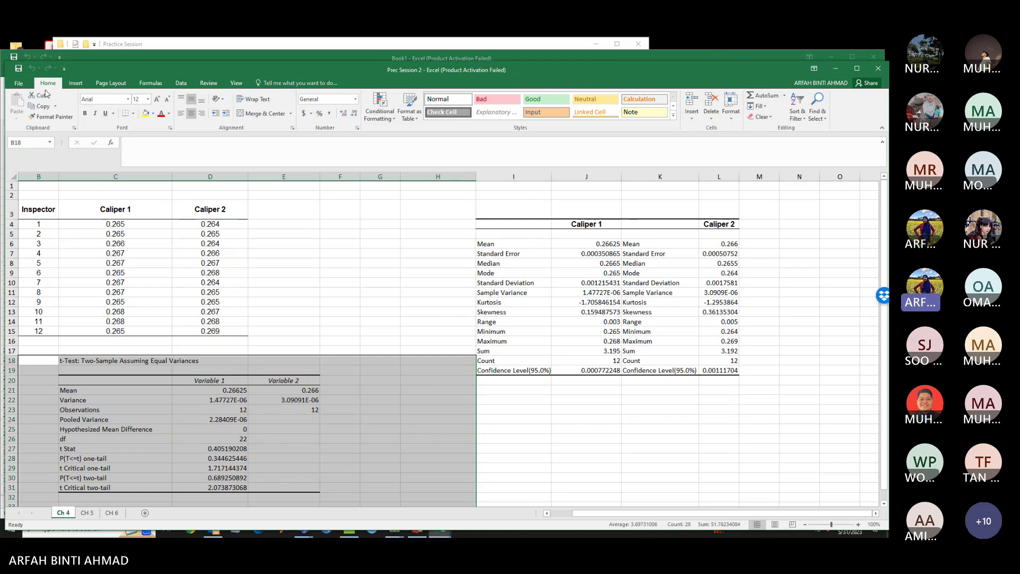
left_click(19, 83)
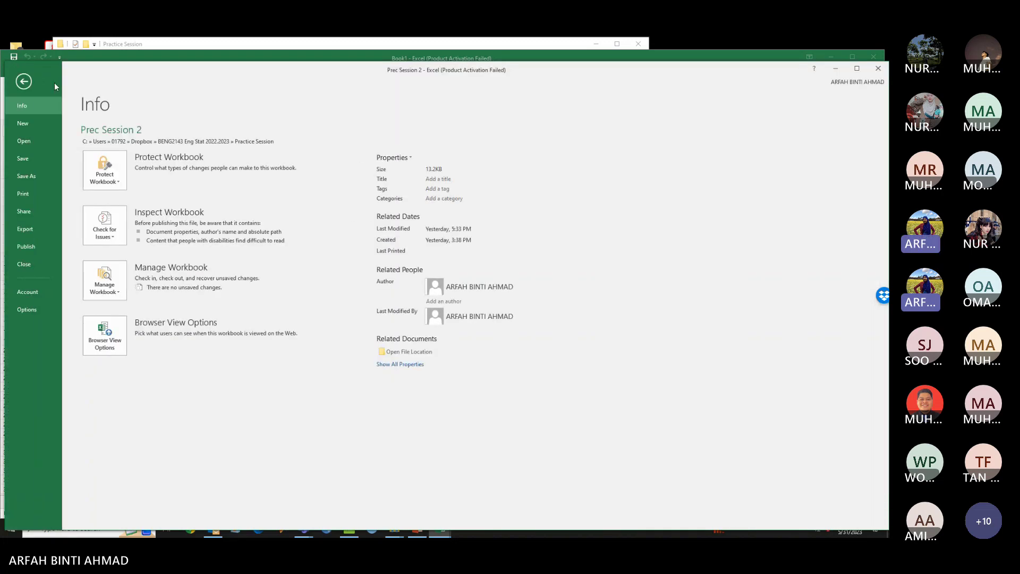
left_click(24, 81)
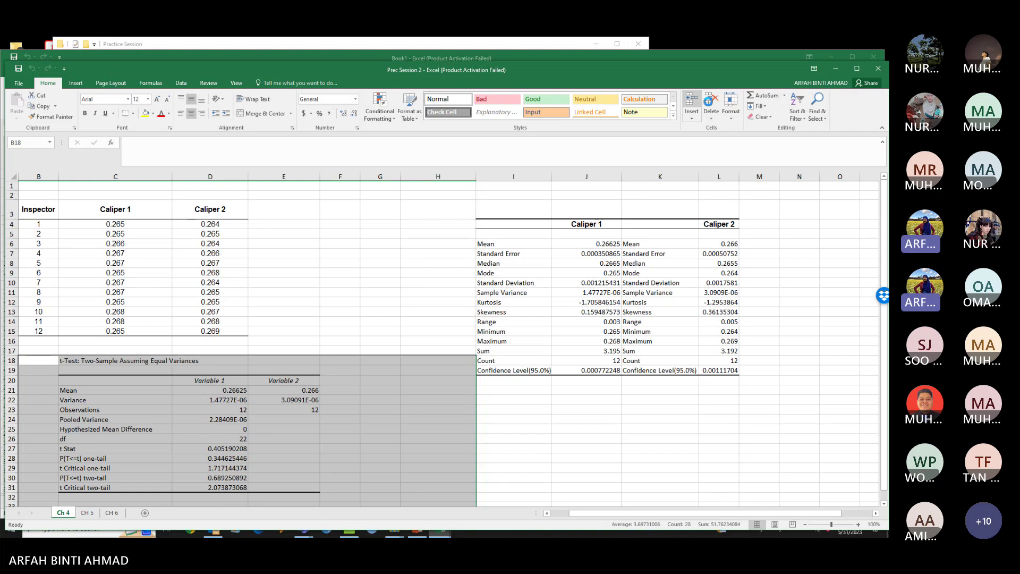
left_click(33, 68)
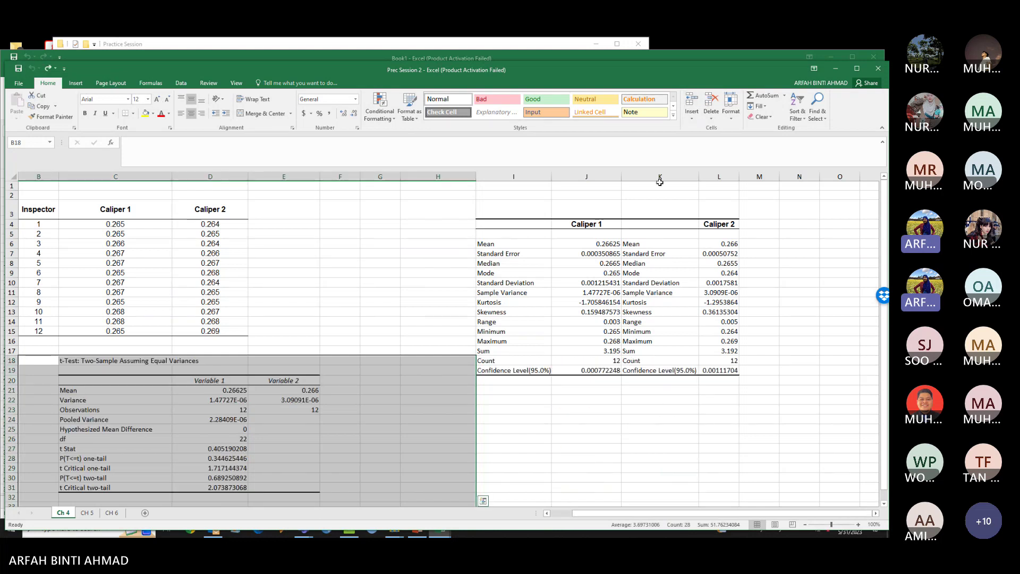
- Delete the t-test output and the descriptive statistics tables from the Ch 4 sheet, including the leftover Count and Confidence Level rows
left_click(713, 105)
left_click_drag(485, 205, 819, 410)
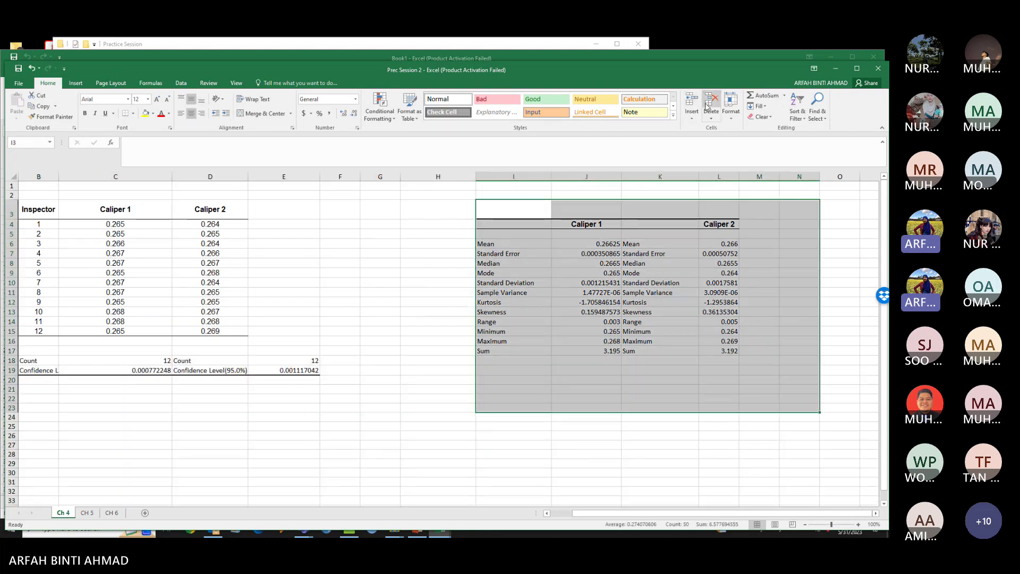
left_click(707, 107)
left_click_drag(397, 356, 16, 372)
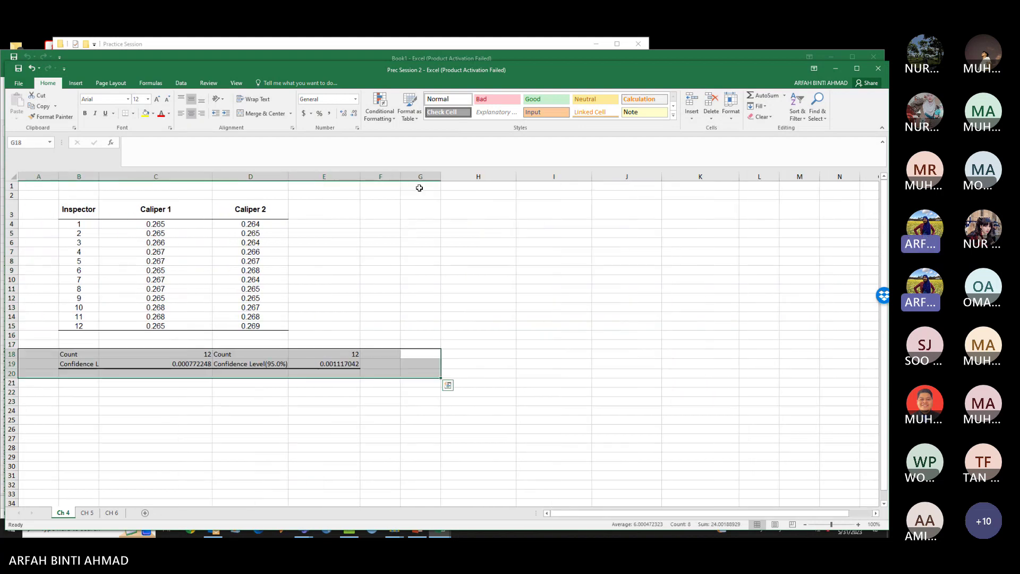
left_click(711, 106)
left_click(457, 380)
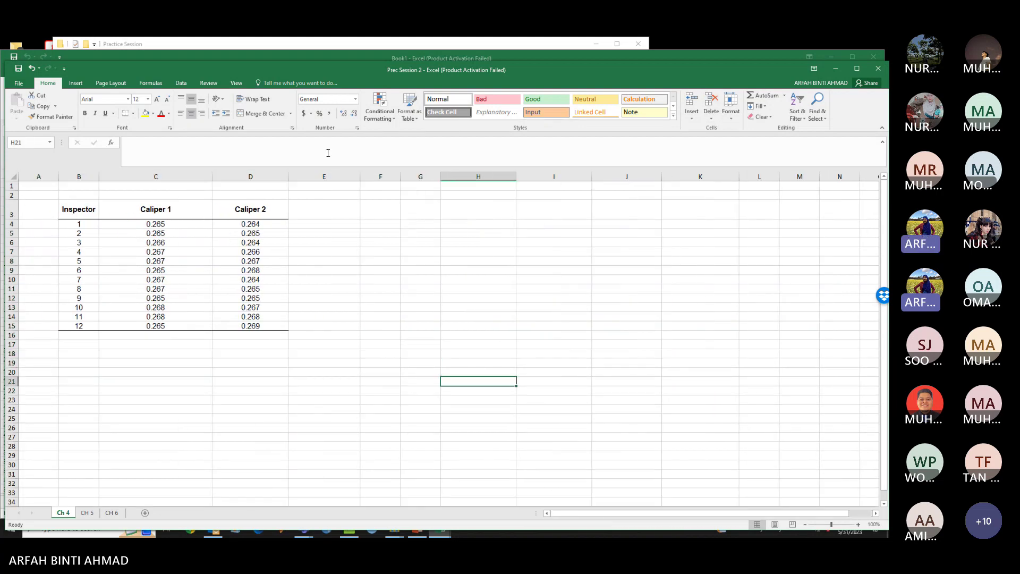
- Move the Prec Session 2 workbook window upward and close the blank Book1 workbook
left_click_drag(681, 71, 681, 46)
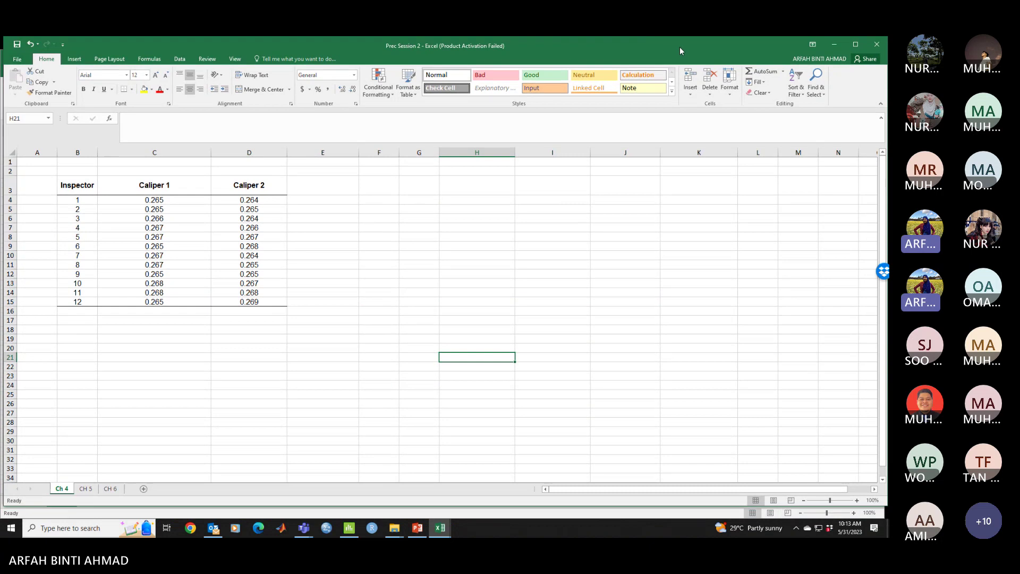
left_click(432, 514)
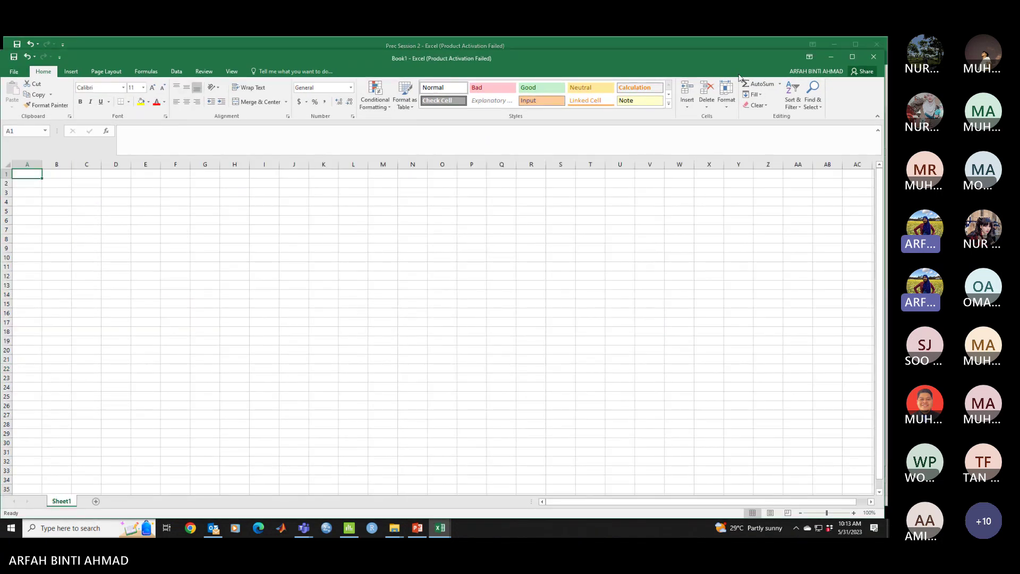
left_click(872, 61)
- Enter the label "Mean" in cell B17 below the inspector data
left_click(80, 333)
left_click(84, 320)
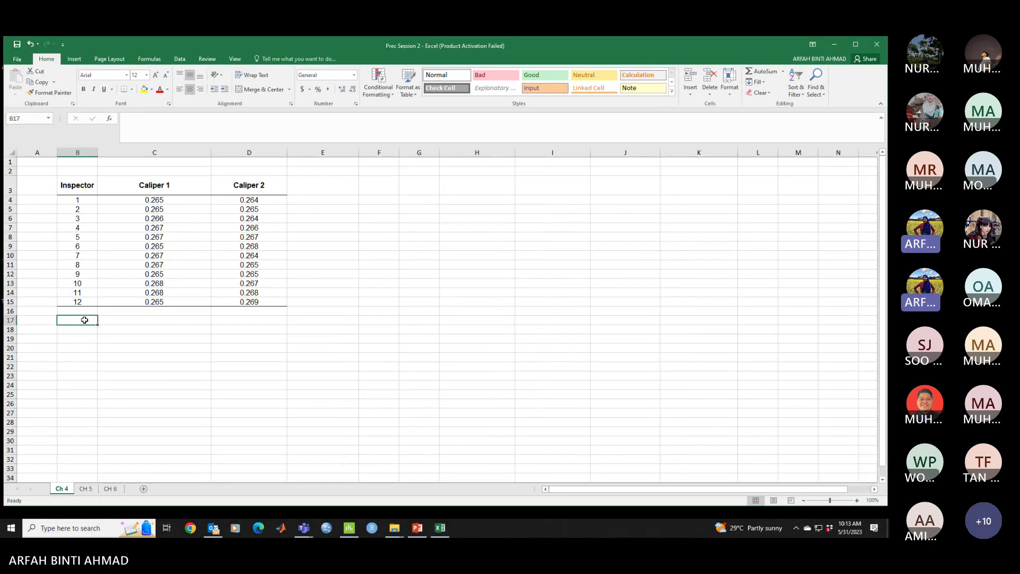
left_click(857, 501)
left_click(856, 501)
left_click(857, 501)
left_click(857, 500)
left_click(856, 501)
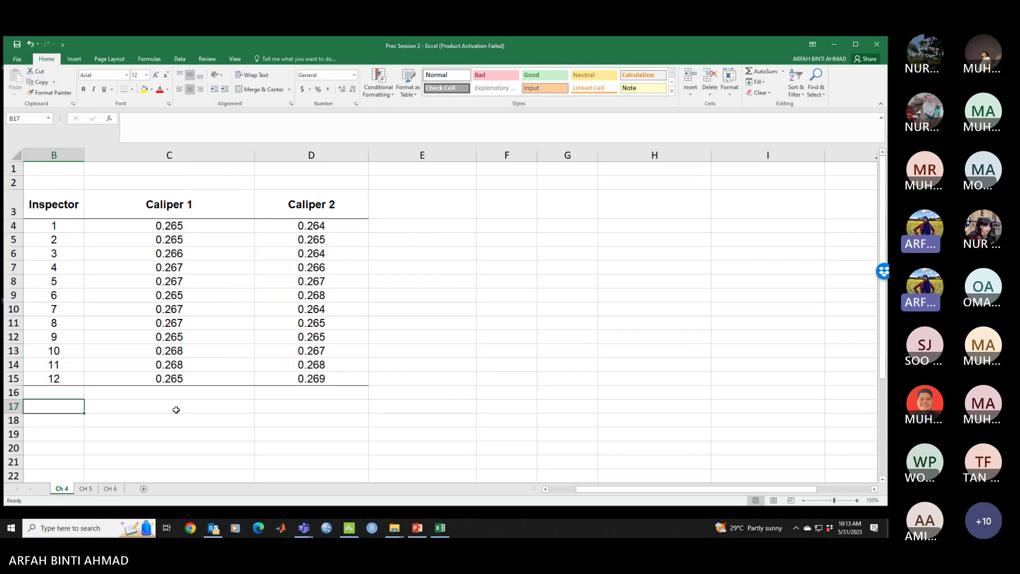
type("M")
key("BackSpace")
type("Mean")
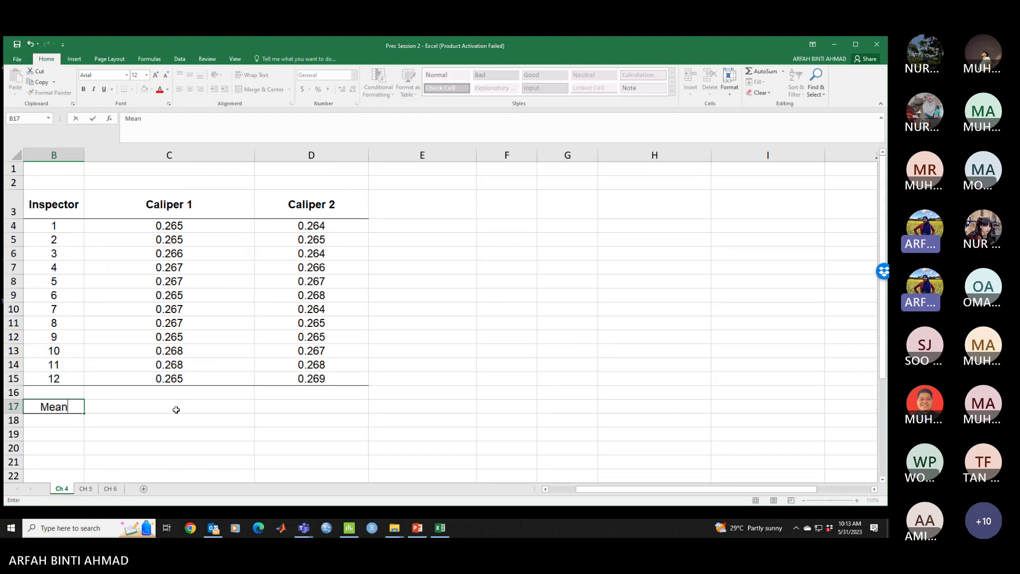
- Calculate the Caliper 1 mean in C17 with AVERAGE over C4:C15 and extend the formula to D17 for Caliper 2
left_click(175, 409)
type("=ave")
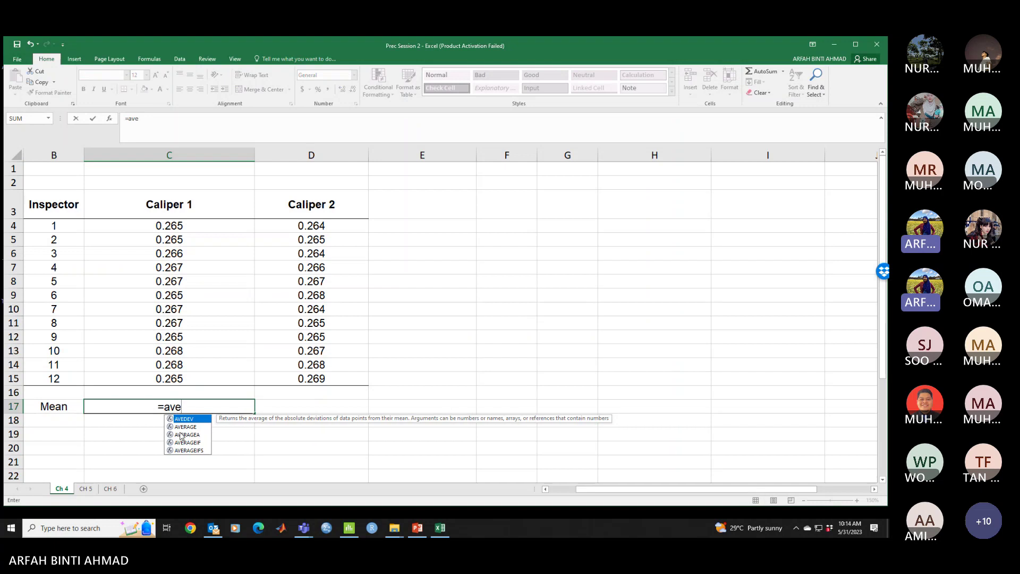
double_click(179, 426)
left_click(189, 223)
left_click_drag(189, 249, 191, 376)
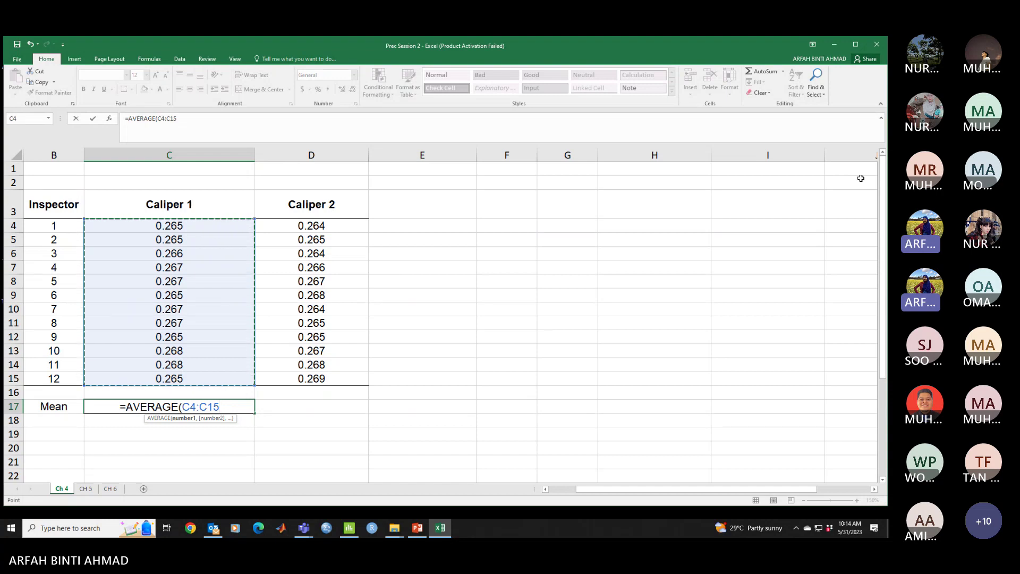
type(")")
key("Return")
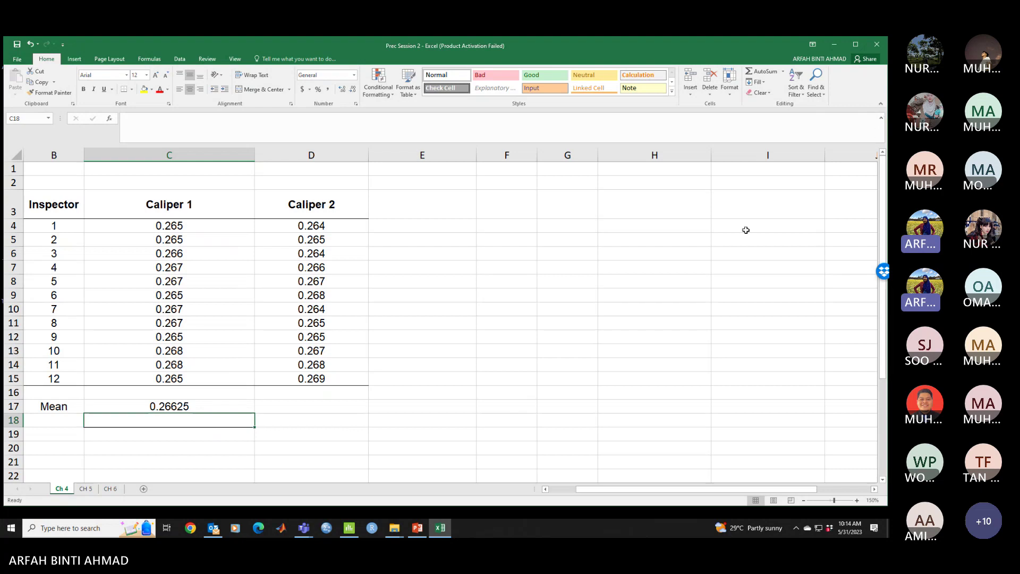
left_click(188, 407)
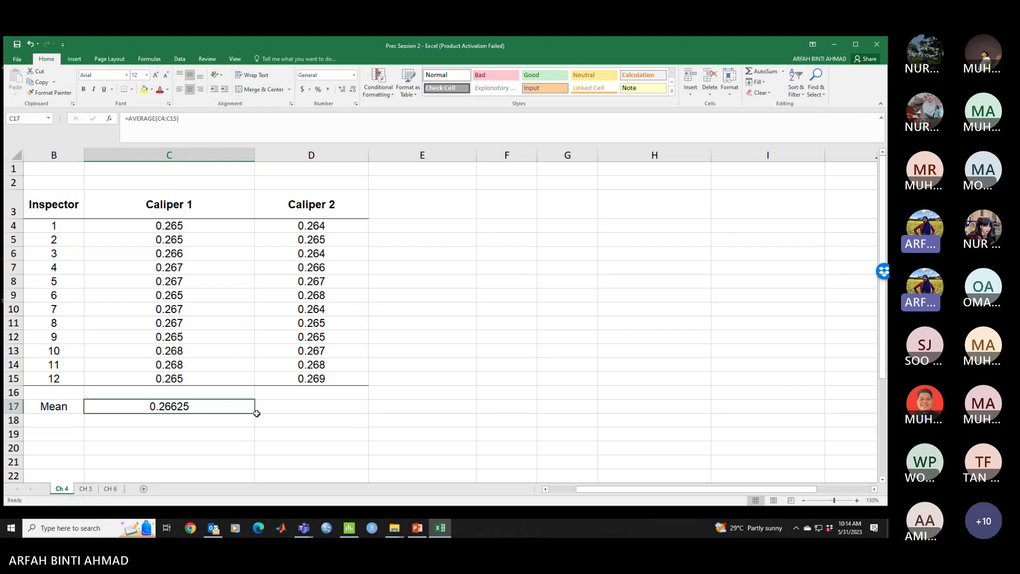
left_click_drag(256, 413, 351, 411)
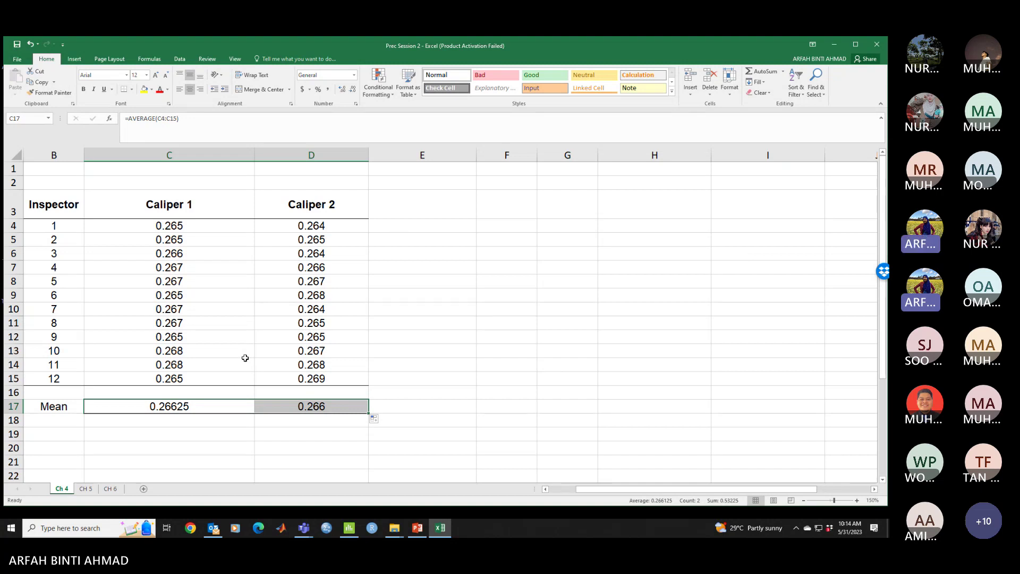
- Enter the label "Std Deviation" in B18 and widen column B so the label fits
left_click(69, 421)
type("St")
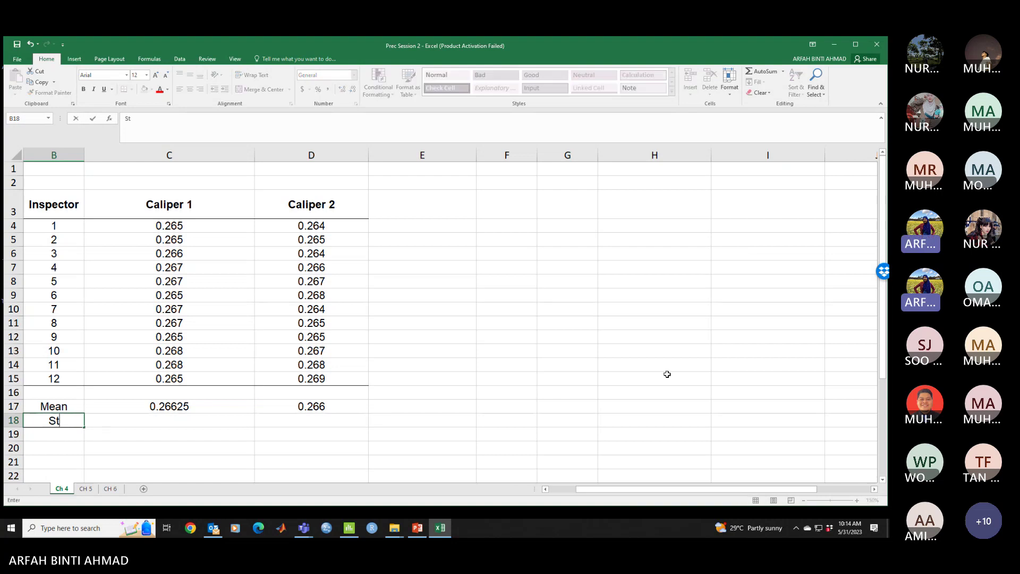
type("d Deviation")
left_click(180, 472)
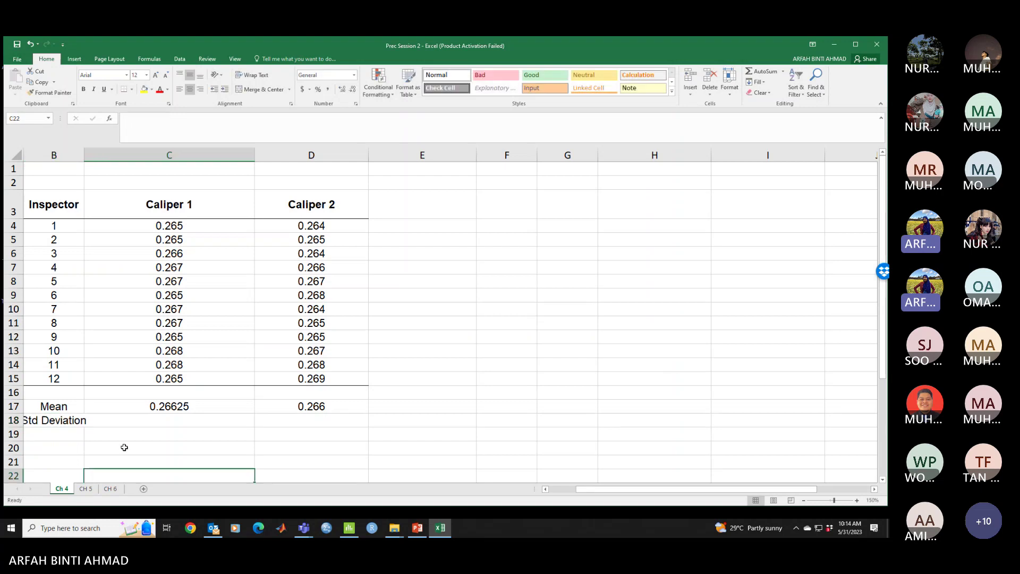
left_click(74, 419)
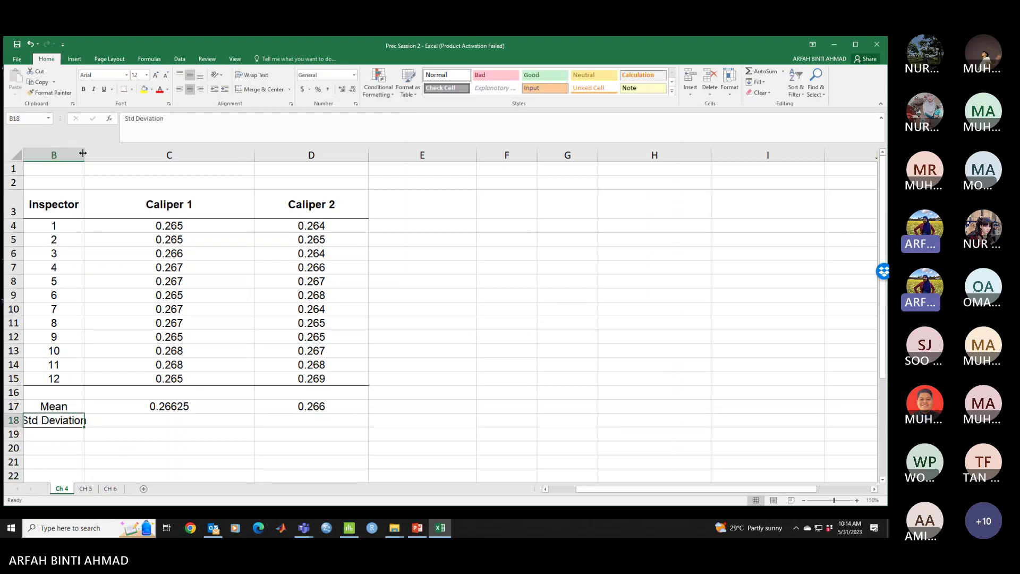
left_click_drag(84, 154, 95, 154)
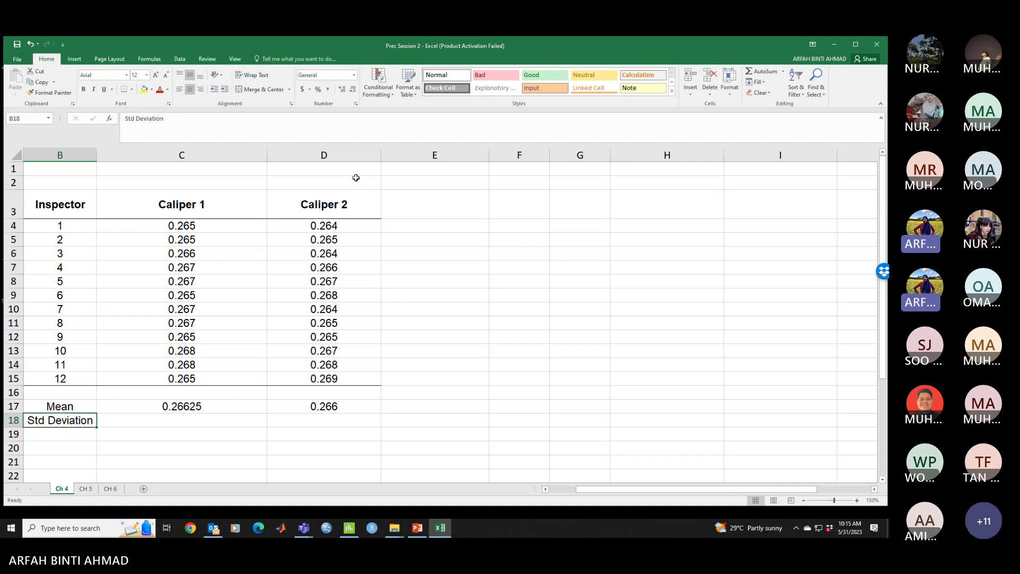
- Calculate the Caliper 1 sample standard deviation in C18 with STDEV.S over C4:C15
left_click(153, 416)
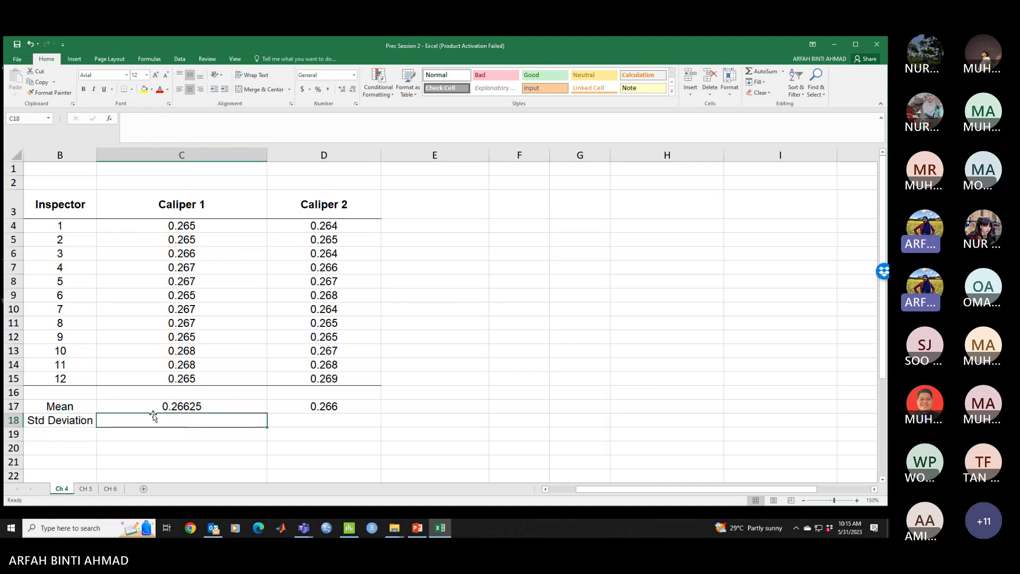
type("=")
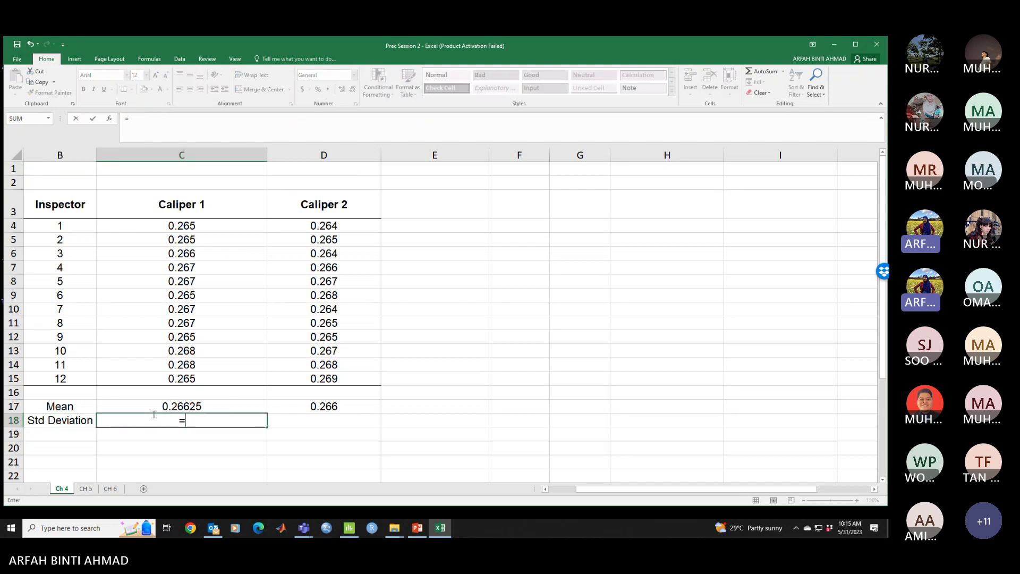
type("st")
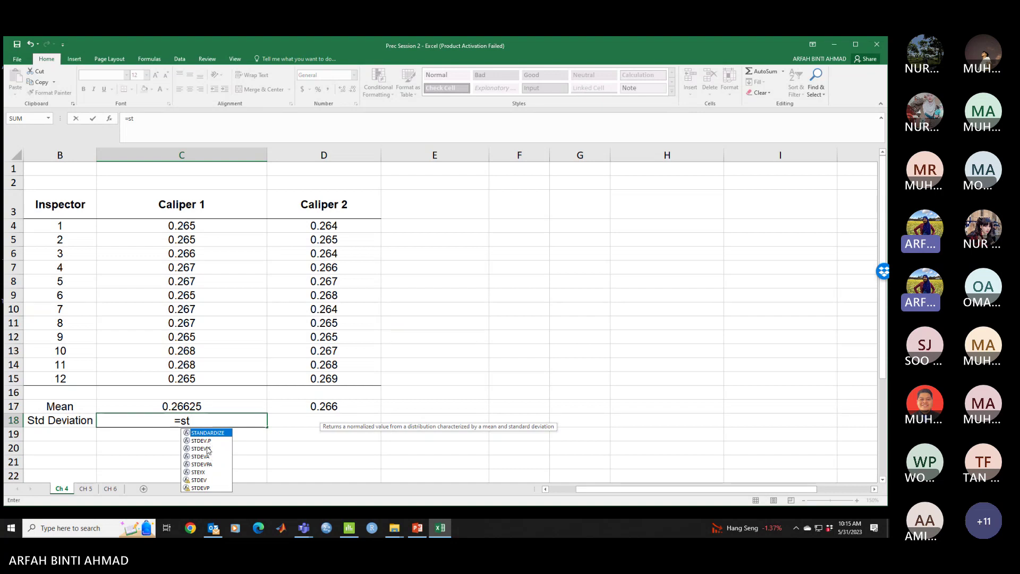
left_click(207, 449)
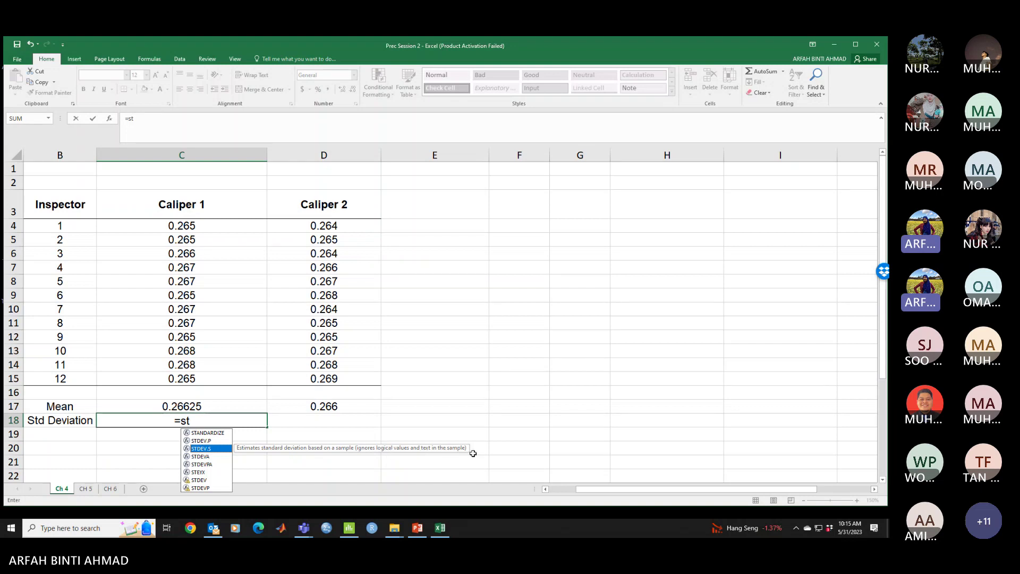
double_click(205, 450)
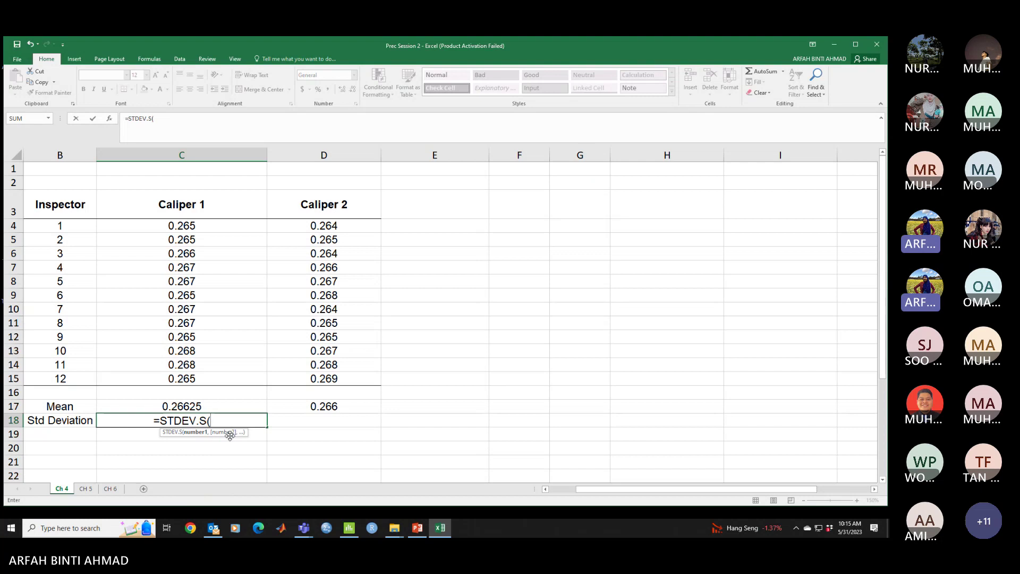
left_click_drag(212, 225, 214, 379)
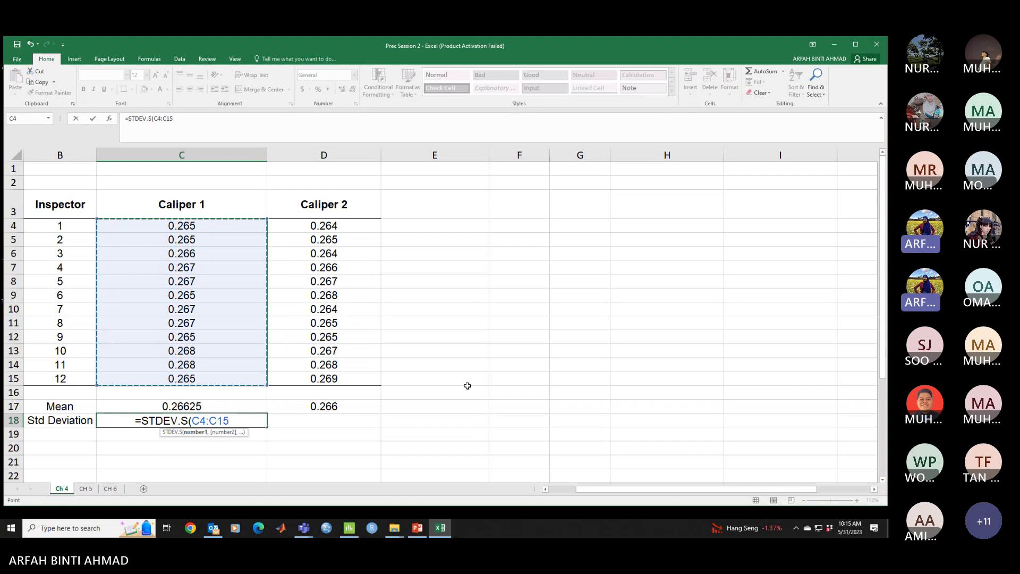
type(")")
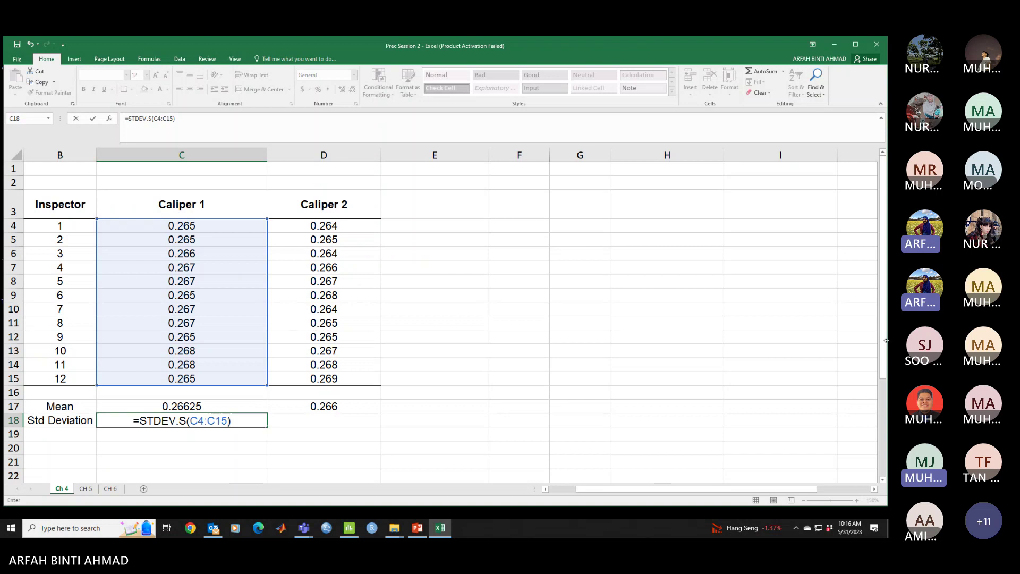
key("Return")
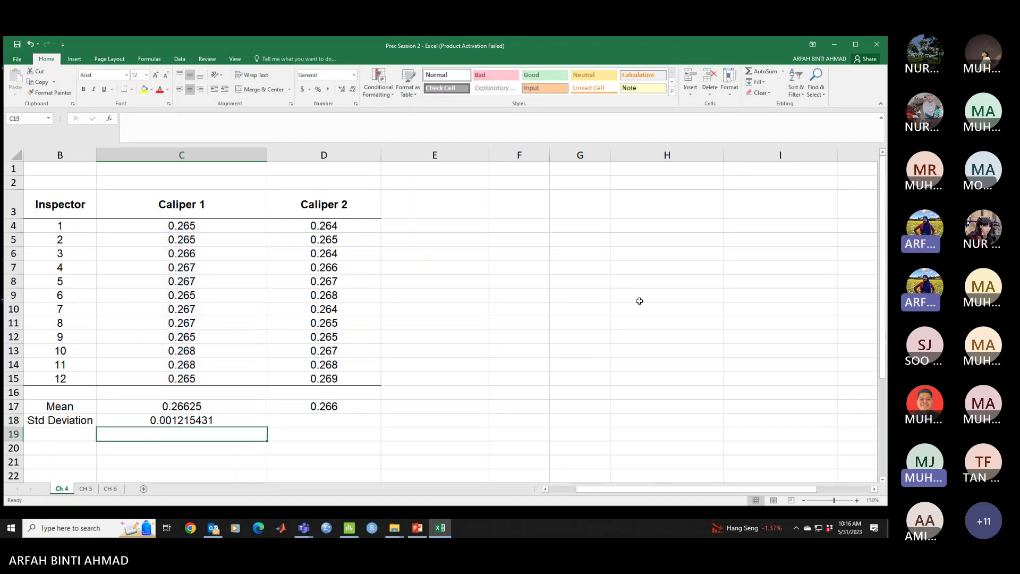
left_click(298, 421)
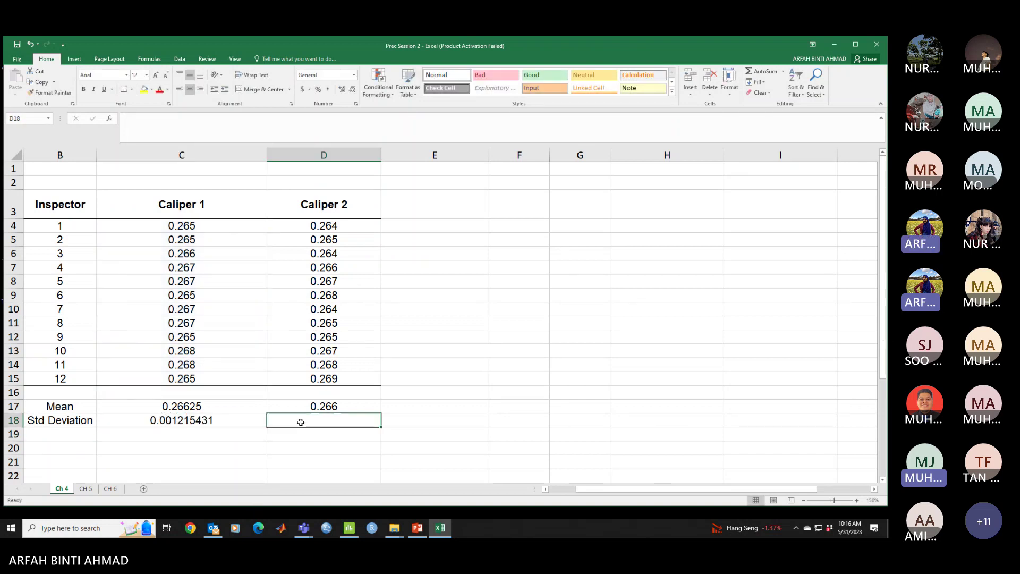
left_click(259, 424)
left_click(303, 421)
type("=st")
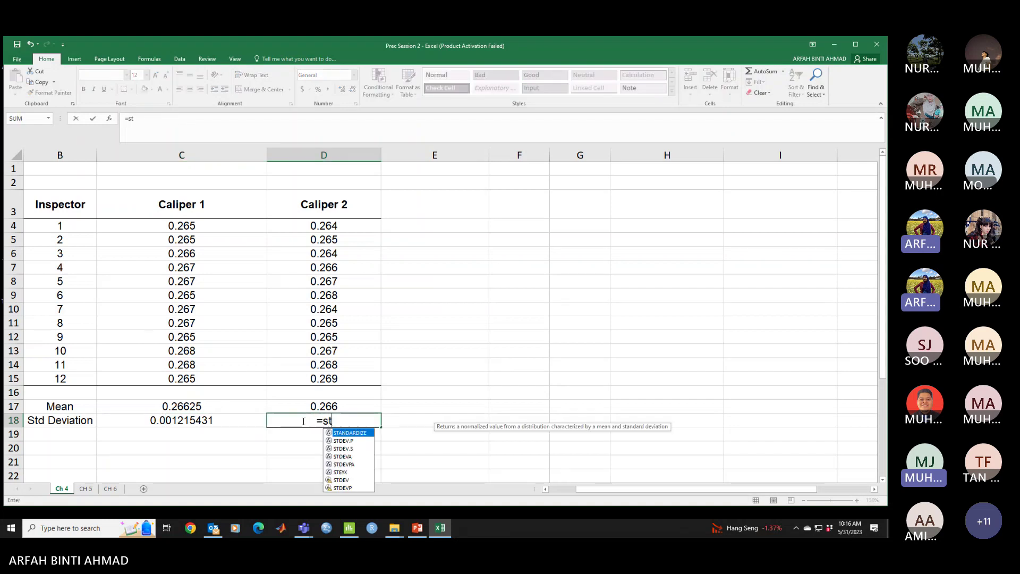
key("BackSpace")
key("BackSpace")
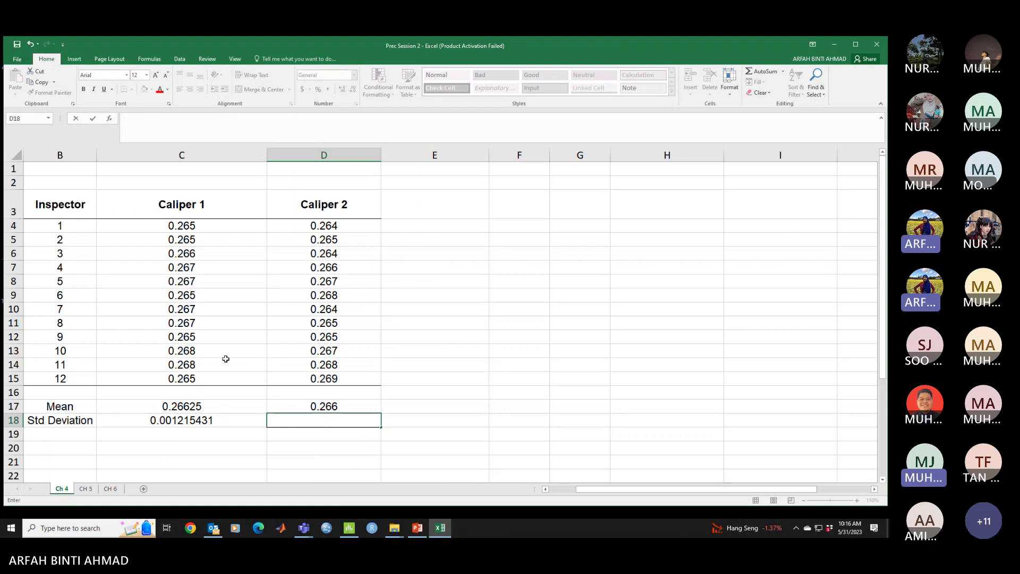
- Extend the standard deviation formula from C18 to D18 for Caliper 2
left_click(221, 420)
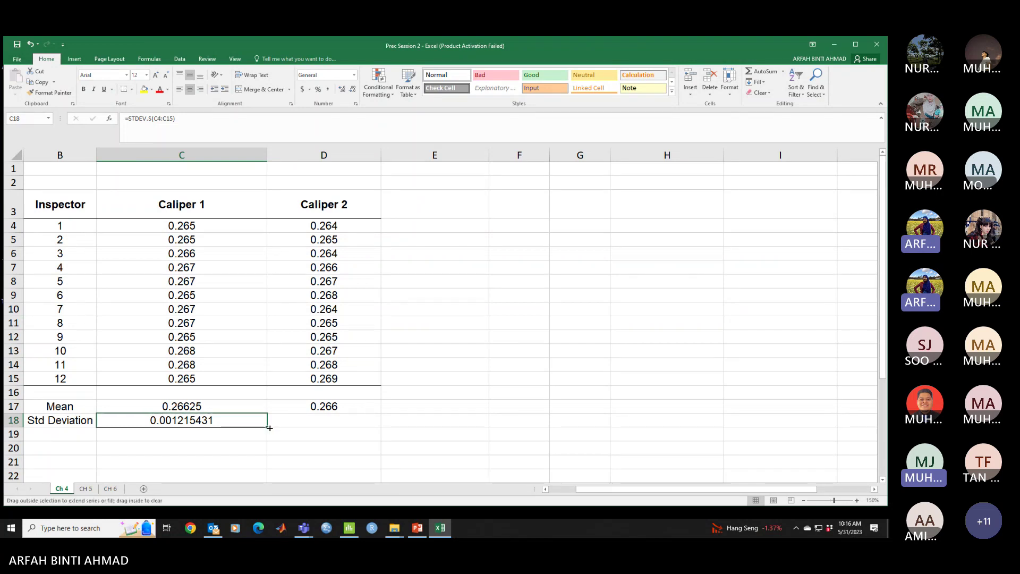
left_click_drag(267, 427, 367, 429)
left_click(524, 369)
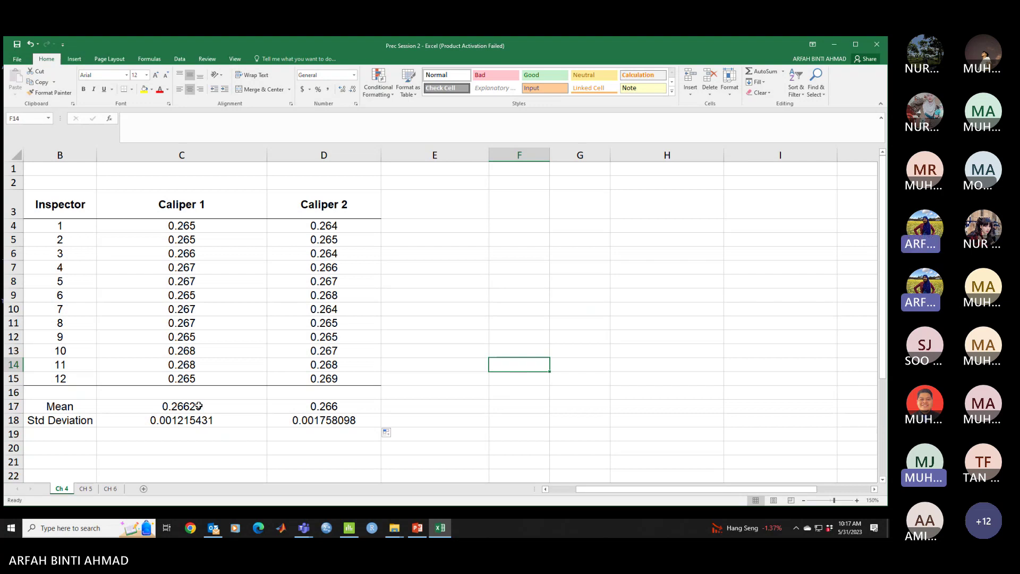
- Format the mean and standard deviation results in C17:D18 with four decimal places
left_click_drag(214, 406, 307, 425)
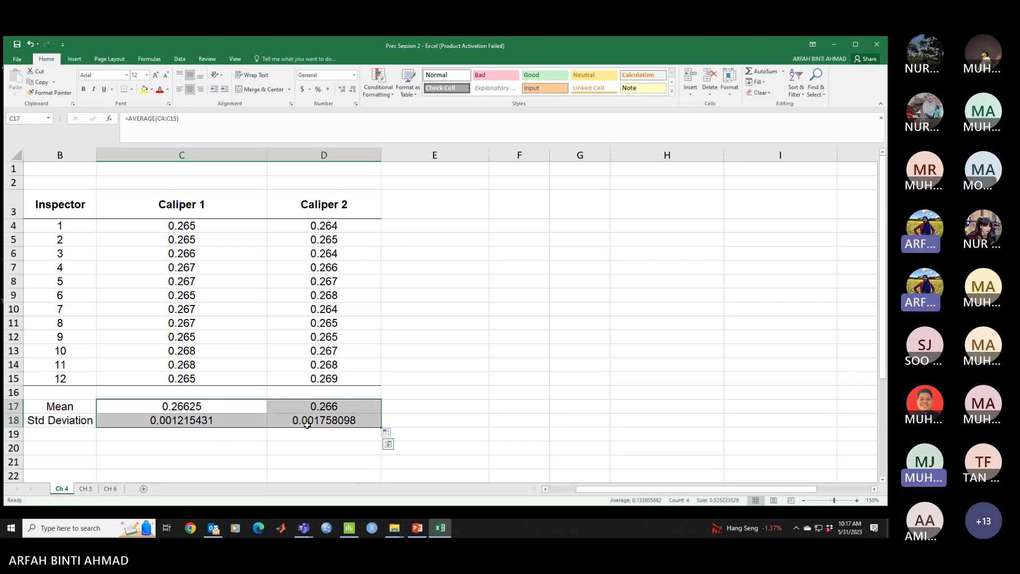
left_click(352, 89)
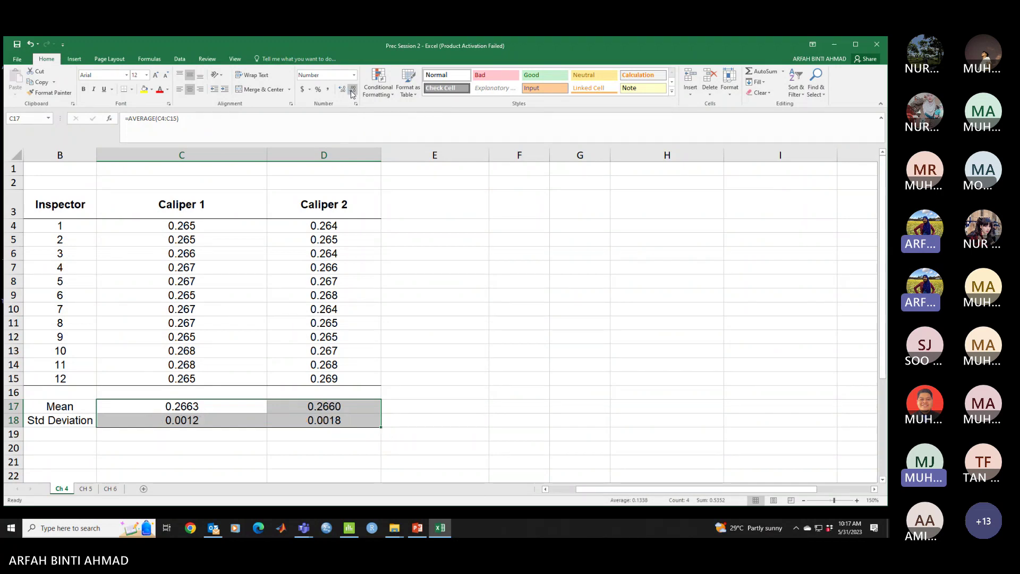
- Undo the four-decimal formatting of the mean and standard deviation results in C17:D18
left_click(495, 382)
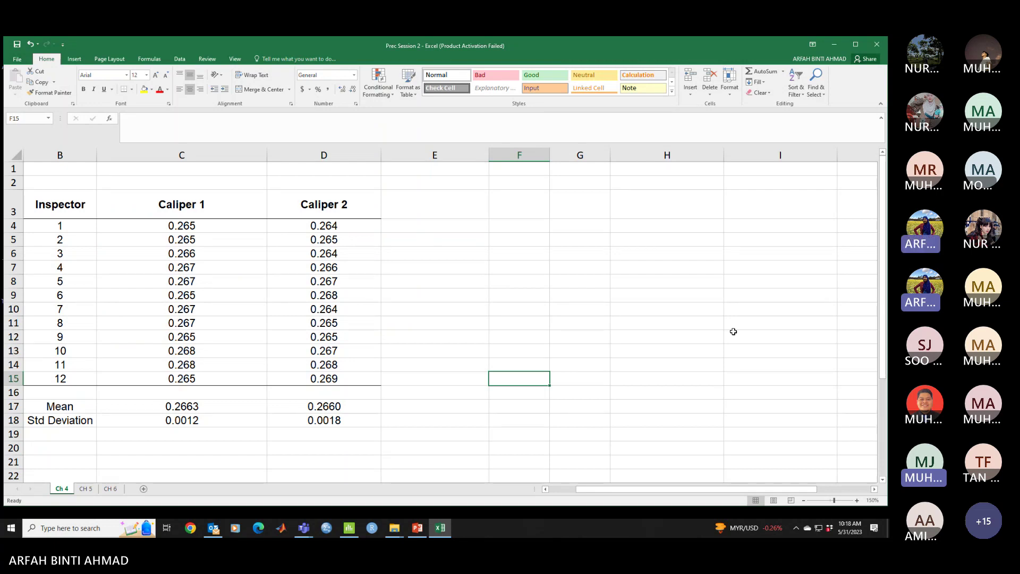
left_click(220, 423)
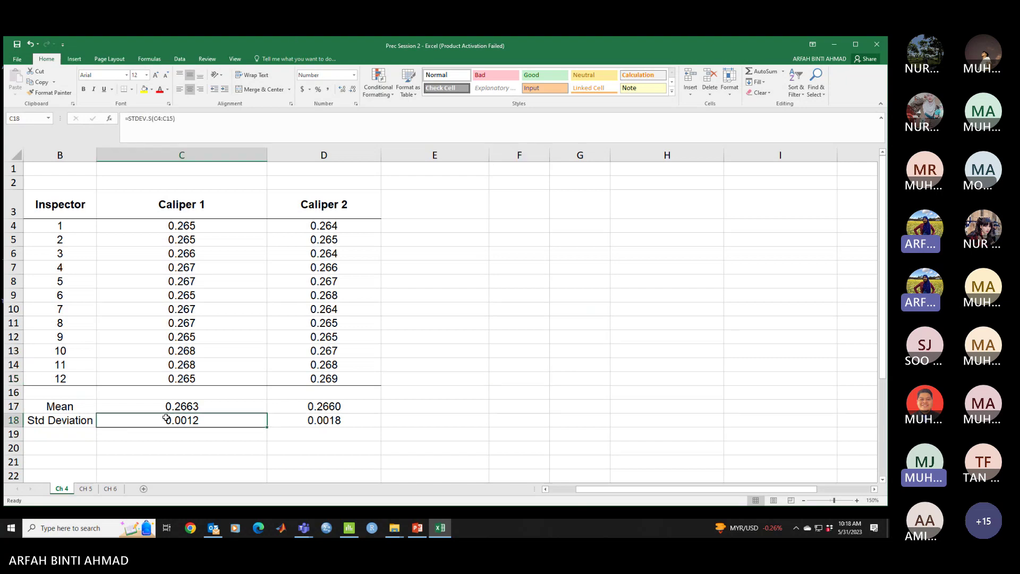
key("ctrl+z")
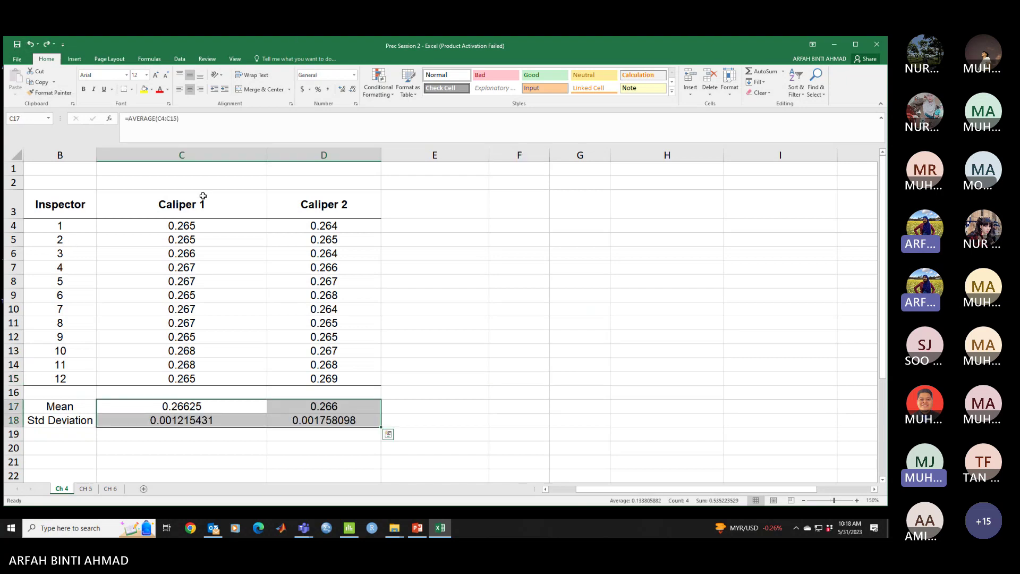
key("ctrl+z")
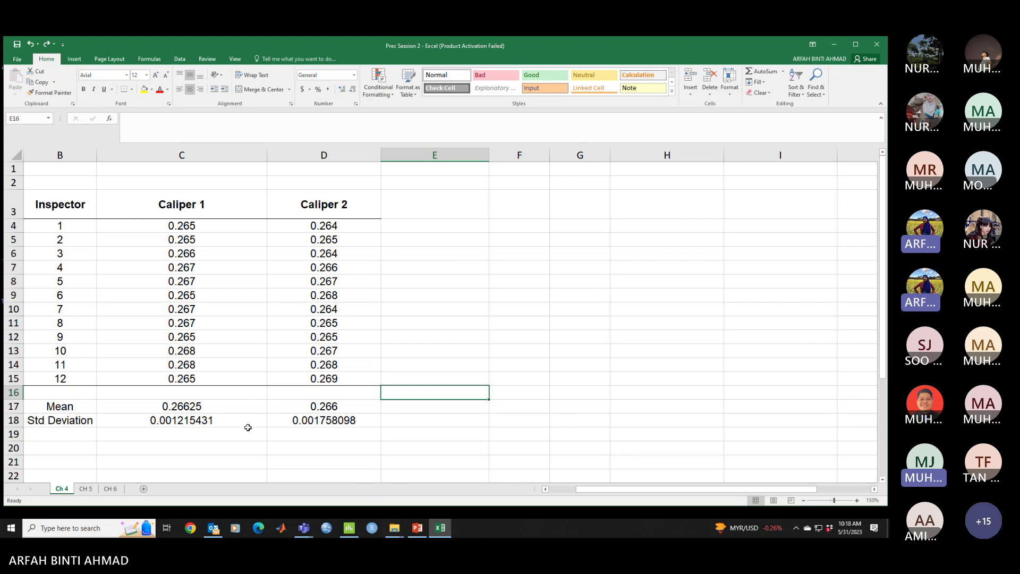
- Reapply four decimal places to the mean and standard deviation results in C17:D18
left_click(414, 431)
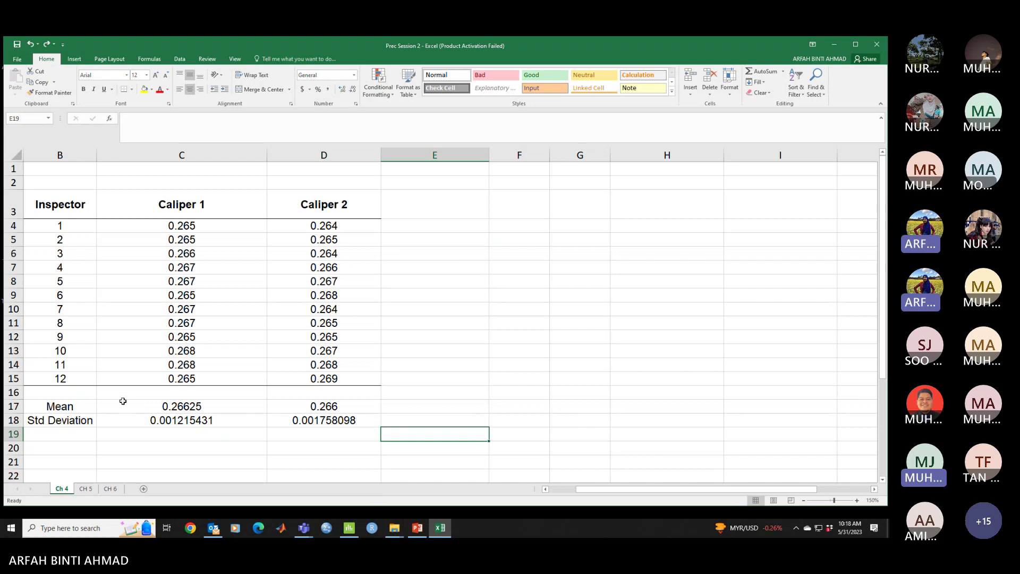
left_click(127, 447)
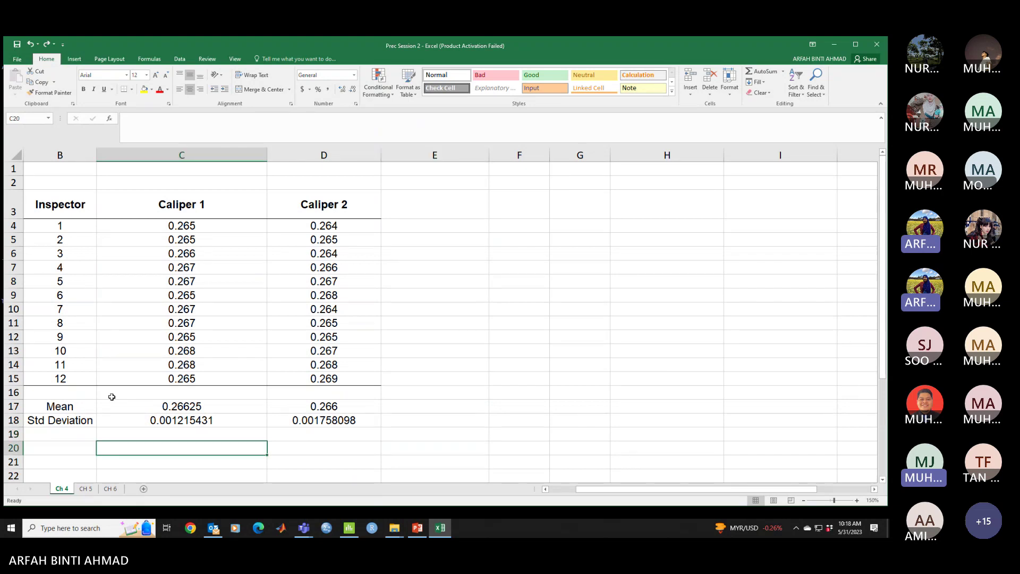
left_click_drag(113, 404, 319, 423)
left_click(335, 442)
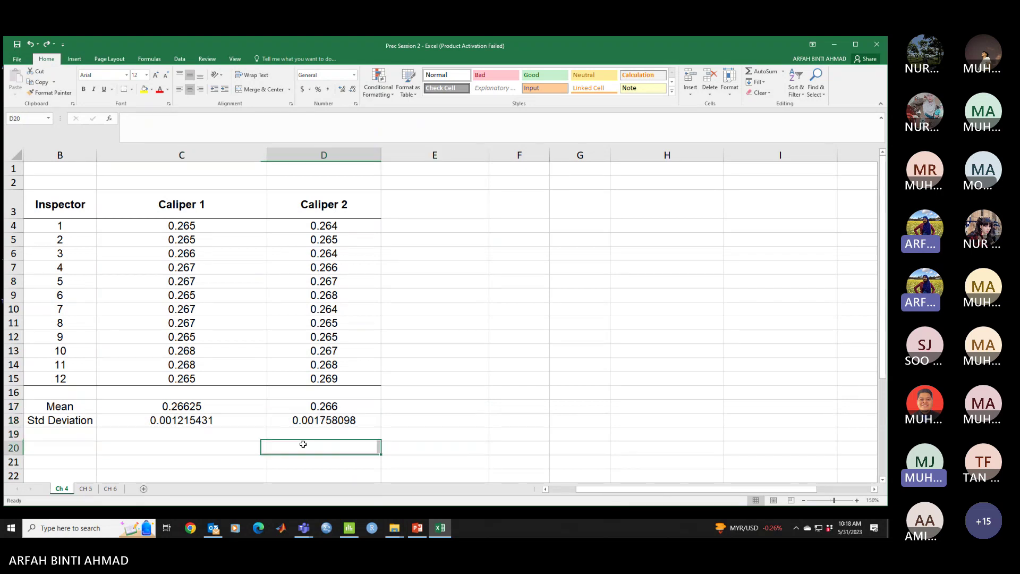
left_click(181, 421)
left_click(192, 443)
left_click_drag(140, 408, 318, 422)
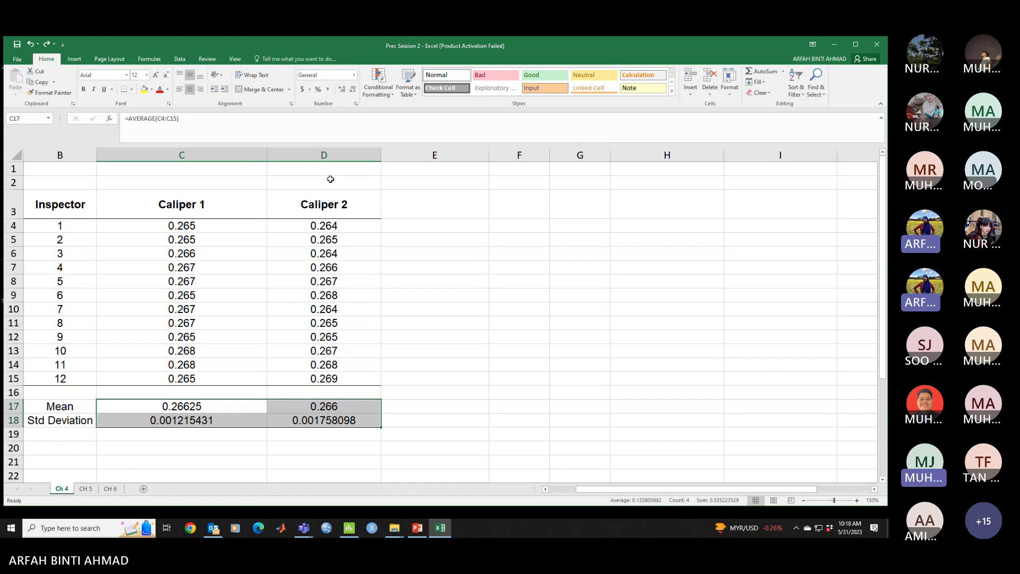
left_click(352, 91)
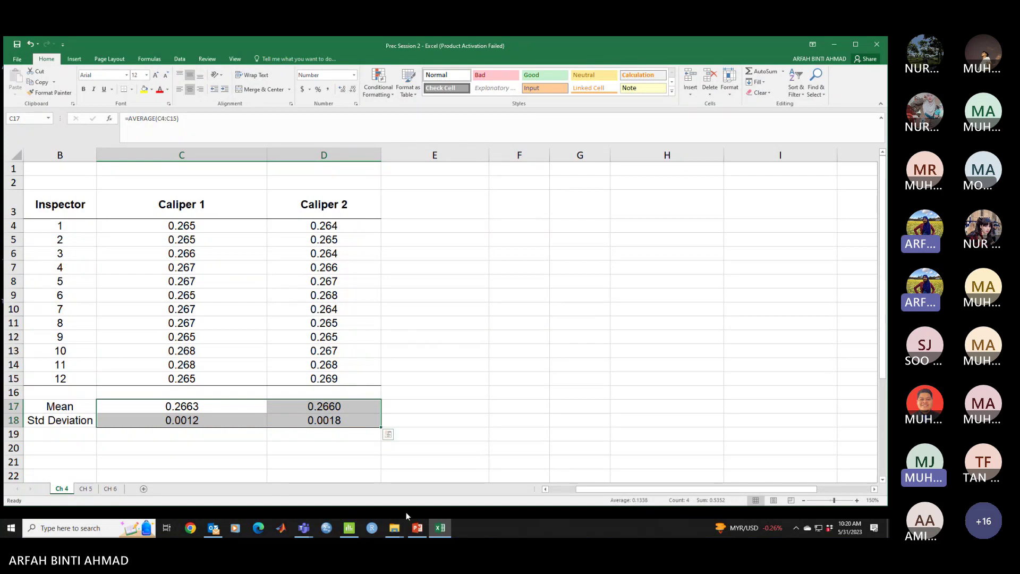
- Switch to the PowerPoint presentation and show the Chapter 4 question slide full screen to read part ii
left_click(418, 528)
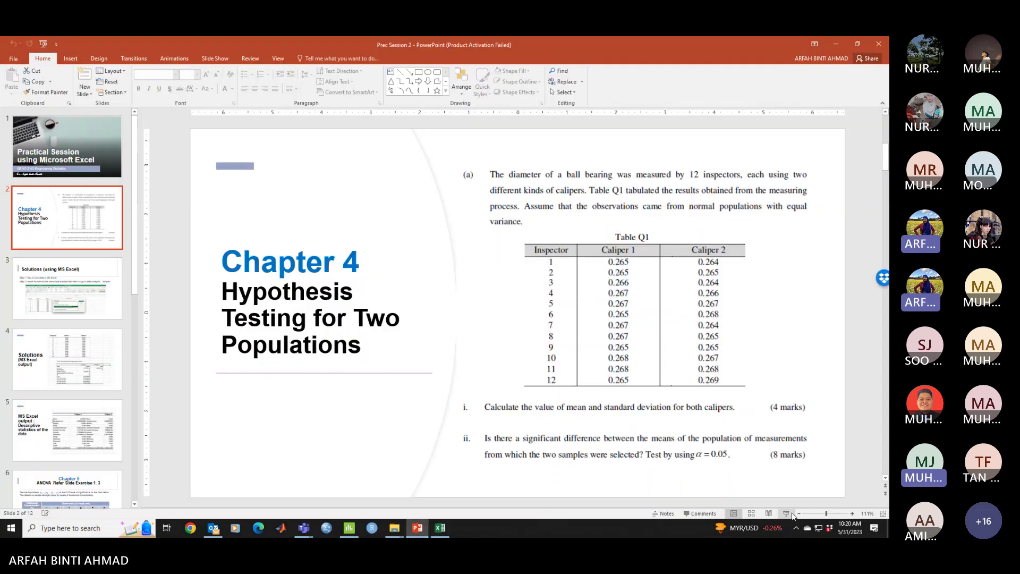
key("shift+F5")
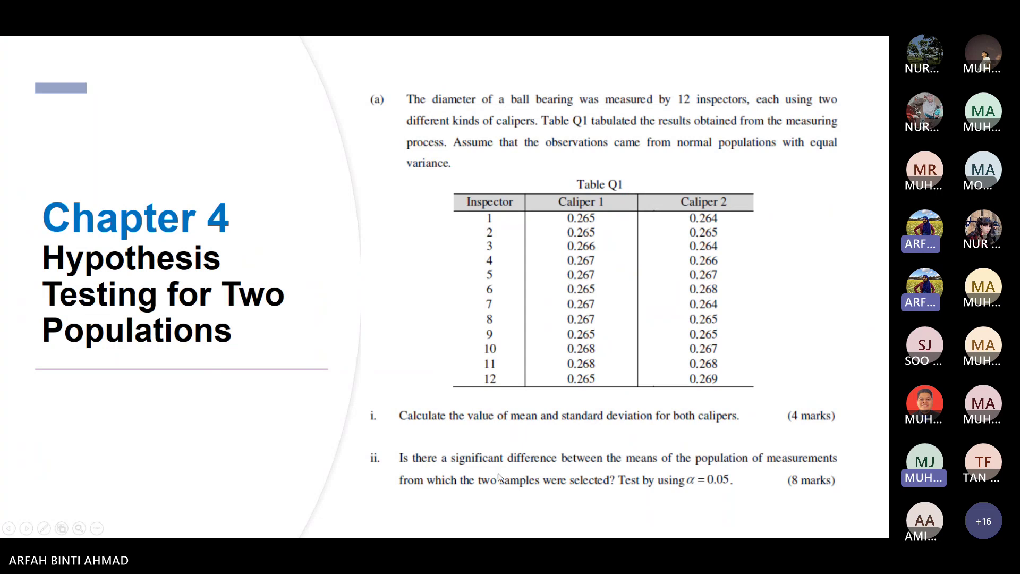
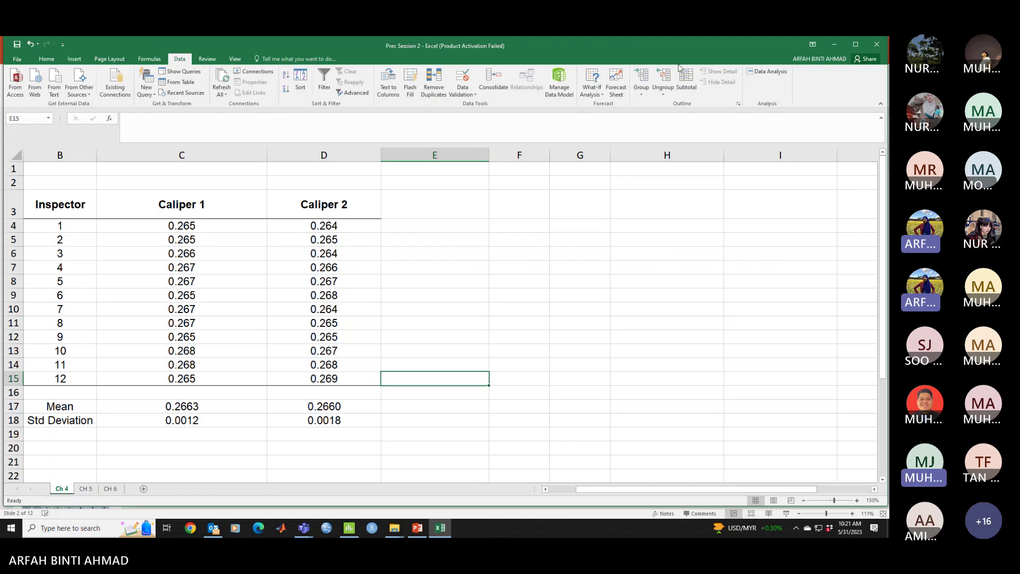
- In Excel, start the Data Analysis tool "t-Test: Two-Sample Assuming Equal Variances" and position its dialog clear of the data
left_click(768, 71)
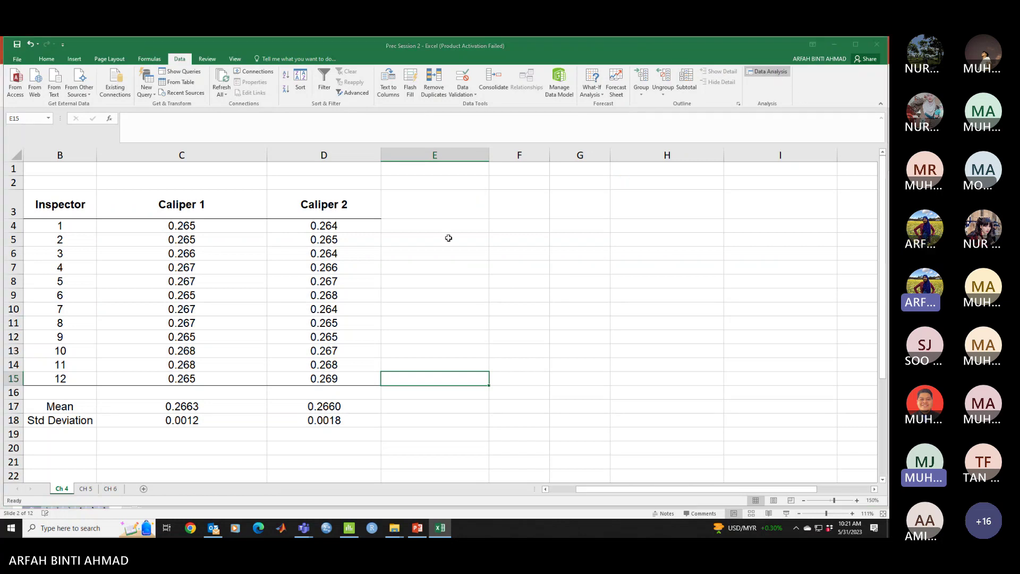
left_click_drag(291, 262, 445, 262)
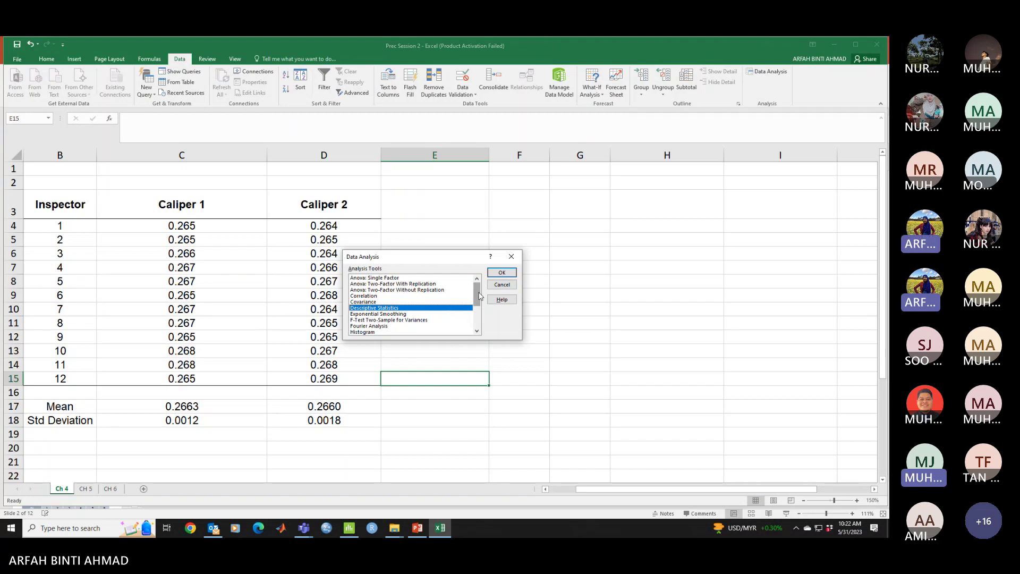
scroll(479, 296, "down", 3)
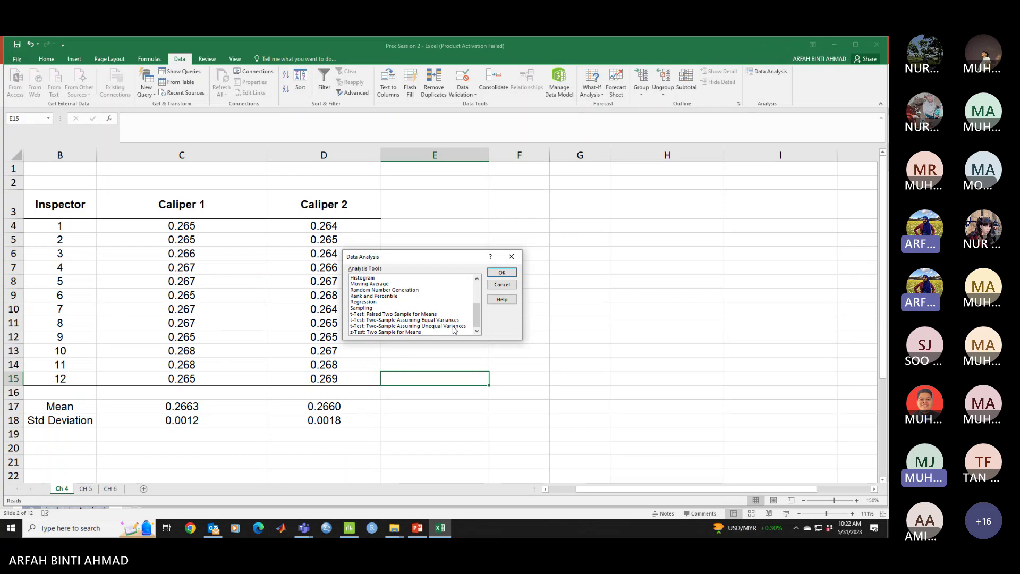
left_click(409, 321)
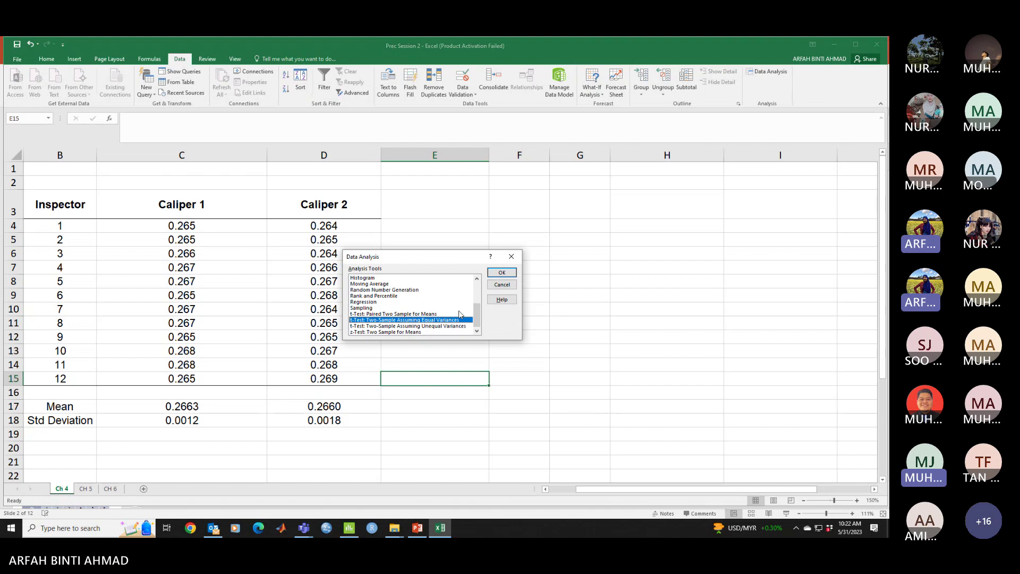
left_click(497, 272)
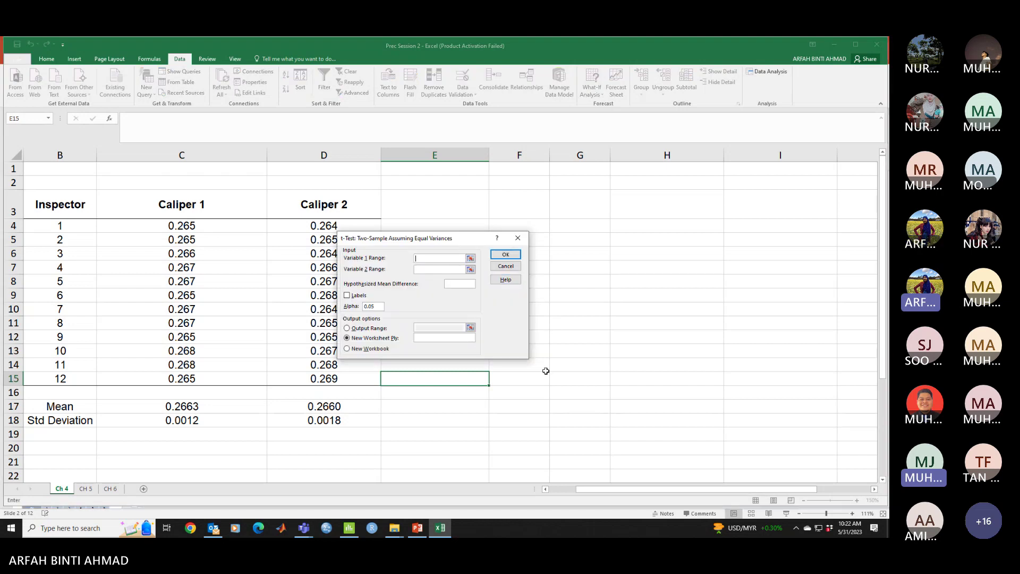
left_click_drag(491, 240, 542, 215)
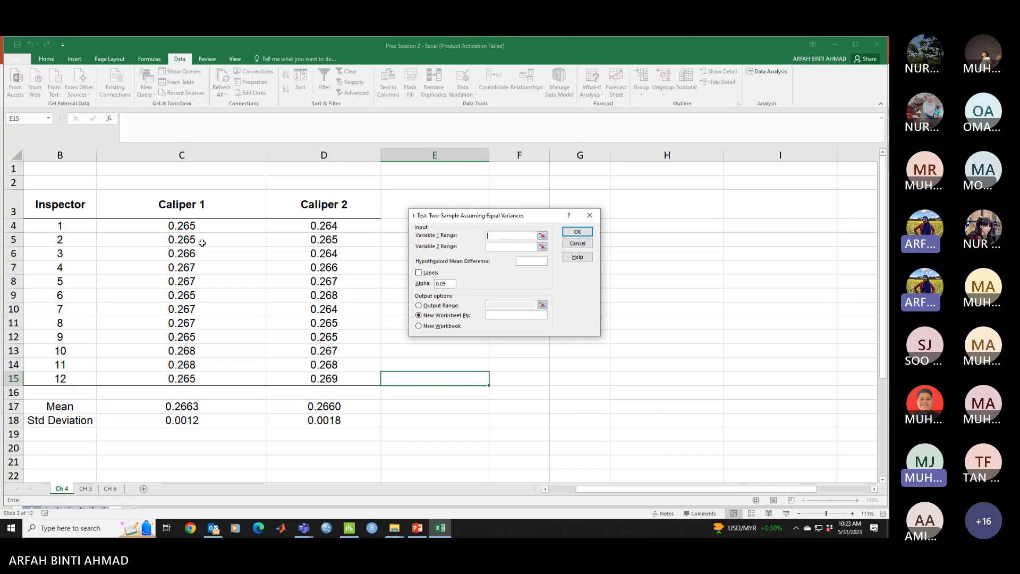
- Set the Variable 1 range to C4:C15, the Variable 2 range to D4:D15 and the hypothesized mean difference to 0
left_click_drag(210, 227, 209, 378)
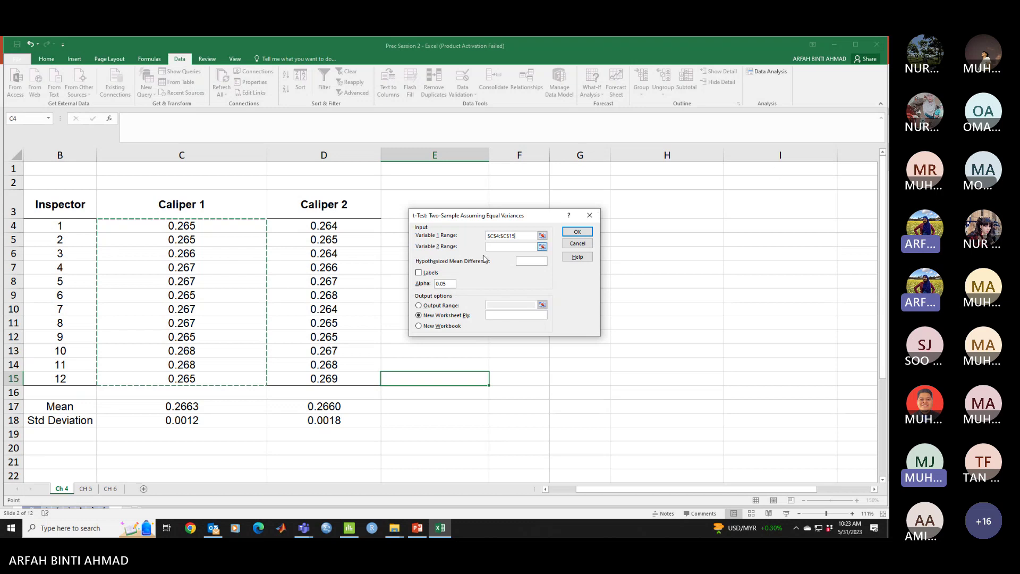
left_click(496, 246)
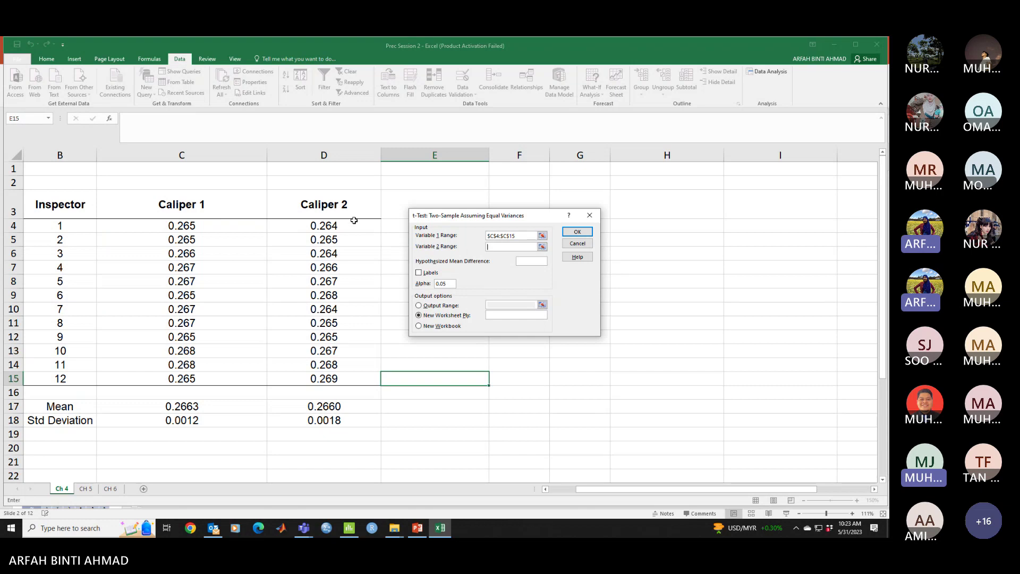
left_click_drag(353, 225, 354, 379)
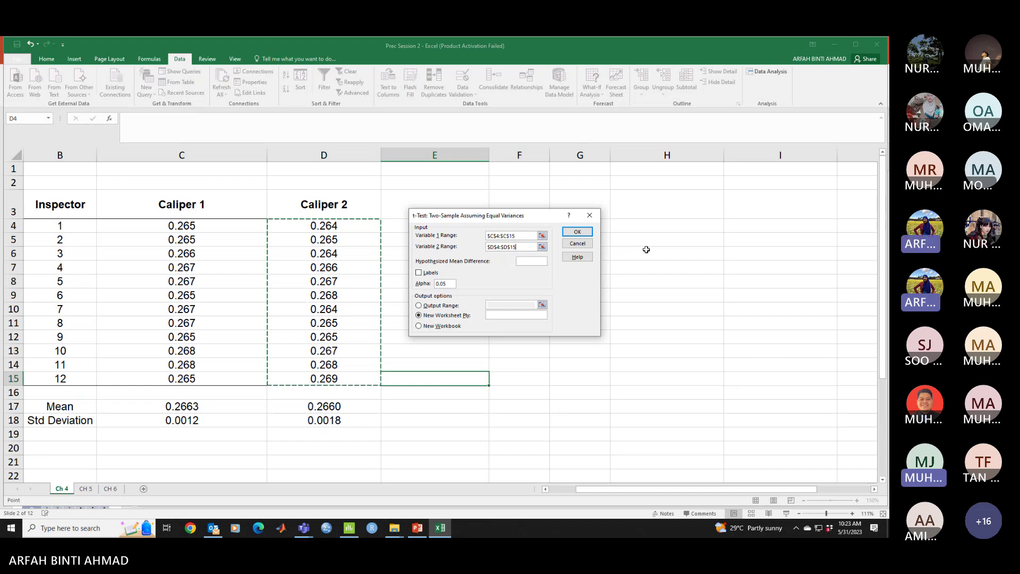
left_click(521, 261)
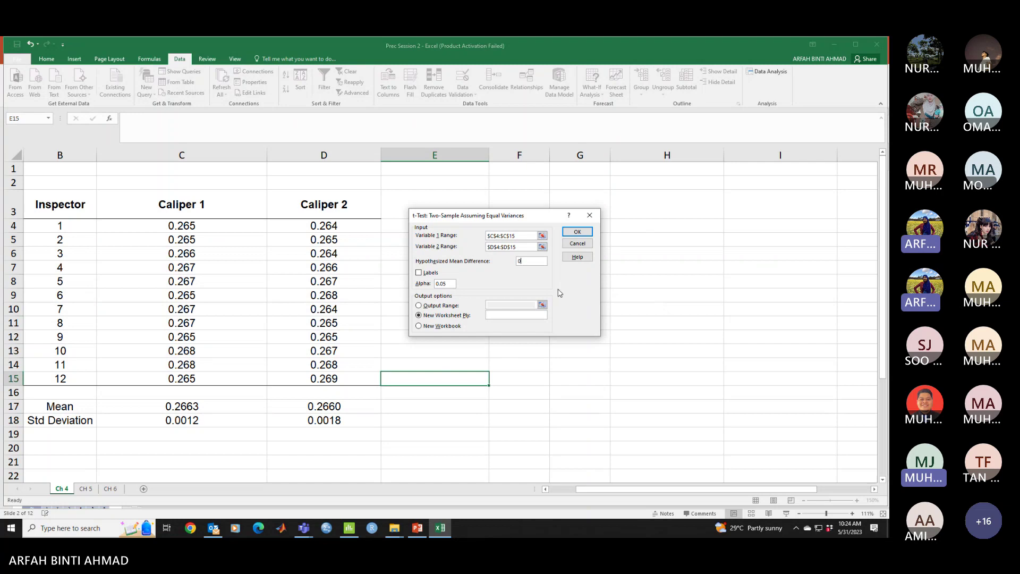
- Choose an output range as the t-test destination and re-enter C4:C15 as the Variable 1 range
left_click(419, 306)
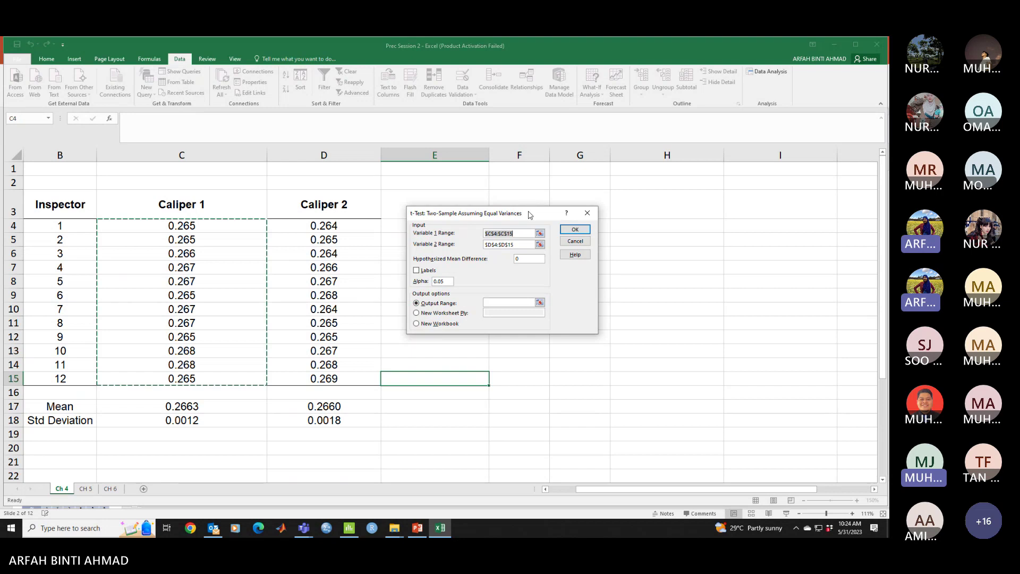
left_click_drag(537, 216, 603, 220)
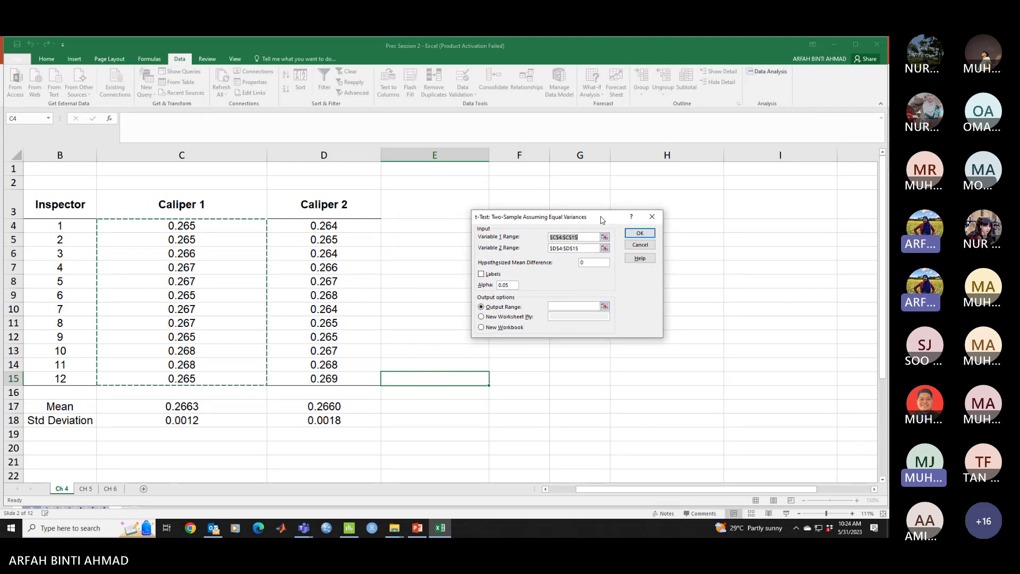
left_click(512, 222)
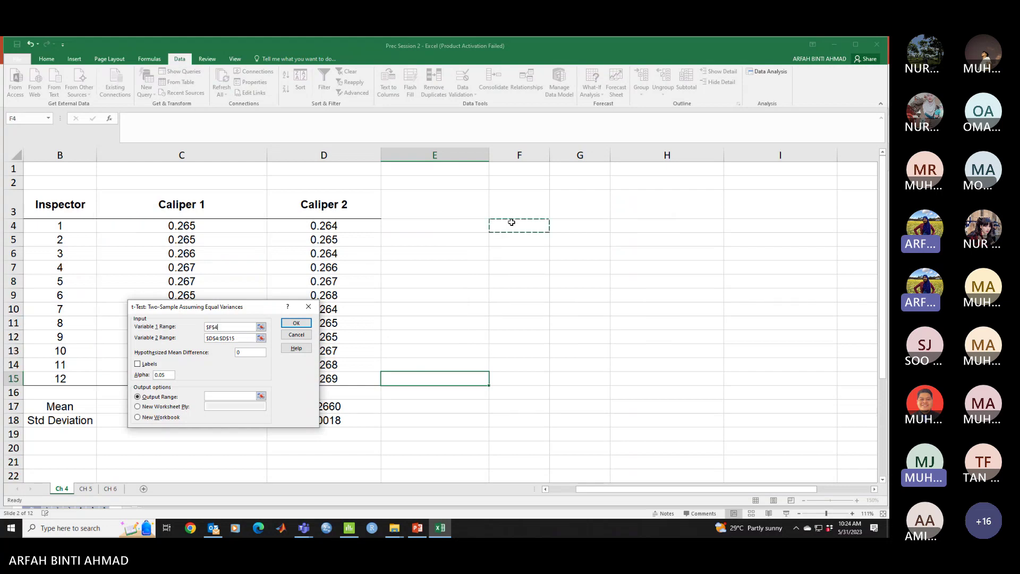
left_click_drag(218, 327, 201, 330)
key("Delete")
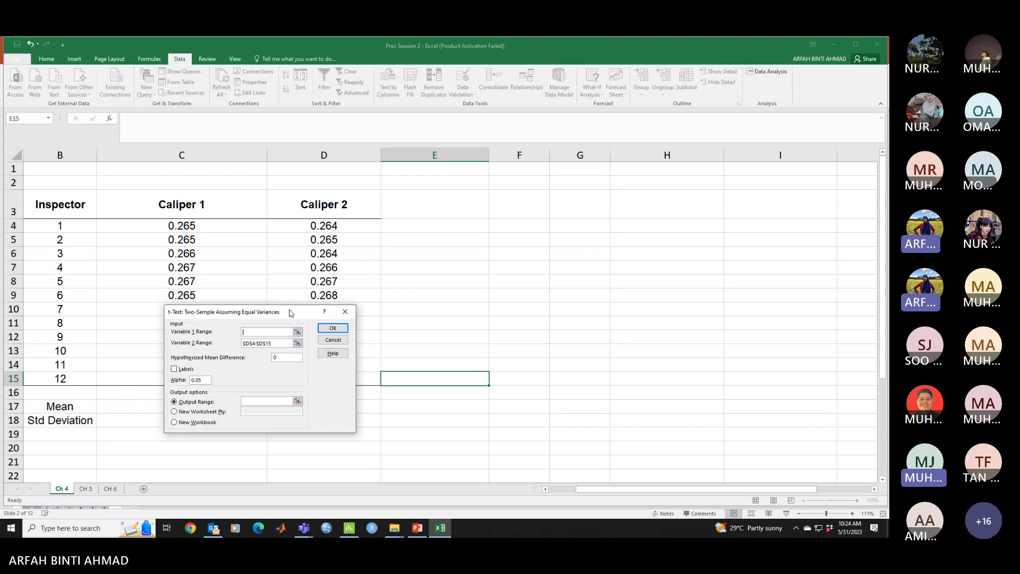
left_click_drag(237, 229, 213, 376)
- Set the output range to F4 and run the t-test
left_click(458, 367)
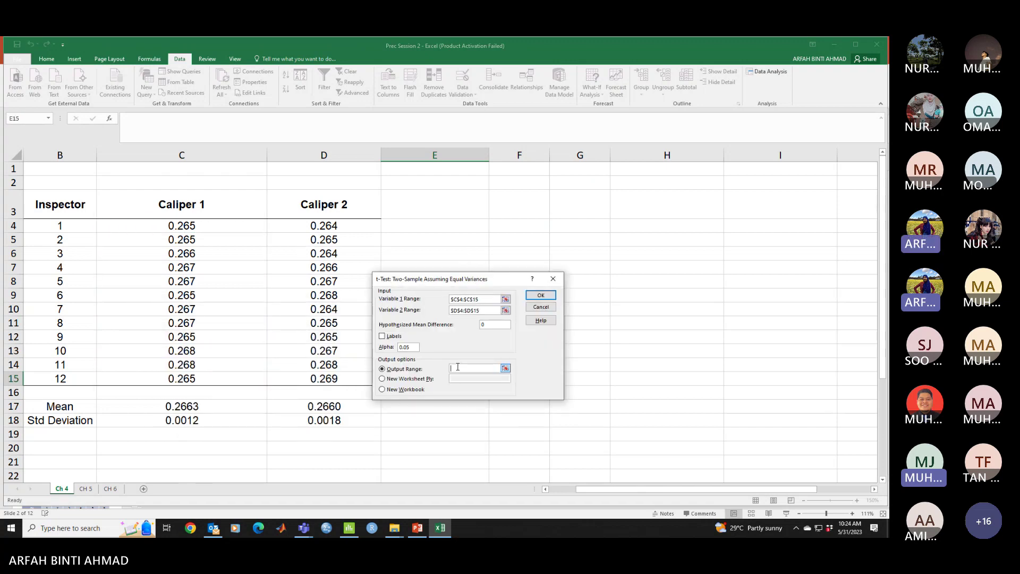
left_click_drag(497, 279, 337, 267)
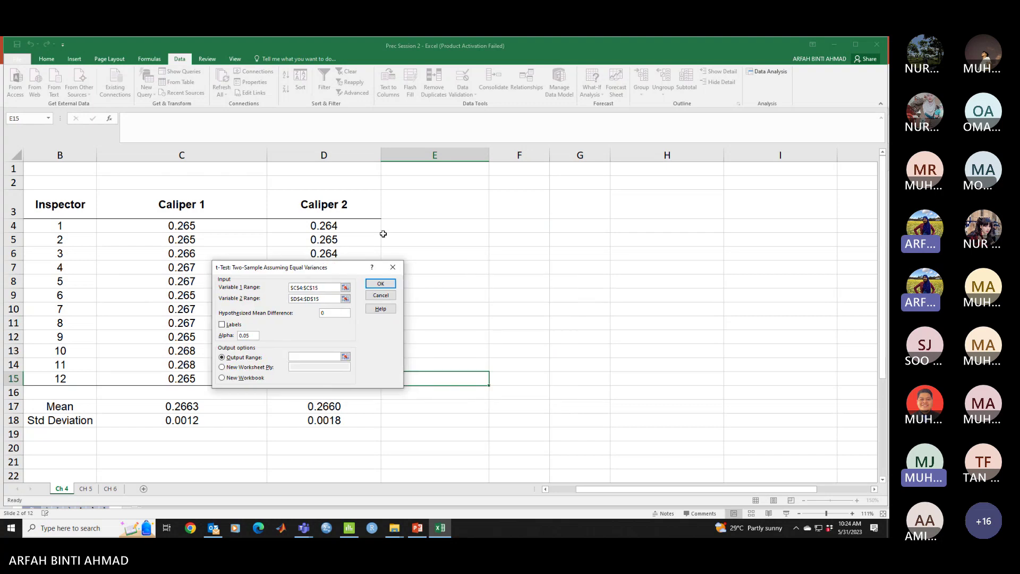
left_click(504, 226)
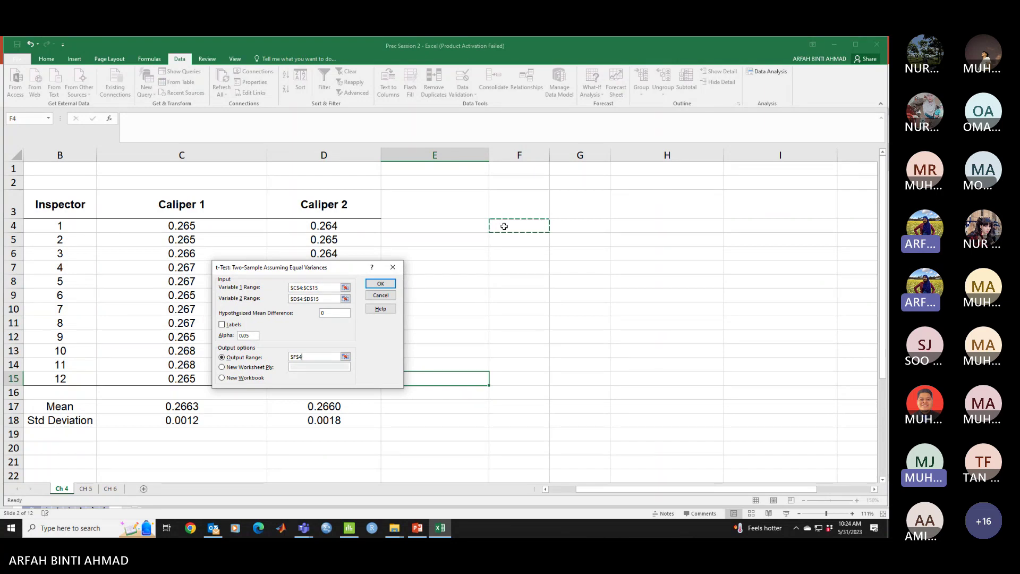
left_click(392, 266)
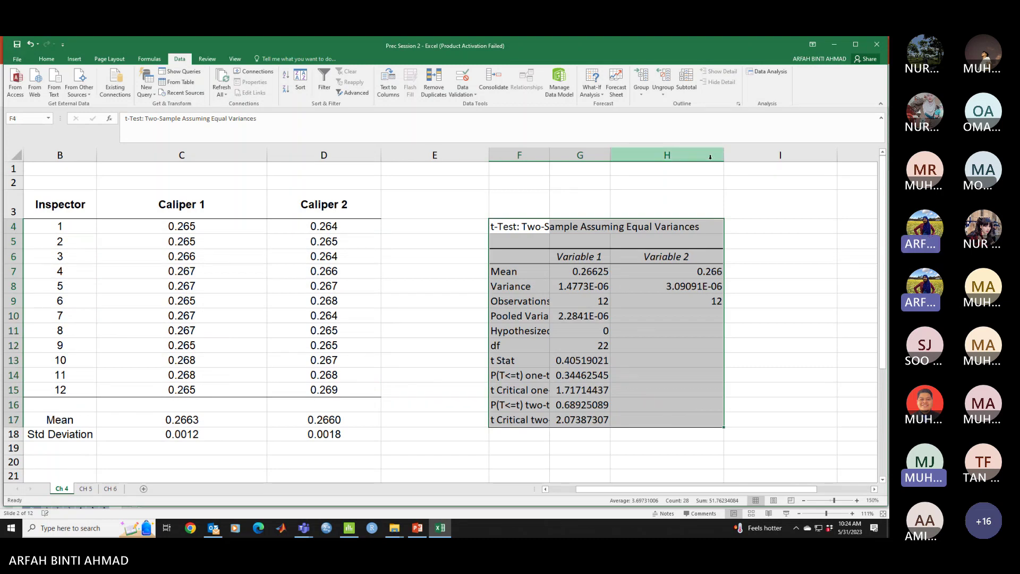
- Widen column F so the row labels of the t-test output are readable
left_click(576, 334)
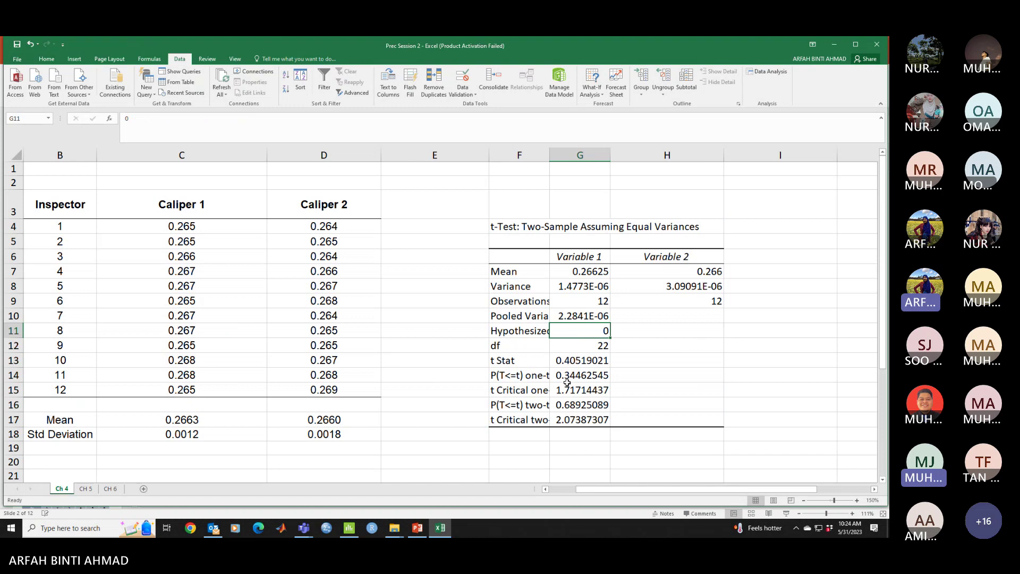
left_click_drag(550, 155, 585, 154)
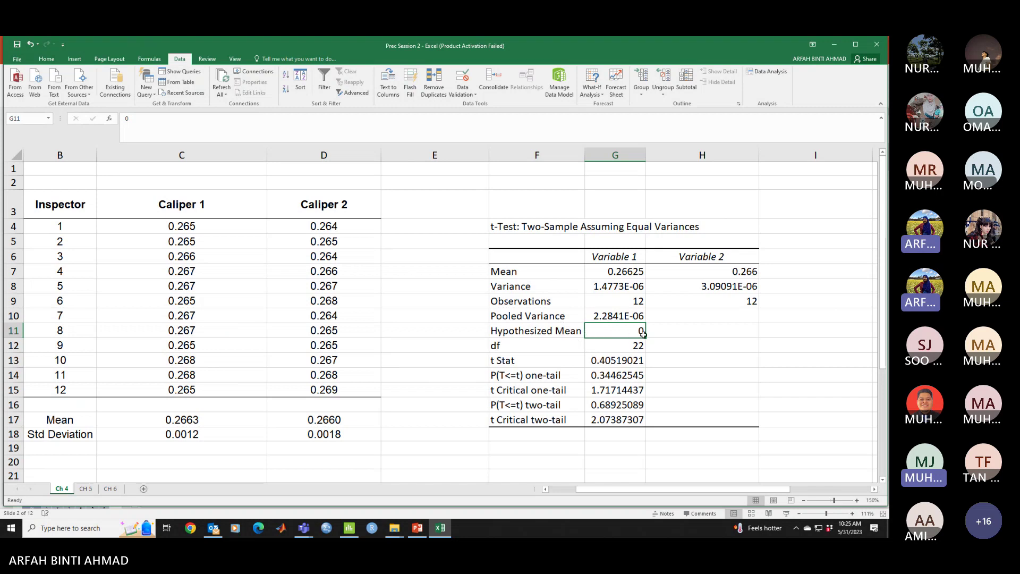
- Compare the means and variances in the t-test output with the Mean and Std Deviation rows under the caliper data
left_click(617, 270)
left_click(705, 271)
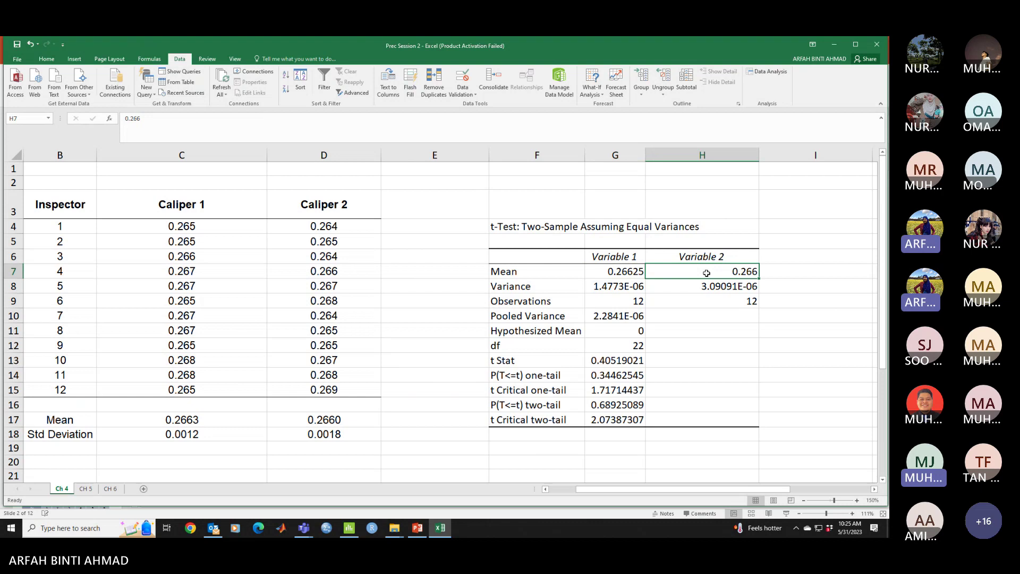
left_click(538, 288)
left_click(595, 289)
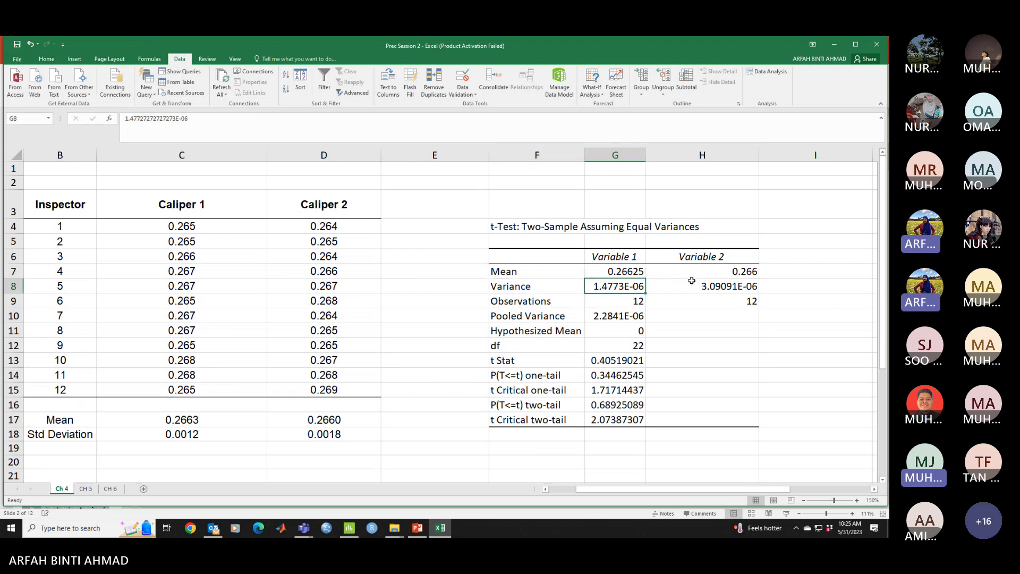
left_click_drag(60, 405, 343, 457)
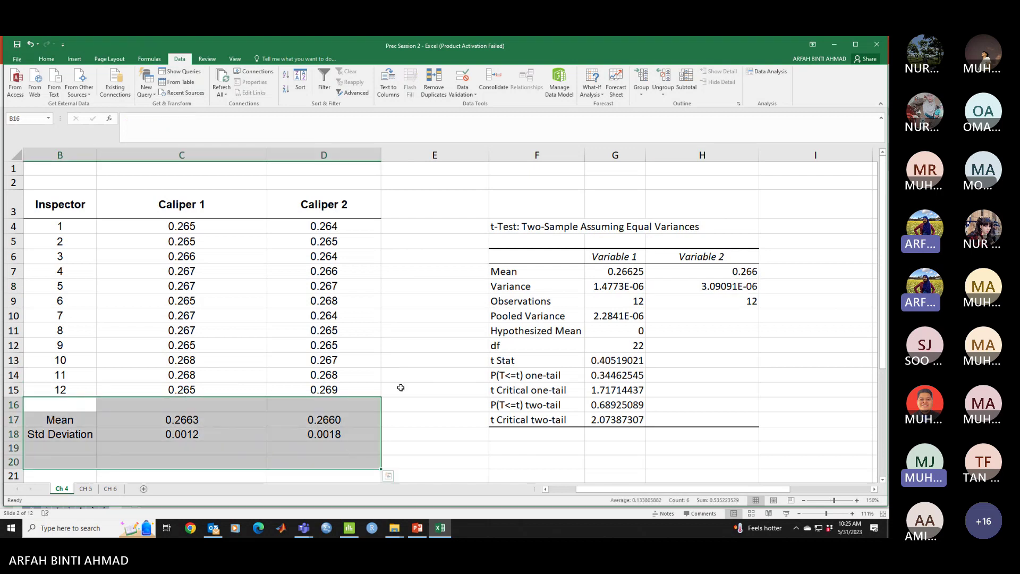
- Examine the degrees of freedom and the t Stat value in the t-test output
left_click(400, 388)
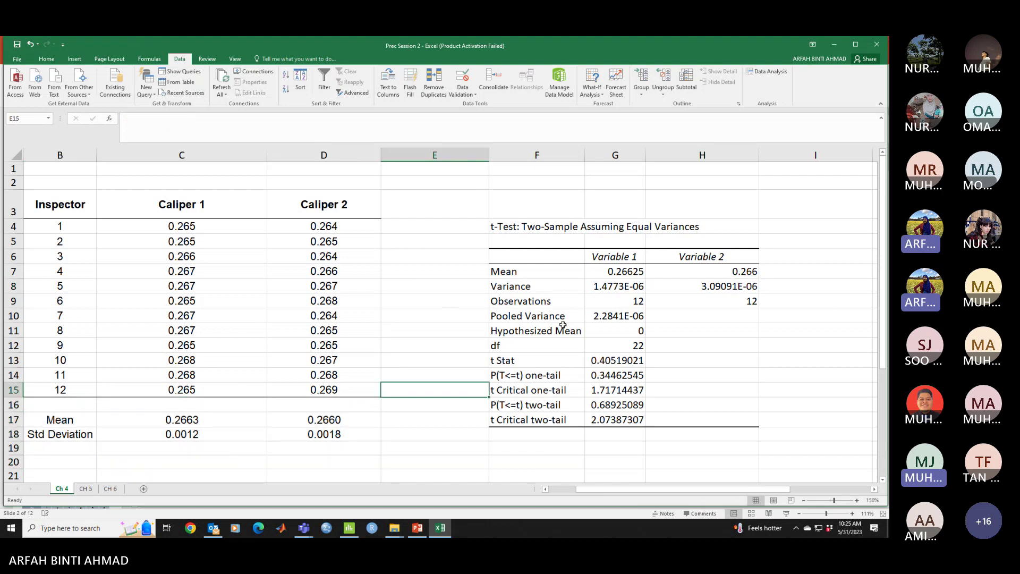
left_click(553, 348)
left_click(616, 349)
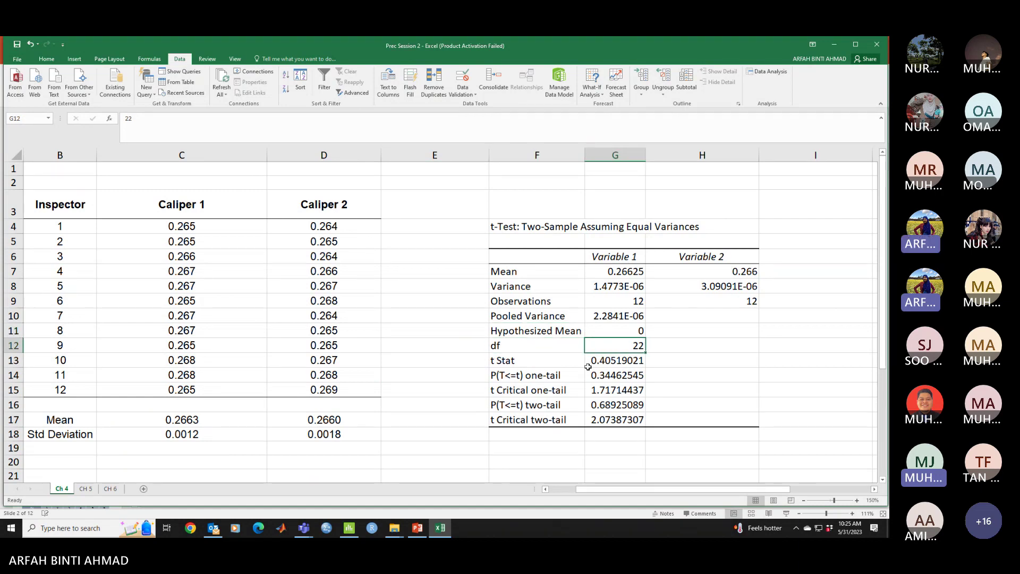
left_click(536, 360)
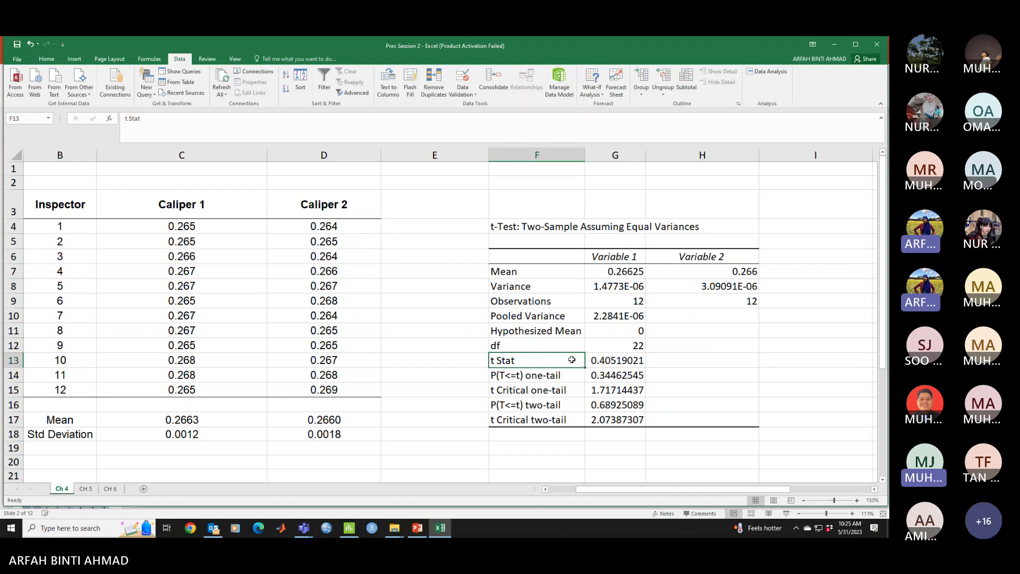
left_click(600, 361)
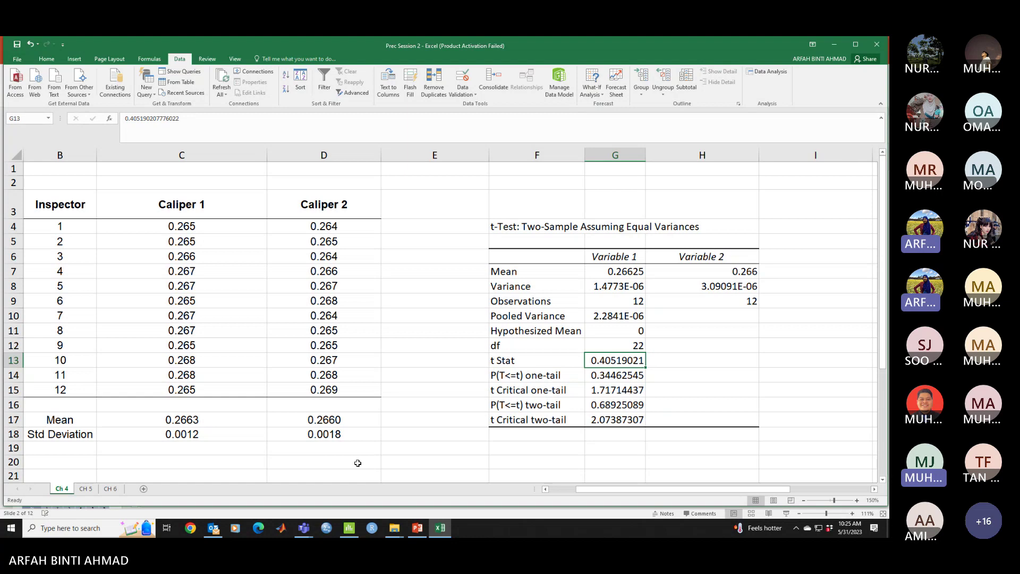
- Switch to PowerPoint to compare the Solutions (MS Excel output) and descriptive statistics slides with the t-test output, and return to Excel
left_click(418, 528)
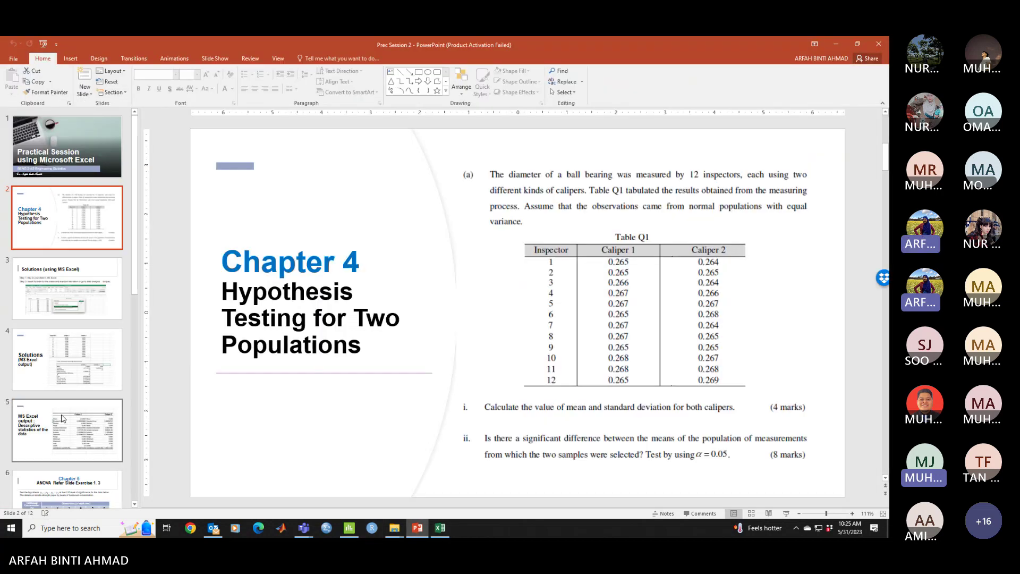
left_click(73, 339)
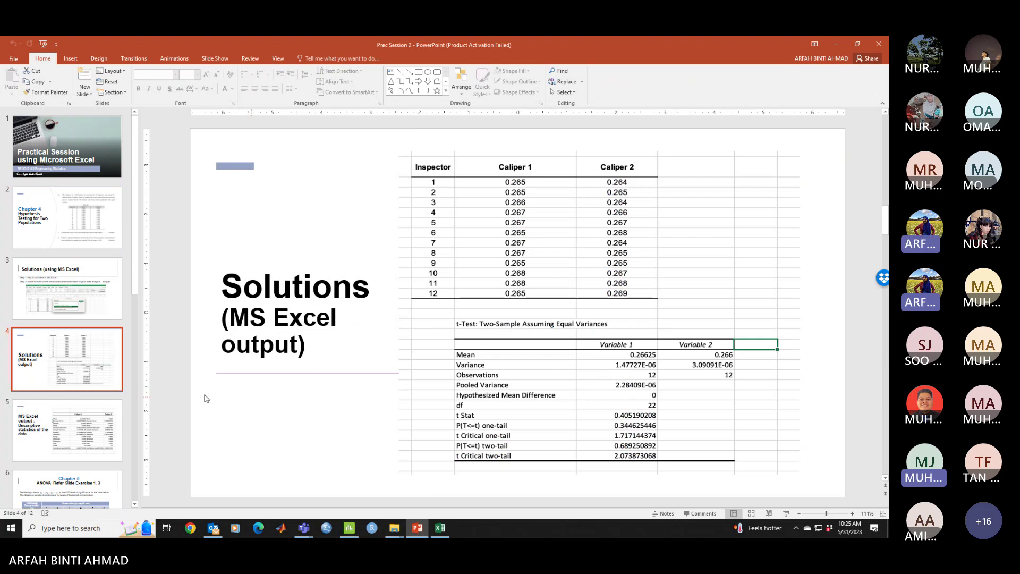
left_click(103, 430)
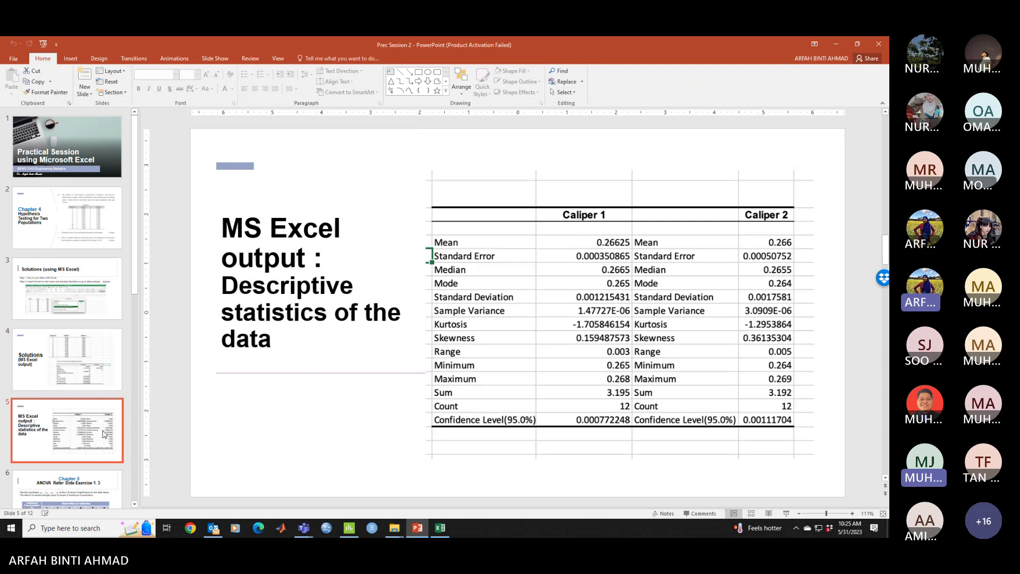
left_click(102, 395)
left_click(108, 379)
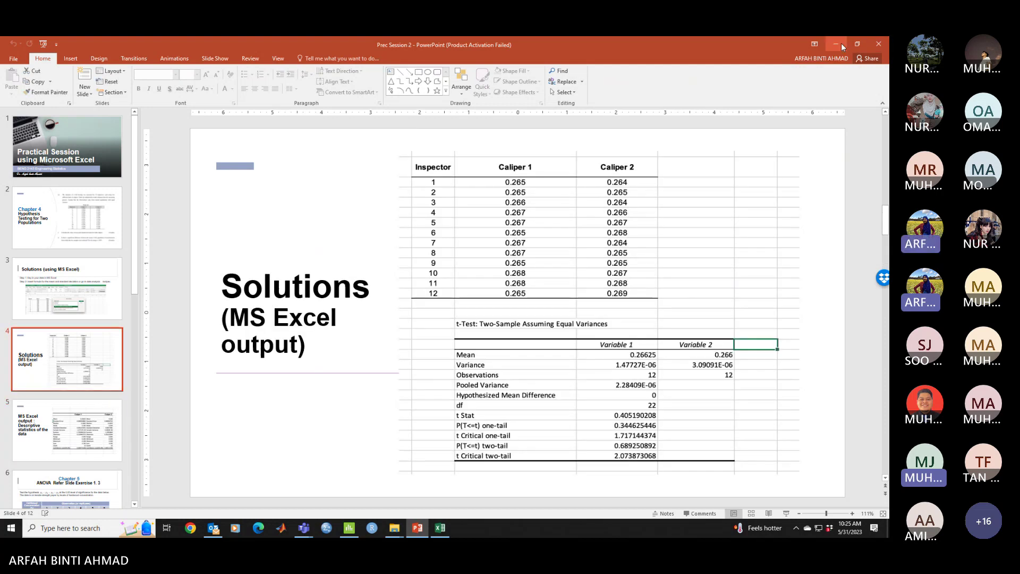
left_click(841, 43)
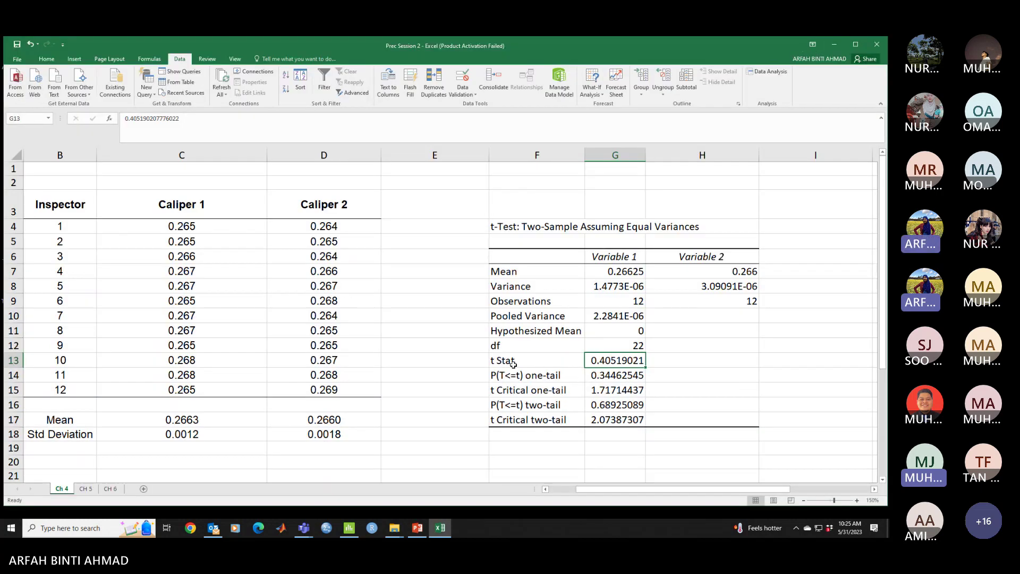
- Examine the t Stat row and the one-tail and two-tail P-value rows of the t-test output
left_click_drag(513, 364, 610, 362)
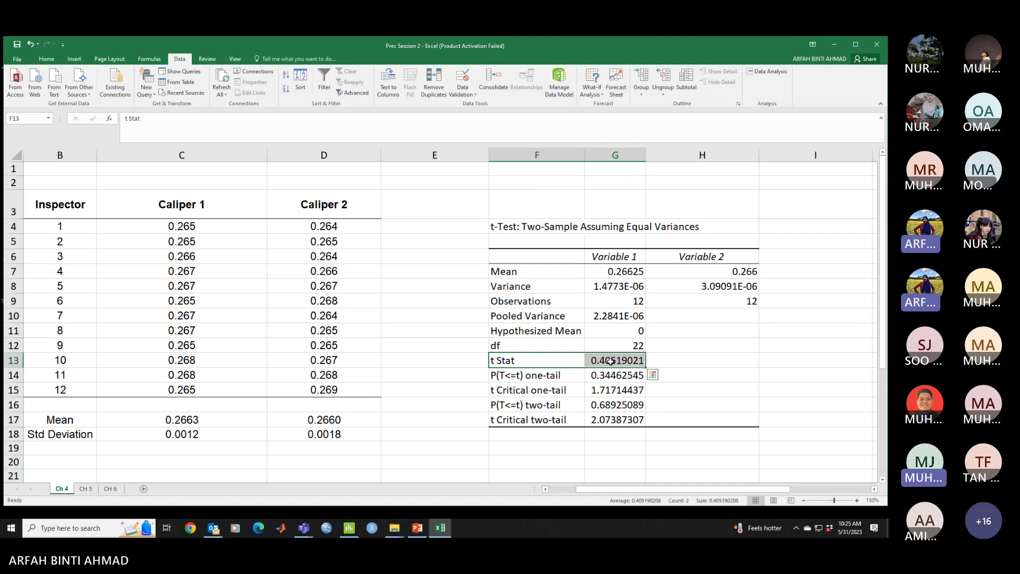
left_click(550, 376)
left_click(521, 404)
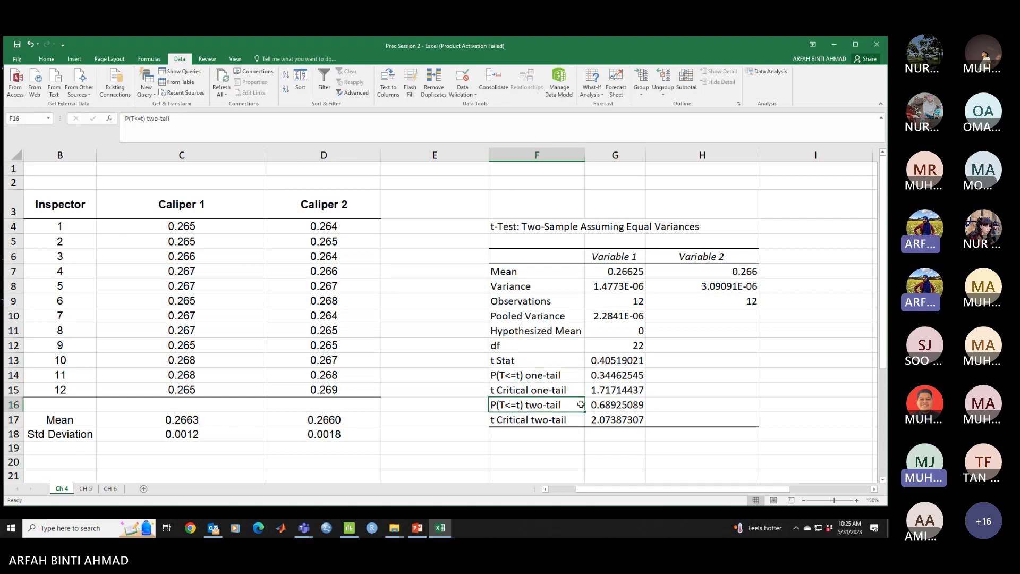
left_click_drag(580, 405, 613, 405)
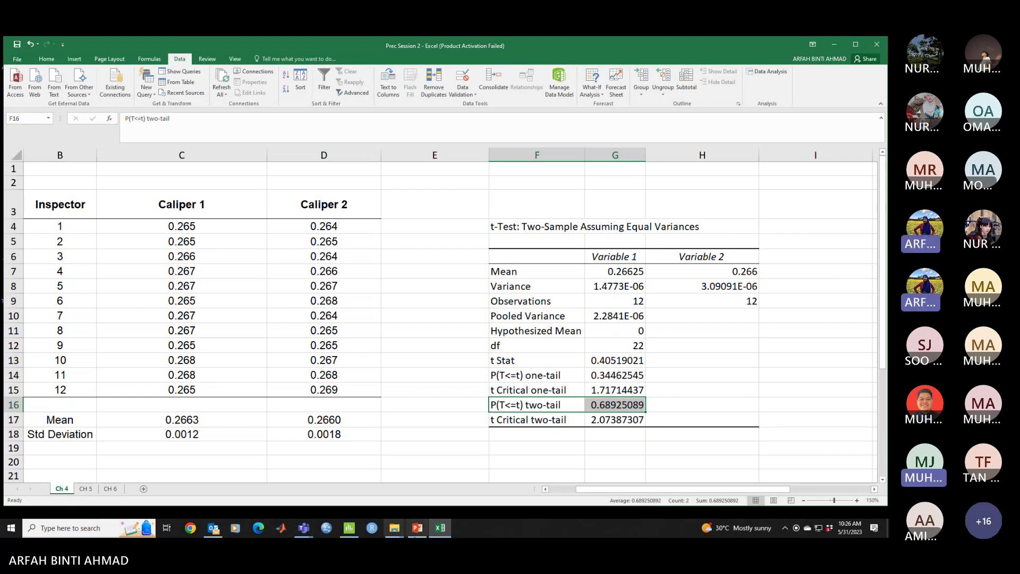
- Check the Solutions (using MS Excel) slide in PowerPoint and dismiss the meeting reminder on returning to Excel
left_click(418, 530)
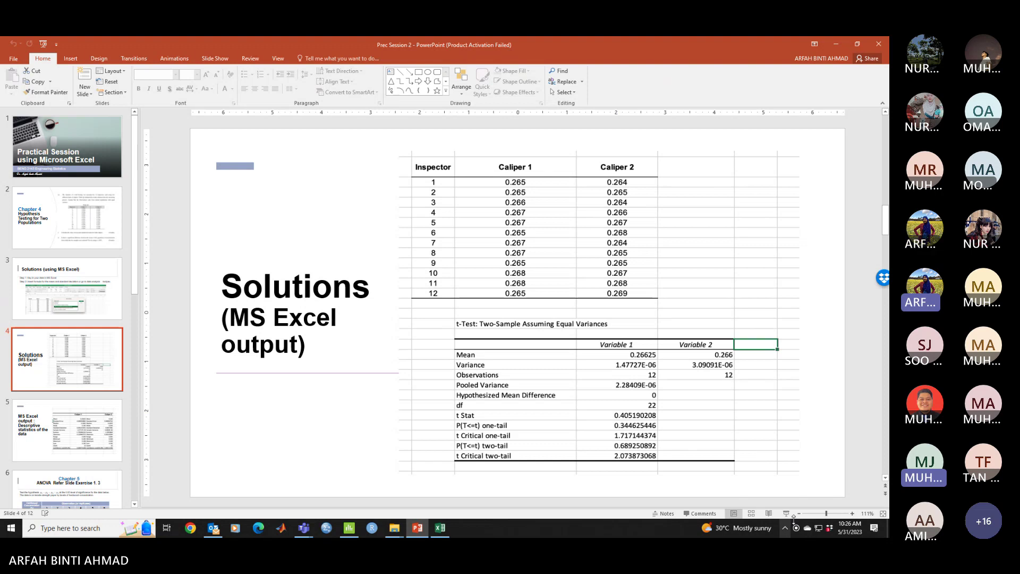
left_click(93, 311)
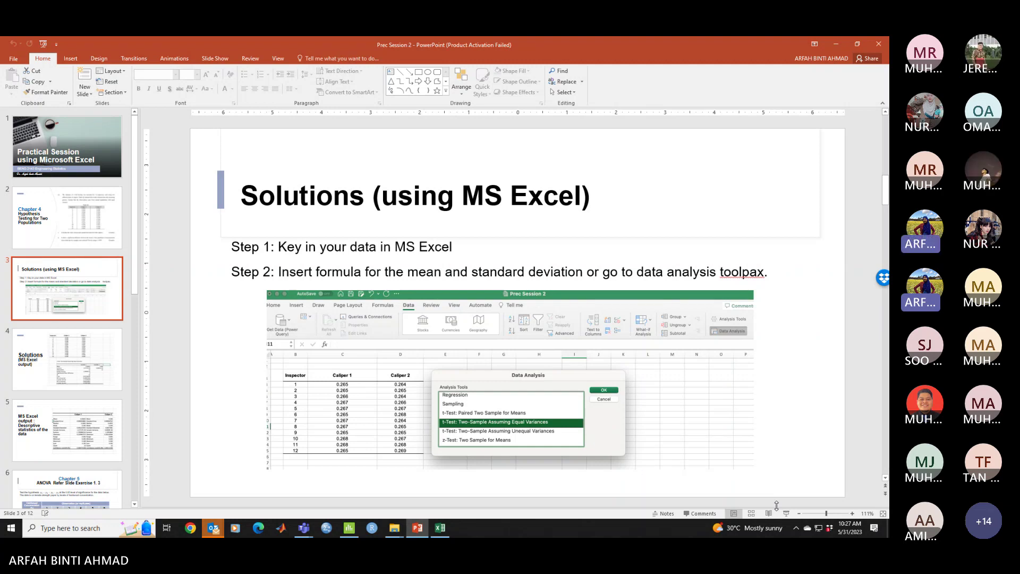
left_click(836, 43)
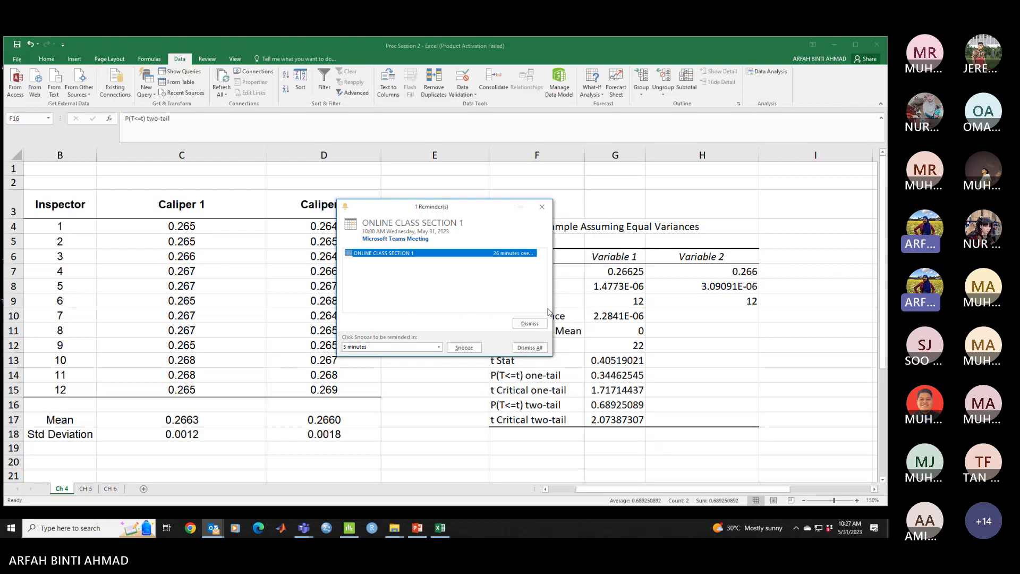
left_click(532, 349)
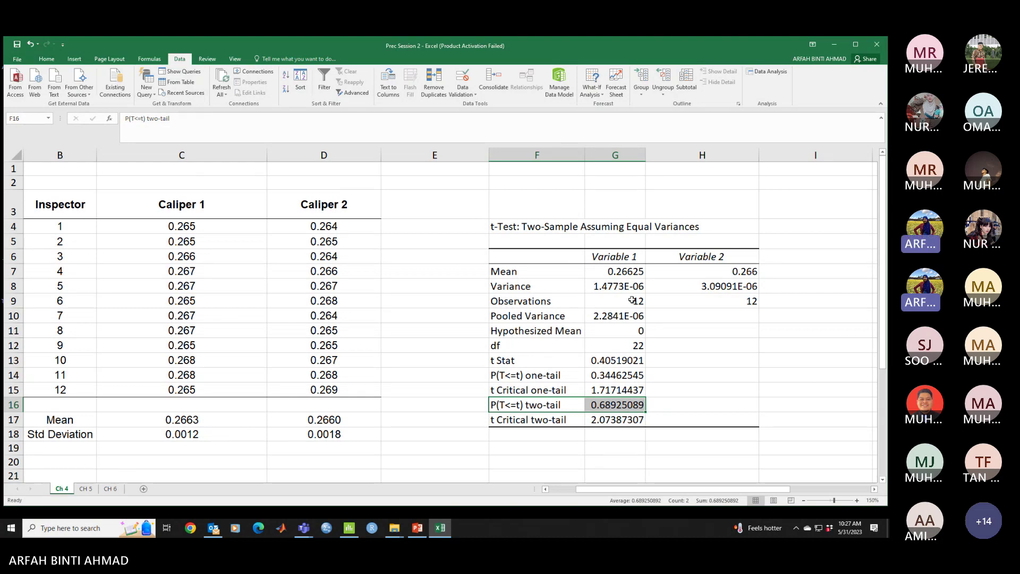
left_click(806, 369)
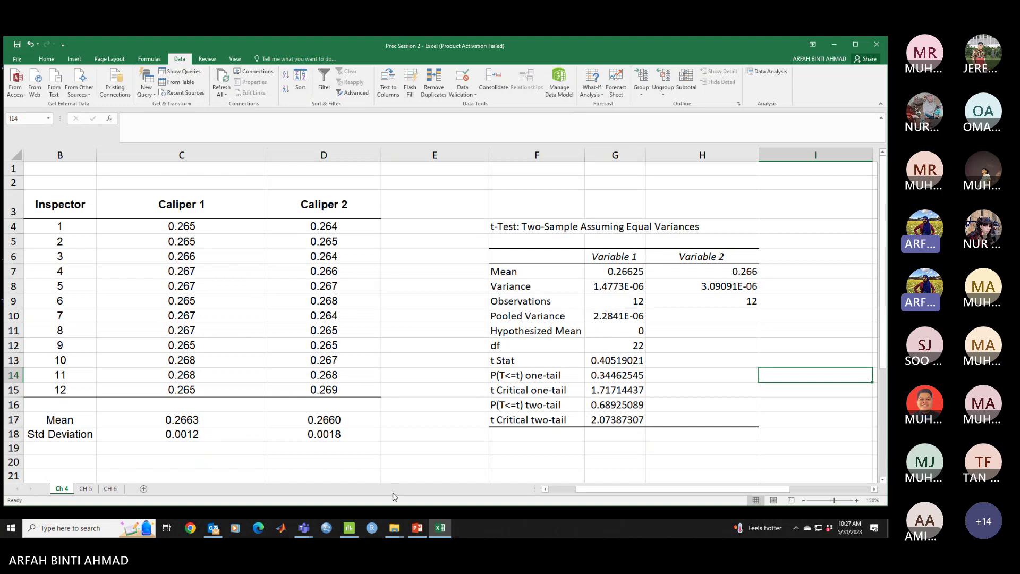
- Open the PDF "Solution past year - Chapter 3 & Chapter 4" from the course's Notes folder in File Explorer and maximize it
left_click(396, 527)
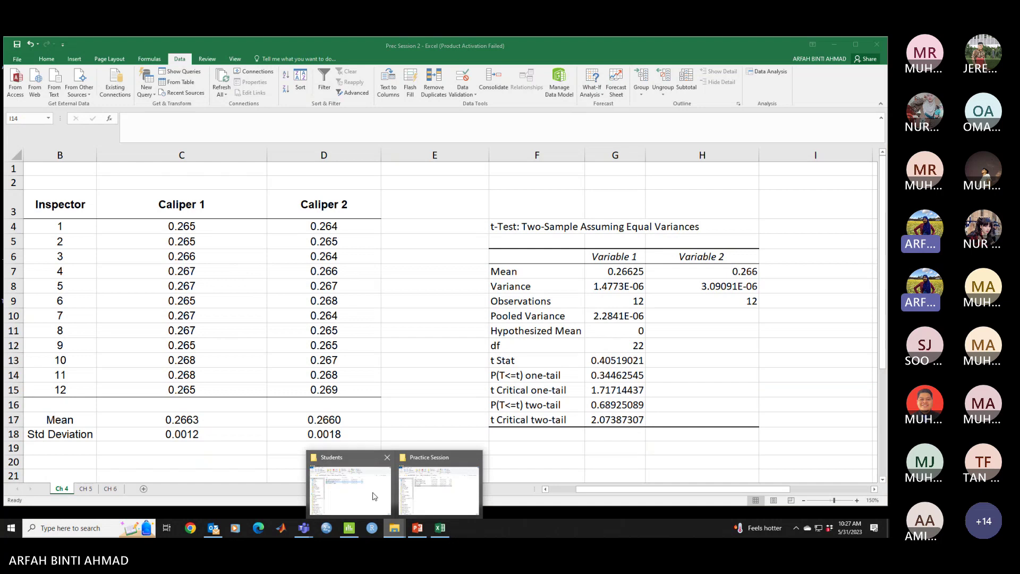
left_click(350, 492)
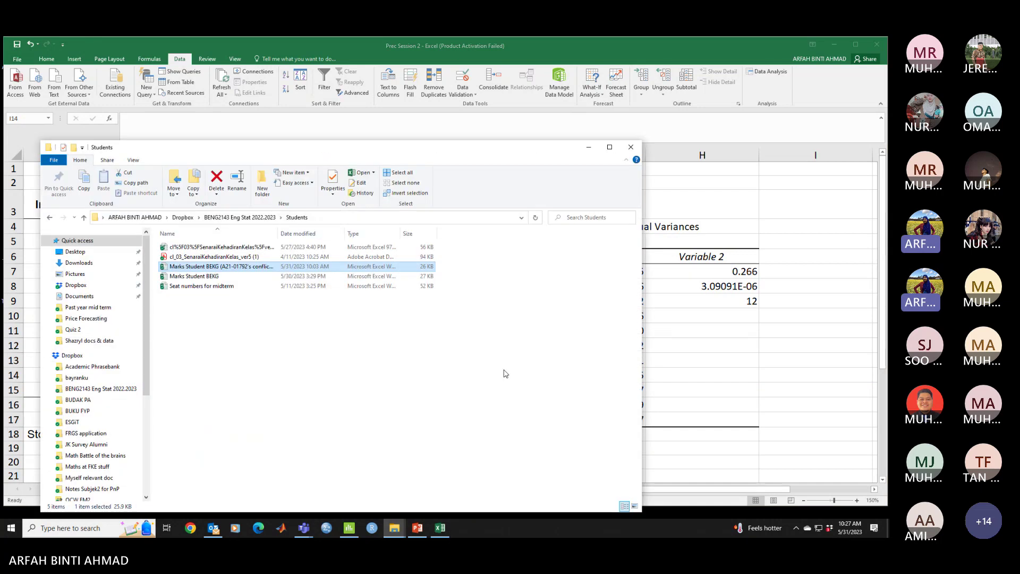
left_click(83, 218)
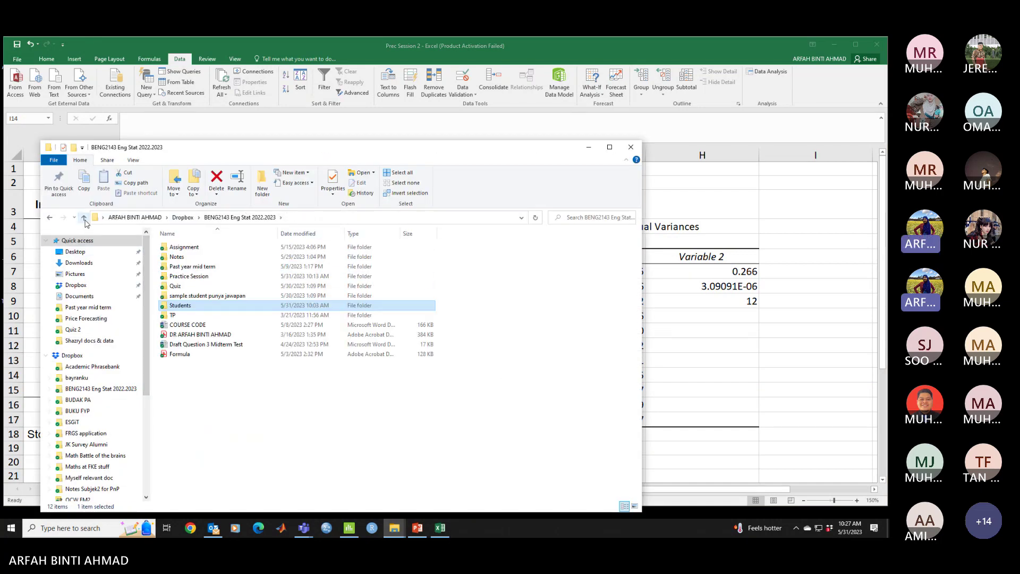
double_click(178, 256)
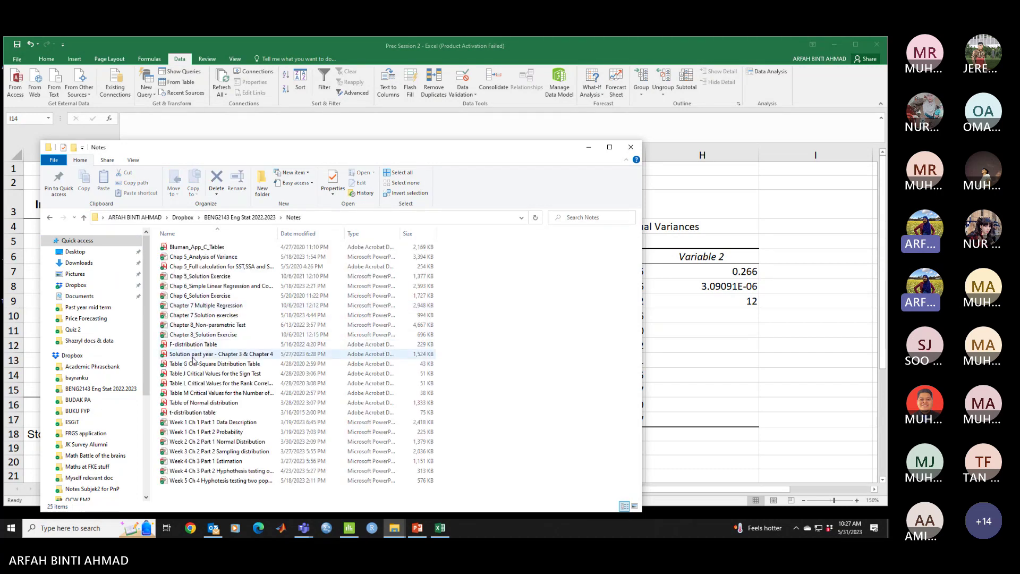
left_click(200, 355)
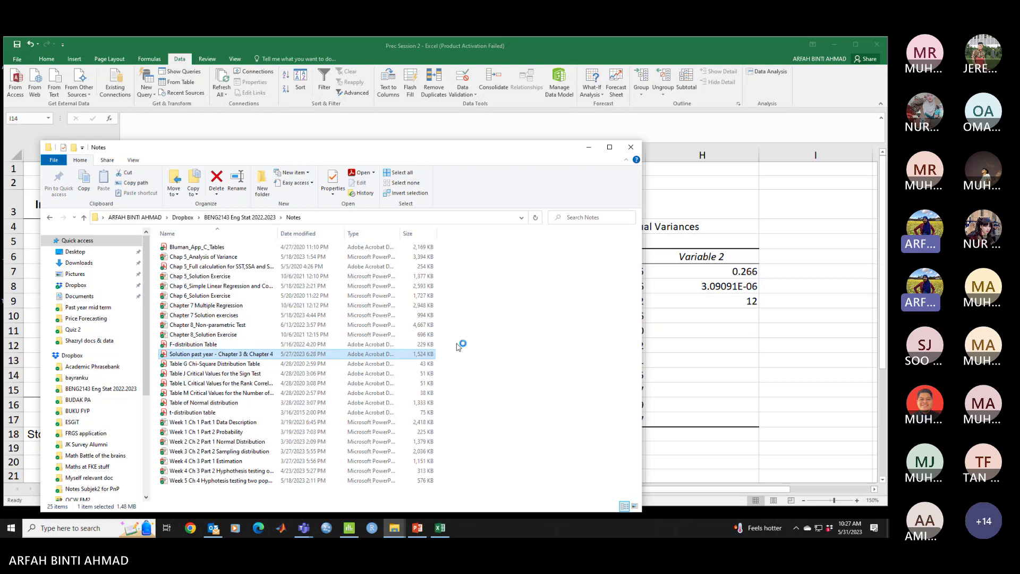
double_click(263, 354)
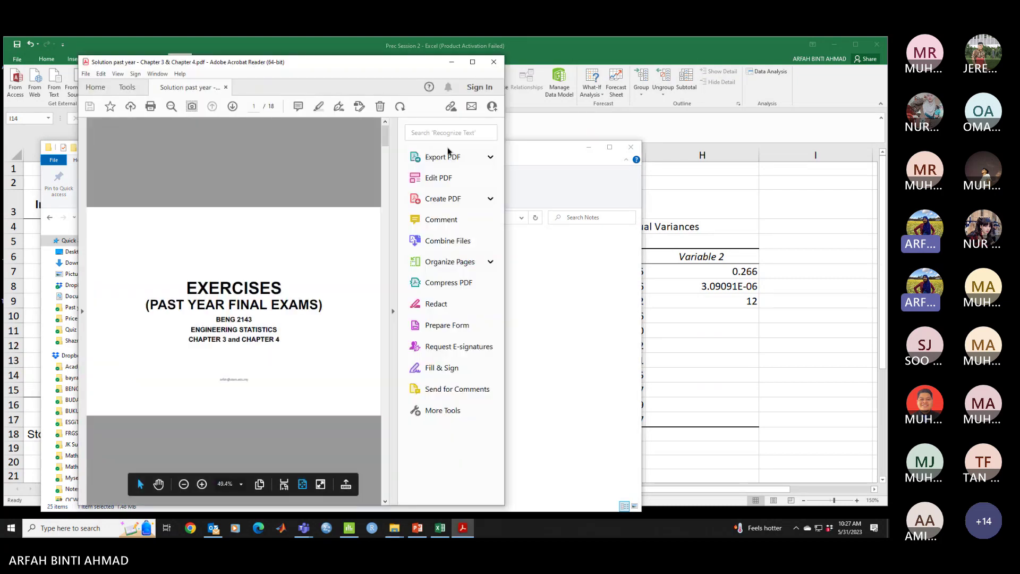
left_click(473, 62)
- Highlight the critical value 2.0739 and the test statistic 0.4052 on the PDF's Solution Exercise 4 page
scroll(279, 281, "down", 5)
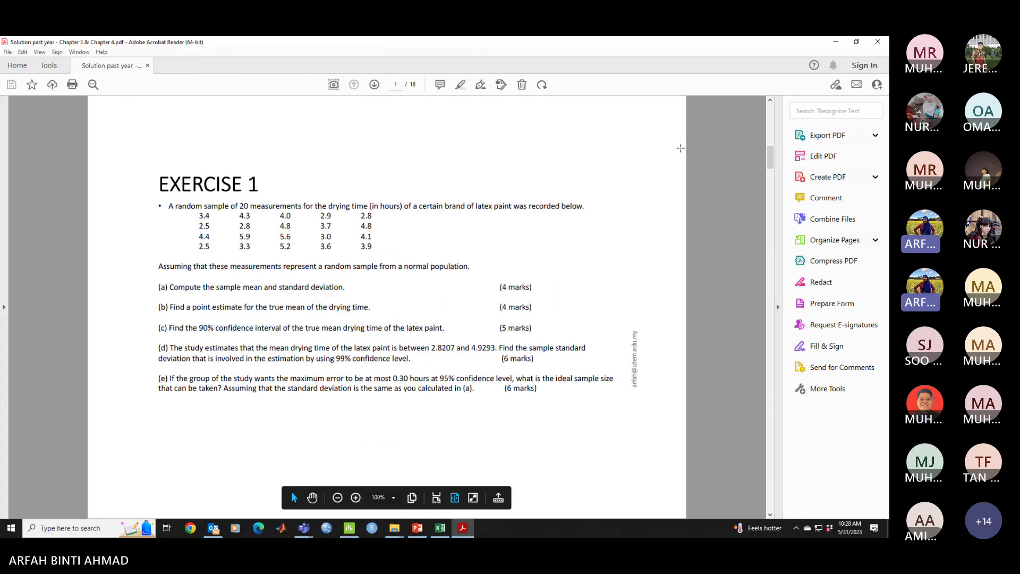
scroll(773, 167, "down", 5)
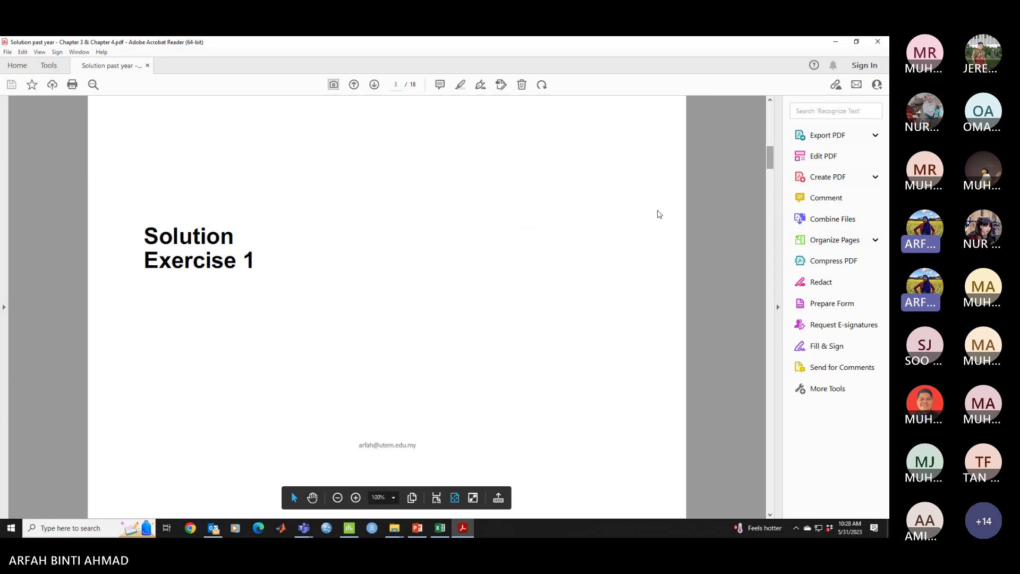
scroll(658, 215, "down", 10)
scroll(349, 233, "down", 10)
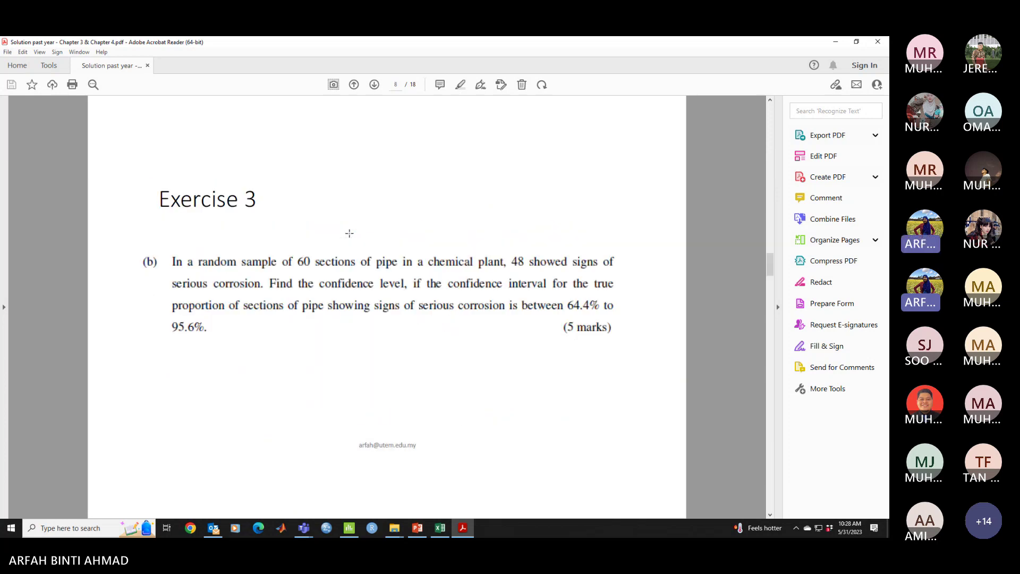
scroll(349, 233, "down", 5)
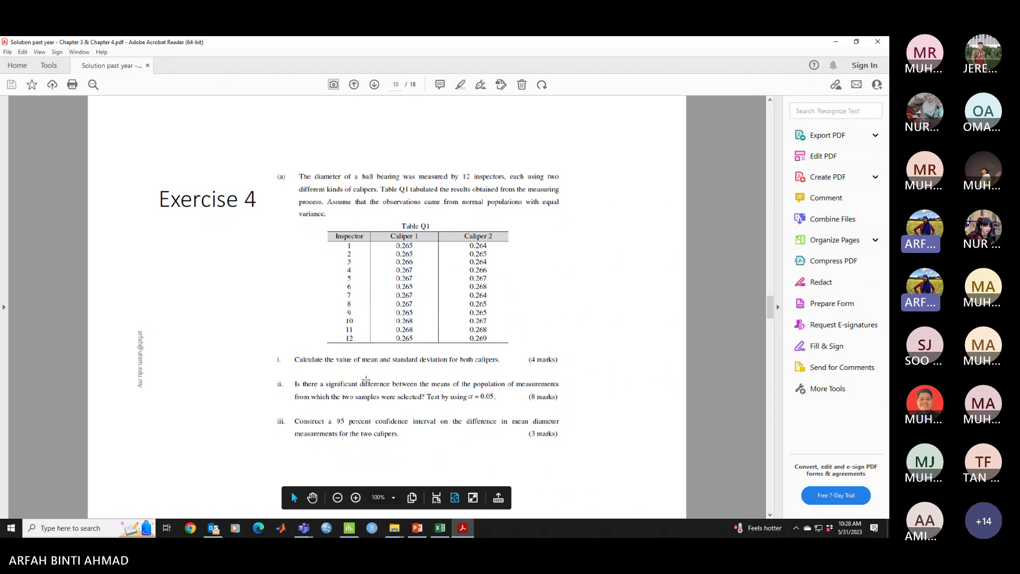
scroll(366, 379, "down", 1)
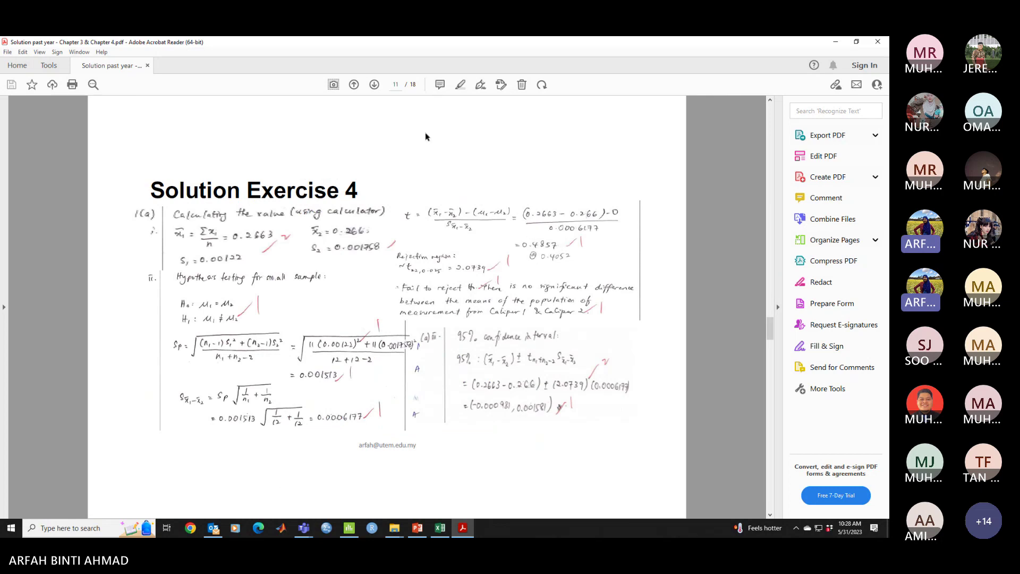
left_click(462, 87)
mouse_move(502, 264)
left_mouse_down()
mouse_move(398, 272)
mouse_move(574, 265)
left_mouse_up()
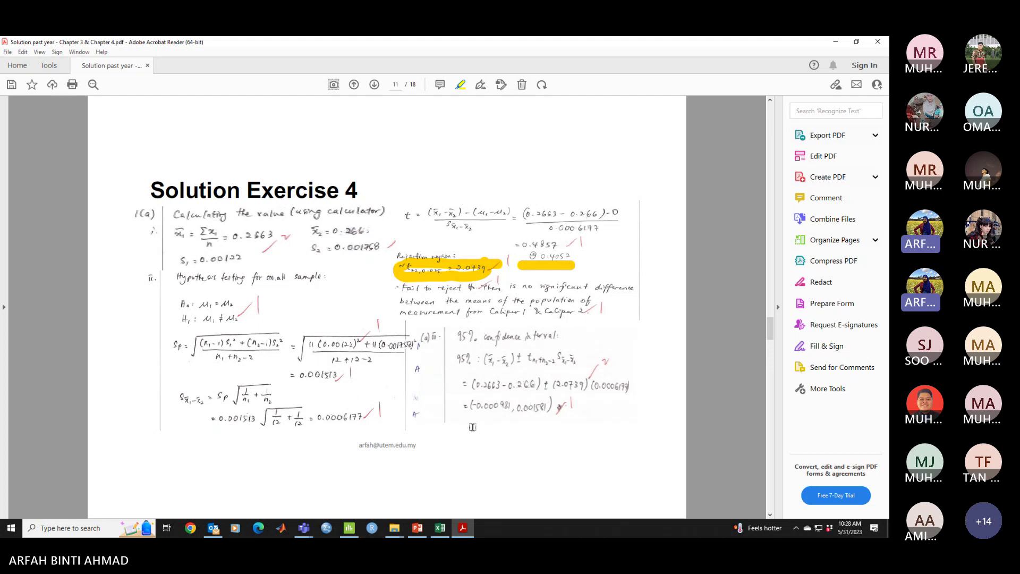
- Switch back to Excel and fill the t Critical two-tail label and value, F17:G17, with light green
left_click(440, 527)
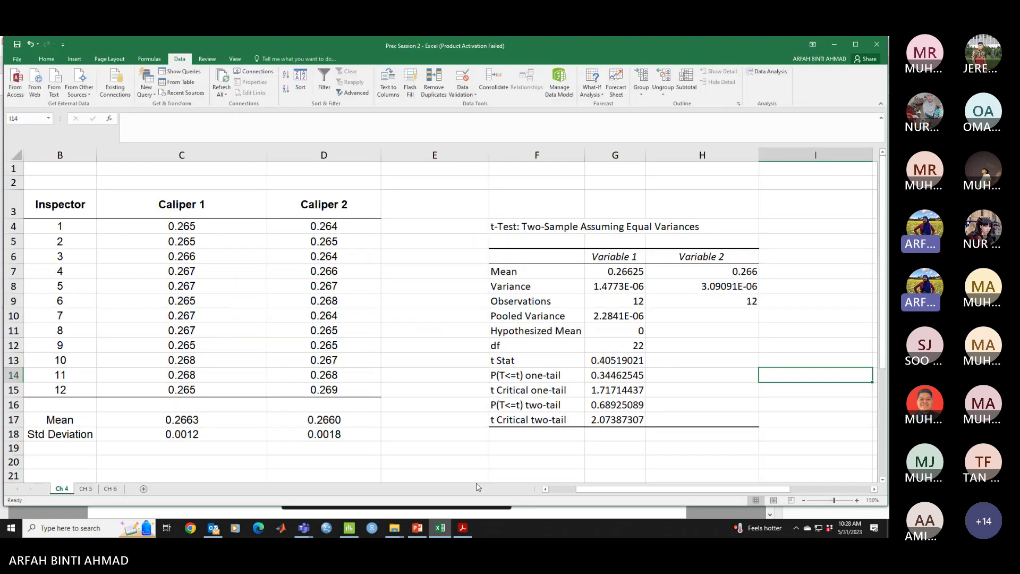
left_click(592, 419)
left_click_drag(514, 422, 617, 420)
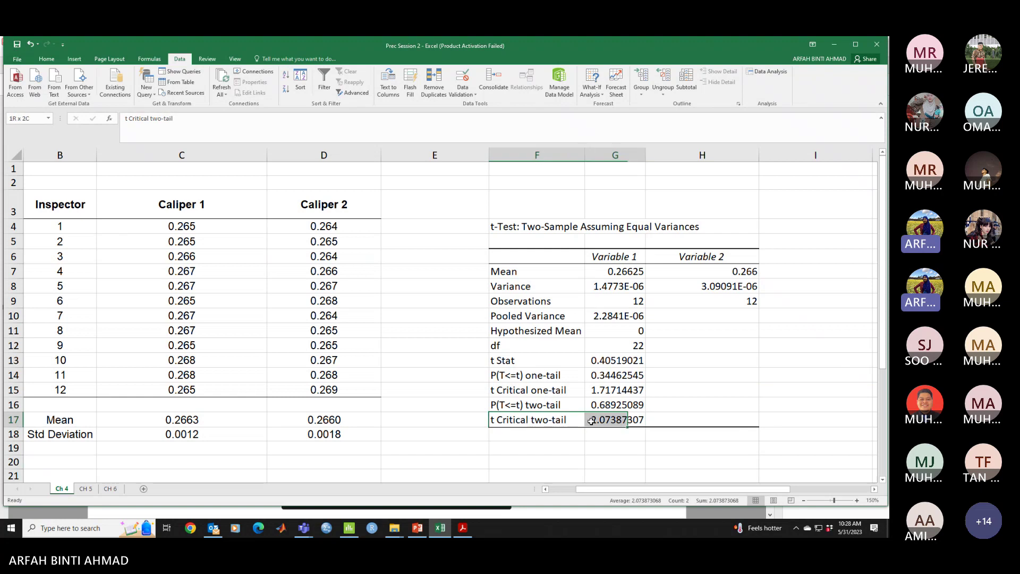
left_click(47, 59)
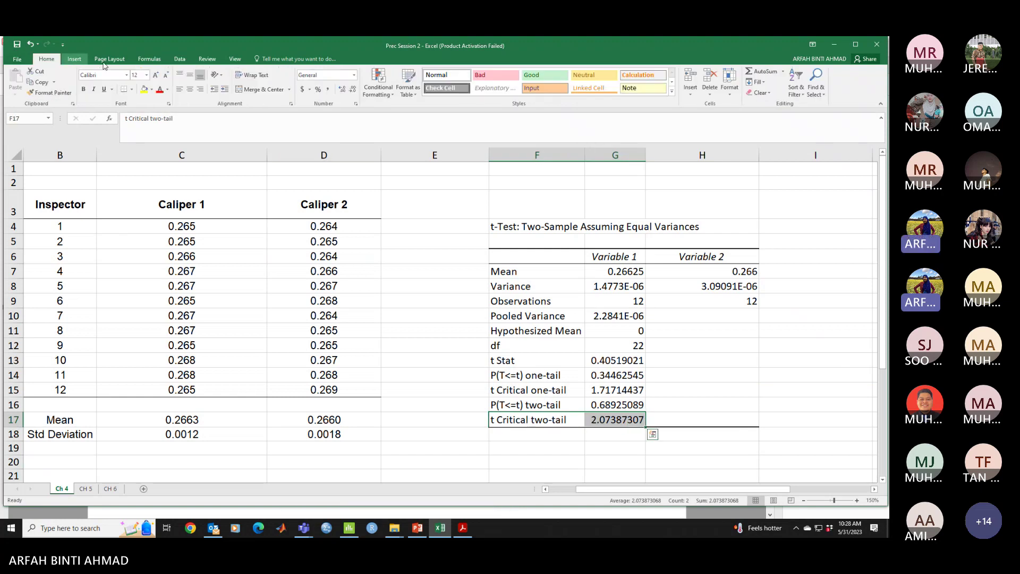
left_click(152, 89)
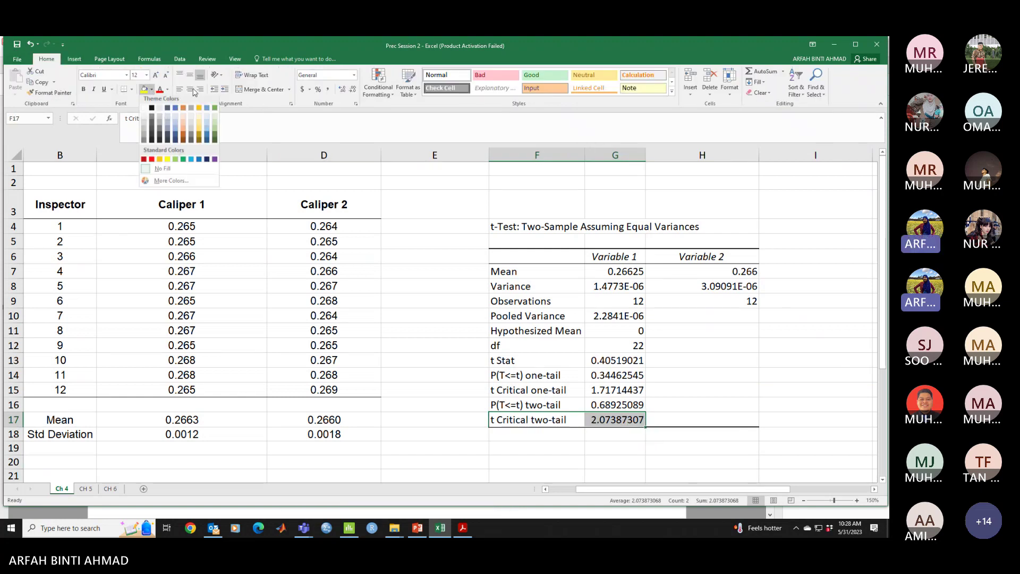
left_click(214, 116)
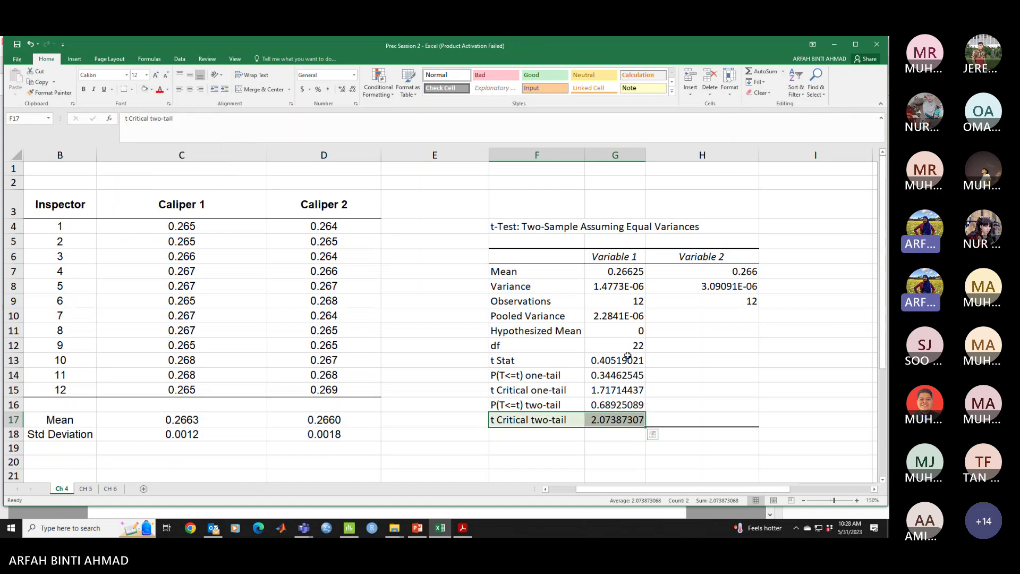
- Fill the t Stat row, F13:G13, and the t Critical two-tail row, F17:G17, with orange
left_click_drag(502, 360, 627, 360)
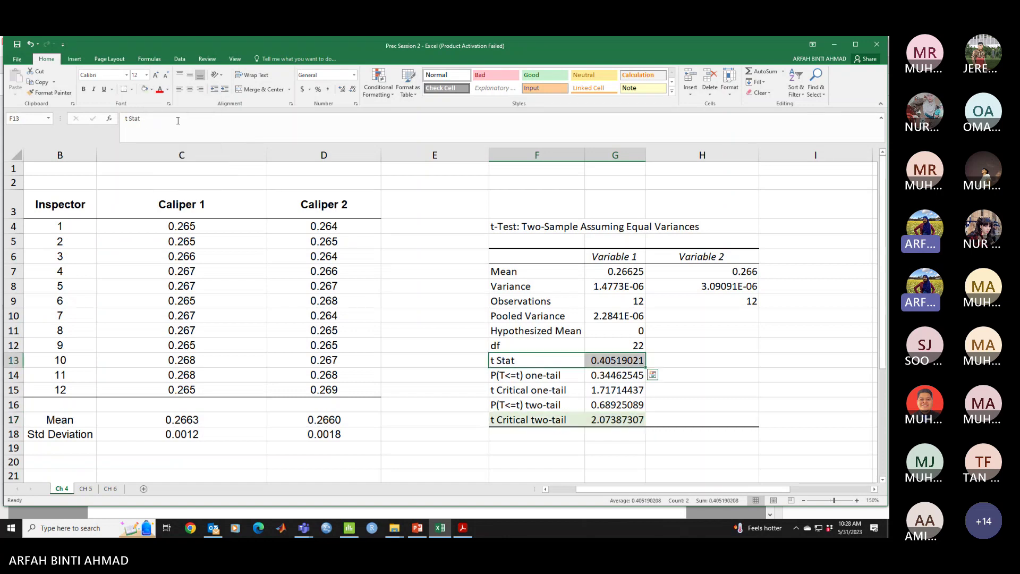
left_click(151, 89)
left_click(200, 110)
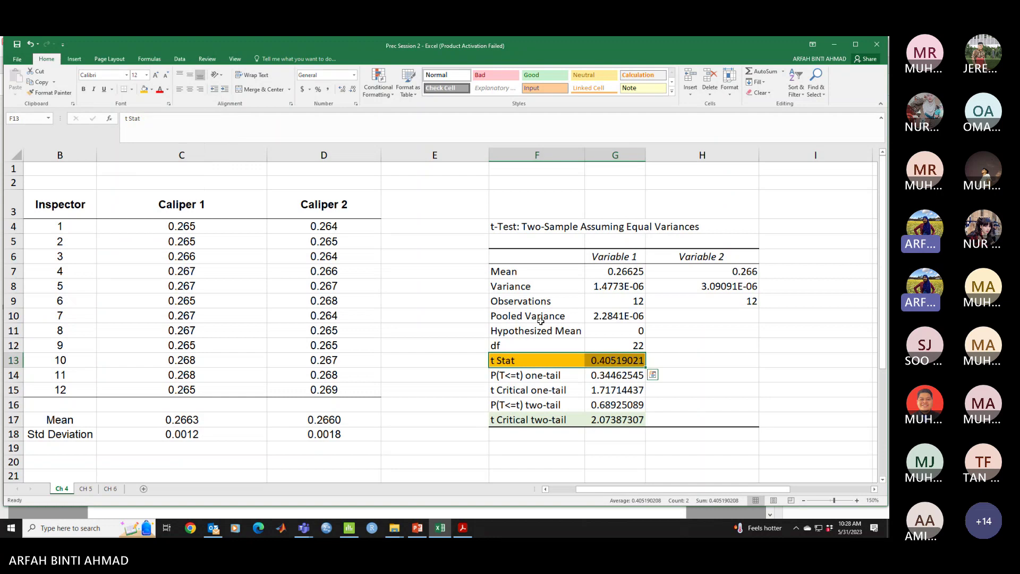
left_click(724, 348)
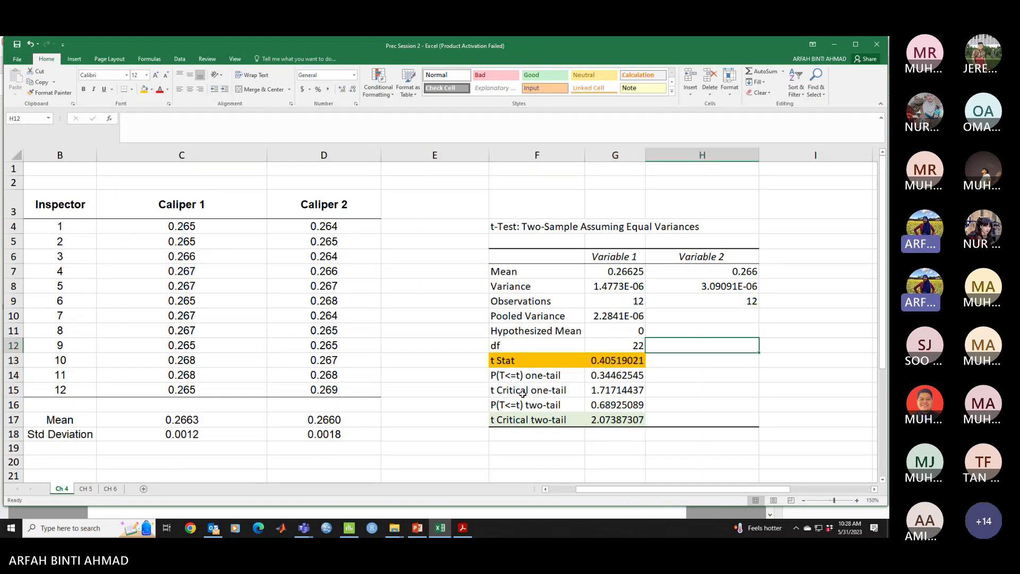
left_click_drag(507, 420, 596, 420)
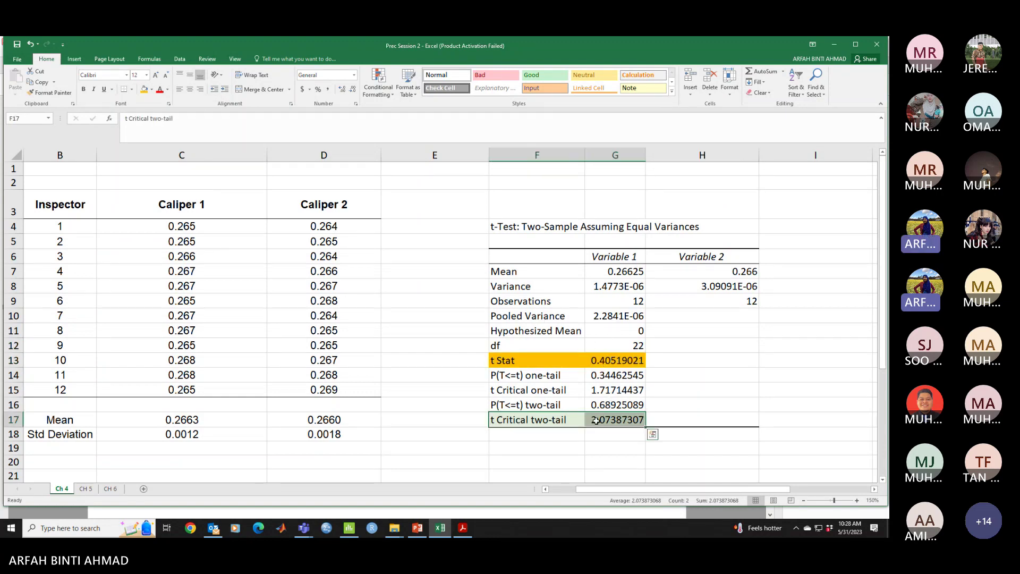
left_click(144, 89)
left_click(756, 385)
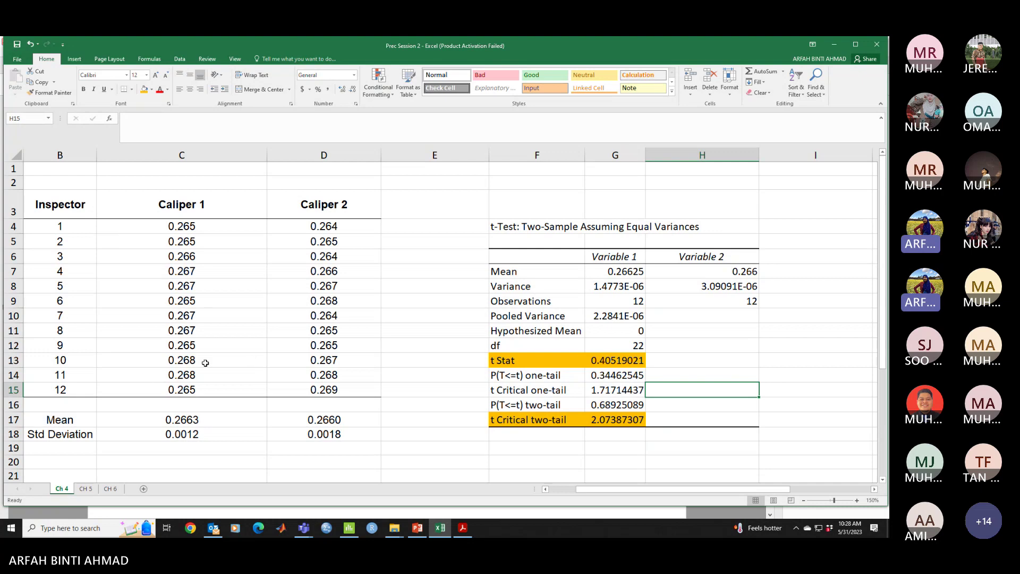
- Review the input ranges, alpha and output range of the t-Test: Two-Sample Assuming Equal Variances analysis, and close it without running
left_click(180, 59)
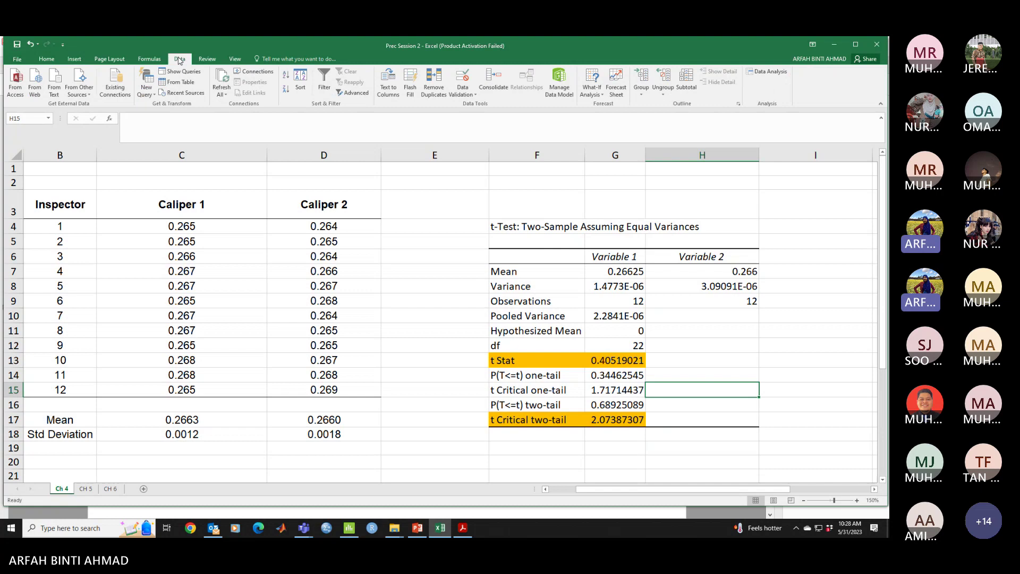
left_click(753, 72)
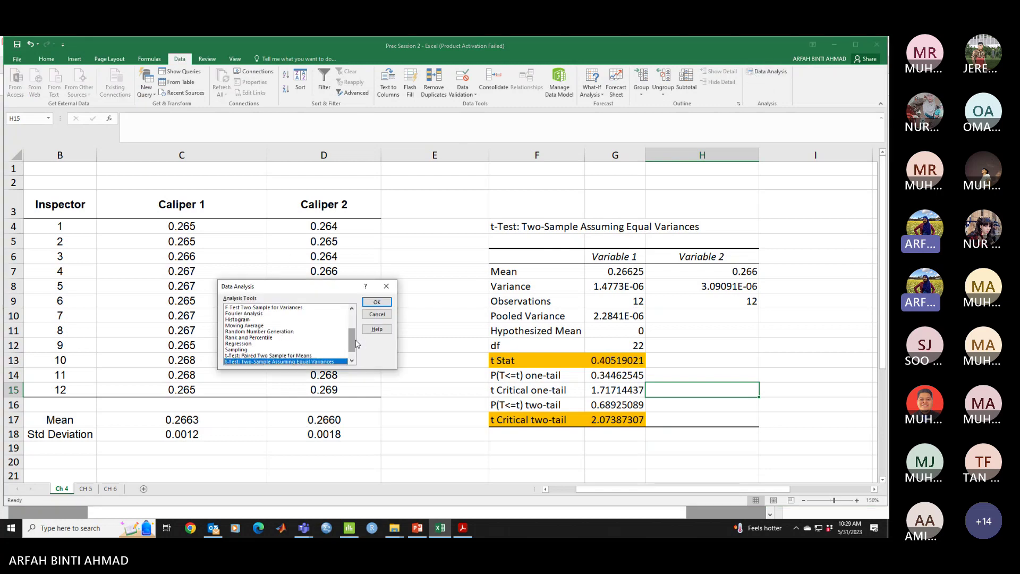
left_click_drag(352, 341, 353, 350)
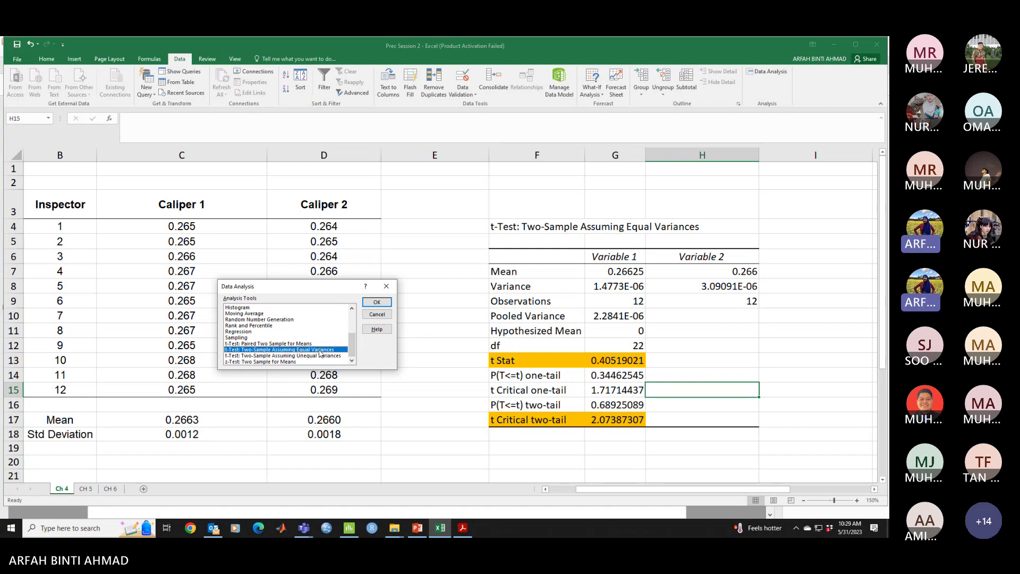
left_click(376, 302)
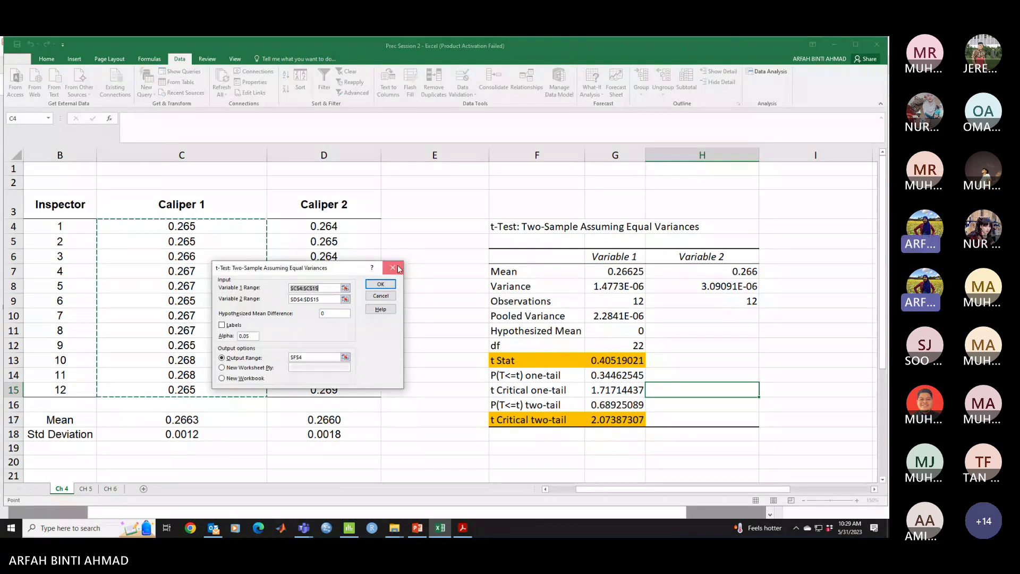
left_click(397, 267)
left_click(394, 278)
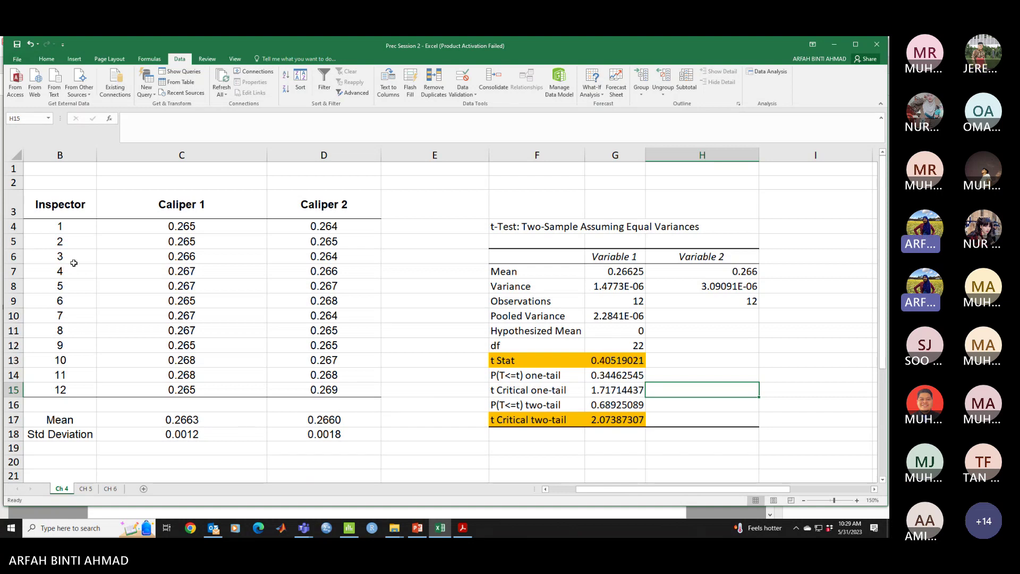
- Switch to PowerPoint and look through the MS Excel output slides up to the Chapter 5 ANOVA exercise on slide 6
left_click(417, 528)
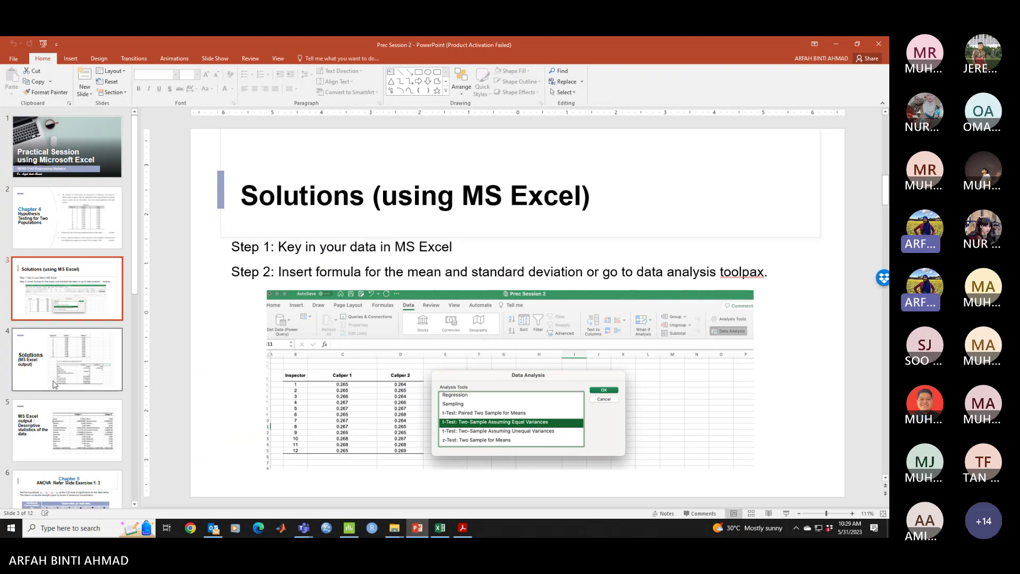
left_click(55, 383)
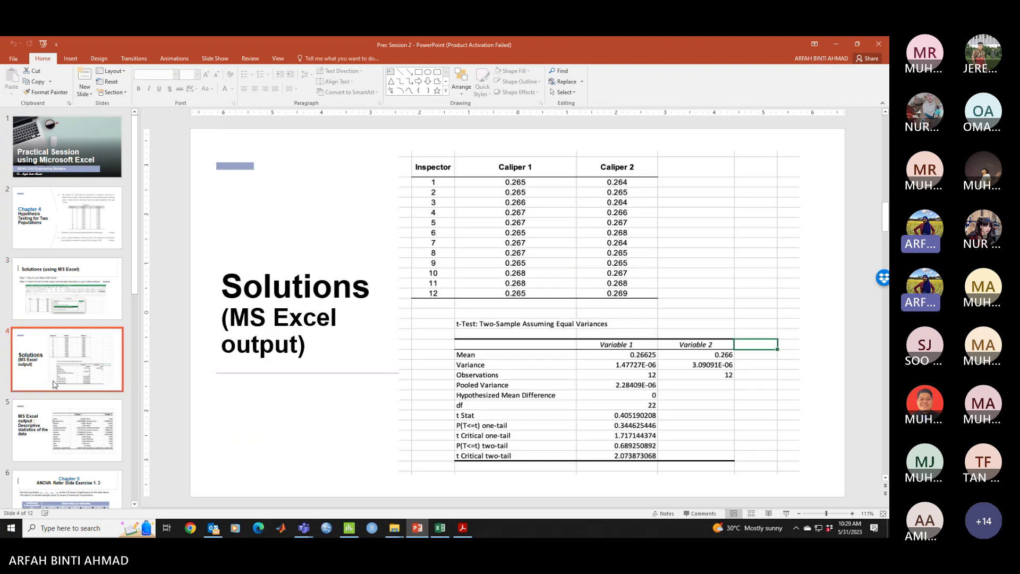
left_click(61, 424)
left_click(100, 265)
left_click(99, 371)
scroll(98, 372, "down", 3)
scroll(526, 227, "down", 2)
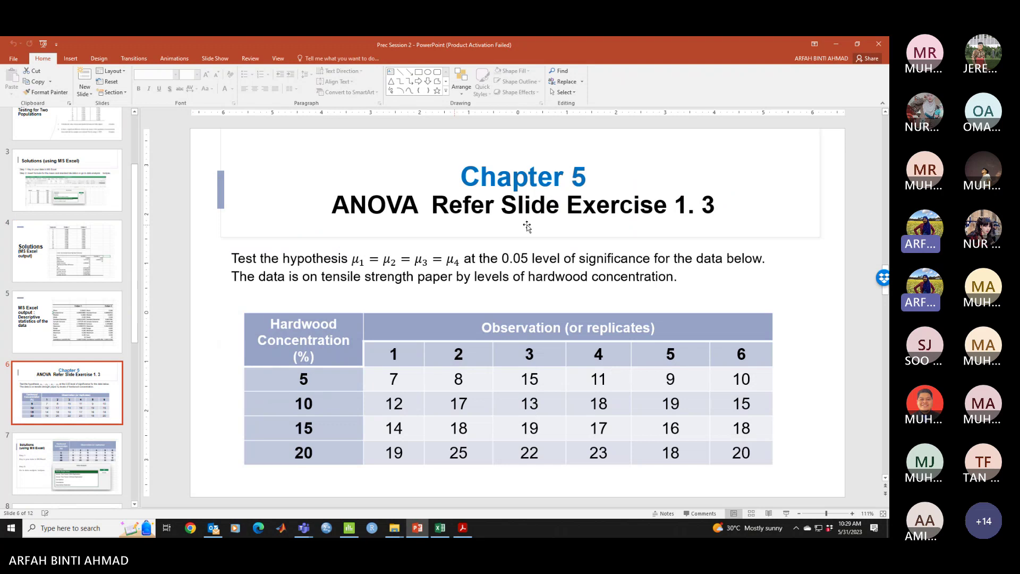
- Present the ANOVA exercise slide, handwrite "Key in data" above its table with the Pen, and discard the ink on exit
left_click(787, 513)
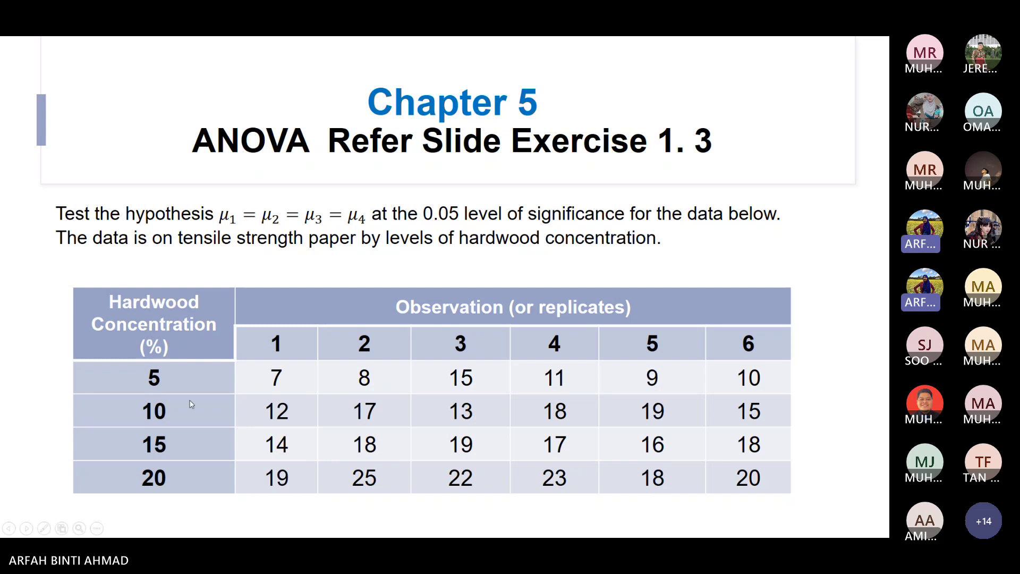
right_click(287, 280)
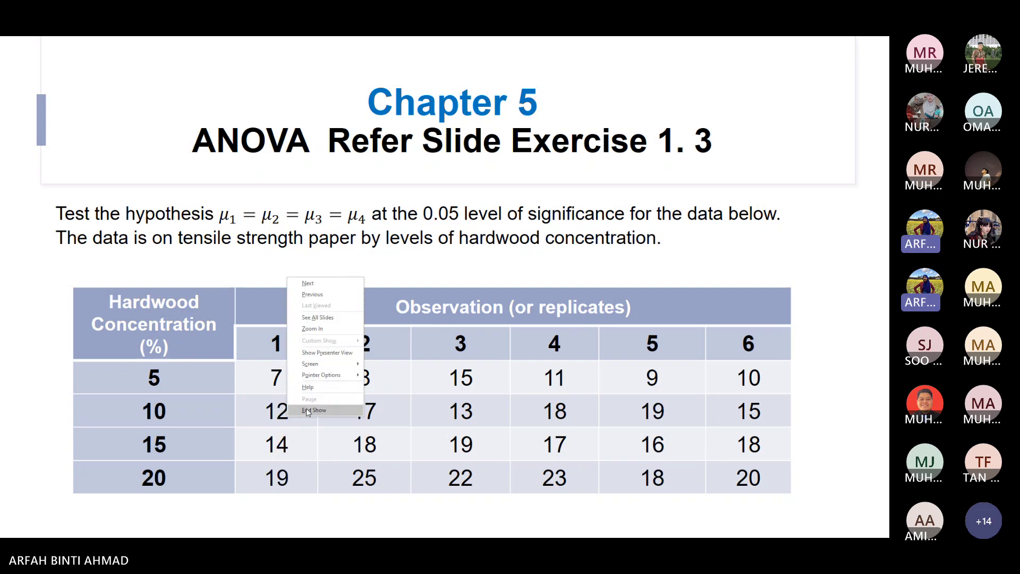
mouse_move(322, 376)
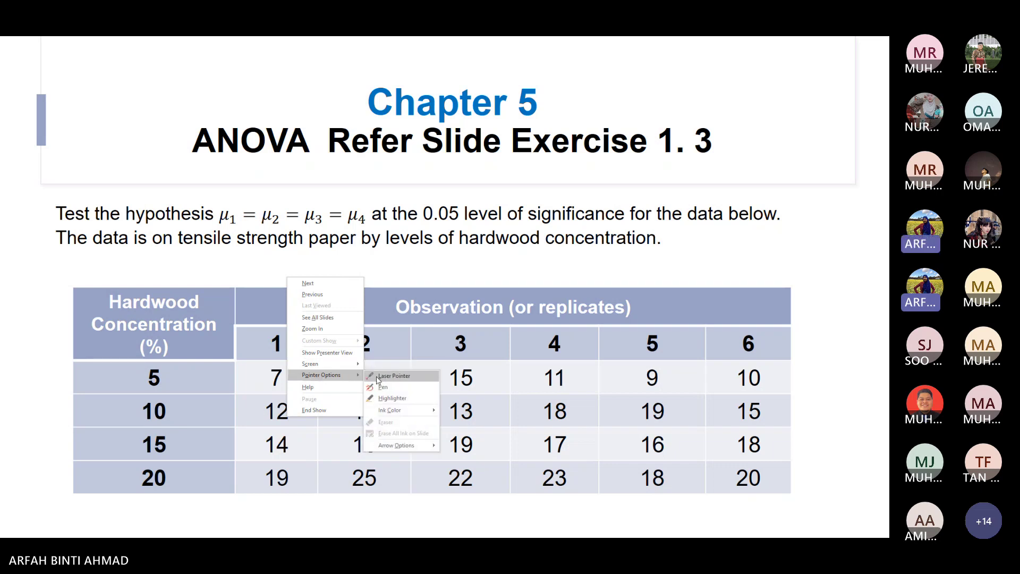
left_click(380, 386)
mouse_move(314, 263)
left_mouse_down()
mouse_move(310, 278)
mouse_move(336, 270)
mouse_move(344, 283)
mouse_move(372, 260)
mouse_move(399, 270)
mouse_move(405, 253)
mouse_move(415, 269)
mouse_move(423, 252)
mouse_move(437, 263)
left_mouse_up()
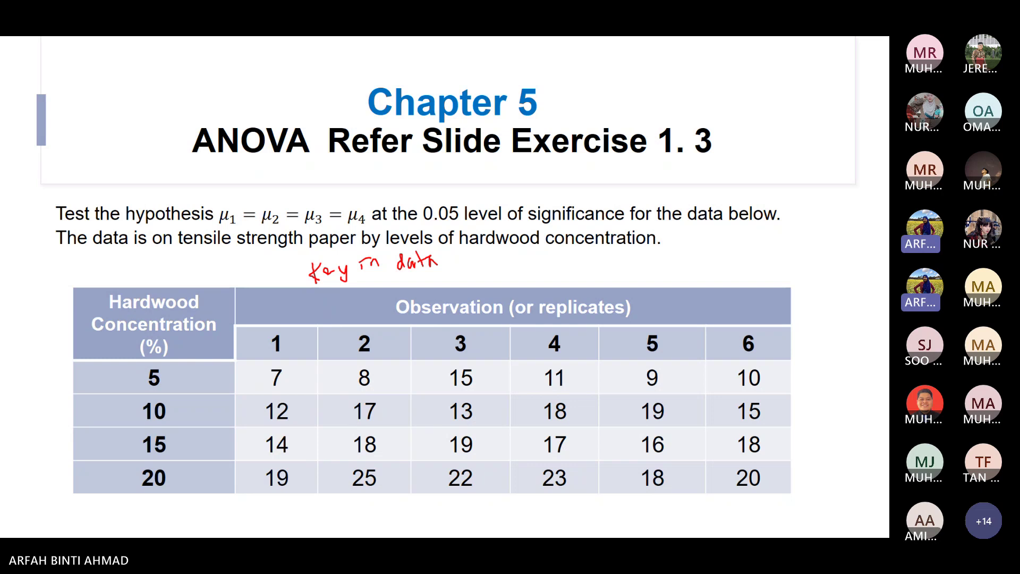
key("Escape")
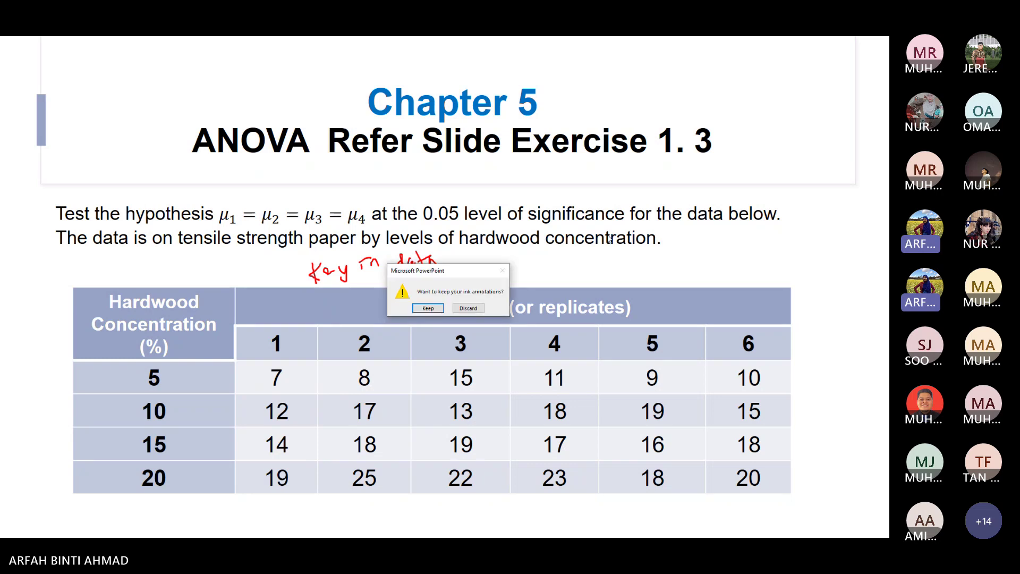
left_click(468, 308)
- Switch to Excel, check the CH 5 sheet with the hardwood concentration data, and return to the Ch 4 sheet
left_click(435, 529)
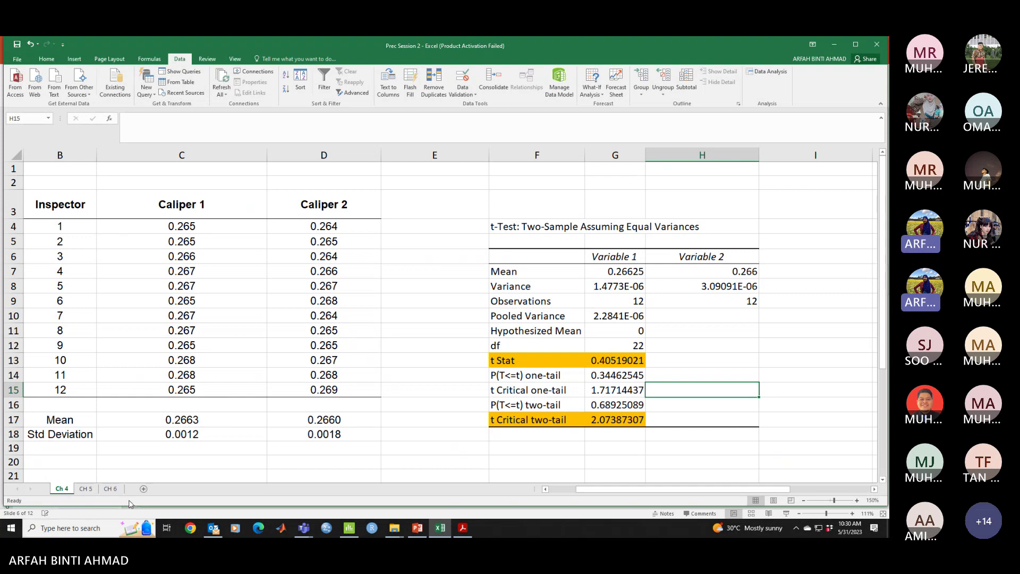
left_click(85, 489)
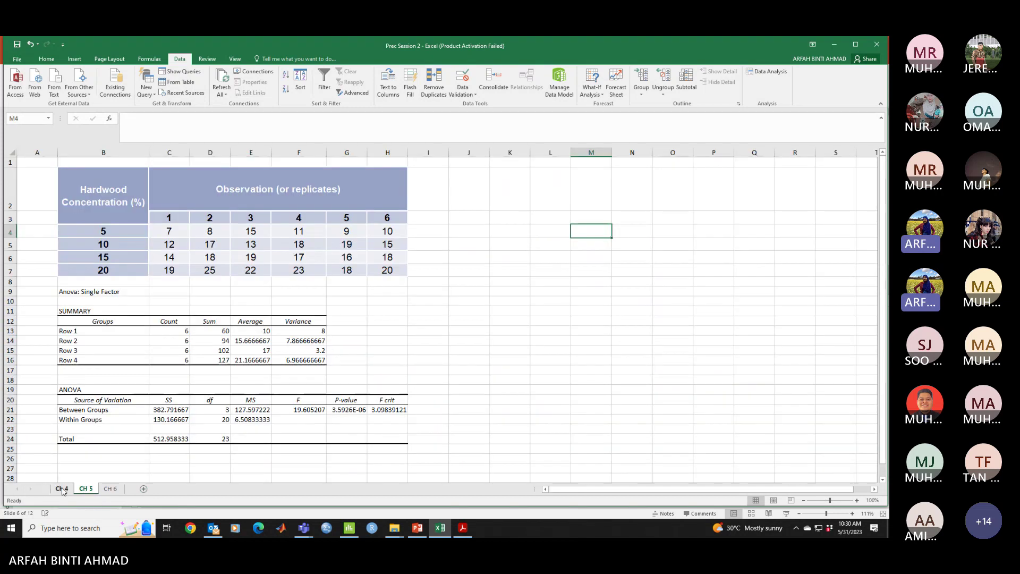
left_click(62, 490)
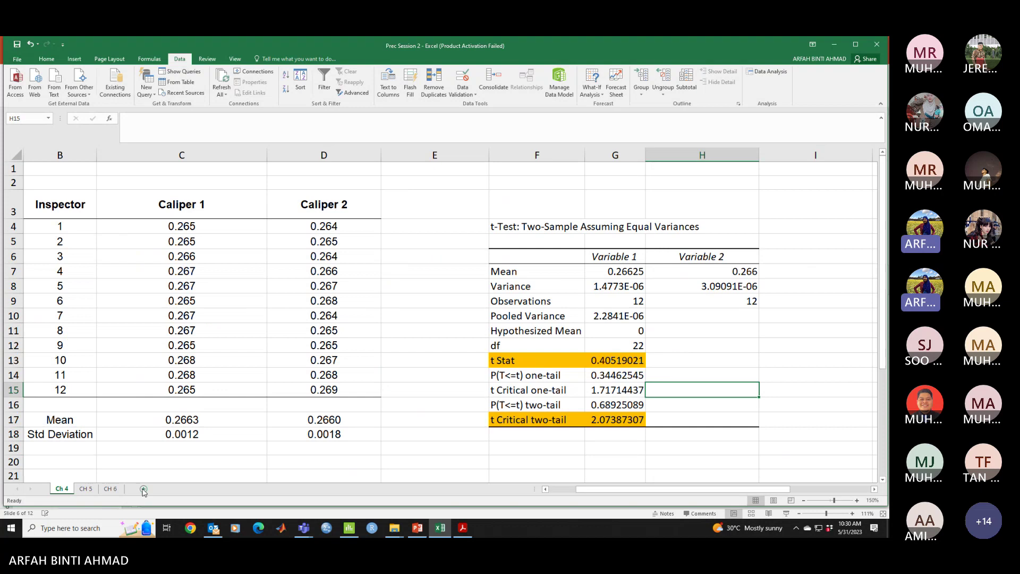
- Switch back to PowerPoint, present the ANOVA exercise slide, and handwrite "key in data" above the table with the Pen
left_click(417, 528)
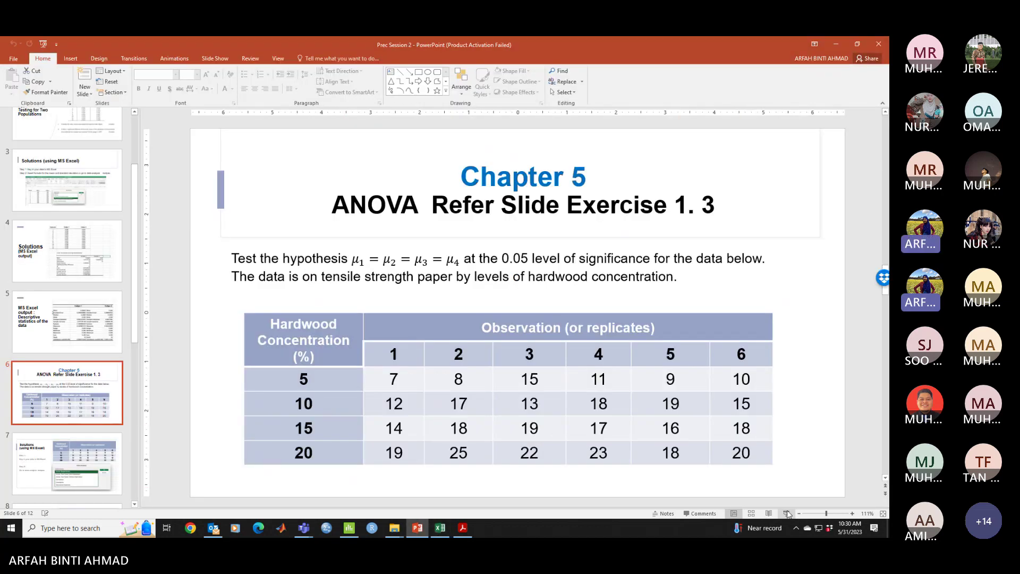
left_click(787, 513)
right_click(321, 268)
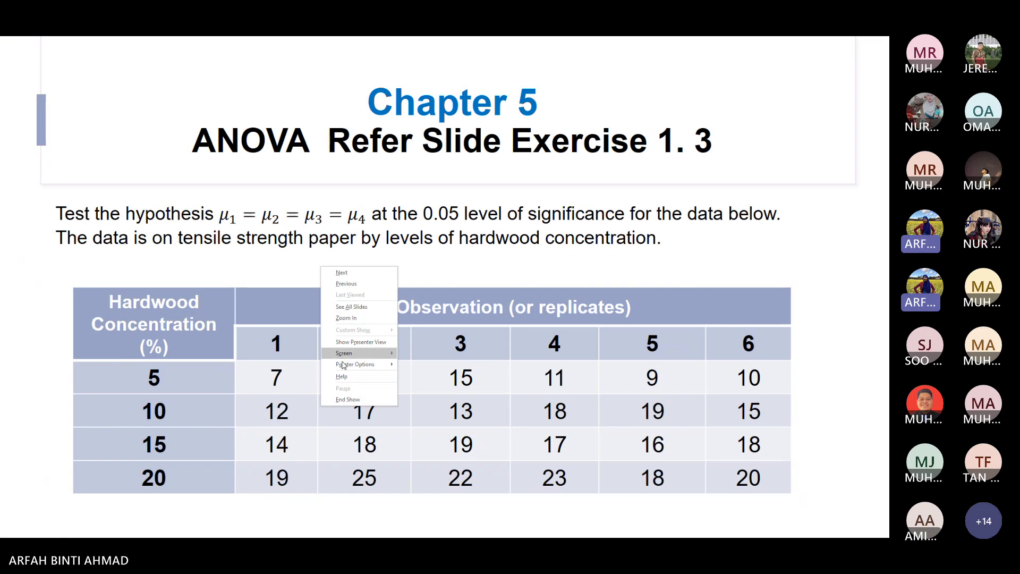
left_click(417, 376)
mouse_move(335, 262)
left_mouse_down()
mouse_move(340, 281)
mouse_move(353, 279)
left_mouse_up()
mouse_move(355, 272)
left_mouse_down()
mouse_move(360, 291)
mouse_move(402, 254)
mouse_move(411, 272)
mouse_move(439, 261)
mouse_move(442, 271)
left_mouse_up()
left_click(376, 277)
left_click(375, 272)
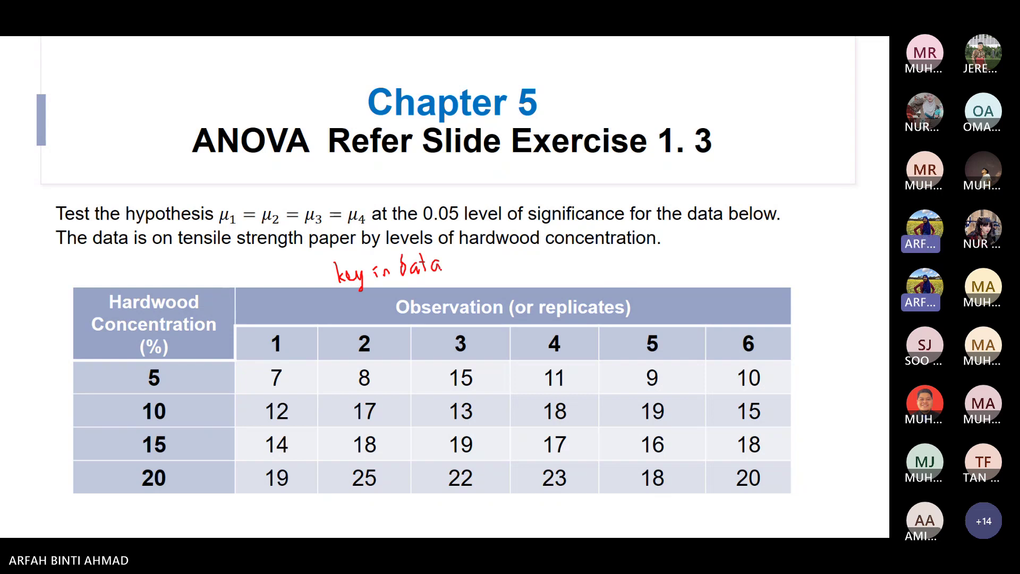
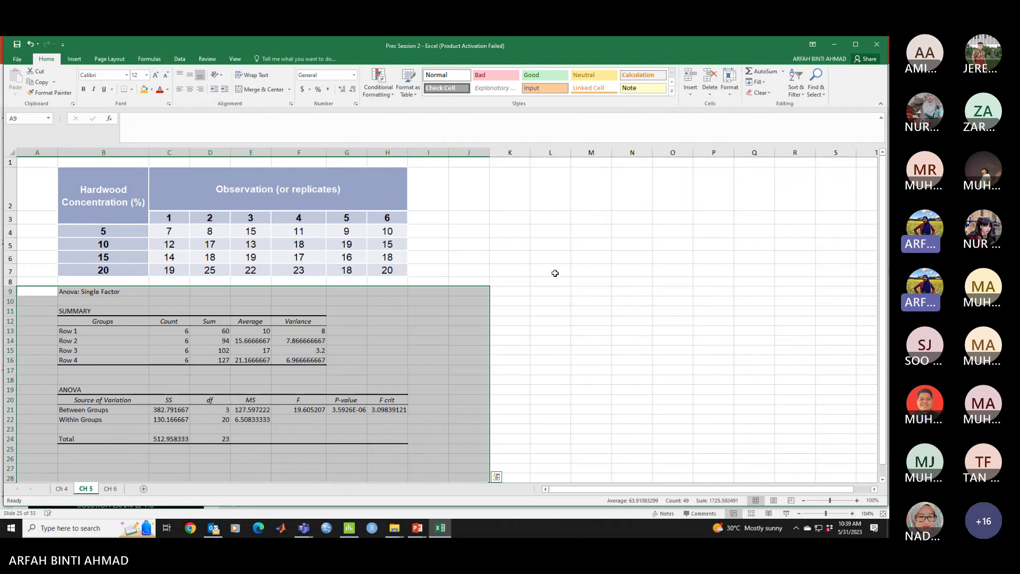
- Delete the selected block of old ANOVA output below the hardwood concentration table on the CH 5 sheet
left_click(710, 69)
left_click(601, 386)
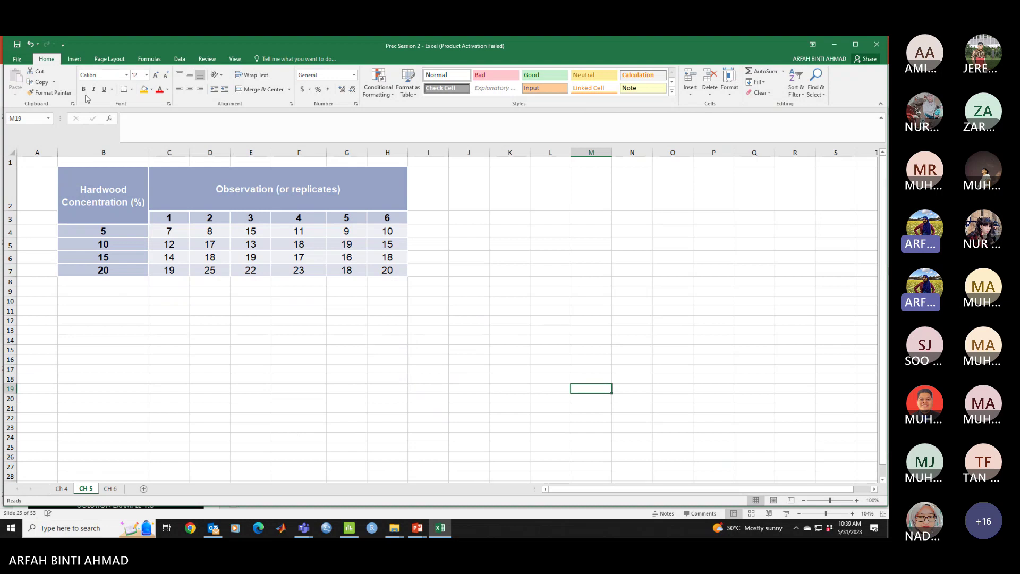
- Start the Anova: Single Factor tool from the Data Analysis tools on the CH 5 sheet
left_click(178, 60)
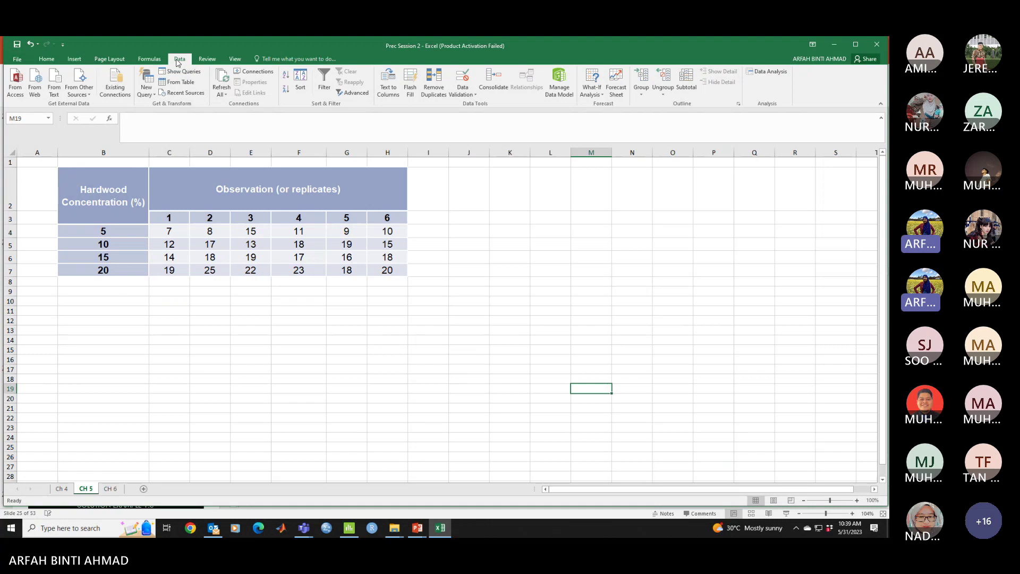
left_click(762, 75)
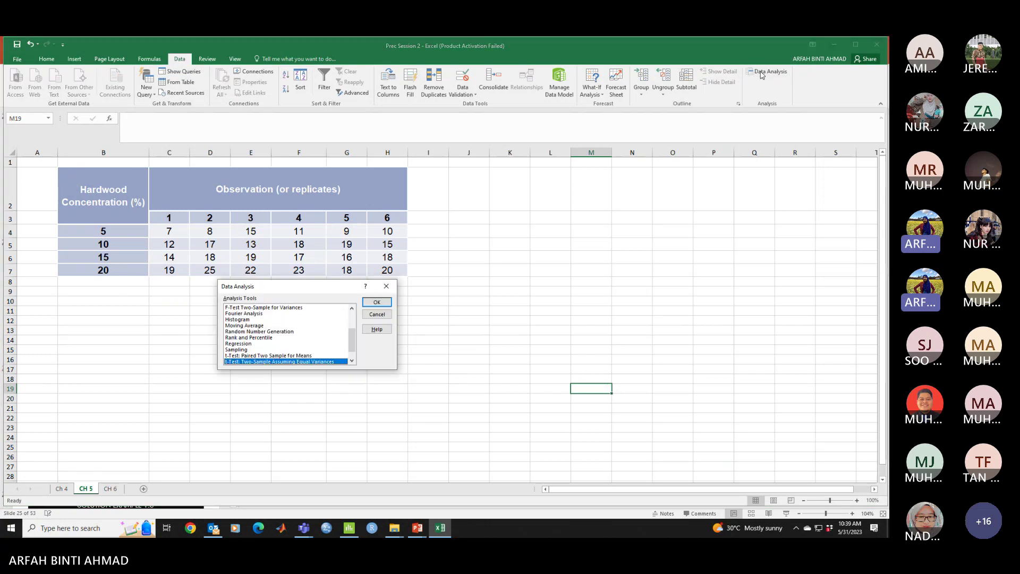
left_click_drag(315, 292, 278, 295)
left_click_drag(317, 350, 315, 314)
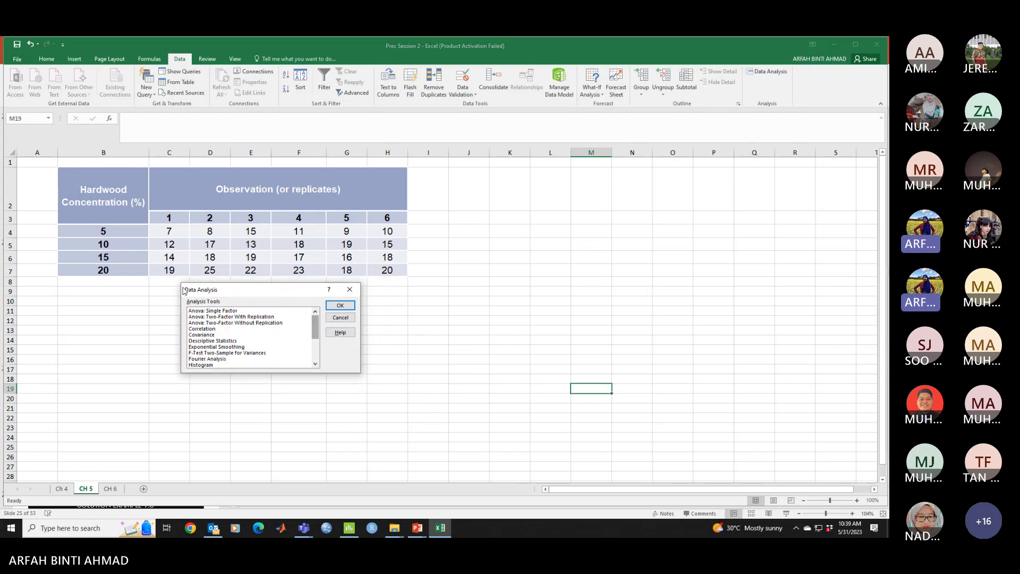
left_click(208, 311)
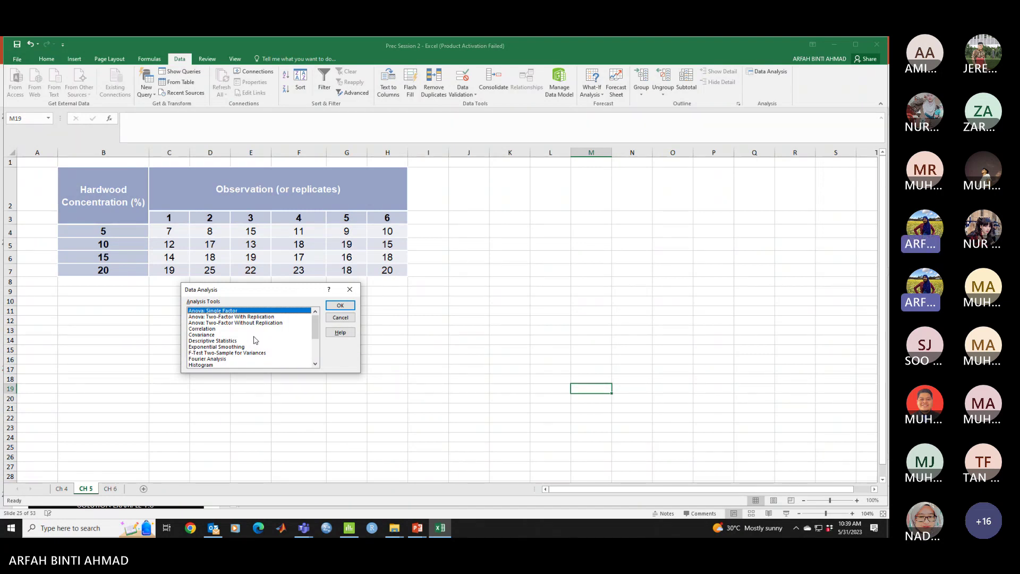
left_click(340, 305)
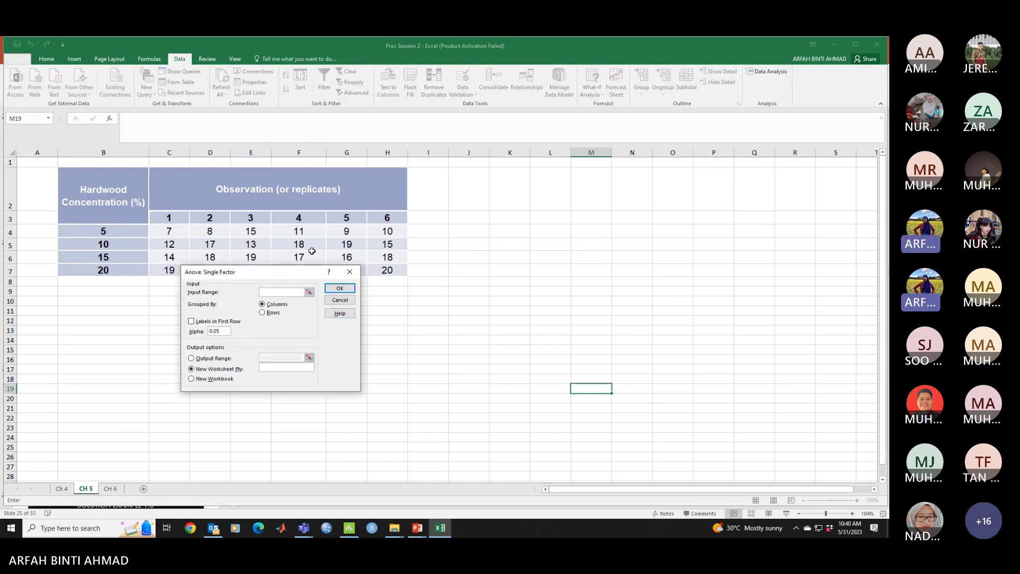
- Set the ANOVA input range to $C$4:$H$7, the hardwood observations, grouped by rows
left_click_drag(248, 277, 214, 322)
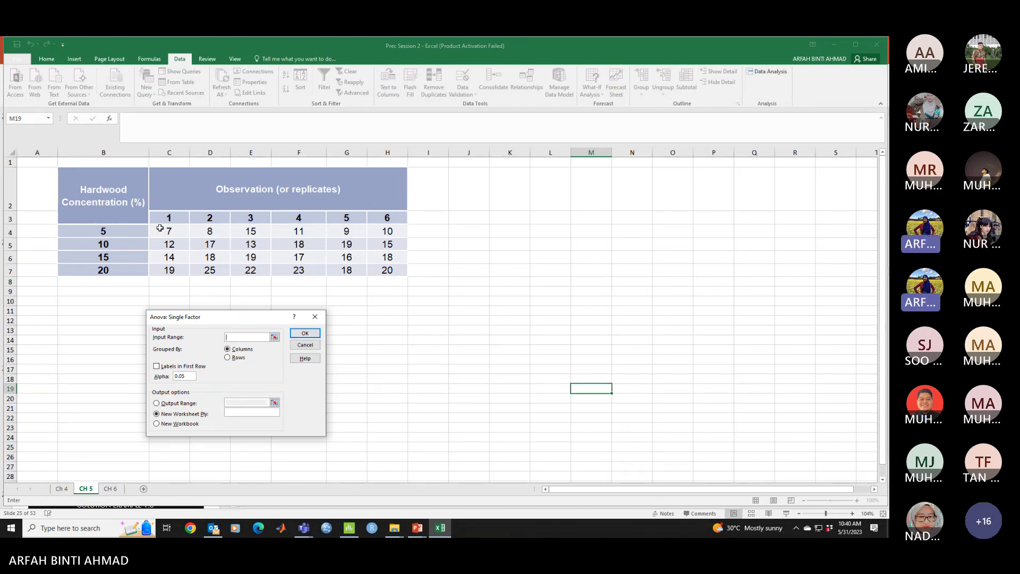
left_click_drag(160, 228, 375, 273)
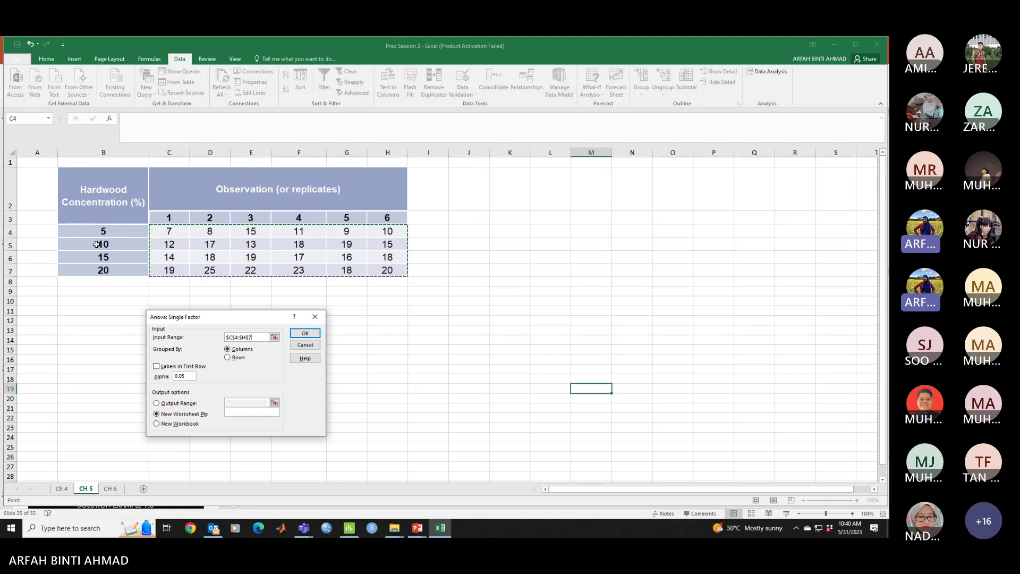
left_click(235, 357)
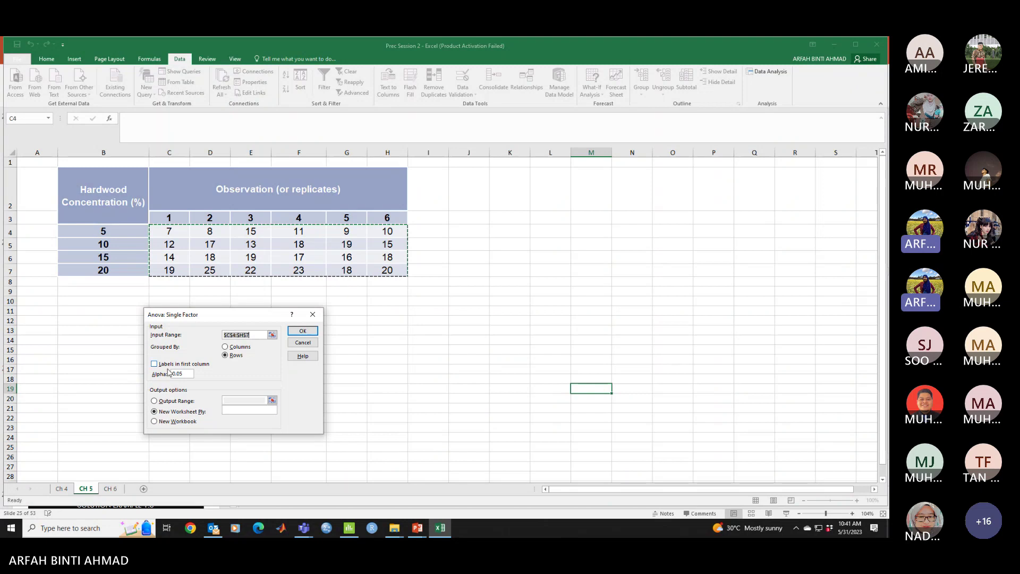
- Set the ANOVA output range to $B$10 on the same sheet and run the analysis
left_click(155, 402)
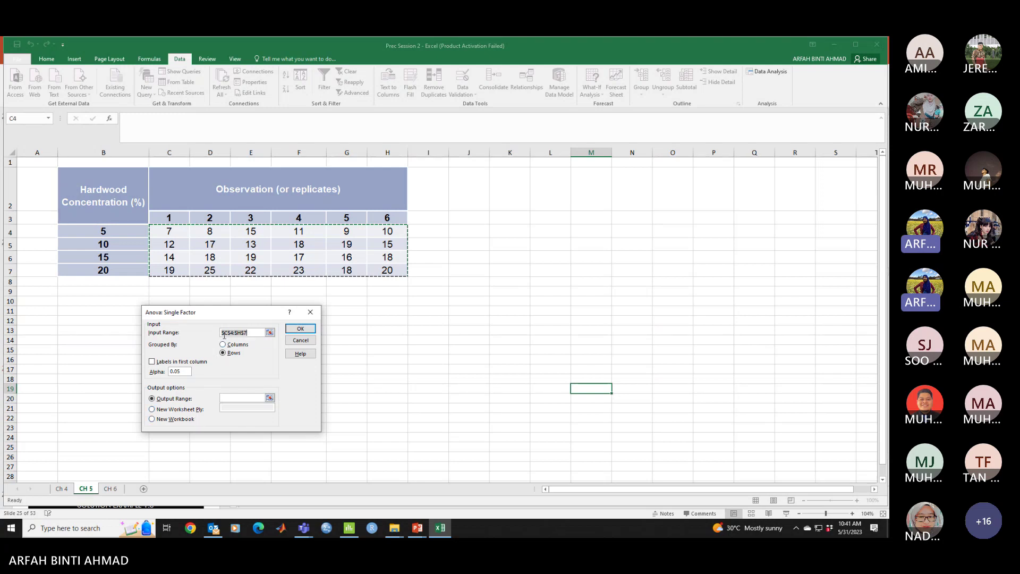
left_click_drag(224, 312, 532, 309)
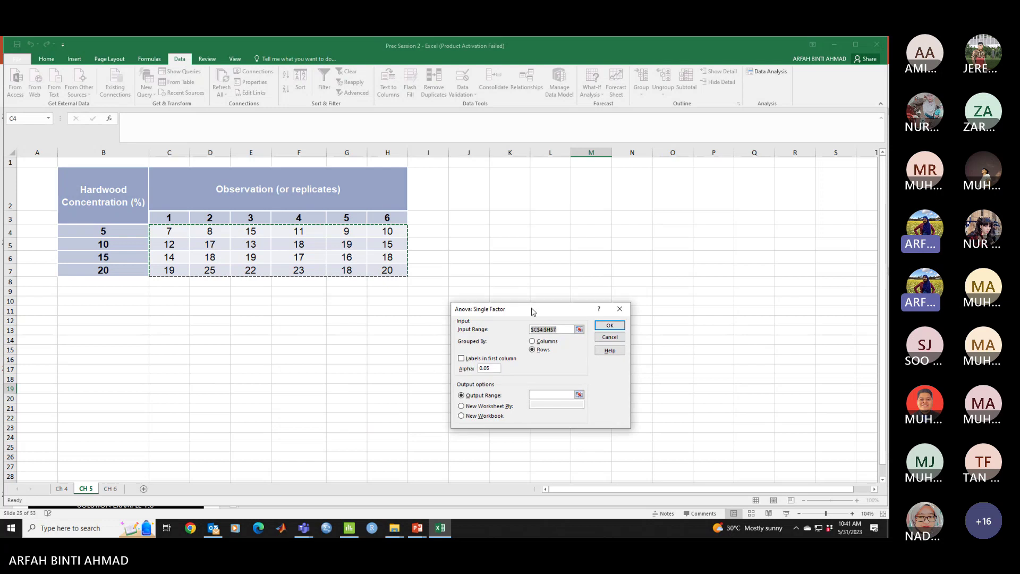
left_click(541, 394)
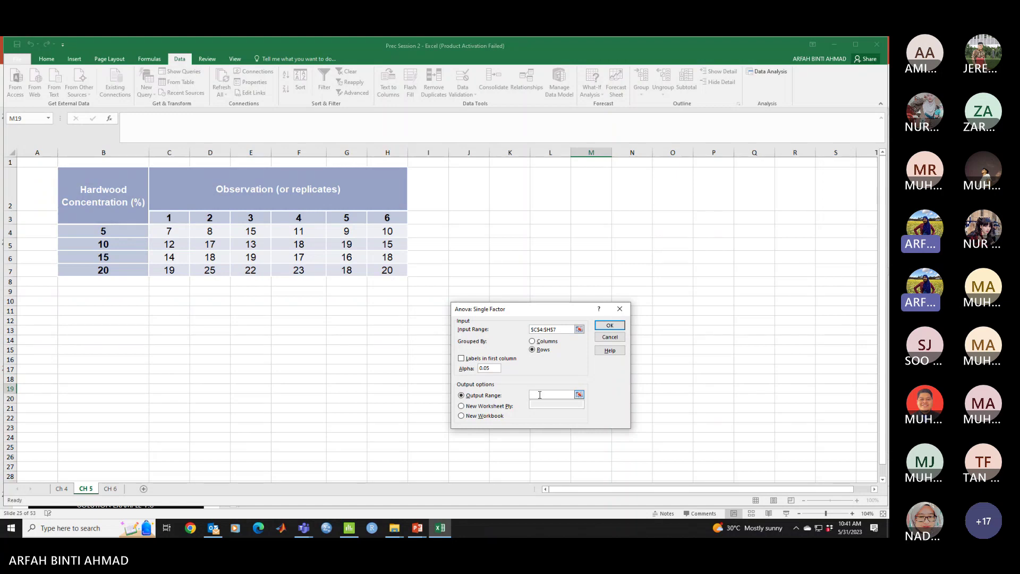
left_click(96, 301)
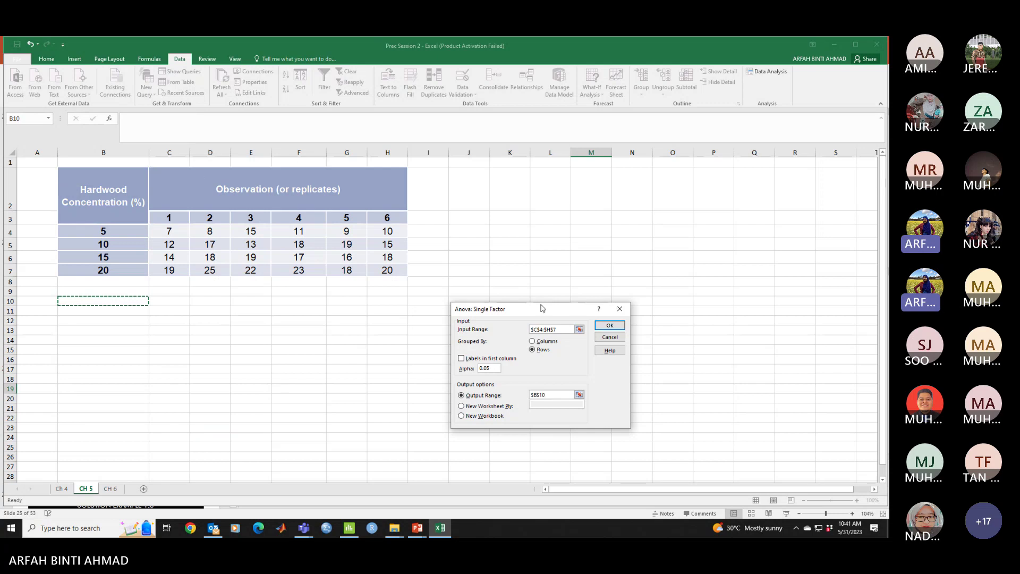
left_click(610, 325)
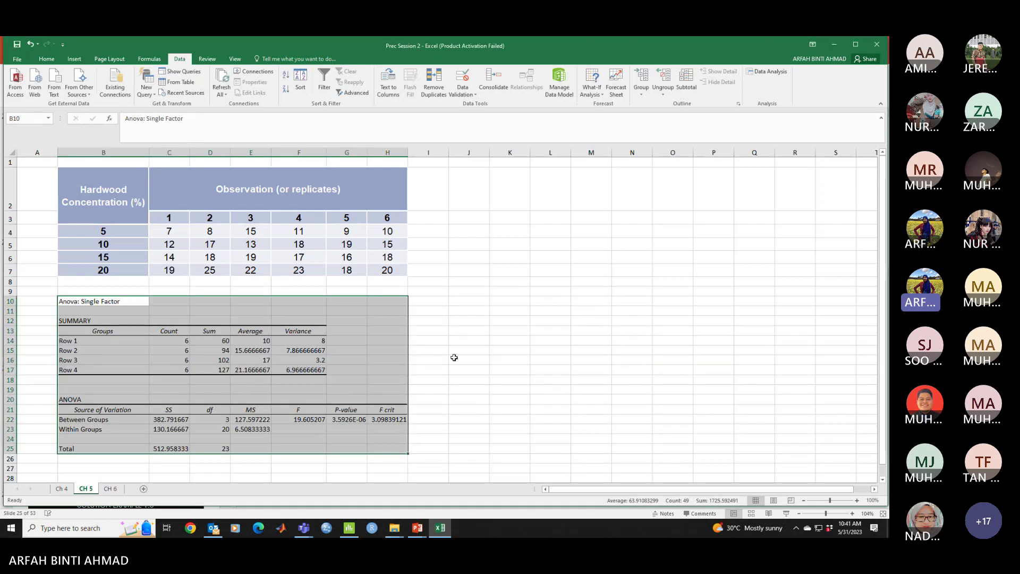
left_click(455, 357)
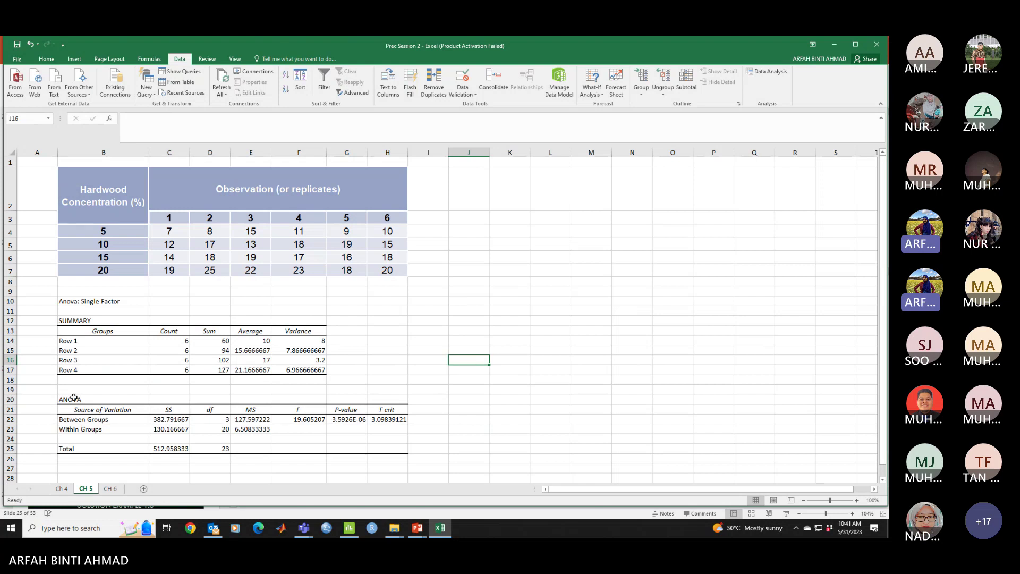
- Examine the ANOVA table and its between-groups, within-groups and total sums of squares
left_click_drag(39, 392, 393, 458)
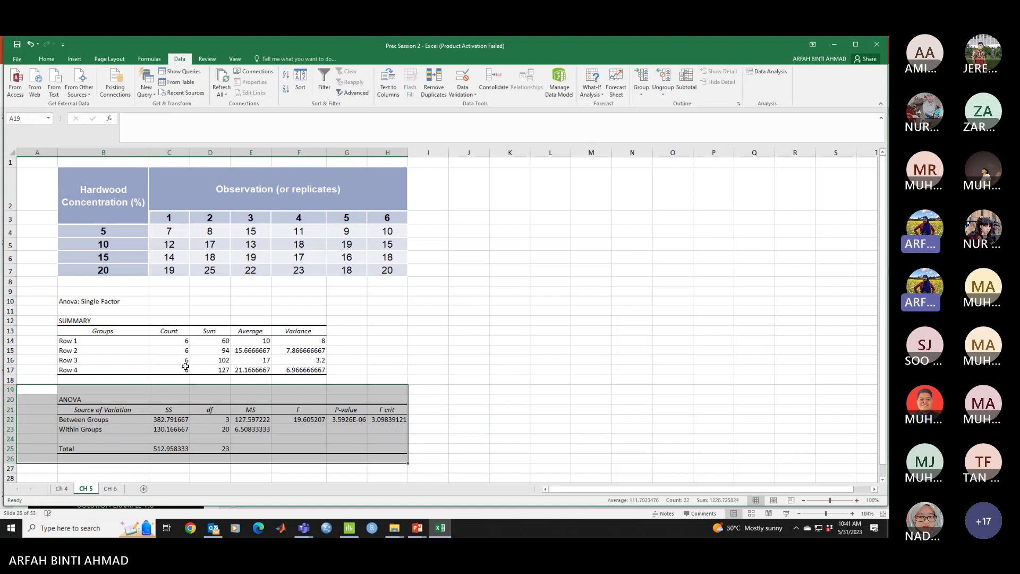
left_click(162, 419)
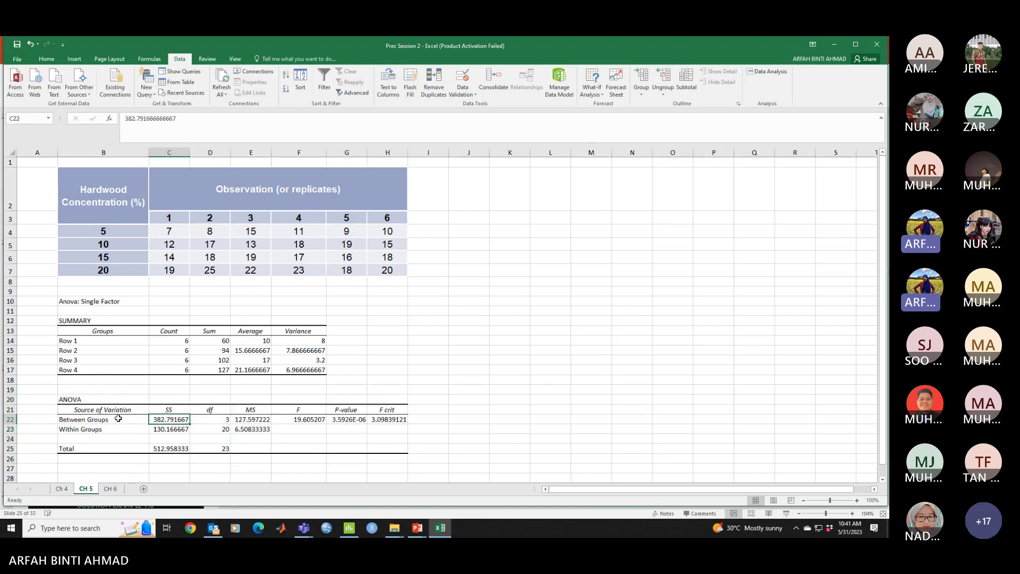
left_click(168, 431)
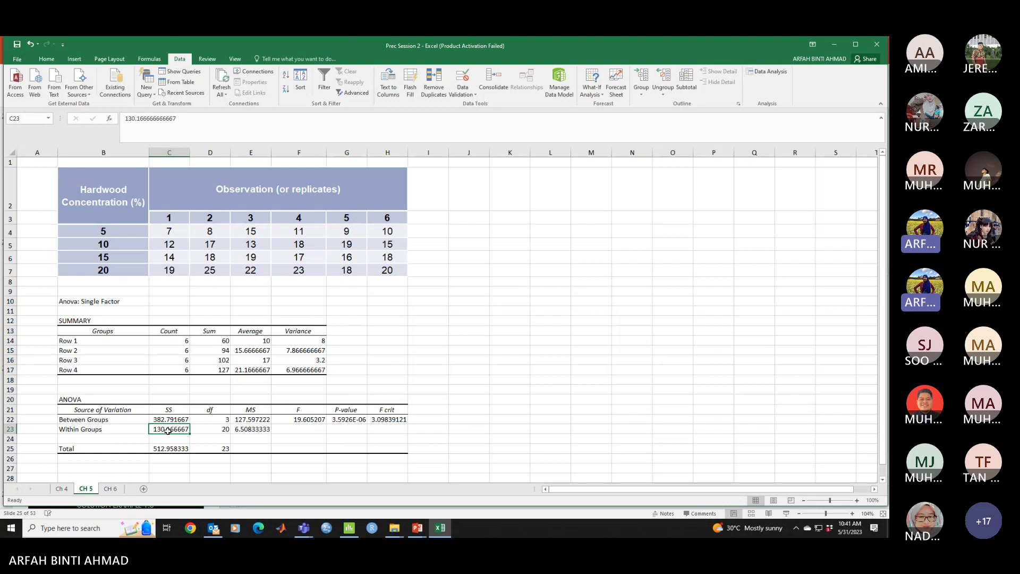
left_click(167, 447)
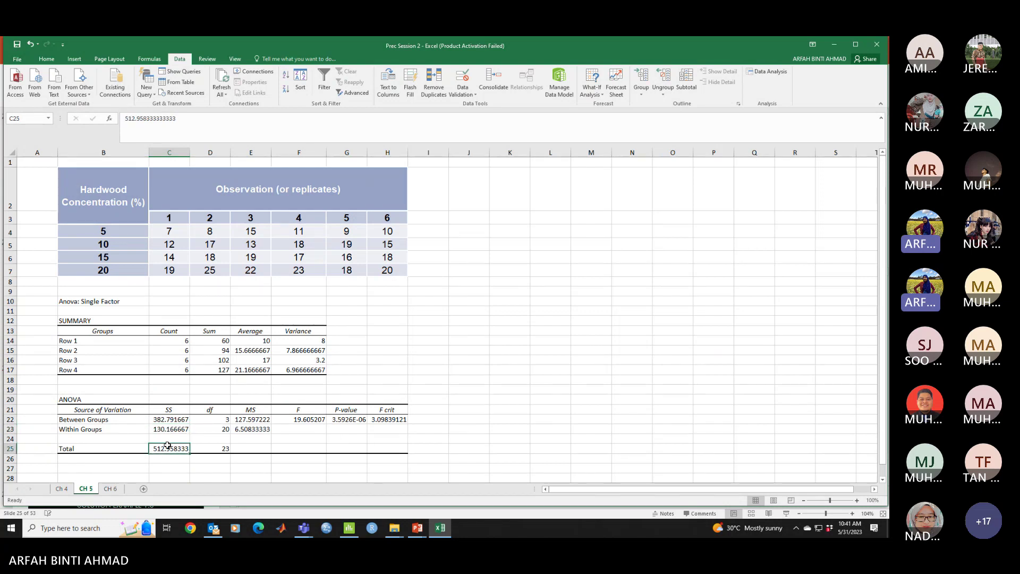
- Switch to the Chap 5_Analysis of Variance presentation in PowerPoint, view the One-Way ANOVA table on slide 26, and return to Excel
left_click(417, 528)
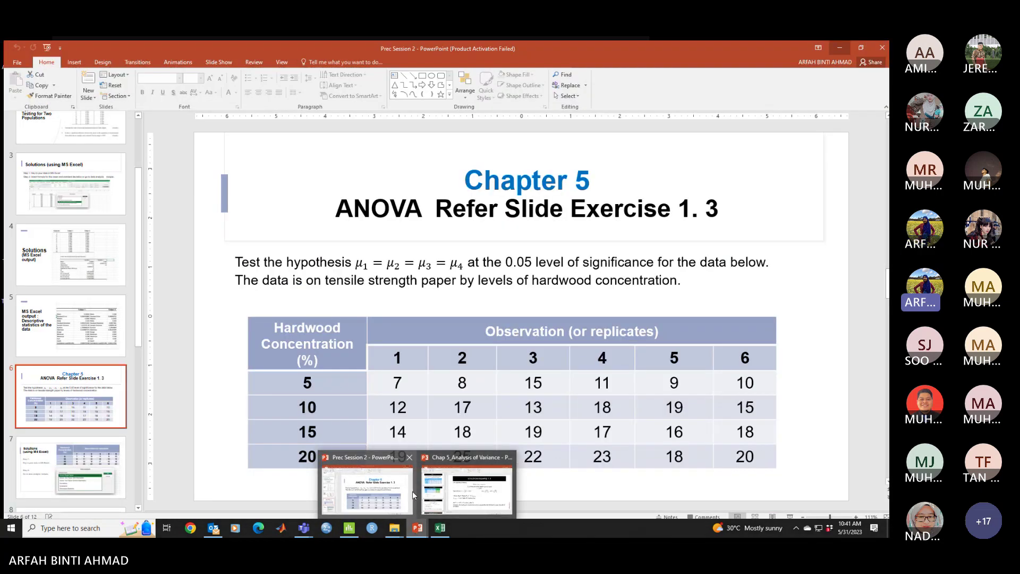
left_click(468, 486)
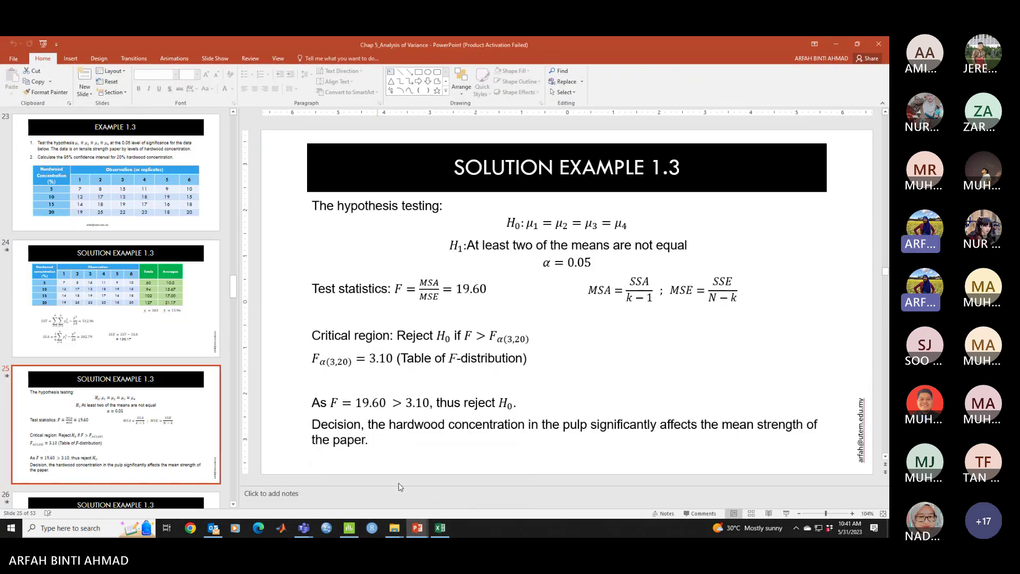
scroll(101, 398, "down", 2)
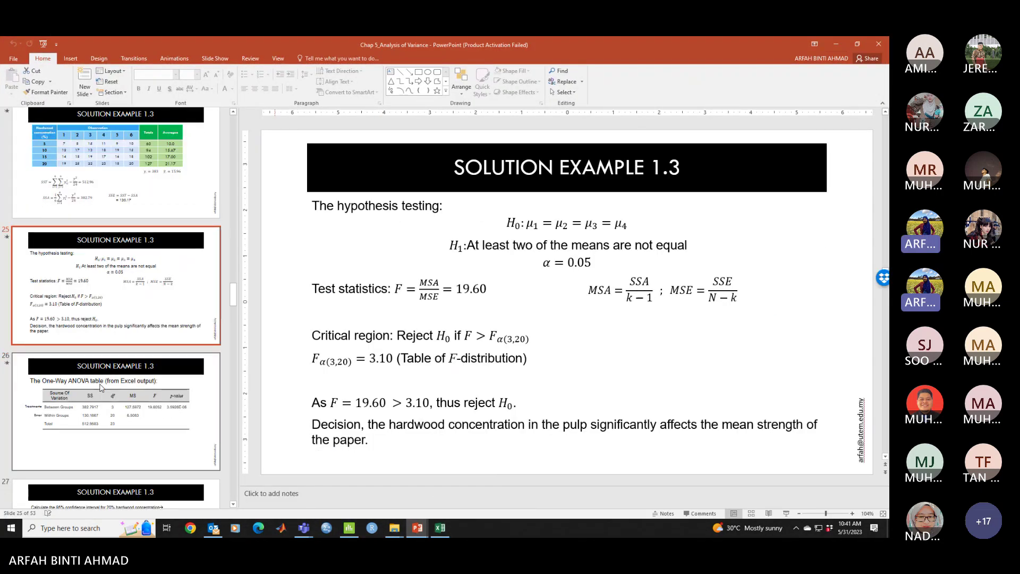
left_click(79, 380)
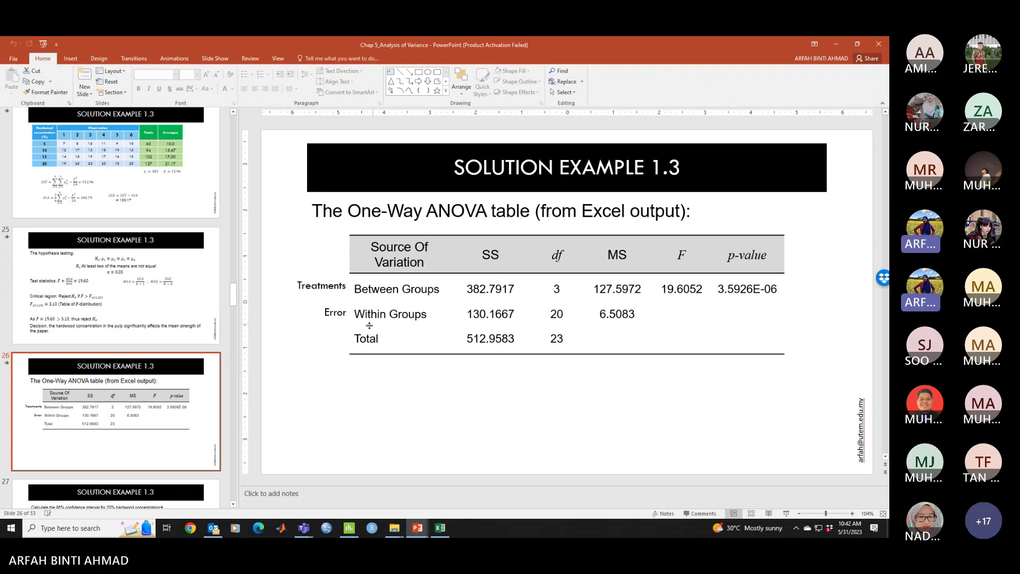
left_click(837, 44)
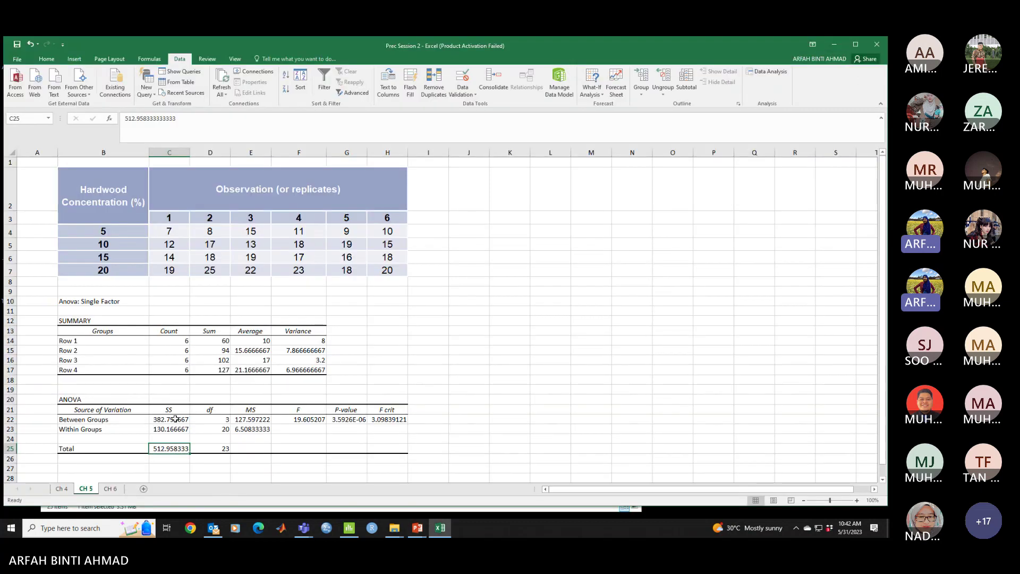
- Reduce the SS values in C22:C25 of the ANOVA table to four decimal places
left_click(304, 436)
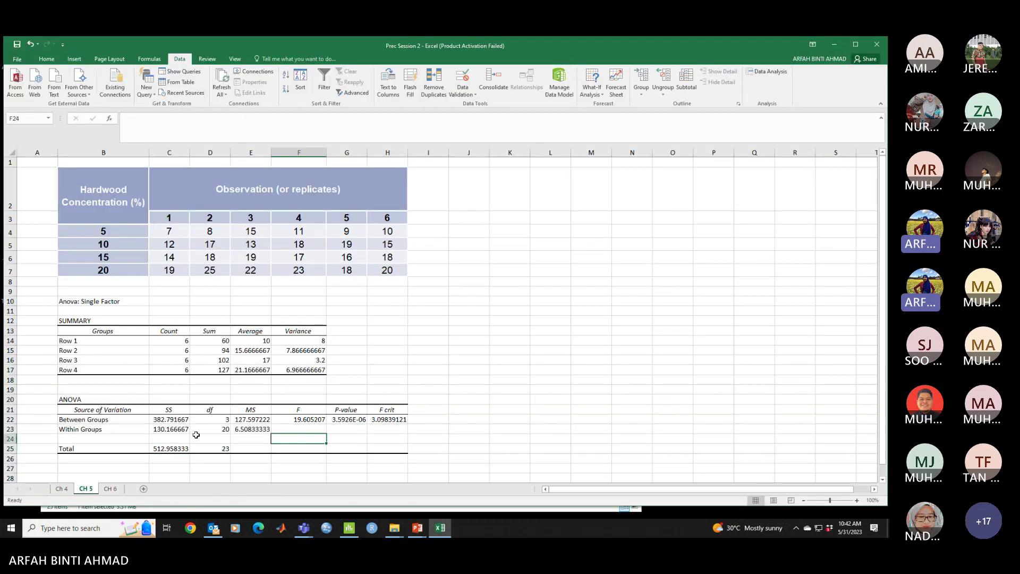
left_click_drag(170, 419, 171, 449)
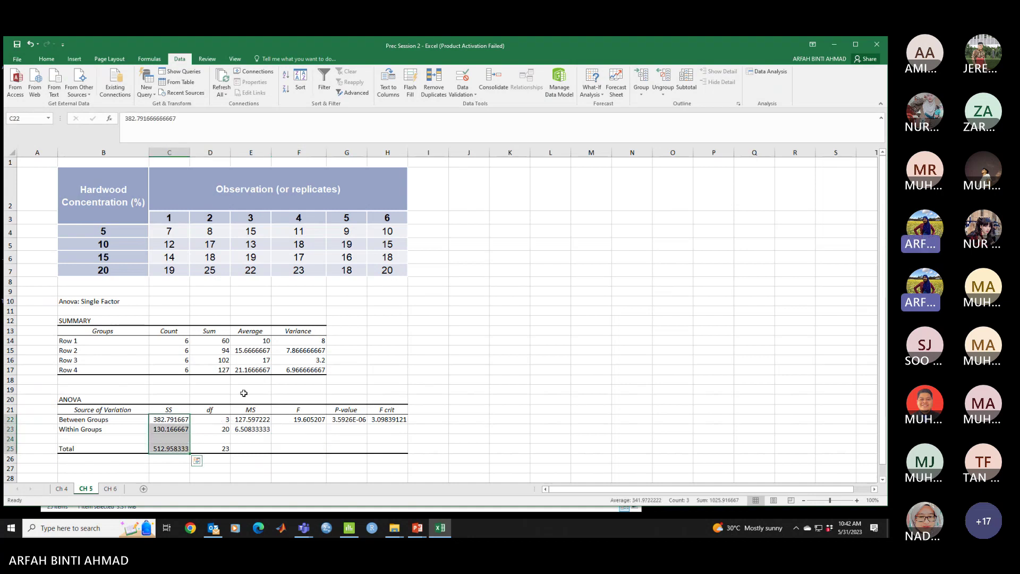
left_click(46, 59)
left_click(353, 89)
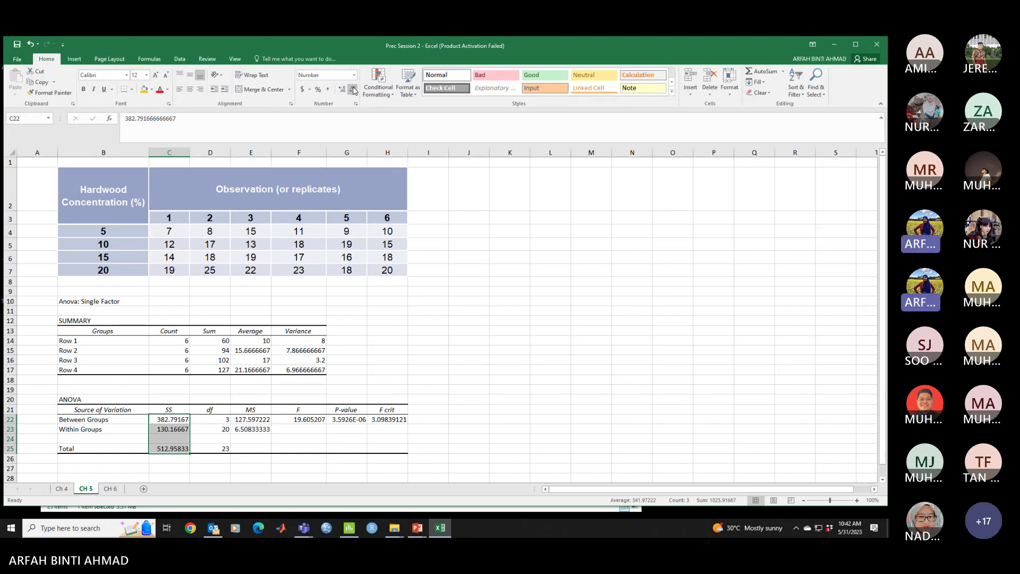
left_click(353, 89)
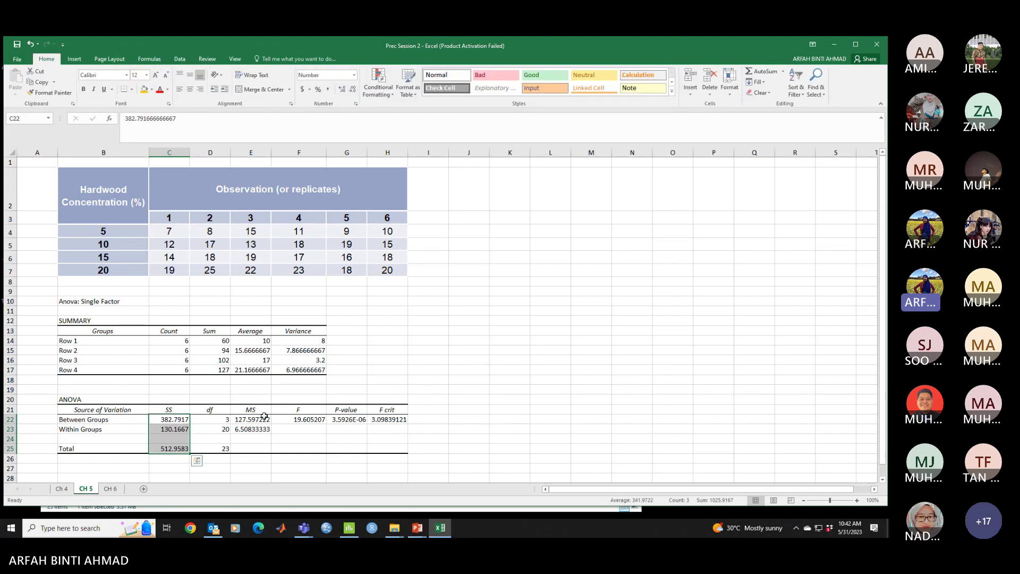
- Reduce the MS and F values in E22:F23 of the ANOVA table to four decimal places
left_click_drag(264, 416, 319, 425)
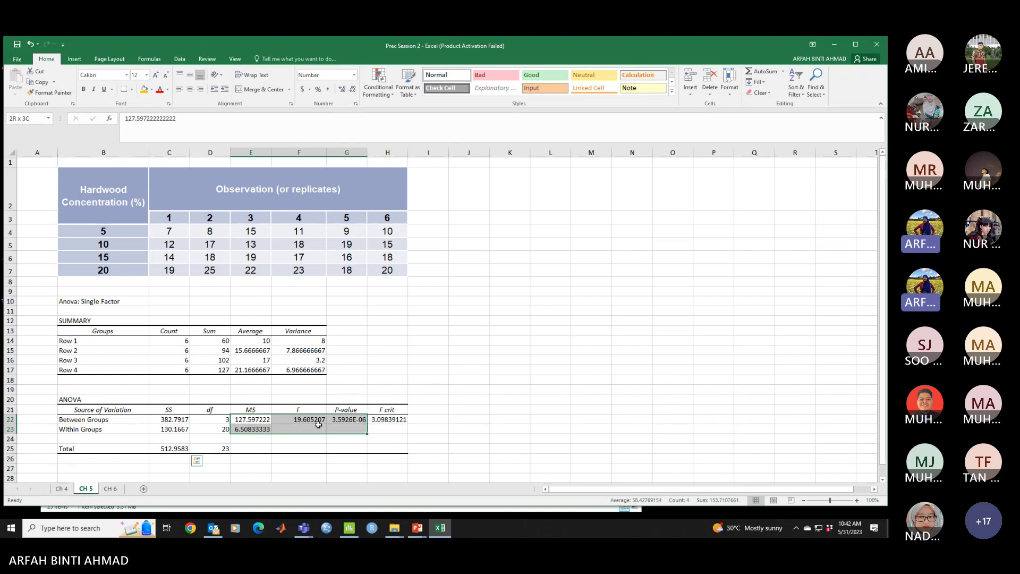
left_click(353, 90)
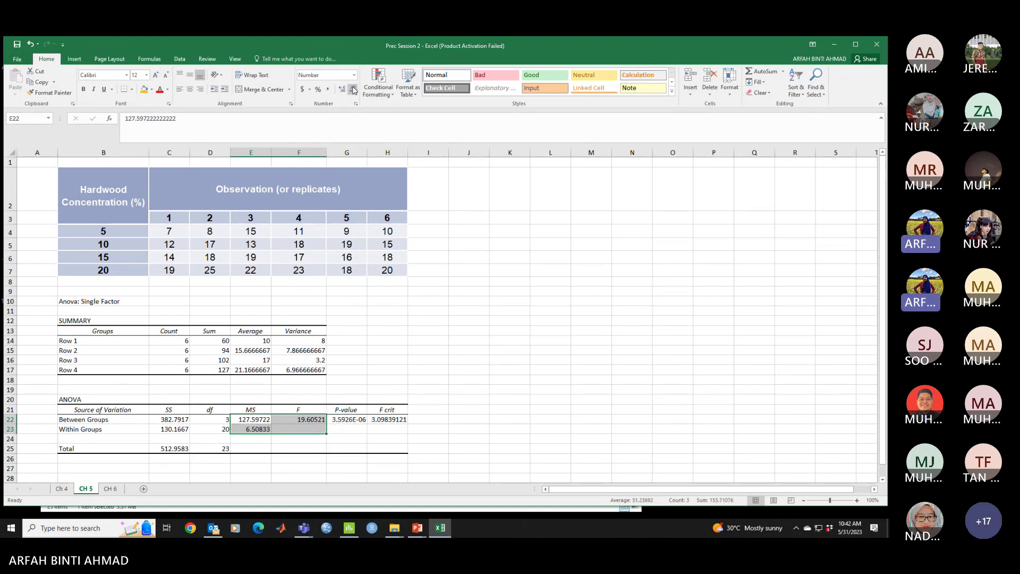
left_click(352, 89)
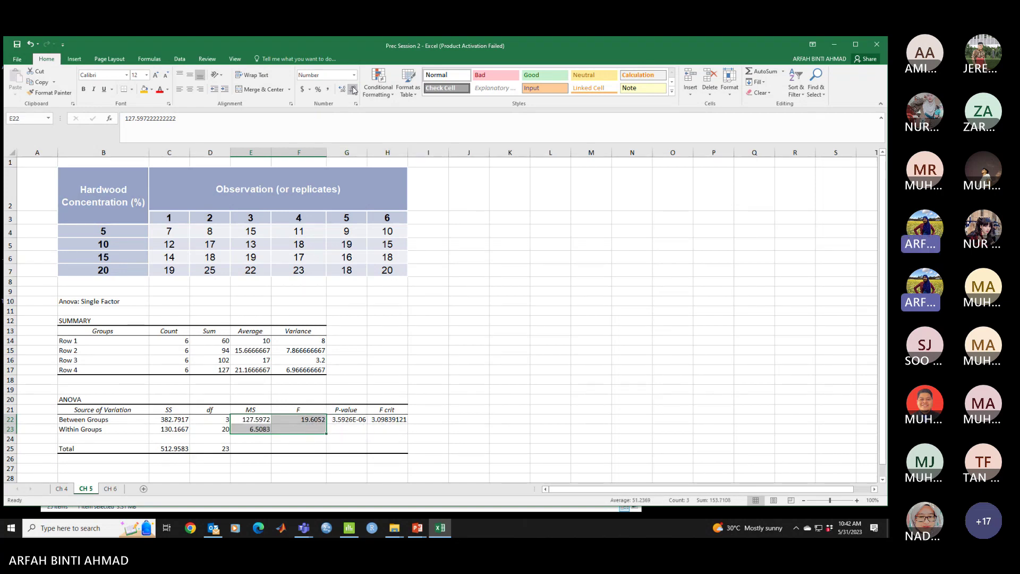
- Reduce the F crit value in H22 to four decimal places
left_click(382, 417)
left_click(352, 89)
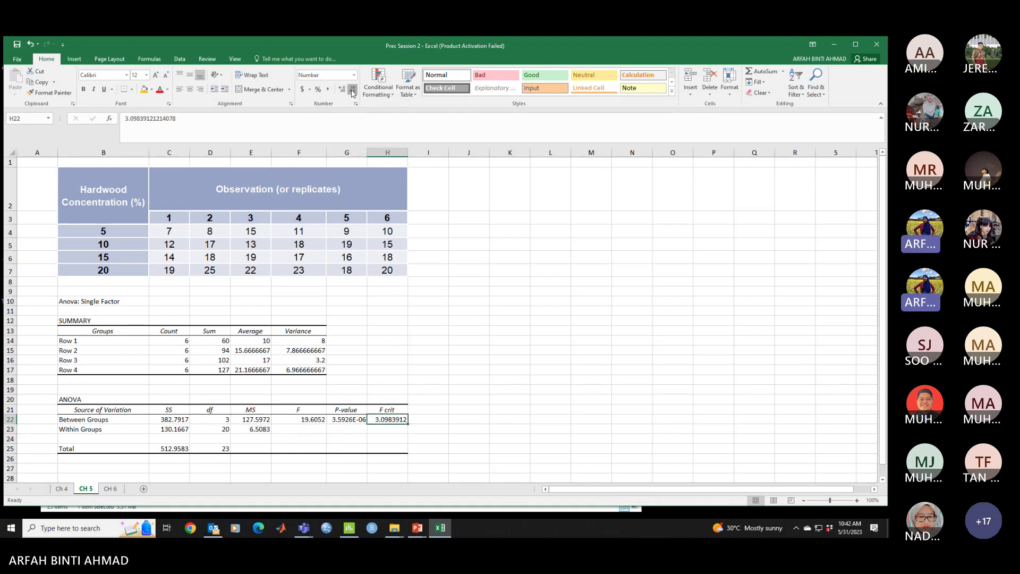
left_click(353, 89)
left_click(353, 89)
left_click(353, 90)
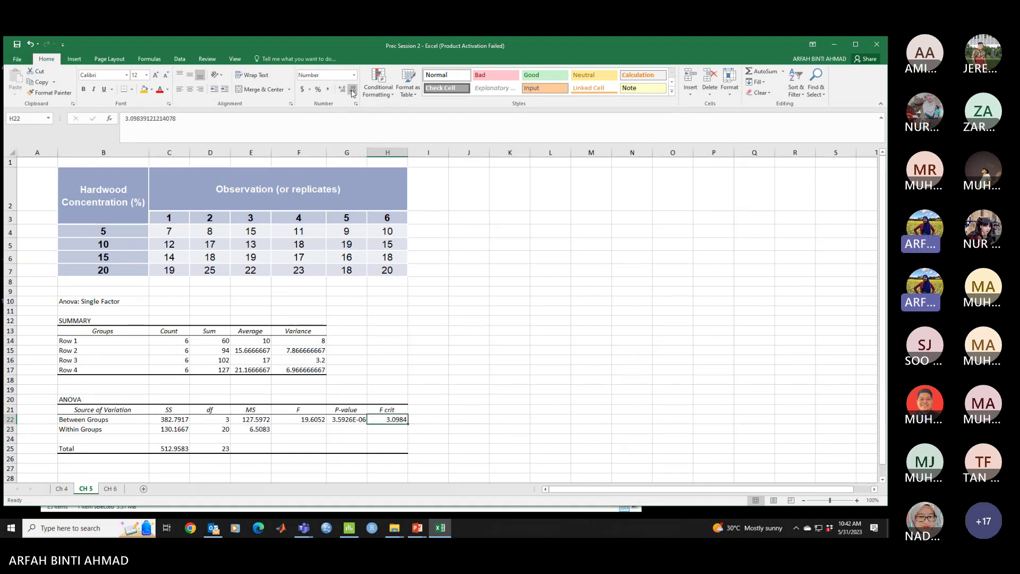
left_click(502, 320)
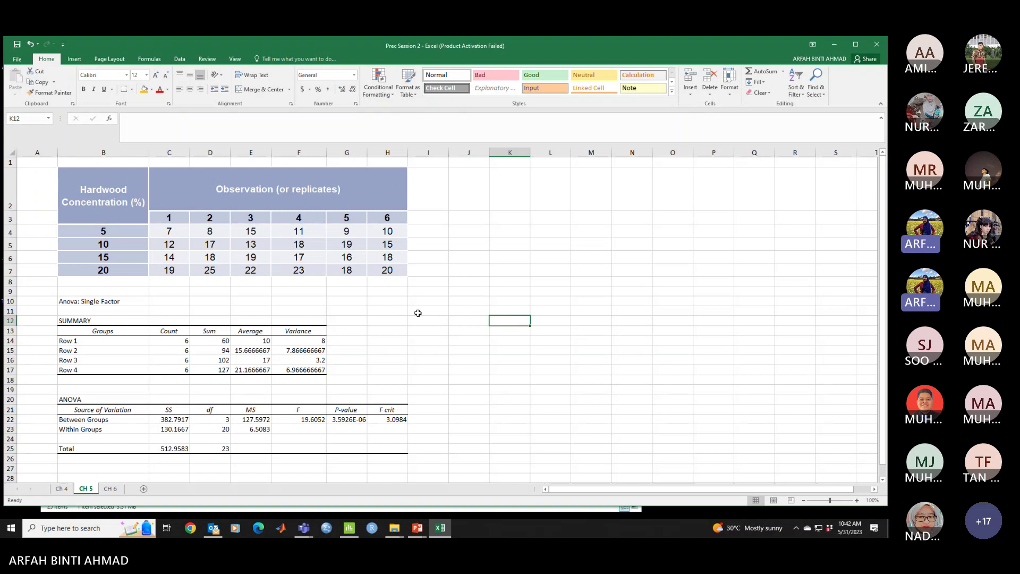
- Examine the group sums and averages in the SUMMARY table of the ANOVA output
left_click(104, 320)
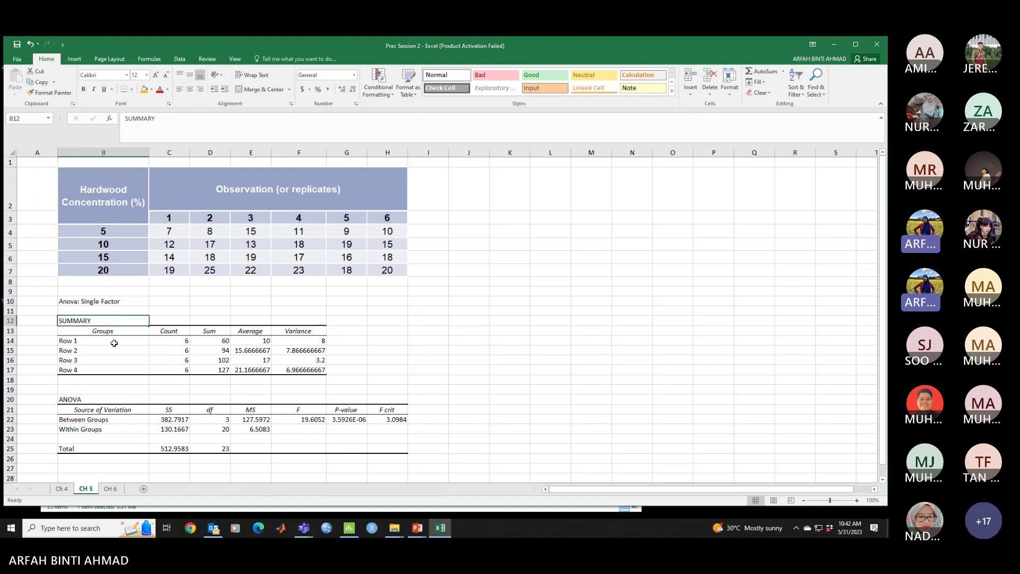
left_click_drag(179, 341, 224, 371)
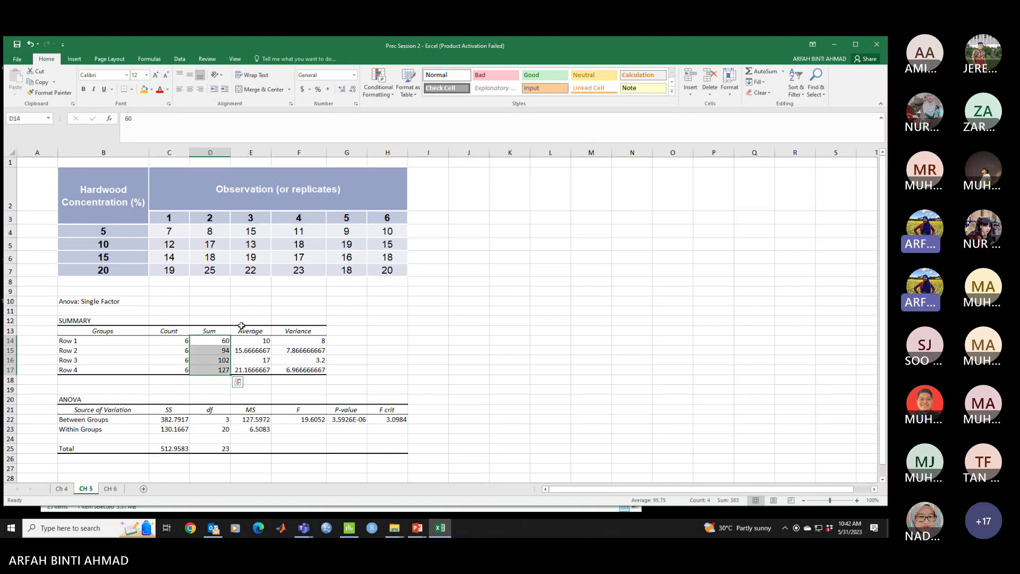
left_click(220, 360)
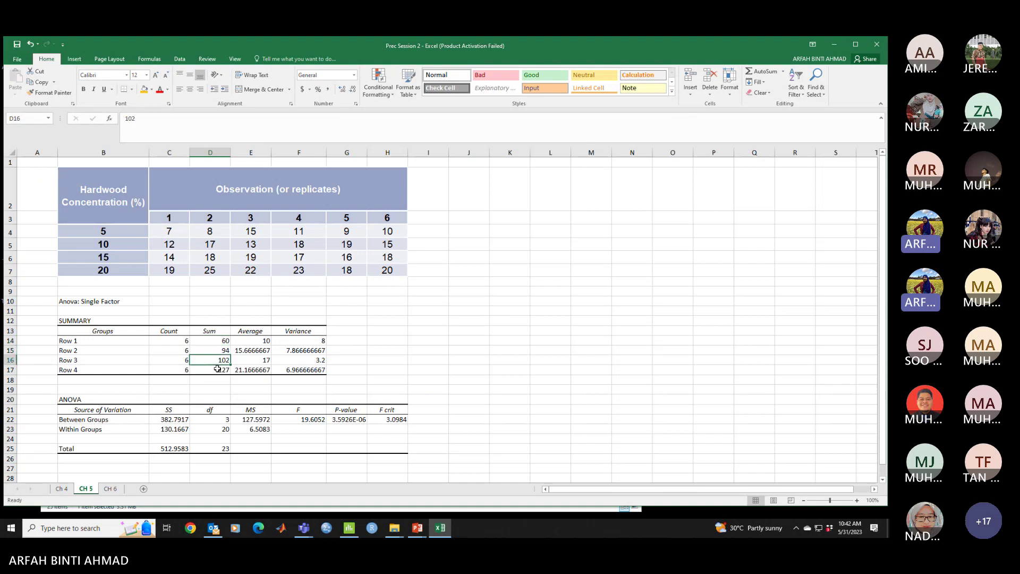
left_click(216, 369)
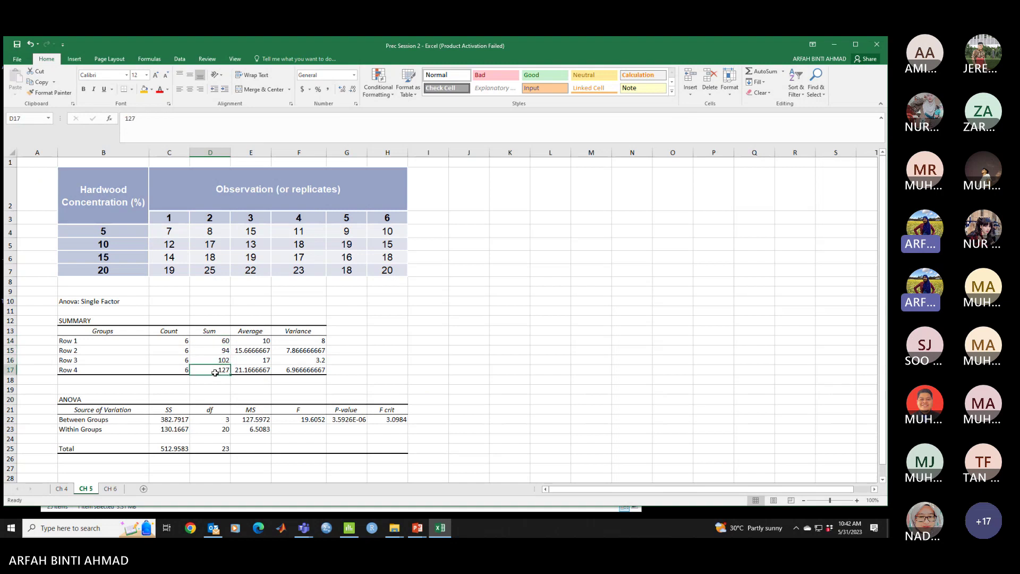
left_click(257, 342)
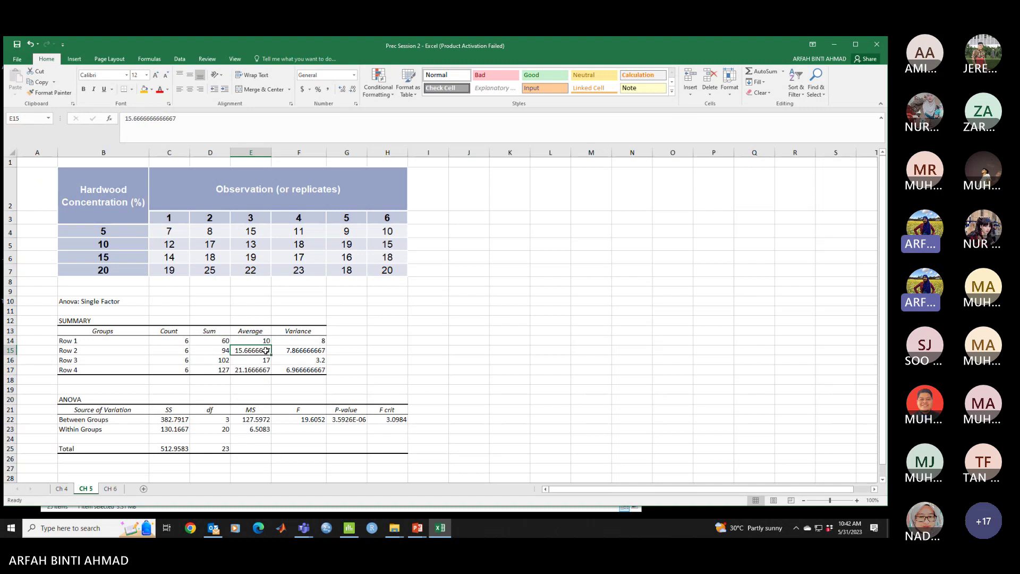
left_click(256, 361)
left_click(247, 368)
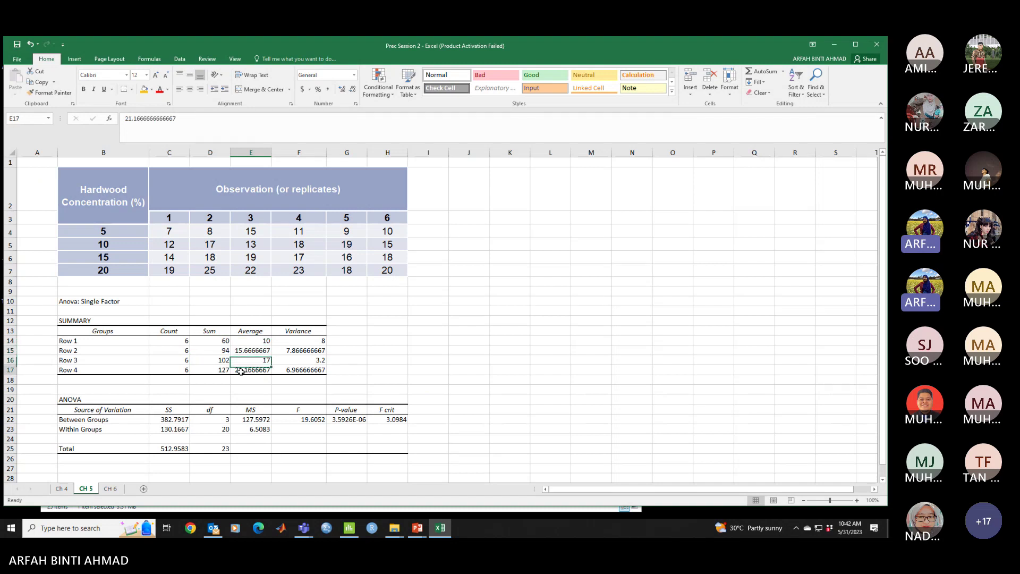
left_click(268, 388)
- Reduce the Average values in E14:E17 of the SUMMARY table to four decimal places
left_click(264, 341)
left_click(266, 370, "shift")
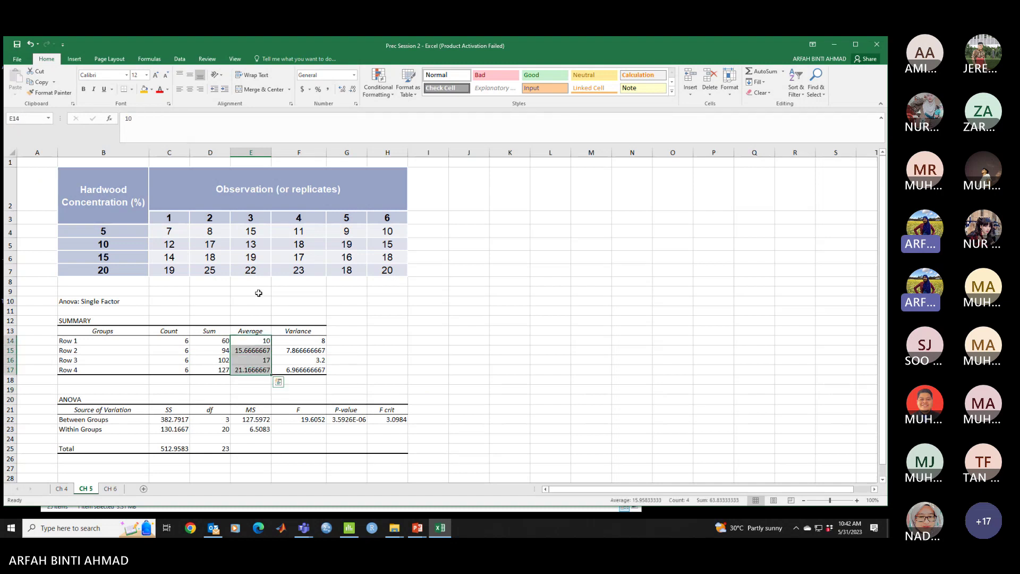
left_click(354, 89)
left_click(355, 89)
left_click(354, 90)
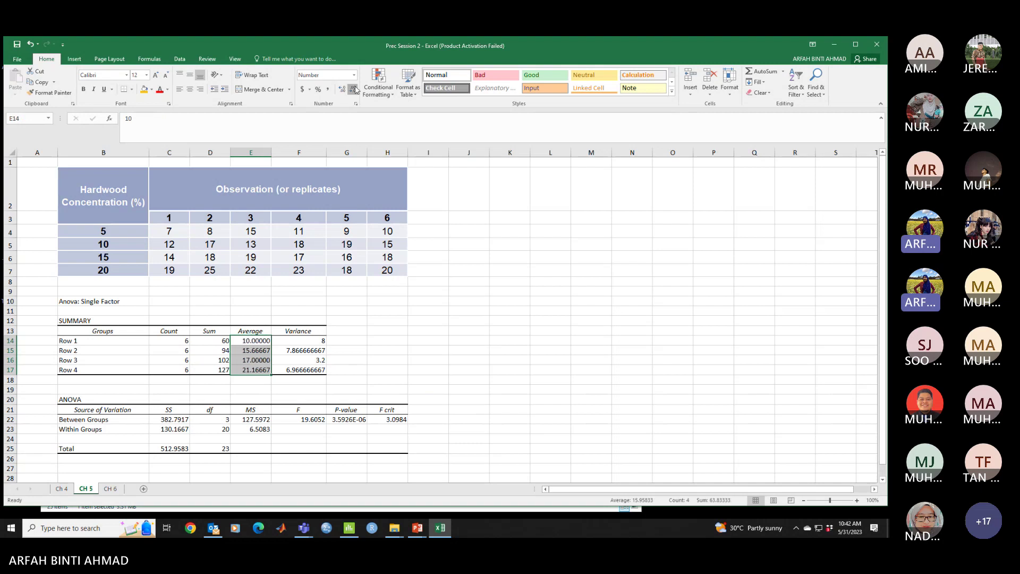
left_click(355, 89)
left_click(342, 89)
left_click(422, 302)
- Format the Variance values in F14:F17 of the SUMMARY table to four decimal places
left_click(299, 345)
left_click_drag(299, 345, 299, 370)
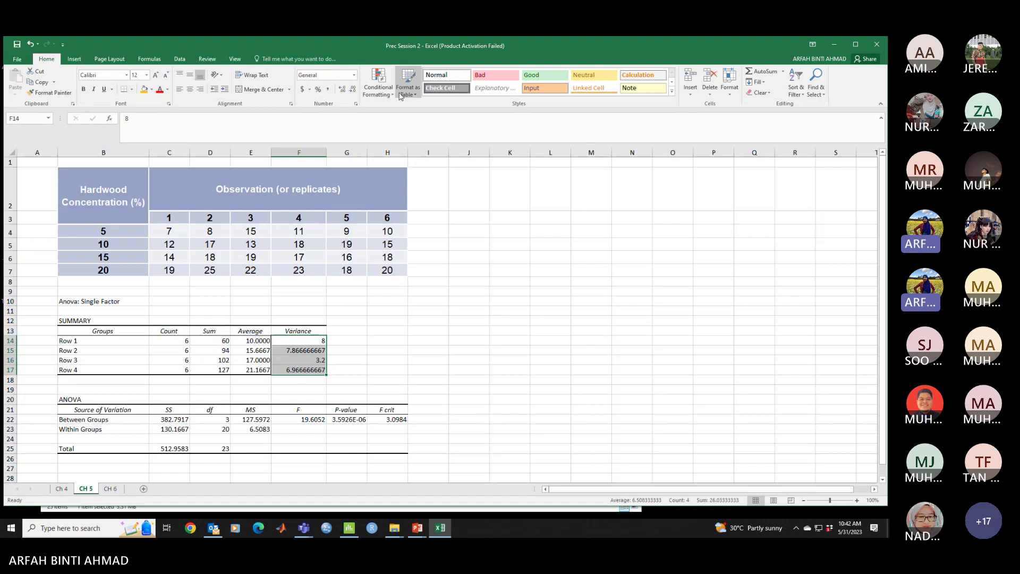
left_click(353, 89)
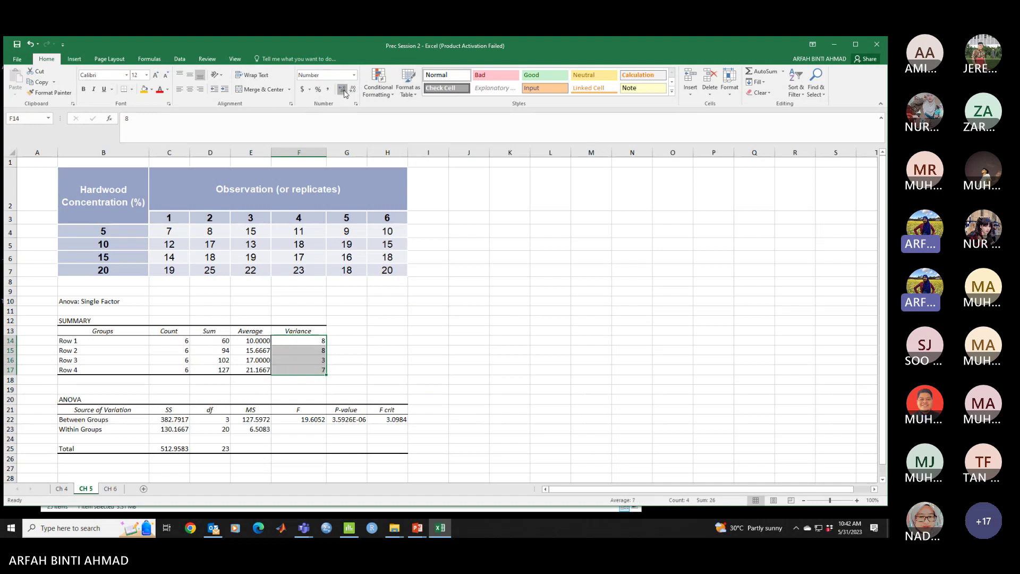
left_click(343, 90)
left_click(343, 91)
left_click(343, 91)
left_click(344, 91)
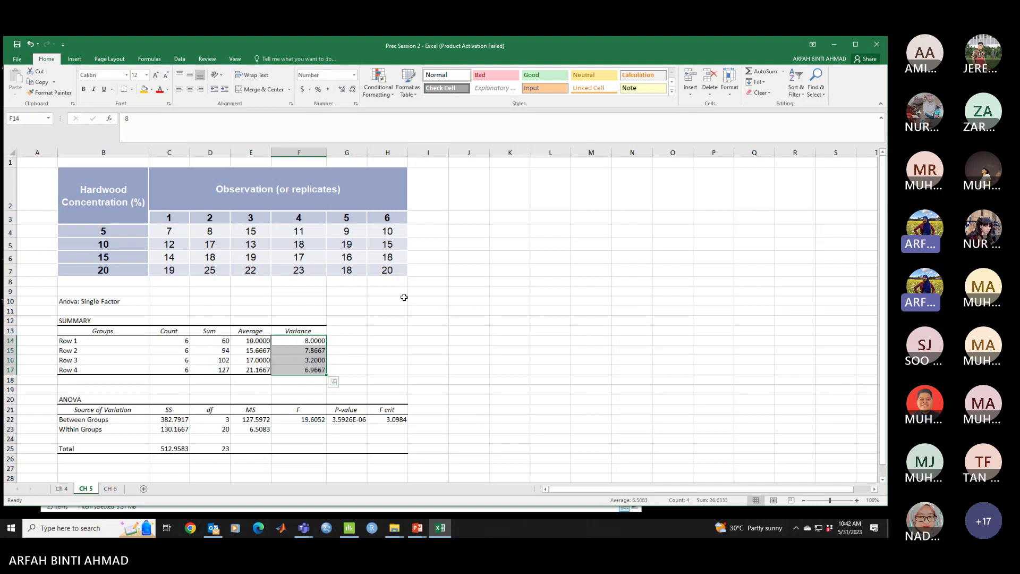
left_click(387, 321)
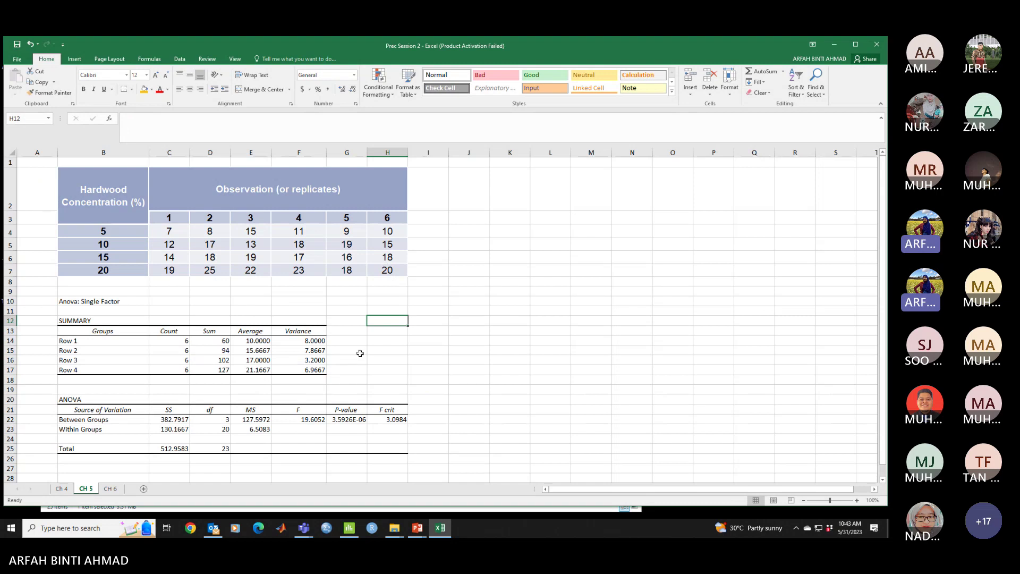
- Highlight the F value in F22 and the P-value in G22 of the ANOVA table with an orange fill
left_click(144, 89)
left_click(30, 44)
left_click(294, 419)
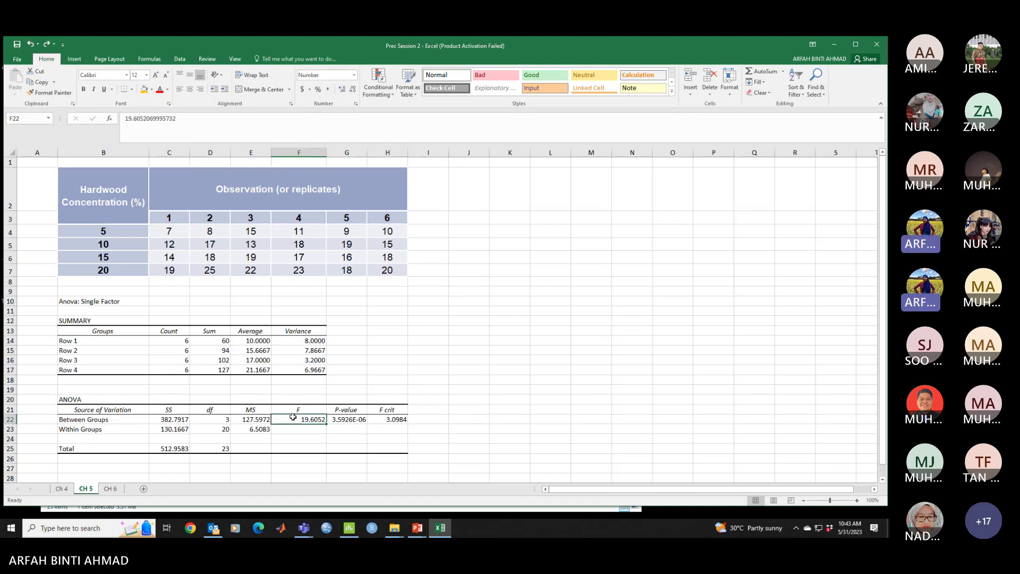
left_click(144, 89)
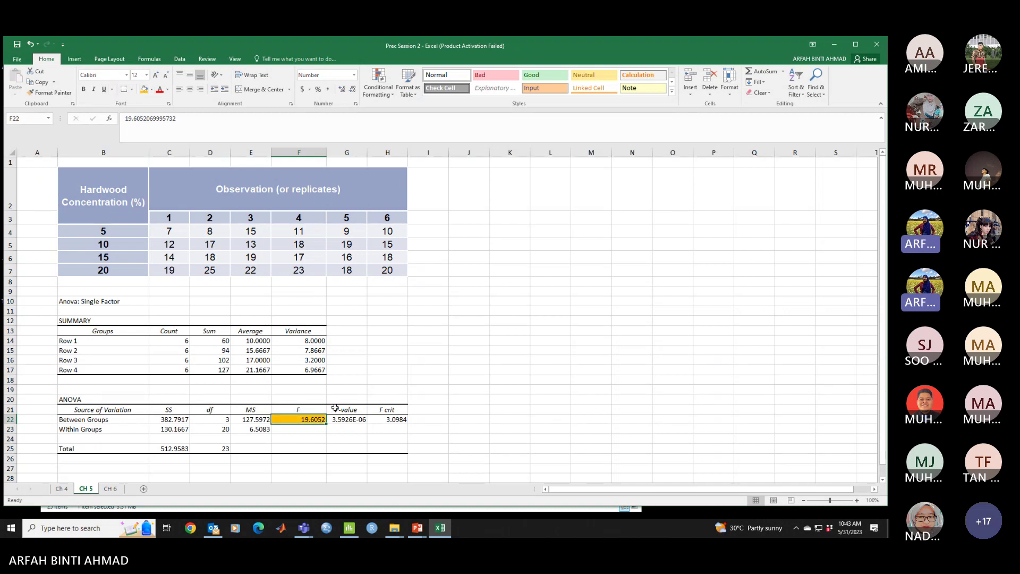
left_click(348, 420)
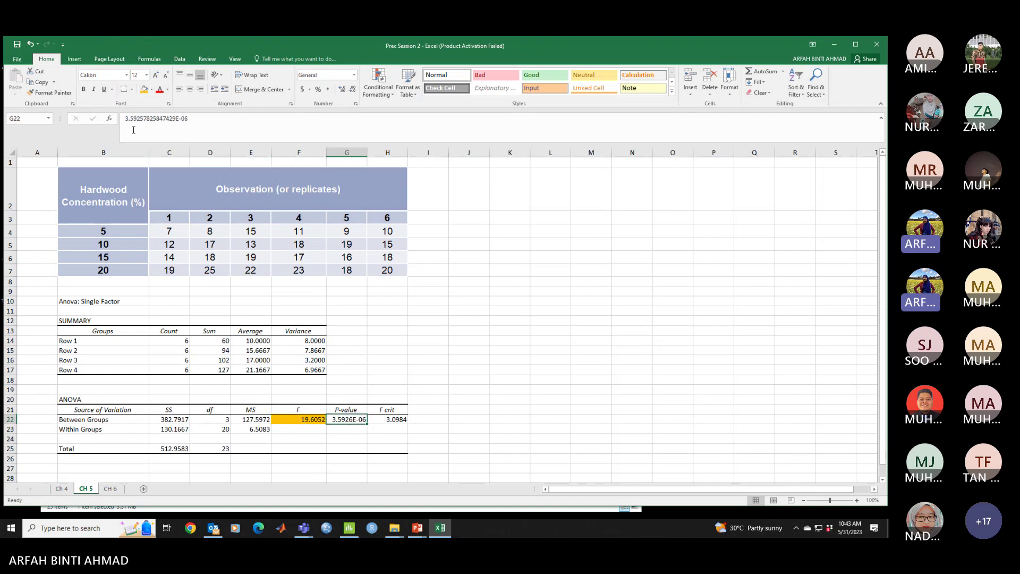
left_click(144, 90)
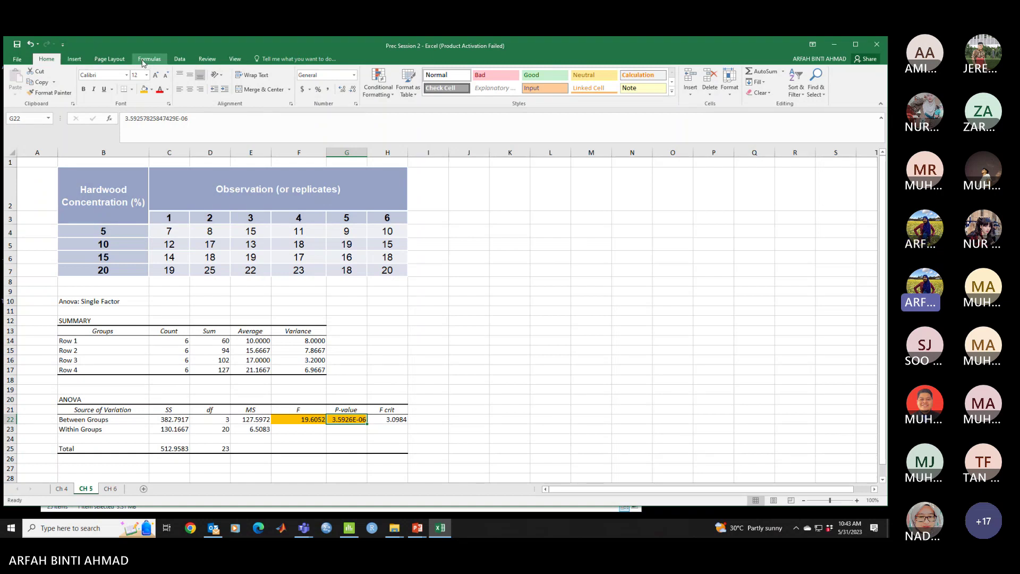
left_click(205, 60)
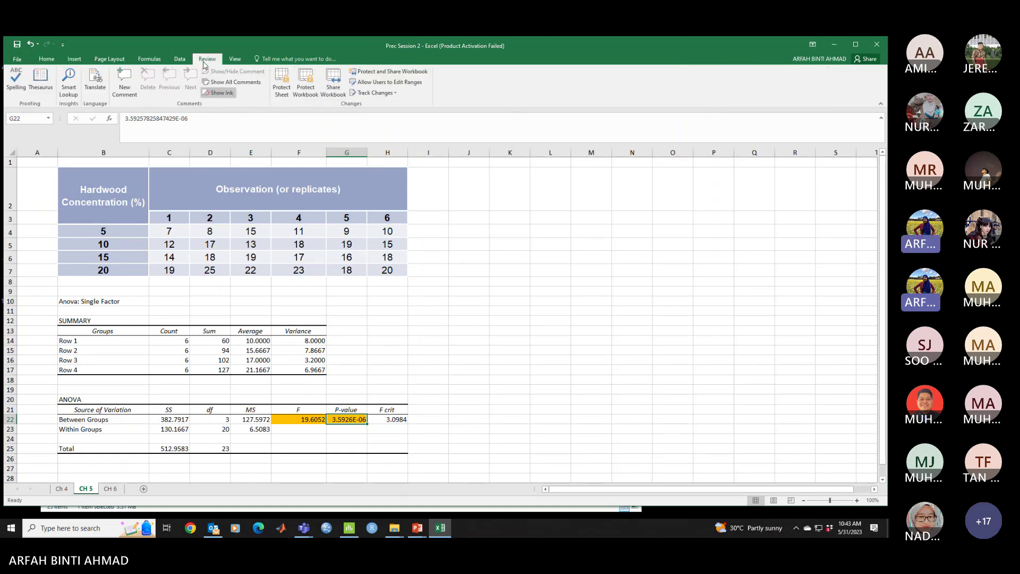
left_click(181, 59)
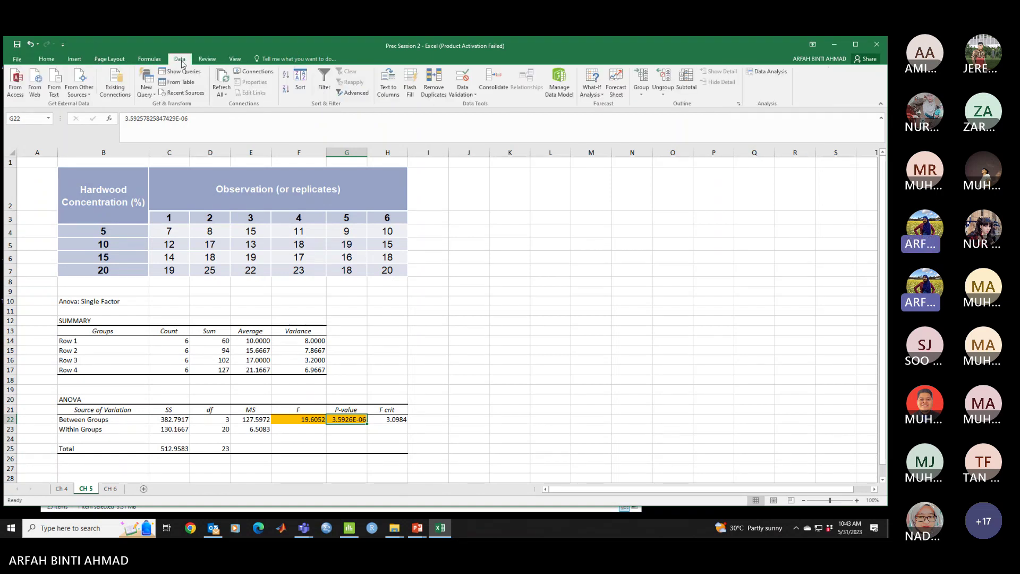
left_click(113, 63)
left_click(56, 61)
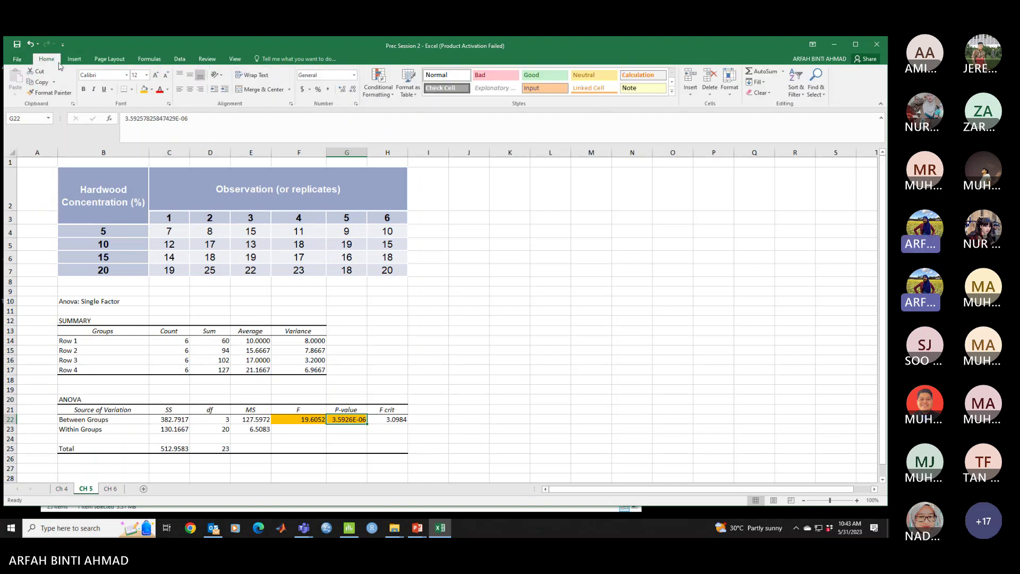
- Highlight the F crit value in H22 of the ANOVA table with a light green fill
left_click(410, 419)
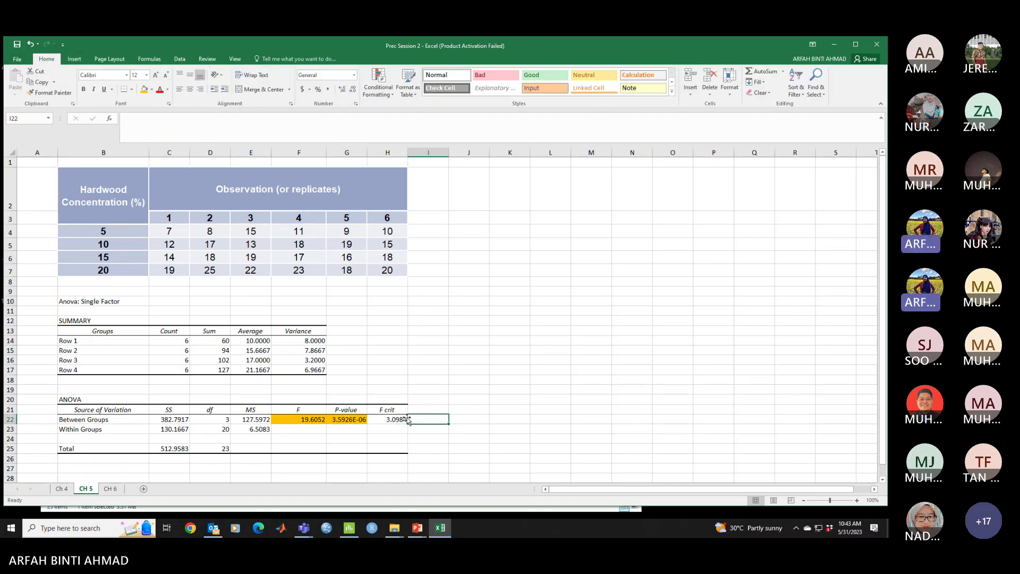
left_click(407, 420)
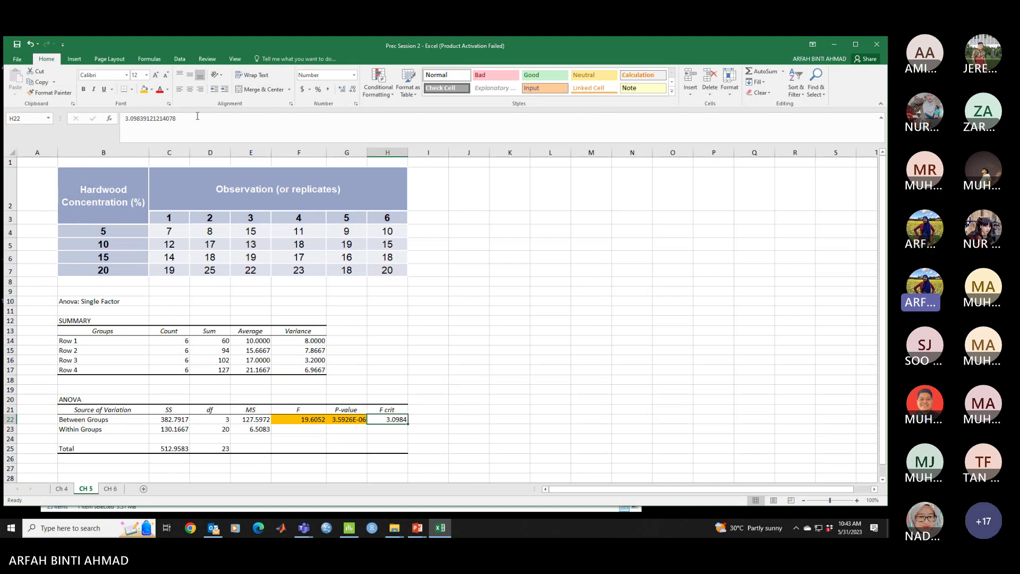
left_click(152, 90)
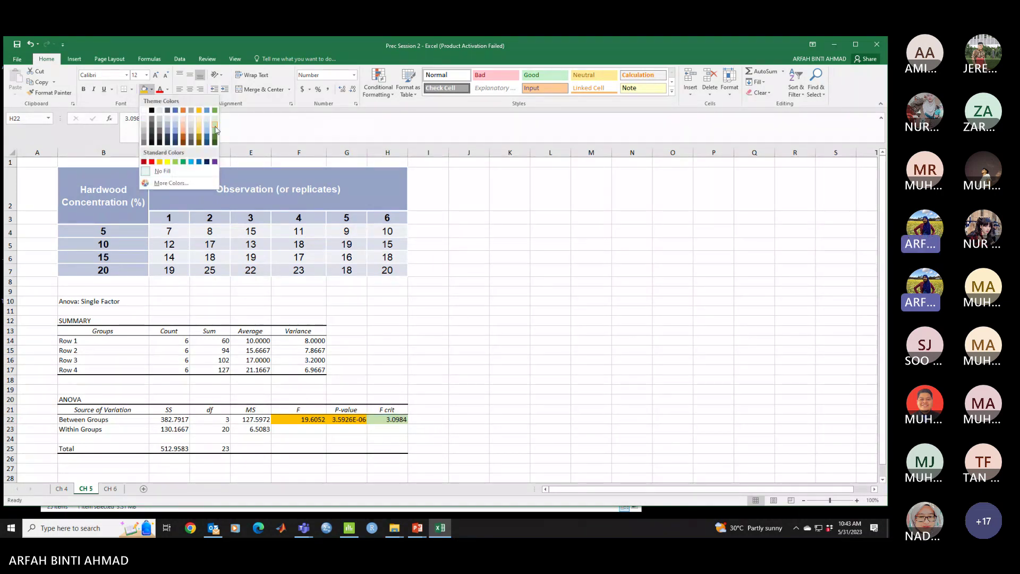
left_click(216, 129)
left_click(424, 420)
- Switch to the Chap 5_Analysis of Variance presentation in PowerPoint, examine the F comparison and critical value on slide 25, and return to Excel
left_click(417, 528)
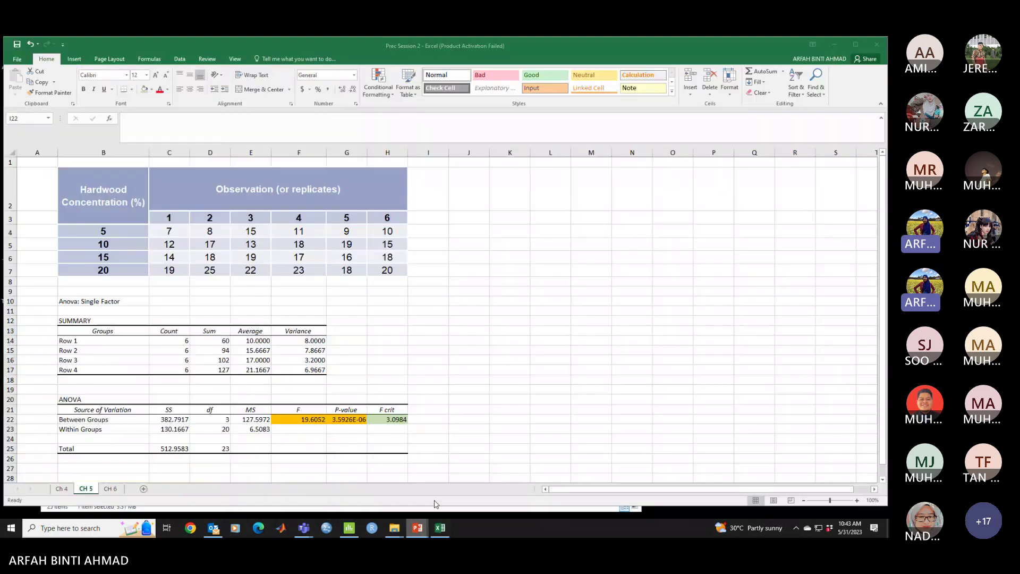
left_click(429, 511)
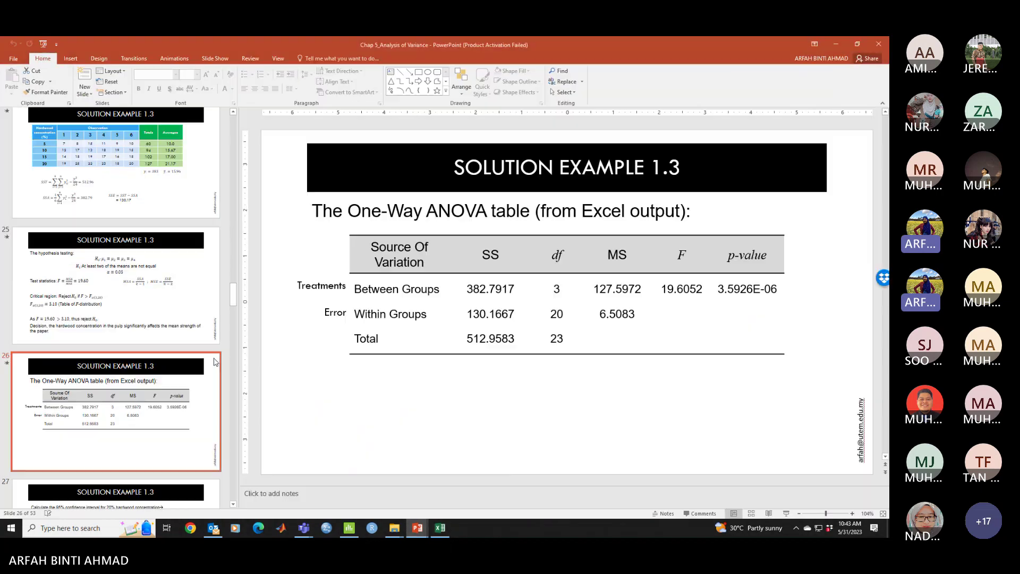
left_click(160, 311)
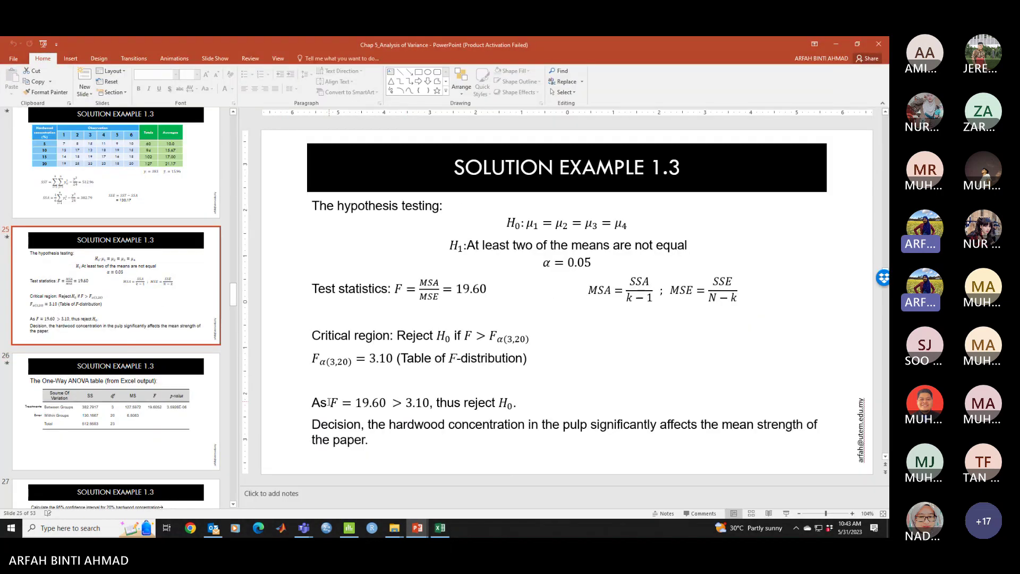
left_click_drag(320, 403, 501, 416)
left_click(433, 404)
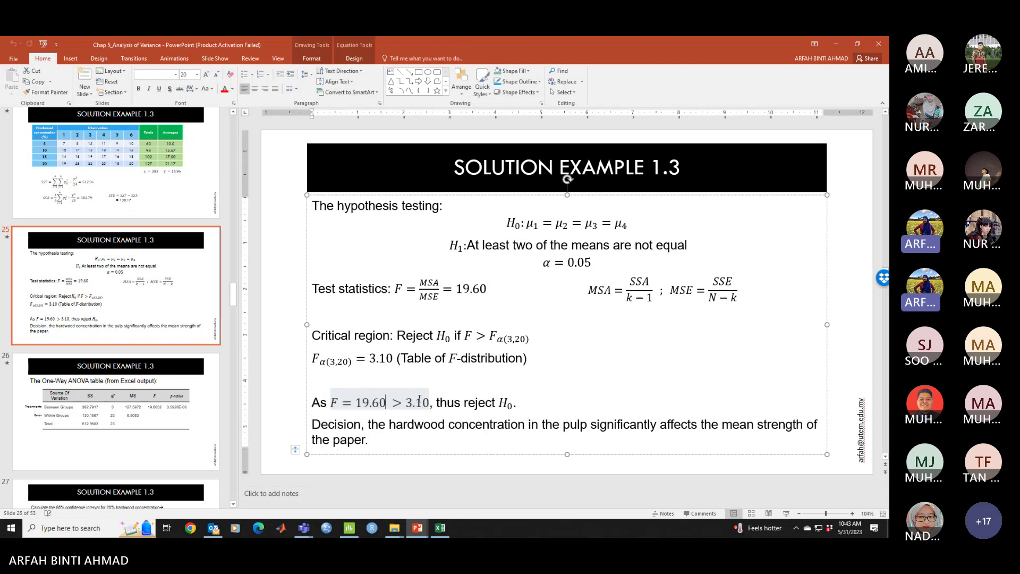
left_click_drag(433, 403, 405, 402)
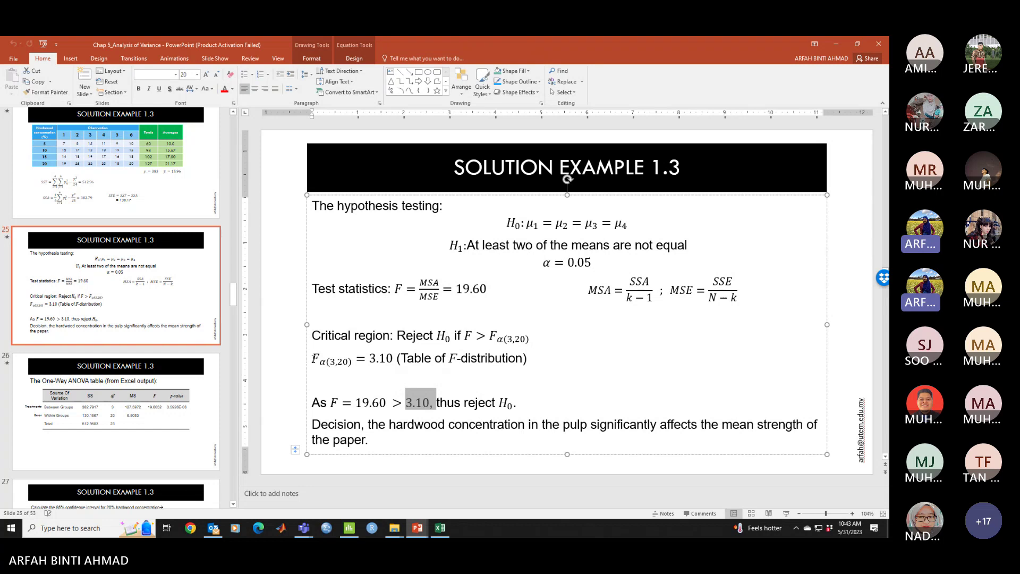
left_click_drag(313, 360, 396, 359)
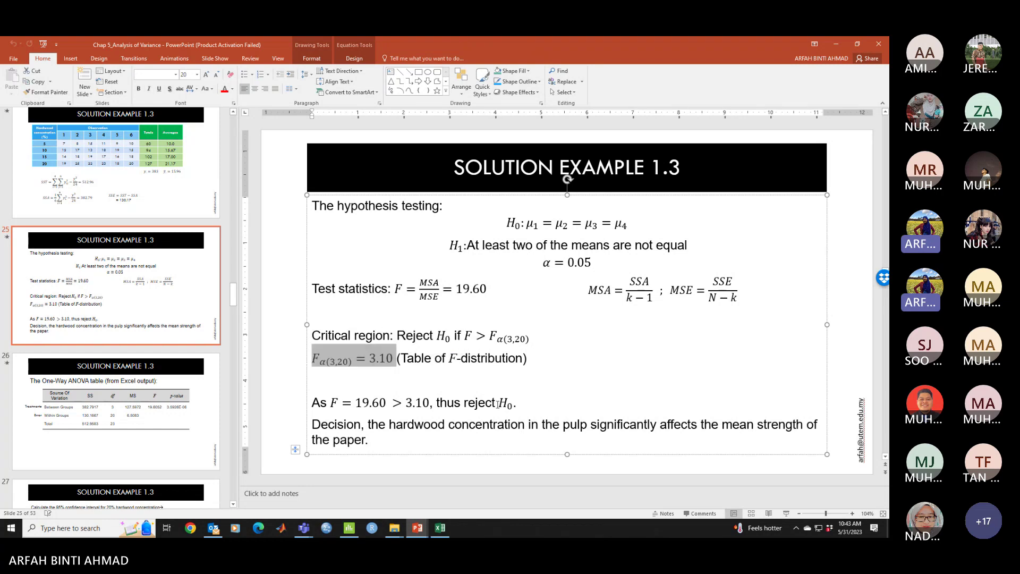
left_click(440, 528)
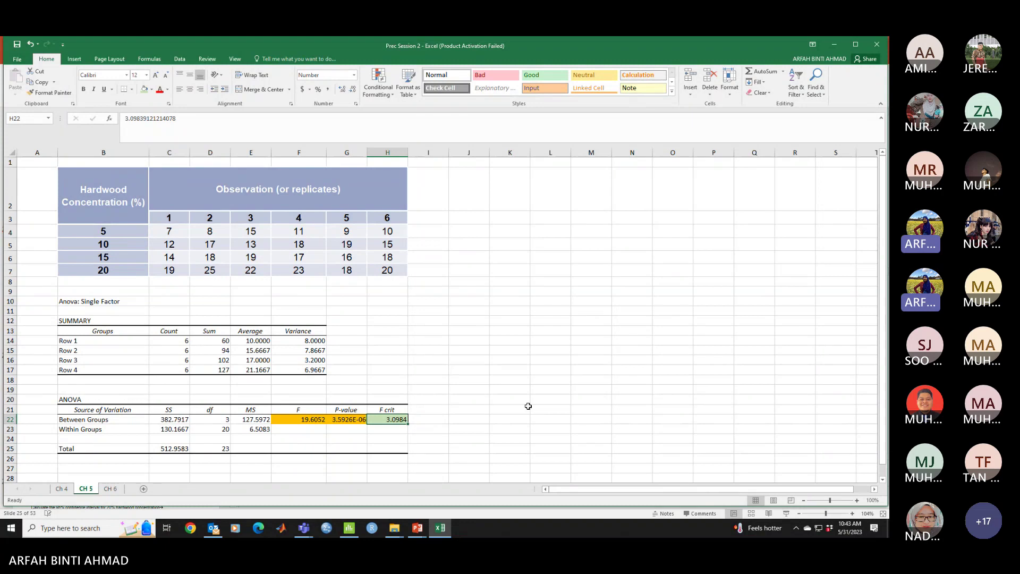
- Examine the F, P-value and F crit results and the SS column of the ANOVA table
left_click(310, 418)
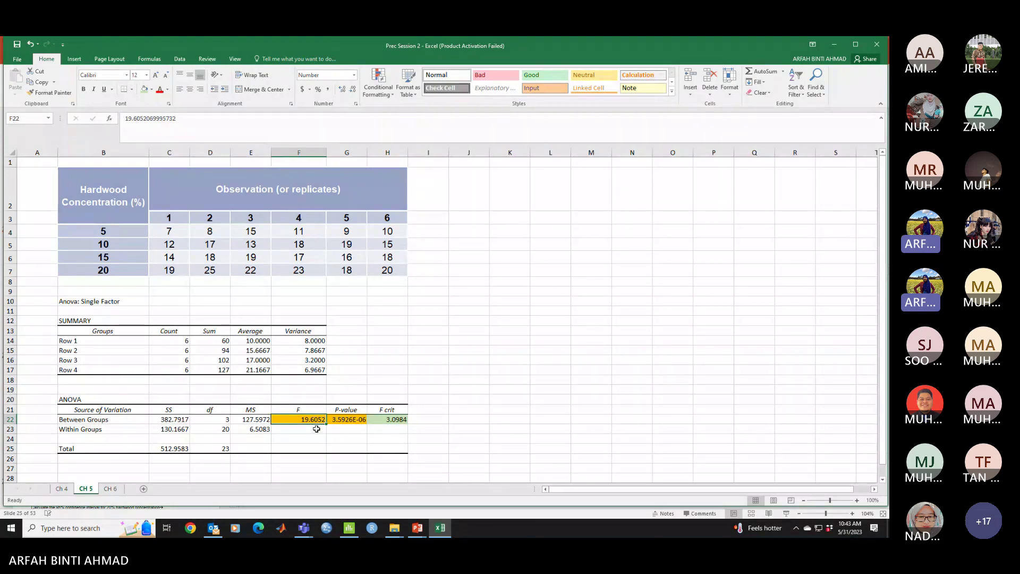
left_click(405, 415)
left_click(349, 421)
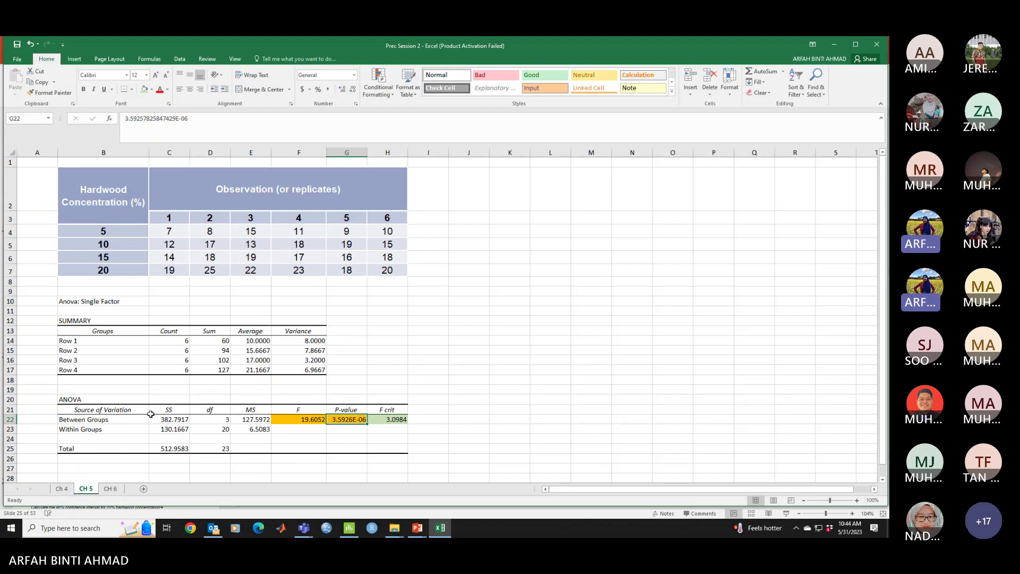
left_click_drag(154, 419, 252, 459)
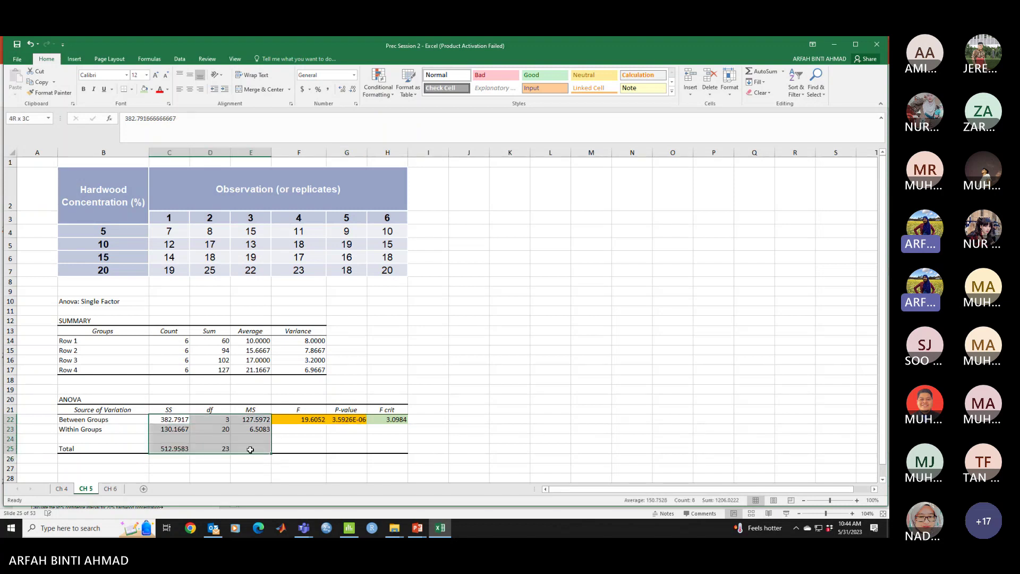
left_click(181, 420)
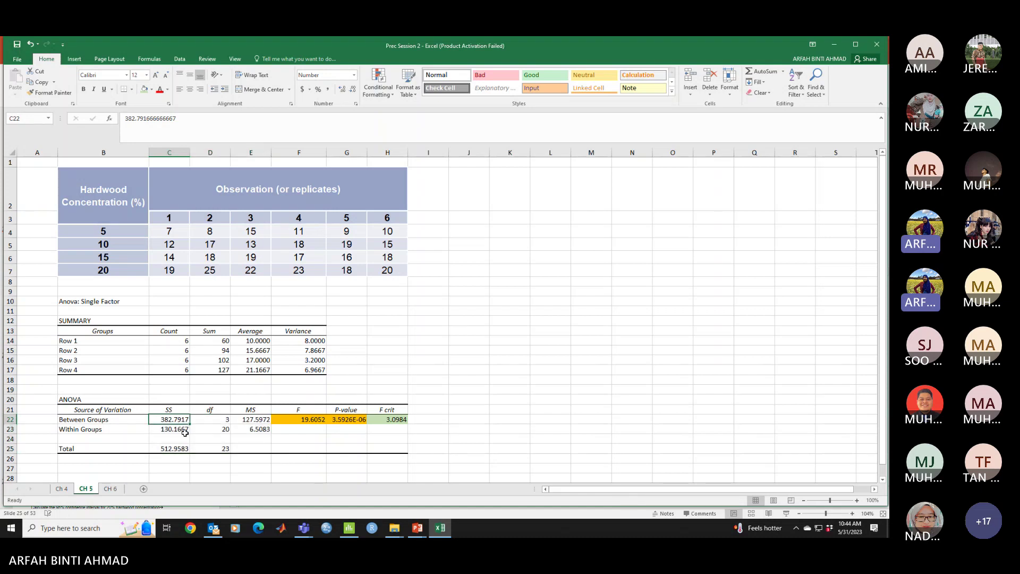
left_click(184, 431)
left_click(184, 442)
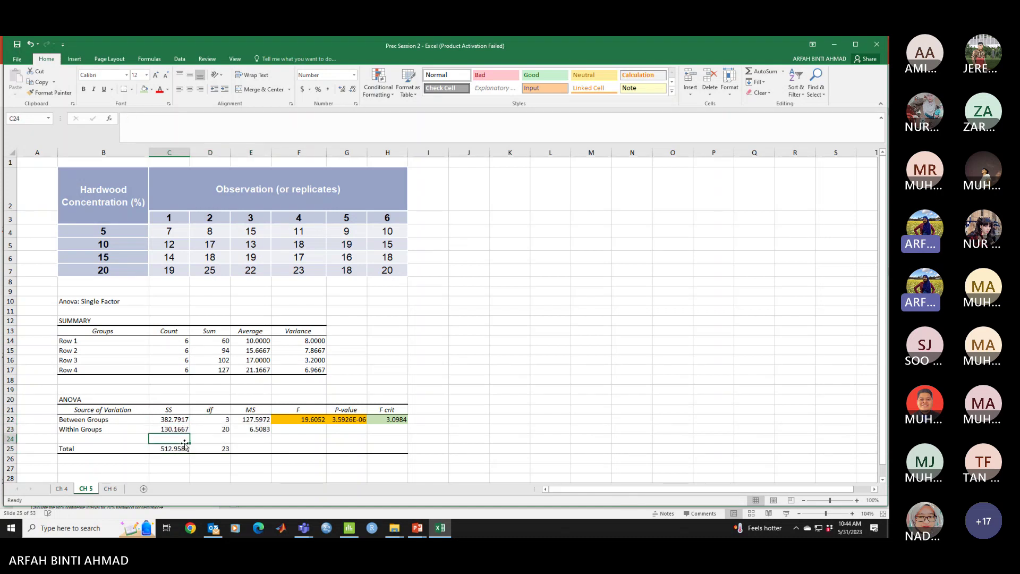
left_click(184, 447)
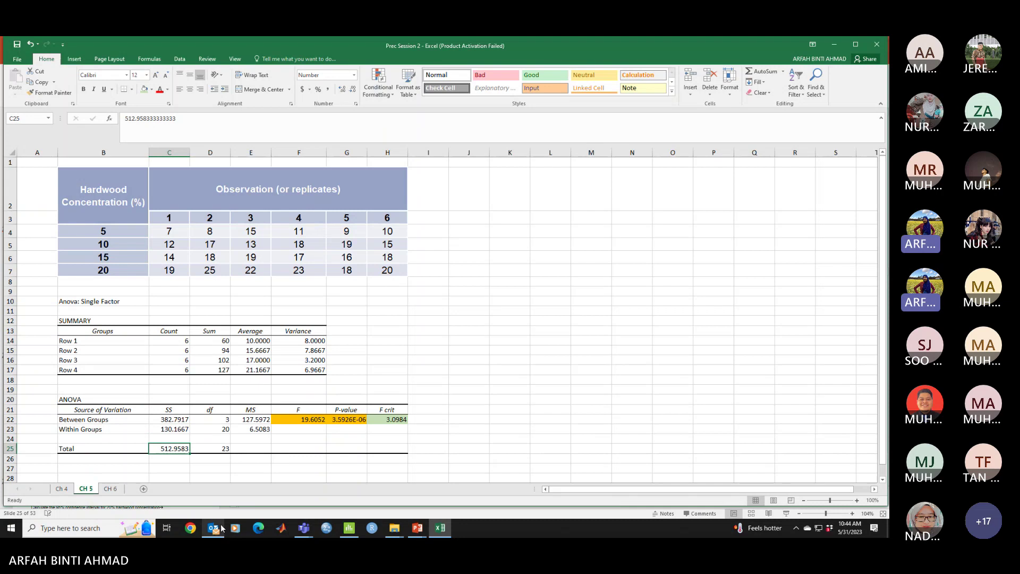
mouse_move(304, 529)
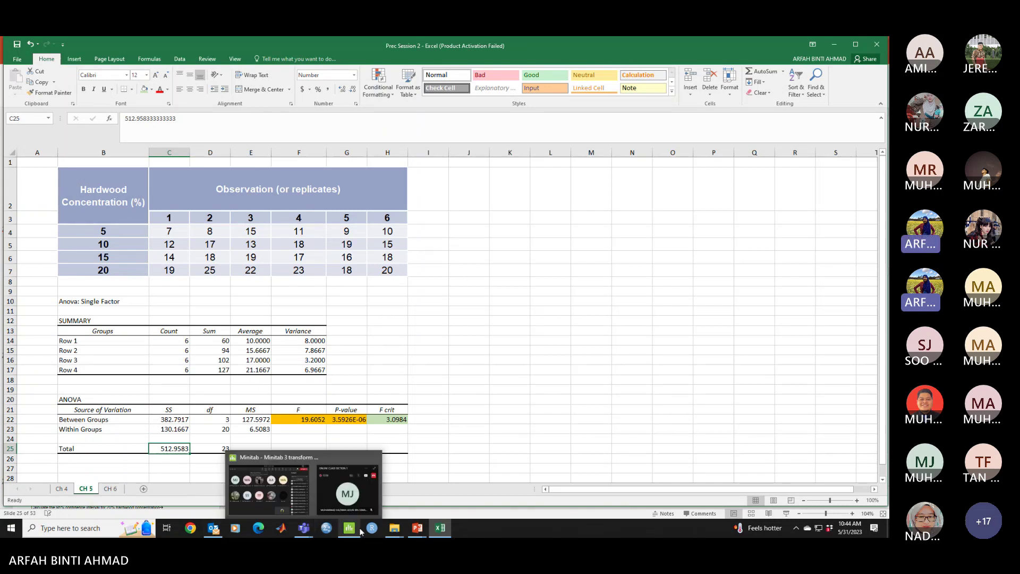
left_click(485, 472)
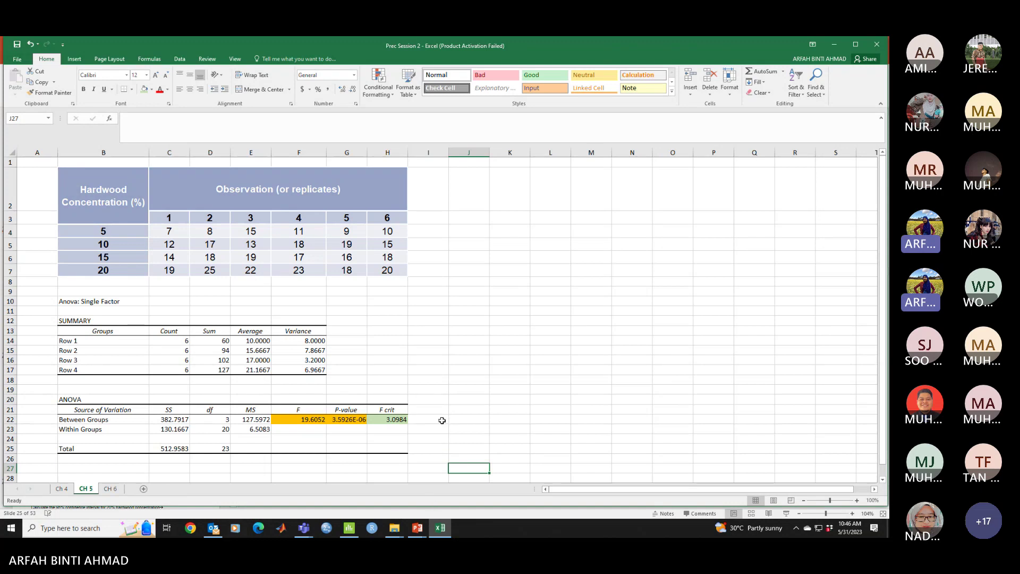
left_click(462, 369)
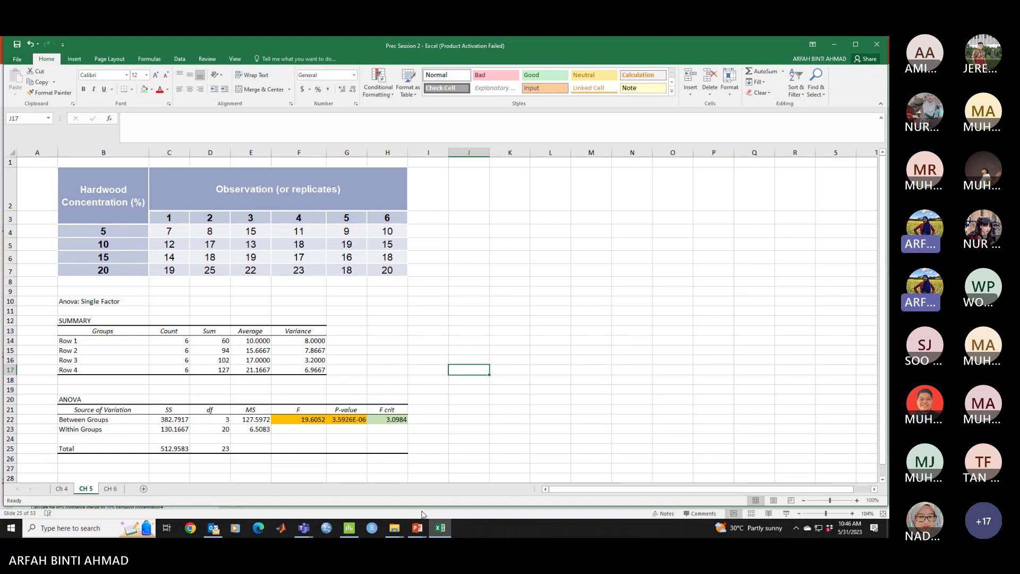
- Switch to the Prec Session 2 presentation in PowerPoint and review slides 6 to 8 on solving the Chapter 5 ANOVA exercise in Excel
mouse_move(418, 529)
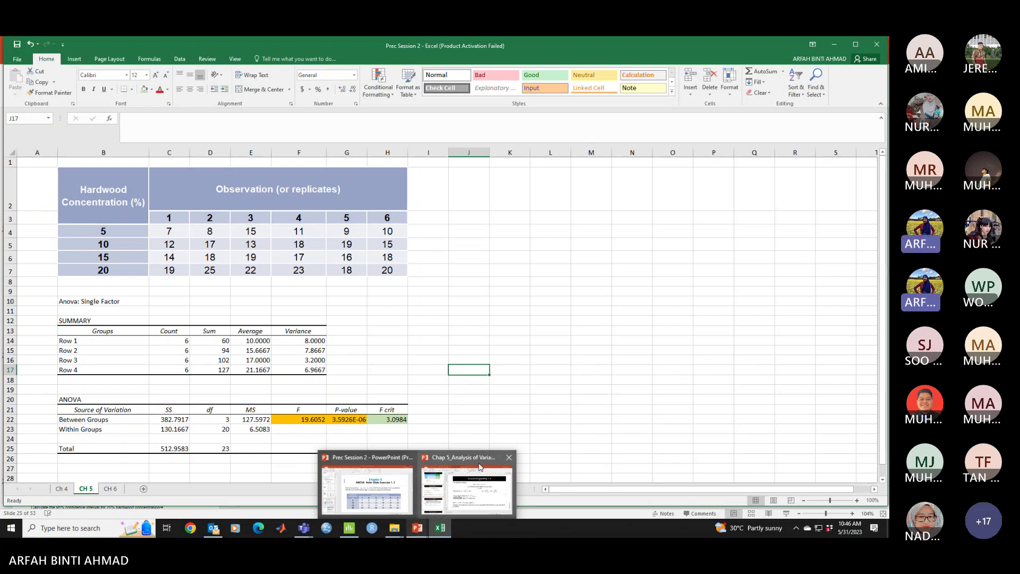
mouse_move(480, 467)
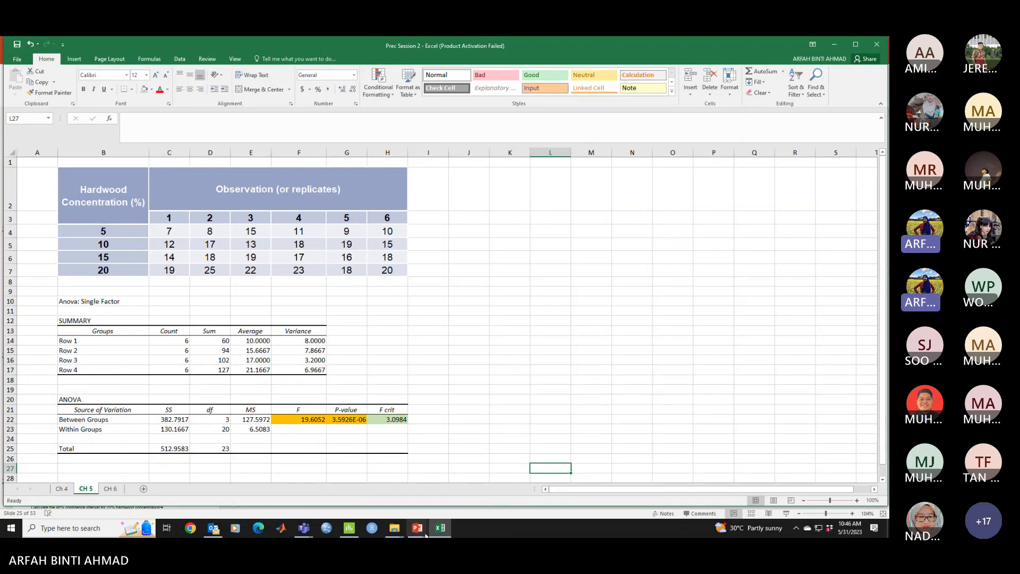
left_click(419, 528)
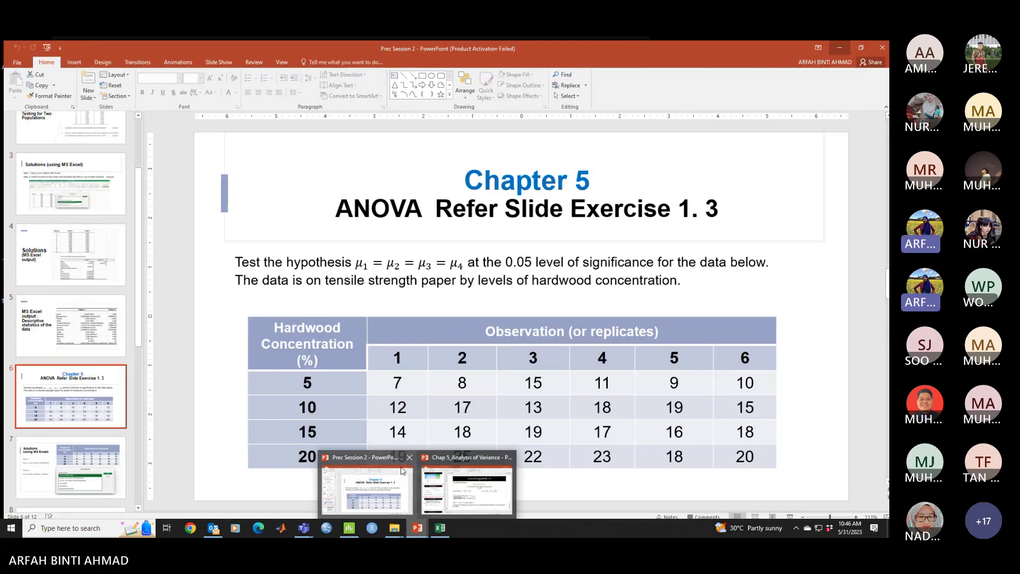
left_click(367, 480)
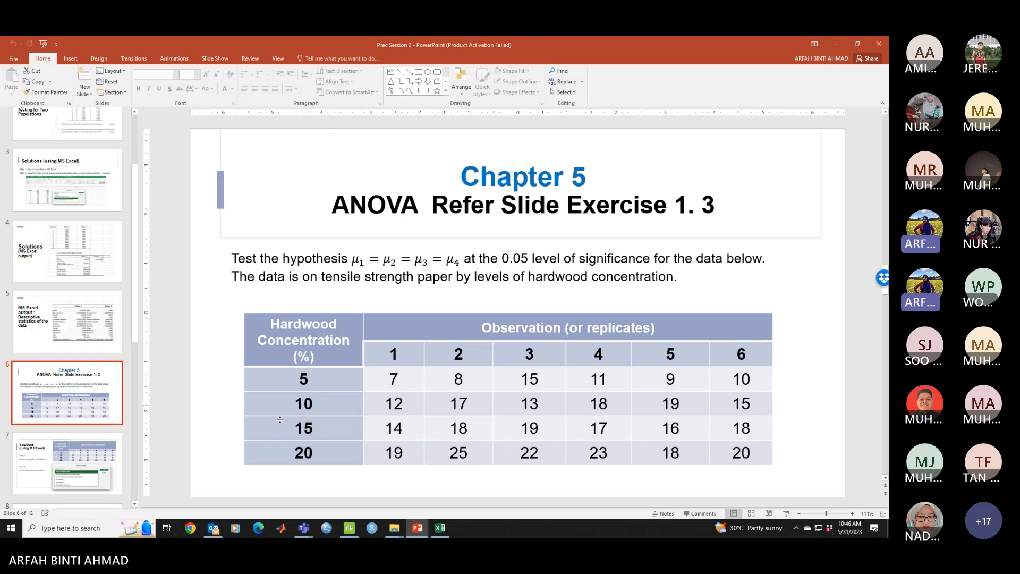
left_click(88, 484)
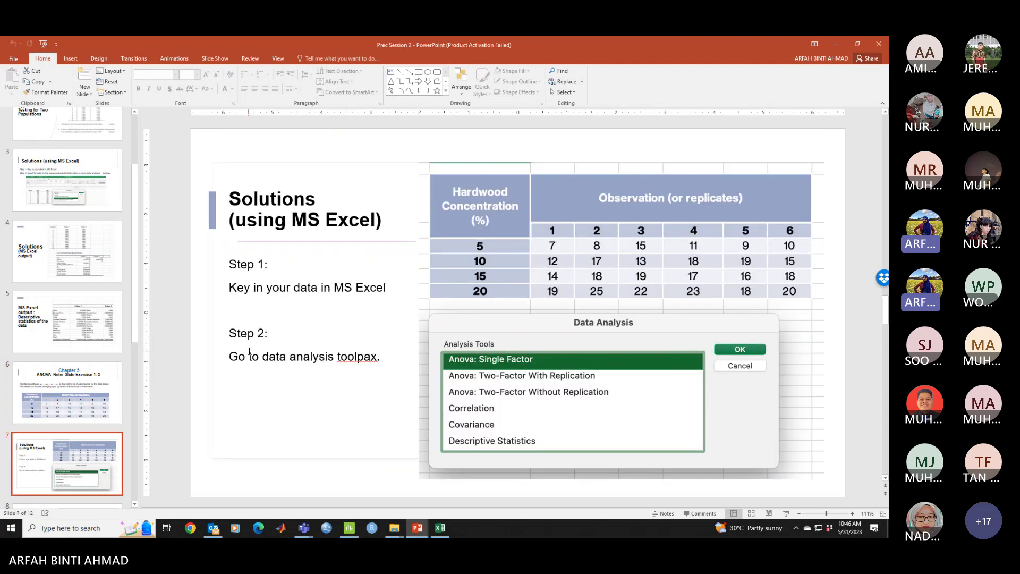
scroll(63, 367, "down", 1)
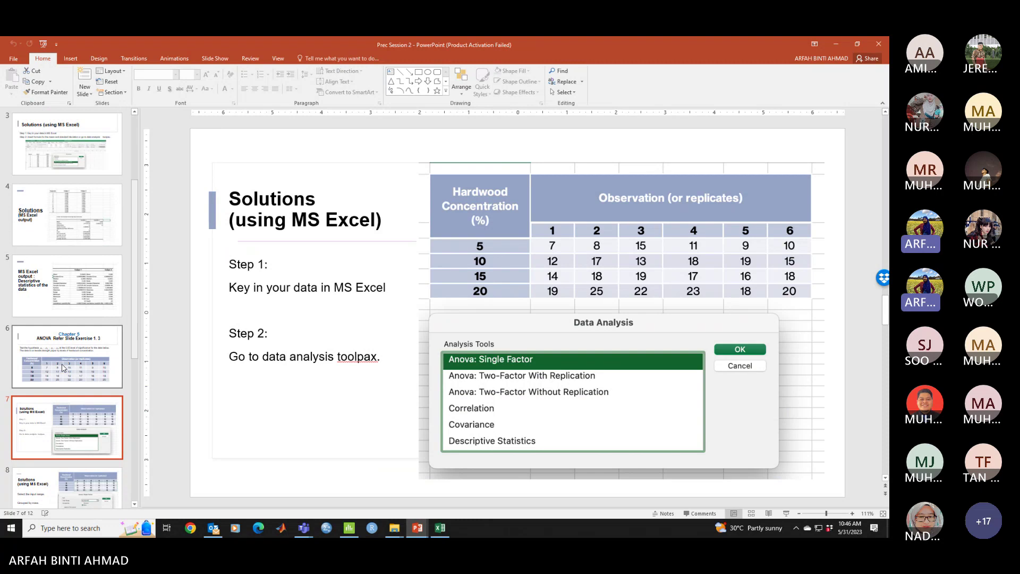
scroll(63, 367, "down", 1)
left_click(66, 461)
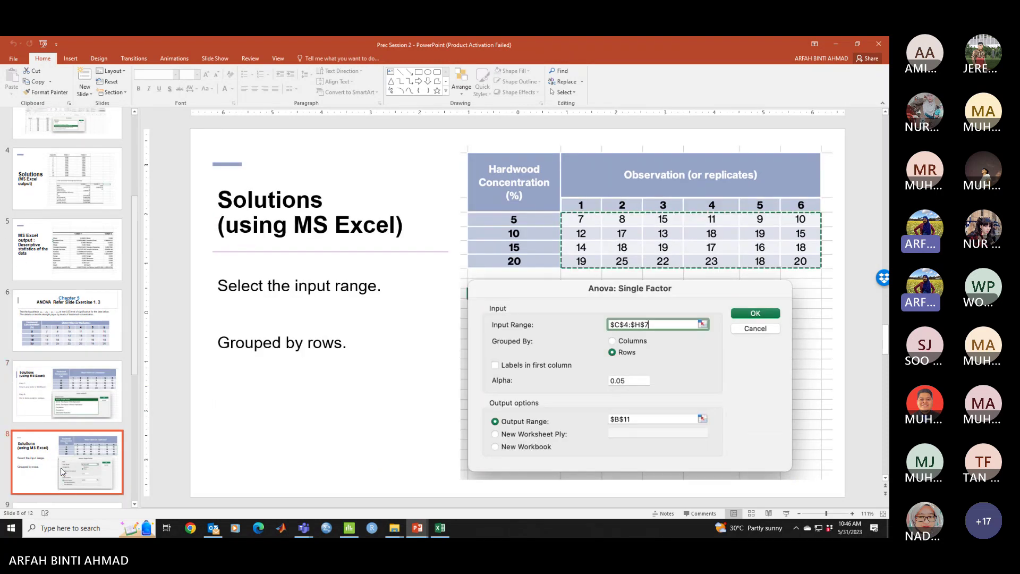
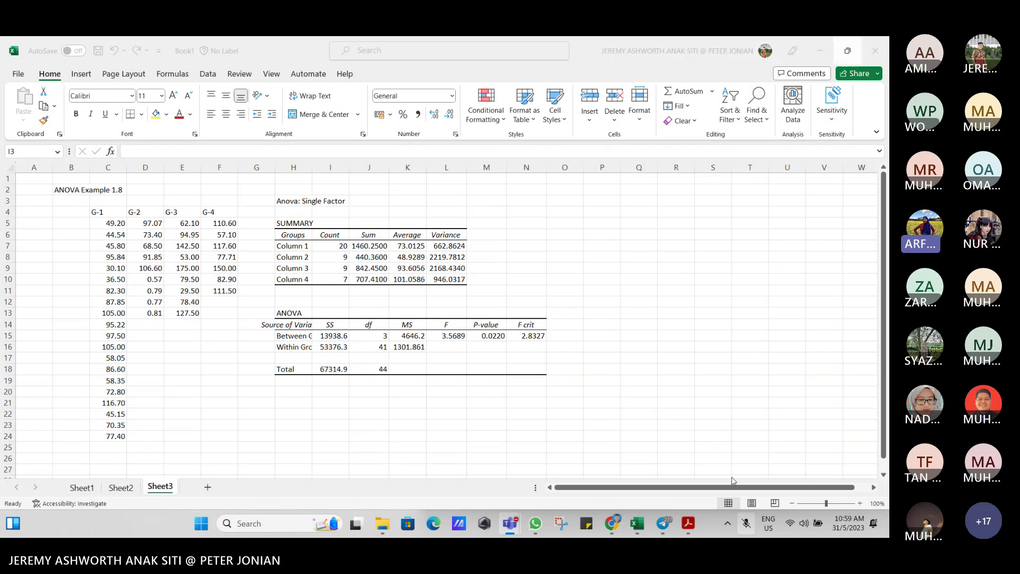
mouse_move(662, 502)
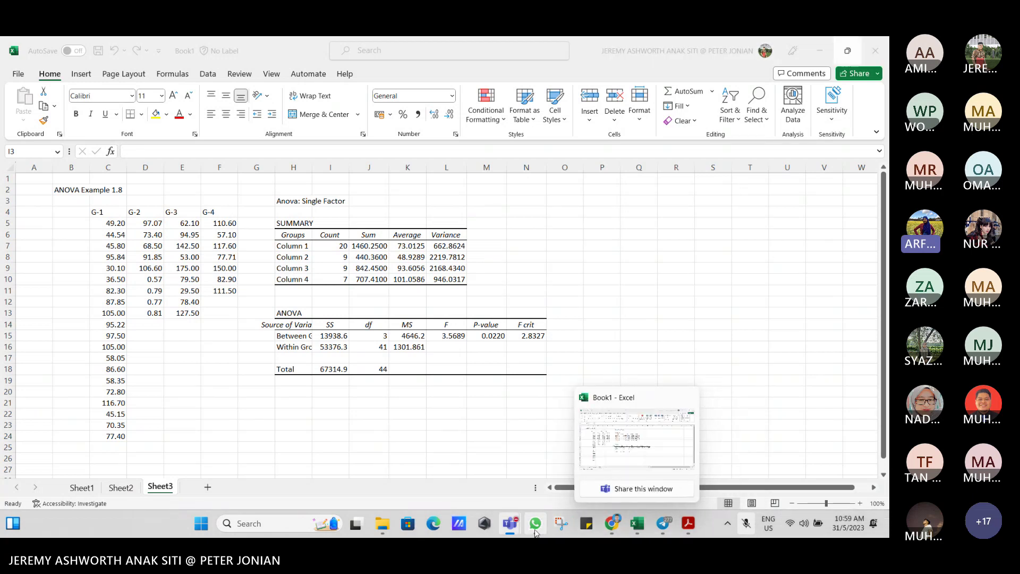
mouse_move(510, 523)
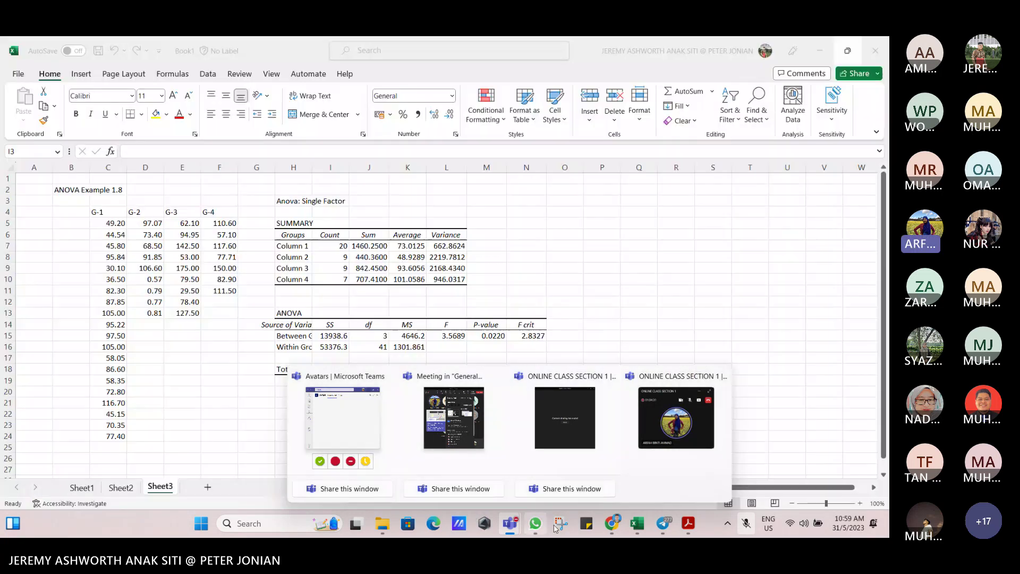
left_click(413, 234)
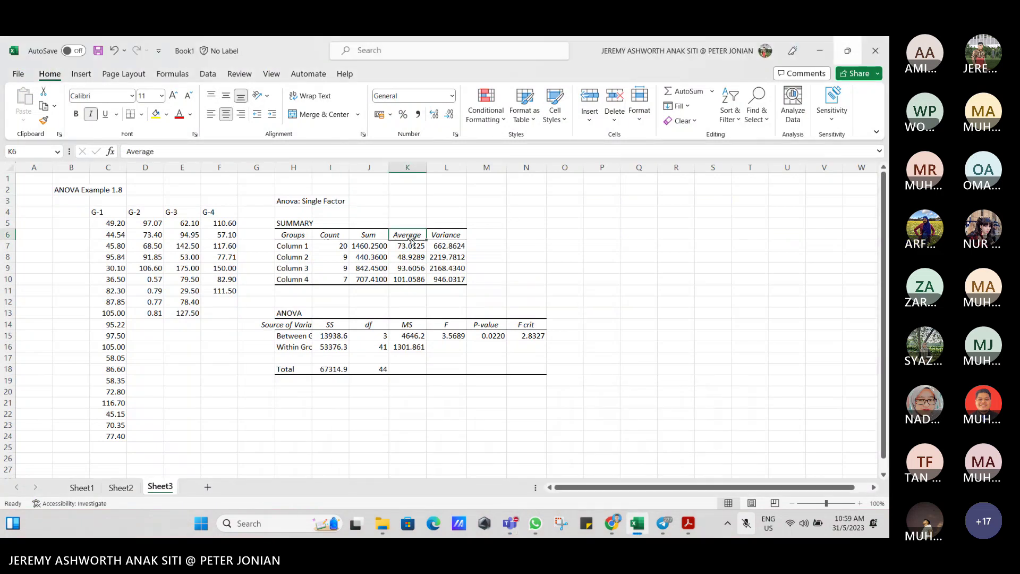
left_click(361, 250)
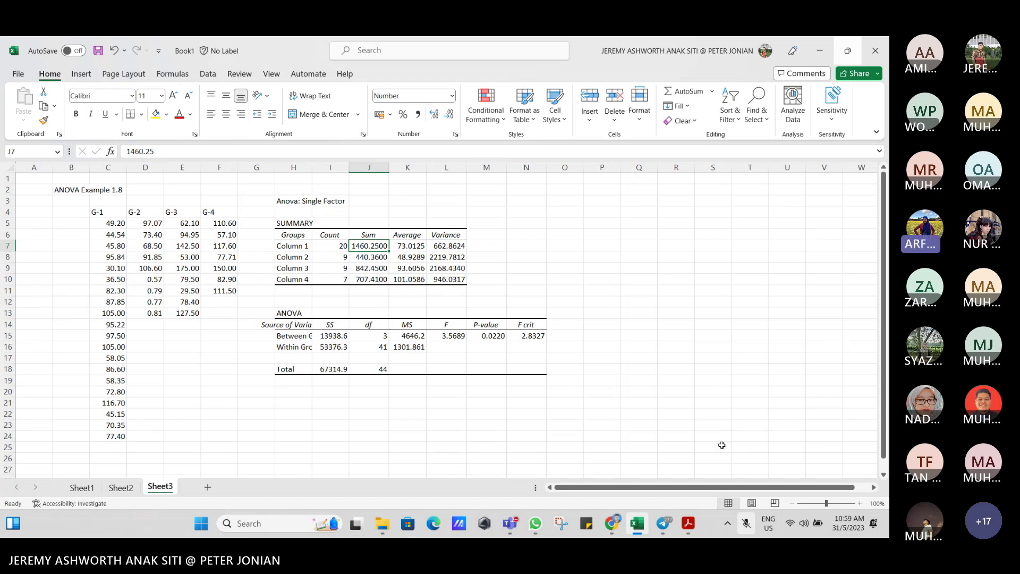
left_click(808, 239)
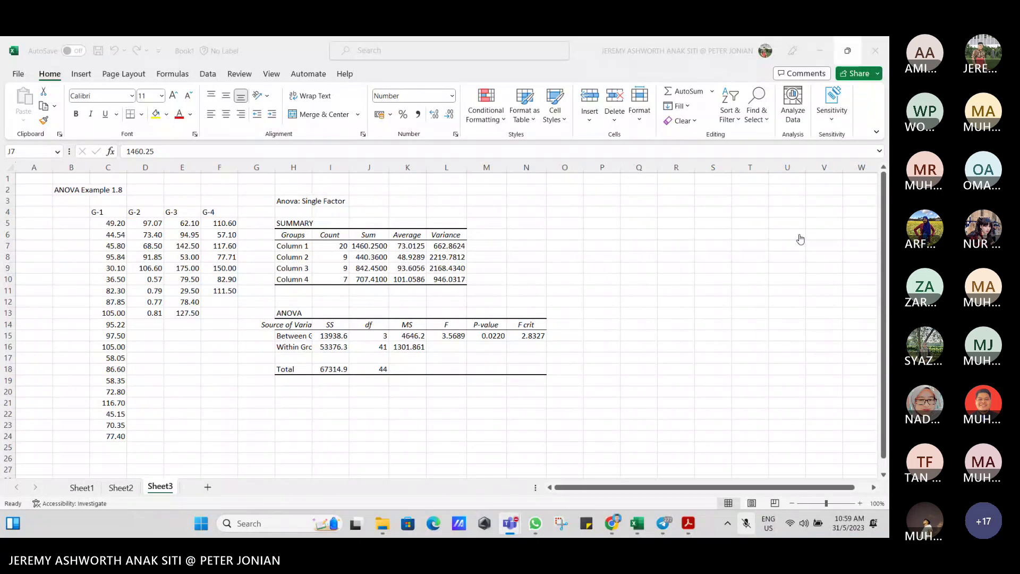
left_click(801, 233)
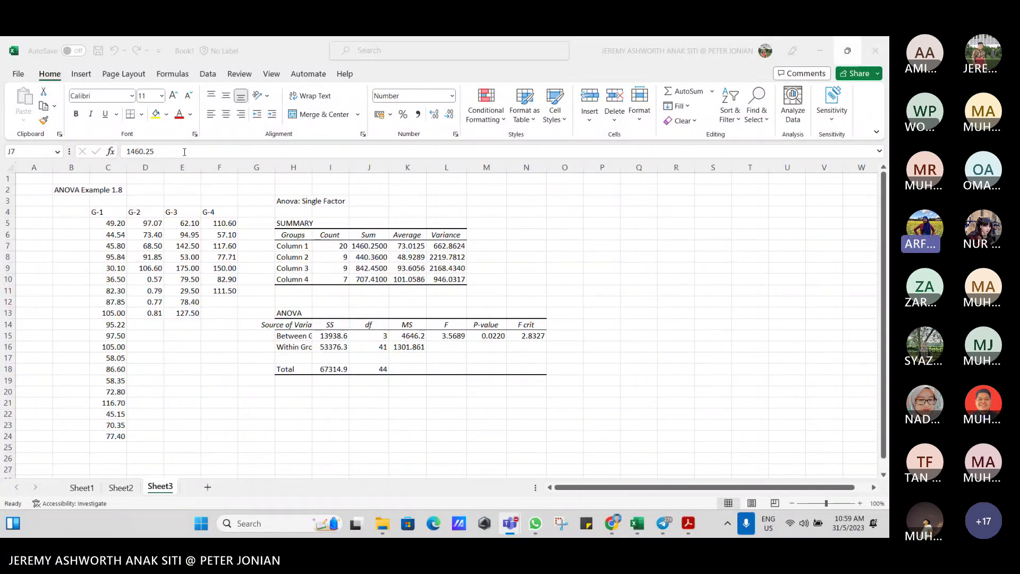
left_click(208, 74)
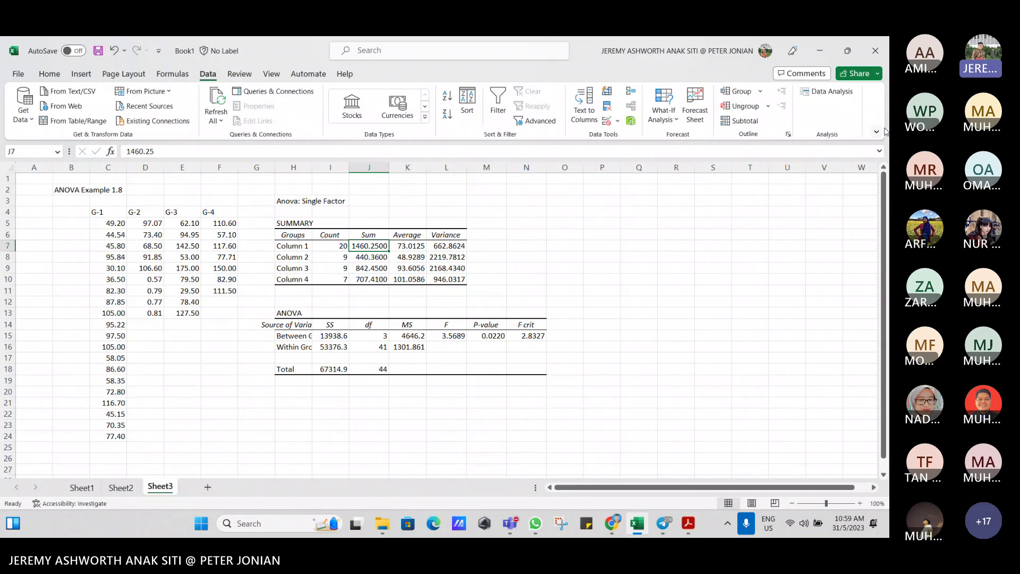
left_click(827, 92)
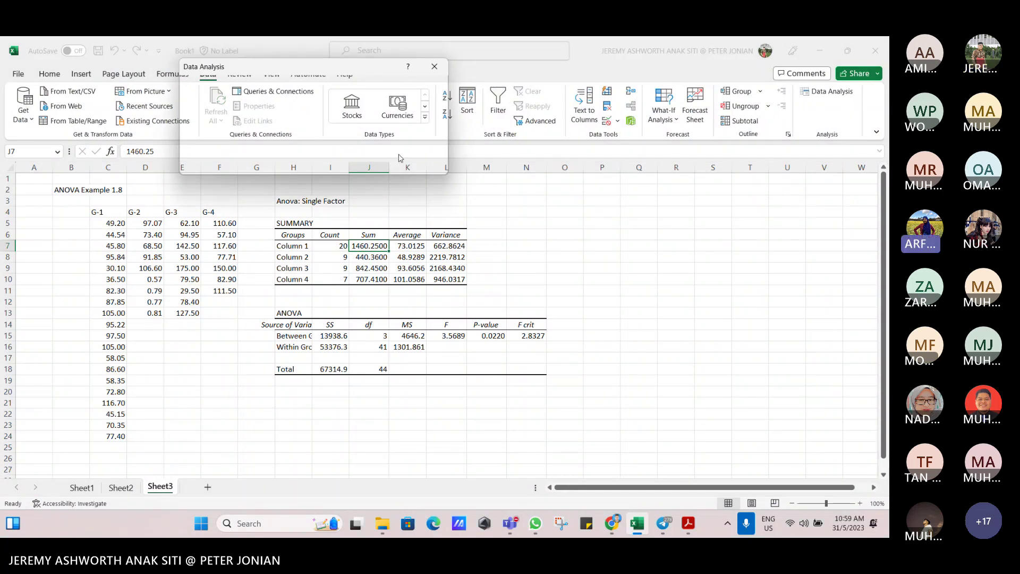
left_click(433, 68)
- Delete the existing ANOVA output cells H3:N20 beside the Example 1.8 data on Sheet3
left_click_drag(276, 201, 540, 391)
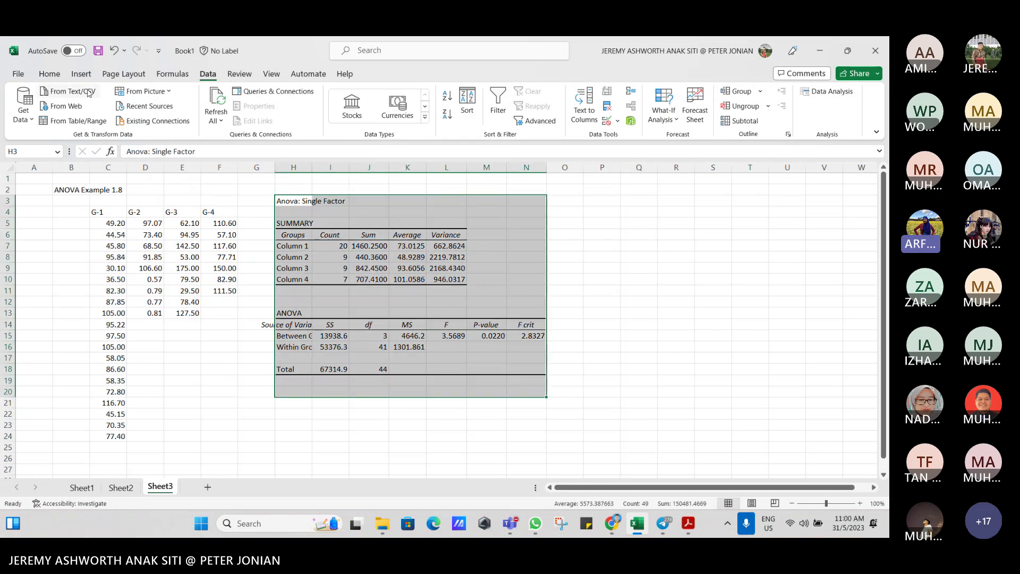
left_click(50, 74)
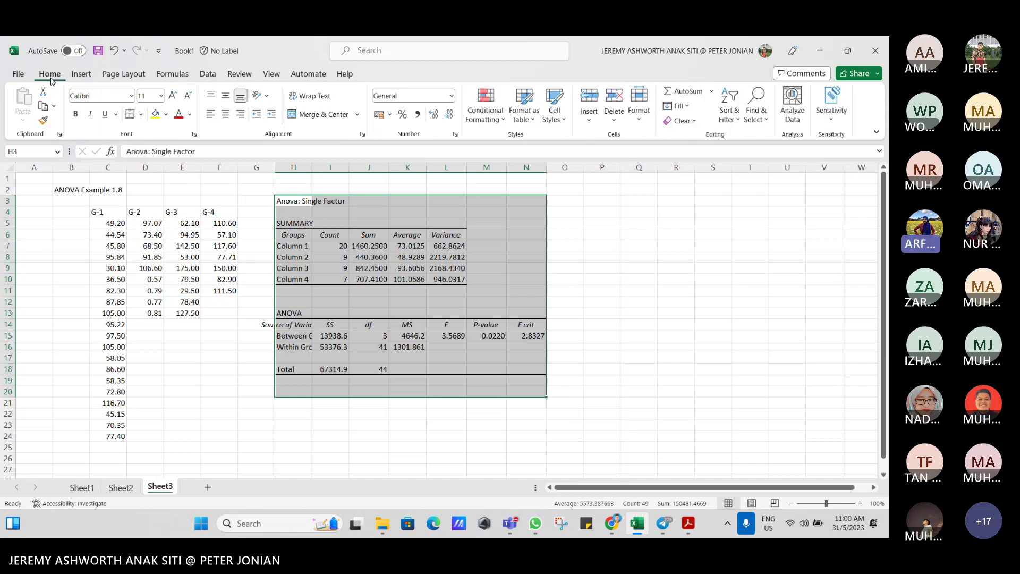
left_click(611, 102)
left_click(299, 287)
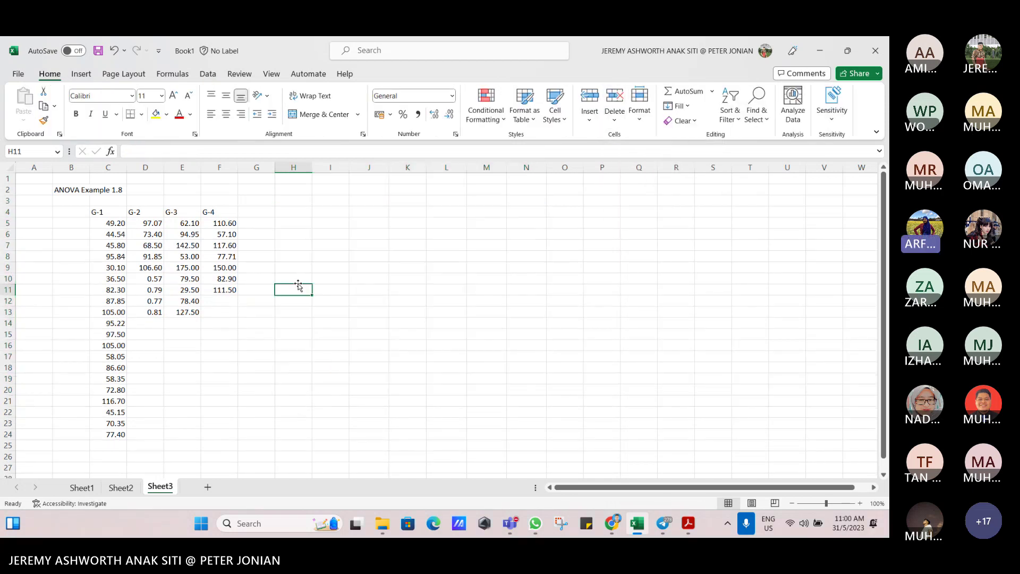
left_click(294, 210)
left_click(260, 267)
left_click(315, 226)
left_click(303, 258)
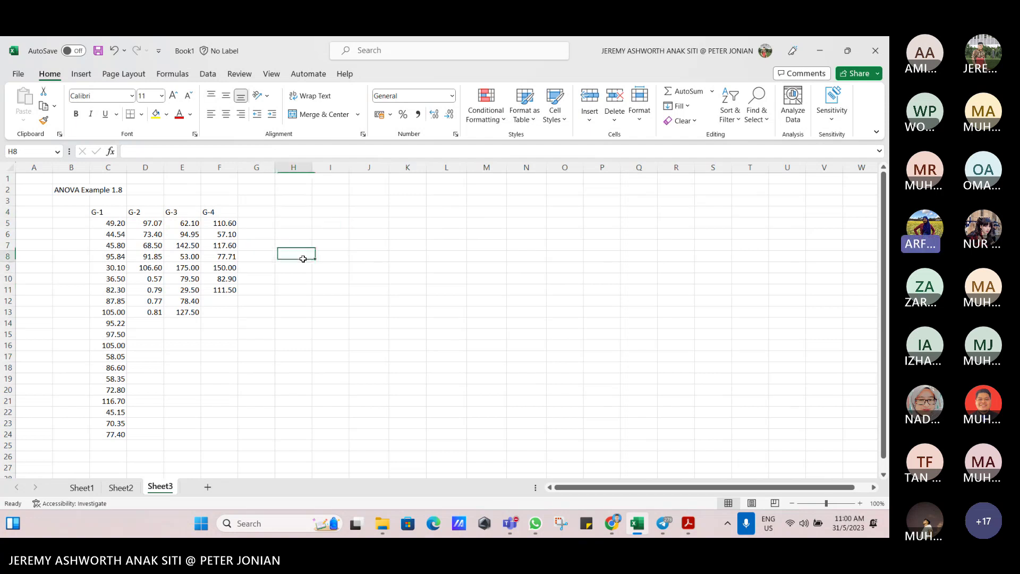
- Run a single-factor ANOVA on the Example 1.8 data C5:F24, grouped by columns at alpha 0.05, with output range H3:N15
left_click(212, 74)
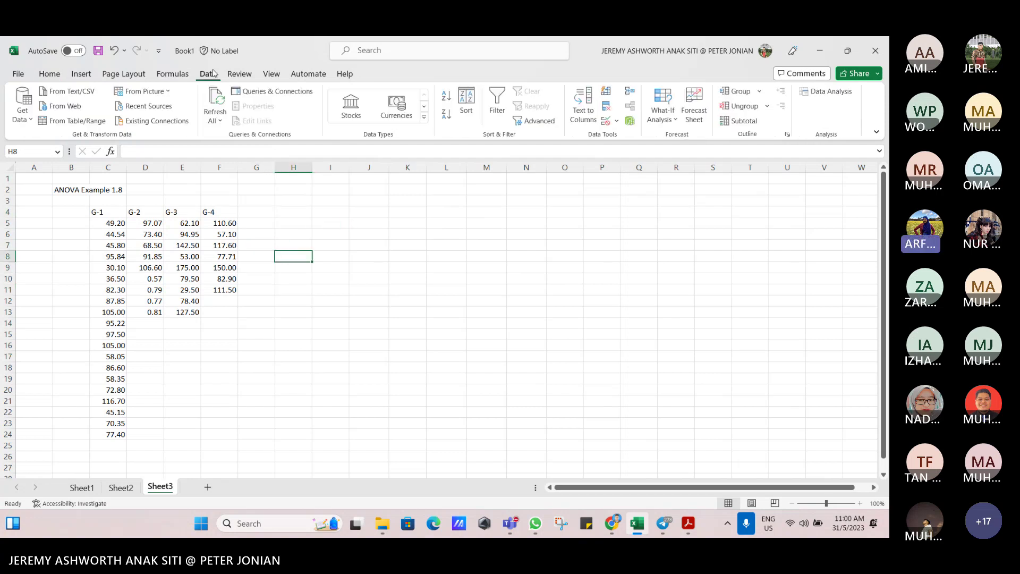
left_click(827, 95)
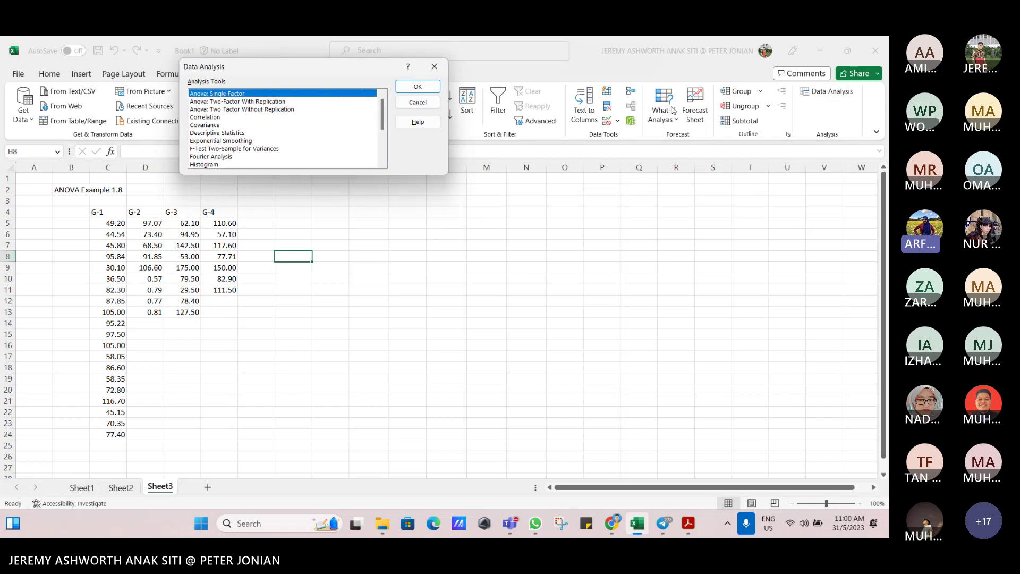
left_click(418, 86)
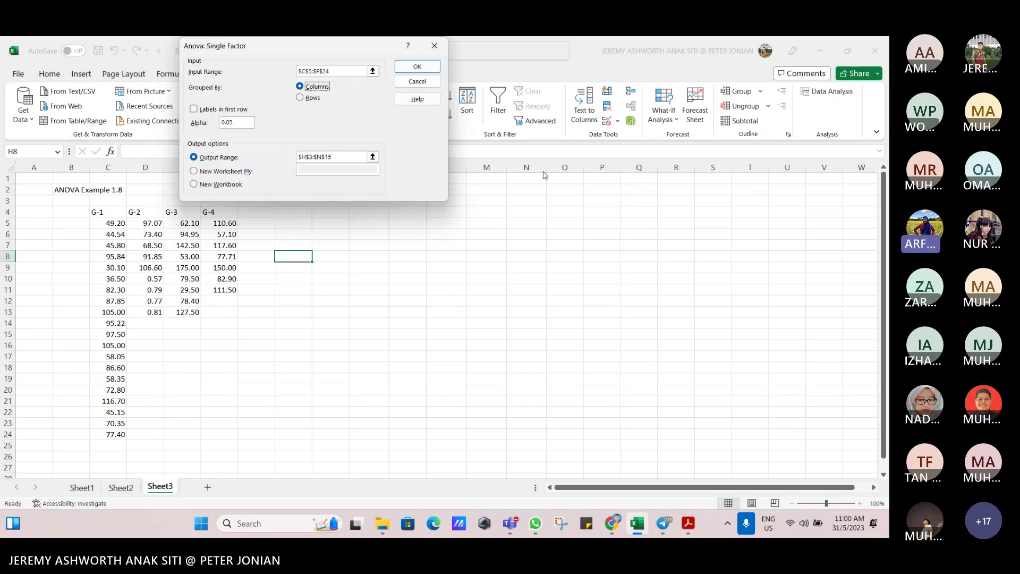
left_click_drag(321, 48, 411, 181)
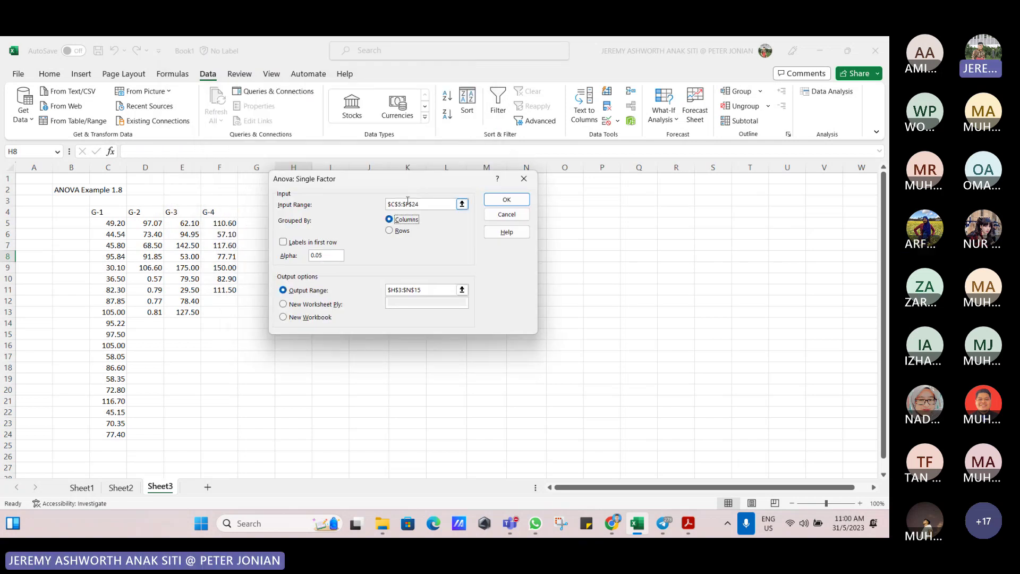
left_click(430, 203)
left_click_drag(102, 226, 213, 432)
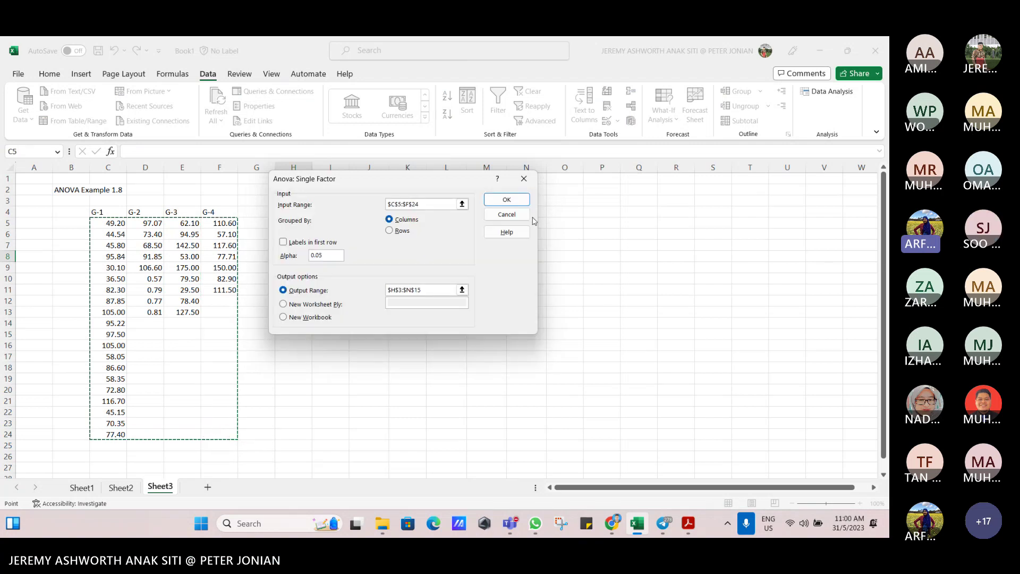
left_click(391, 222)
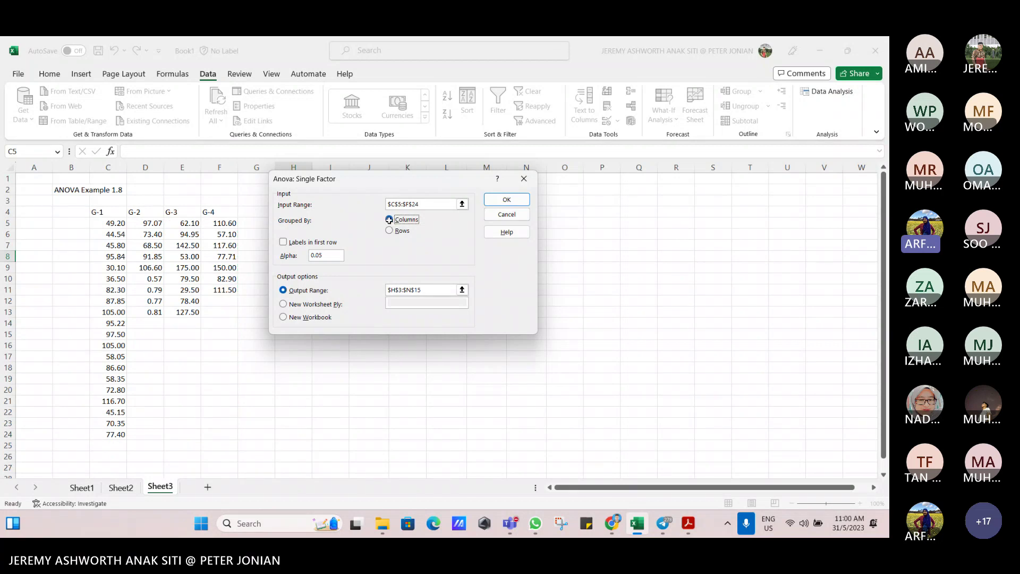
left_click(439, 287)
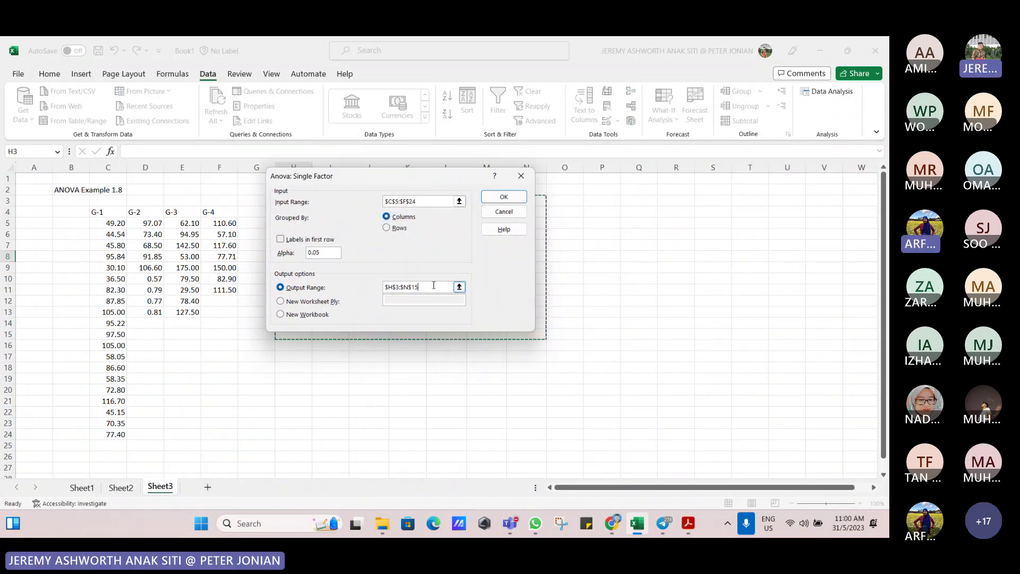
left_click(496, 197)
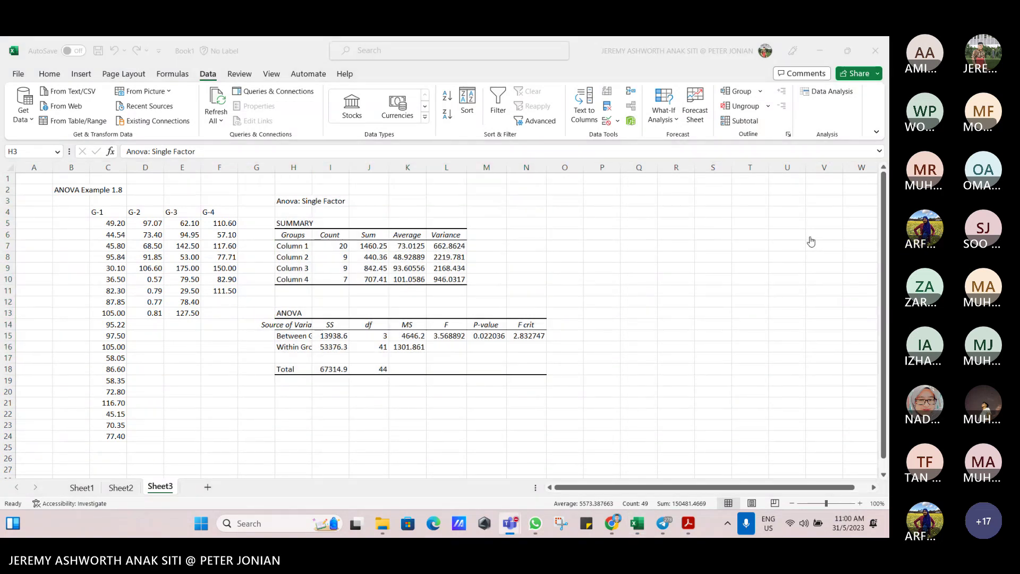
key("ctrl+shift+m")
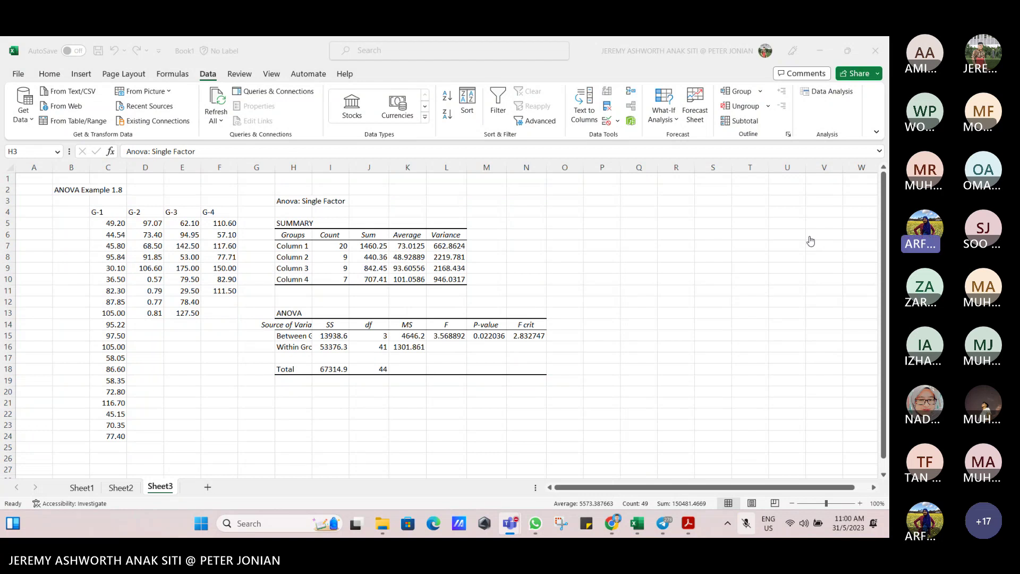
key("ctrl+shift+m")
key("ctrl+shift+m")
key("ctrl+shift+m")
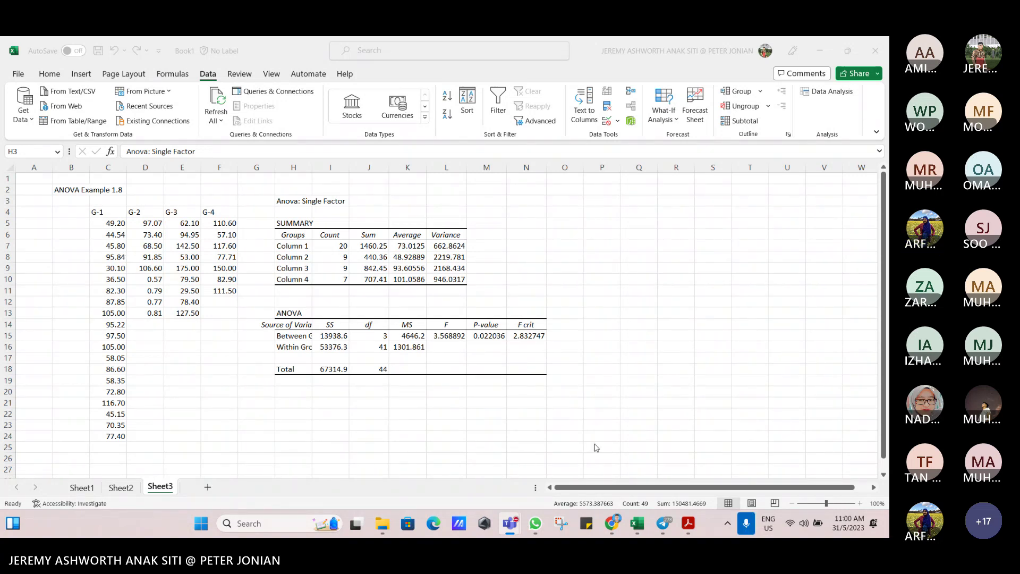
left_click(307, 257)
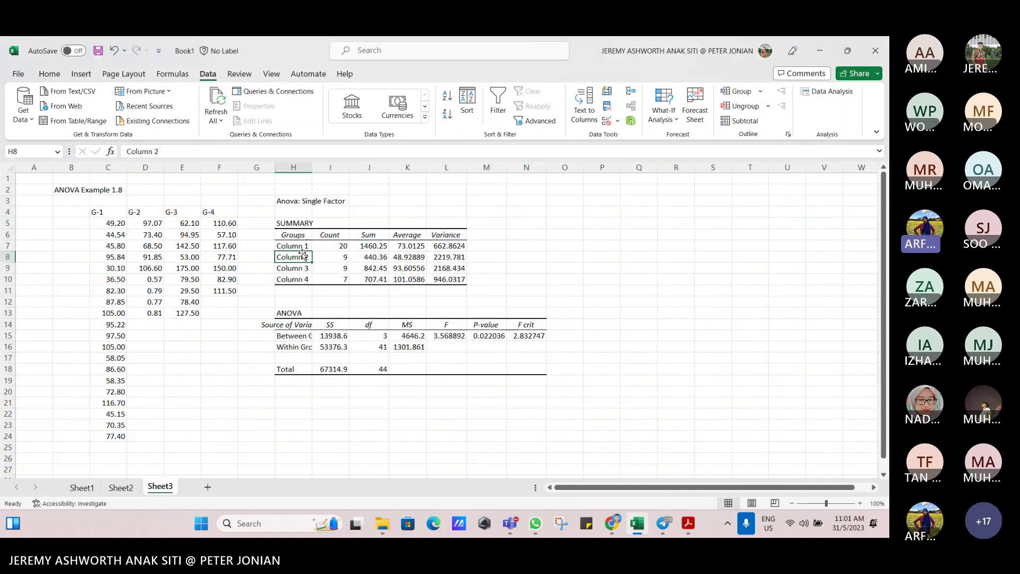
left_click(298, 239)
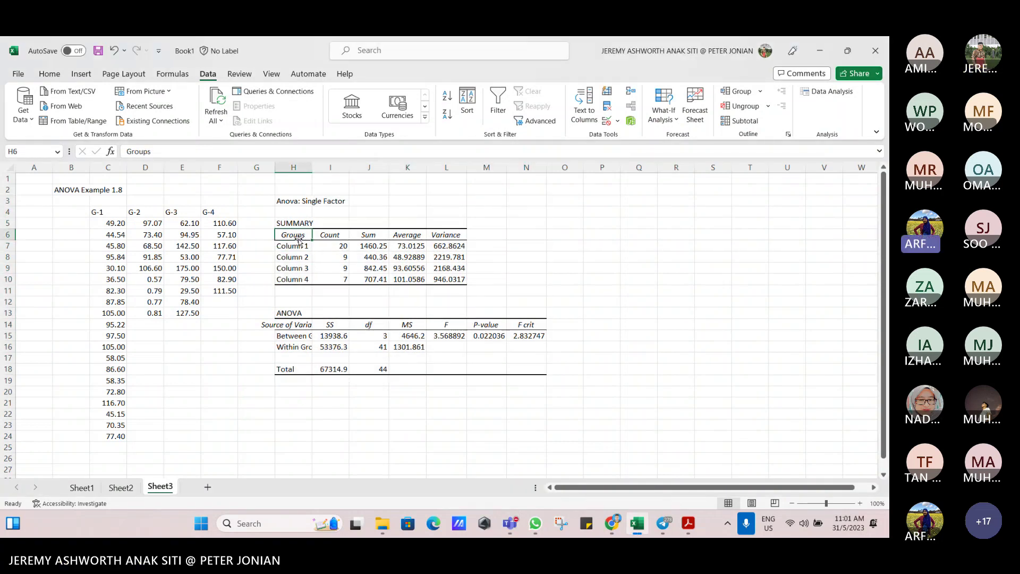
- Widen column H to fit its labels and display the ANOVA table's F value in L15 with four decimal places
left_click_drag(312, 167, 350, 166)
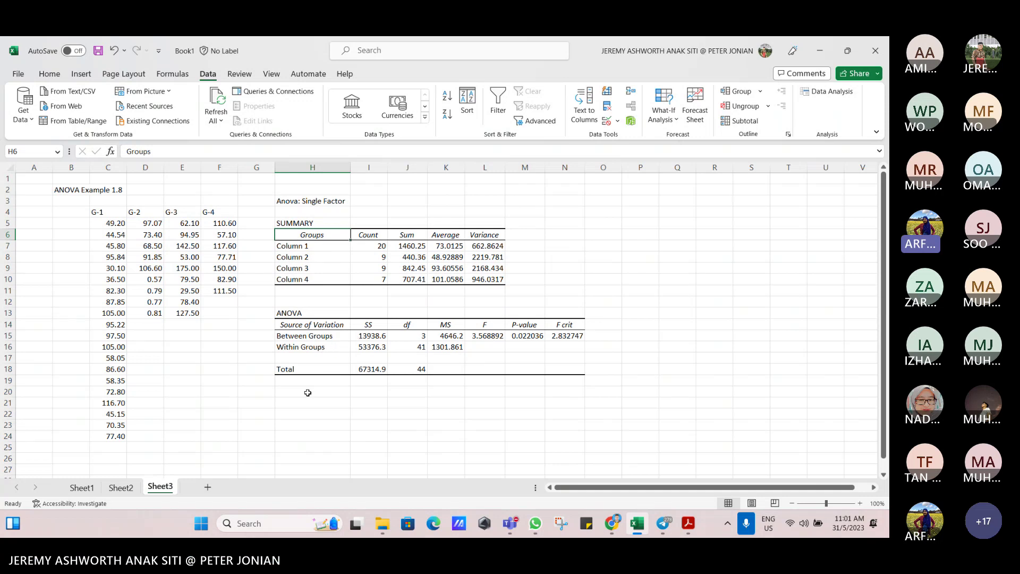
left_click(305, 392)
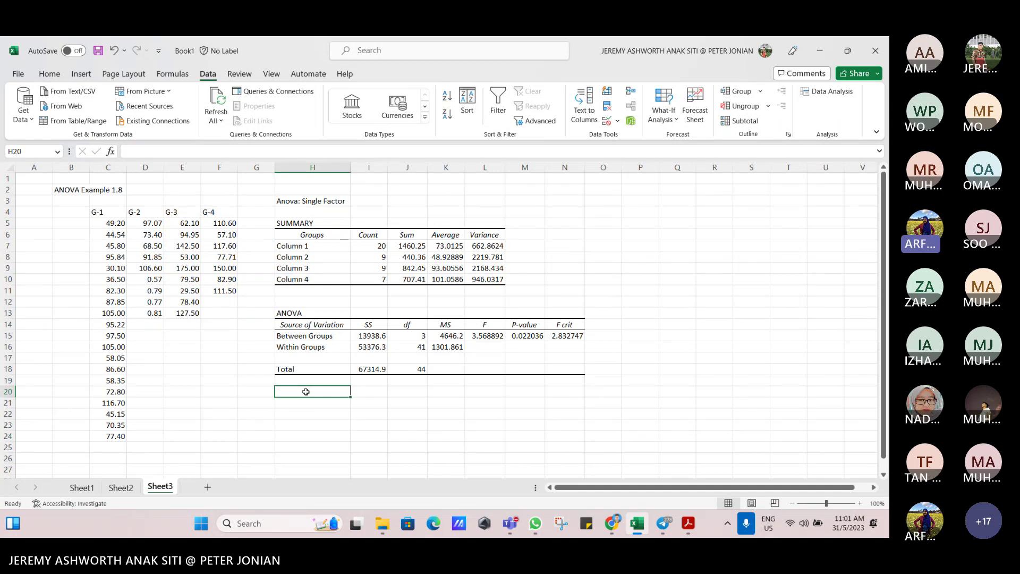
left_click(487, 337)
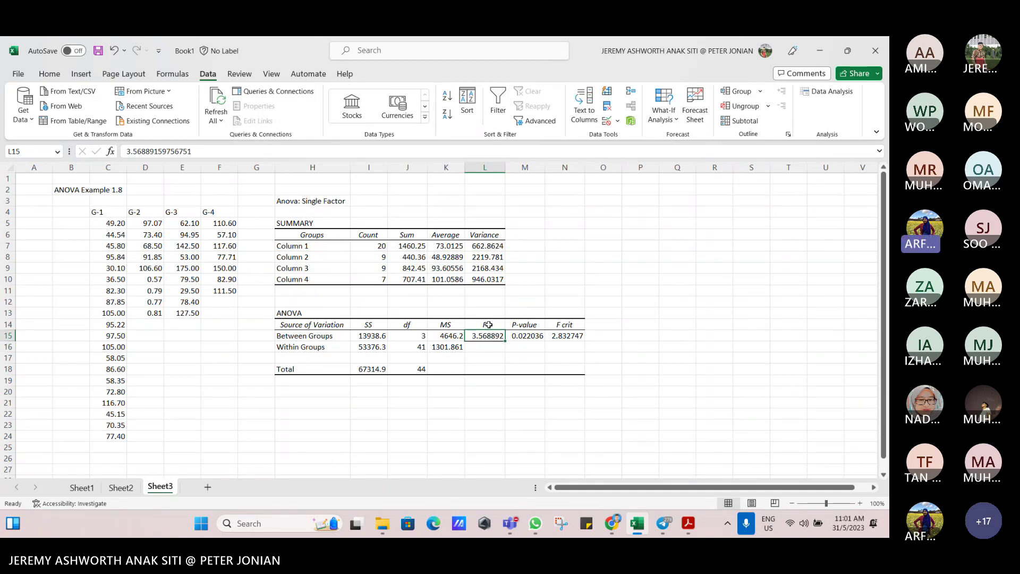
left_click(49, 74)
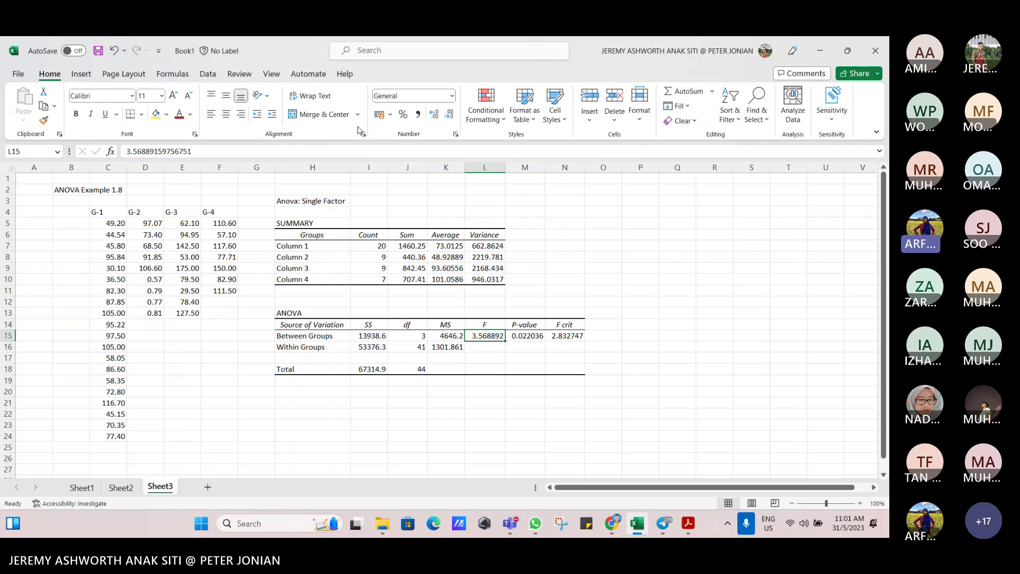
left_click(434, 114)
left_click(449, 116)
left_click(449, 115)
left_click(449, 116)
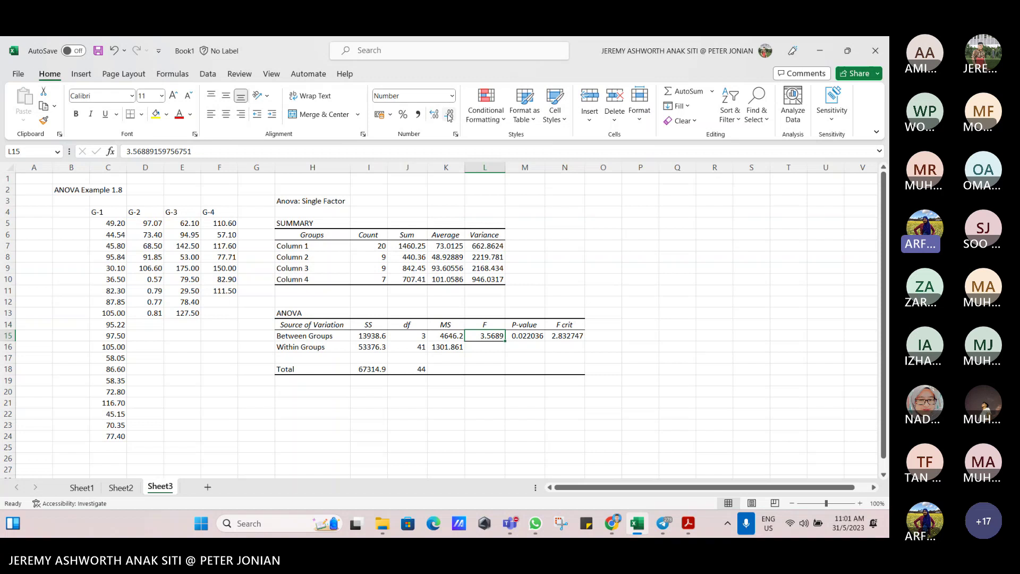
- Highlight the F value in L15 with a yellow fill
left_click(528, 335)
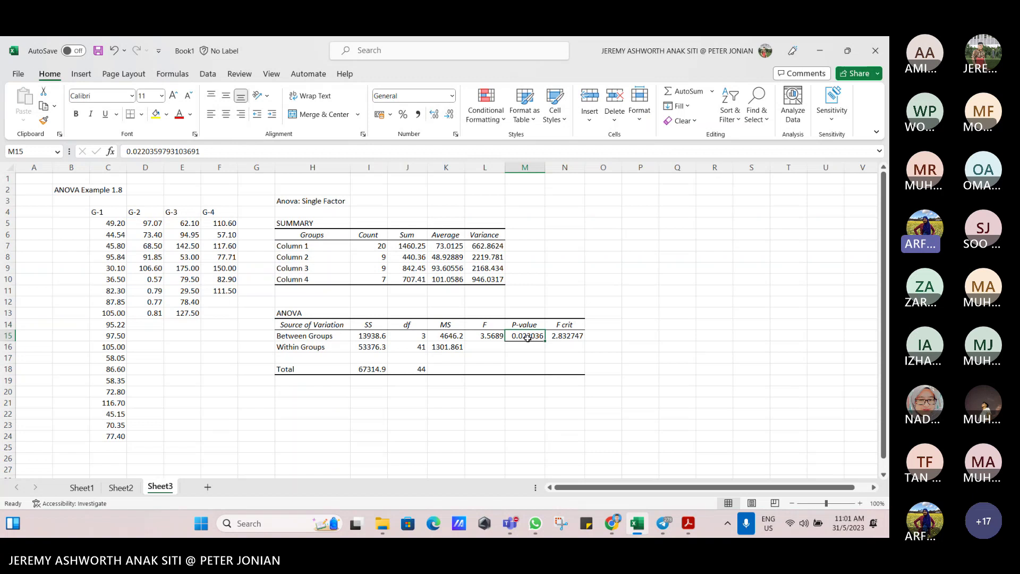
left_click(492, 326)
left_click(488, 336)
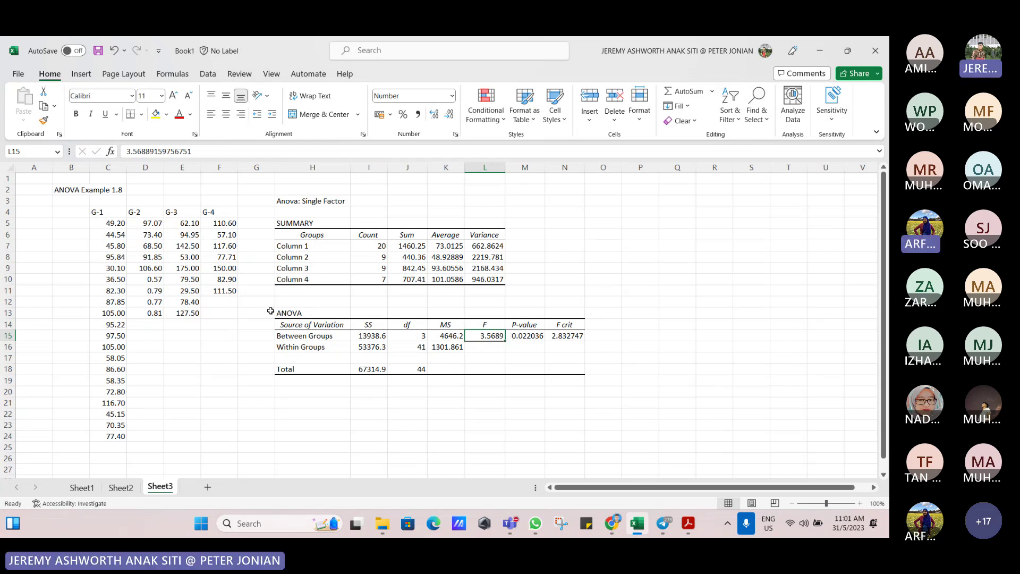
left_click(157, 115)
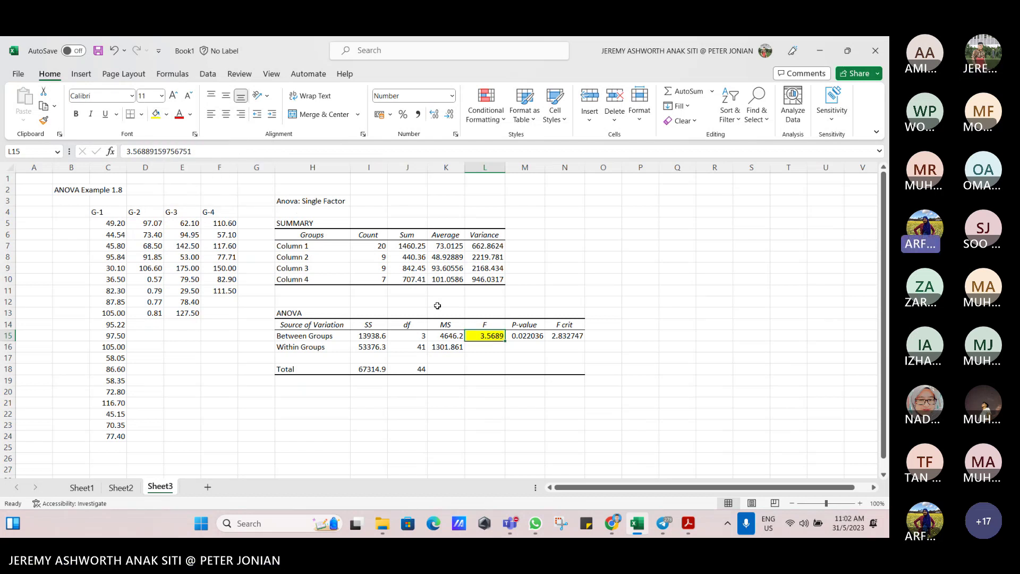
- Display the P-value in M15 with four decimal places
left_click(528, 339)
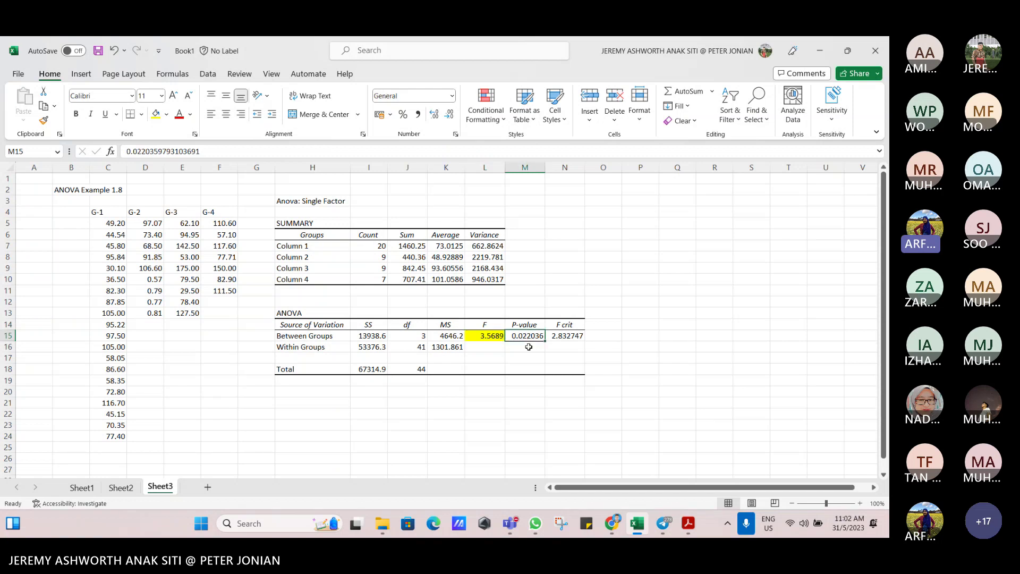
left_click(434, 115)
left_click(450, 116)
left_click(451, 116)
left_click(451, 116)
- Display the F crit value in N15 with four decimal places
left_click(568, 338)
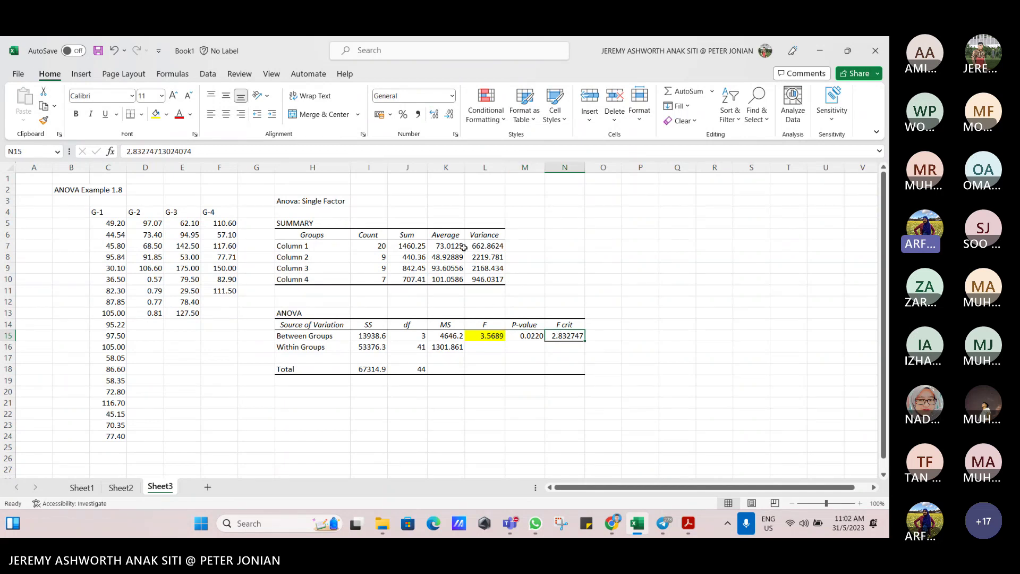
left_click(432, 115)
left_click(449, 115)
left_click(448, 116)
left_click(448, 116)
left_click(454, 348)
left_click(524, 335)
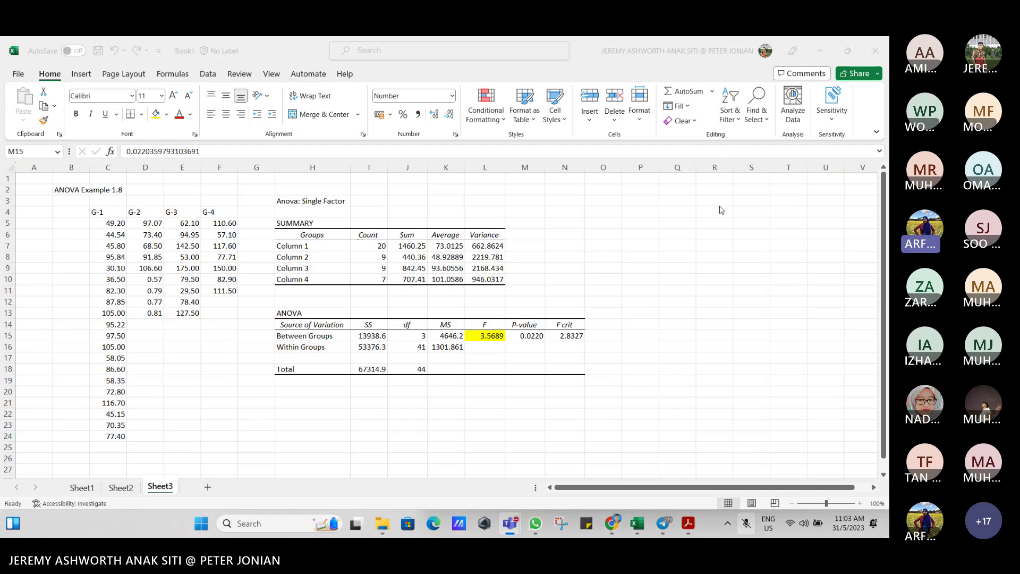
left_click(713, 210)
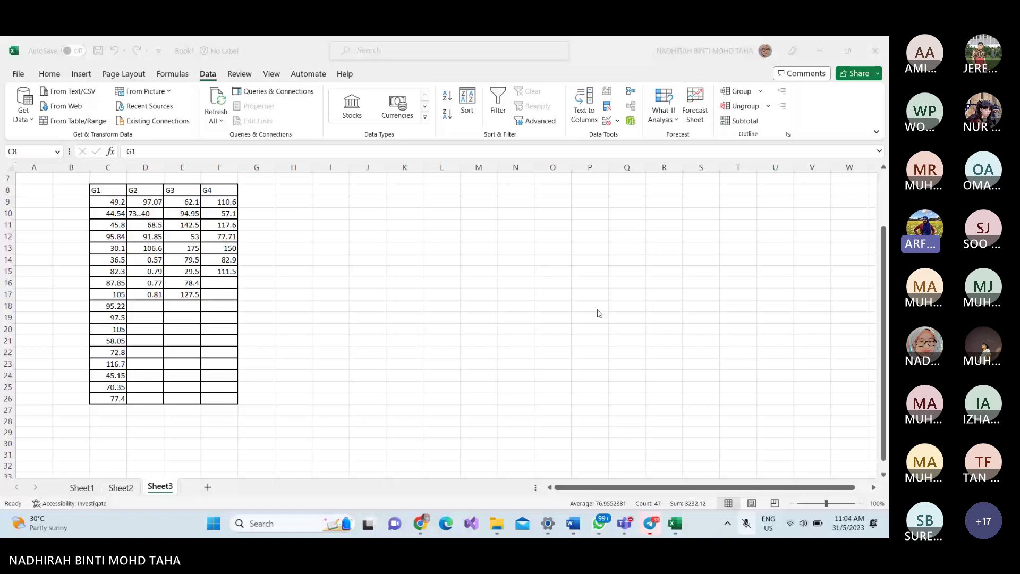
left_click(818, 110)
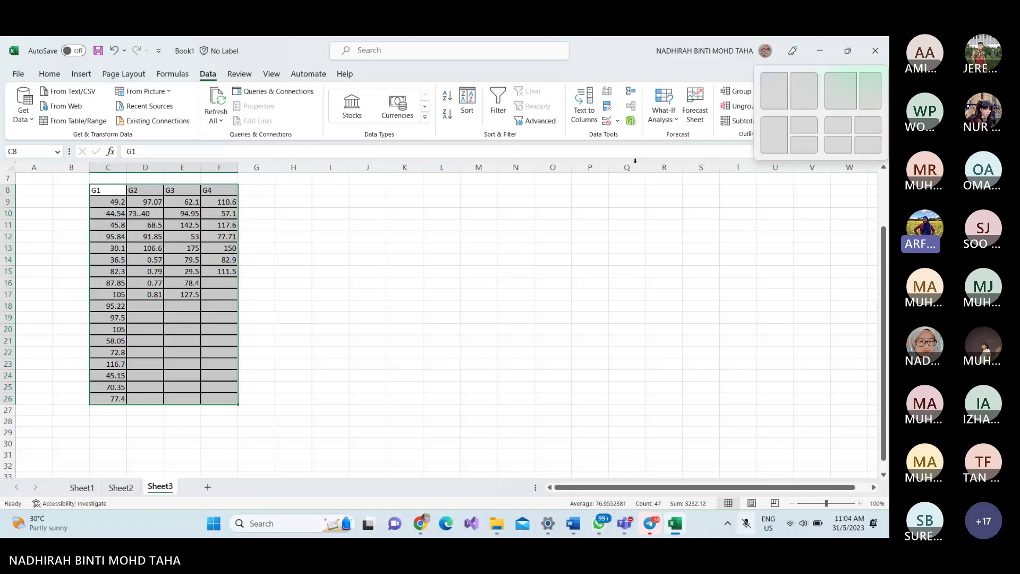
- Enable the Analysis ToolPak add-in through the Excel add-in options
left_click(18, 74)
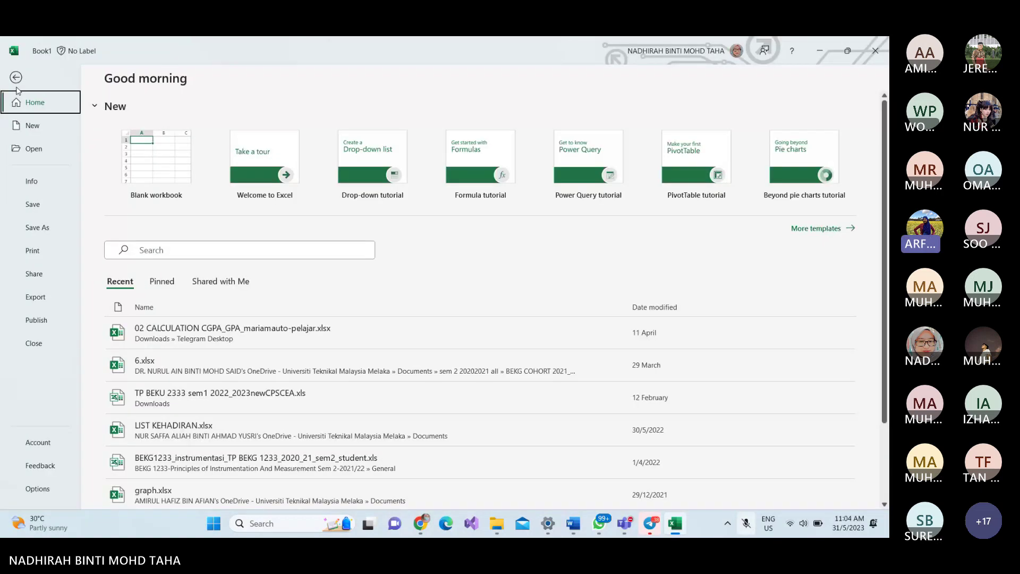
left_click(16, 77)
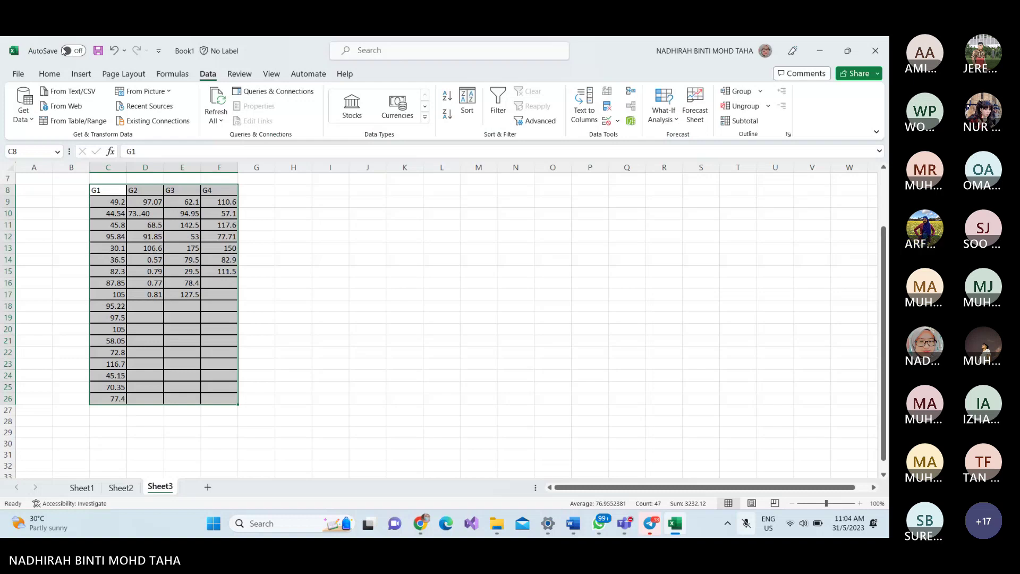
left_click(19, 74)
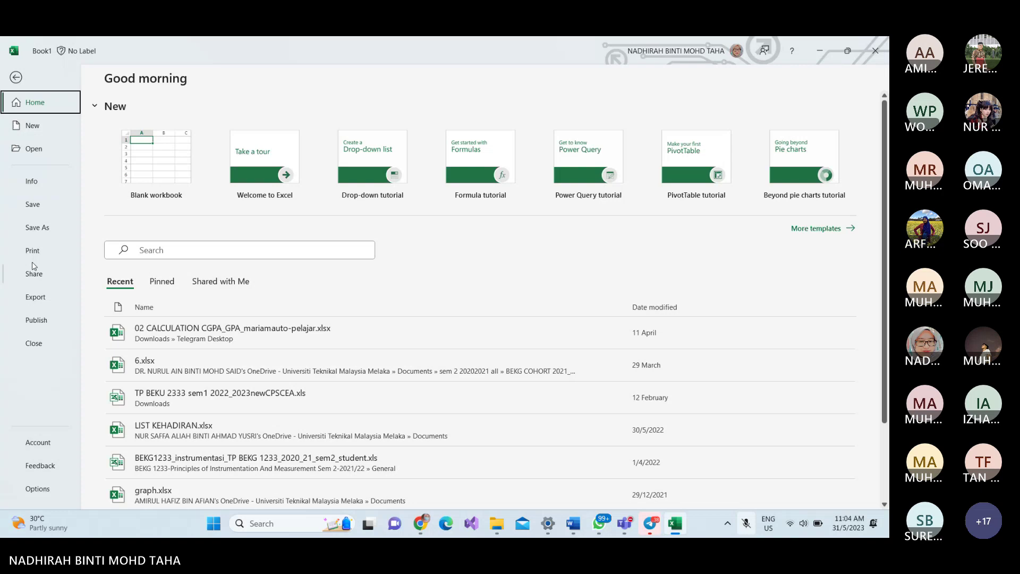
key("Escape")
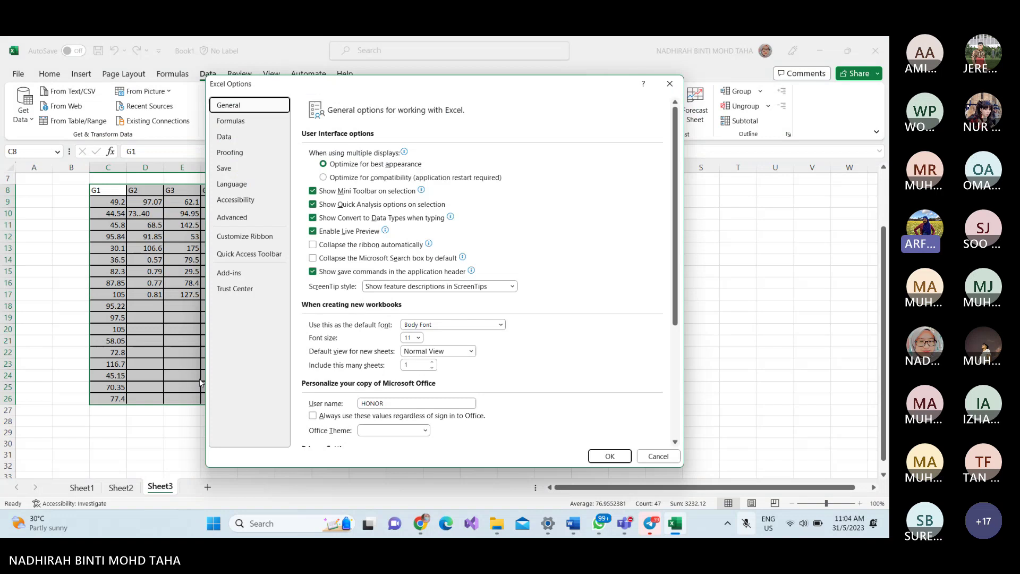
scroll(324, 335, "down", 3)
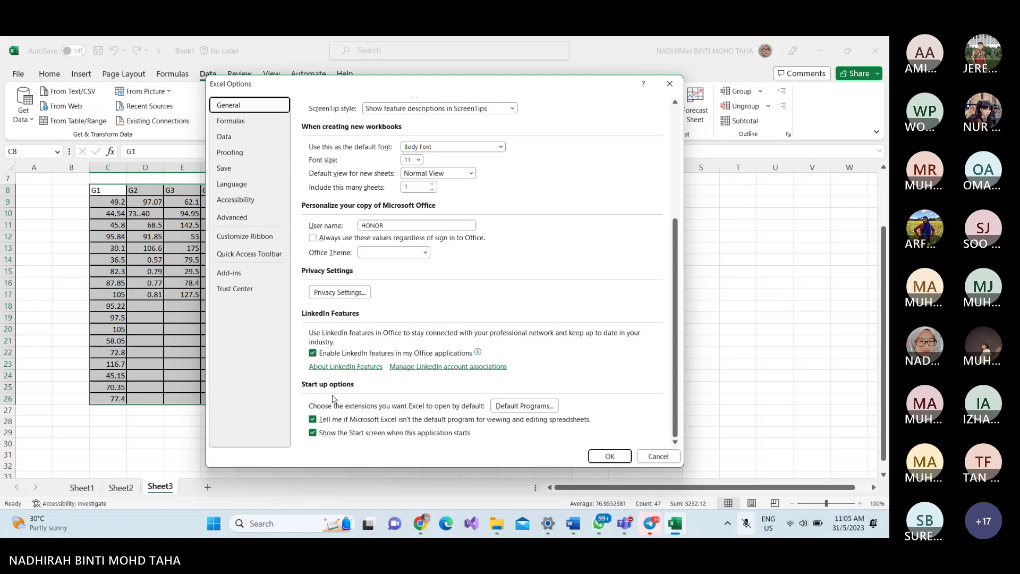
left_click(234, 273)
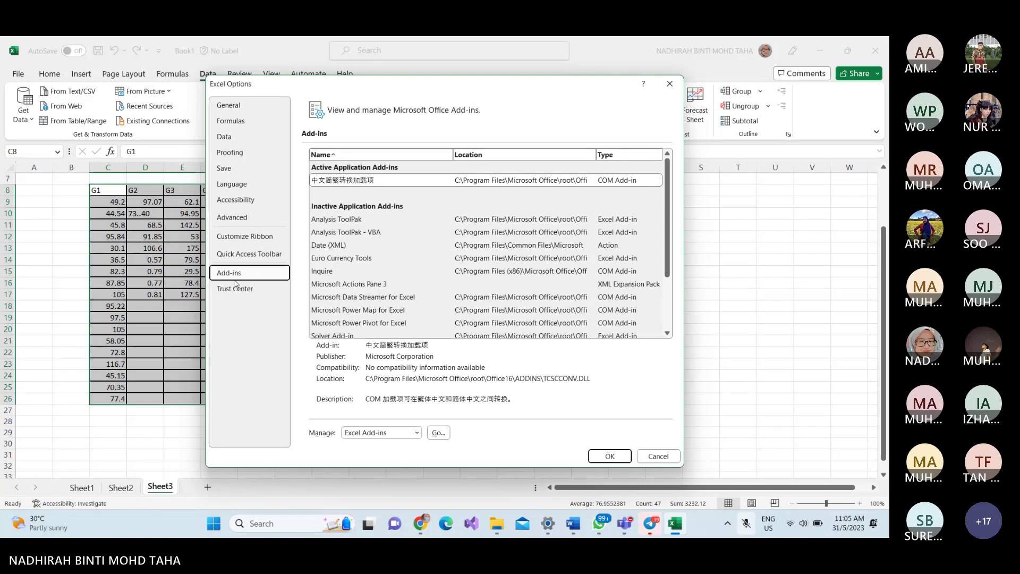
scroll(371, 297, "down", 2)
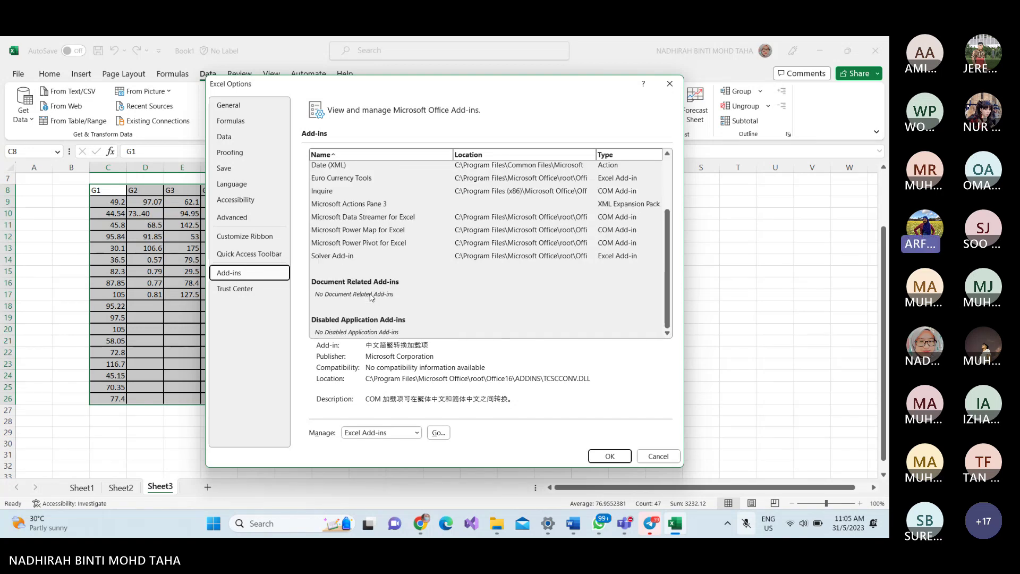
left_click(438, 433)
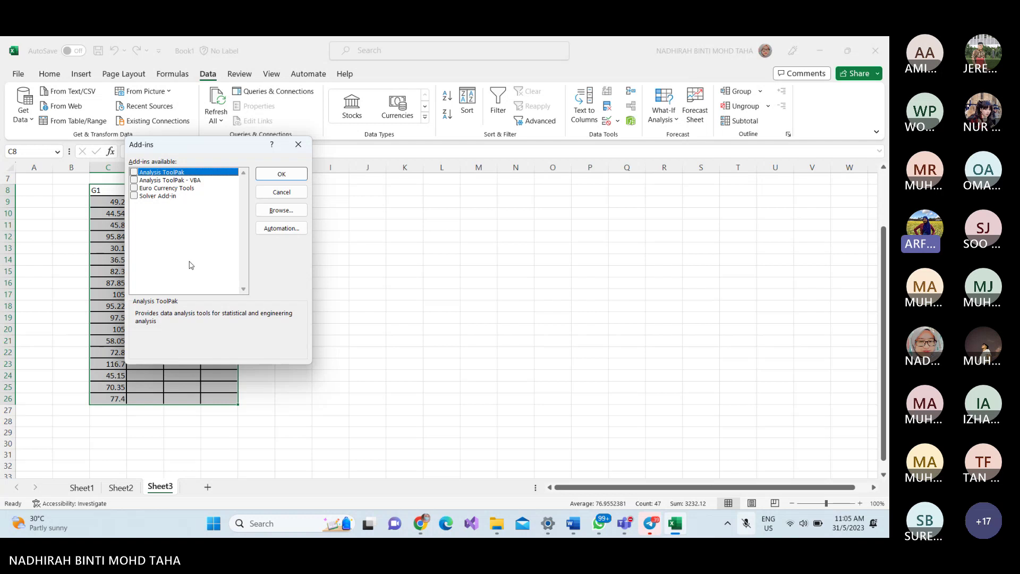
left_click(134, 172)
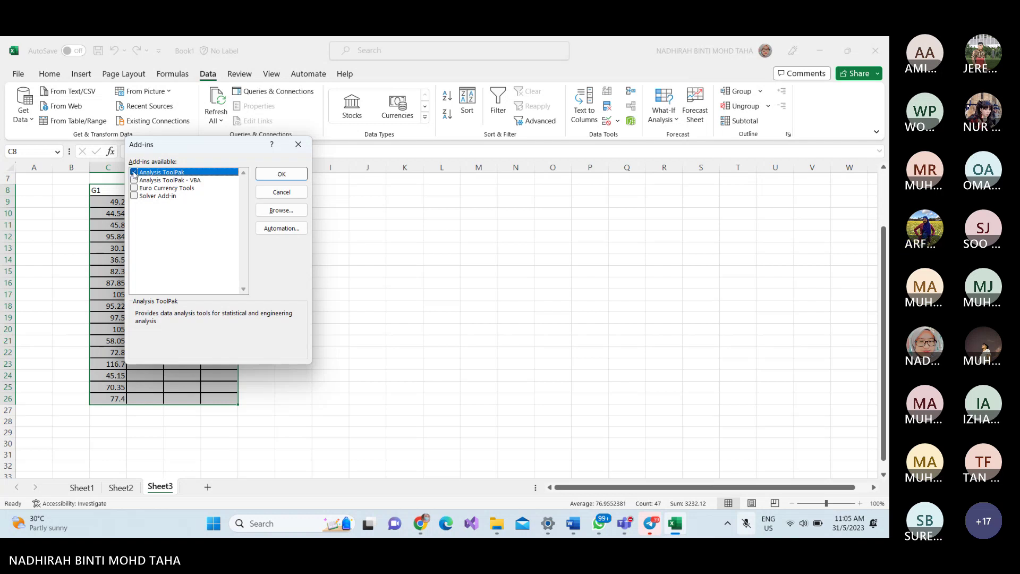
left_click(282, 173)
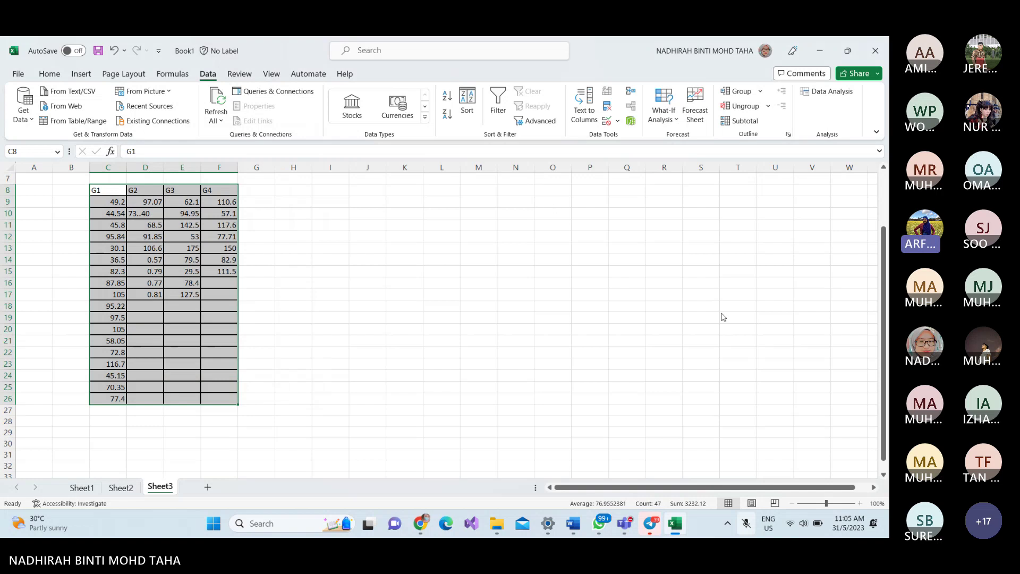
left_click(818, 318)
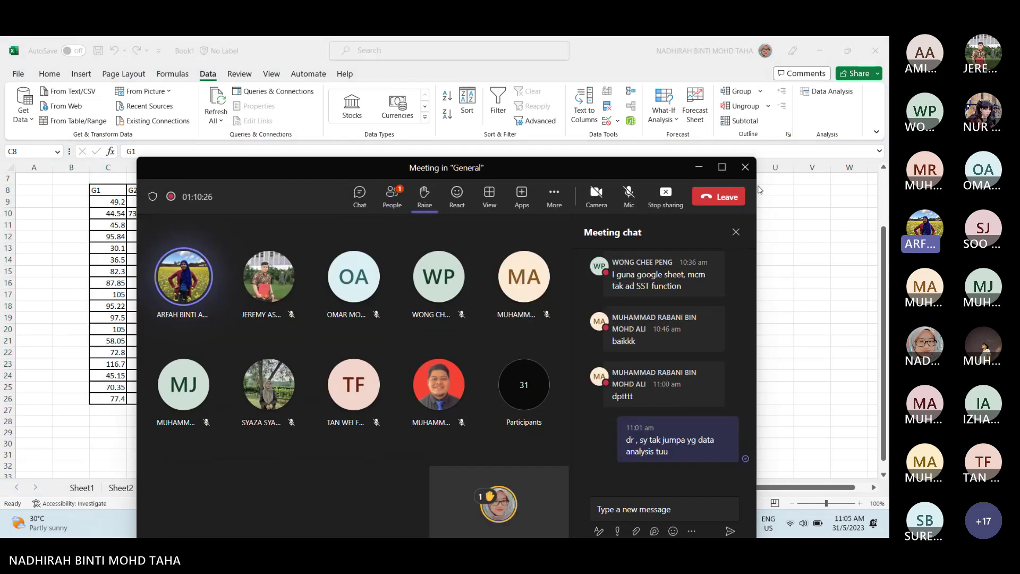
left_click(714, 167)
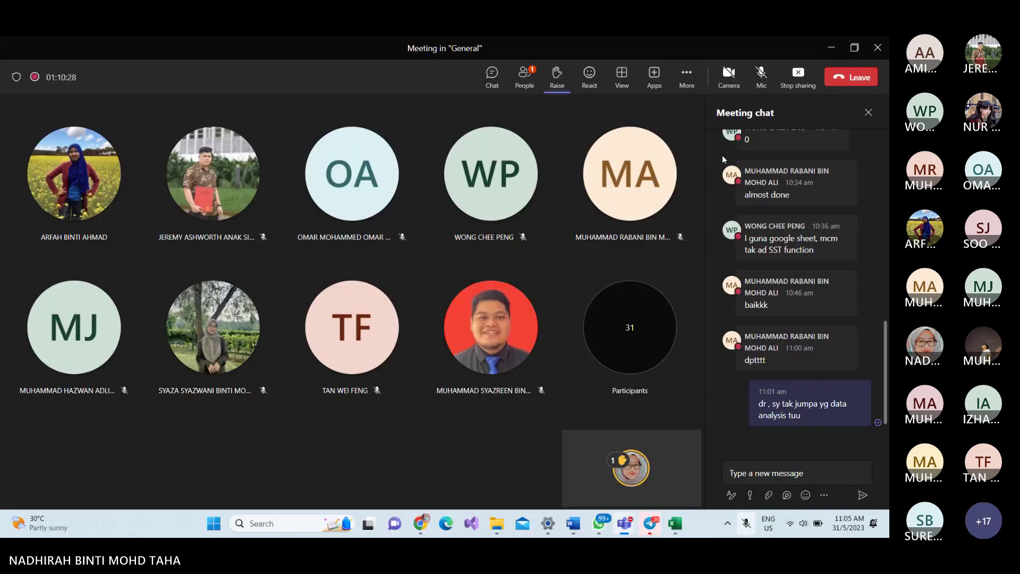
left_click(852, 51)
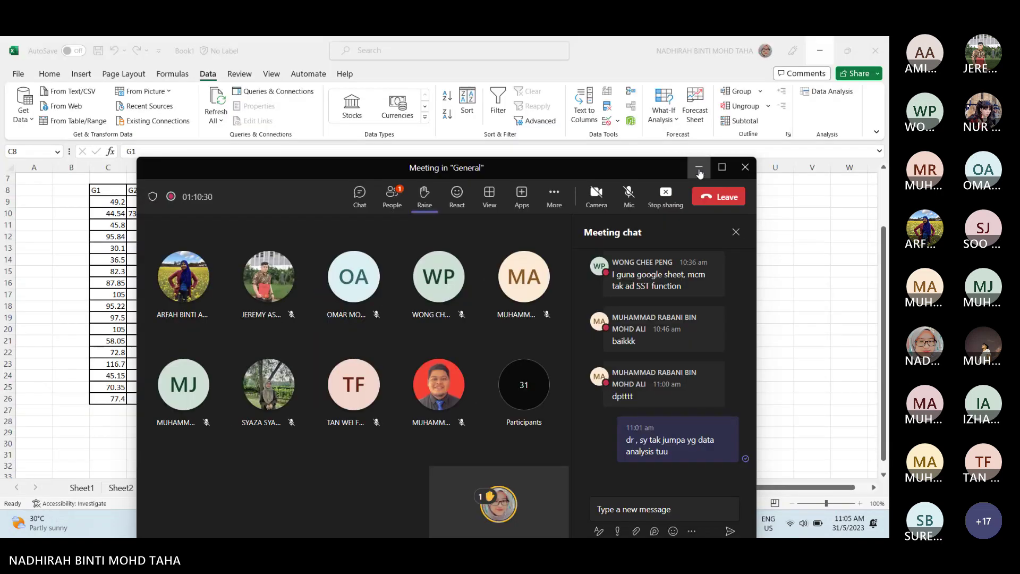
left_click(699, 167)
- Try to run a single-factor ANOVA on C9:F25, grouped by columns at alpha 0.05, with output to a new worksheet
left_click(829, 92)
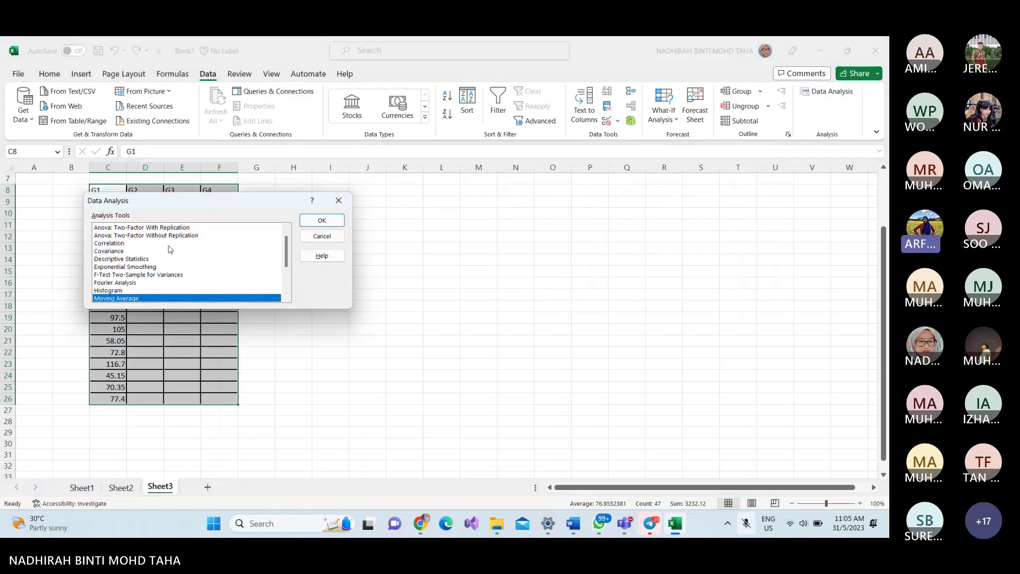
left_click(119, 228)
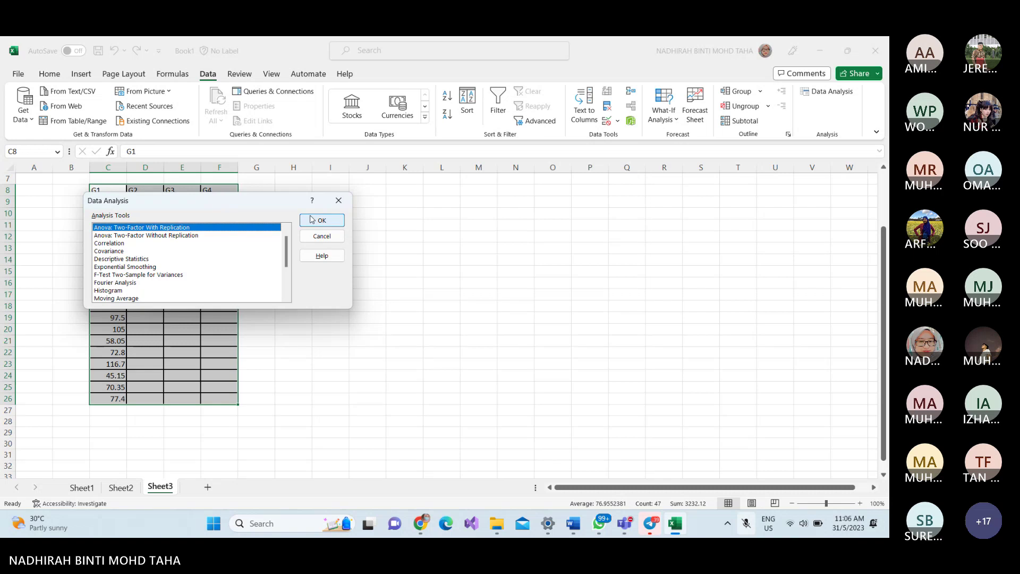
scroll(277, 236, "up", 1)
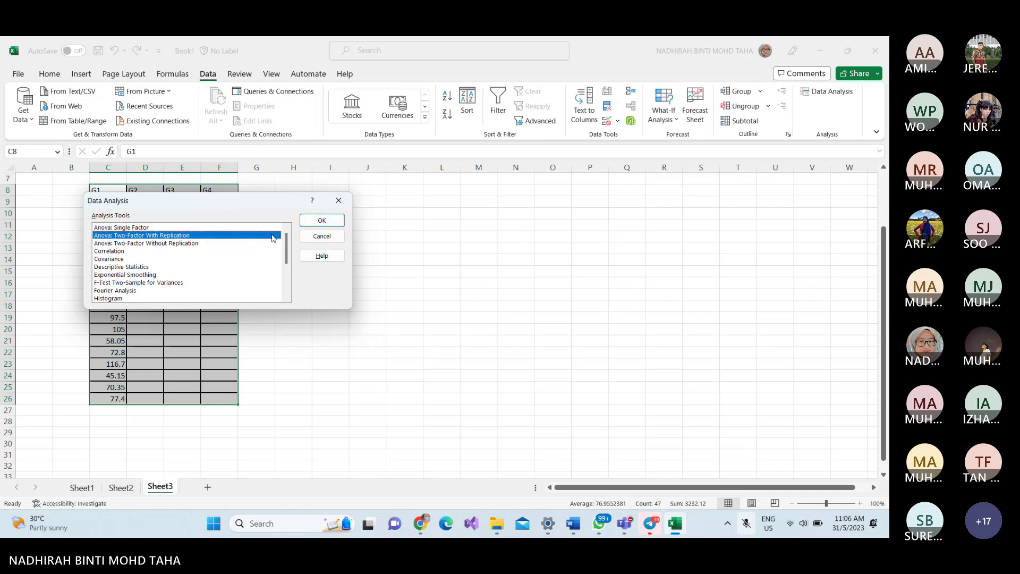
left_click(194, 228)
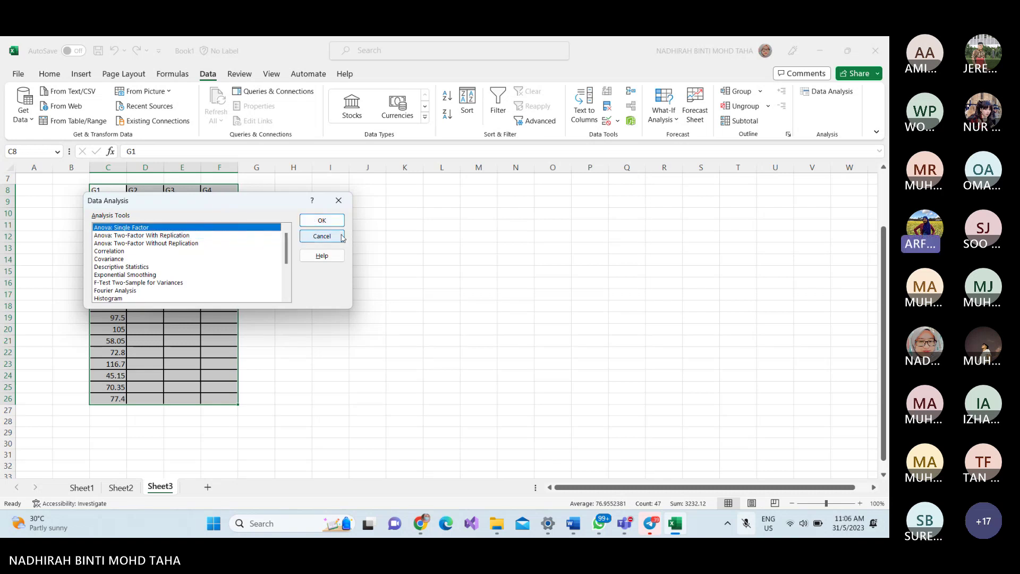
left_click(334, 220)
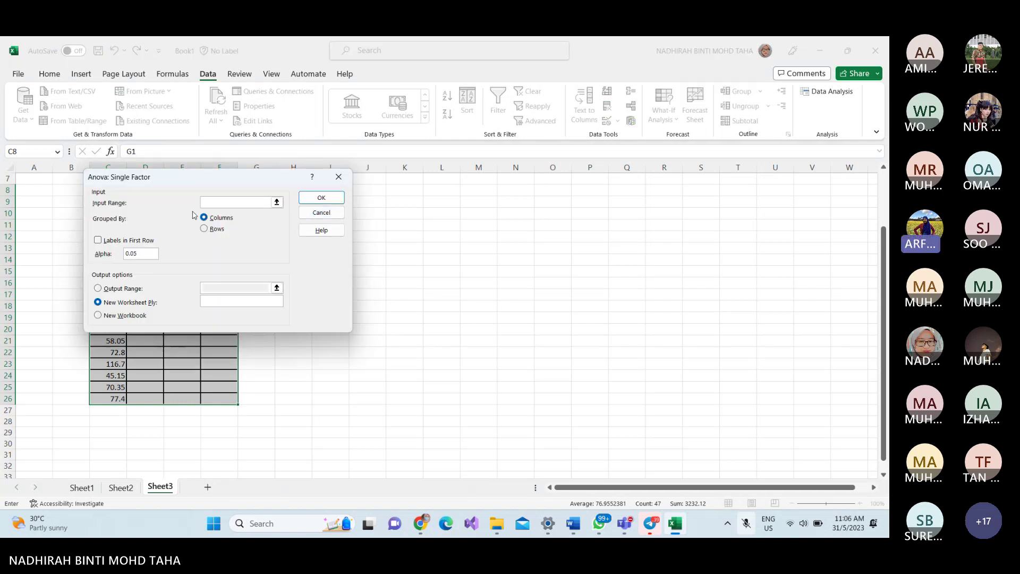
left_click_drag(207, 173, 379, 205)
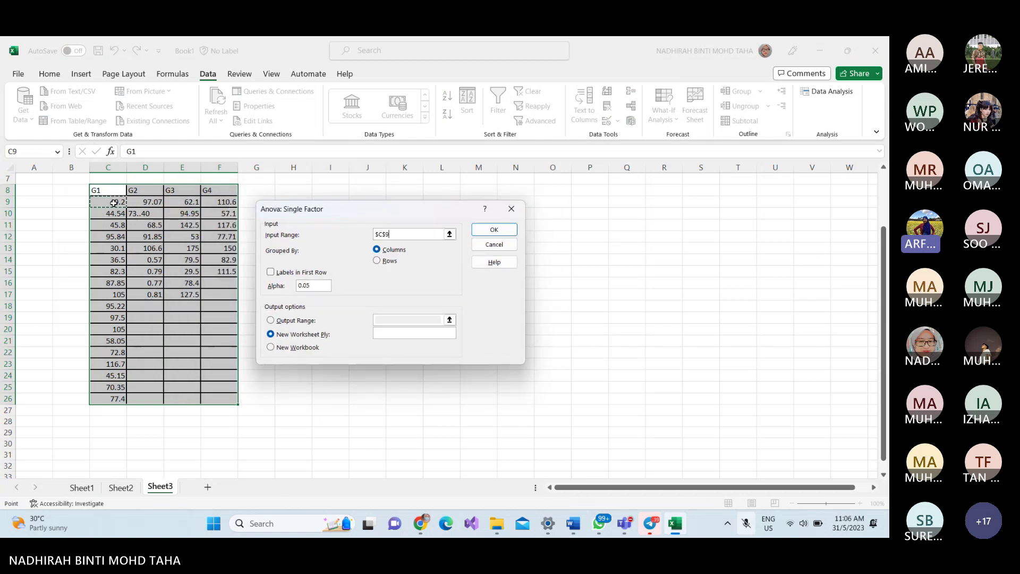
left_click_drag(114, 203, 205, 390)
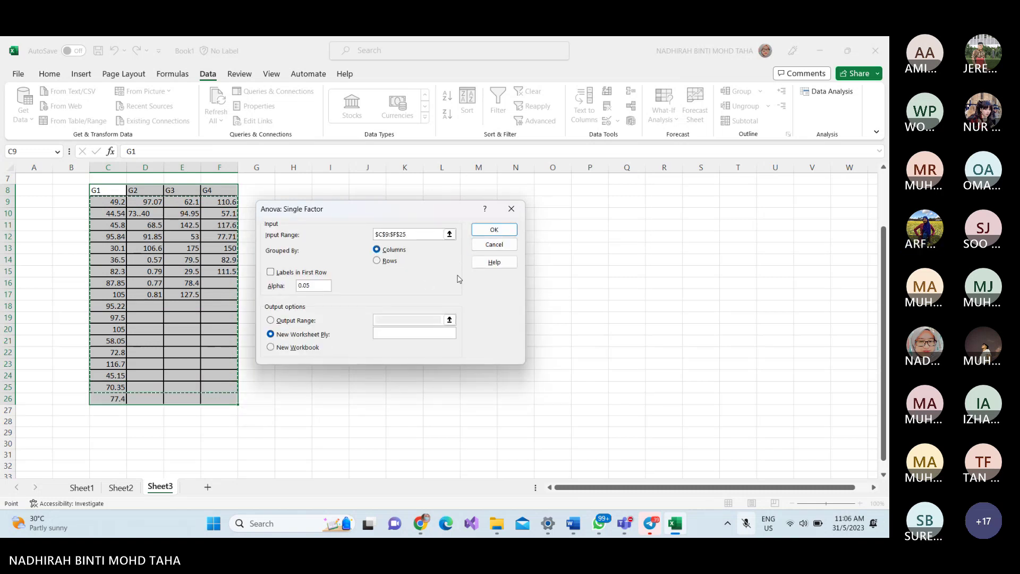
left_click(507, 232)
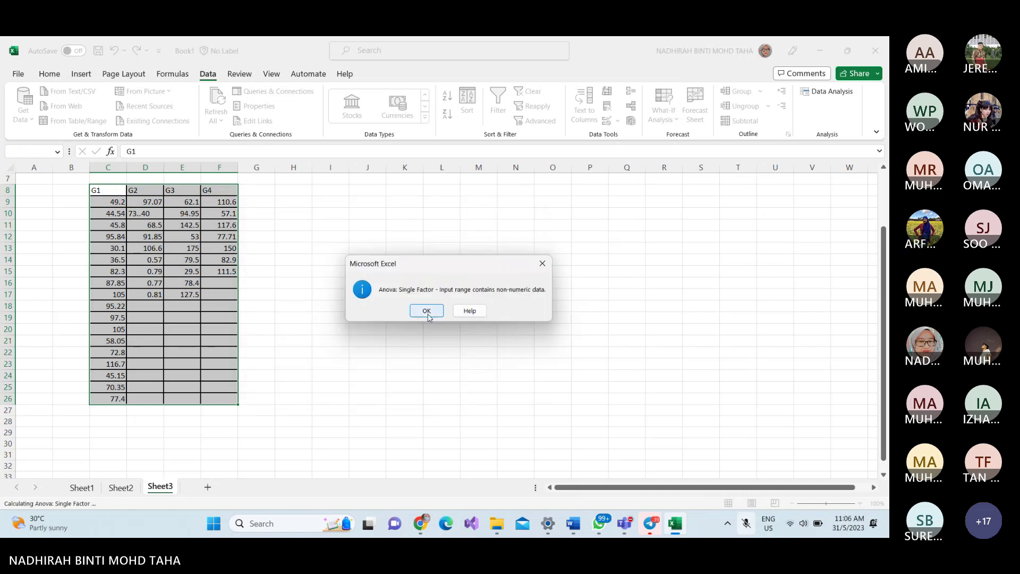
left_click(427, 311)
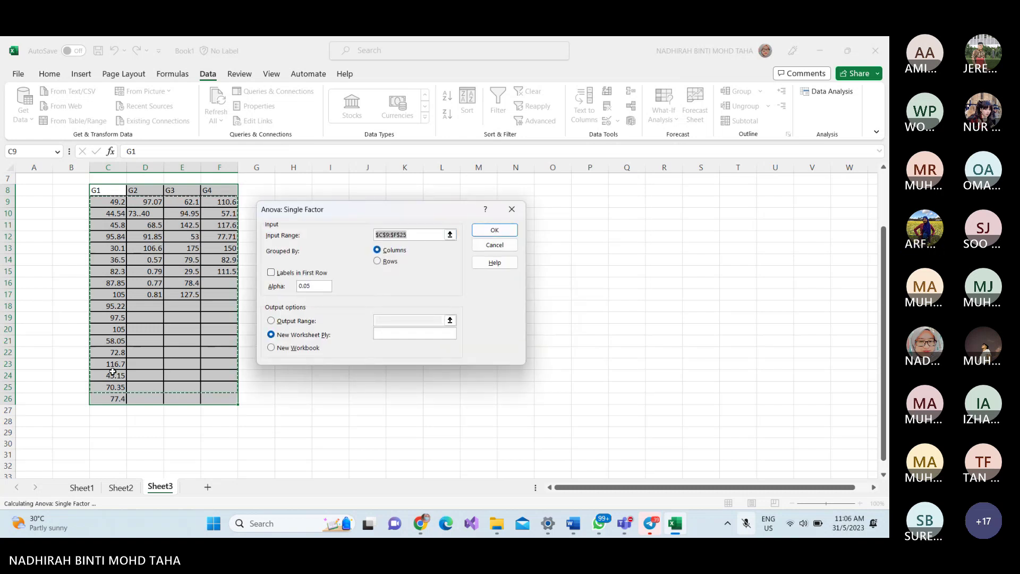
- Set the input range of the single-factor Anova to cells C9:F26
left_click(106, 188)
left_click_drag(106, 189, 170, 401)
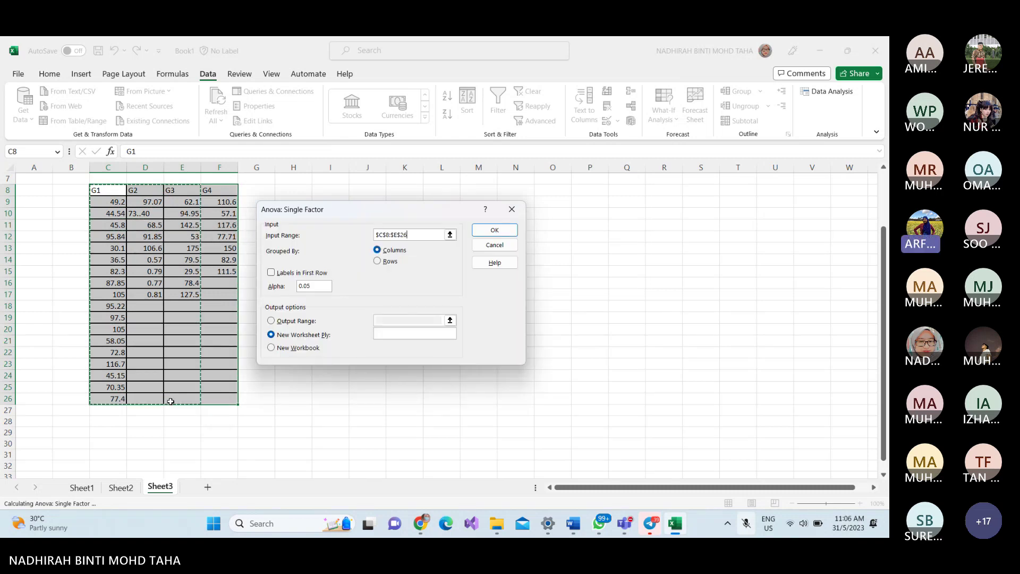
left_click(129, 212)
left_click_drag(109, 202, 202, 396)
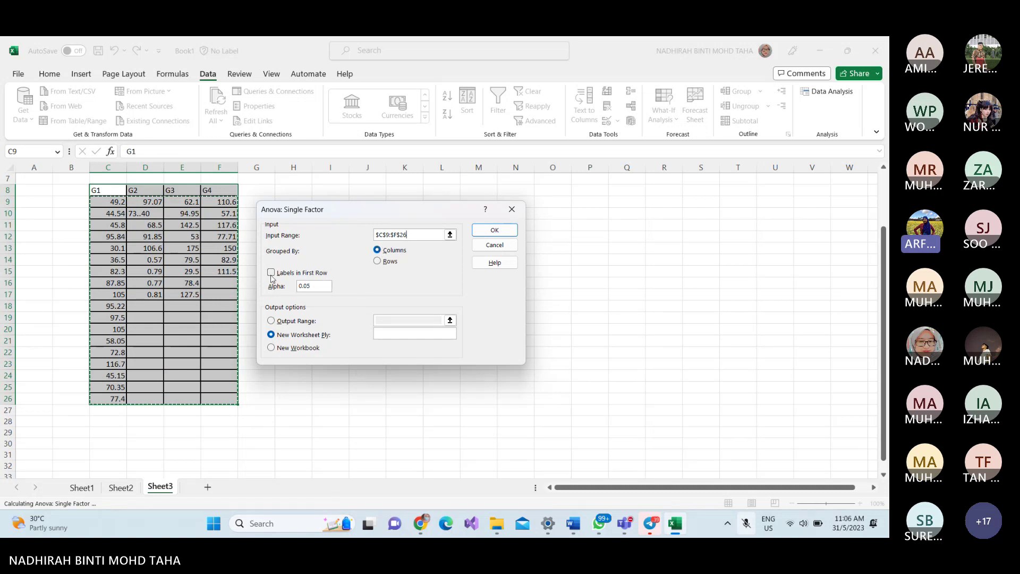
- Direct the Anova output to cell J11, try to run the analysis, and close the analysis dialogs
left_click(275, 322)
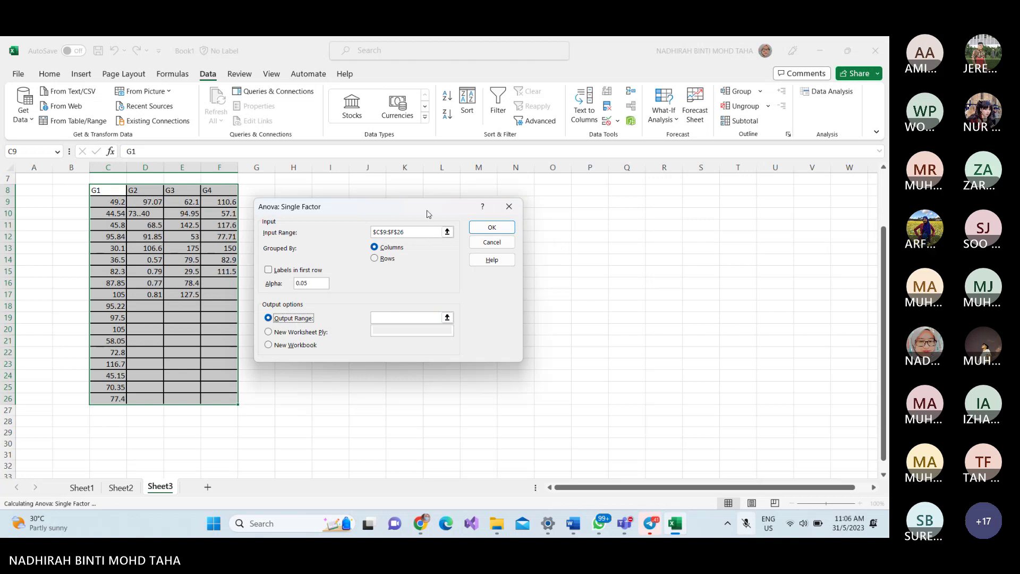
left_click_drag(426, 203, 442, 306)
left_click(417, 419)
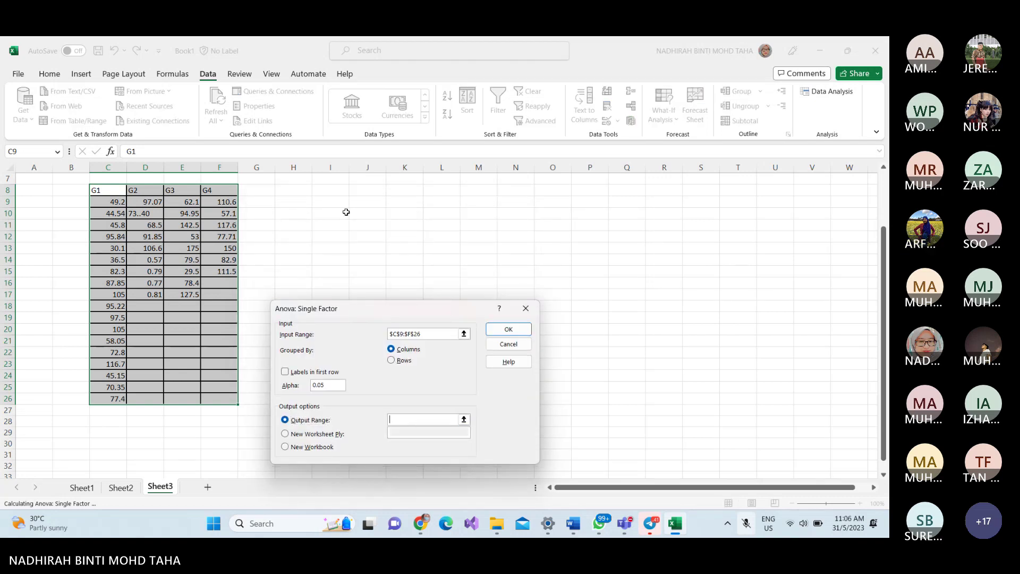
left_click(358, 228)
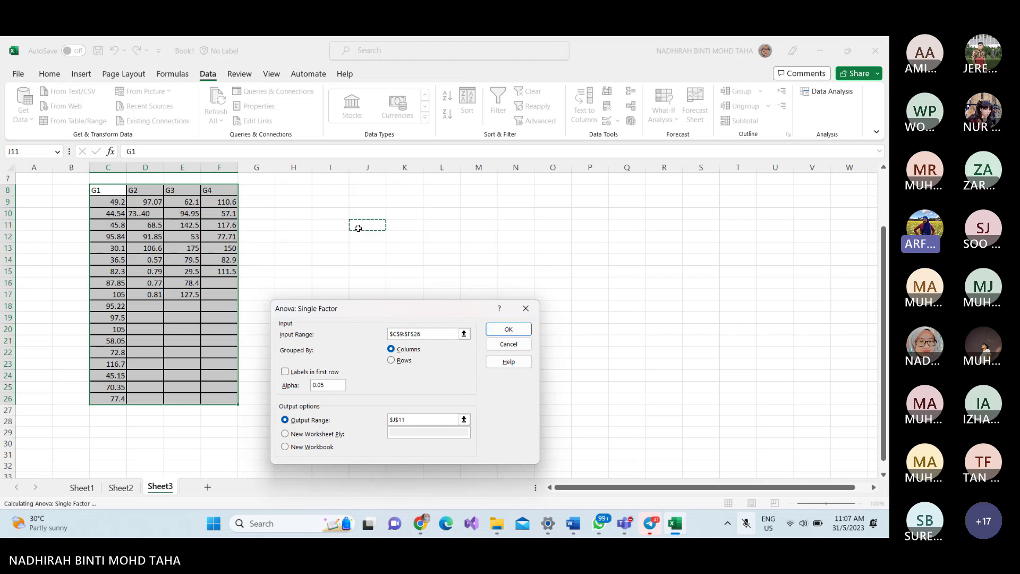
left_click(508, 330)
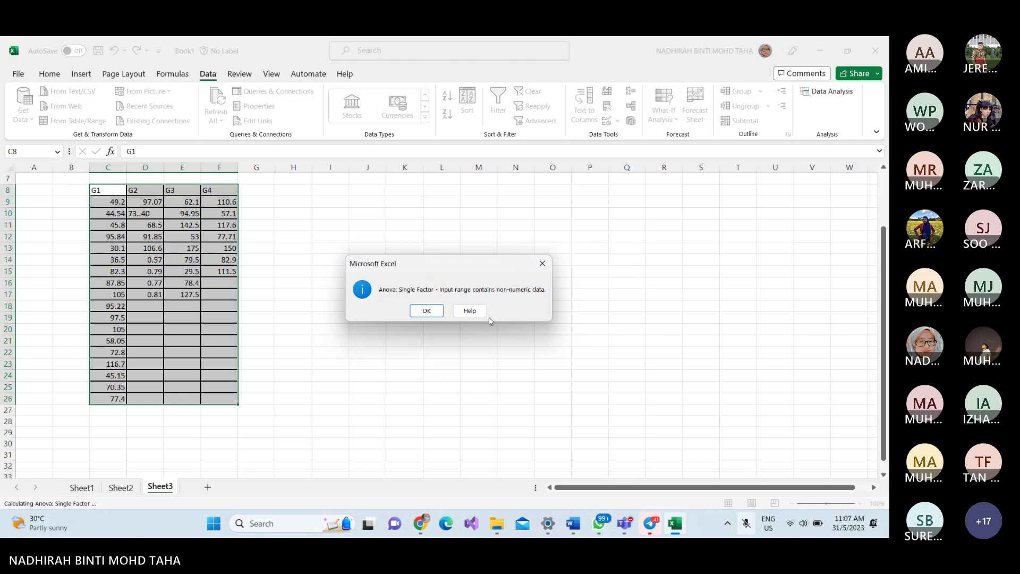
left_click(433, 312)
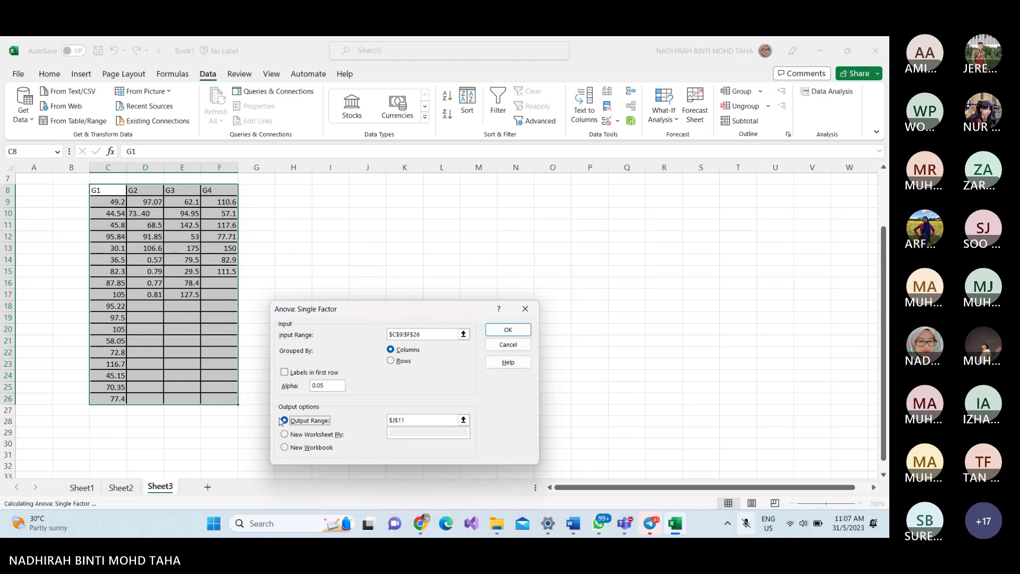
left_click(456, 334)
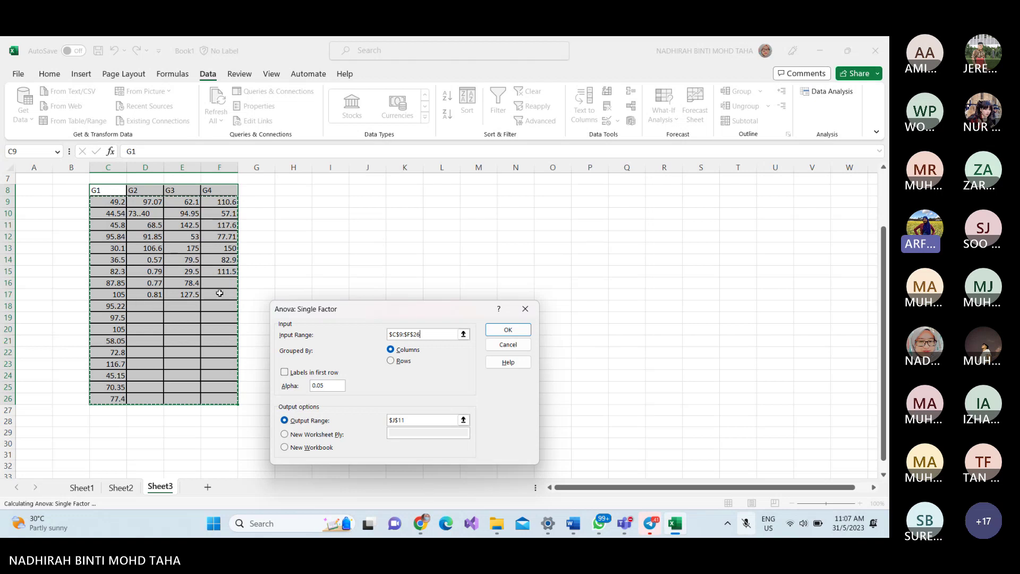
left_click(525, 309)
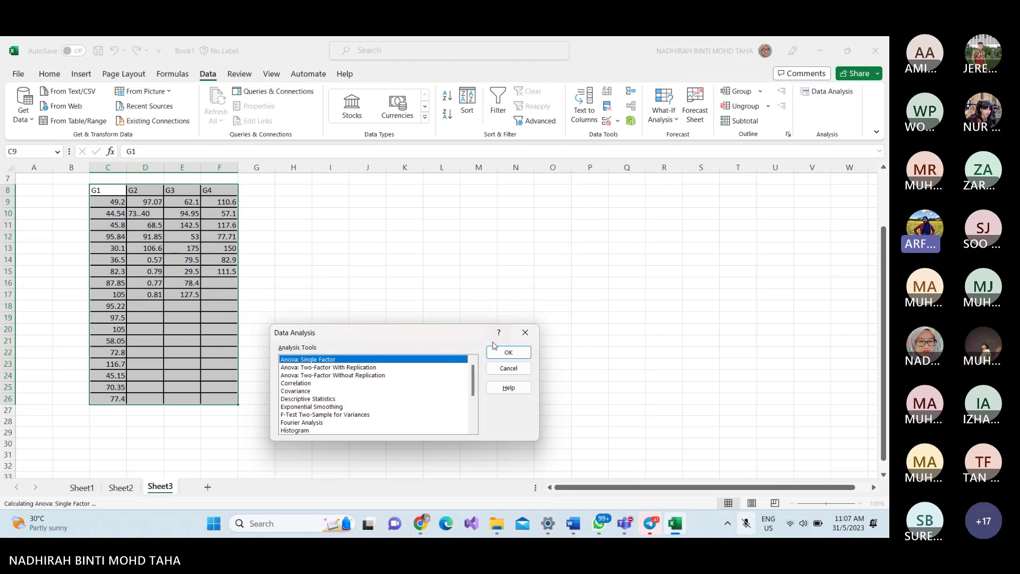
left_click(526, 333)
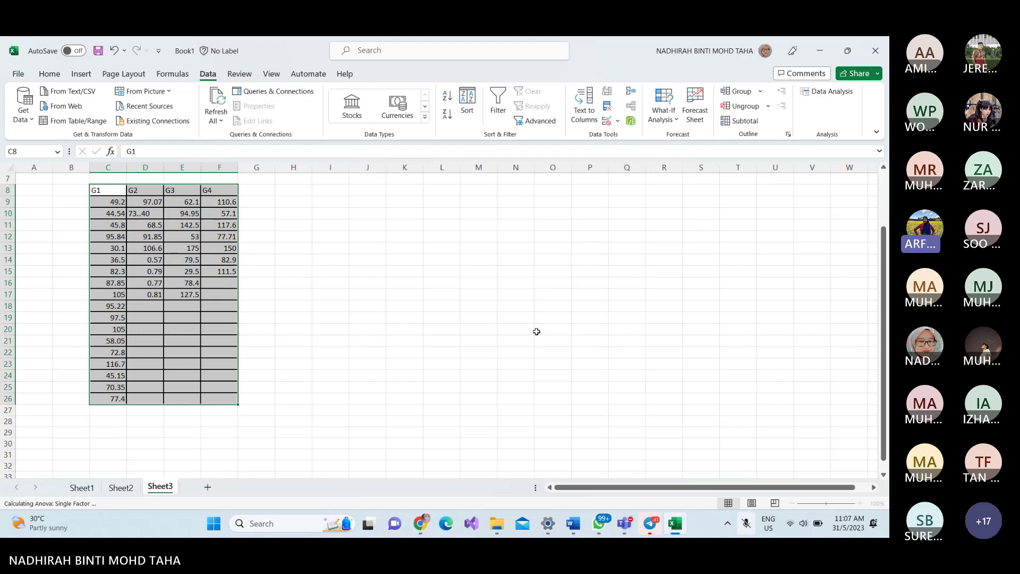
- Apply the Number format to the group data in cells C9:F26
left_click(107, 211)
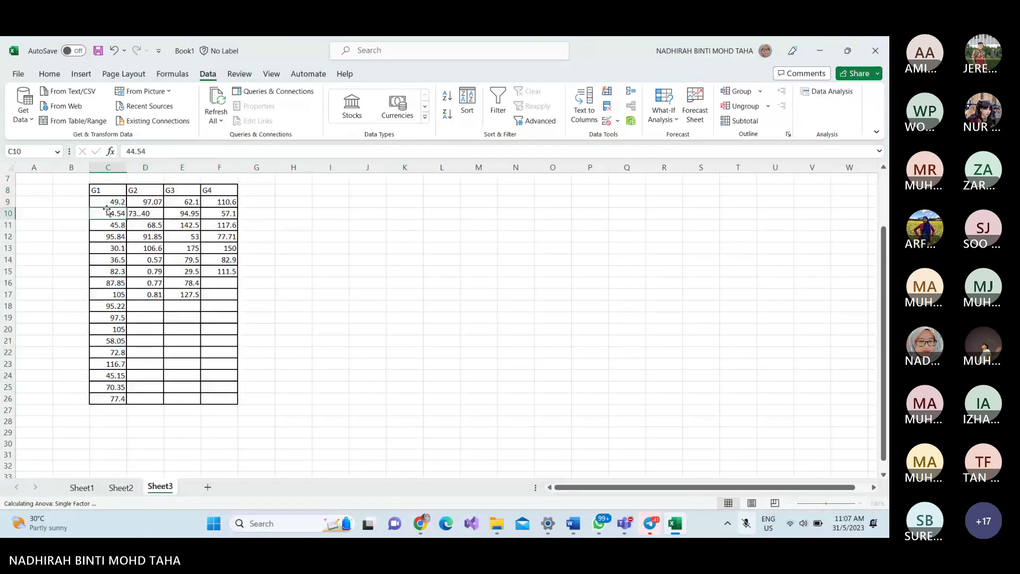
left_click_drag(108, 202, 223, 321)
left_click_drag(108, 202, 215, 403)
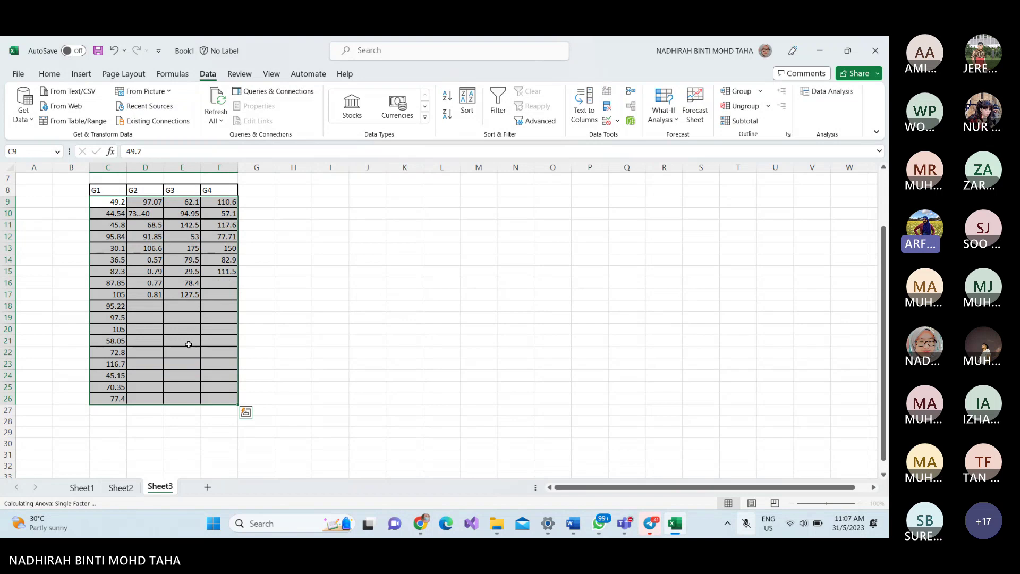
left_click(47, 74)
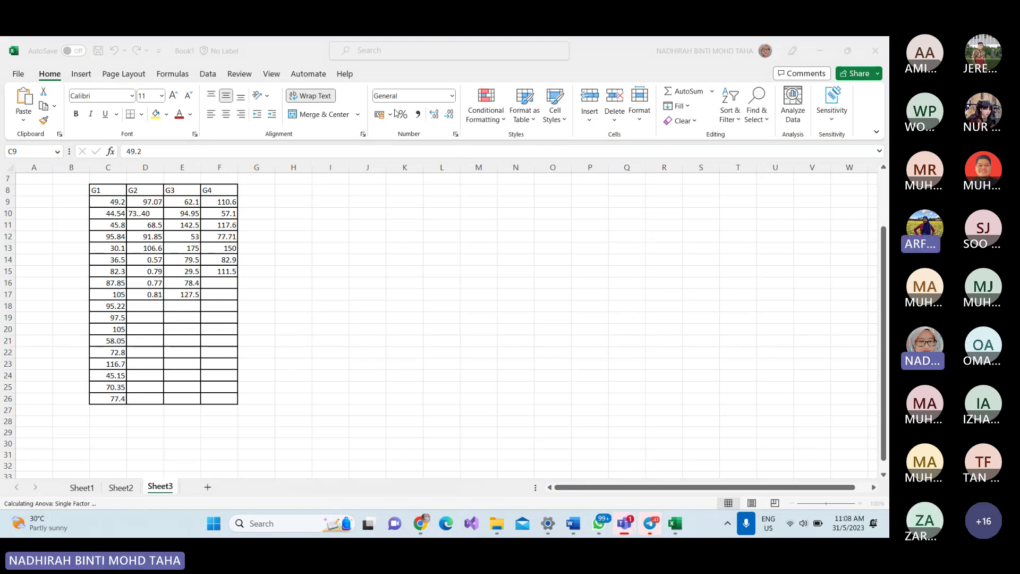
left_click(451, 96)
left_click(420, 145)
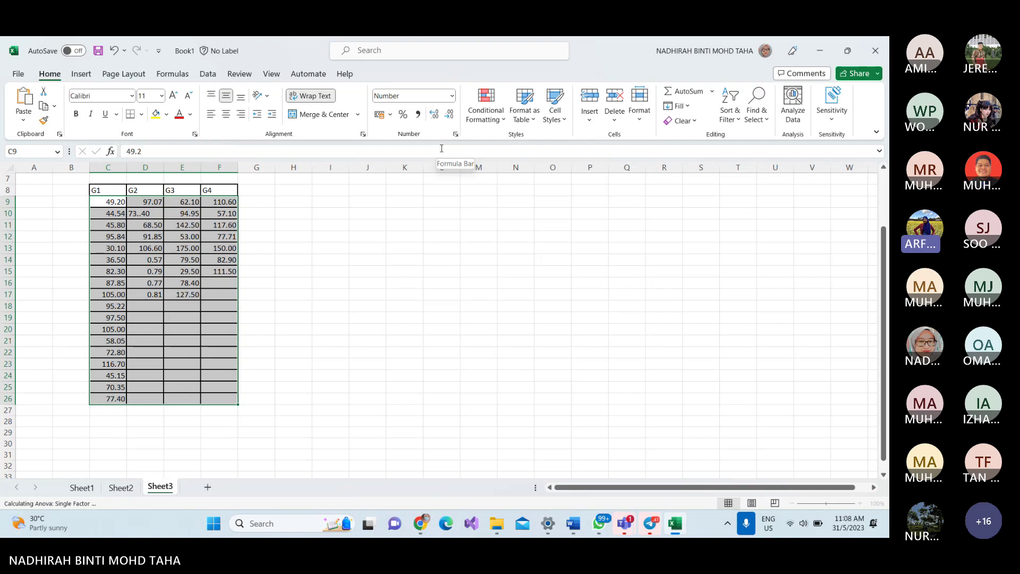
left_click(346, 271)
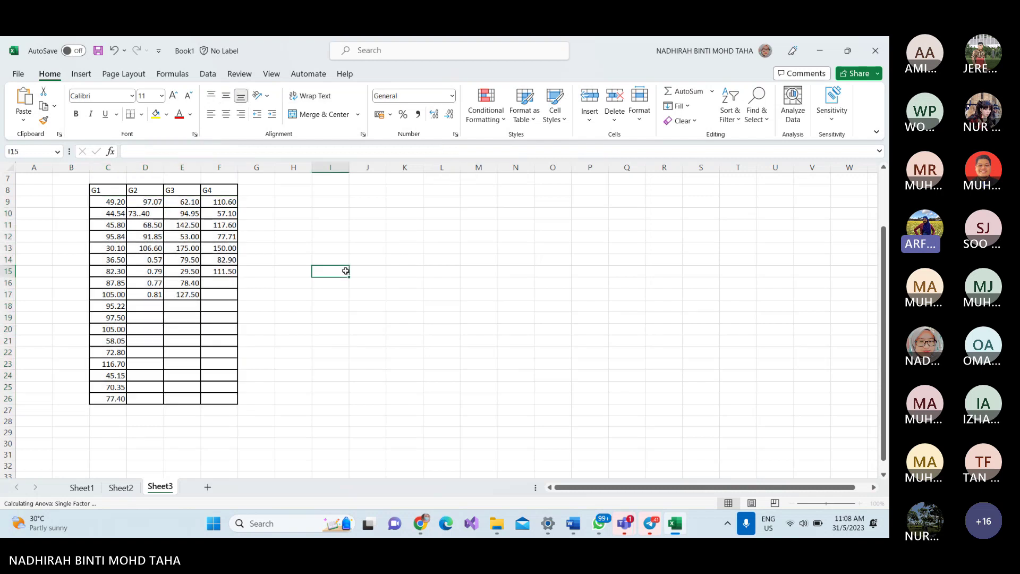
left_click(208, 75)
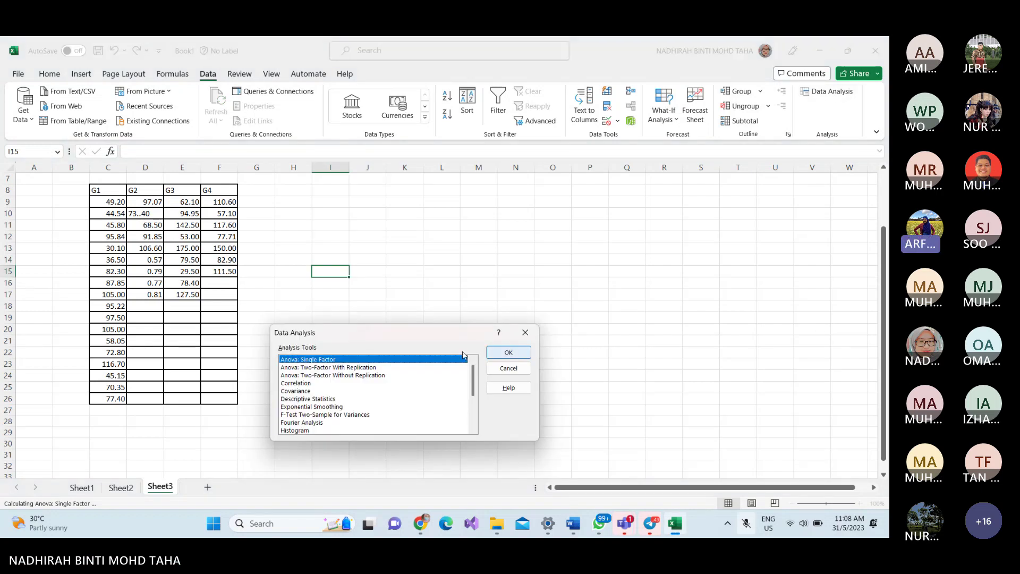
left_click(509, 353)
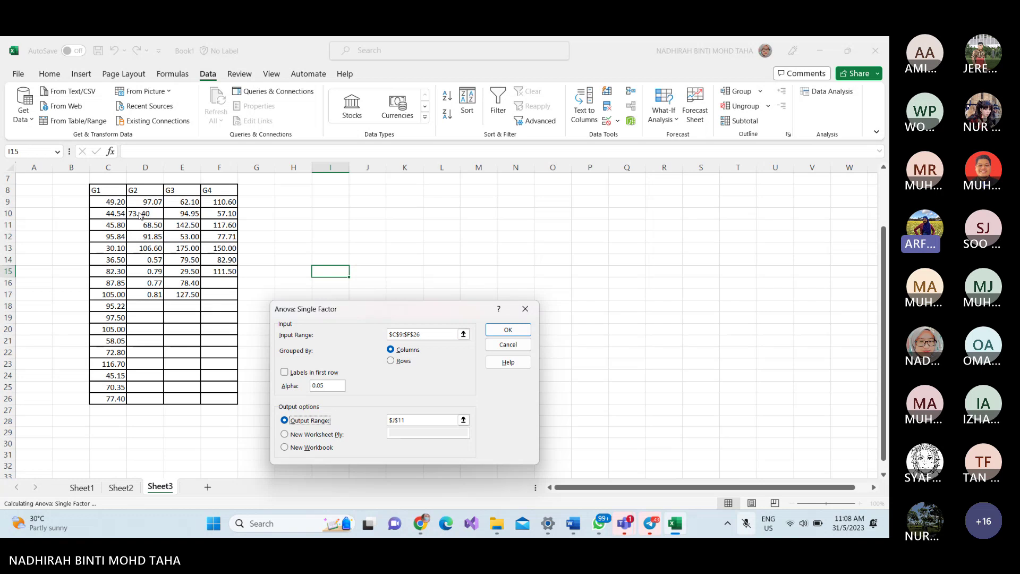
left_click(525, 309)
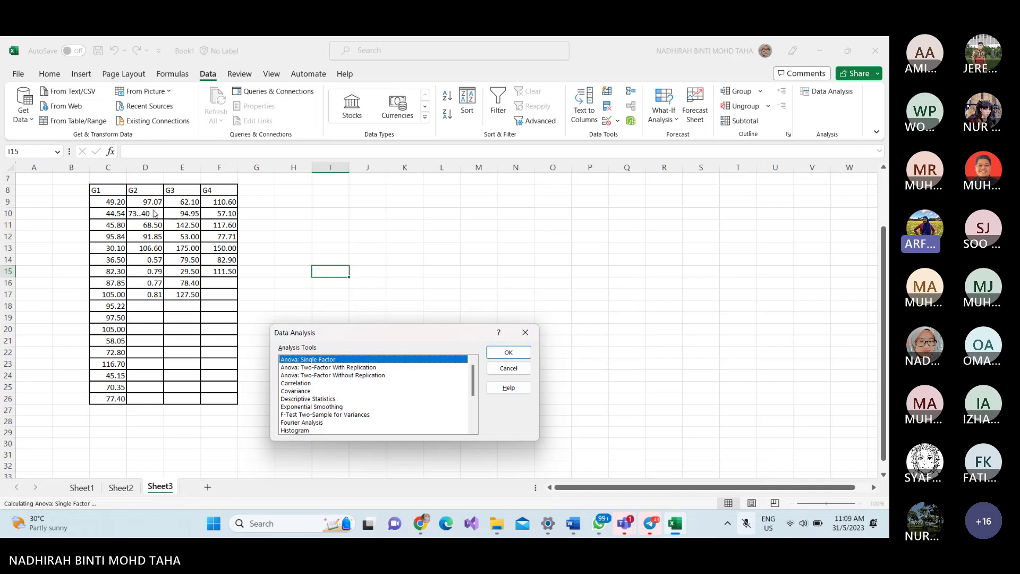
key("Escape")
- Correct the mistyped G2 value in cell D10 to 73.40
double_click(140, 214)
key("BackSpace")
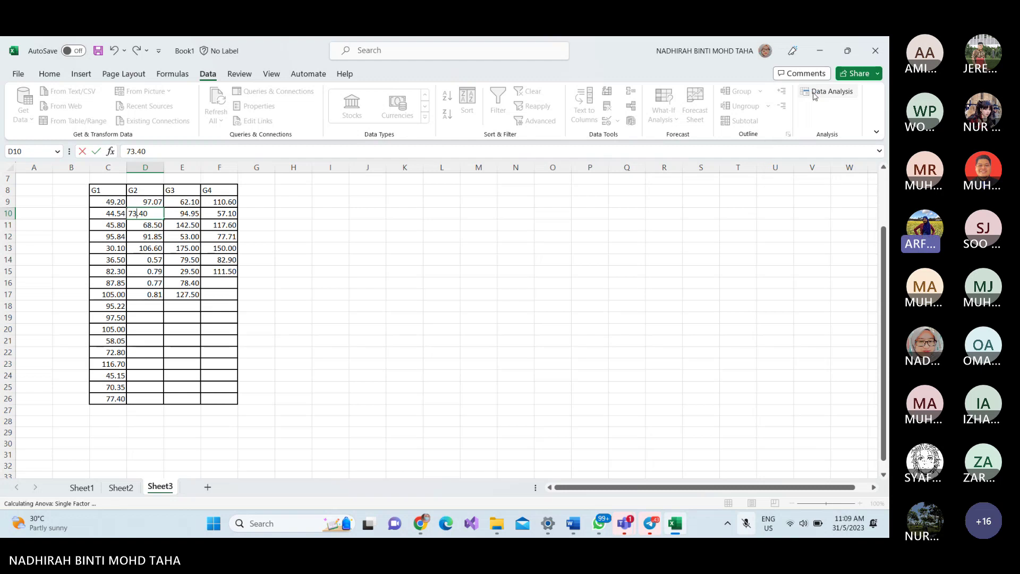
left_click(462, 248)
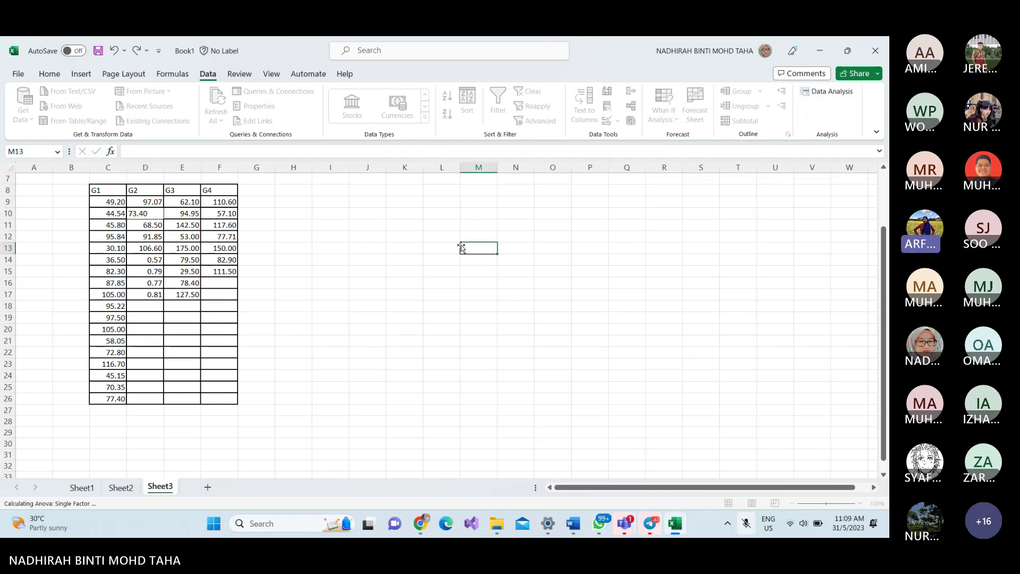
- Run the Anova: Single Factor analysis on cells C9:F26 with the output placed at J11
left_click(827, 91)
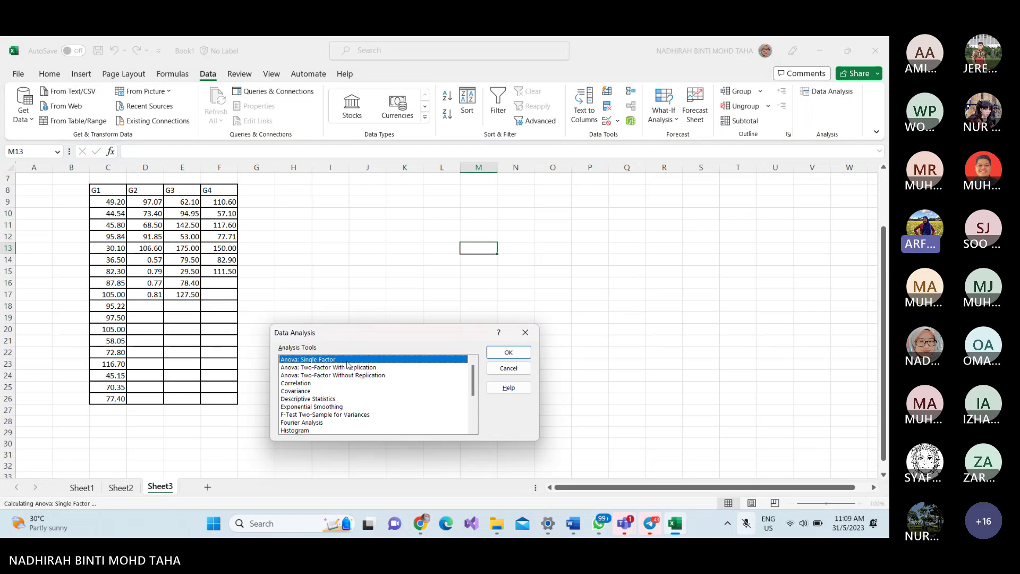
left_click(508, 352)
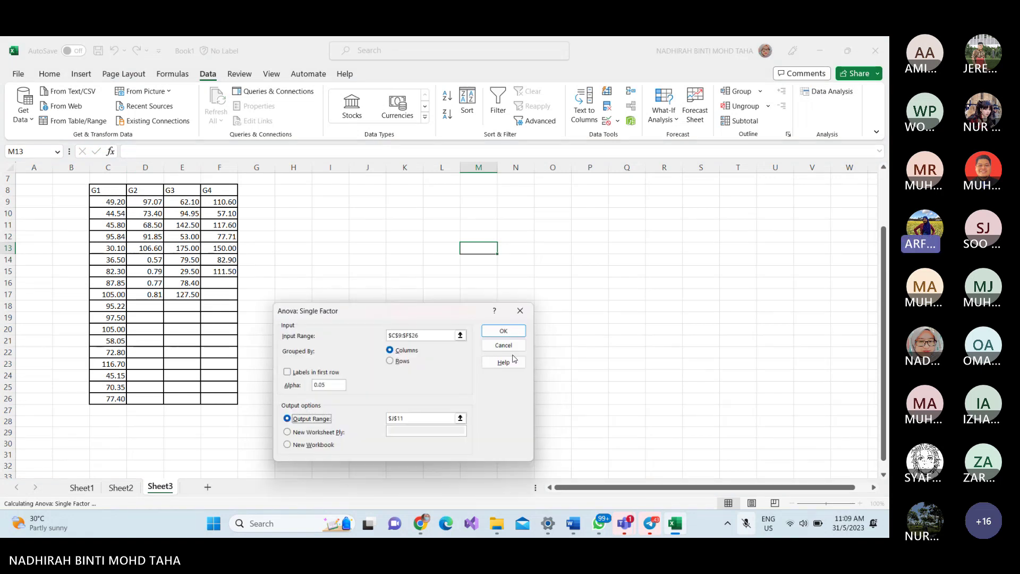
left_click(425, 334)
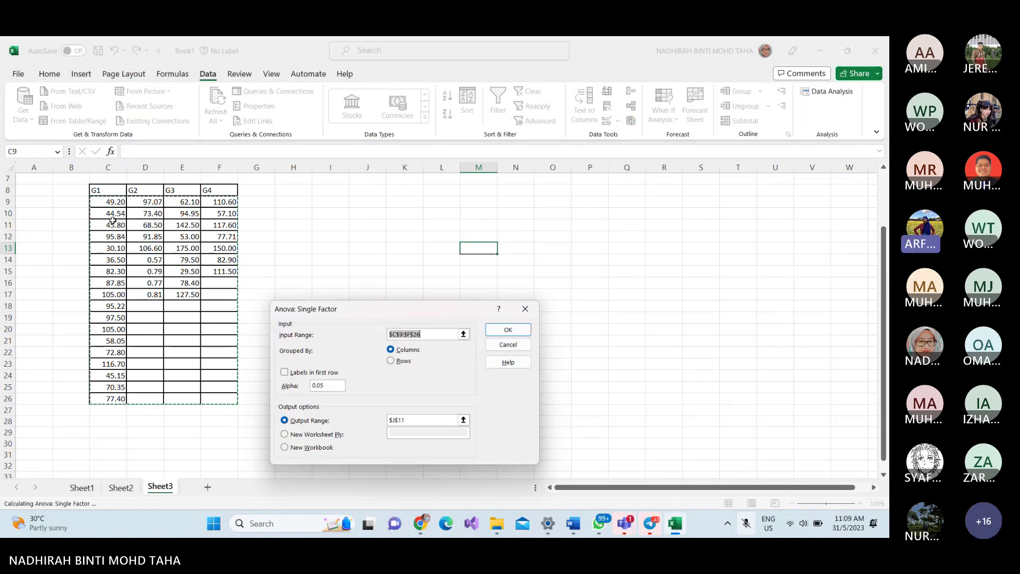
left_click_drag(104, 203, 215, 391)
left_click(508, 333)
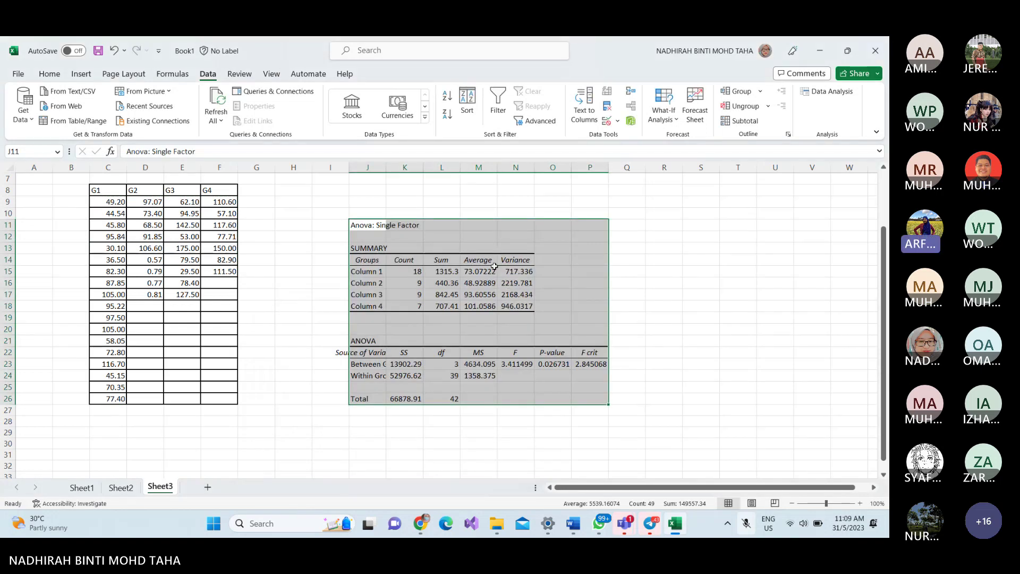
left_click(523, 456)
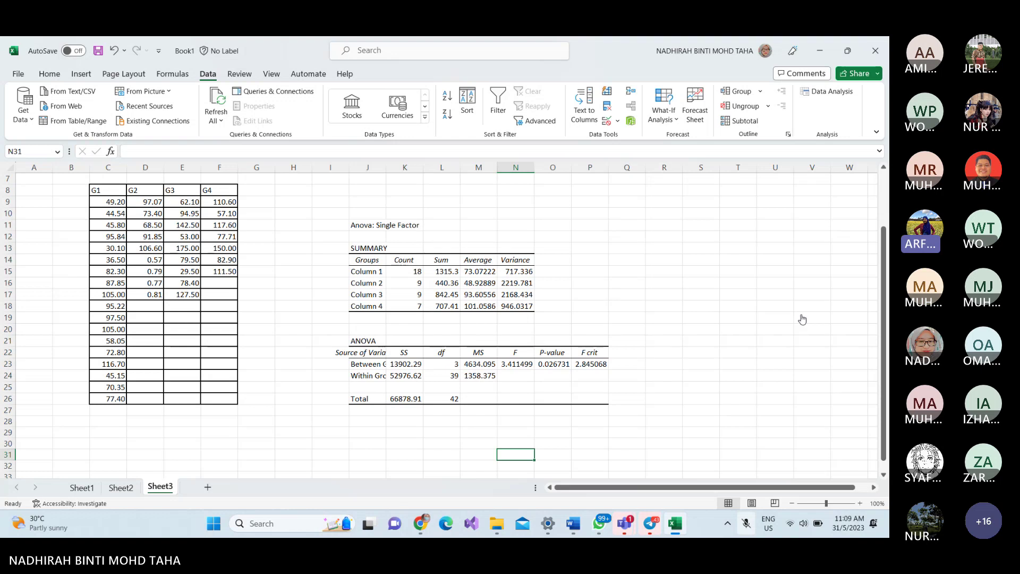
left_click(818, 322)
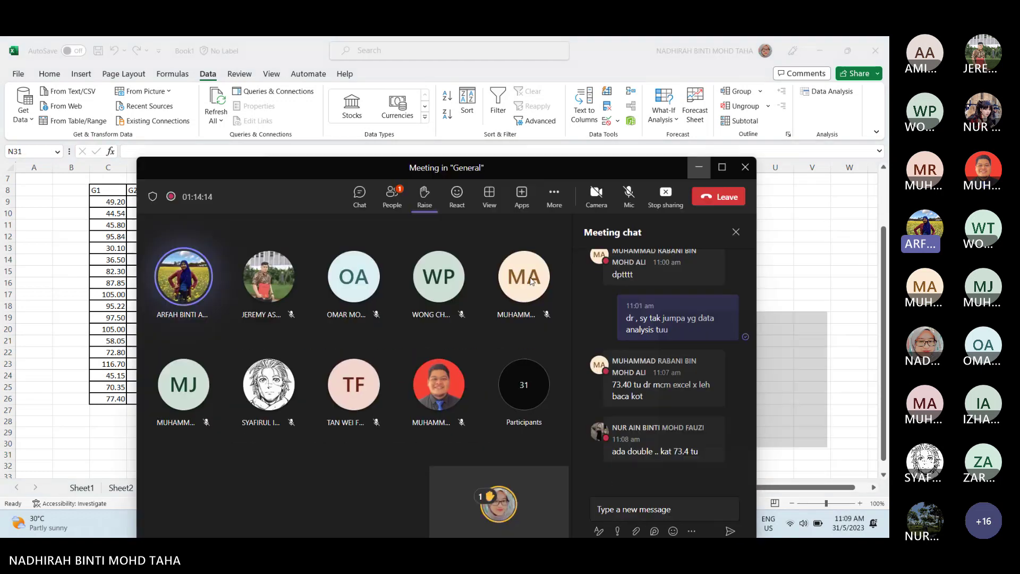
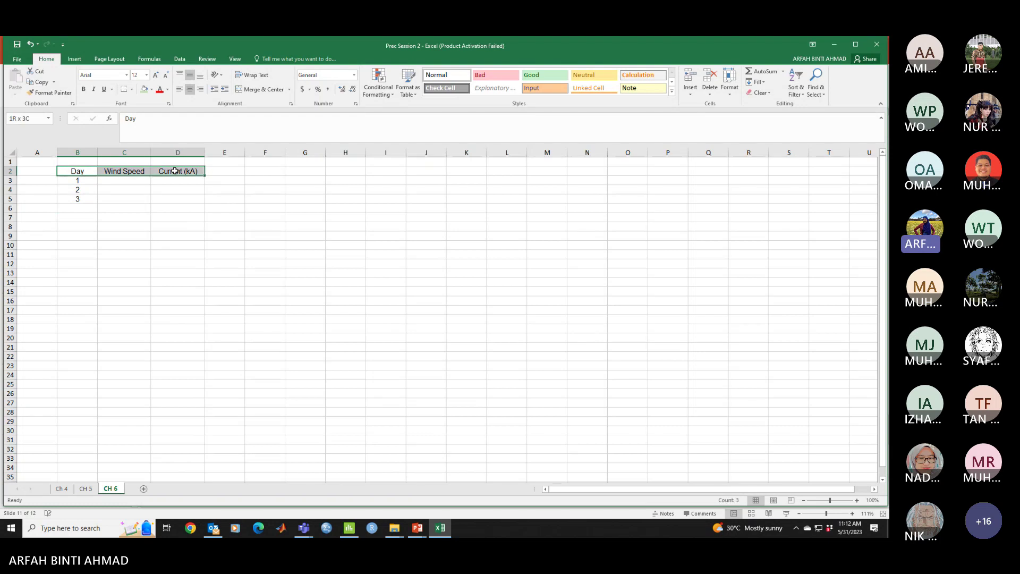
- Add a bottom border to the header row B2:D2 and extend the Day numbering down to 30 in cell B32
left_click(124, 89)
left_click(223, 268)
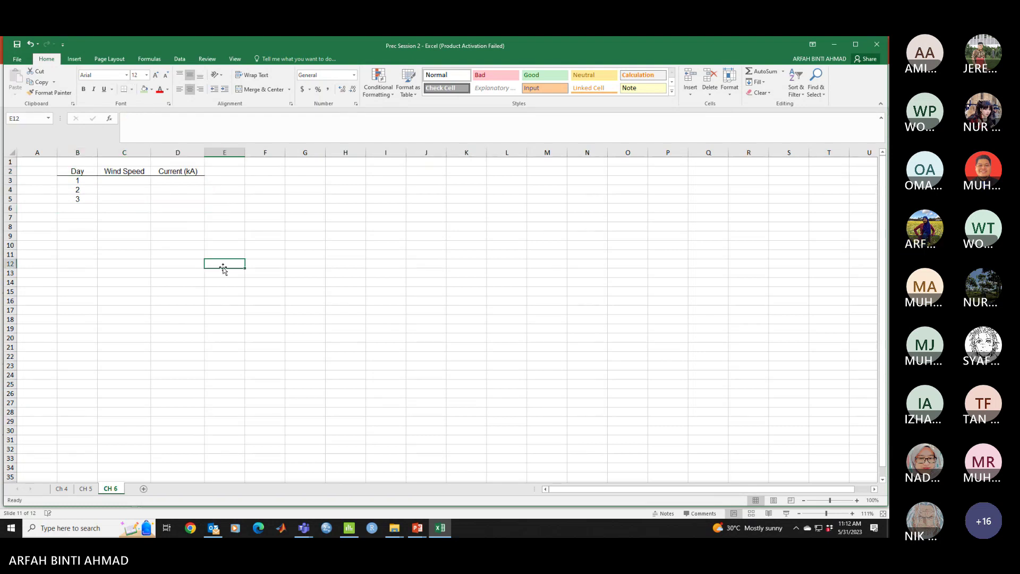
left_click(85, 185)
left_click_drag(86, 186, 99, 452)
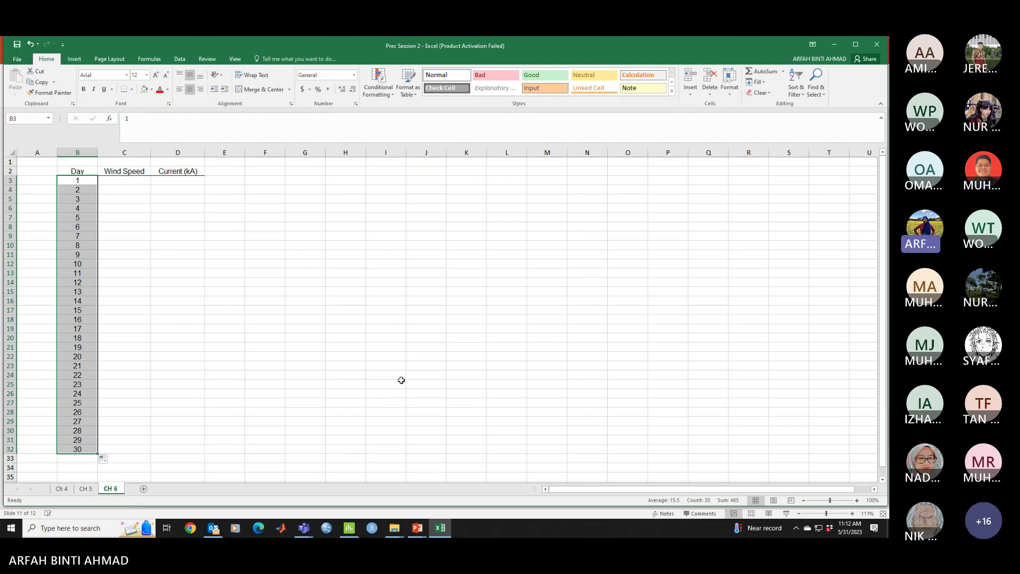
left_click(141, 217)
left_click(136, 181)
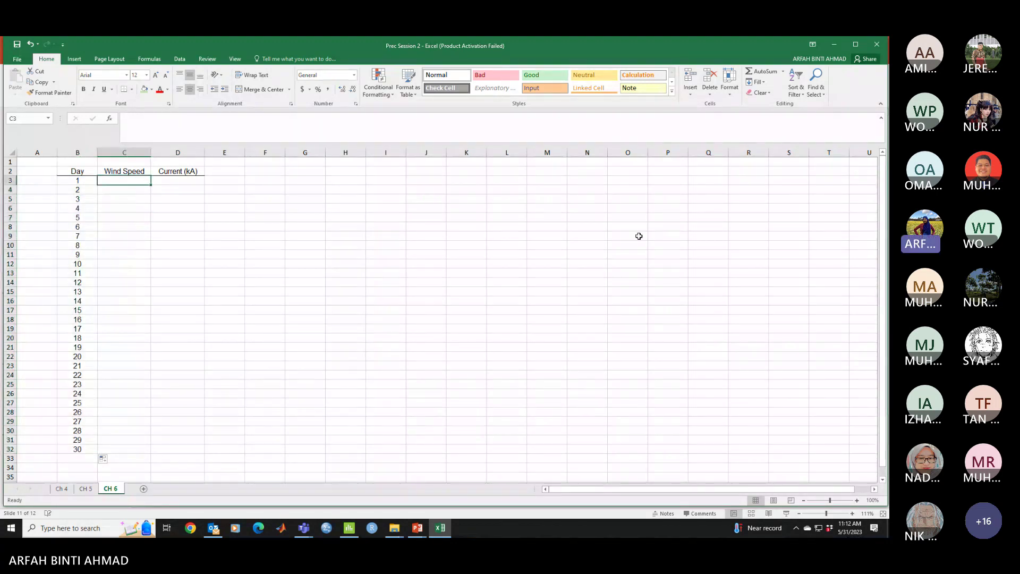
left_click(265, 272)
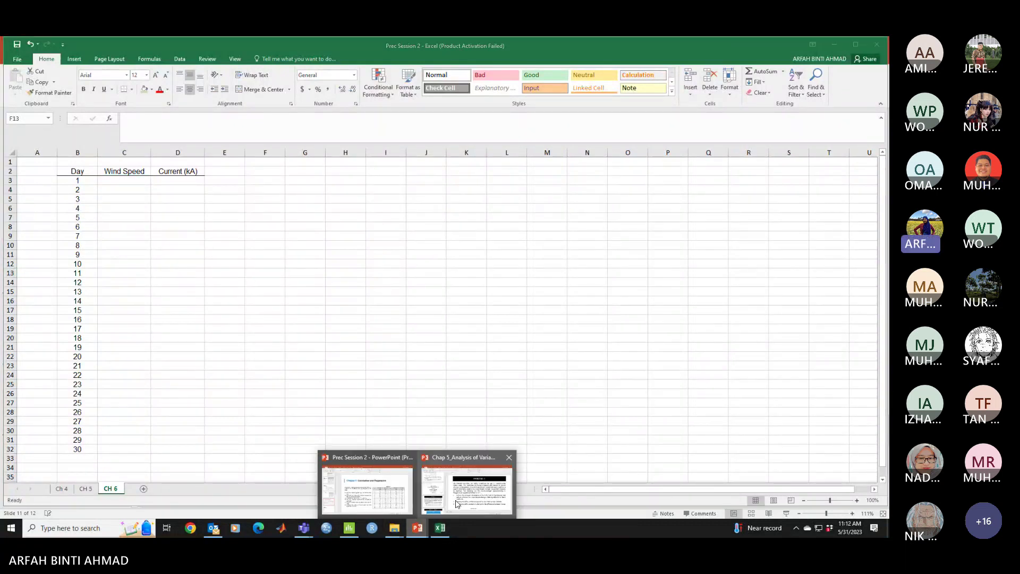
- Switch to the Prec Session 2 presentation in PowerPoint and copy the Table Q1 picture from the Correlation and Regression slide
left_click(466, 486)
left_click(533, 273)
right_click(532, 273)
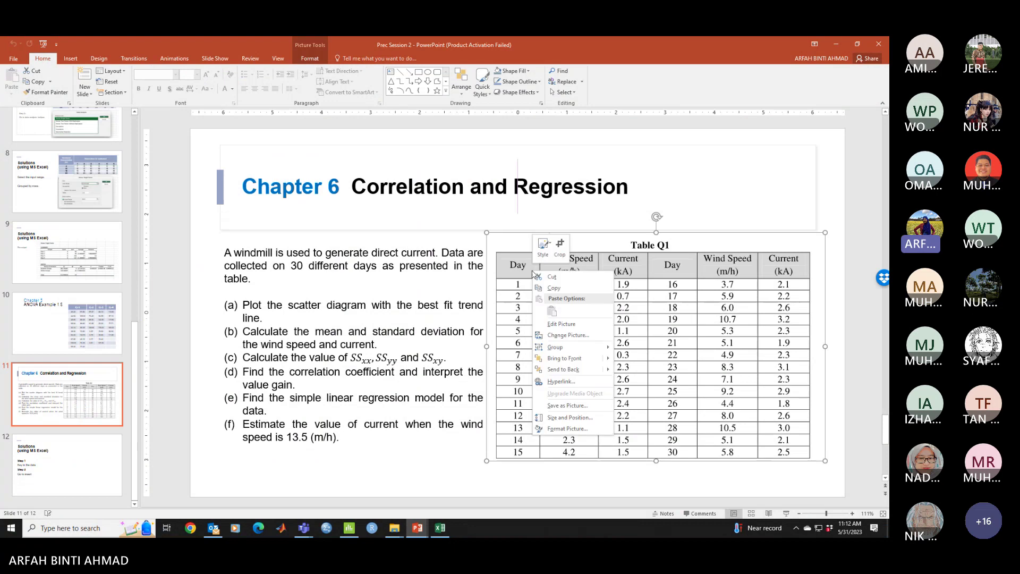
left_click(555, 289)
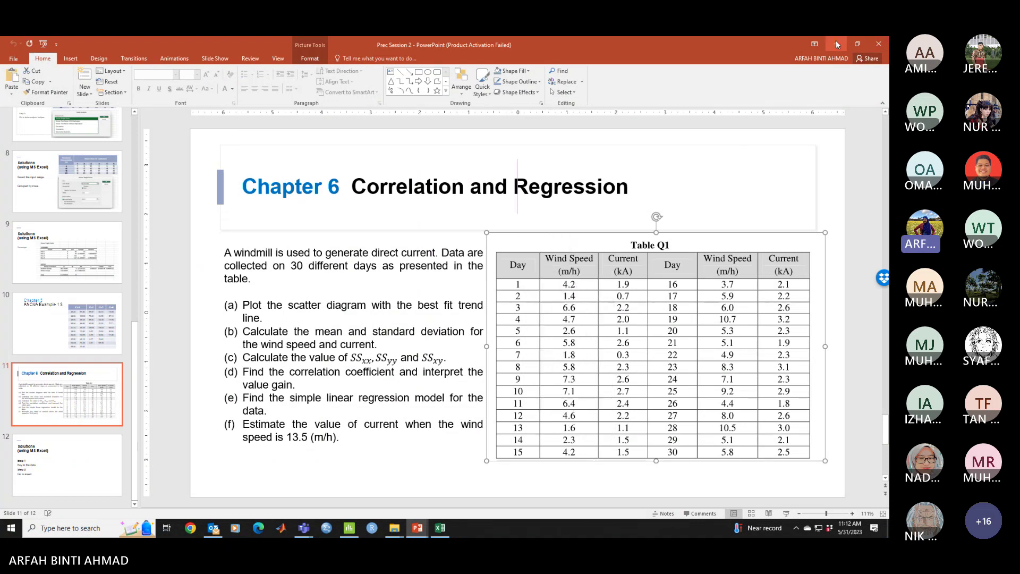
- Return to Excel and paste the copied Table Q1 picture at cell J2 of the CH 6 sheet
key("alt+Tab")
left_click(441, 173)
right_click(441, 173)
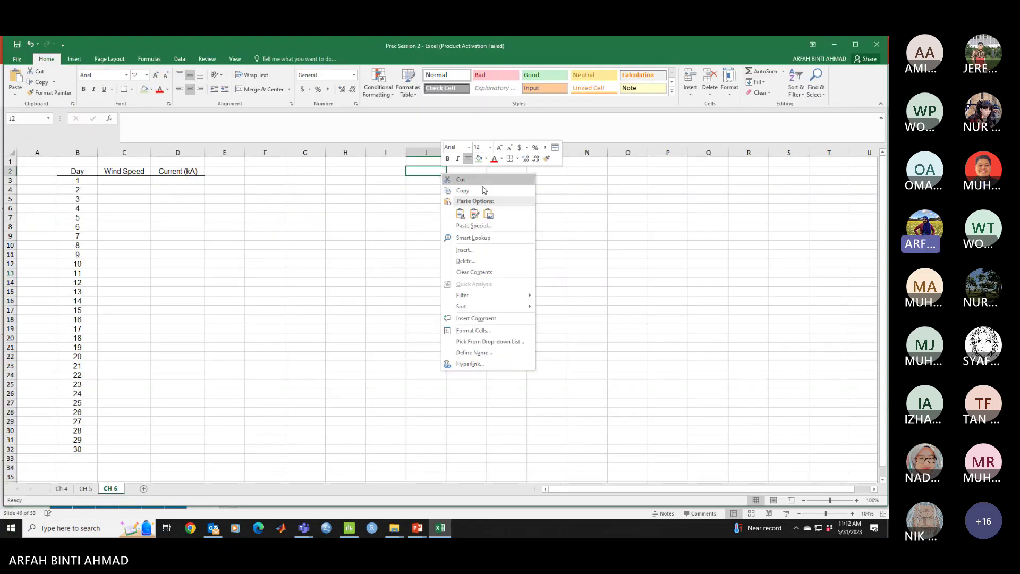
left_click(460, 213)
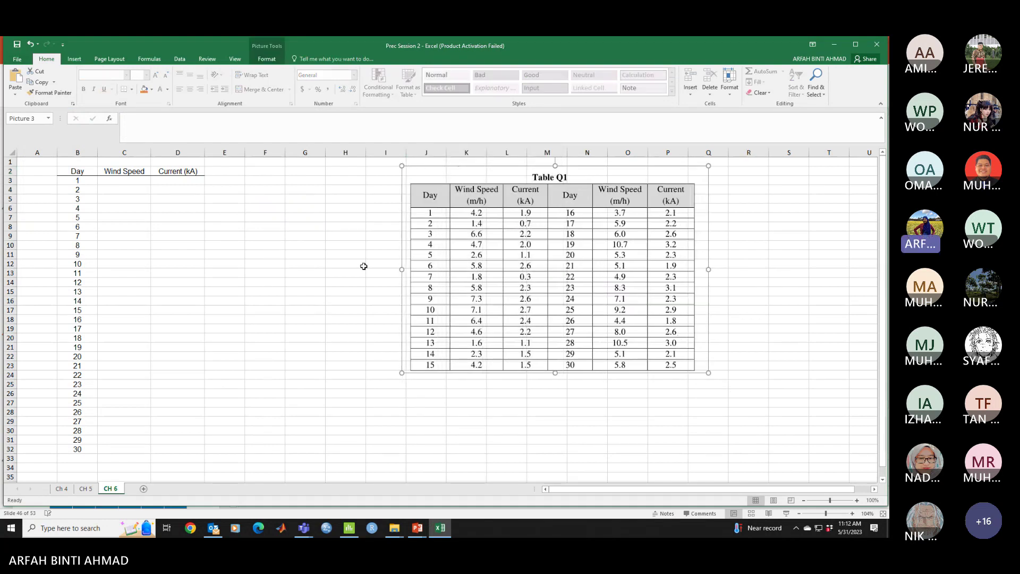
- Make header row 2 slightly taller and enter the wind speeds 4.2, 1.4, 6.6, 4.7 and 2.6 for days 1 to 5 in C3:C7
left_click(135, 183)
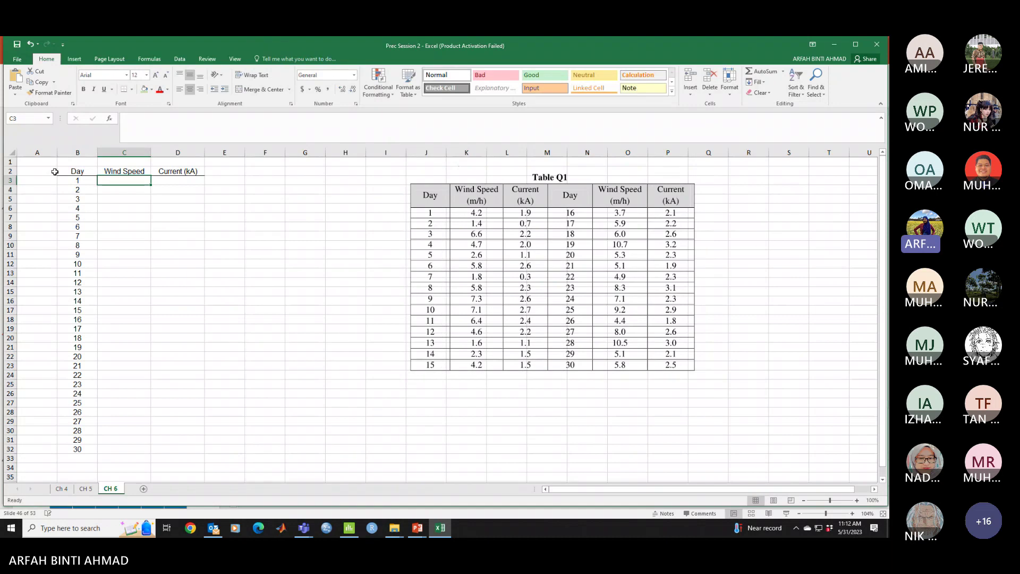
left_click_drag(12, 176, 61, 177)
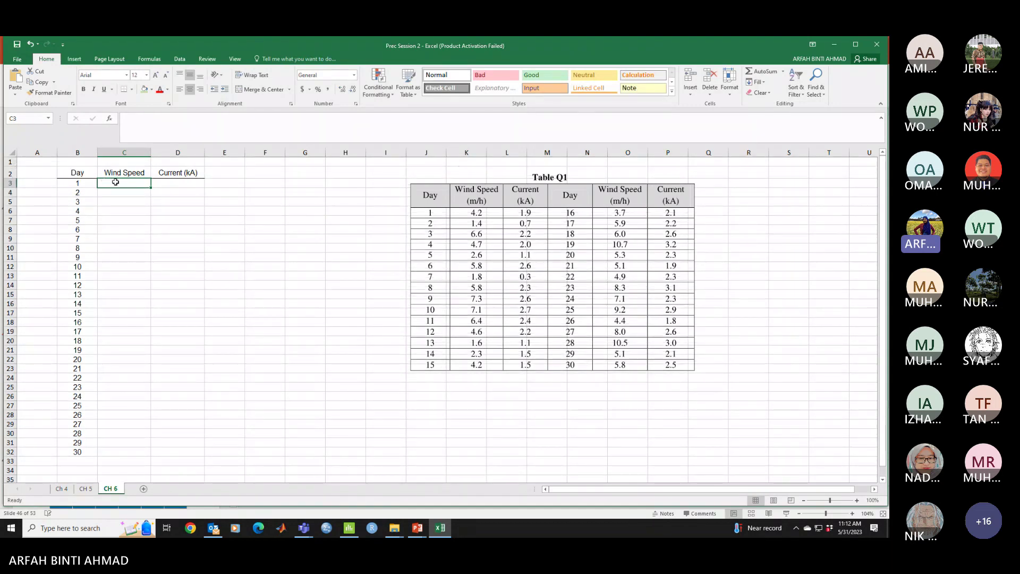
type("4.2")
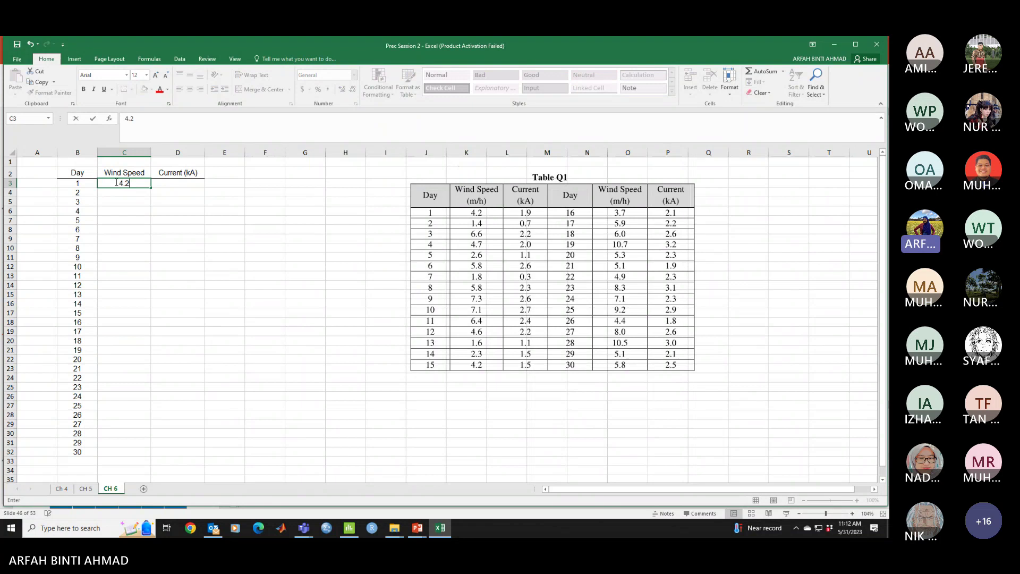
key("Return")
type("1.4")
key("Return")
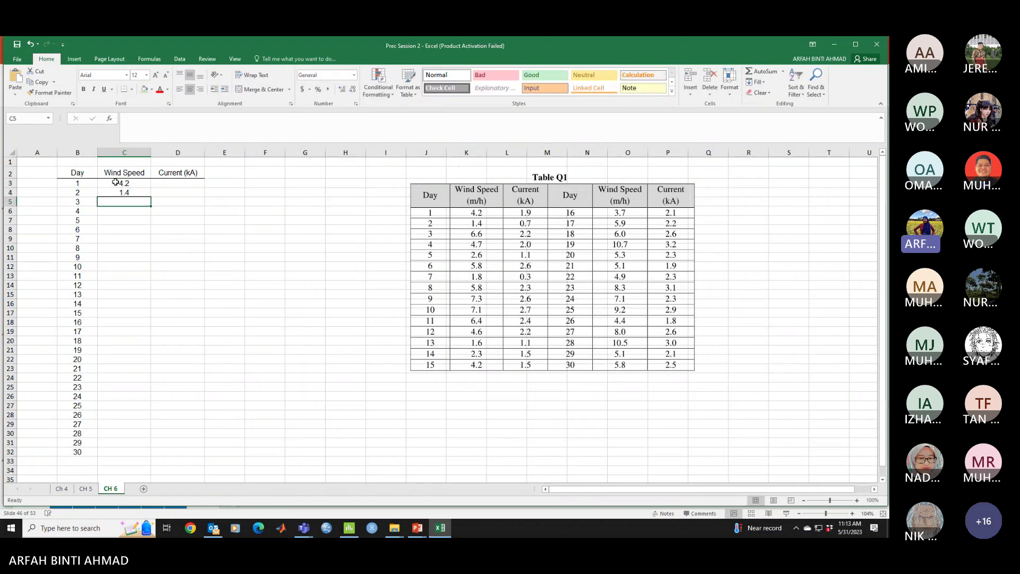
type("6.6")
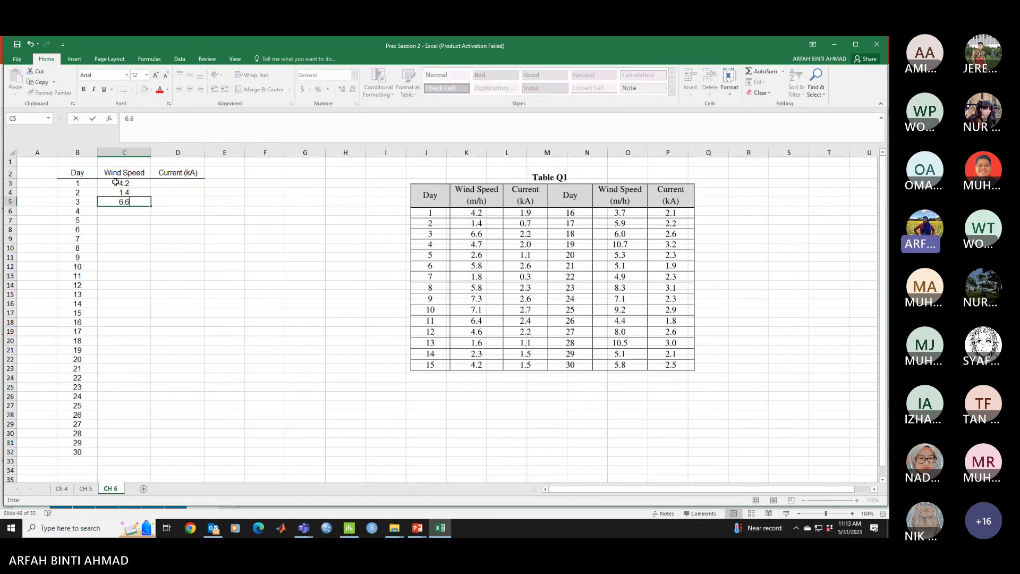
key("Return")
type("4.7")
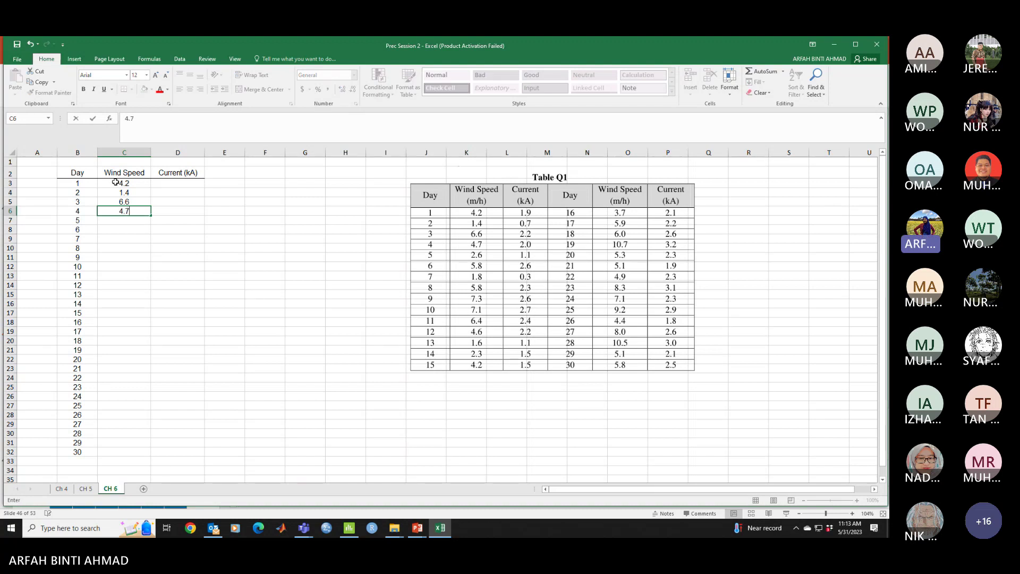
key("Return")
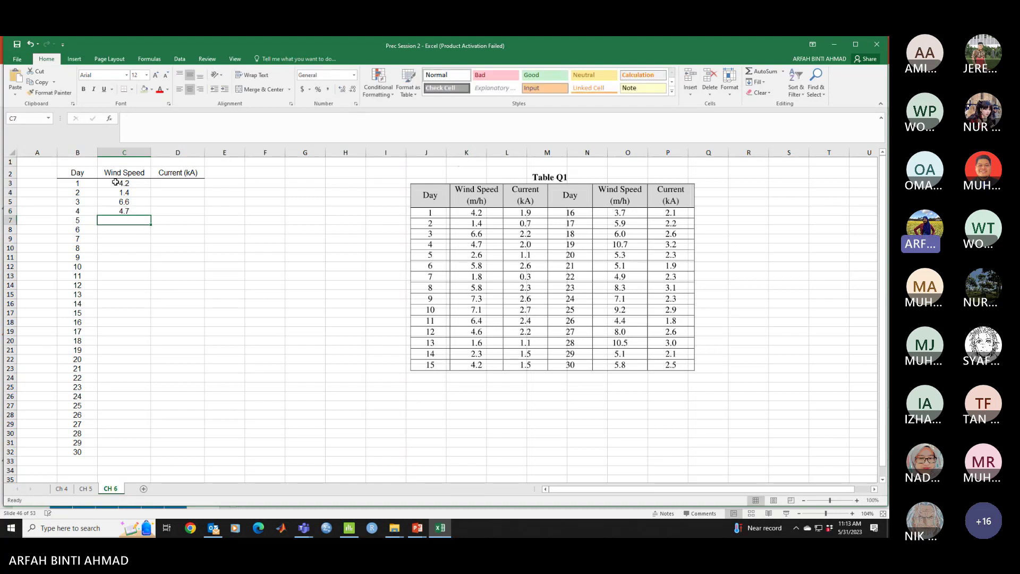
type("2.6")
key("Return")
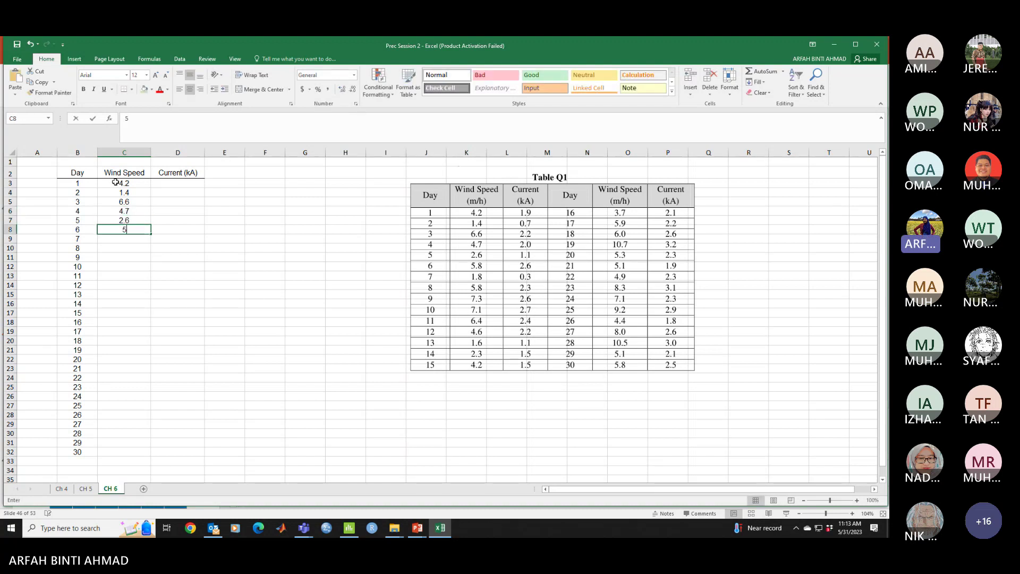
- Enter the wind speeds 5.8, 1.8, 5.8, 7.3 and 7.1 for days 6 to 10 in C8:C12
type("5.8")
key("Return")
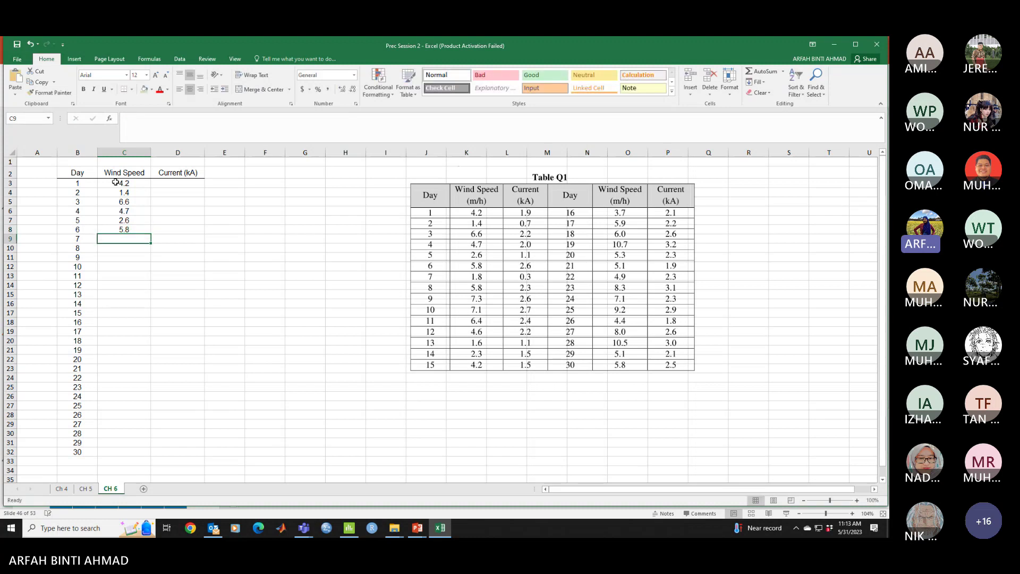
type("1.8")
key("Return")
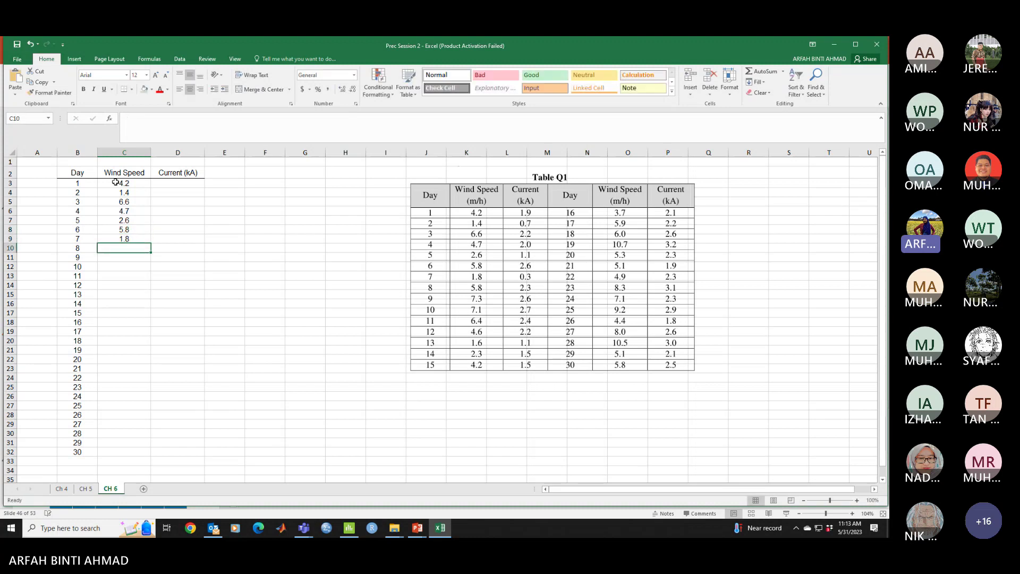
type("5.8")
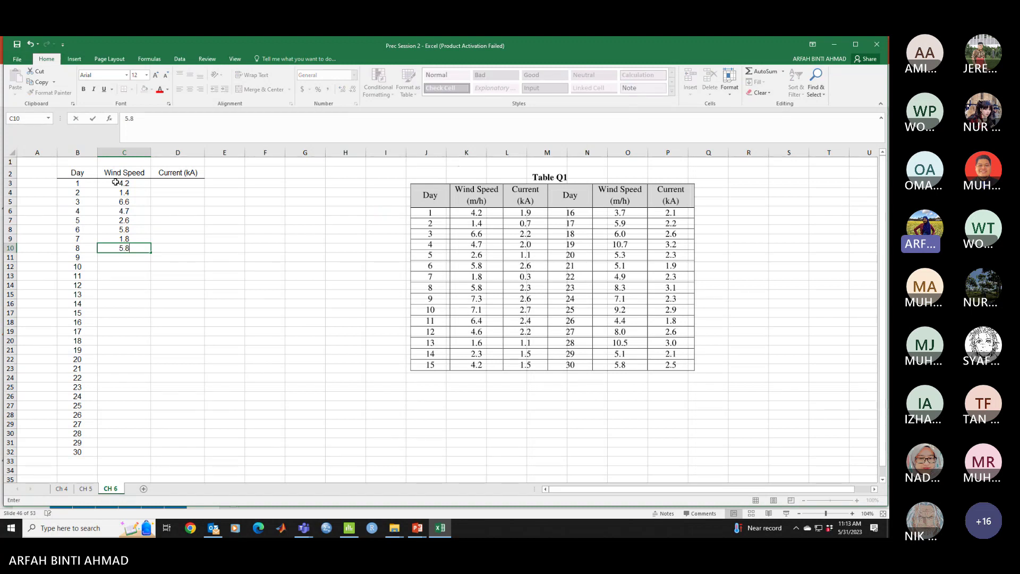
key("Return")
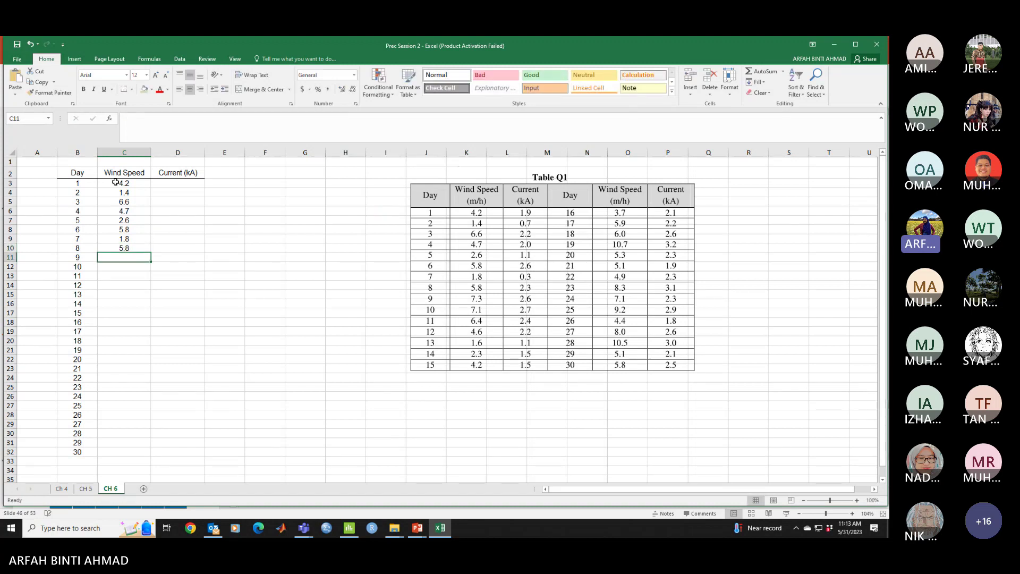
type("7.3")
key("Return")
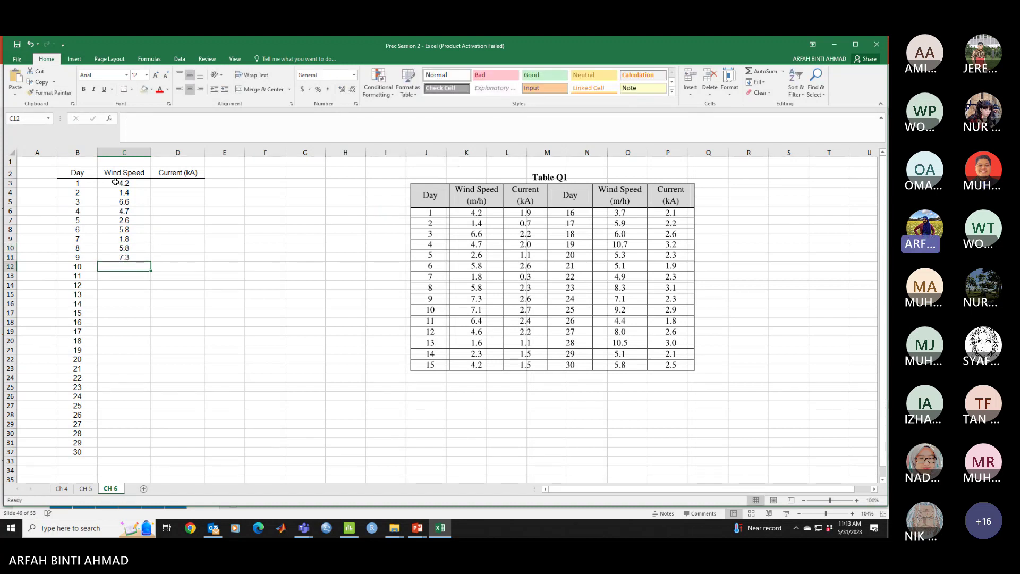
type("7.1")
key("Return")
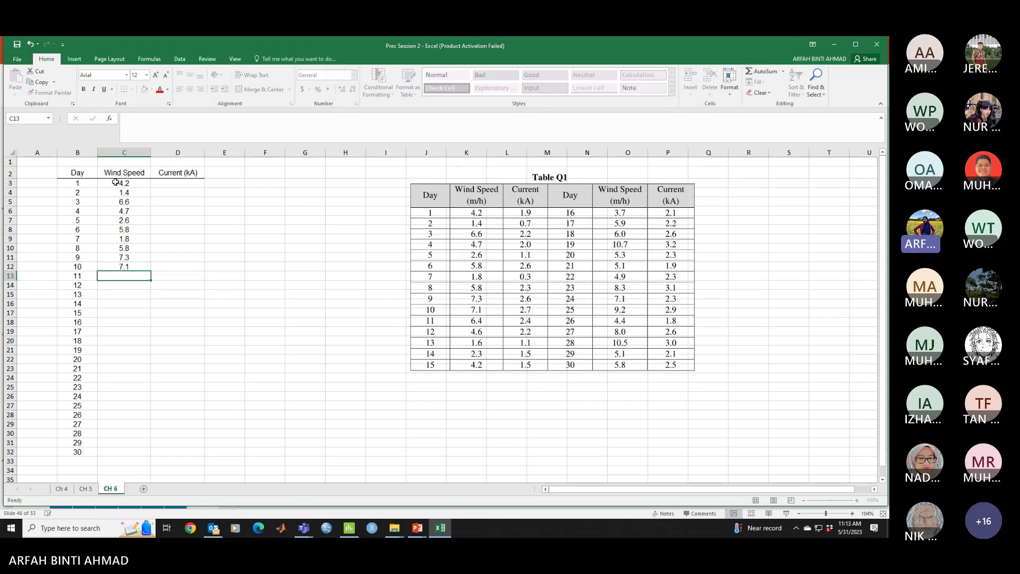
- Enter the wind speeds 6.4, 4.6, 1.6, 2.3 and 4.2 for days 11 to 15 in C13:C17
type("6.4")
key("Return")
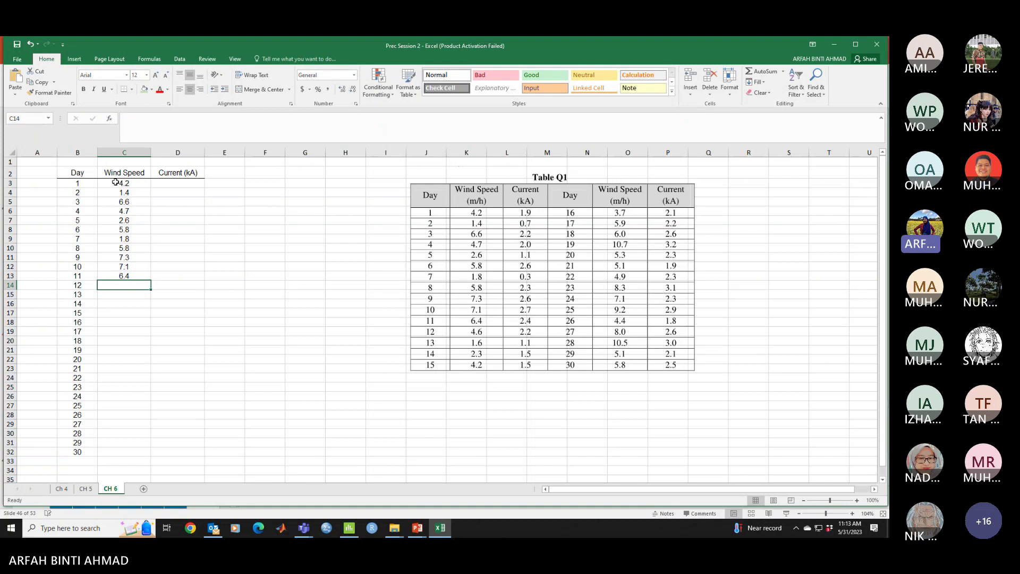
type("4.6")
key("Return")
type("1.6")
key("Return")
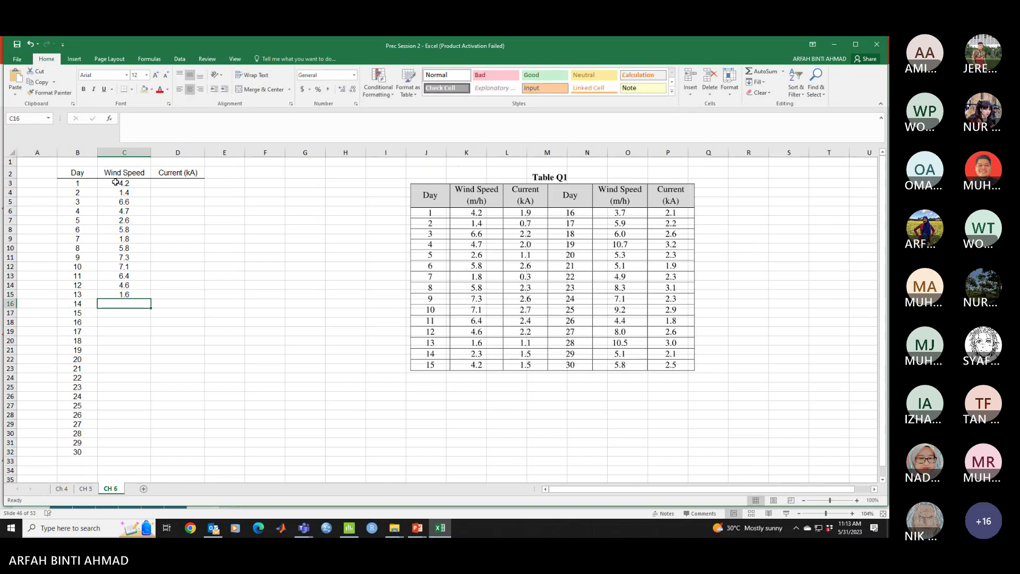
type("2.3")
key("Return")
type("4.")
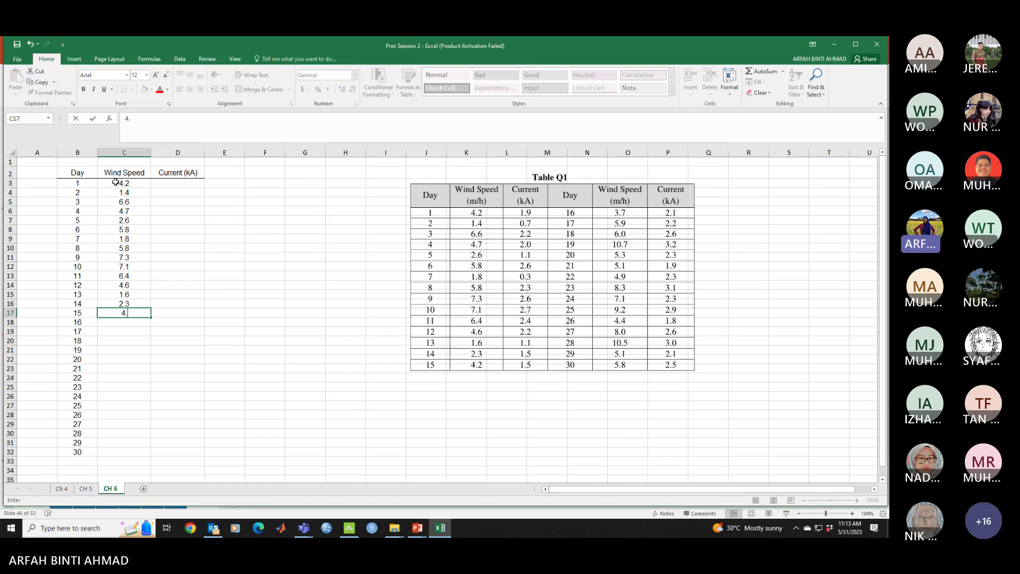
type("2")
key("Return")
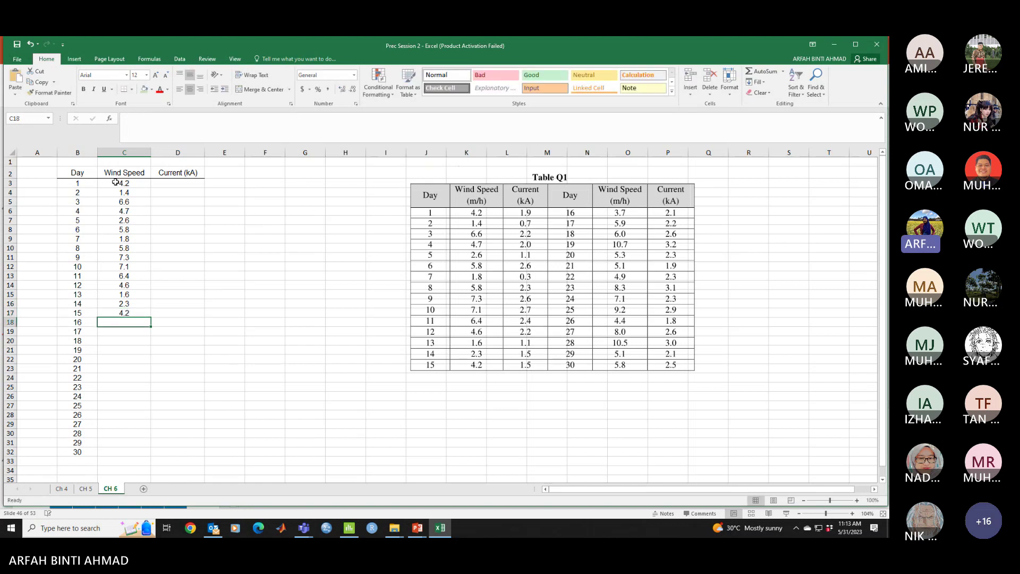
- Enter the current values 1.9, 0.7, 2.2, 2.0 and 1.1 for days 1 to 5 in D3:D7
key("Up")
key("Up")
key("Up")
key("Up")
key("Up")
key("Up")
key("Up")
key("Up")
key("Up")
key("Up")
key("Up")
key("Up")
key("Up")
key("Up")
key("Up")
key("Up")
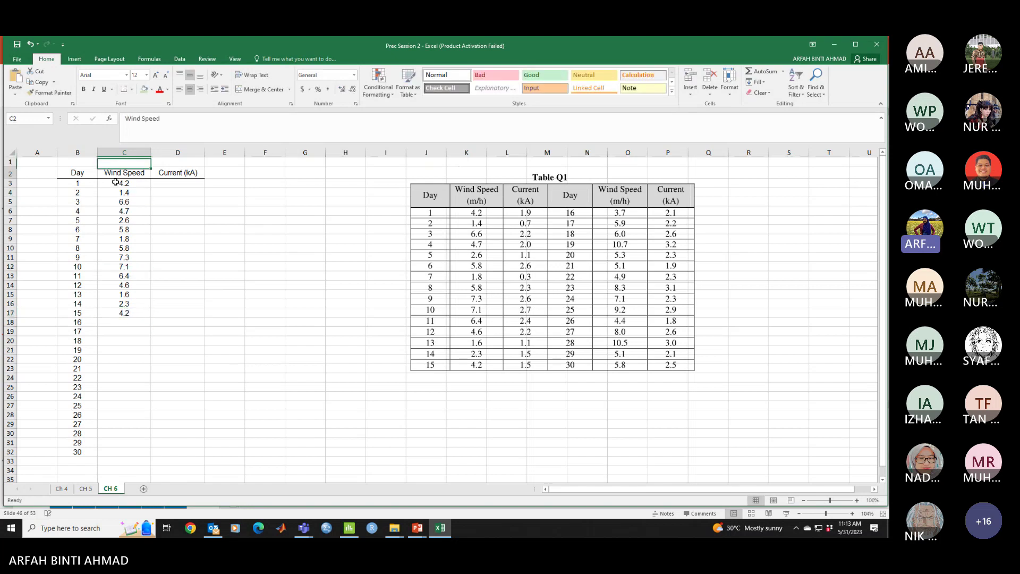
key("Down")
key("Right")
key("Down")
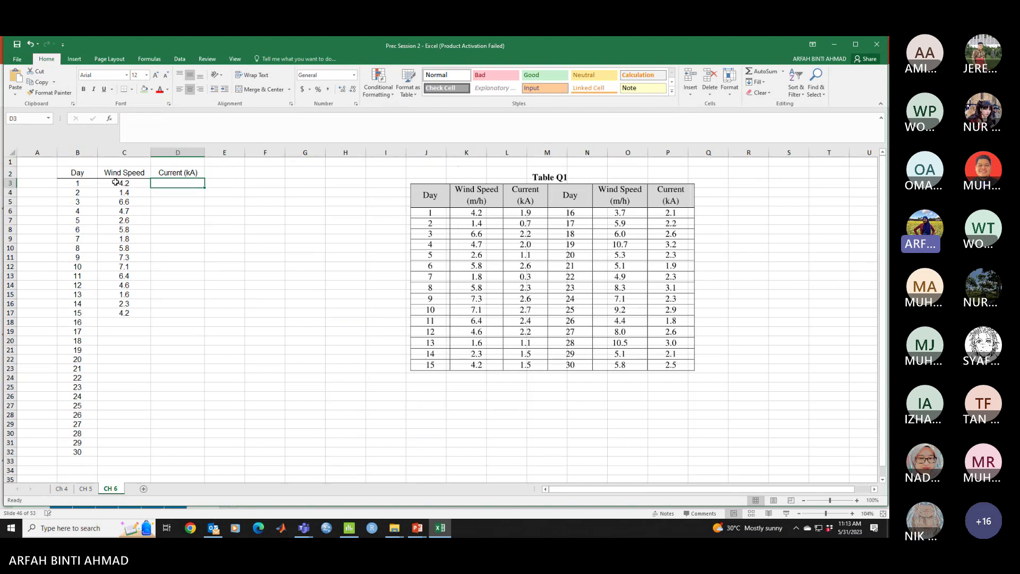
type("1.9")
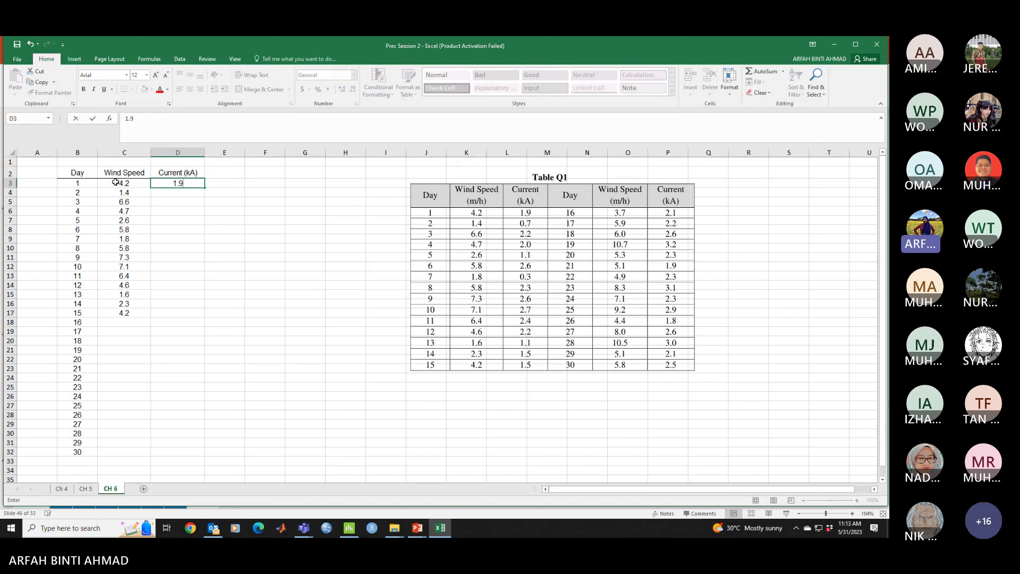
key("Return")
type("0.7")
key("Return")
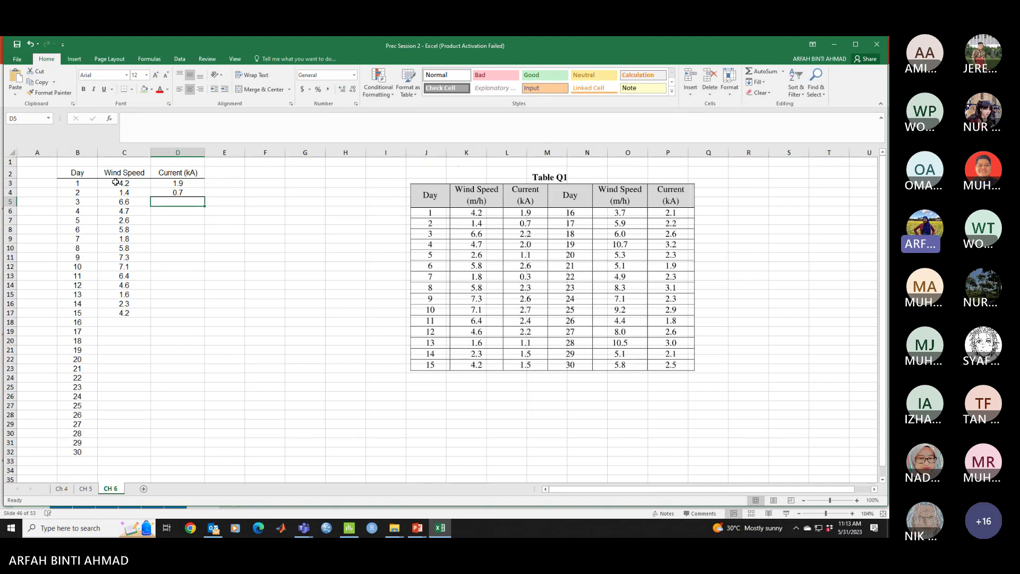
type("2.2")
key("Return")
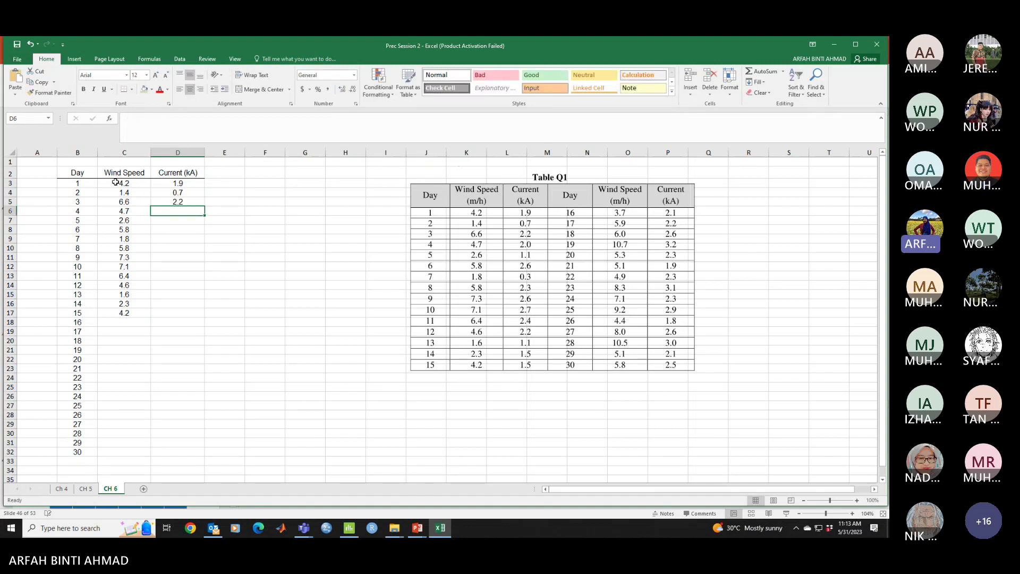
type("2.0")
key("Return")
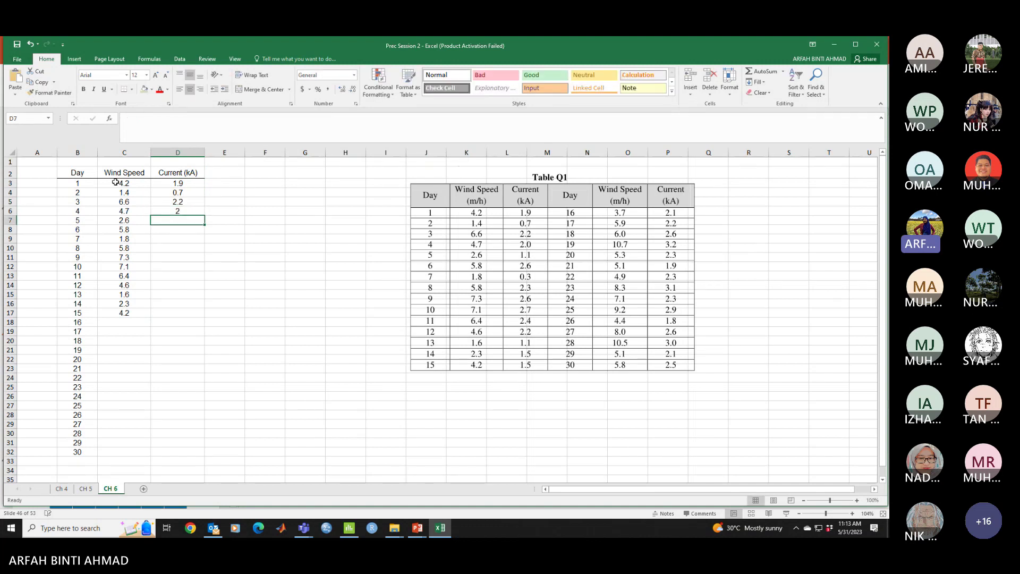
type("1.1")
key("Return")
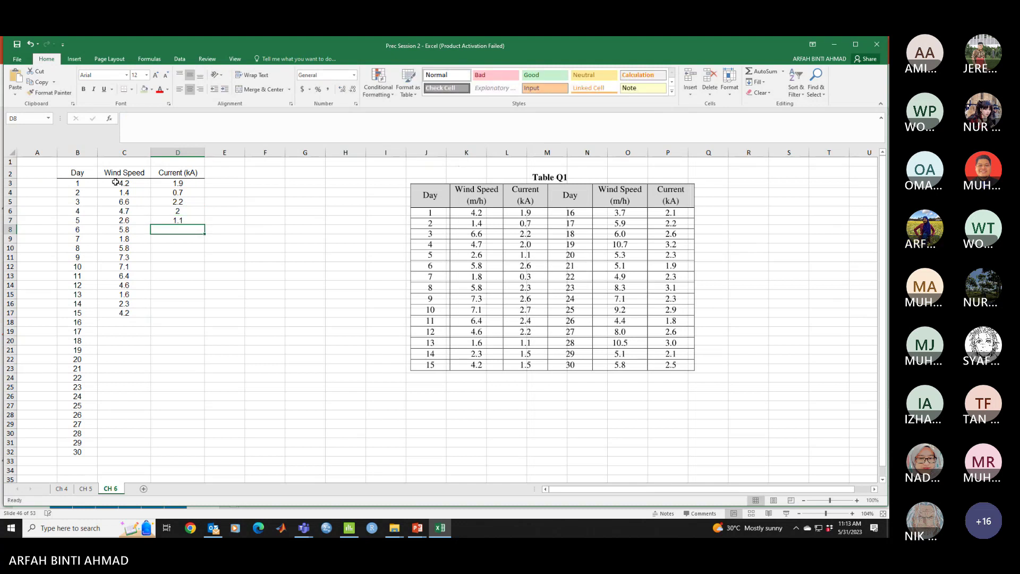
- Enter the current values 2.6, 0.3, 2.3, 2.6 and 2.7 for days 6 to 10 in D8:D12
type("2.6")
key("Return")
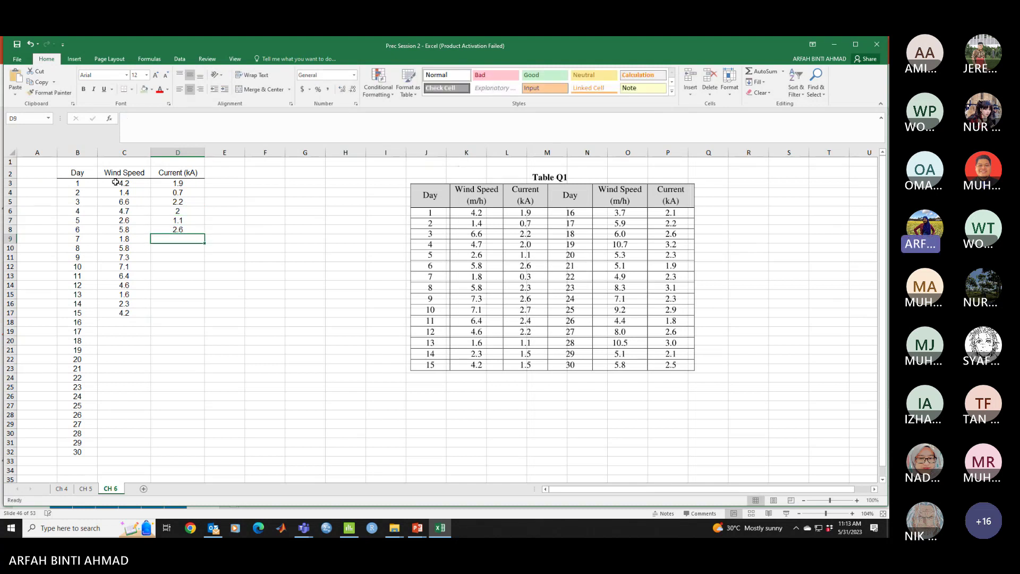
type("0.3")
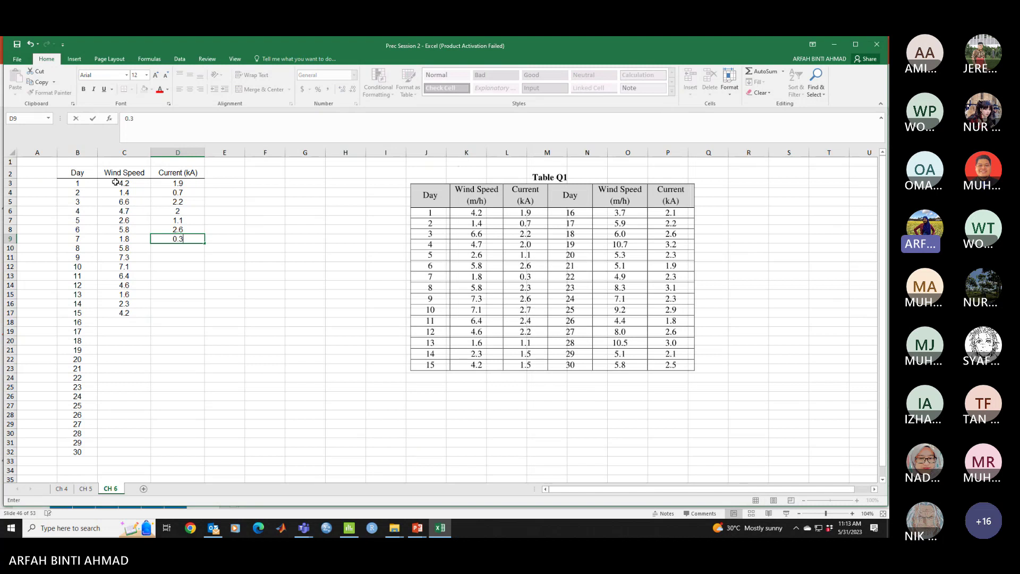
key("Return")
type("2.3")
key("Return")
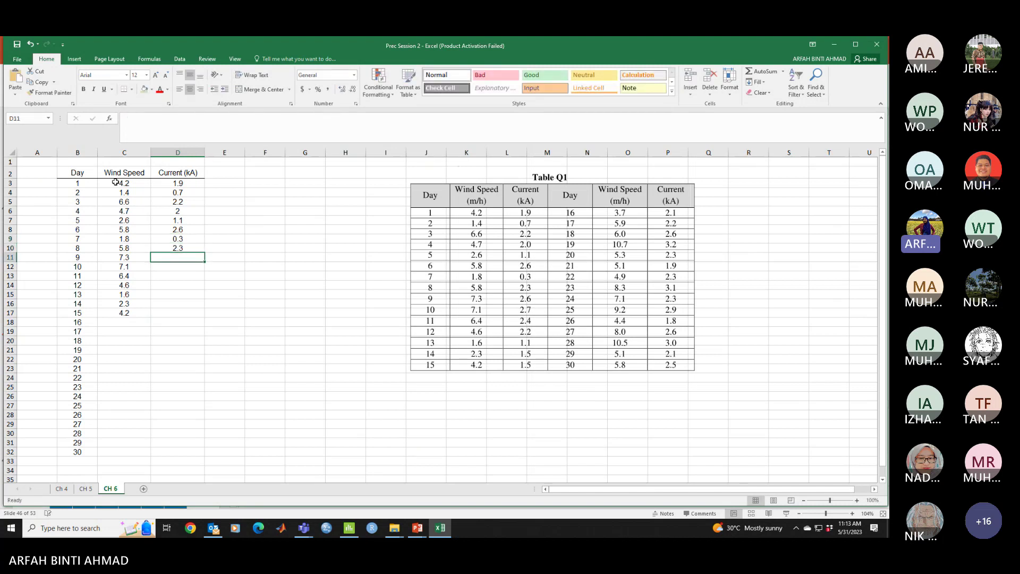
type("2.6")
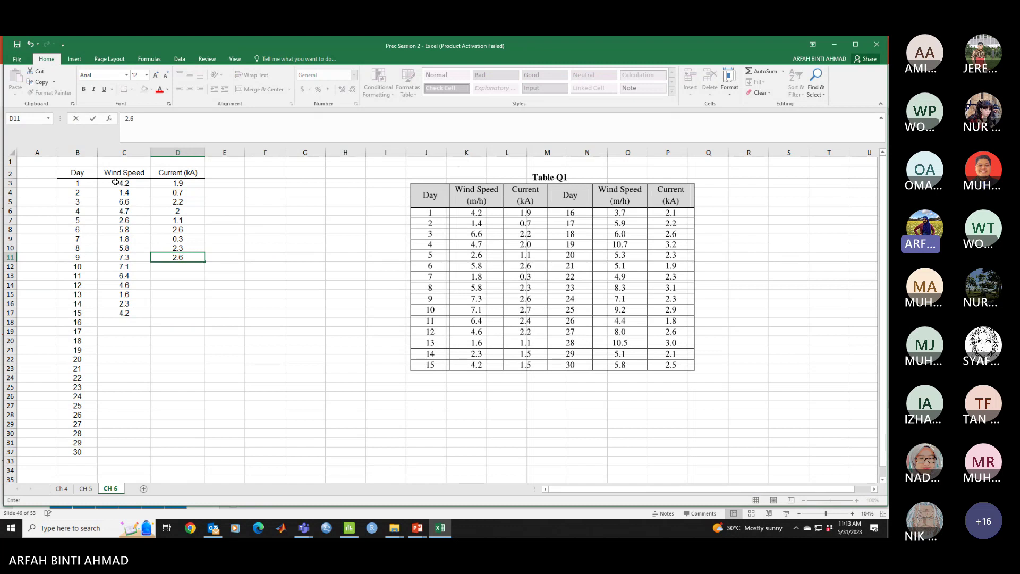
key("Return")
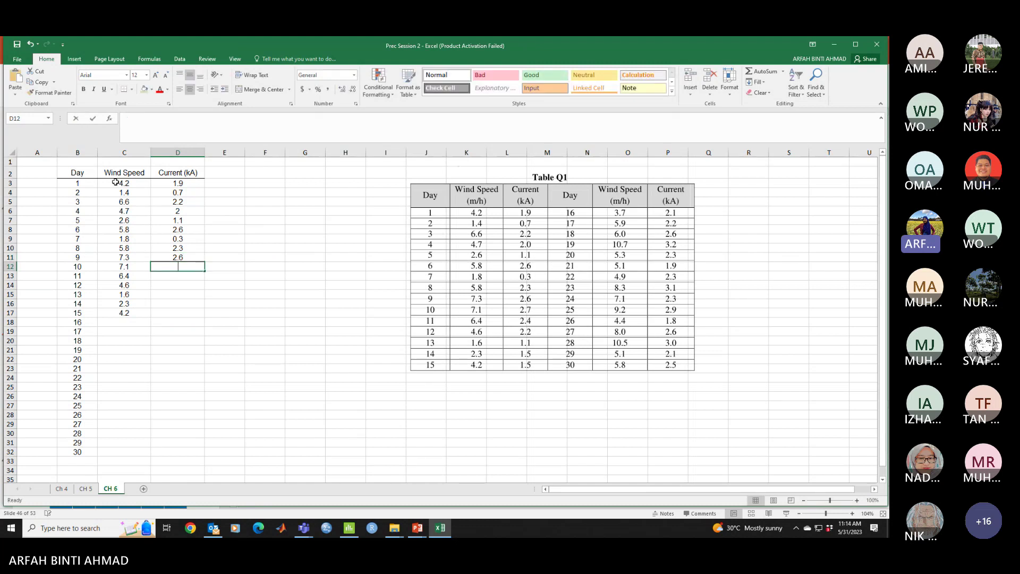
type("2.7")
key("Return")
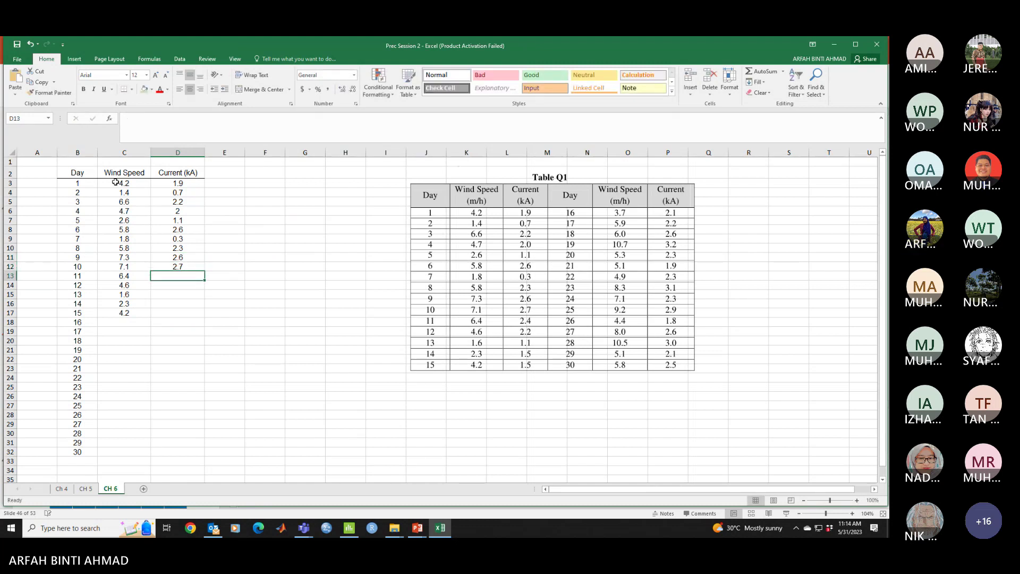
- Enter the current values 2.4, 2.2, 1.1, 1.5 and 1.5 for days 11 to 15 in D13:D17
type("2.4")
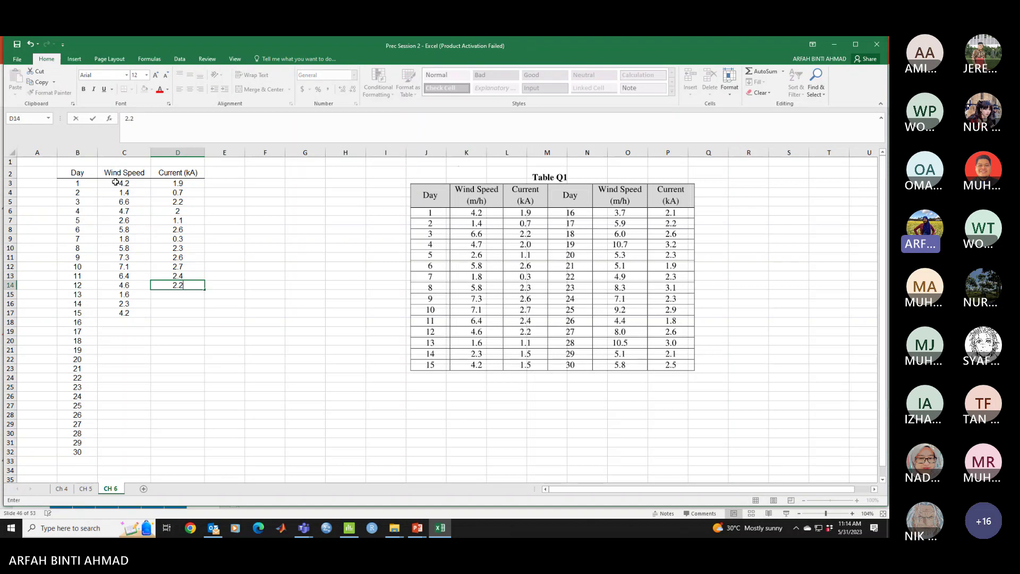
key("Return")
type("2.2")
key("Return")
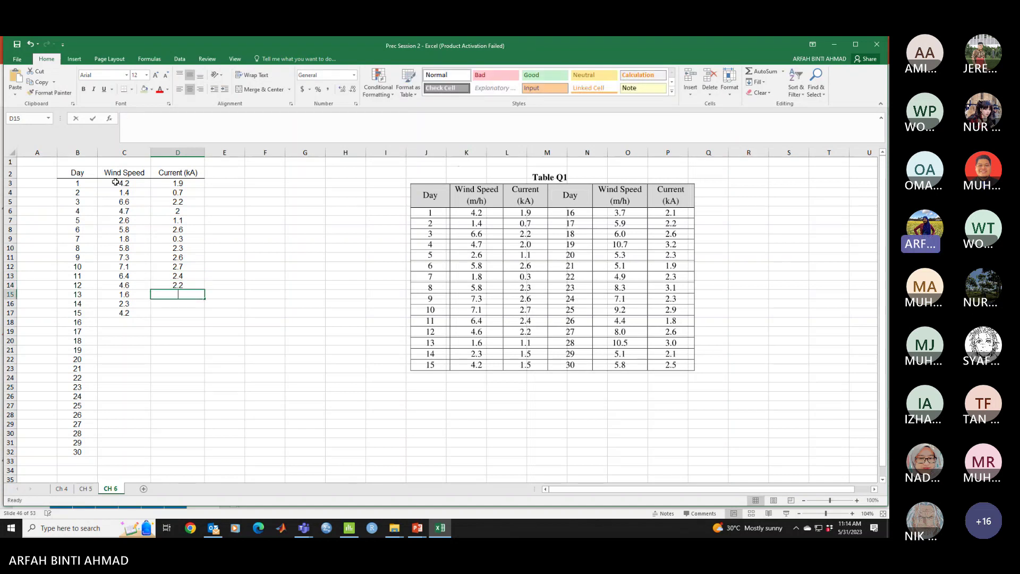
type("1.1")
key("Return")
type("1.5")
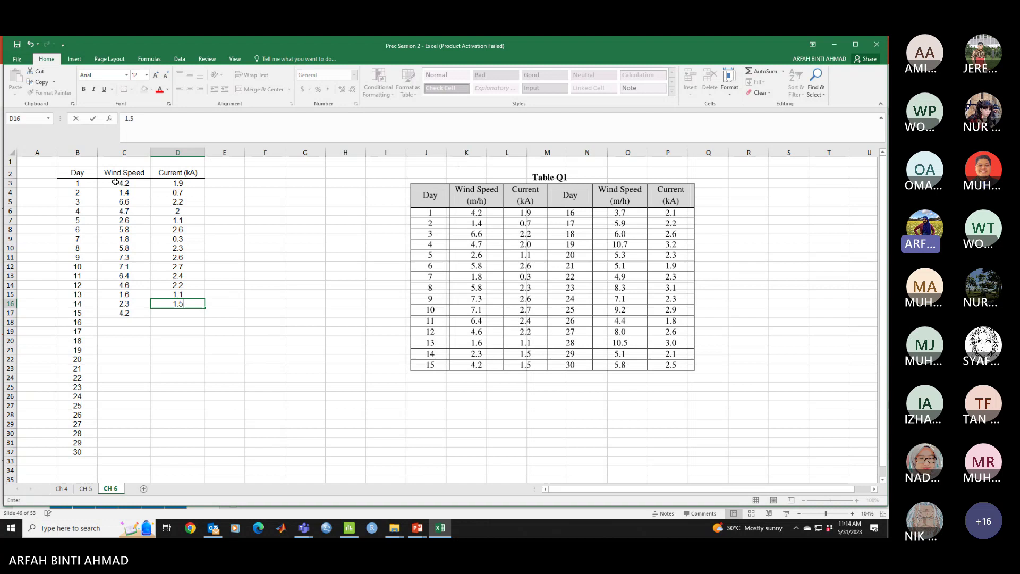
key("Return")
type("1.5")
key("Return")
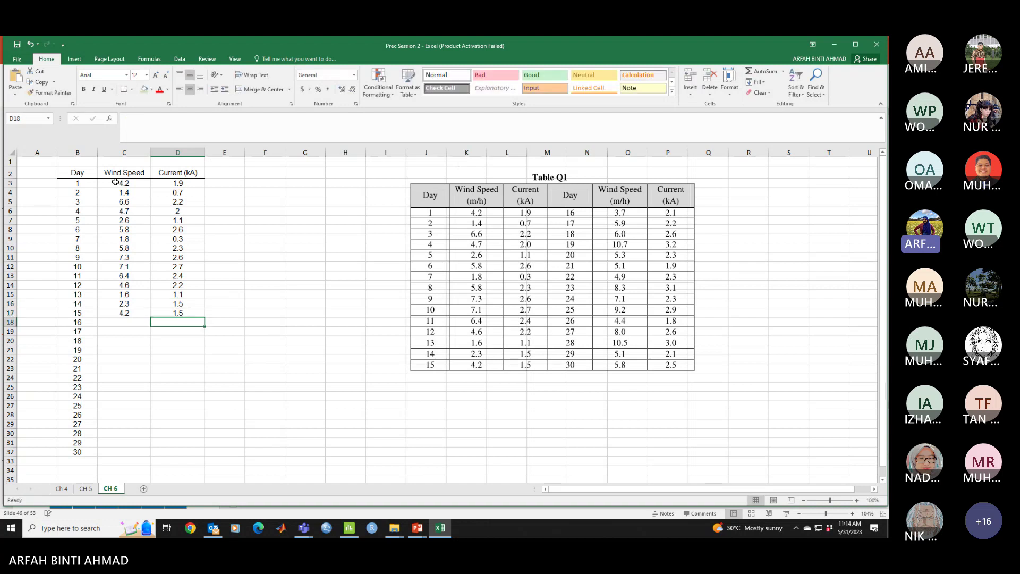
- Enter the wind speeds 3.7, 5.9, 6, 10.7 and 5.3 for days 16 to 20 in C18:C22
key("Left")
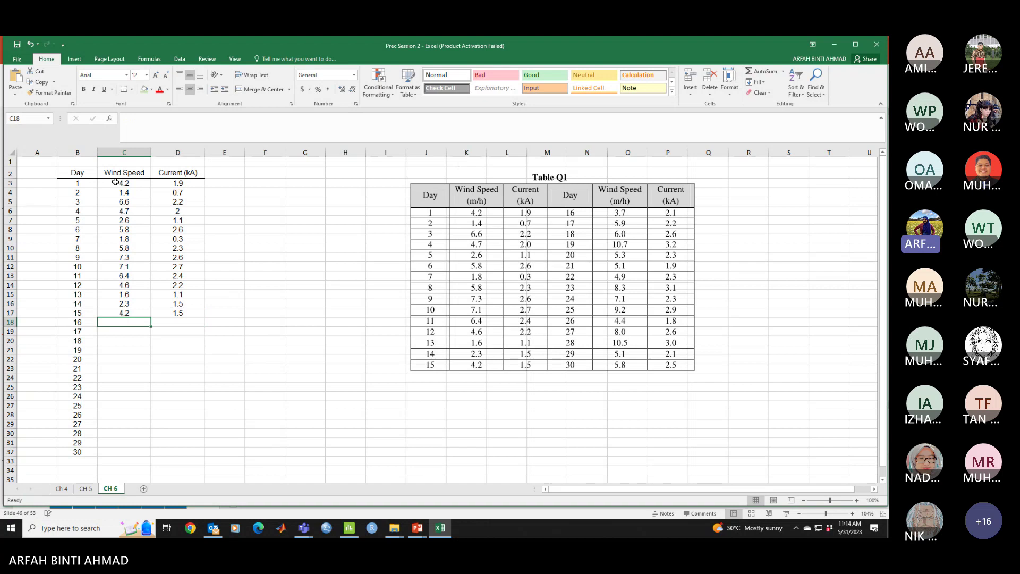
type("3.7")
key("Return")
type("5")
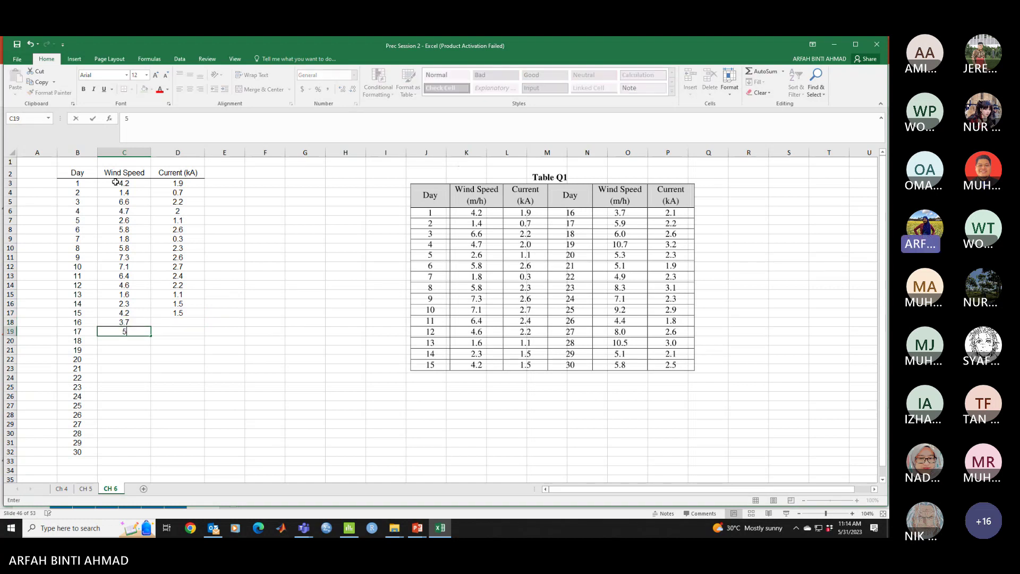
type(".9")
key("Return")
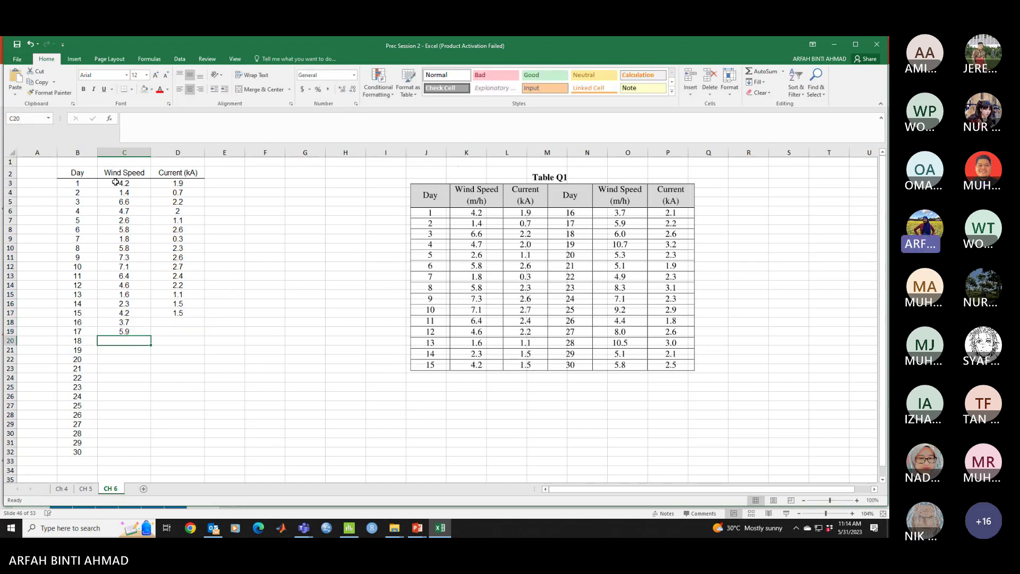
type("6")
key("Return")
type("1")
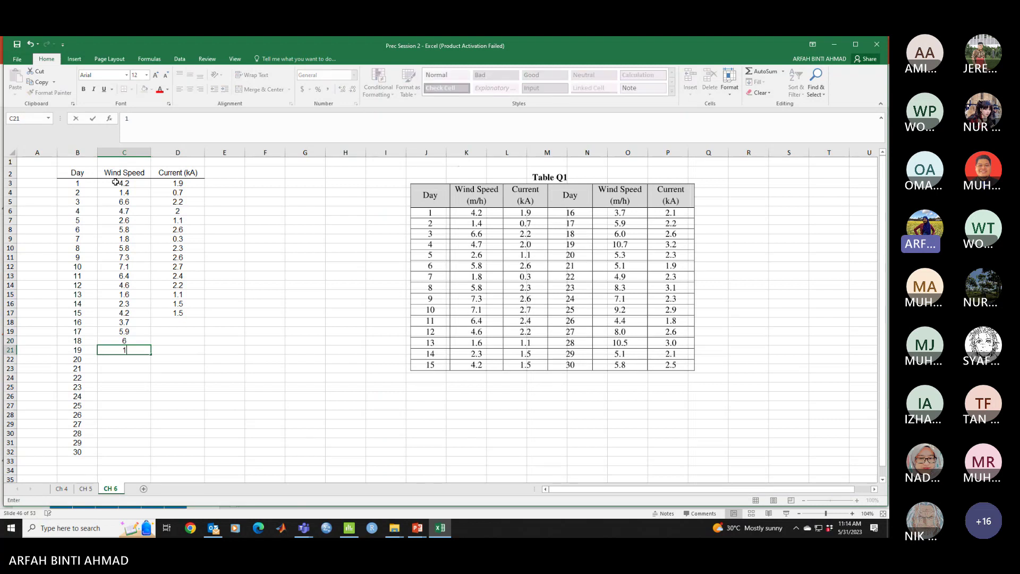
type("0.7")
key("Return")
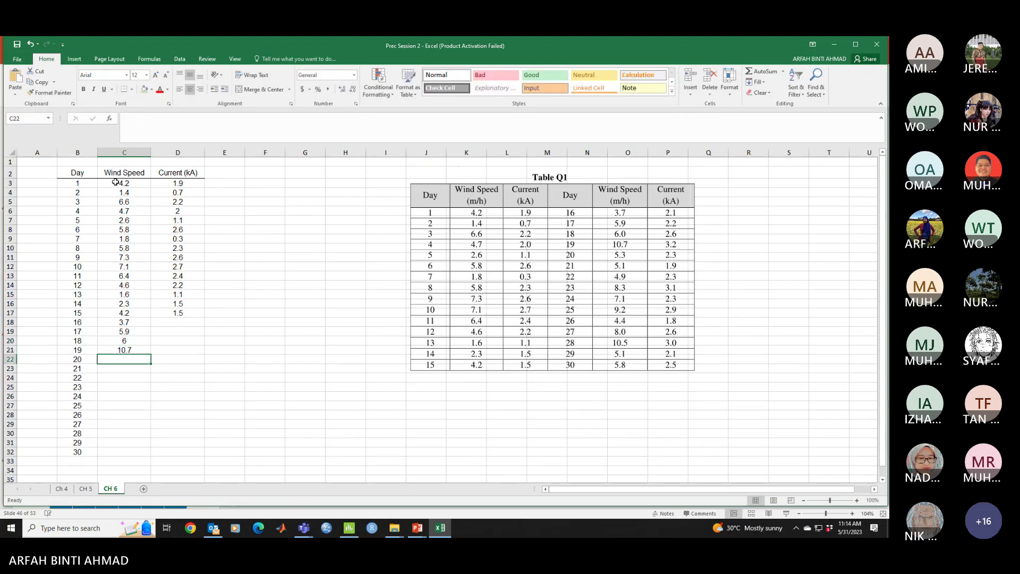
type("5.")
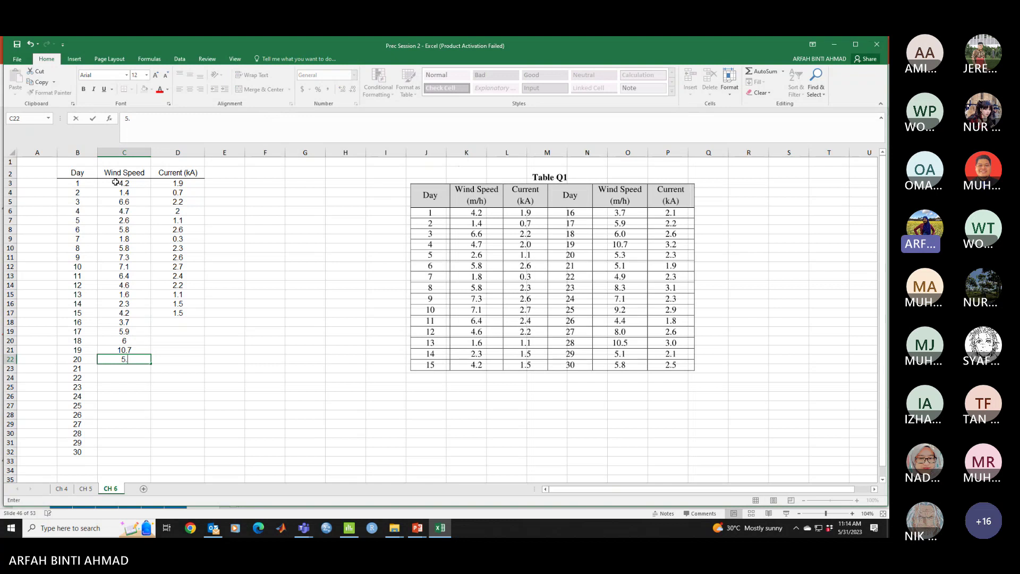
type("3")
key("Return")
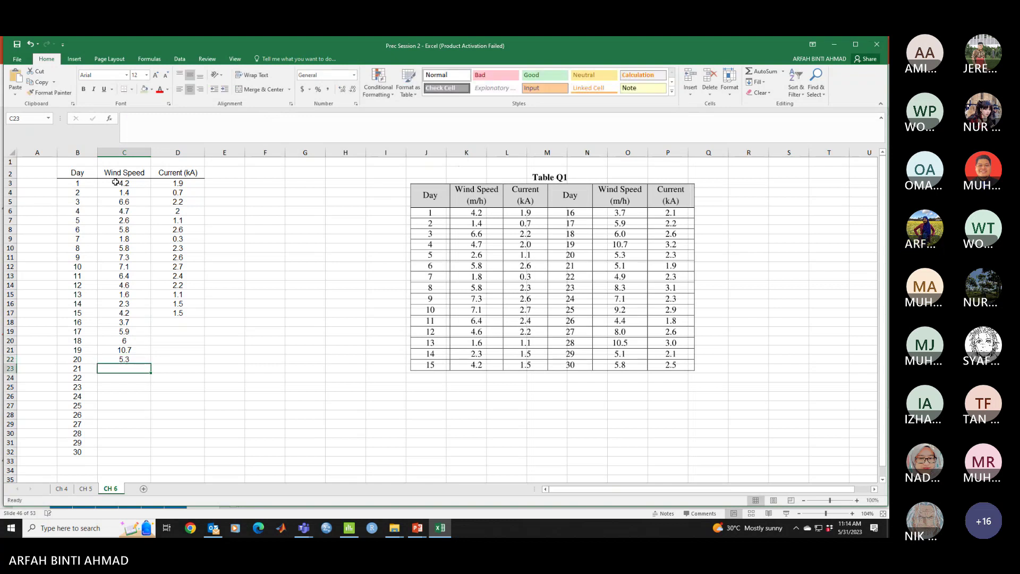
- Enter the wind speeds 5.1, 4.9, 8.3, 7.1 and 9.2 for days 21 to 25 in C23:C27
type("5.")
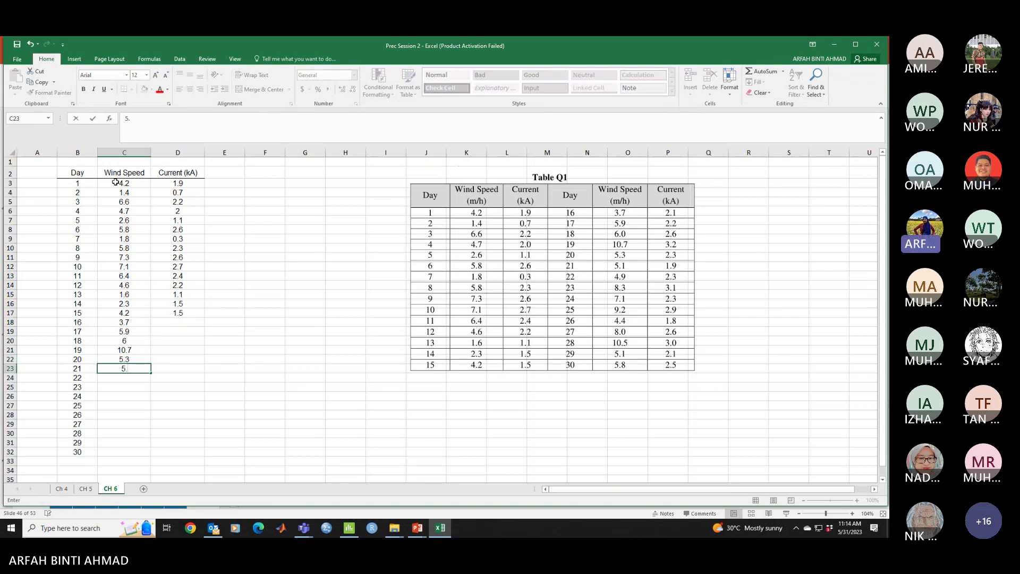
key("BackSpace")
key("Return")
key("Up")
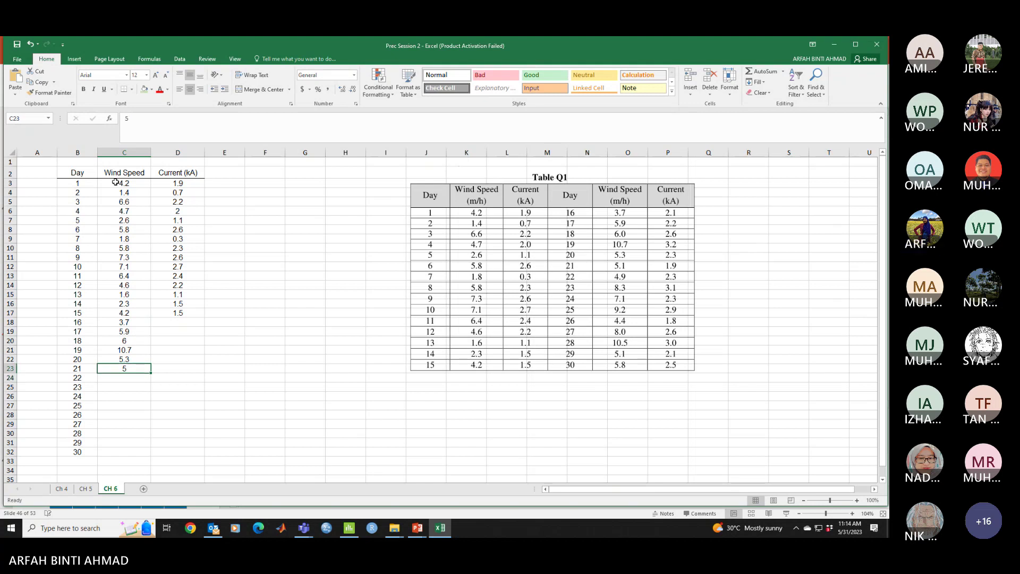
type("5.1")
key("Return")
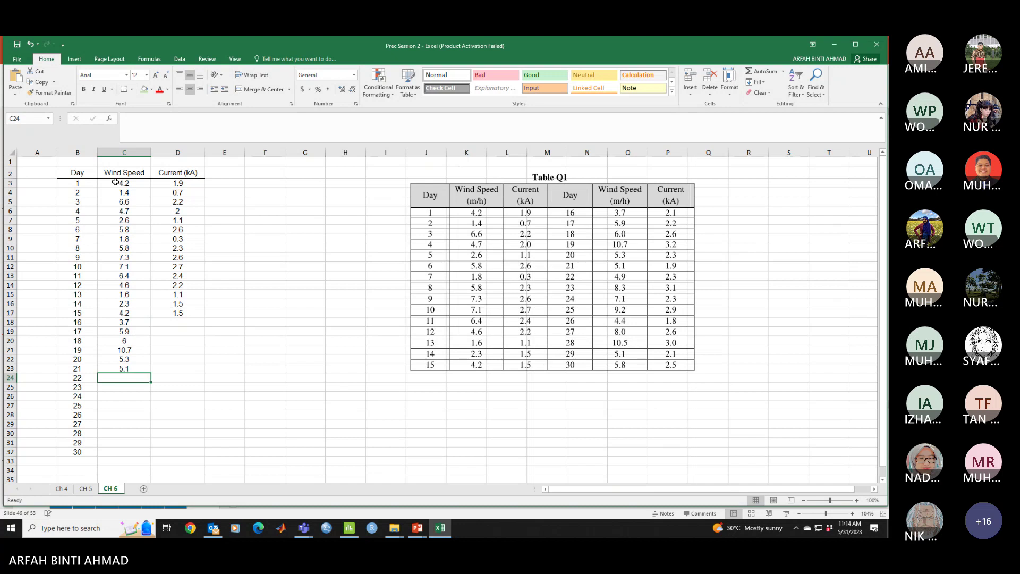
type("4.9")
key("Return")
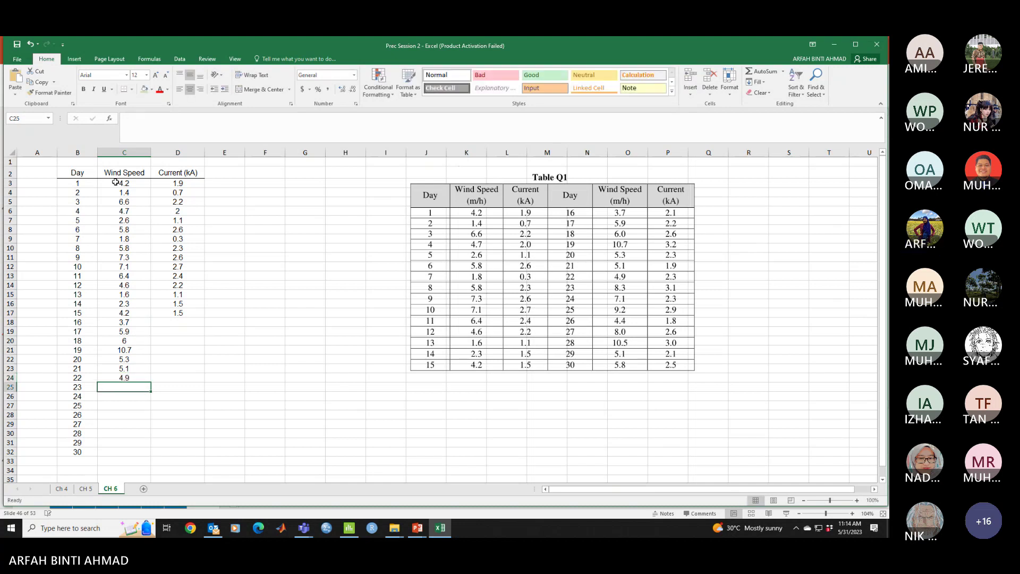
type("8.3")
key("Return")
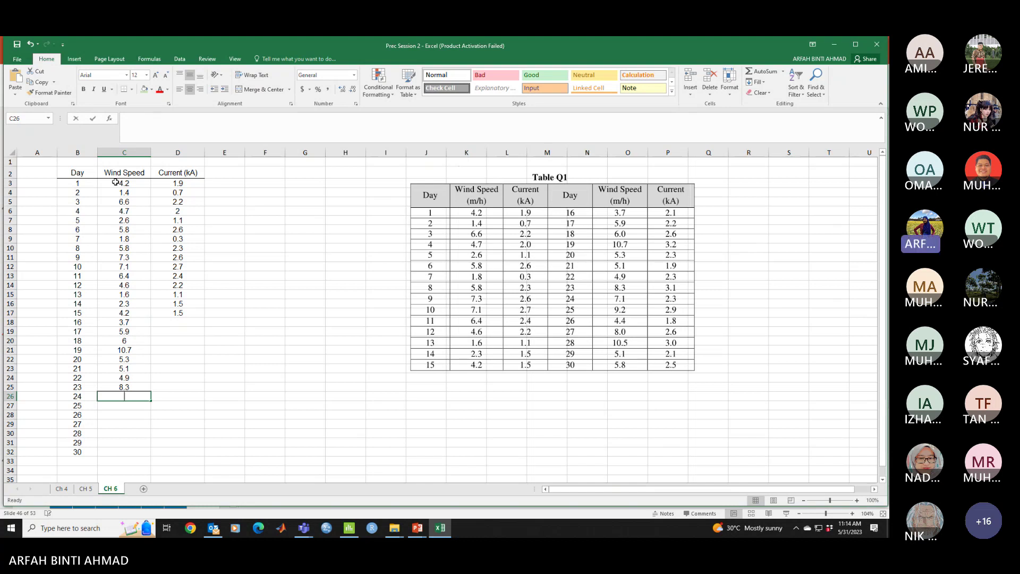
type("7.1")
key("Return")
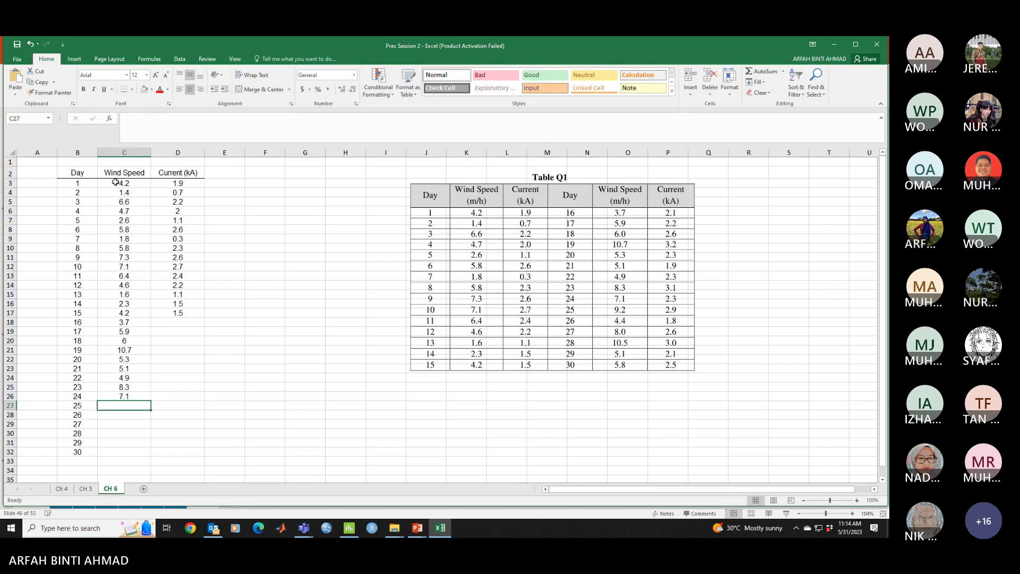
type("9.2")
key("Return")
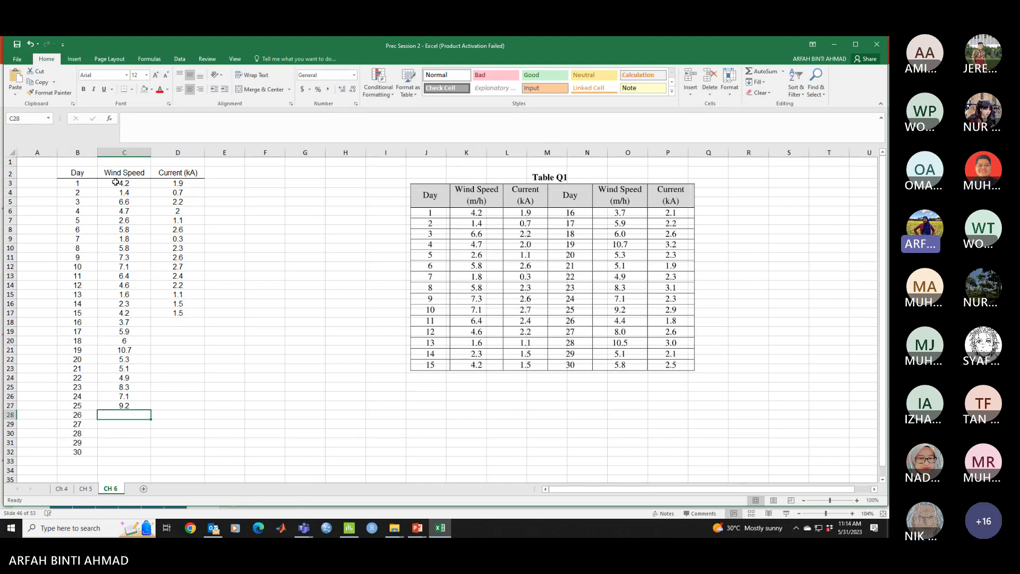
- Enter the wind speeds 4.4, 8, 10.5, 5.1 and 5.8 for days 26 to 30 in C28:C32
type("4")
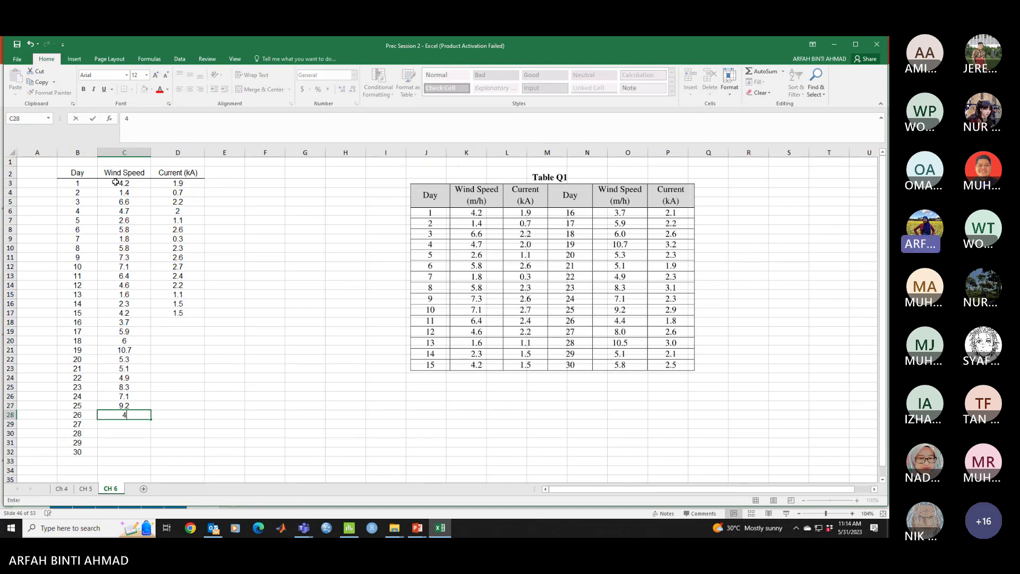
type(".")
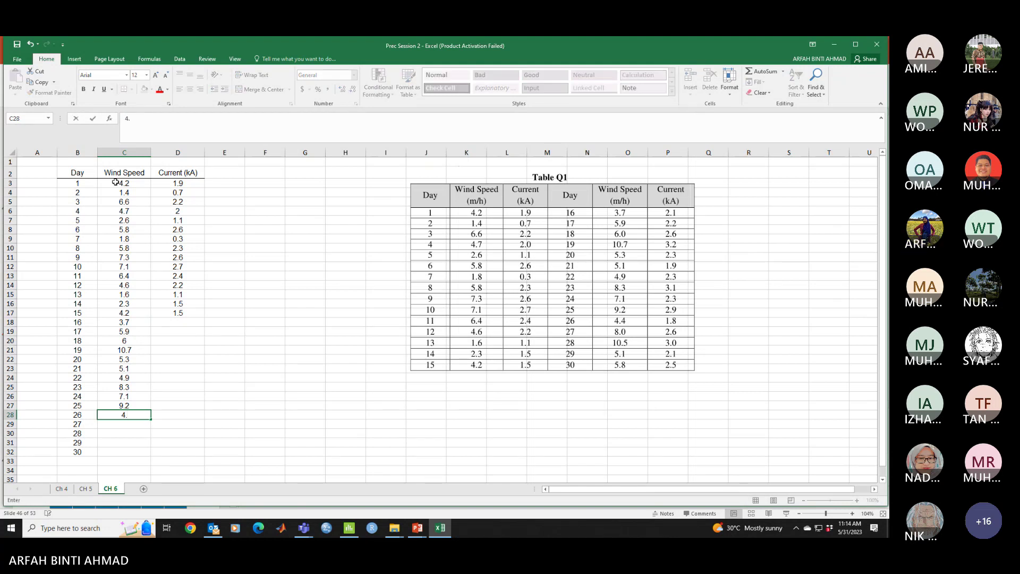
type("4")
key("Return")
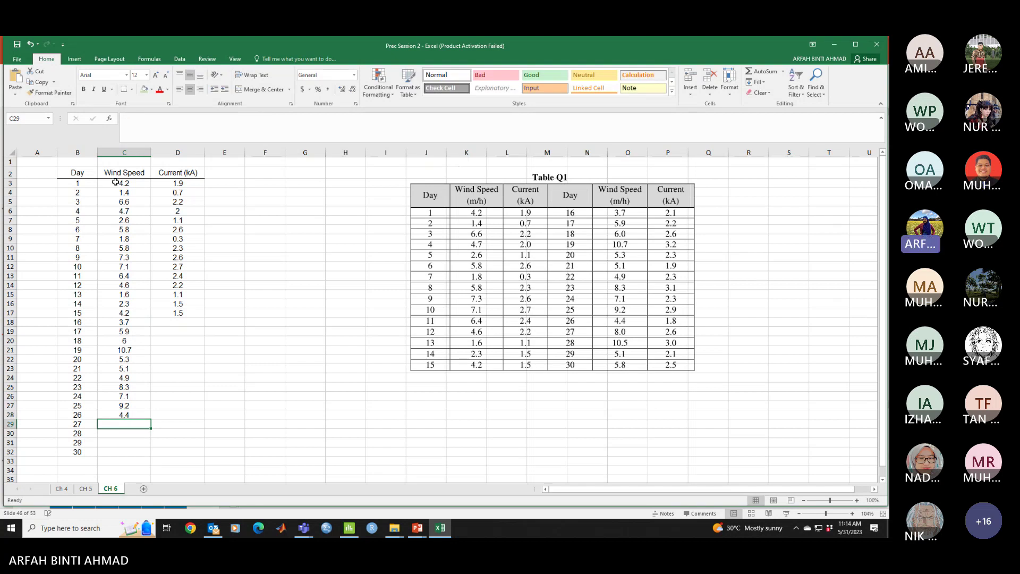
type("8")
key("Return")
type("10.5")
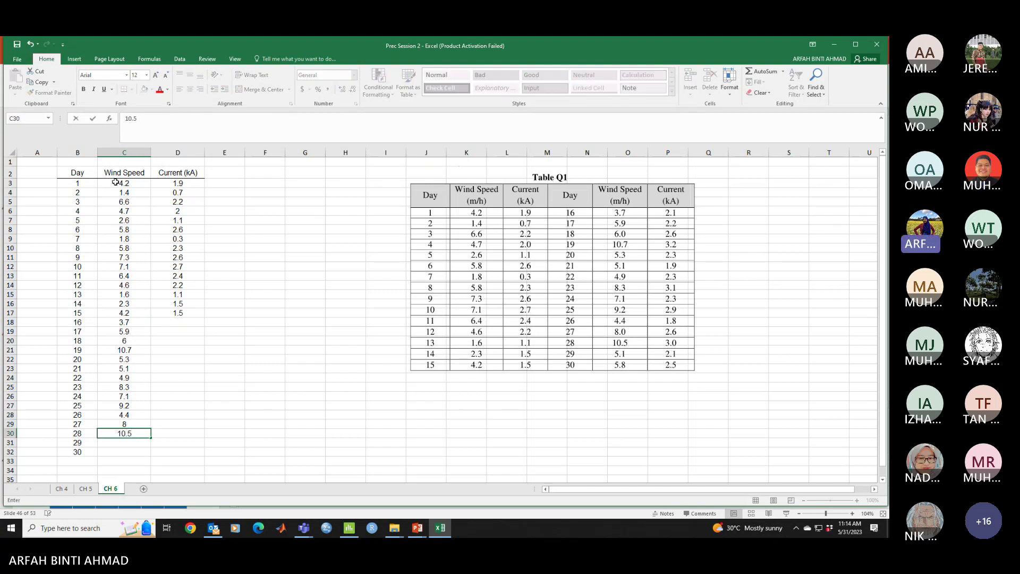
key("Return")
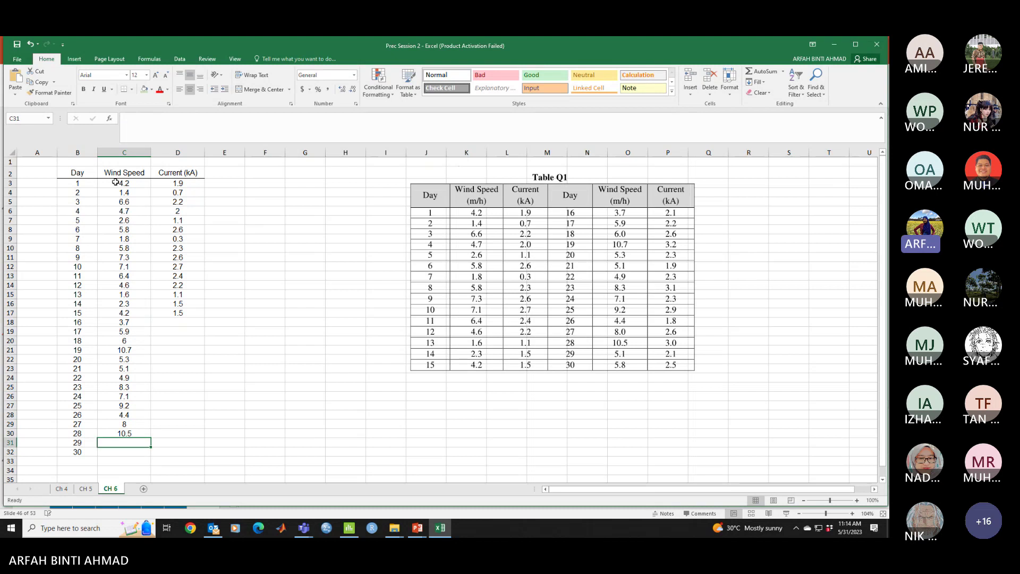
type("5.1")
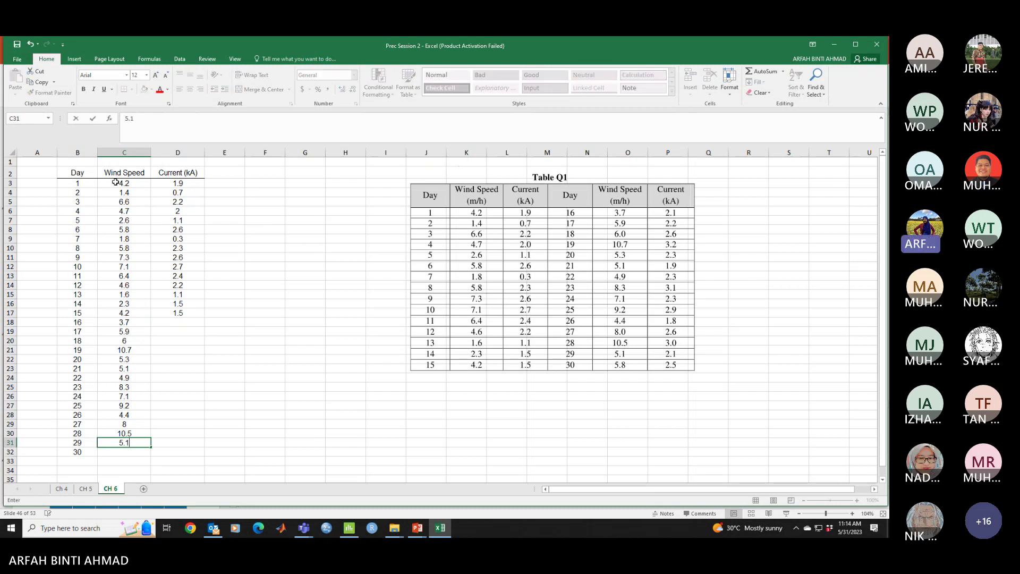
key("Return")
type("5.8")
key("Tab")
- Enter the current values 2.1, 2.2, 2.6, 3.2 and 2.3 for days 16 to 20 in D18:D22
key("Up")
key("Up")
key("Up")
key("Up")
key("Up")
key("Up")
key("Up")
key("Up")
key("Up")
key("Up")
key("Up")
key("Up")
key("Up")
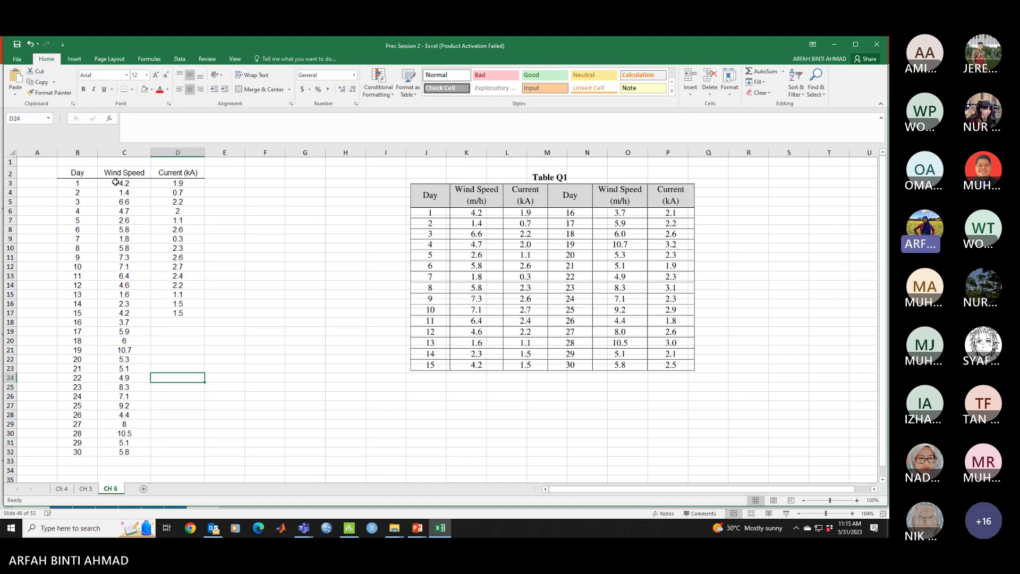
key("Up")
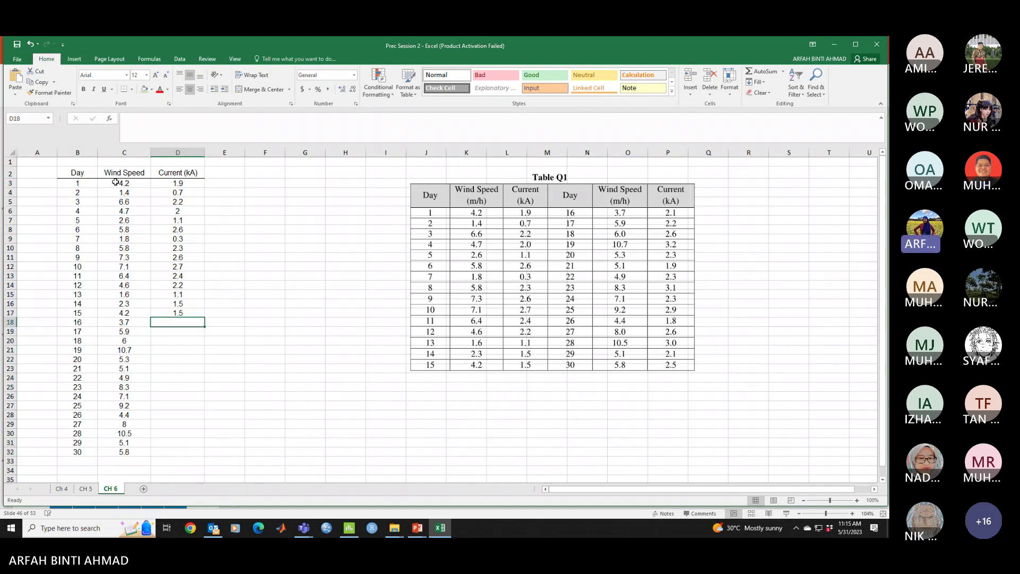
type("2.1")
key("Tab")
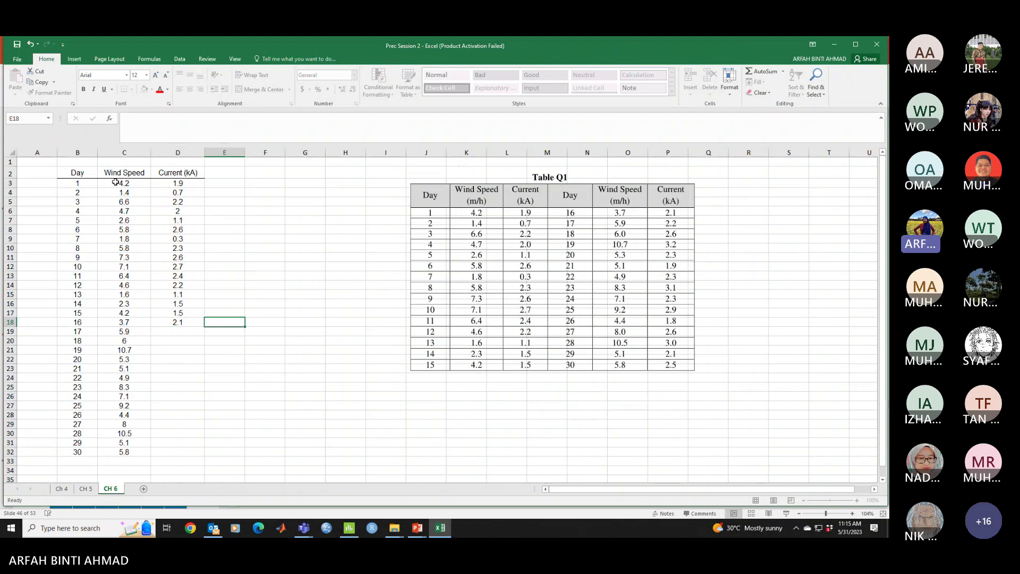
key("Left")
key("Down")
type("2")
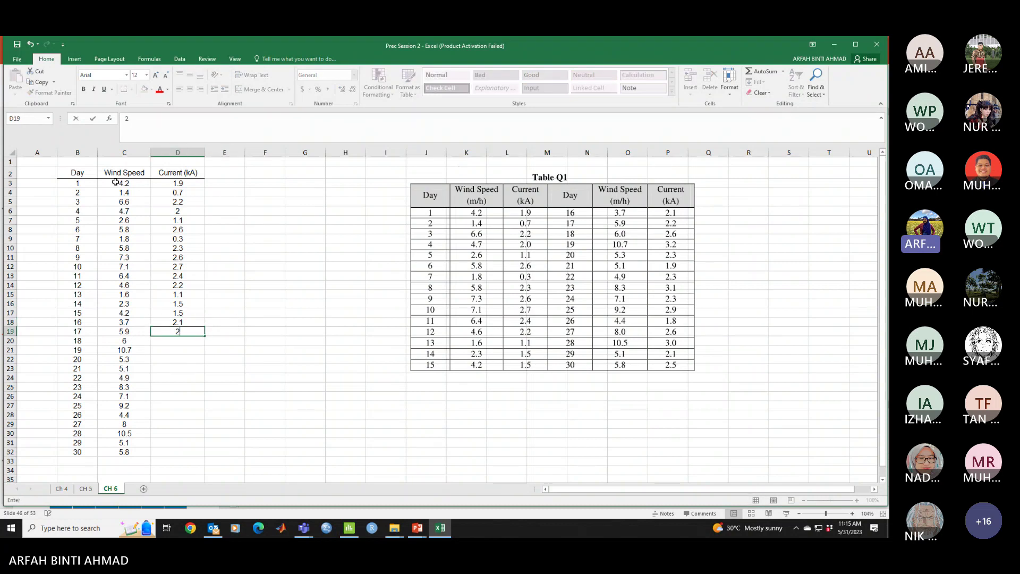
type(".2")
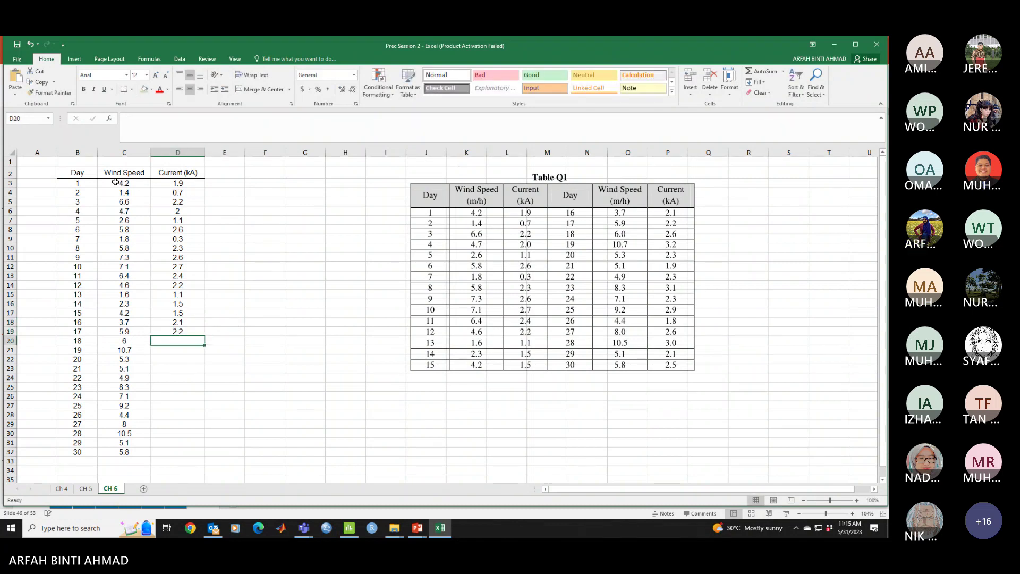
key("Return")
type("2.6")
key("Return")
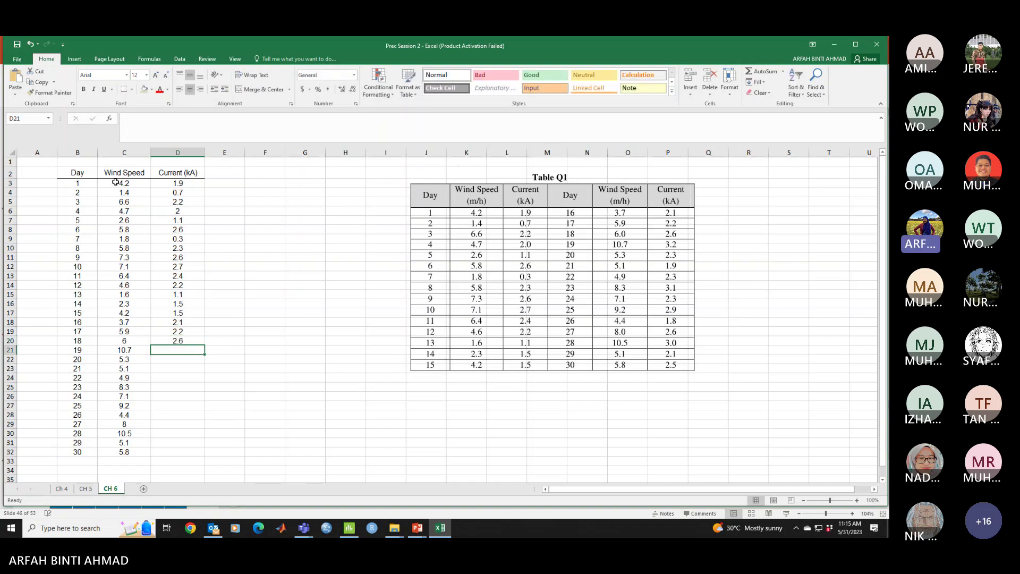
type("3.2")
key("Return")
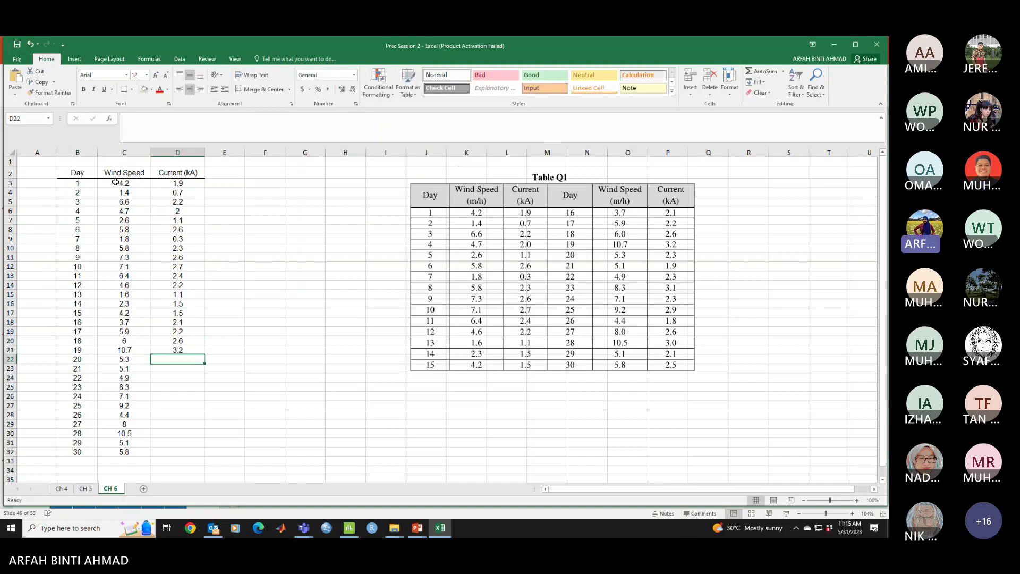
type("2.3")
key("Return")
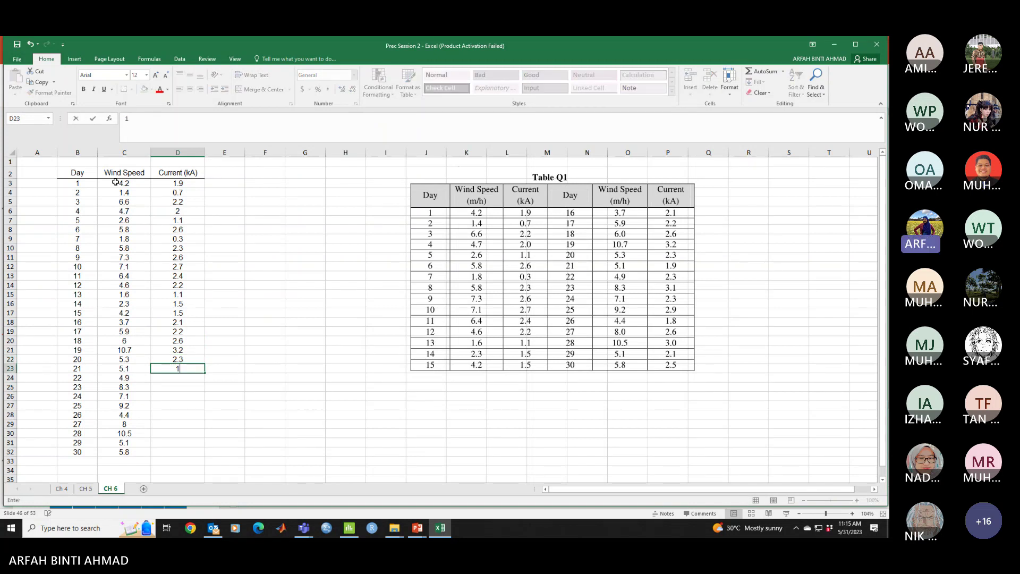
- Enter the current values 1.9, 2.3, 3.1, 2.3 and 2.9 for days 21 to 25 in D23:D27
type("1.9")
key("Return")
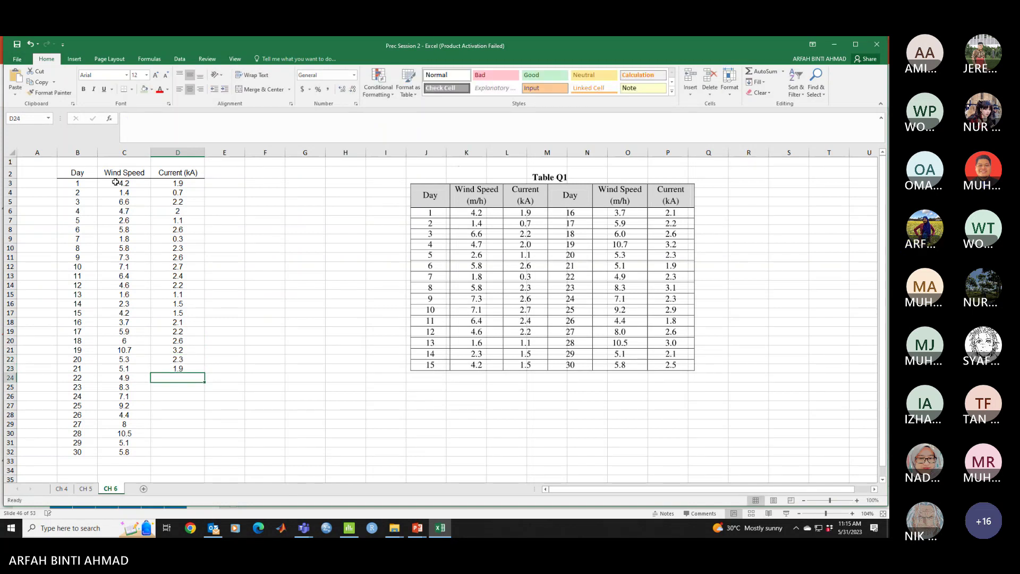
type("2.3")
key("Return")
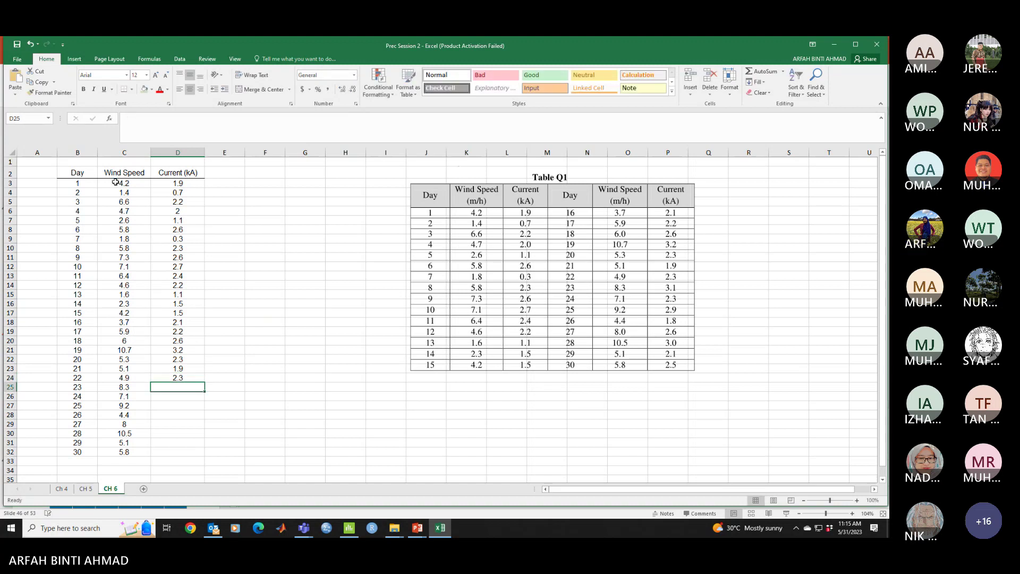
type("3.1")
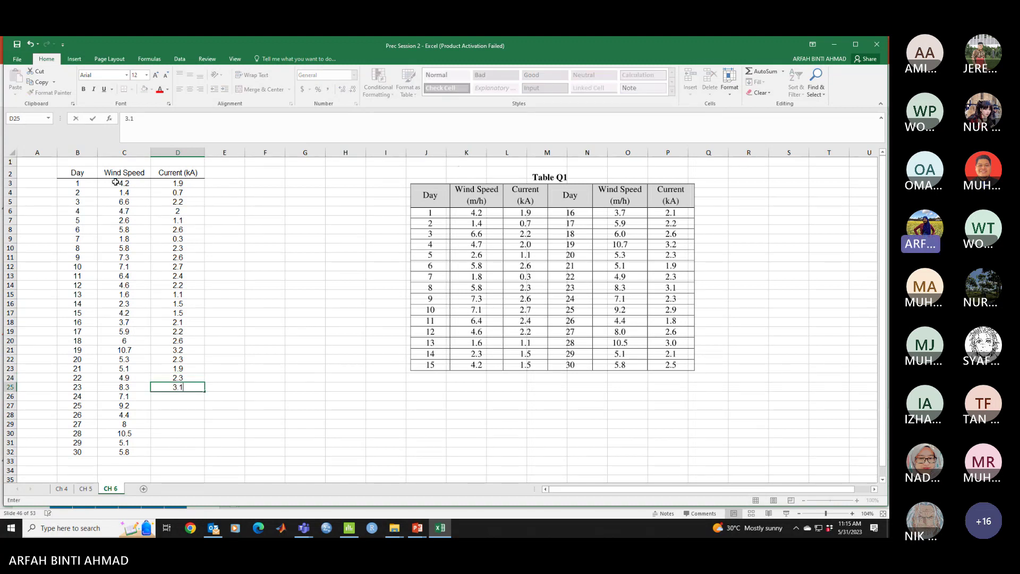
key("Return")
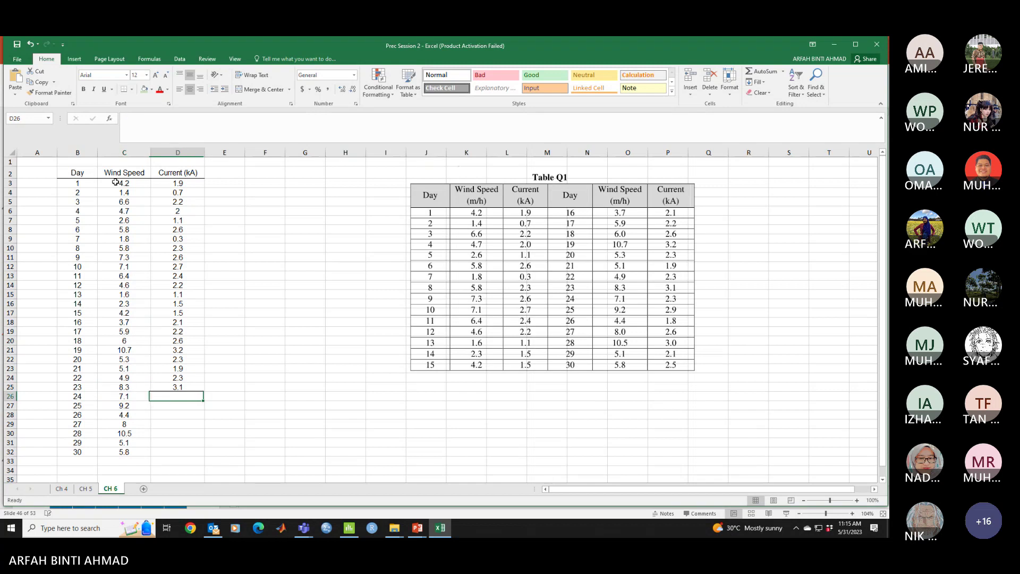
type("2.3")
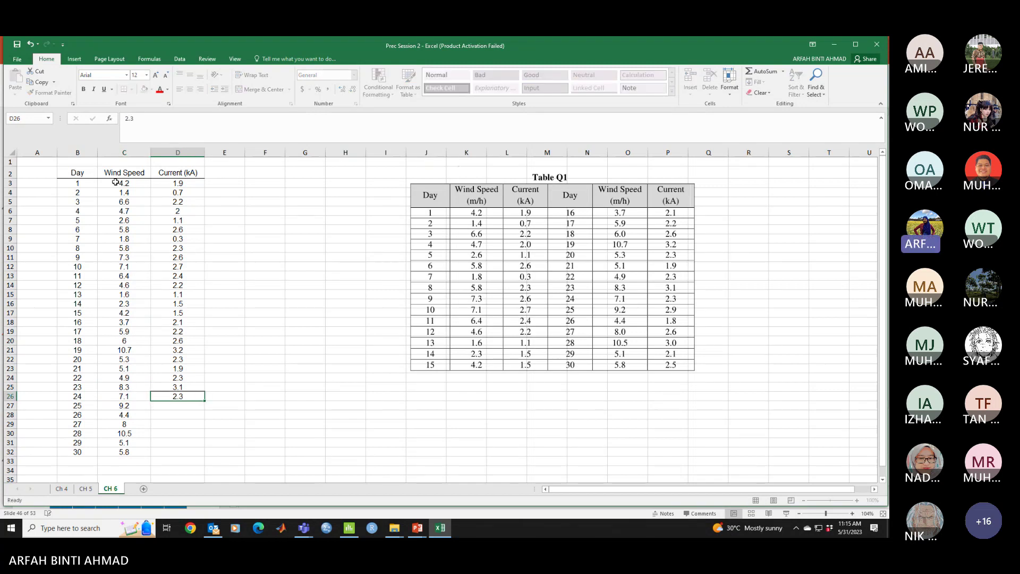
key("Return")
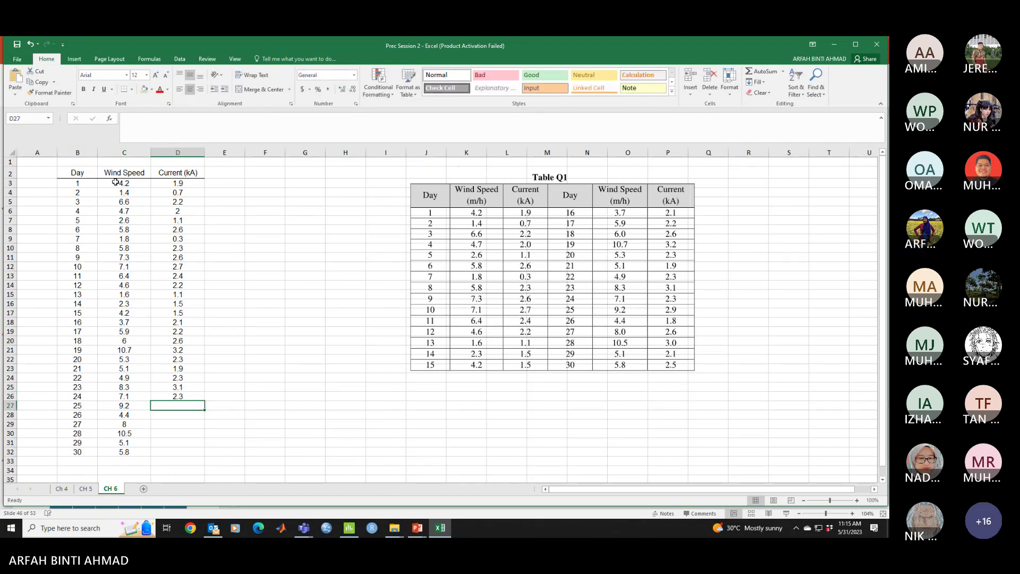
type("2.9")
key("Return")
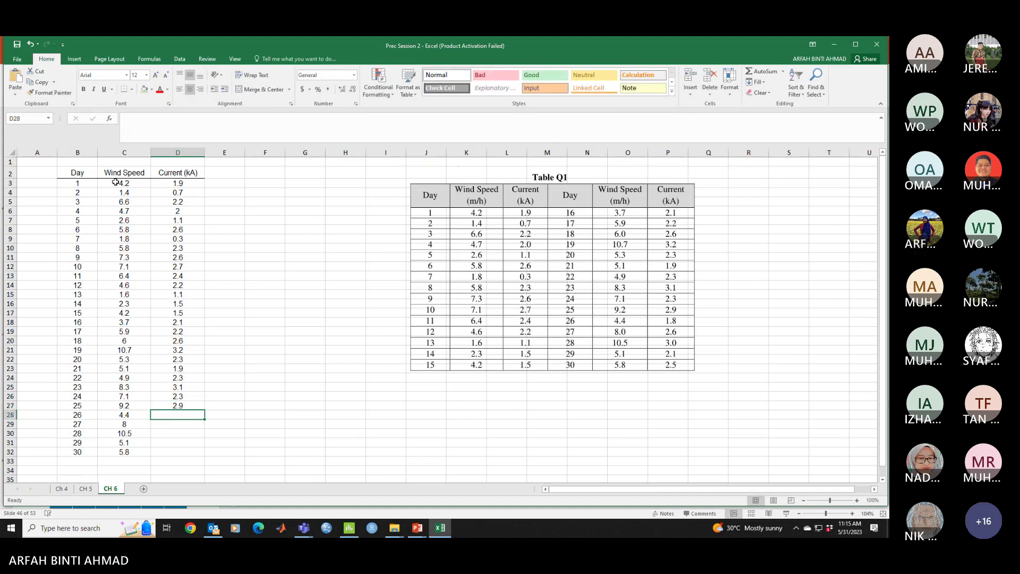
- Enter the current values 1.8, 2.6, 3, 2.1 and 2.5 for days 26 to 30 in D28:D32
type("1.8")
key("Return")
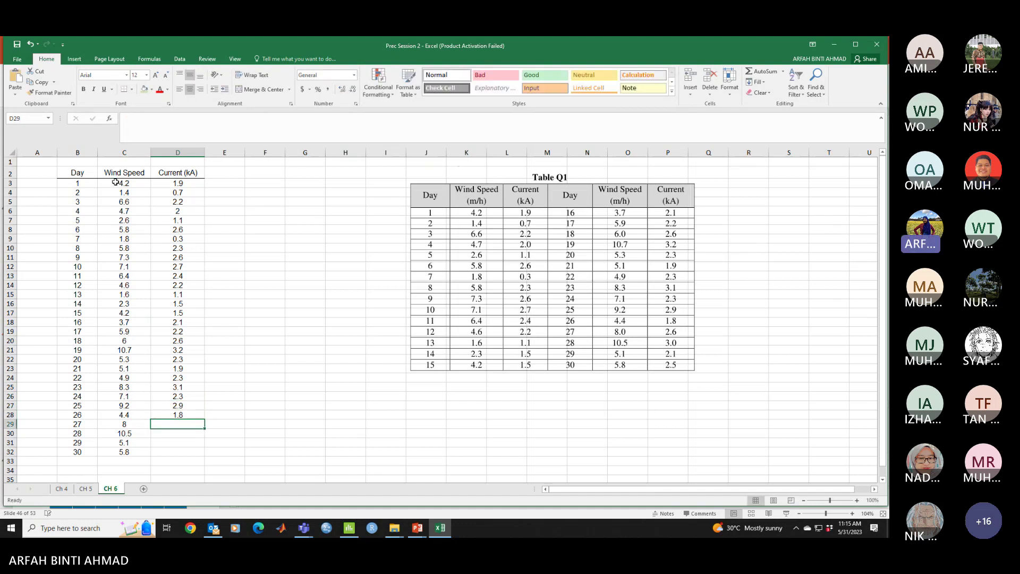
type("2.6")
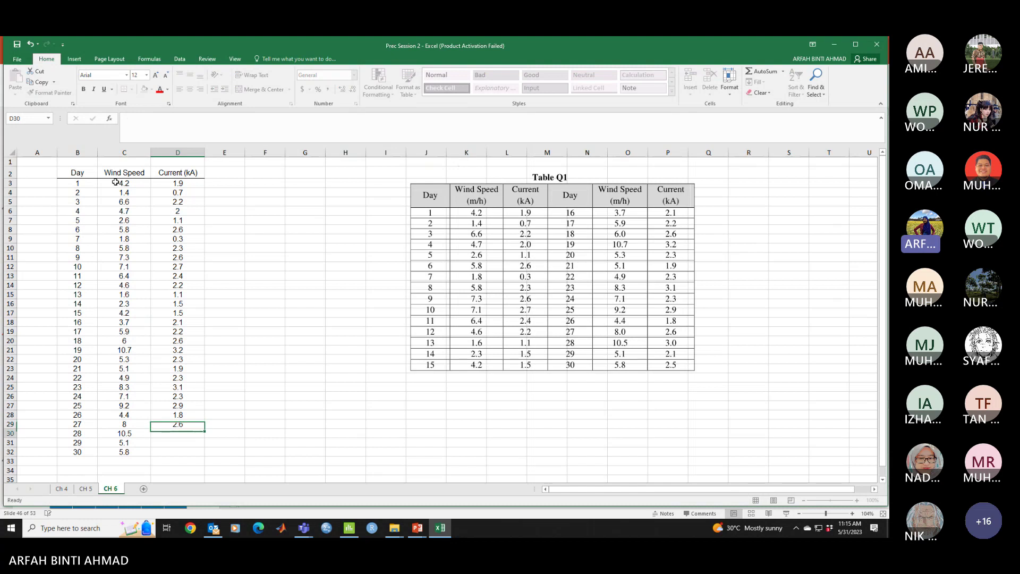
key("Return")
type("3")
key("Return")
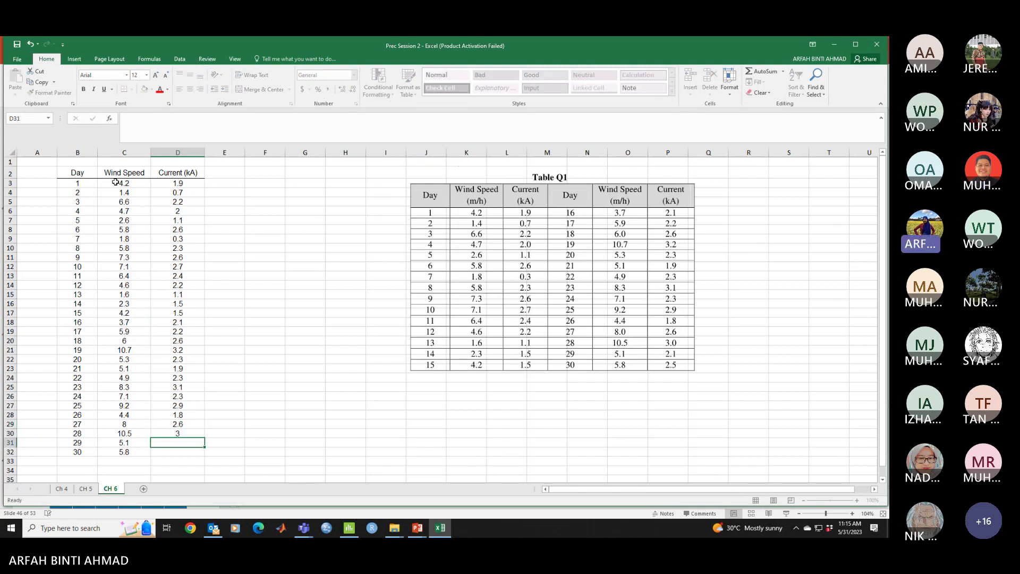
type("2.1")
key("Return")
type("2.5")
key("Tab")
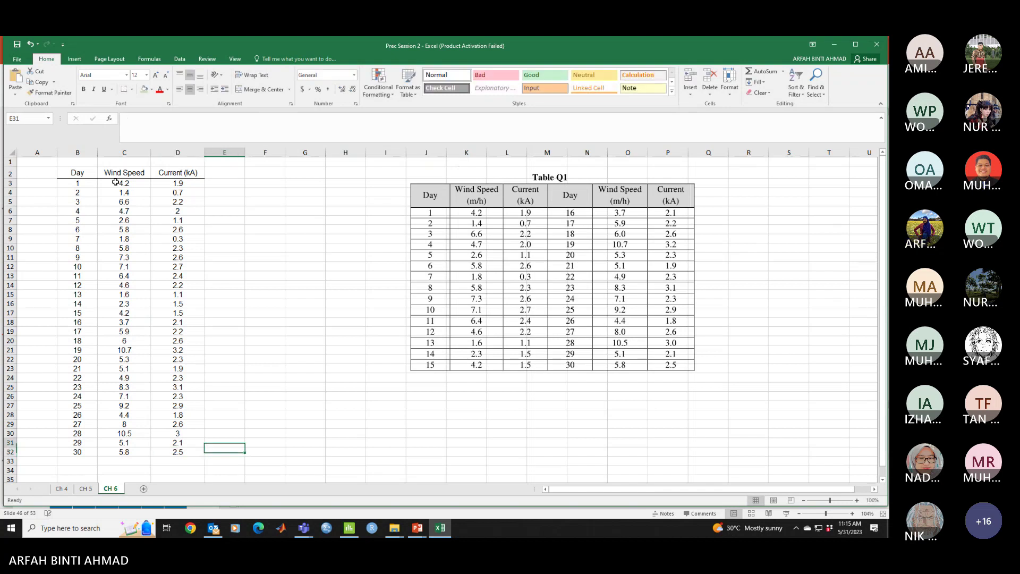
key("Up")
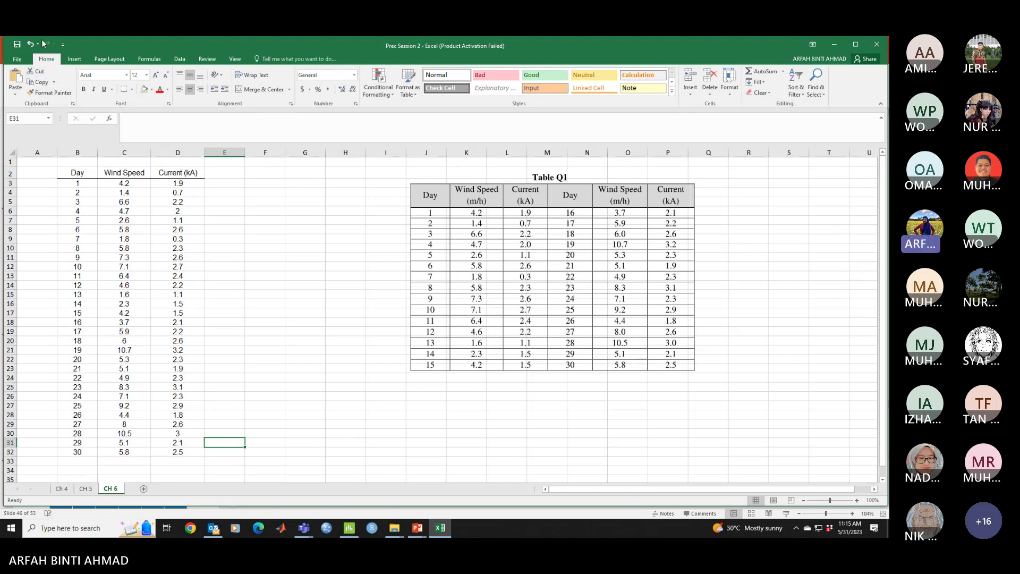
- Delete the Table Q1 picture from the sheet and make the column headings in B2:D2 bold
left_click_drag(510, 180, 424, 203)
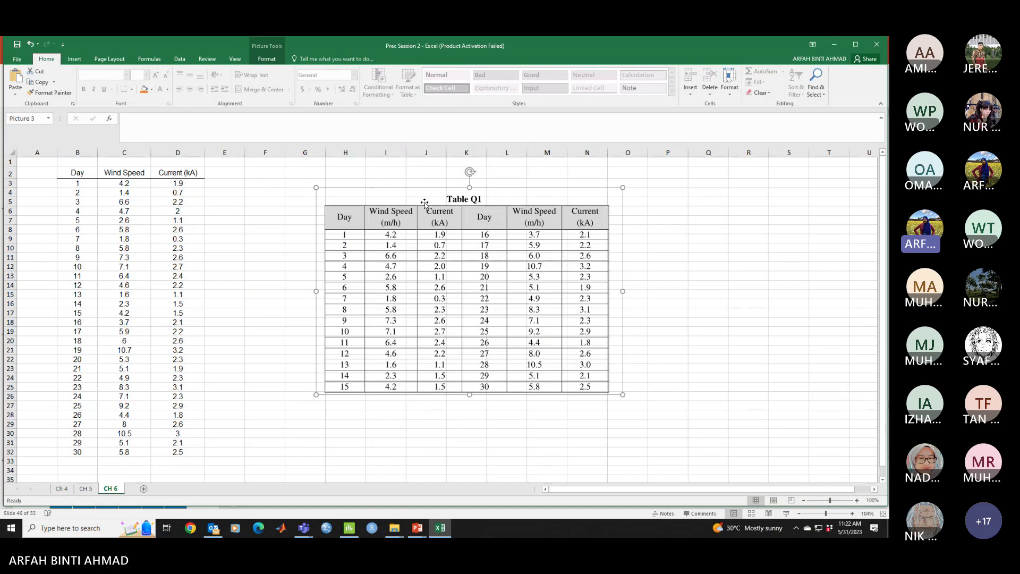
key("Delete")
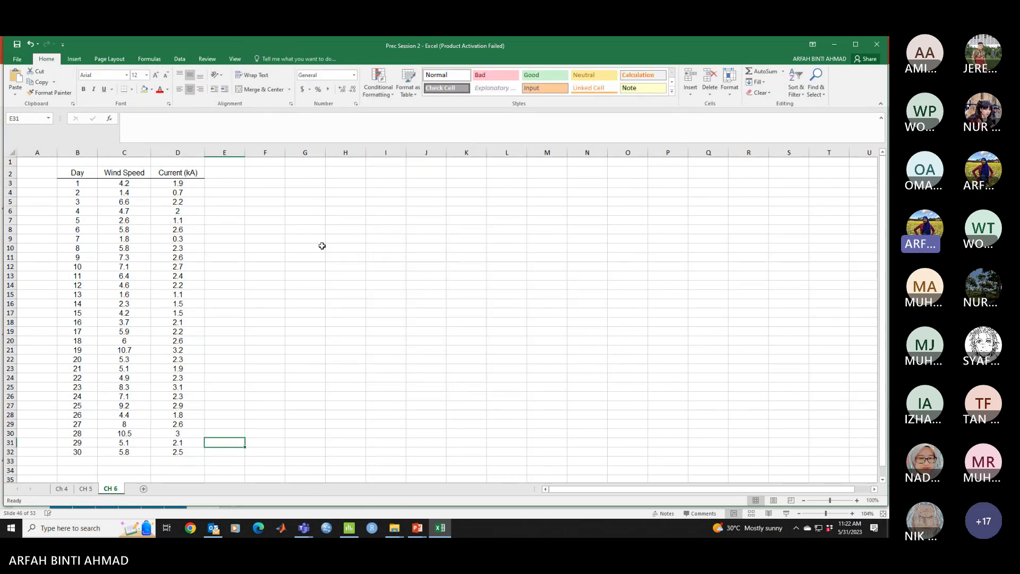
left_click_drag(74, 174, 174, 173)
left_click(84, 89)
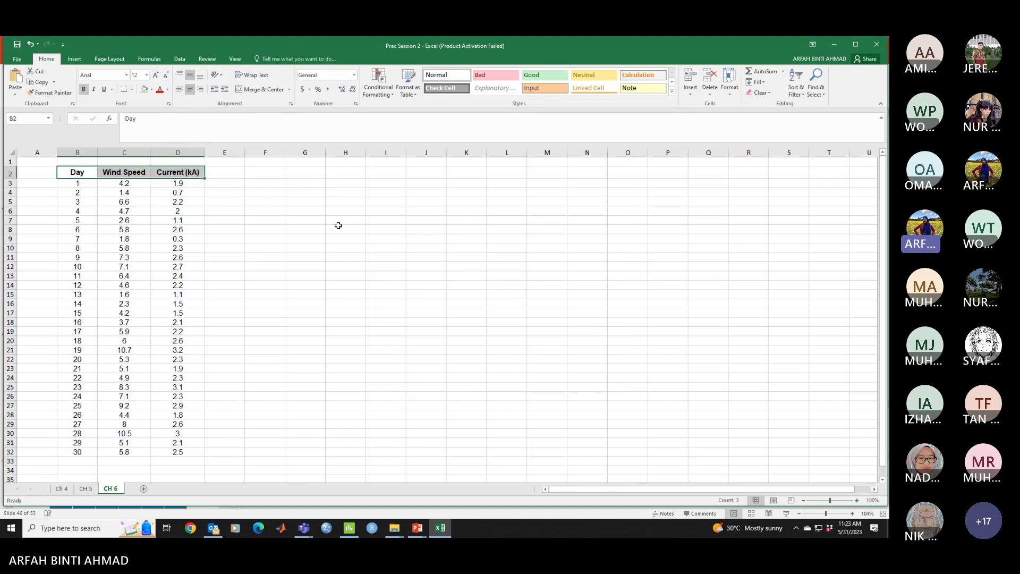
left_click(338, 228)
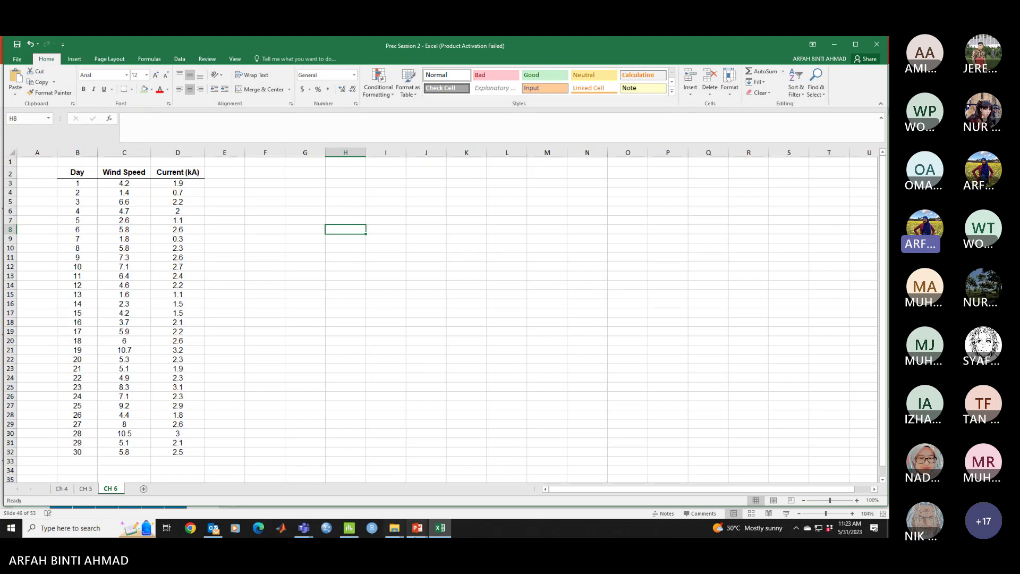
- Switch to PowerPoint, close the Chap 5_Analysis of Variance presentation and show the Chapter 6 slide of Prec Session 2 as a slide show
left_click(417, 528)
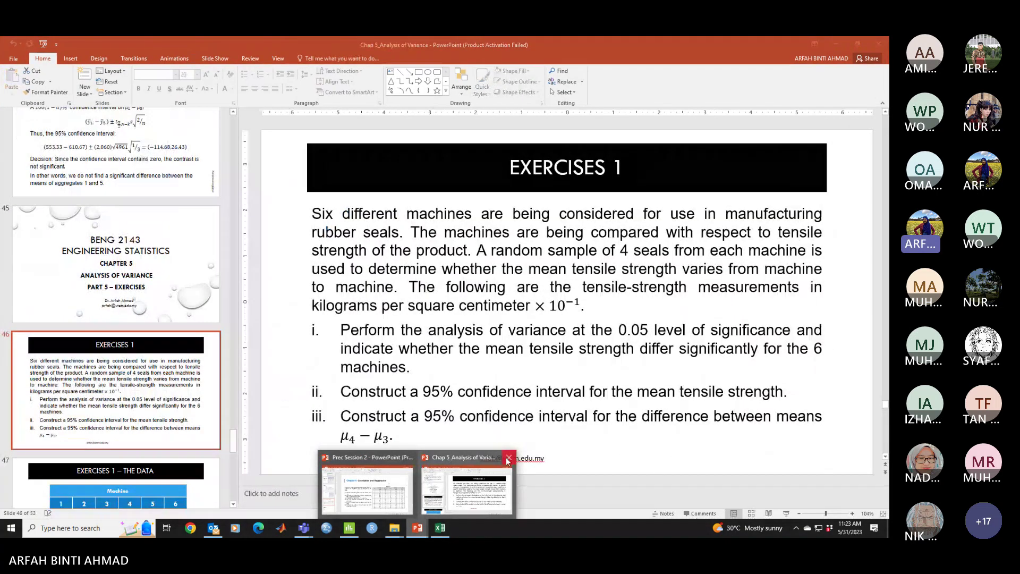
left_click(512, 457)
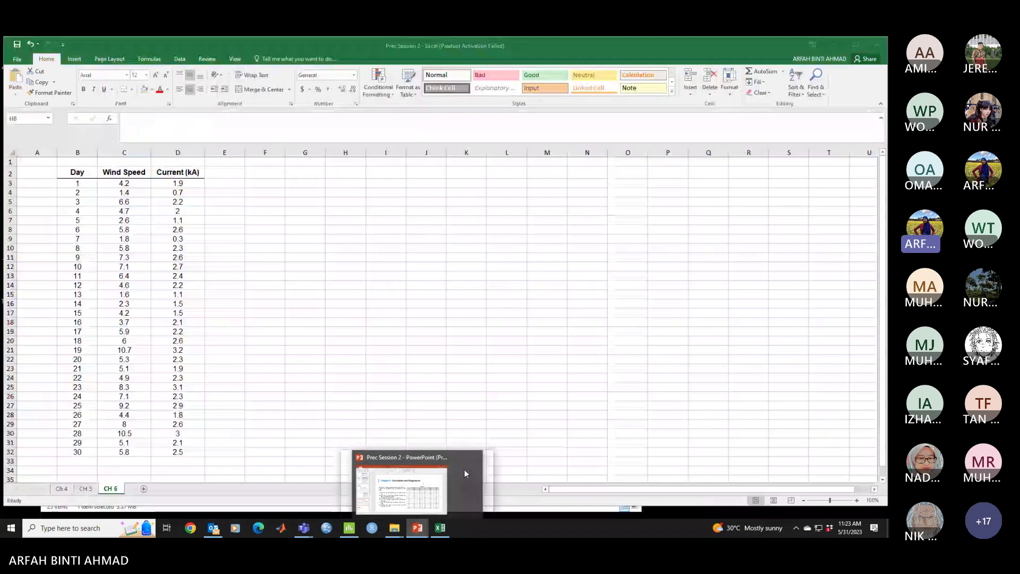
left_click(464, 470)
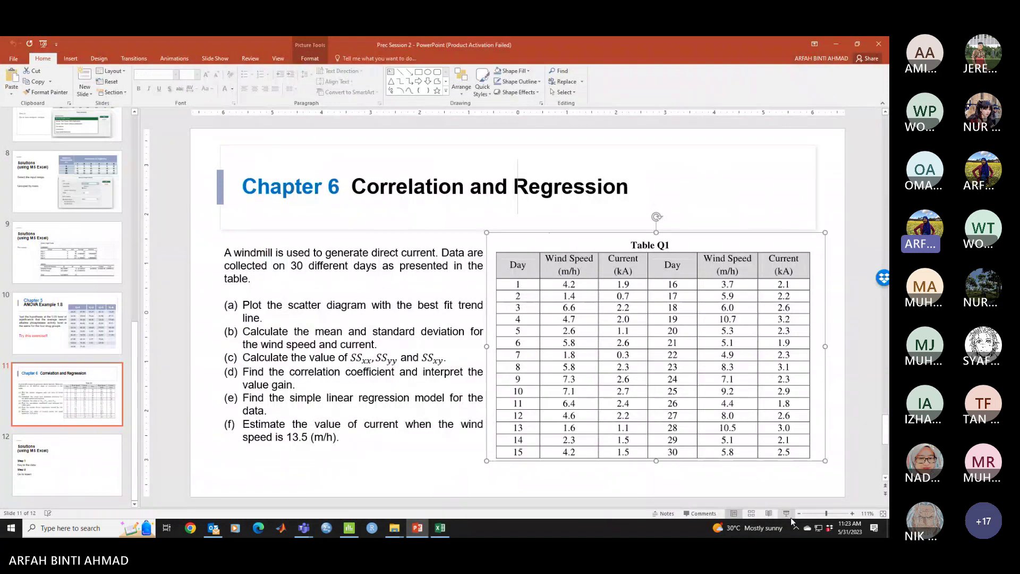
left_click(786, 514)
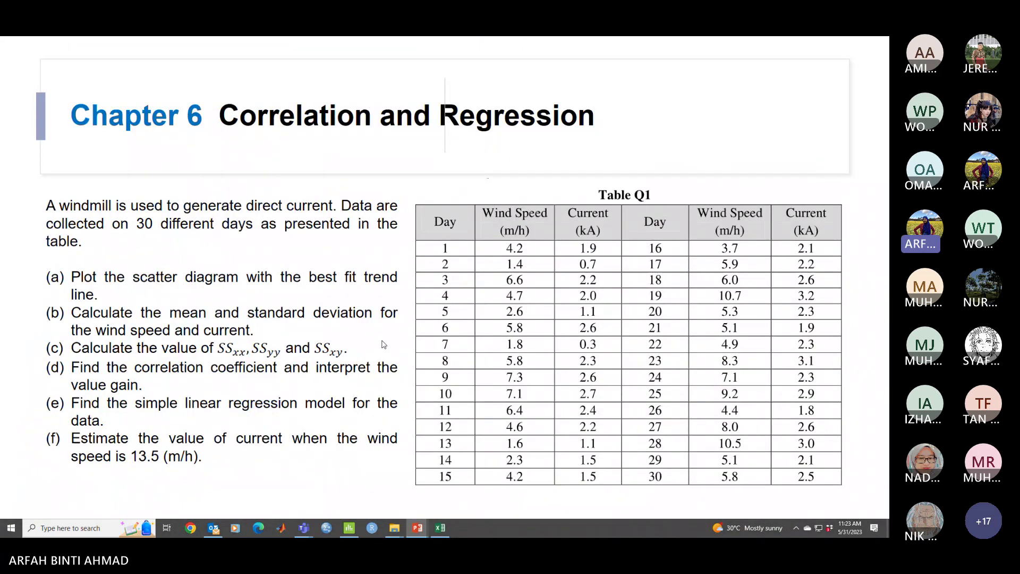
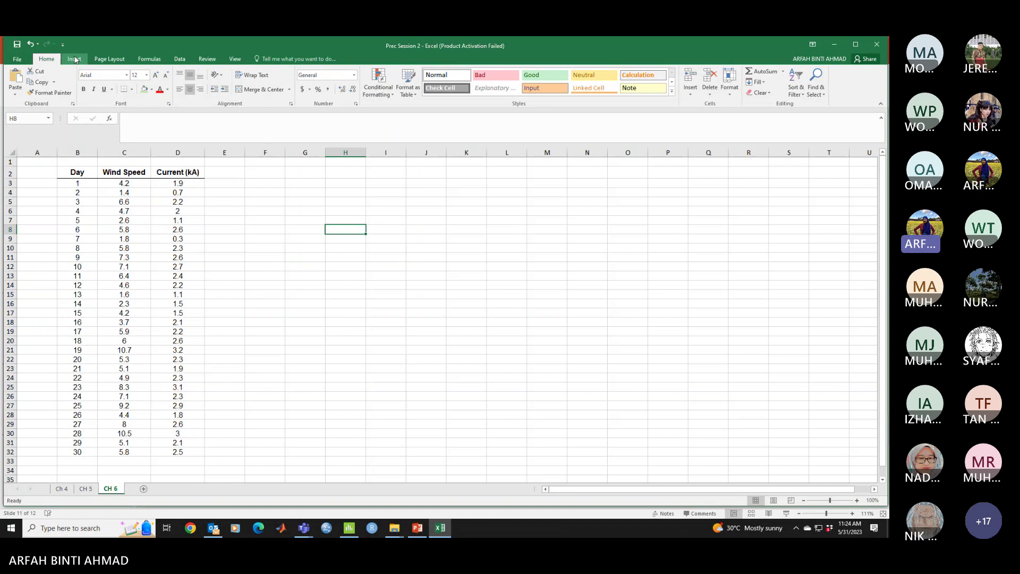
left_click(74, 60)
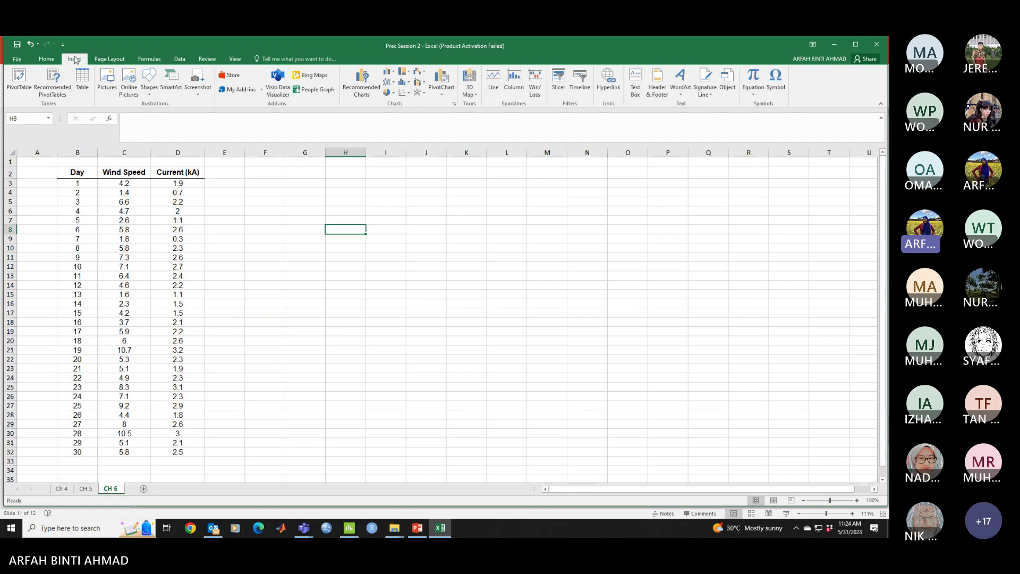
left_click(408, 95)
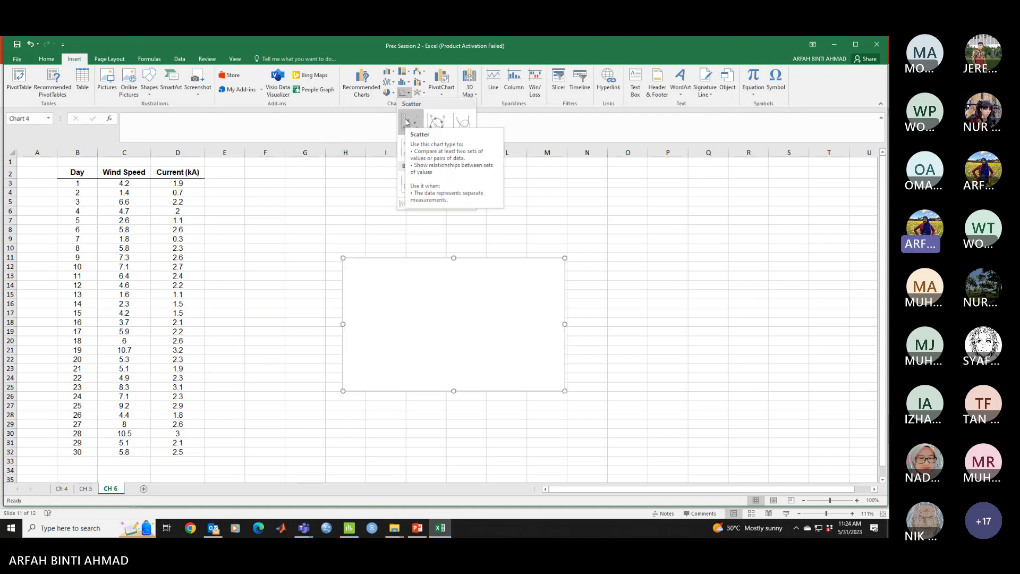
left_click(406, 122)
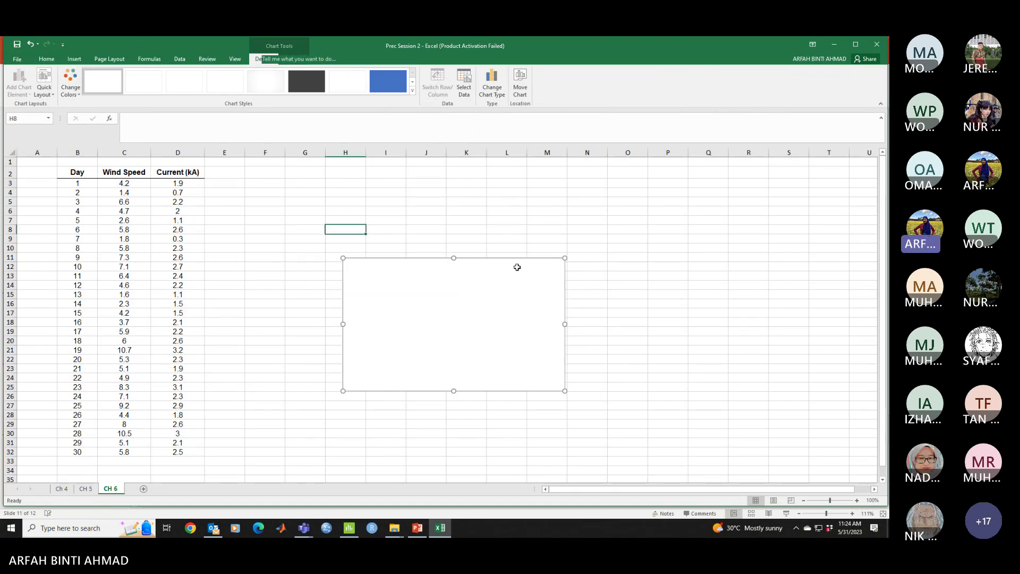
key("Delete")
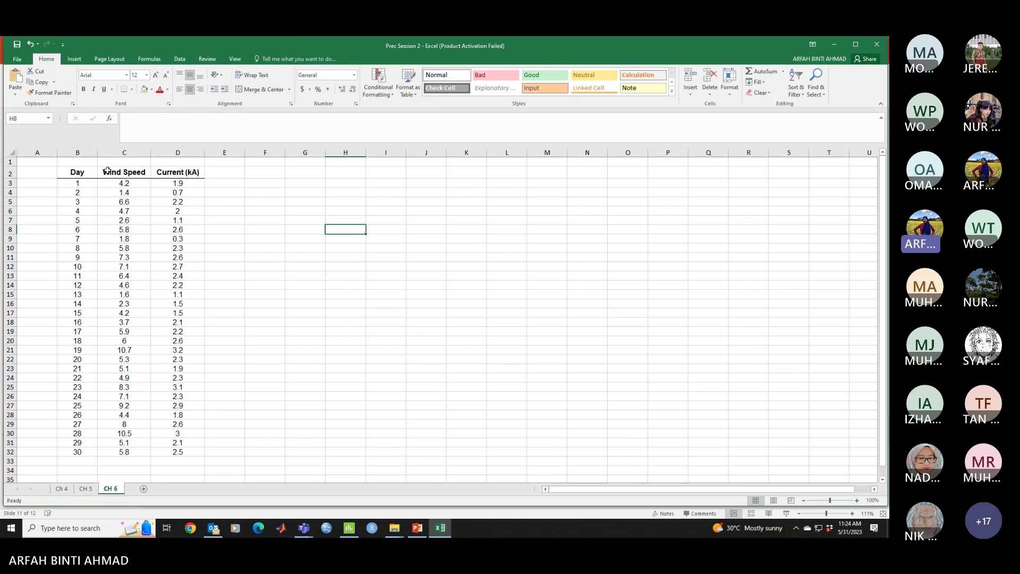
- Insert a markers-only scatter chart of the wind speed and current data in C2:D32, then enlarge it and place it beside the table
left_click_drag(107, 170, 178, 452)
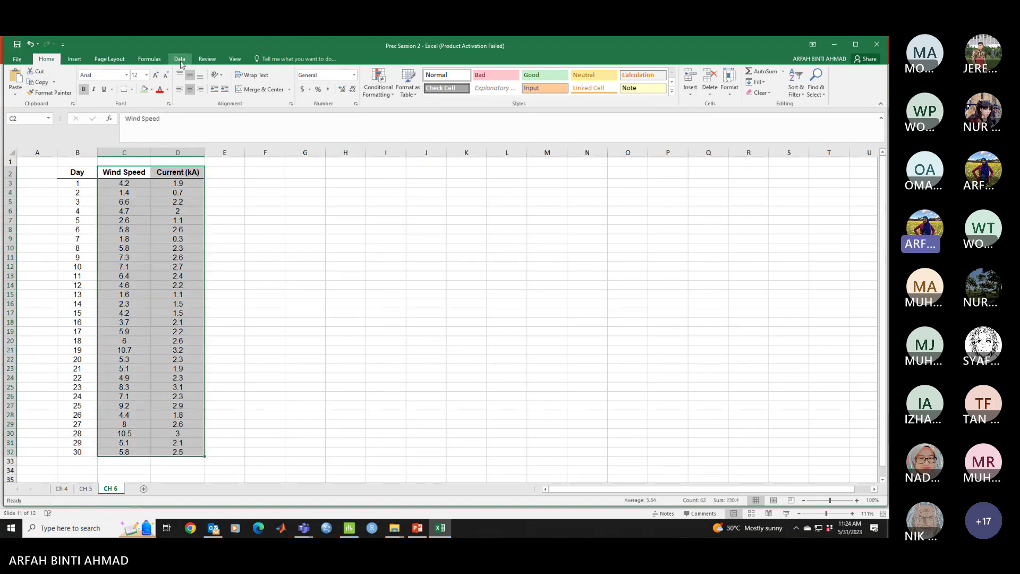
left_click(77, 60)
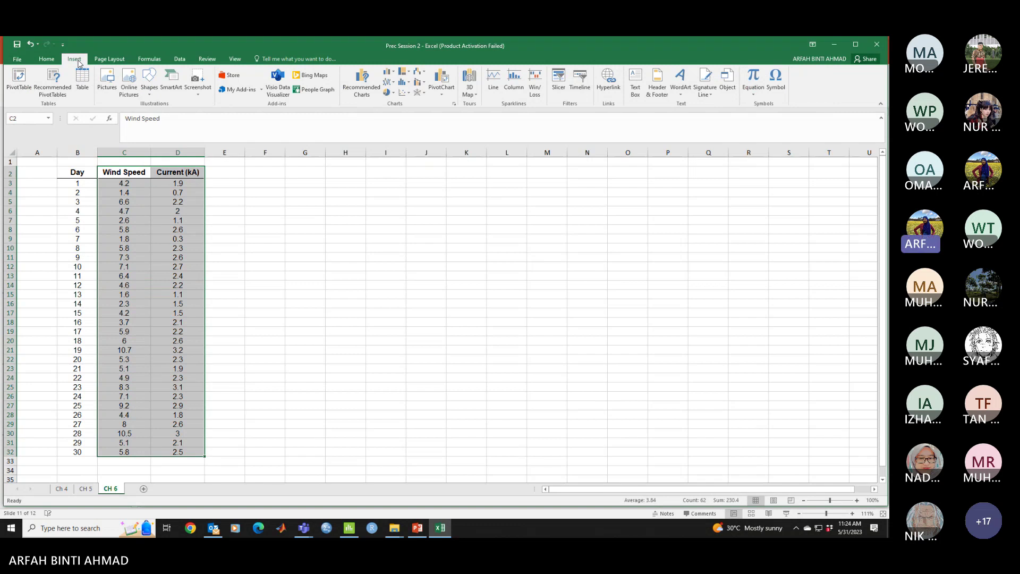
left_click(405, 91)
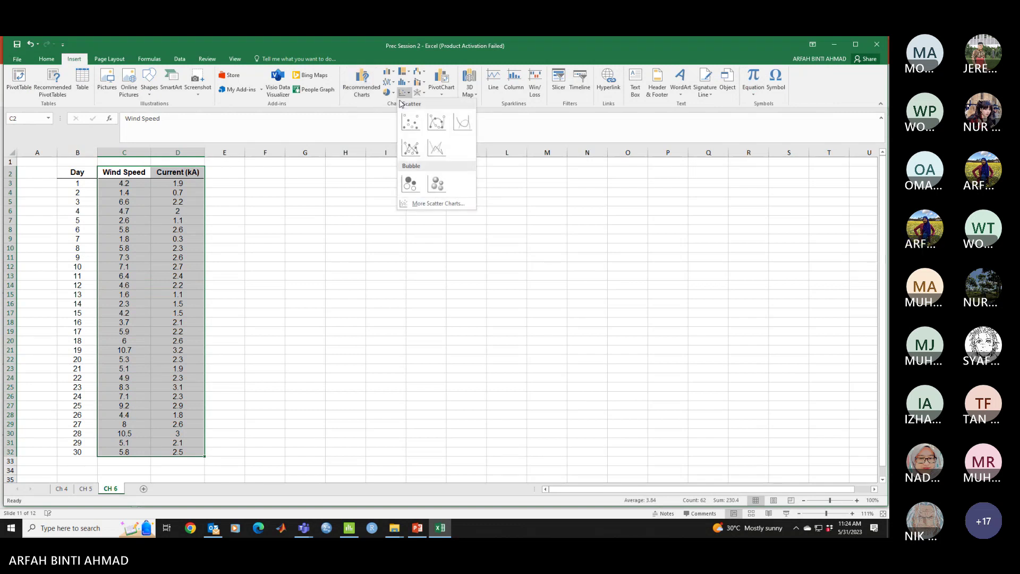
left_click(404, 122)
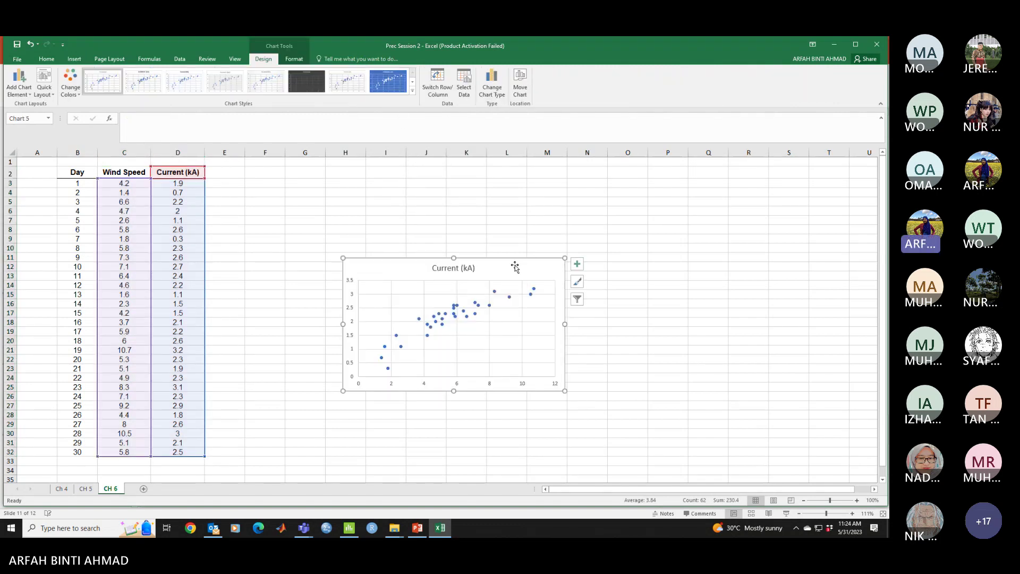
left_click_drag(515, 266, 457, 207)
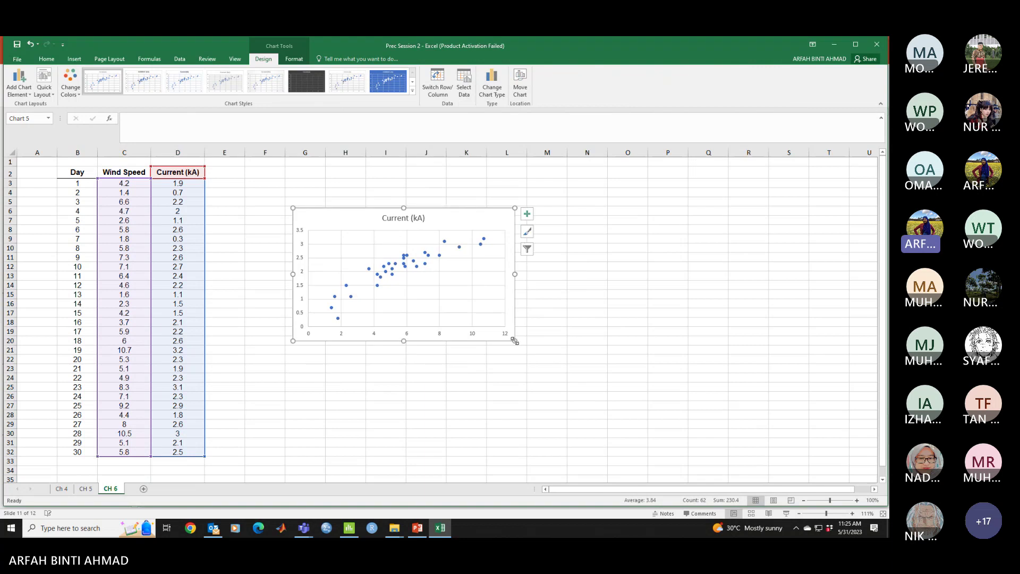
left_click_drag(515, 341, 559, 381)
left_click_drag(485, 210, 472, 201)
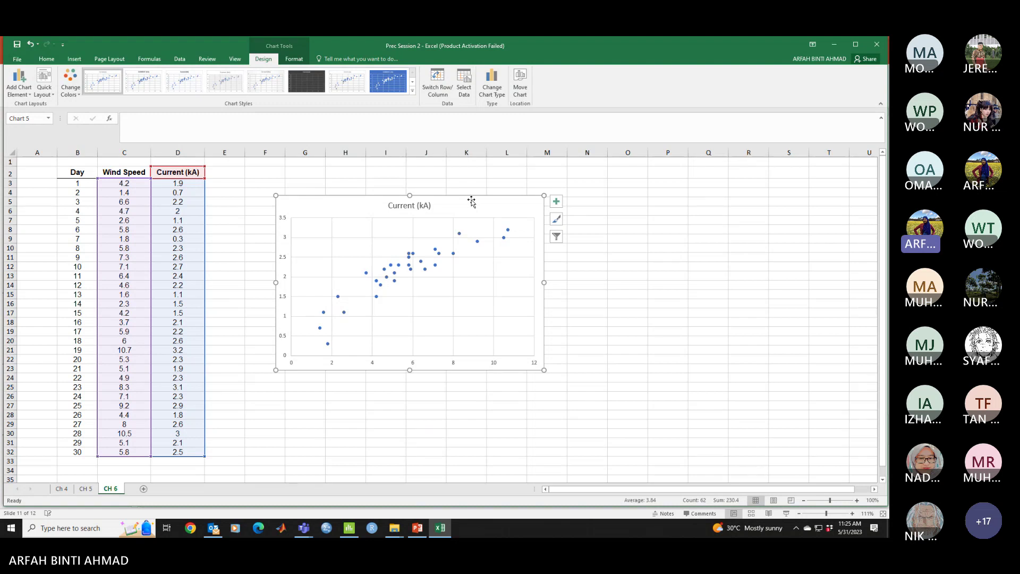
- Try several chart styles on the scatter chart and apply the one with hollow circle markers
left_click(271, 89)
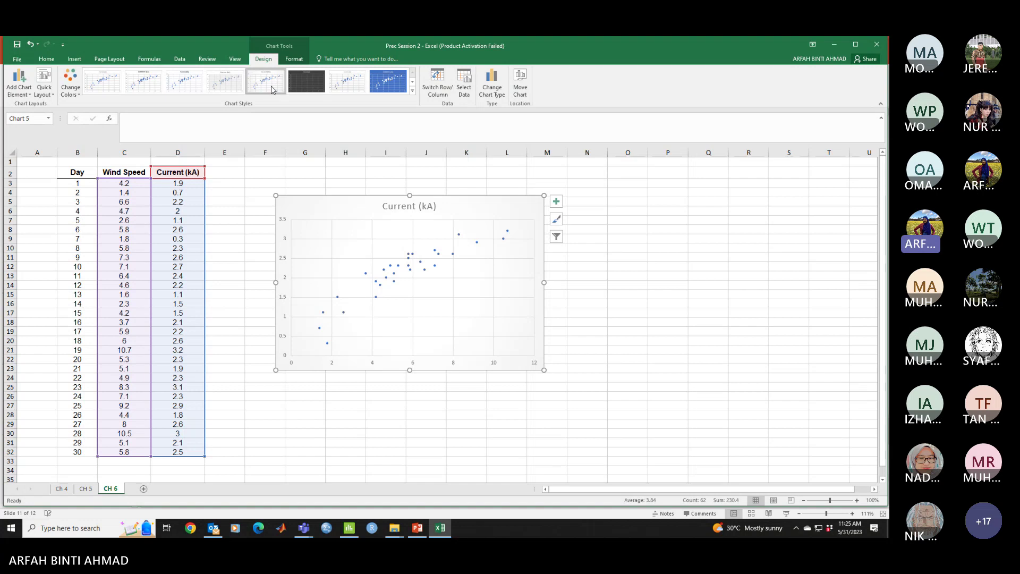
left_click(339, 85)
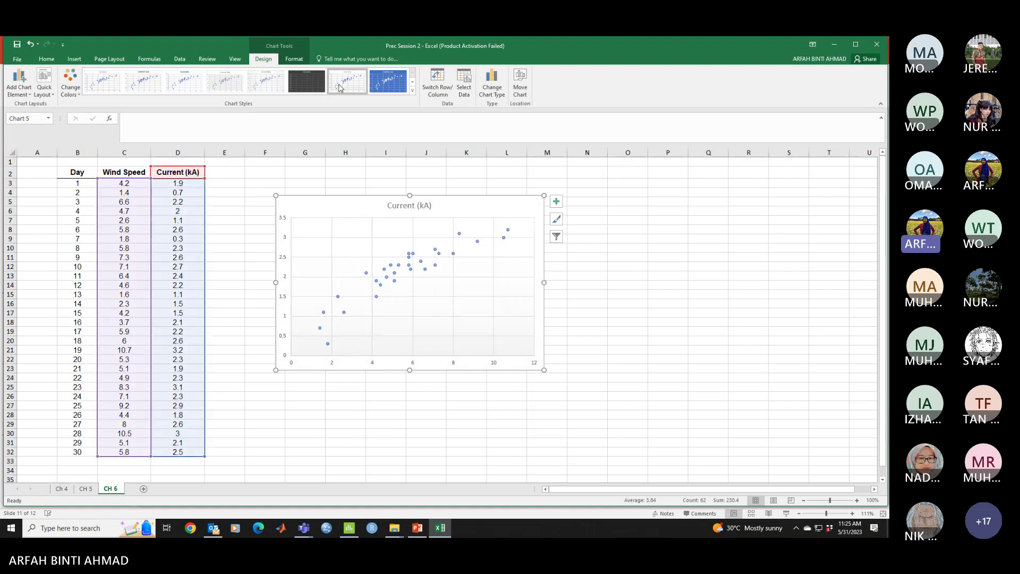
left_click(398, 83)
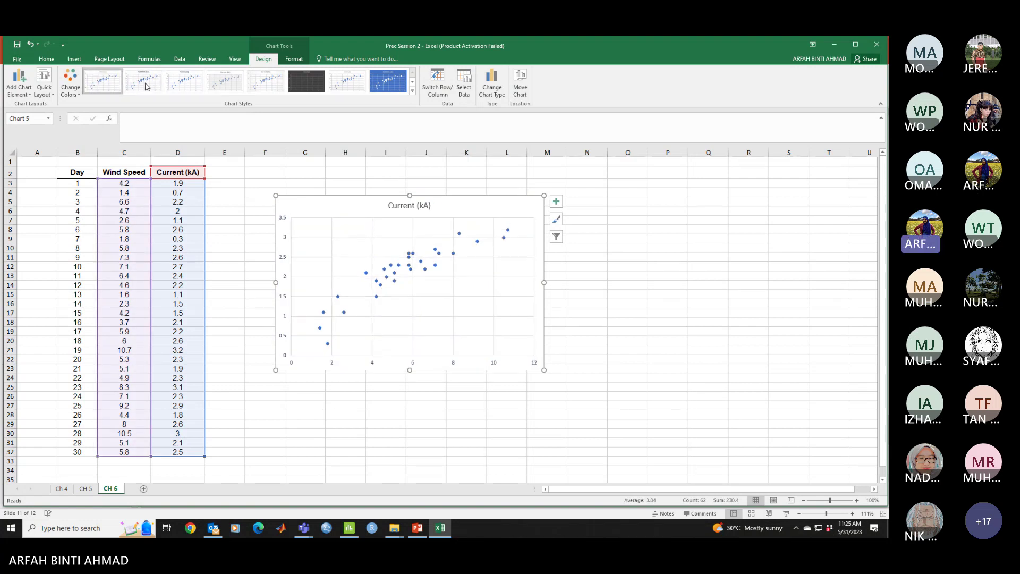
left_click(412, 82)
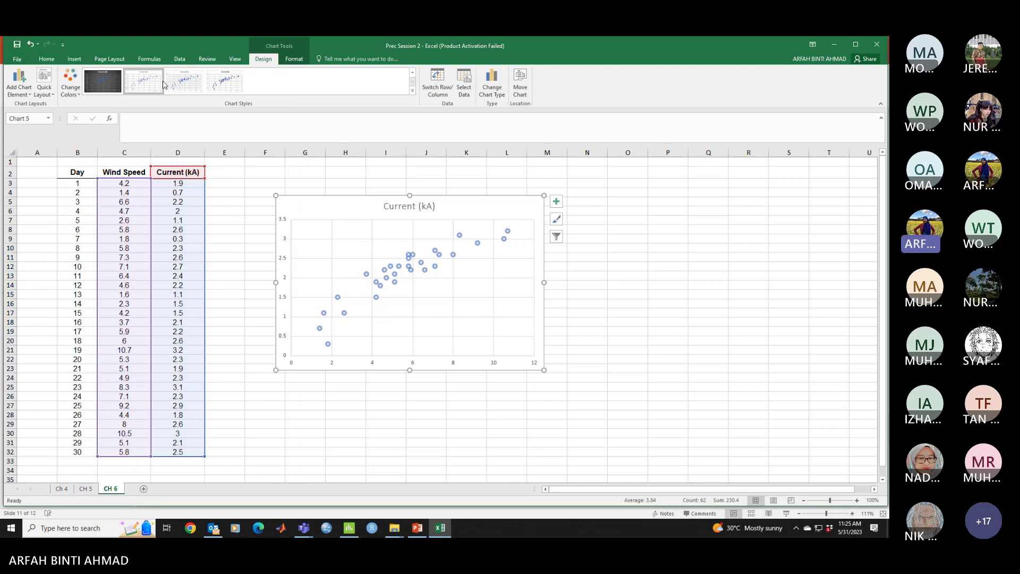
- Reposition the Current (kA) scatter chart and delete it from the sheet
left_click_drag(470, 197, 495, 206)
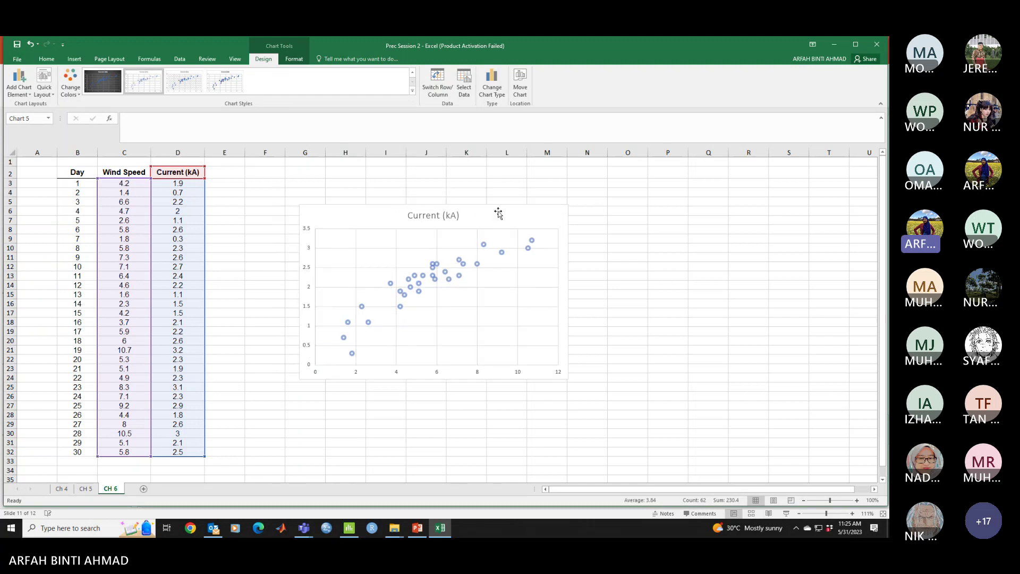
left_click(429, 209)
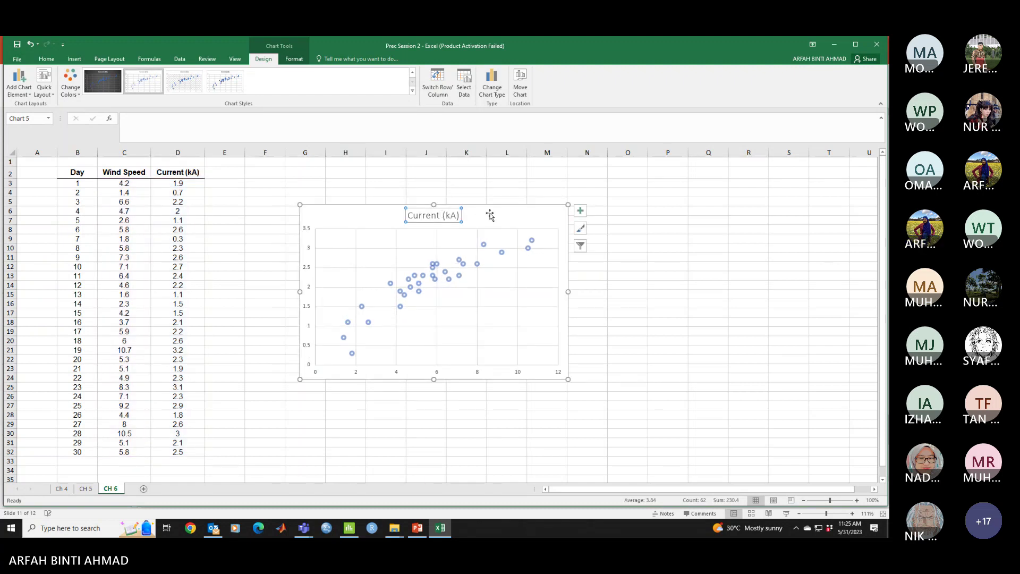
left_click_drag(490, 214, 464, 203)
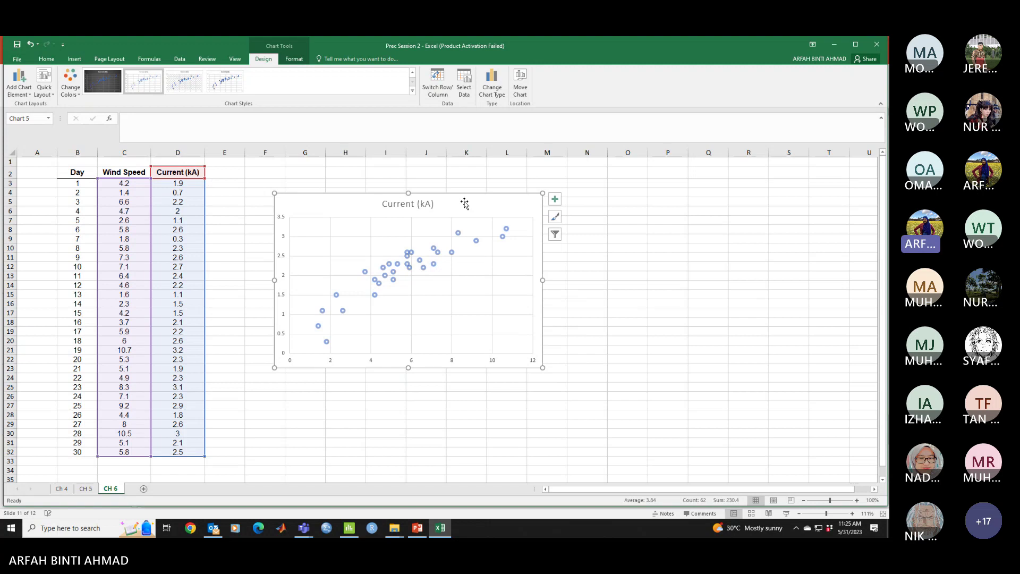
key("Delete")
left_click(464, 230)
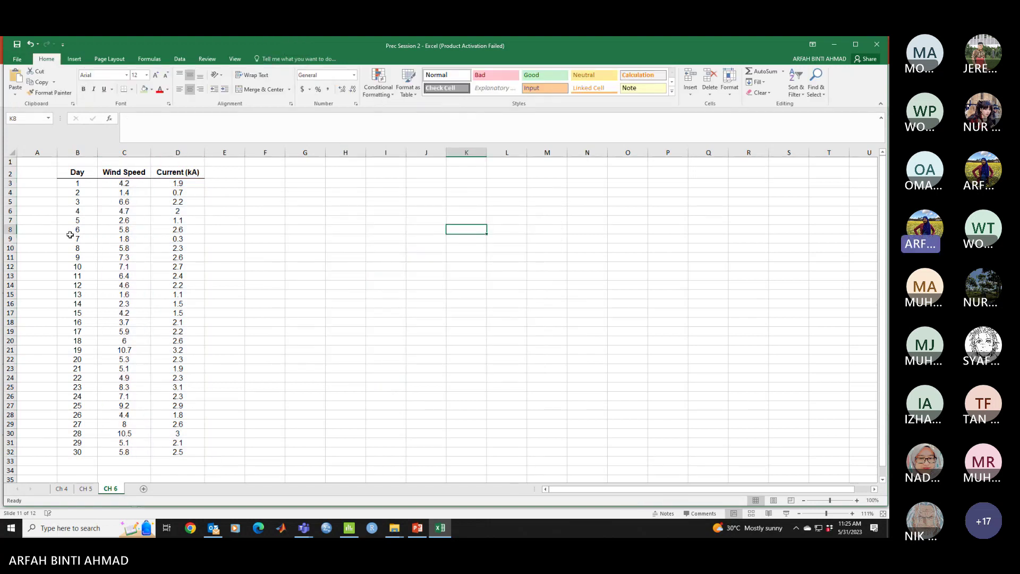
- Insert a markers-only scatter chart of the wind speed and current data in C2:D32 and move it beside the table
left_click_drag(124, 172, 175, 453)
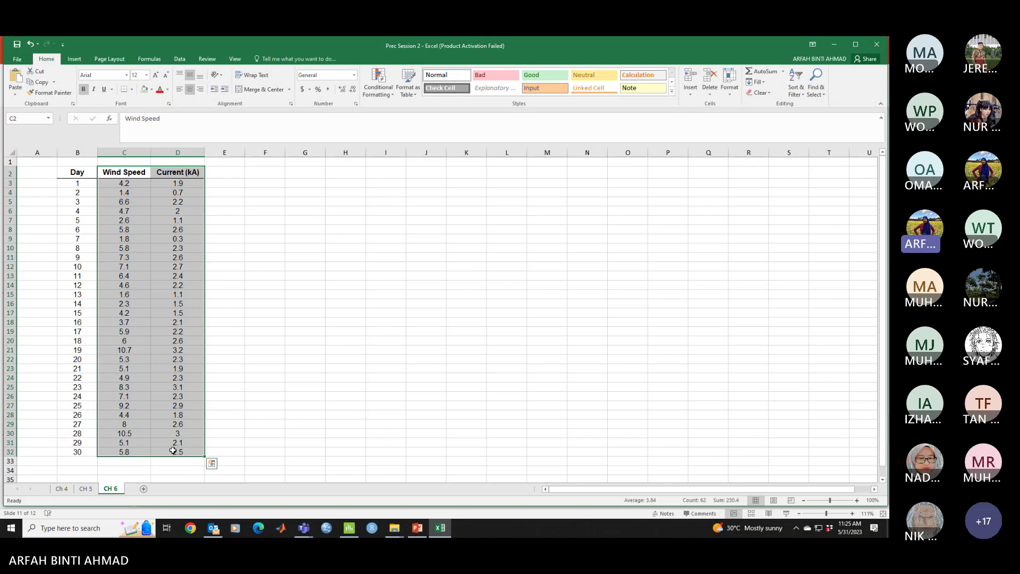
left_click(74, 59)
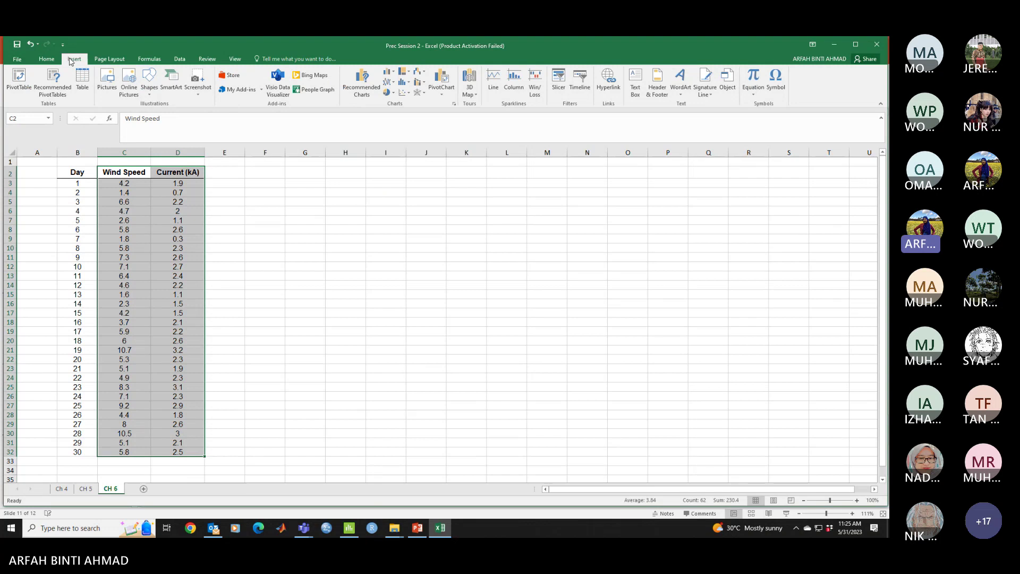
left_click(405, 95)
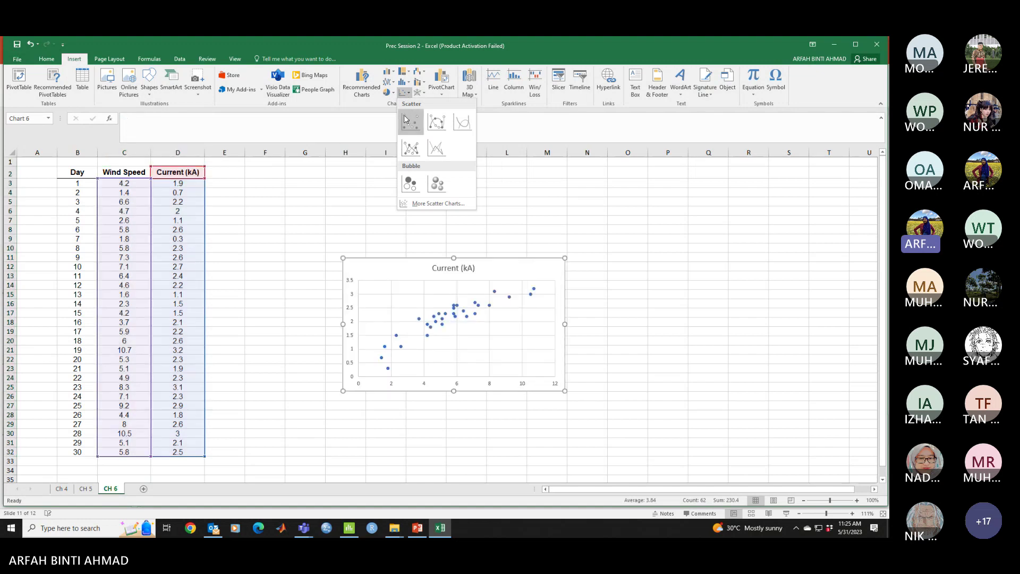
left_click(407, 119)
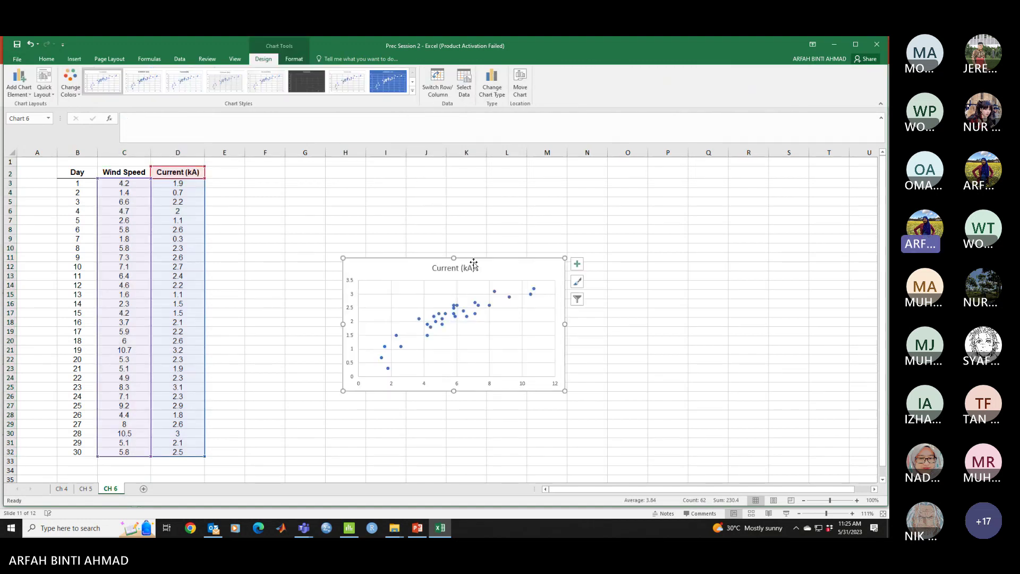
left_click_drag(493, 260, 423, 185)
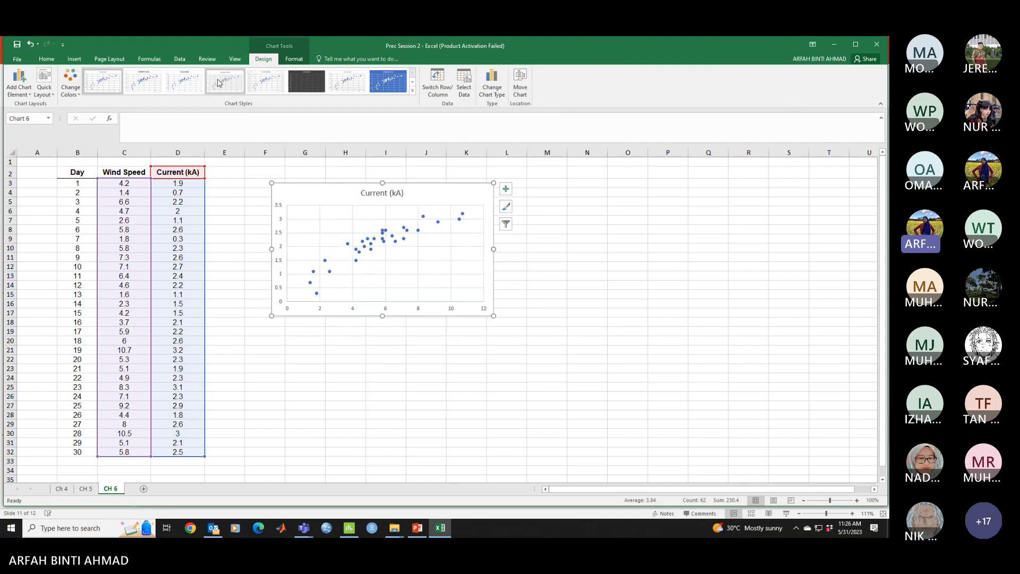
- Apply the chart style with hollow circle markers, then enlarge the scatter chart slightly and reposition it beside the data
left_click(142, 88)
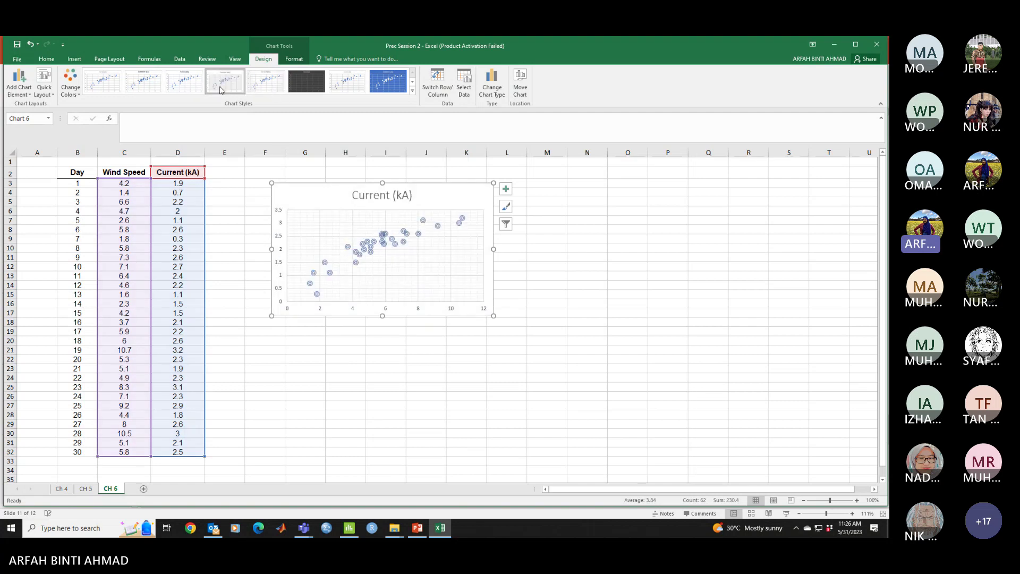
left_click(275, 86)
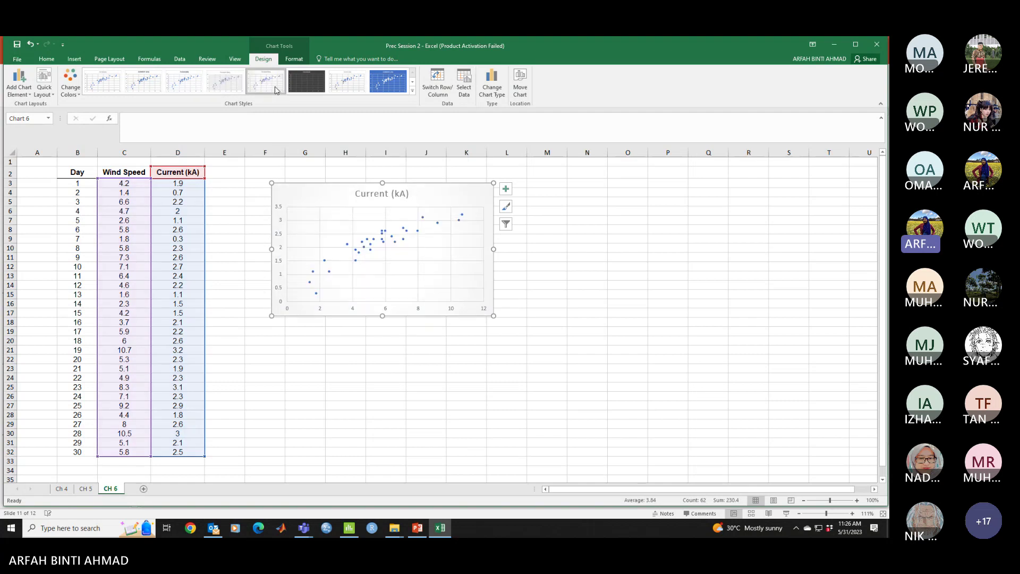
left_click(412, 82)
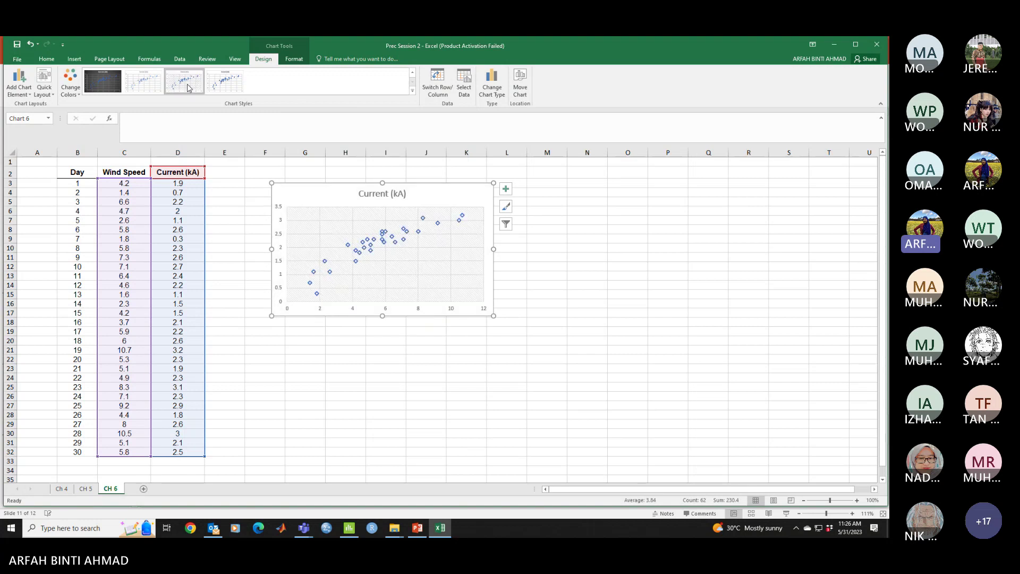
left_click(152, 89)
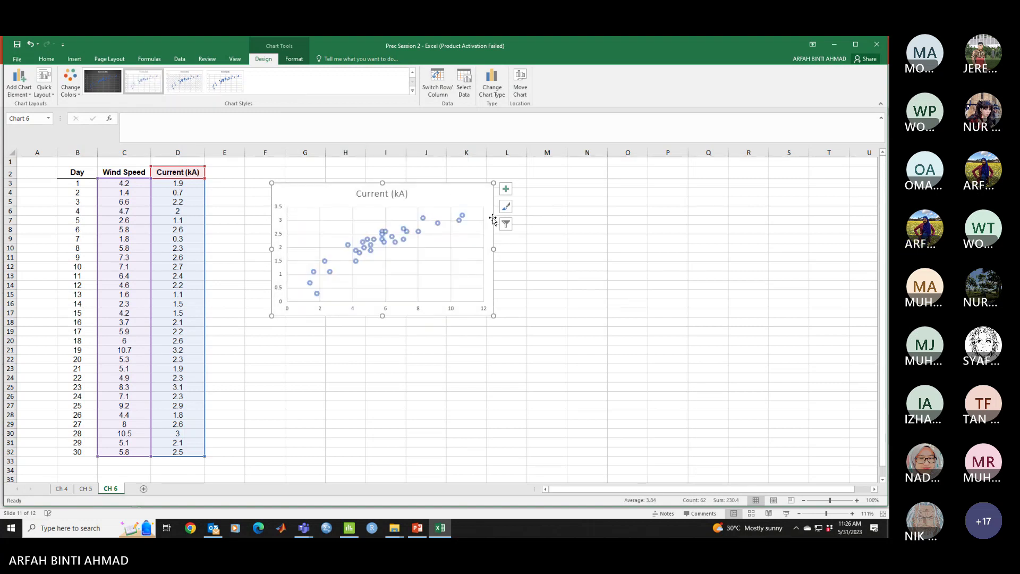
left_click_drag(493, 316, 515, 353)
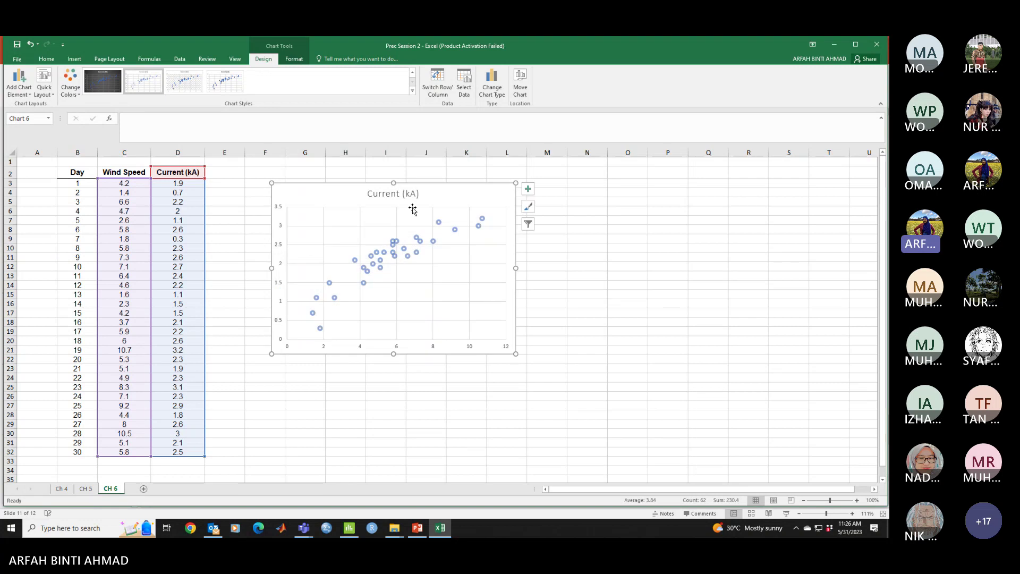
left_click_drag(447, 196, 467, 206)
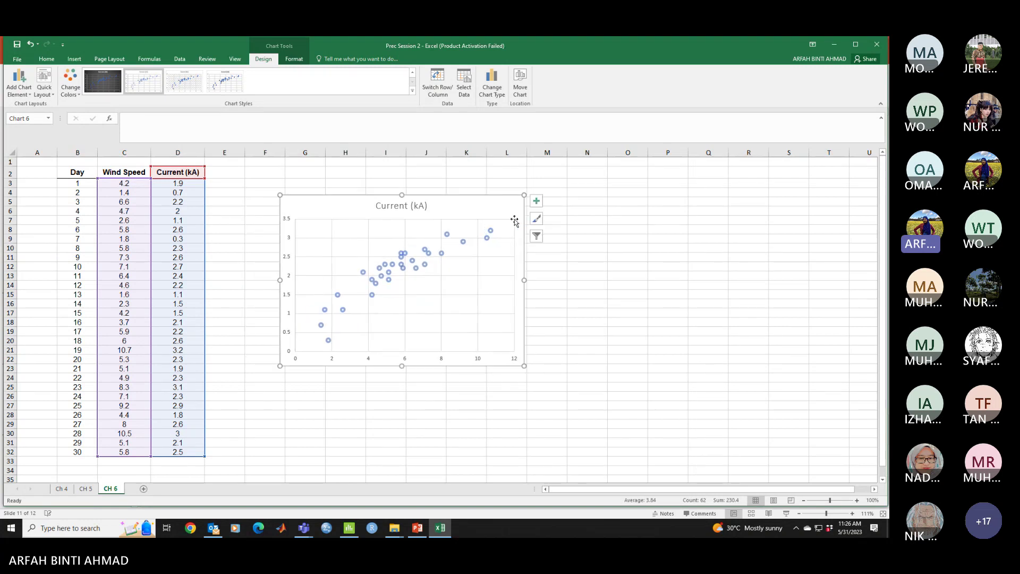
- Replace the chart title with "Data of wind speed and current"
left_click(406, 205)
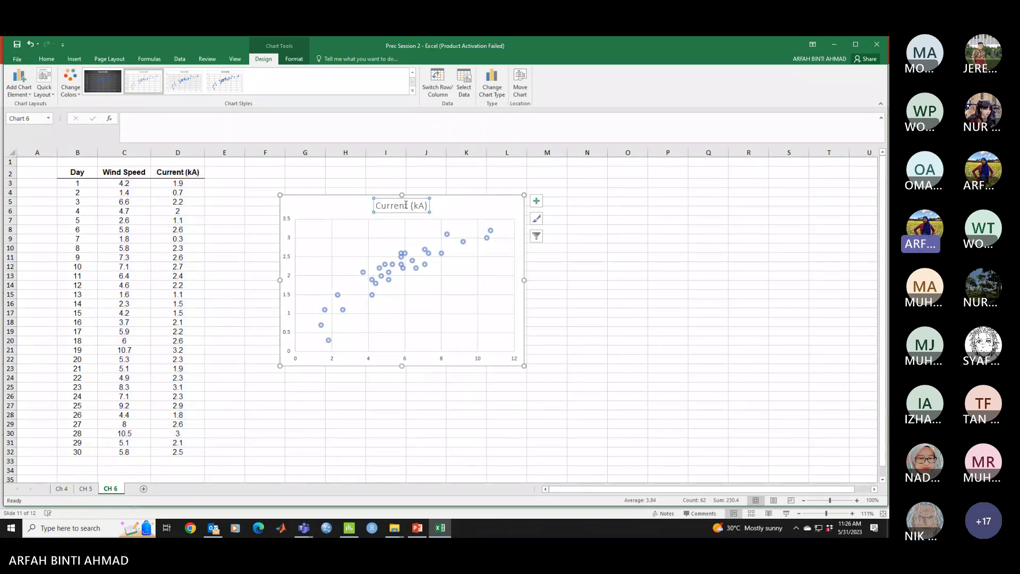
left_click(406, 205)
double_click(396, 206)
left_click(392, 207)
left_click_drag(375, 206, 430, 209)
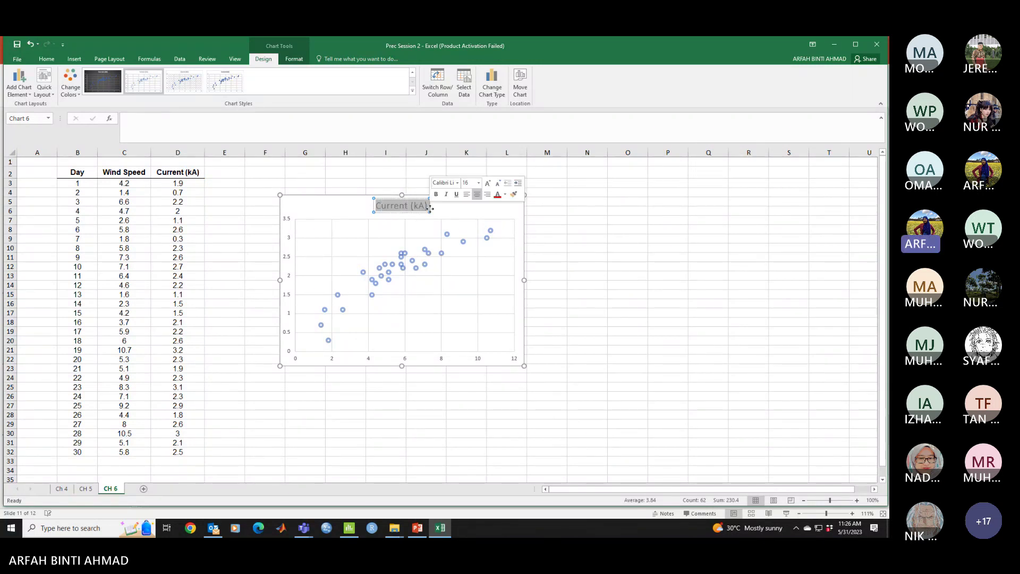
type("Data o")
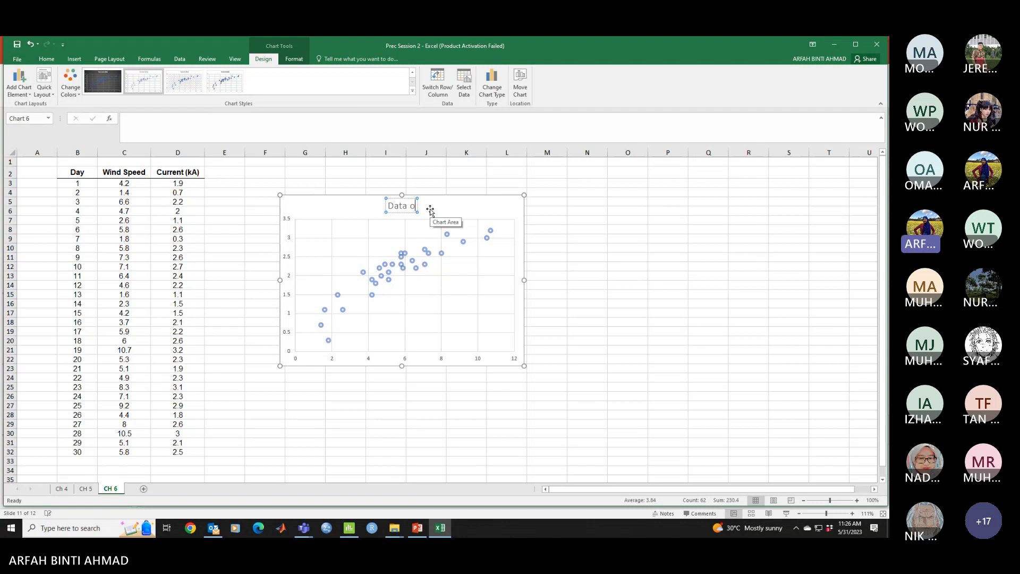
type("f wins sp")
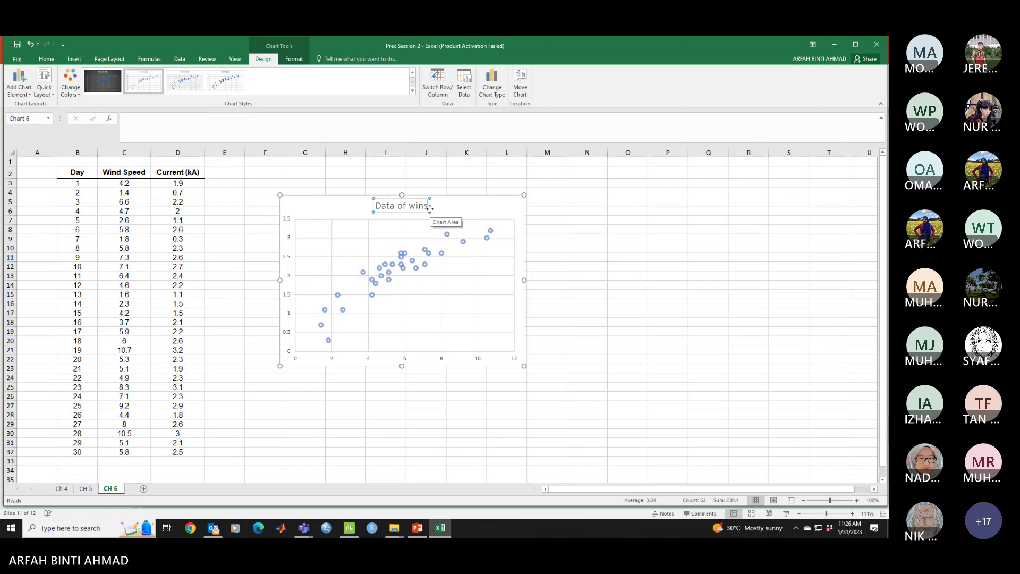
key("BackSpace")
key("BackSpace")
key("BackSpace")
key("BackSpace")
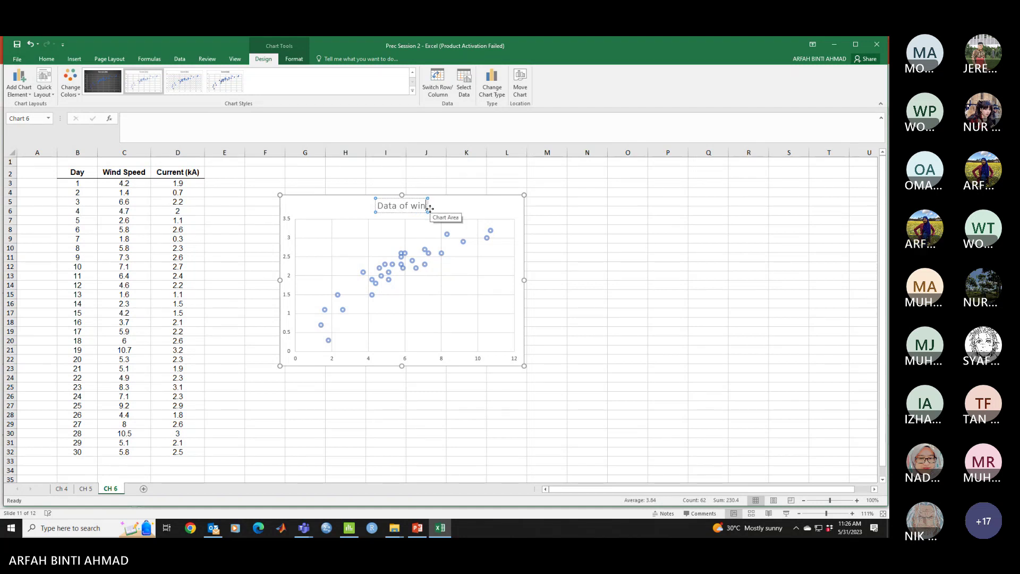
type("d speed")
type(" A")
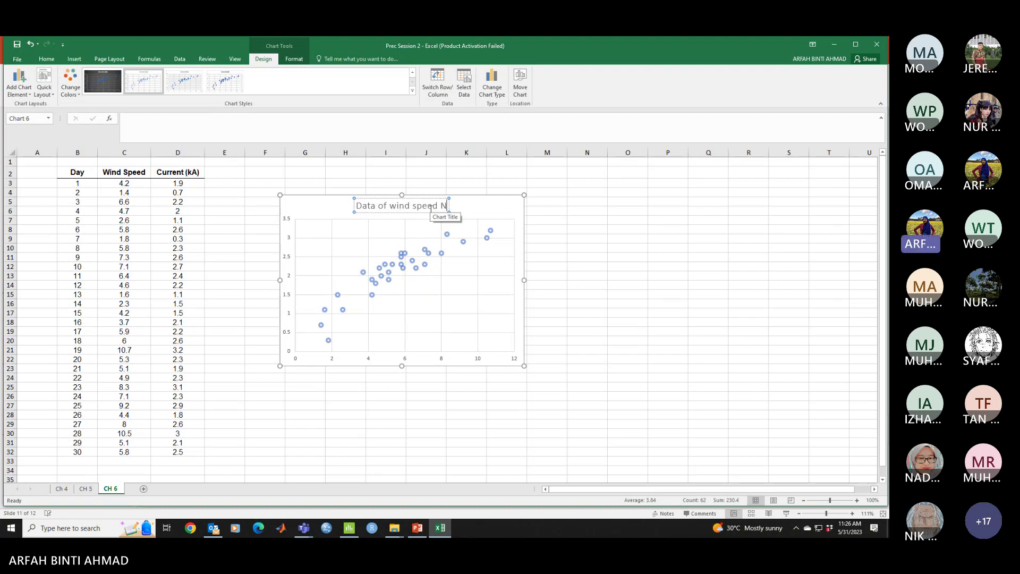
type("N CURR")
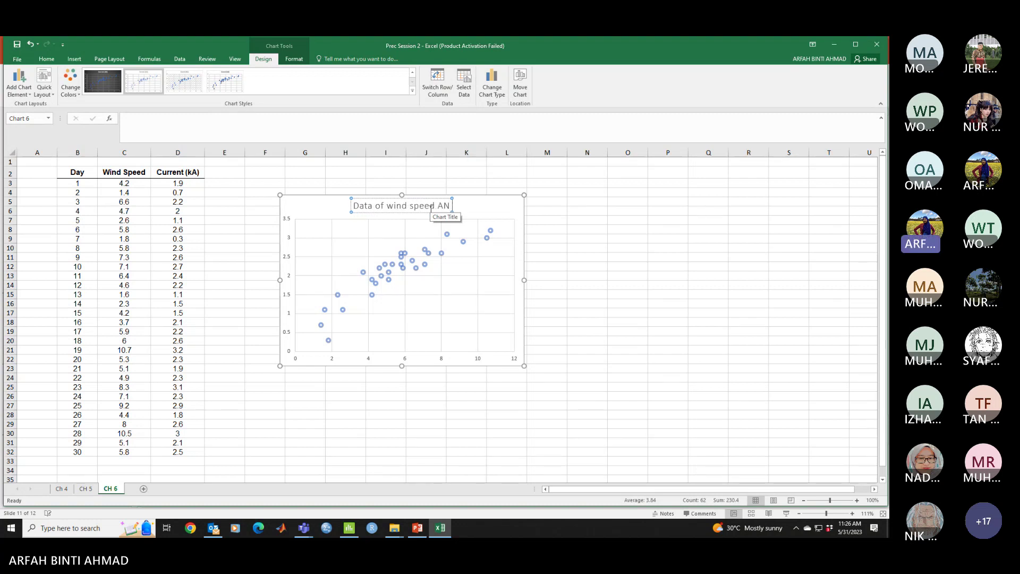
key("BackSpace")
key("BackSpace")
key("BackSpace")
key("BackSpace")
key("BackSpace")
key("BackSpace")
key("BackSpace")
key("BackSpace")
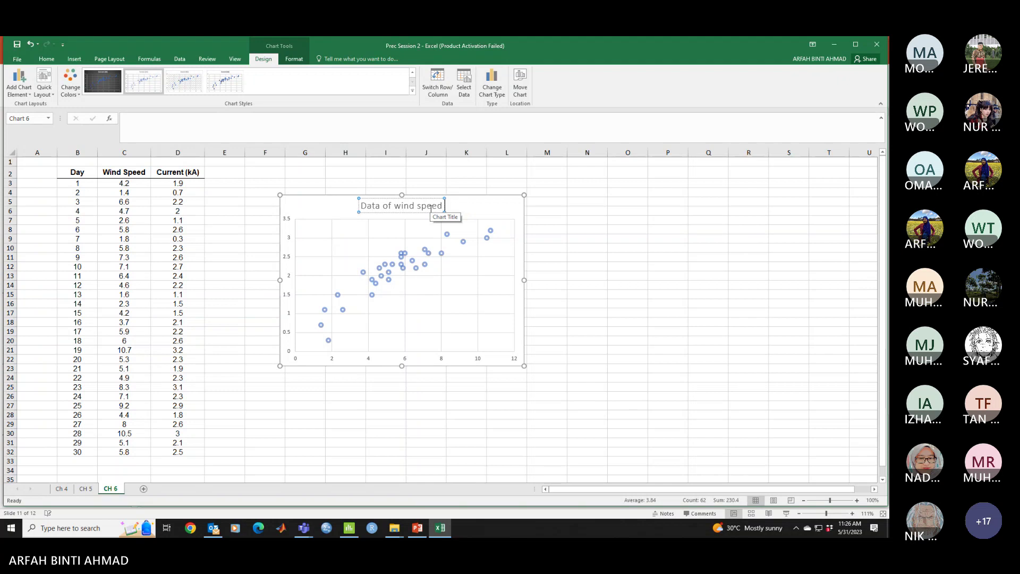
type("a")
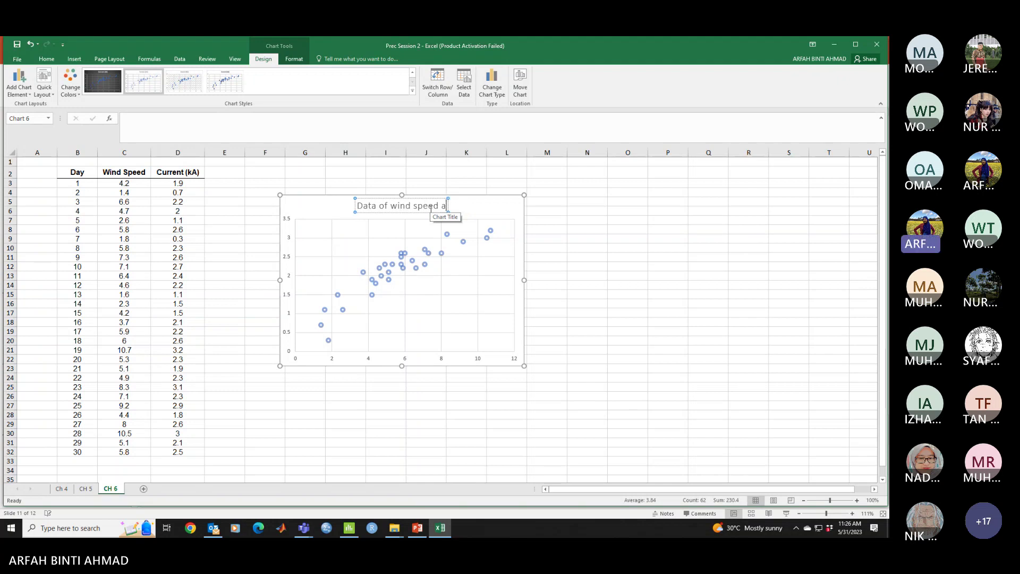
type("nd current")
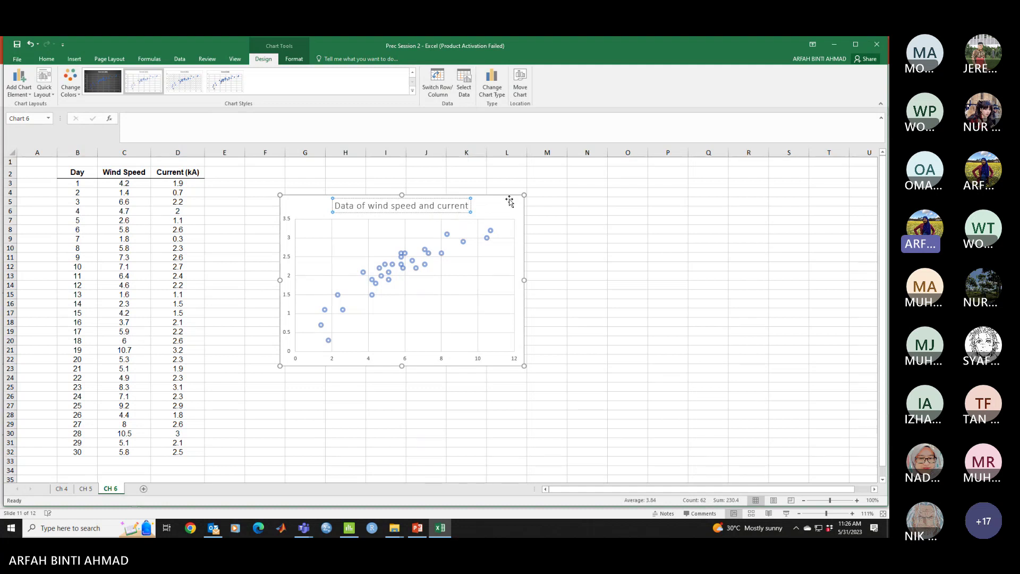
left_click(606, 280)
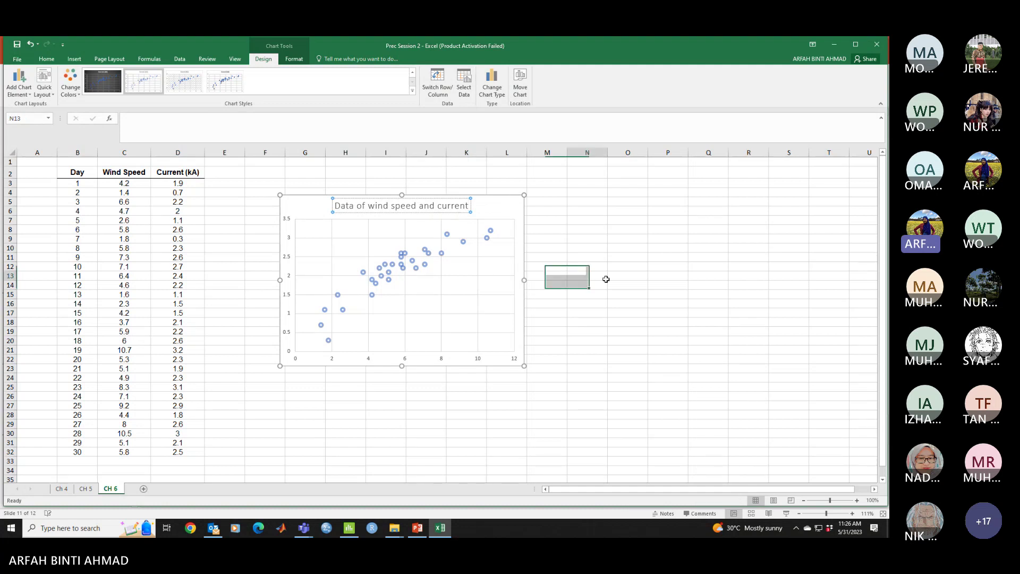
- Make the scatter chart's title bold
left_click(412, 201)
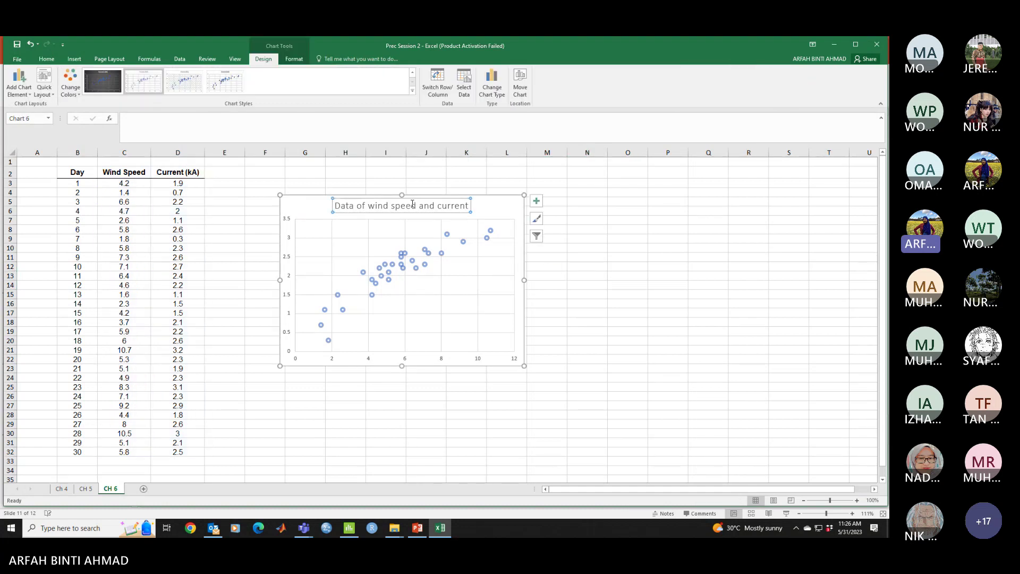
left_click(46, 58)
left_click(81, 89)
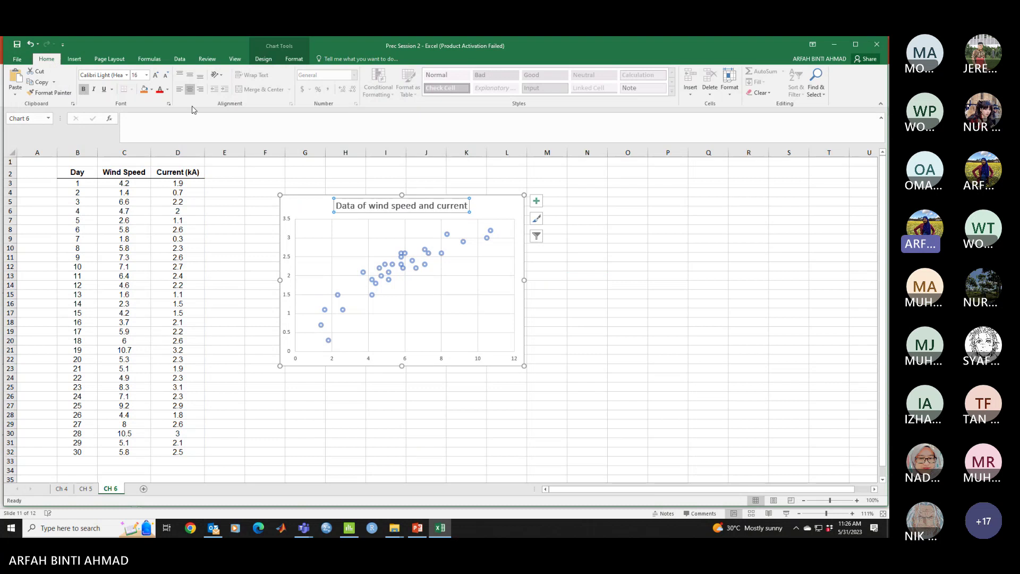
left_click(622, 276)
- Add axis titles to both axes of the scatter chart
left_click(460, 208)
left_click(537, 201)
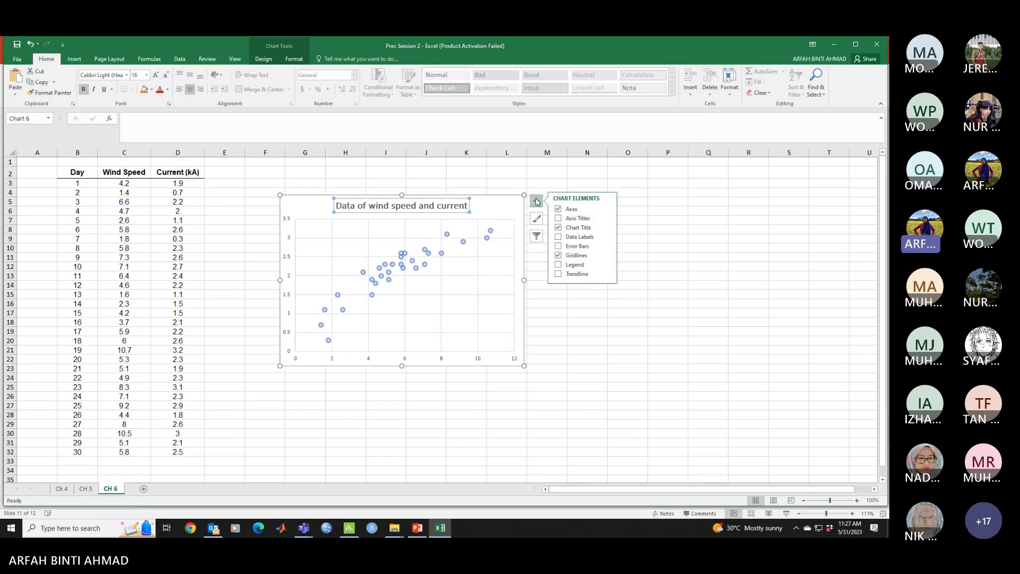
left_click(564, 218)
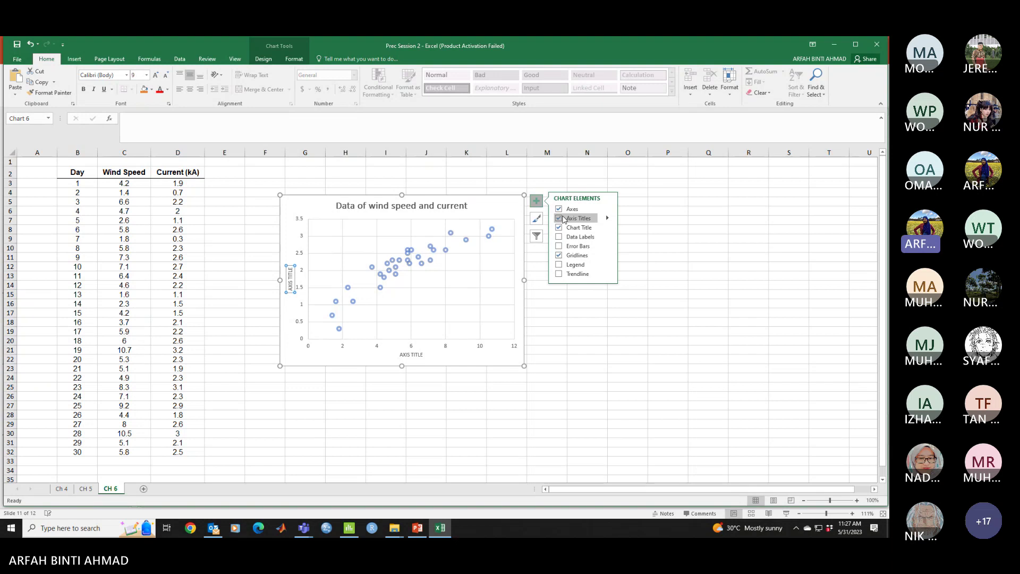
- Set the horizontal axis title to "WIND SPEED (M/H)"
double_click(411, 355)
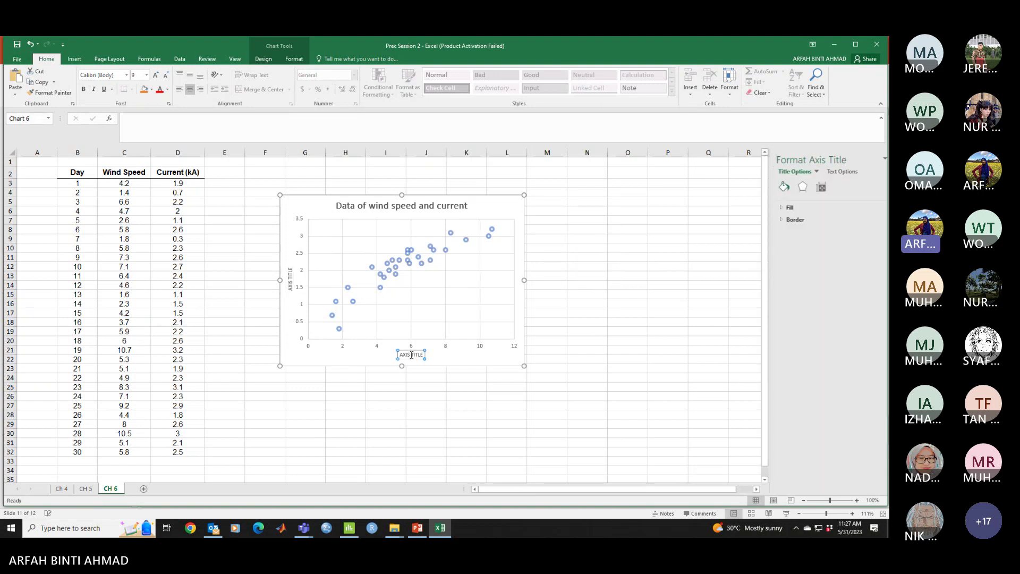
left_click_drag(402, 355, 424, 355)
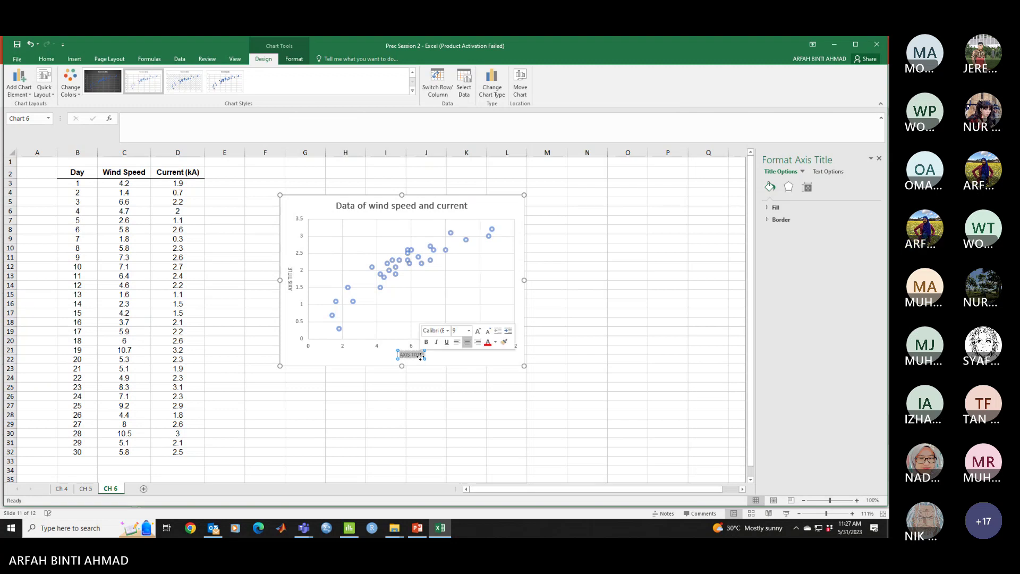
type("WIND SPEED")
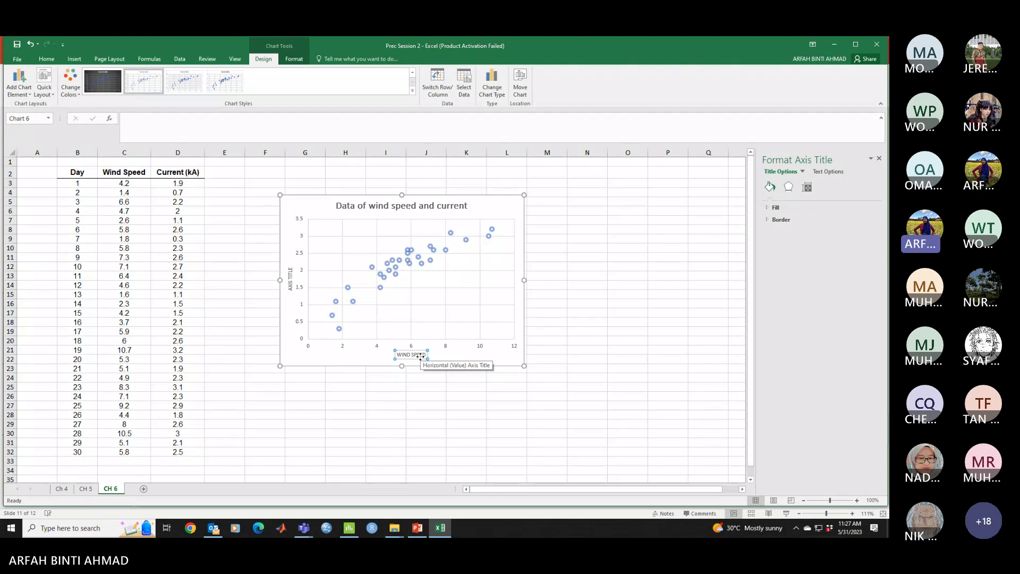
type(" (M/H)")
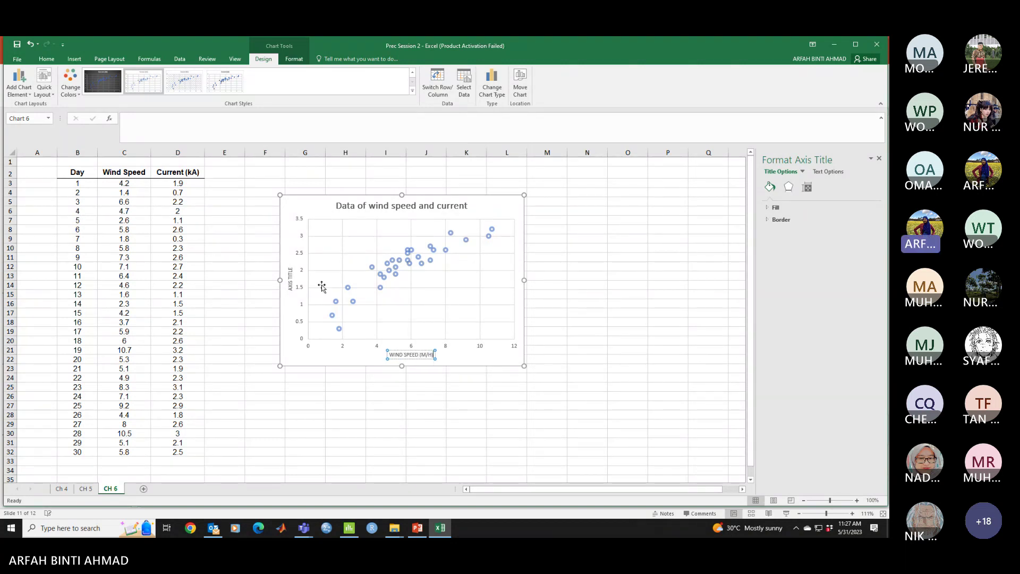
- Set the vertical axis title to "CURRENT (KA)" and select the whole chart area
double_click(288, 280)
left_click_drag(291, 268, 292, 286)
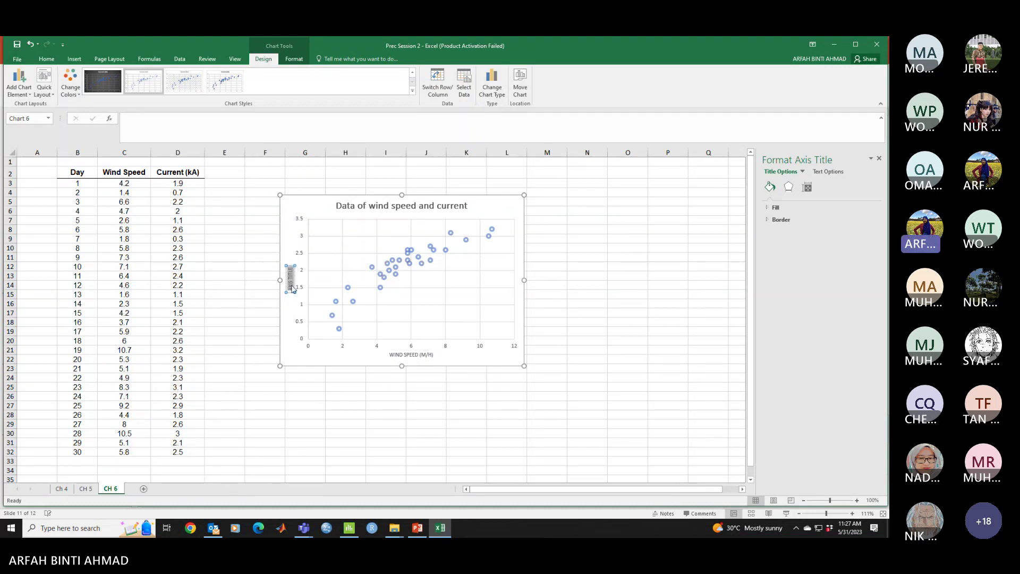
key("BackSpace")
type("CURRENT")
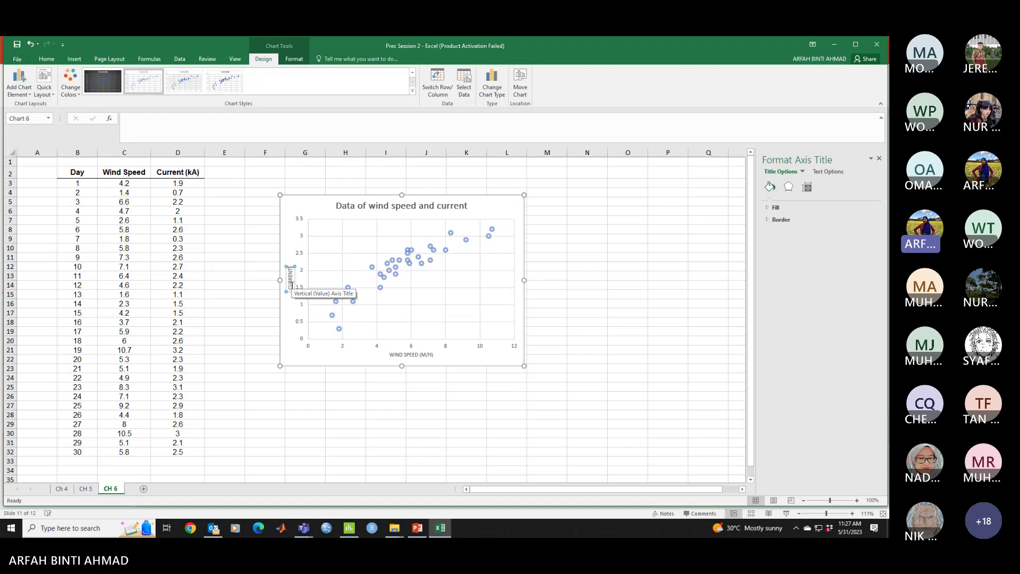
type(" (kA)")
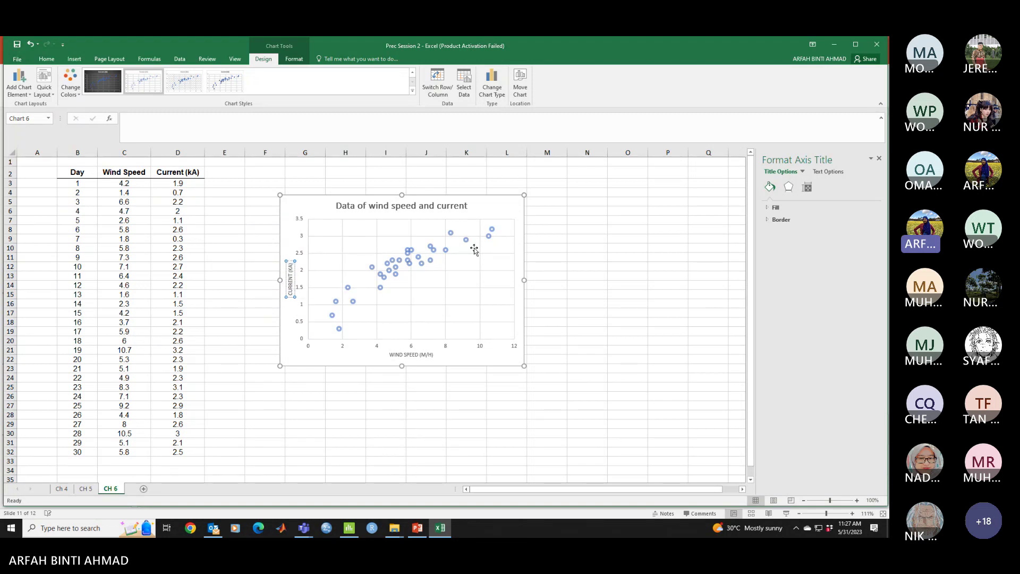
left_click(575, 237)
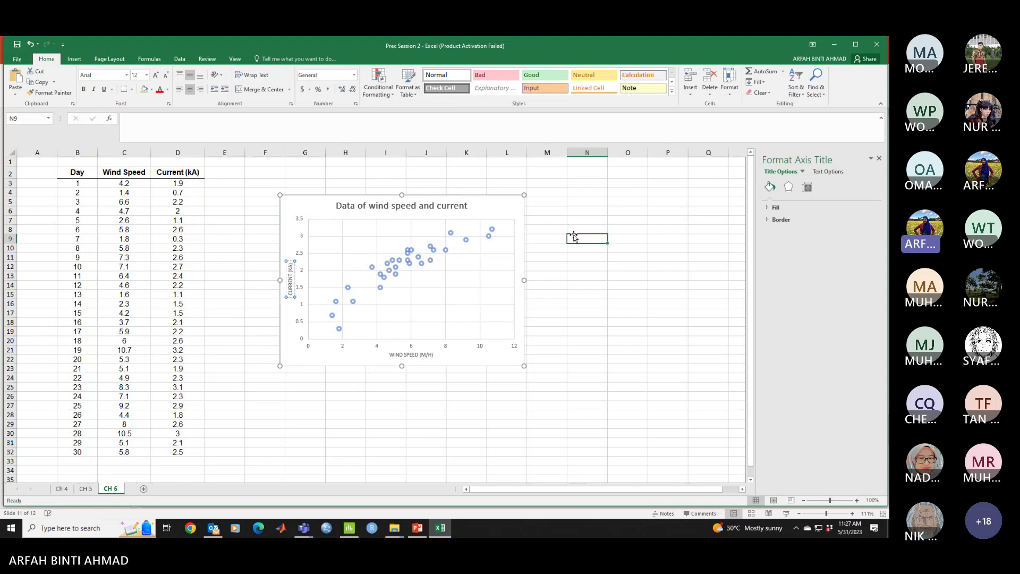
left_click(520, 209)
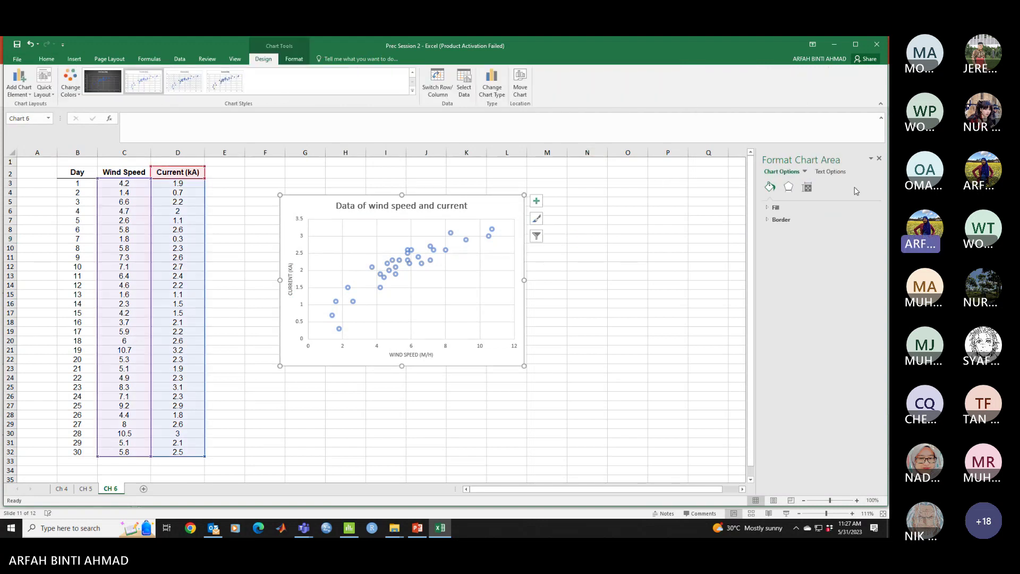
- Close the chart area formatting pane and view the chart elements available for the scatter chart
left_click(880, 159)
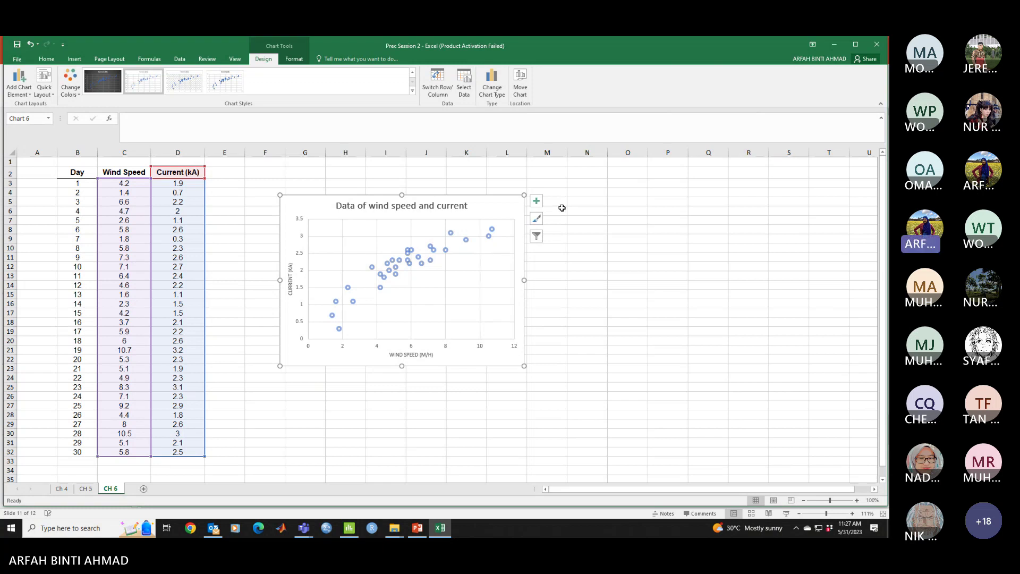
left_click(540, 201)
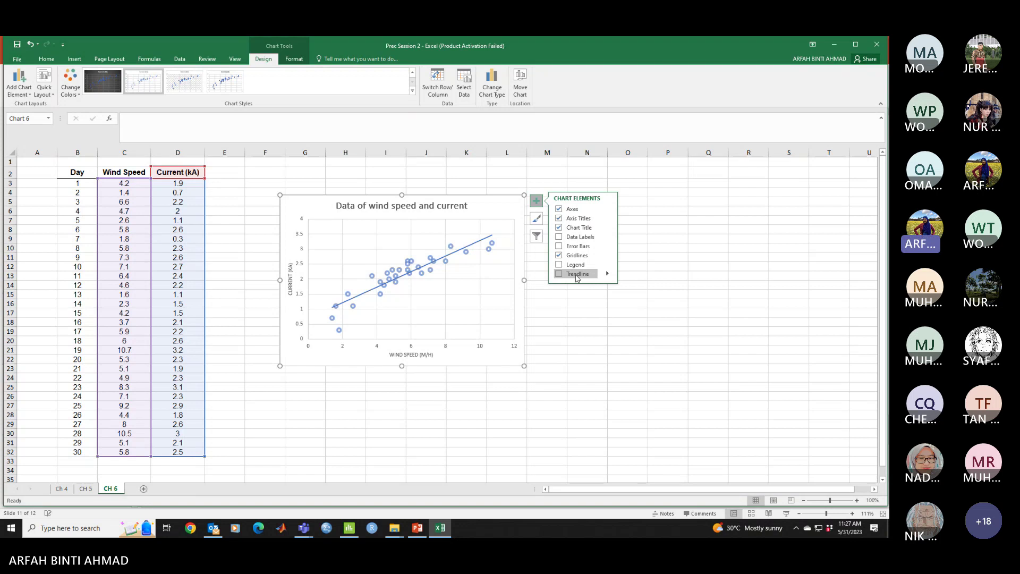
left_click(21, 89)
left_click(649, 159)
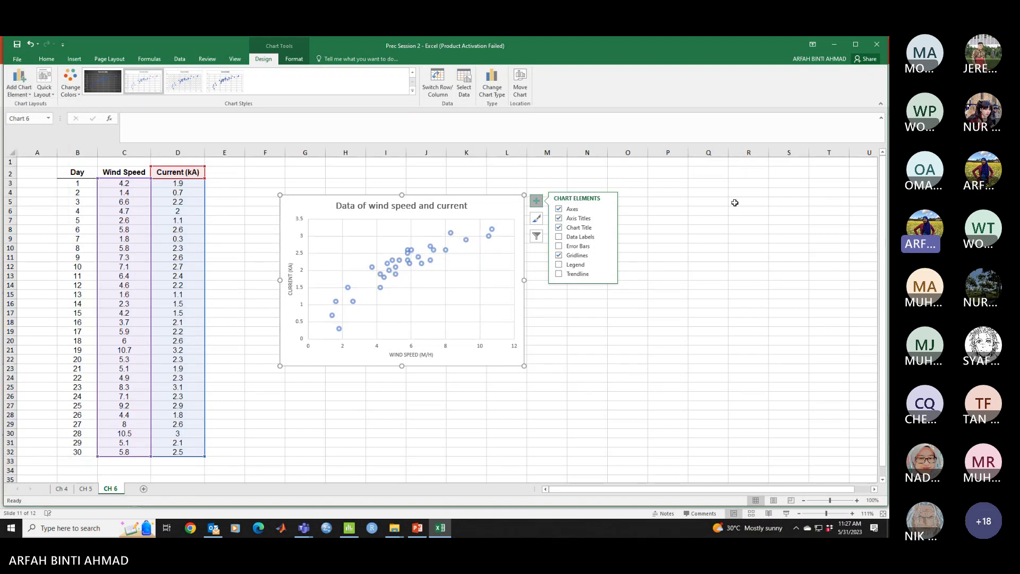
left_click(654, 201)
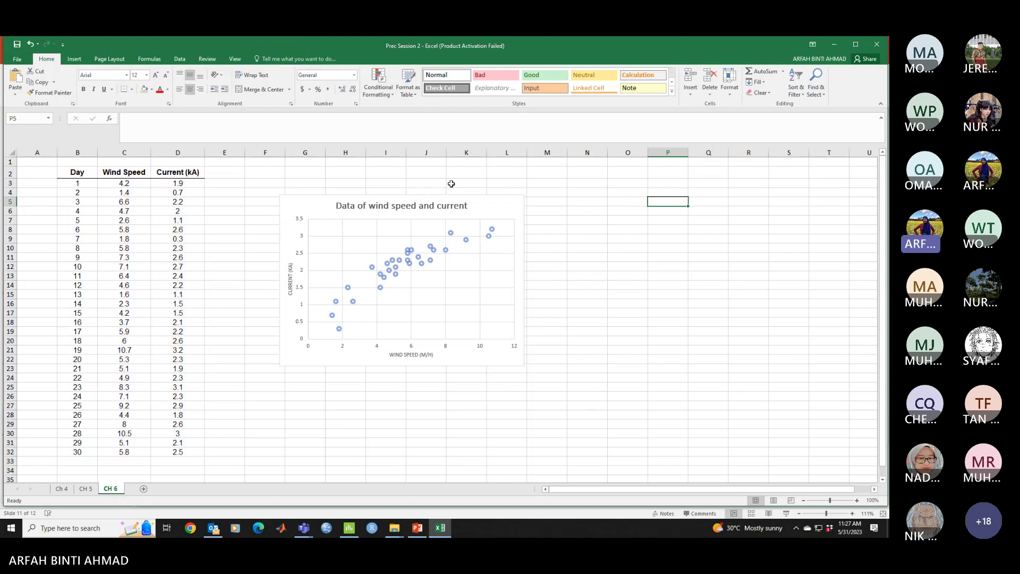
- Add a linear trendline to the scatter chart
left_click(299, 203)
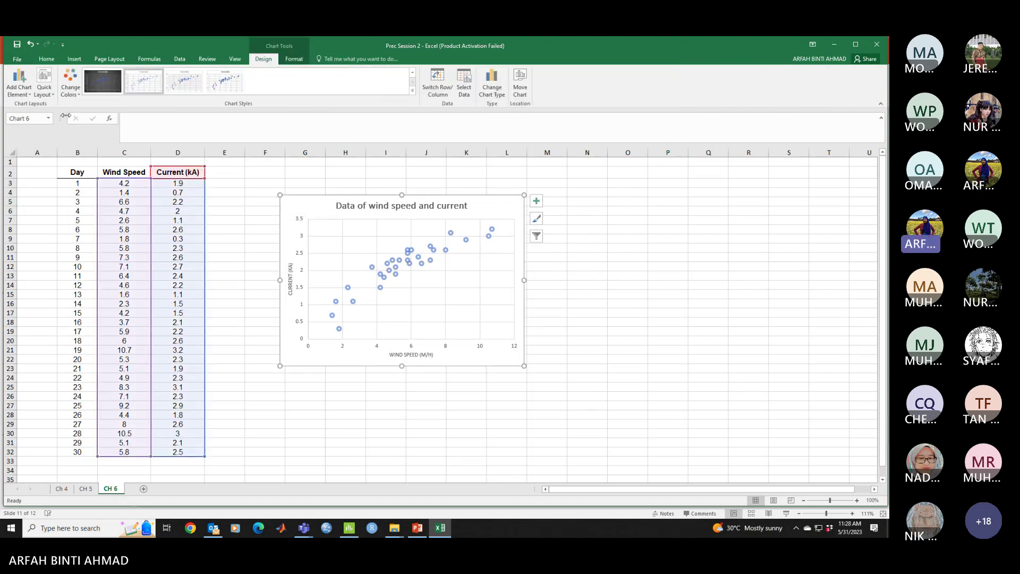
left_click(19, 88)
mouse_move(32, 204)
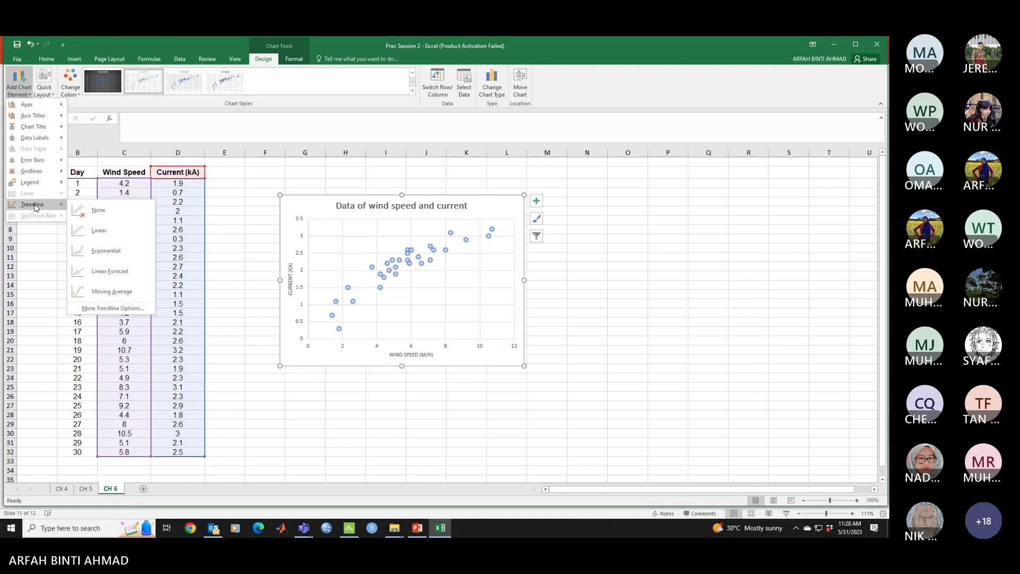
left_click(95, 231)
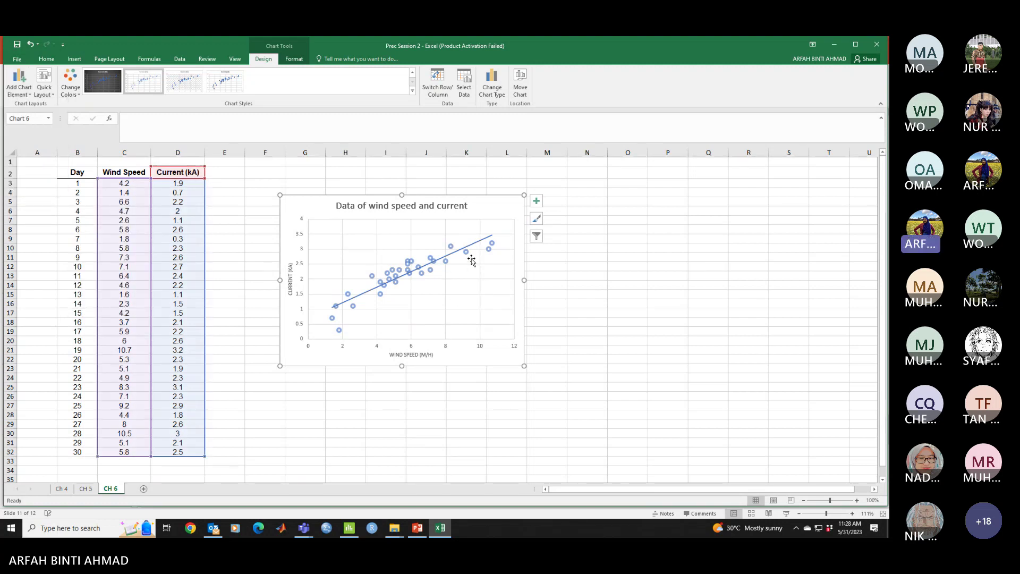
- Move the scatter chart up level with the data table's header row and make it slightly wider
left_click_drag(490, 212, 473, 187)
left_click_drag(506, 341, 530, 340)
left_click(594, 267)
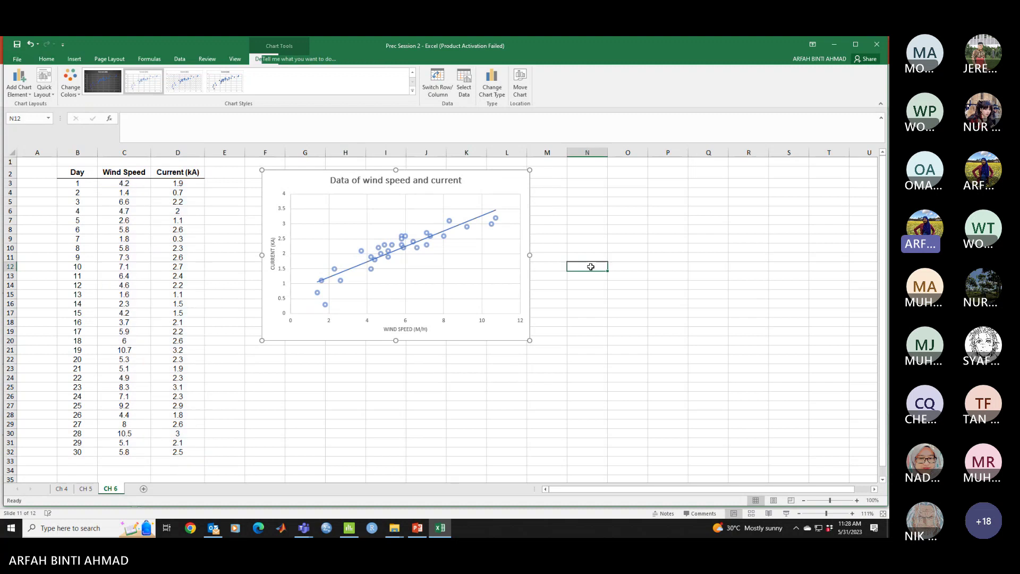
left_click(515, 181)
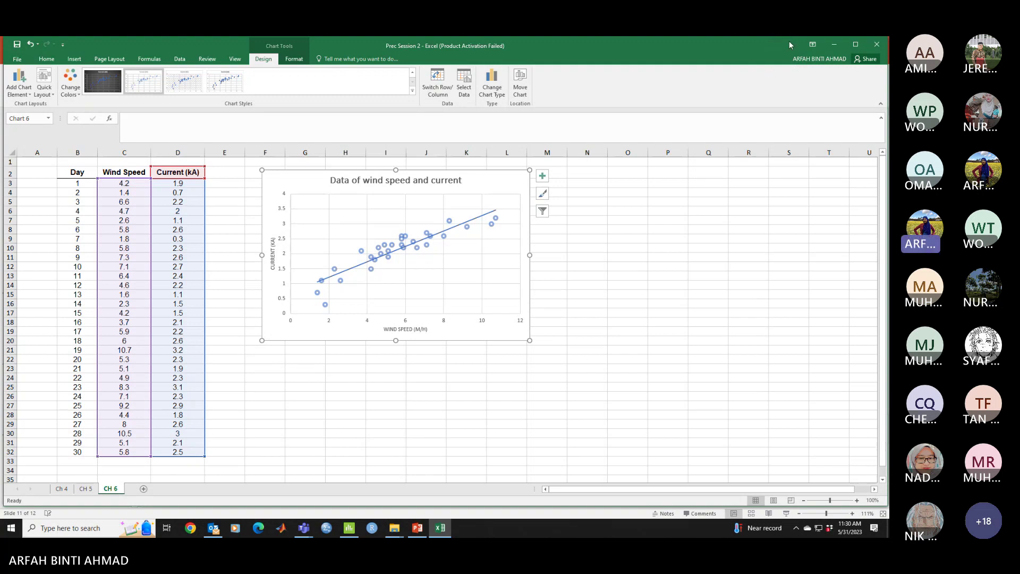
left_click(317, 398)
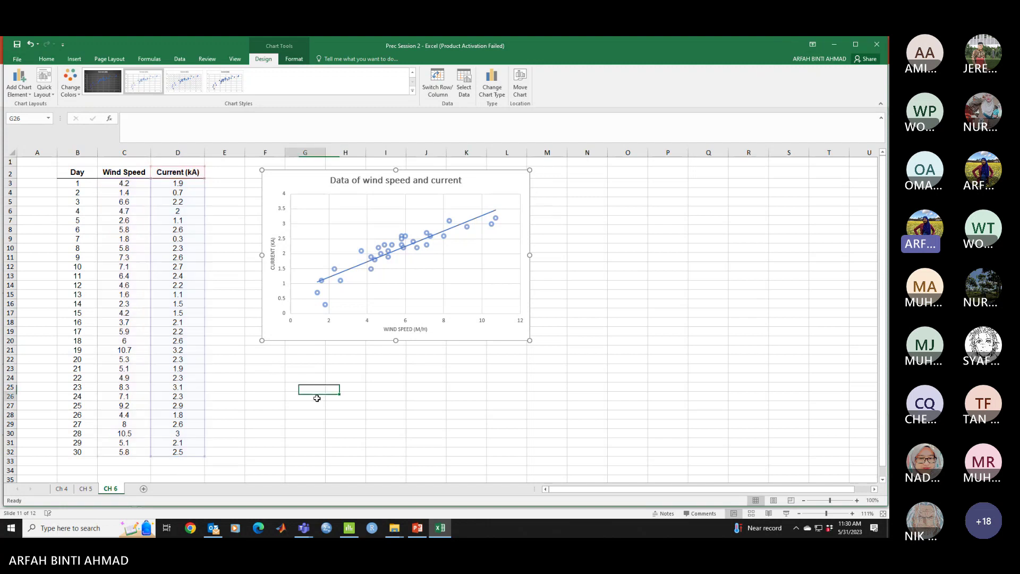
- Switch to PowerPoint and present the Chapter 6 exercise slide full screen to read the next question
key("alt+Tab")
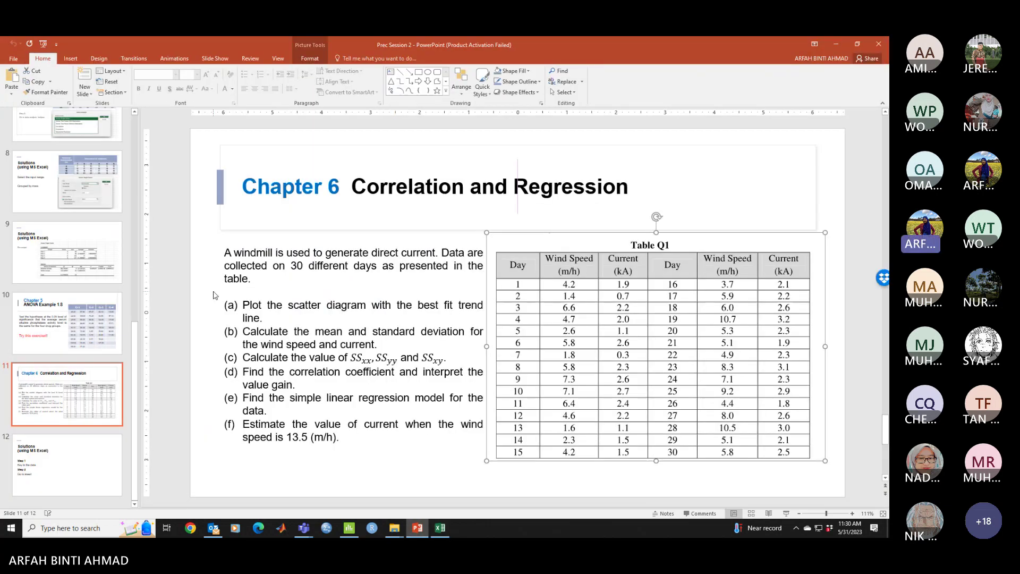
left_click(482, 463)
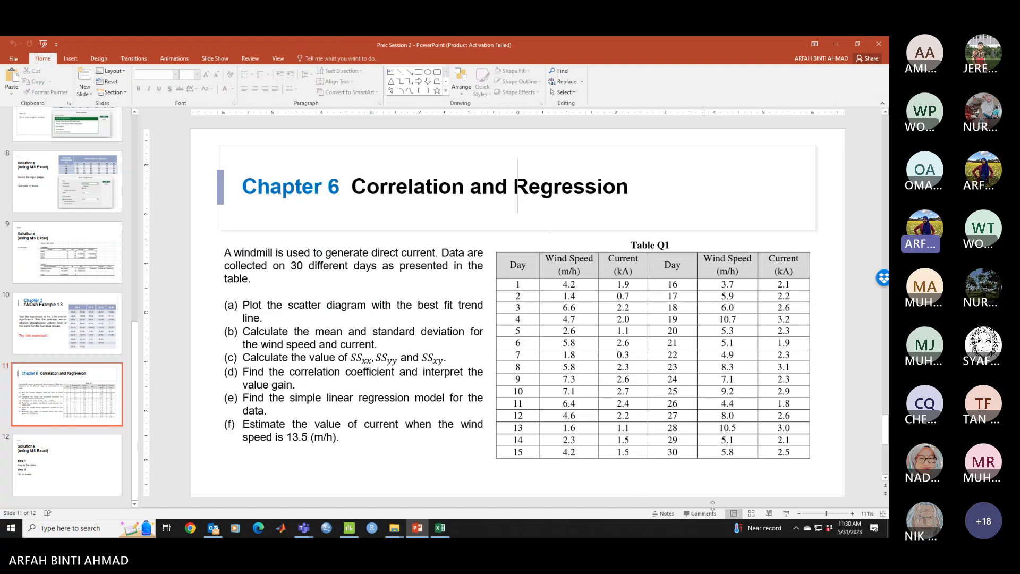
left_click(785, 514)
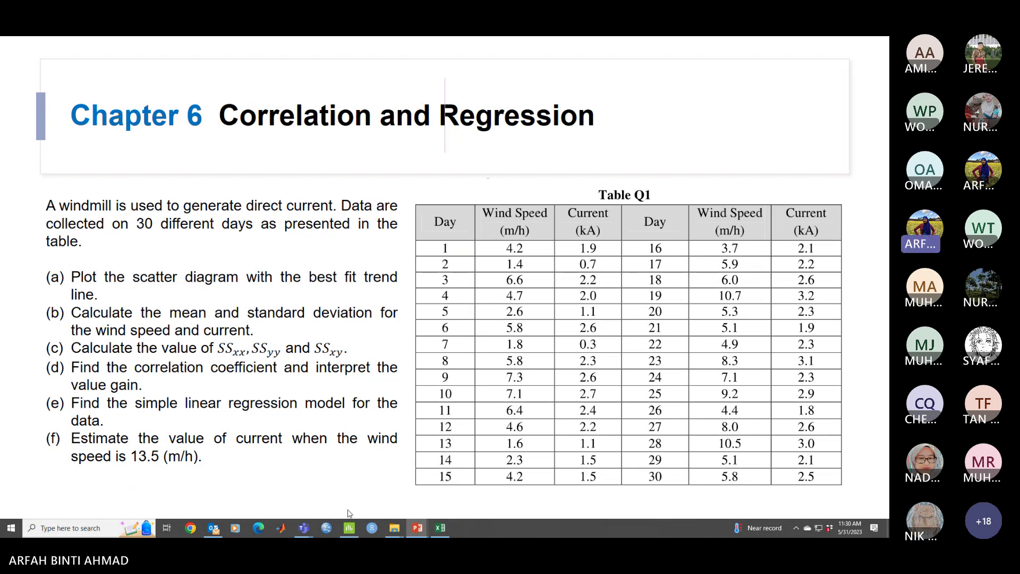
- Switch back to the Excel workbook and enter the label "Mean" in cell A33 below the data
left_click(440, 529)
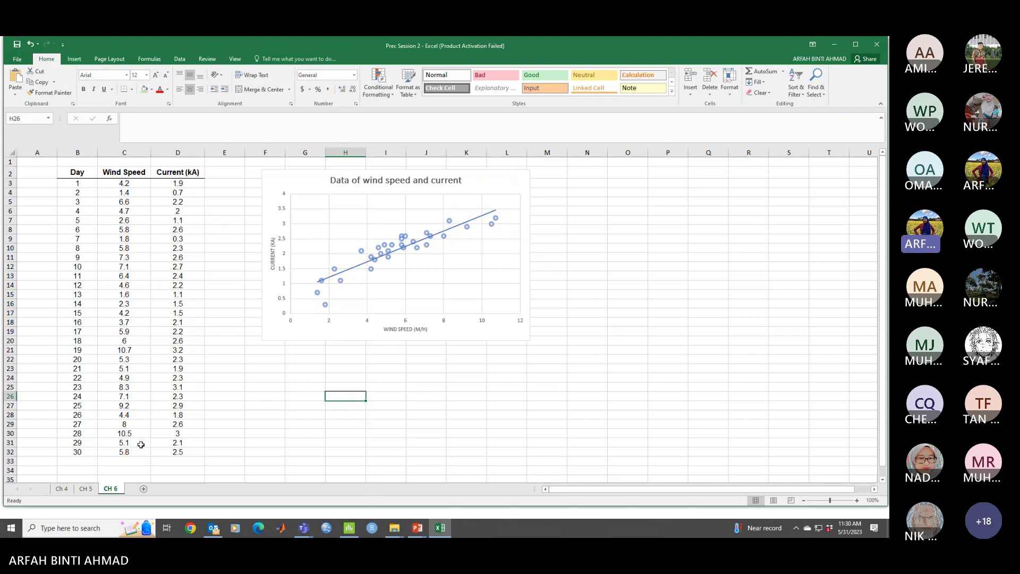
left_click(45, 464)
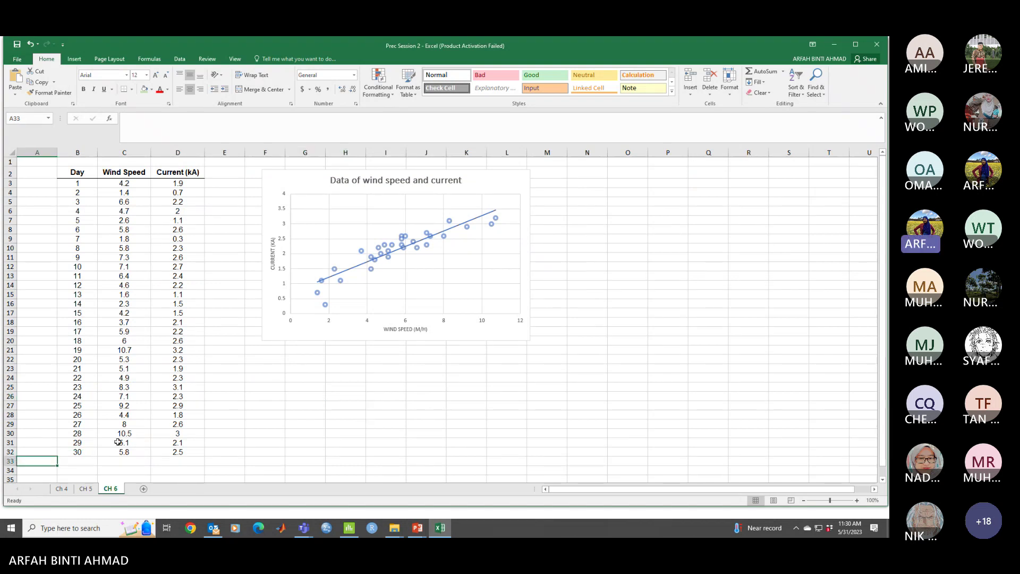
type("Mean")
key("Return")
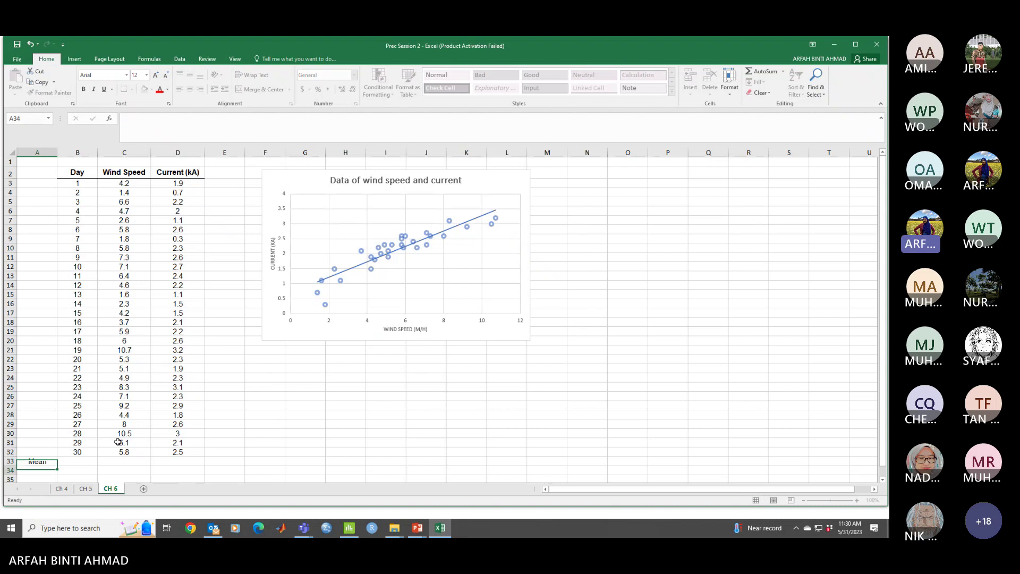
- Enter the label "Std Deviation" in cell A34, correcting its spelling, and widen column A to fit it
type("Std Dev")
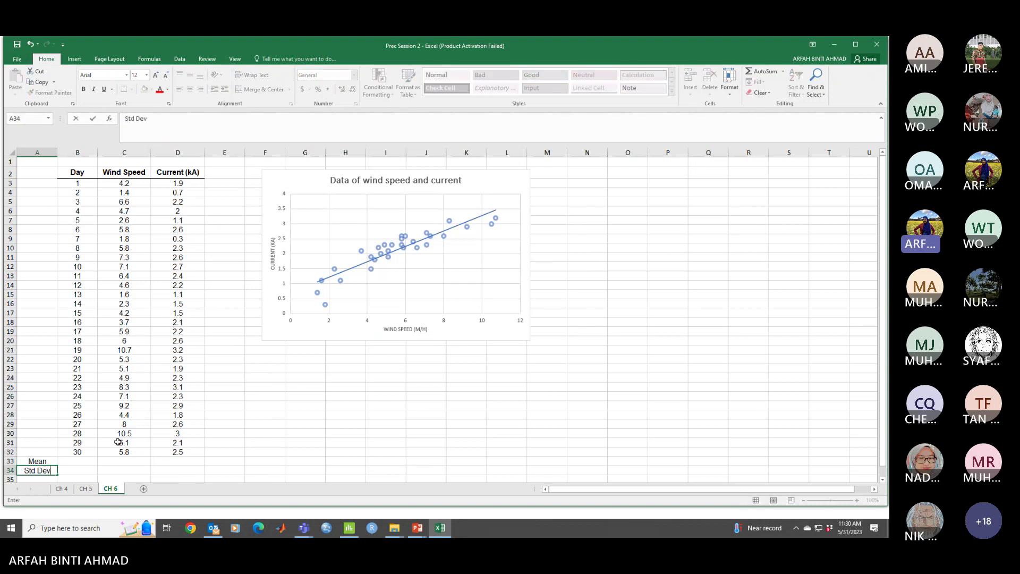
type("i")
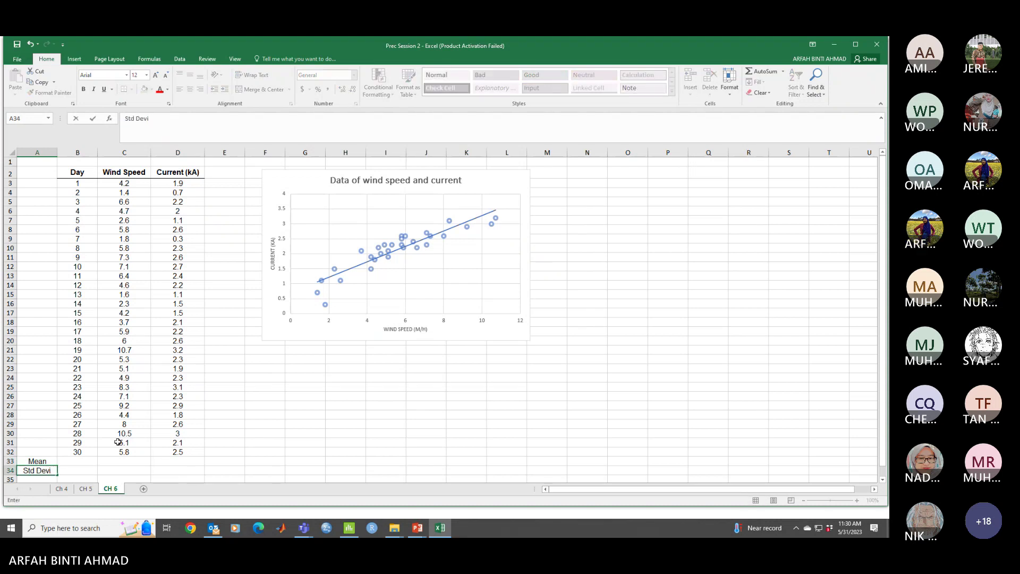
type("iat")
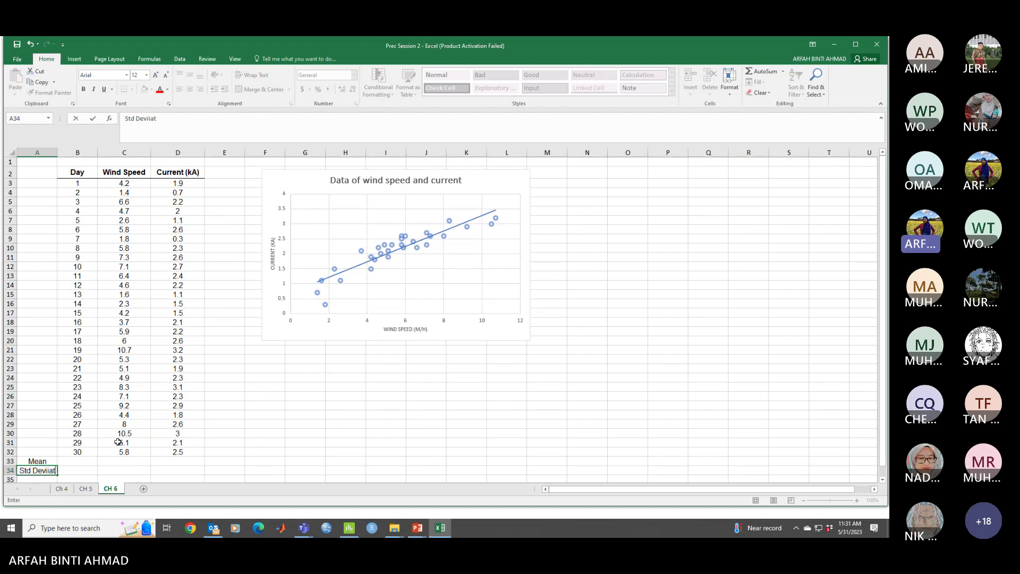
type("ion")
key("ctrl+Return")
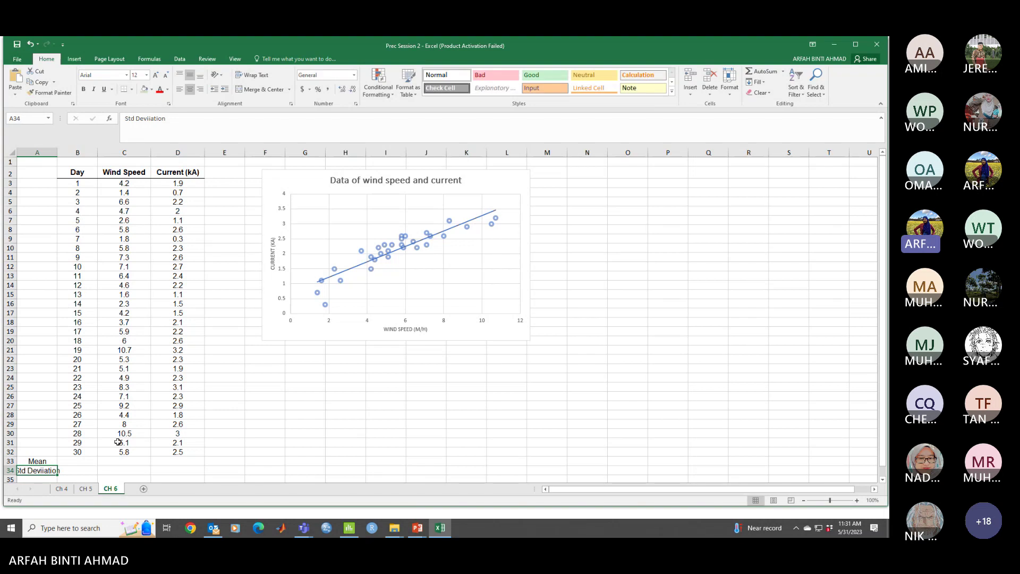
left_click(116, 471)
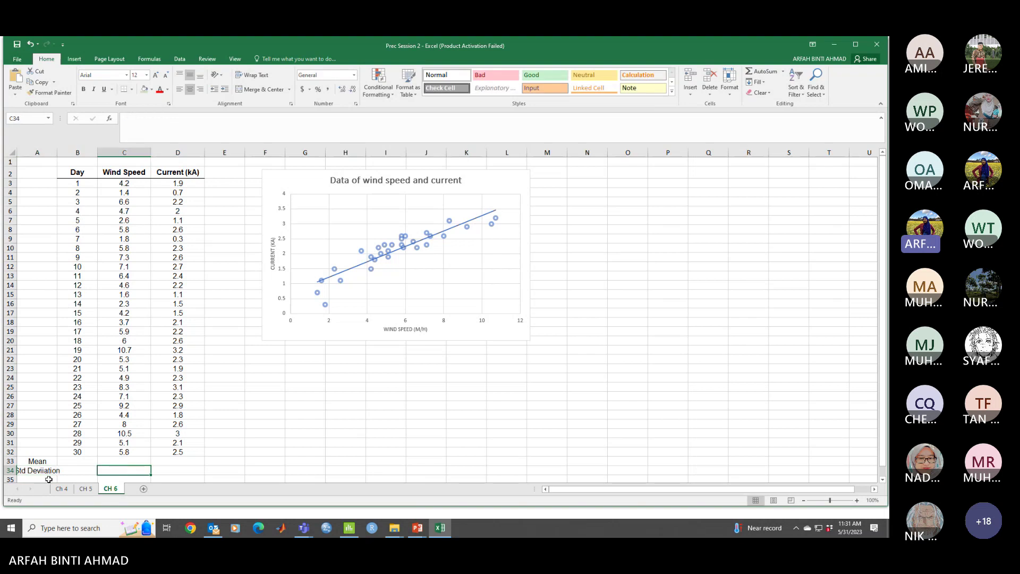
double_click(42, 470)
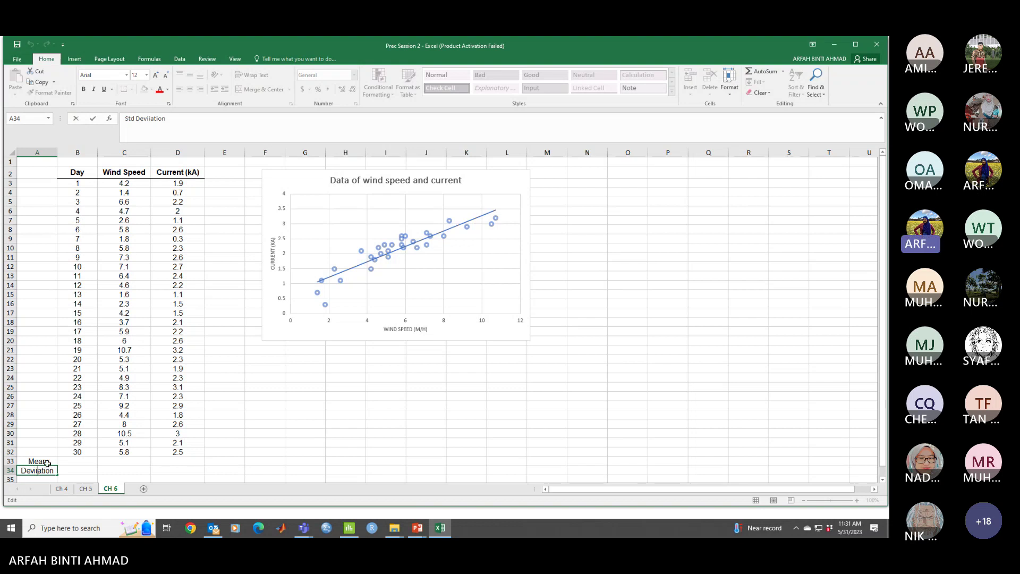
key("BackSpace")
left_click(348, 452)
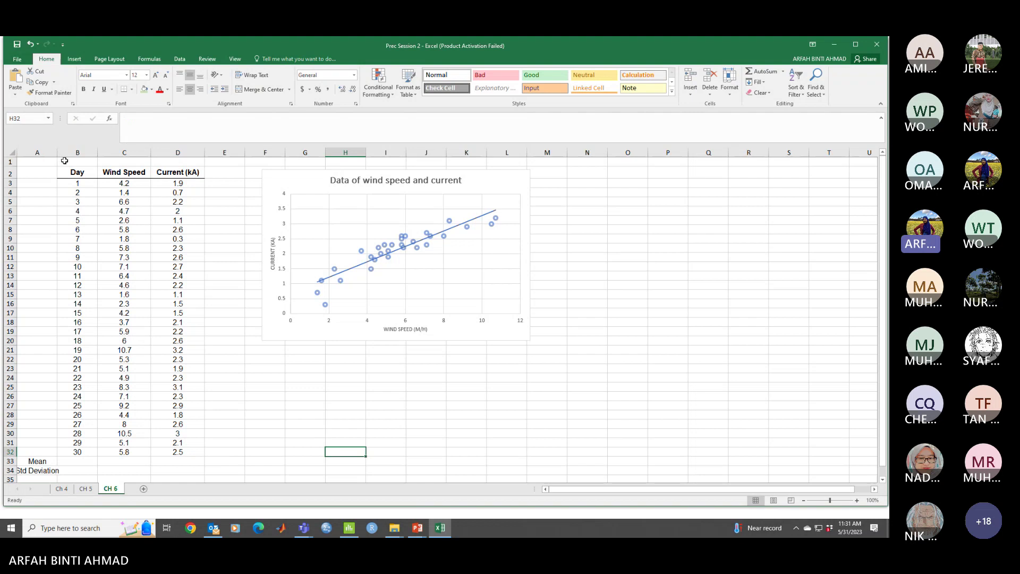
left_click_drag(58, 154, 82, 158)
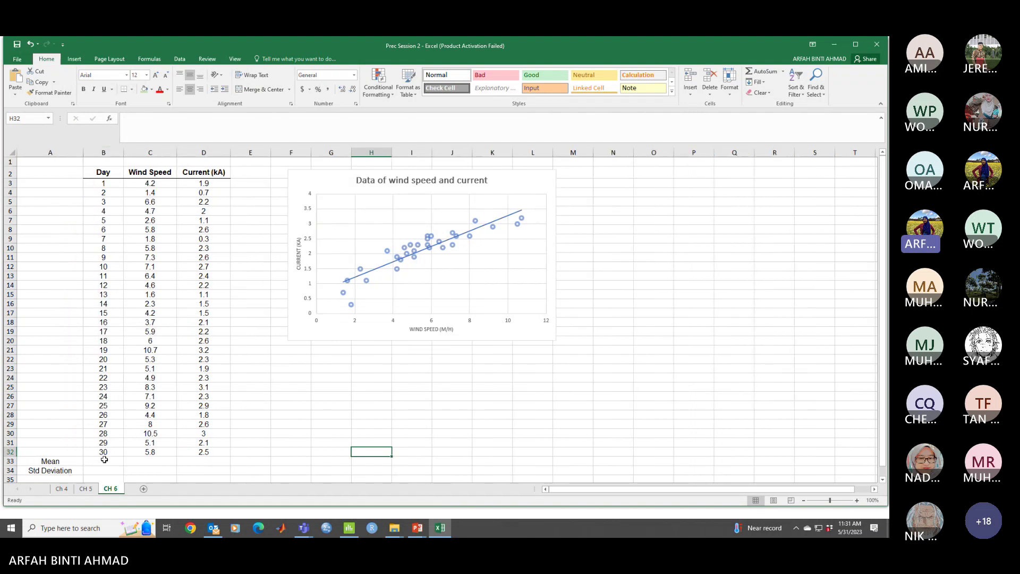
left_click(104, 461)
type("=VE")
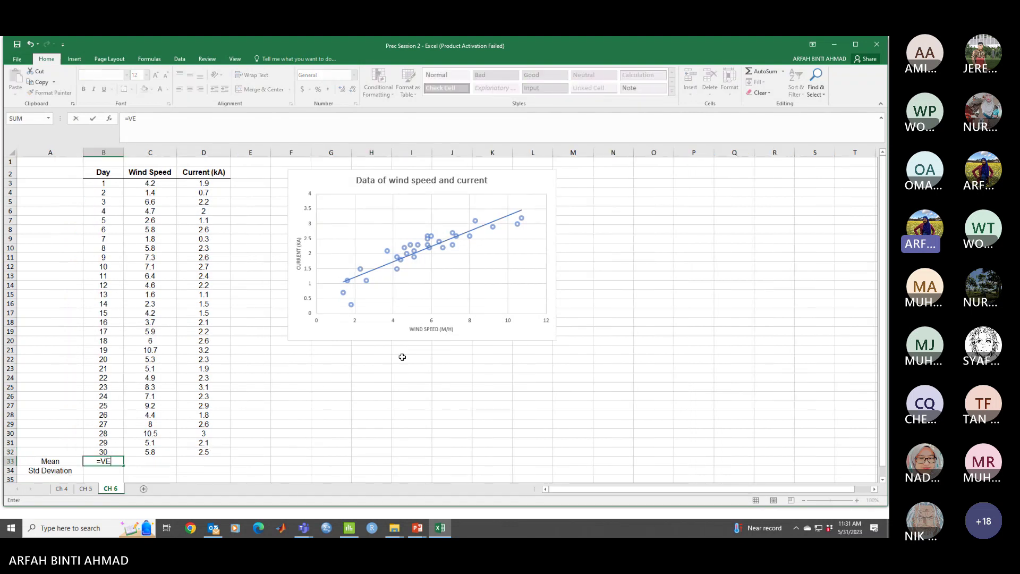
key("BackSpace")
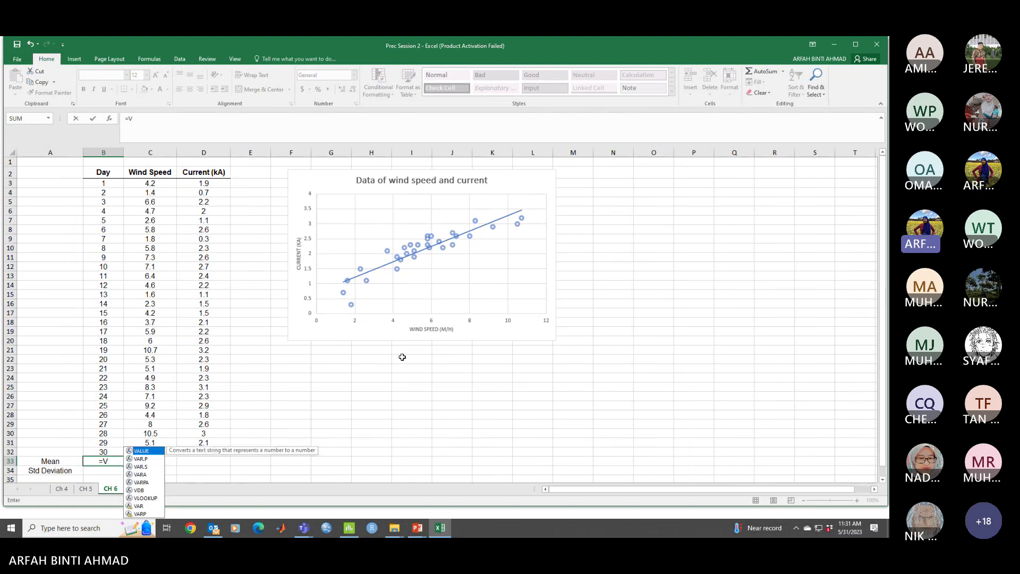
key("BackSpace")
type("av")
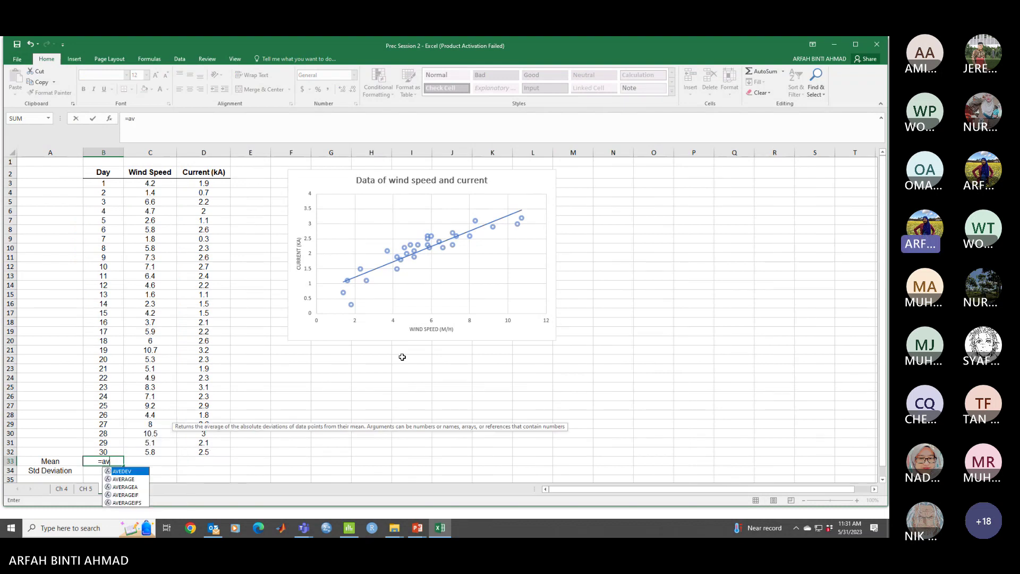
double_click(124, 480)
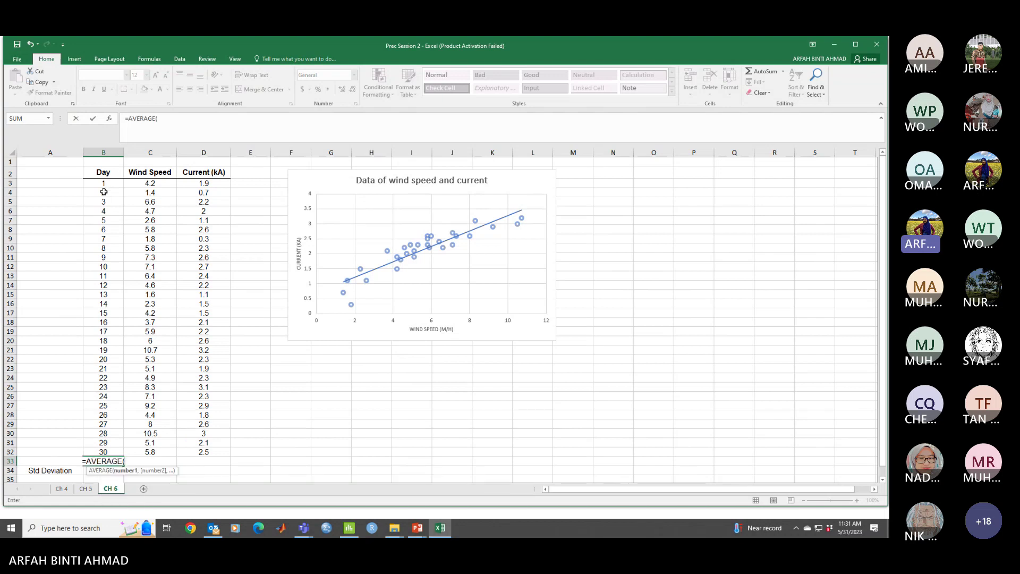
left_click(62, 446)
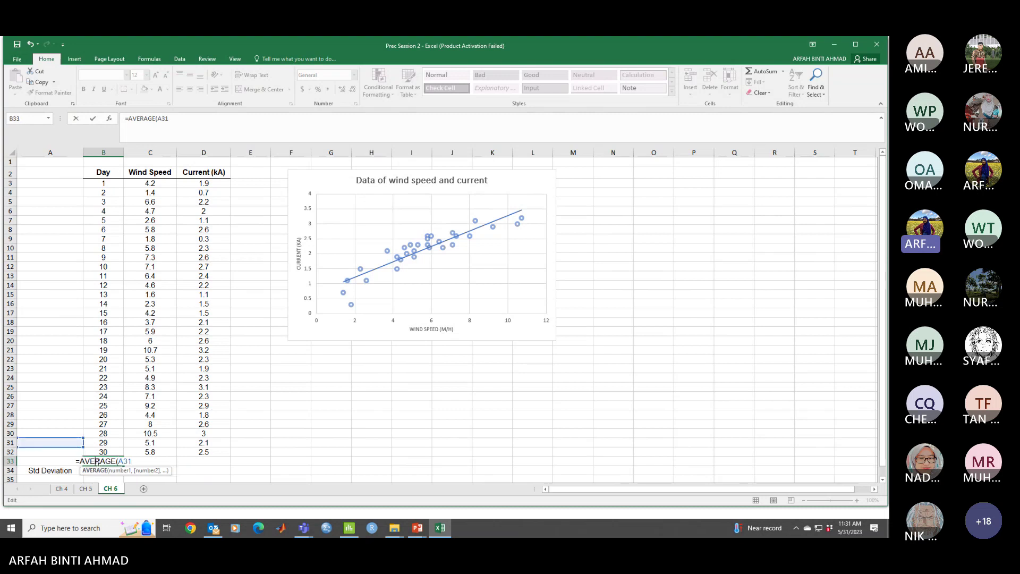
left_click(99, 461)
key("BackSpace")
key("BackSpace")
key("BackSpace")
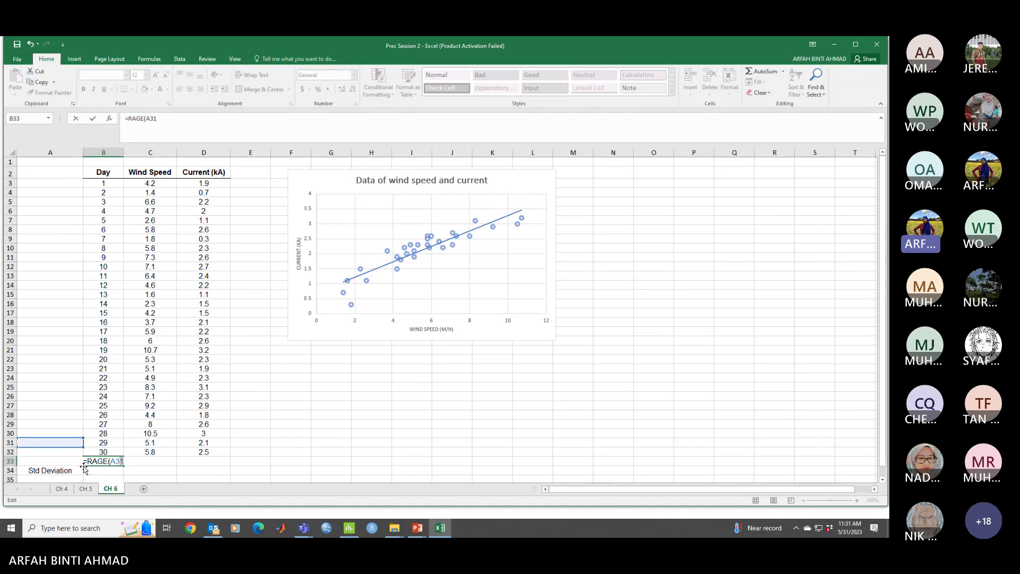
key("BackSpace")
key("BackSpace")
key("BackSpace")
key("BackSpace")
key("BackSpace")
key("BackSpace")
key("BackSpace")
key("BackSpace")
key("BackSpace")
key("Escape")
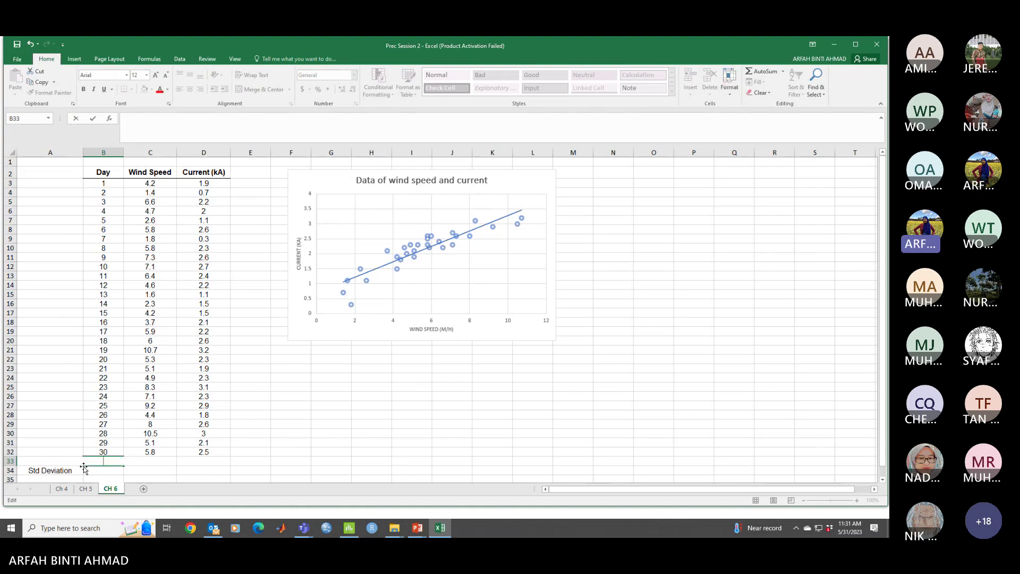
- Move the Mean and Std Deviation labels from A33:A34 to B33:B34
left_click(45, 397)
scroll(45, 397, "down", 2)
left_click_drag(48, 403, 86, 403)
left_click(130, 423)
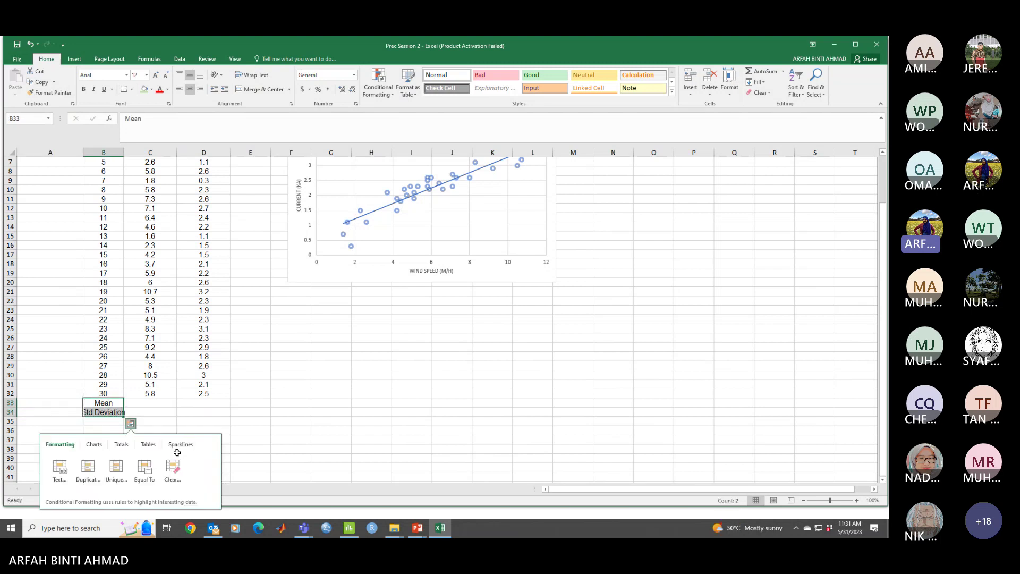
left_click(162, 413)
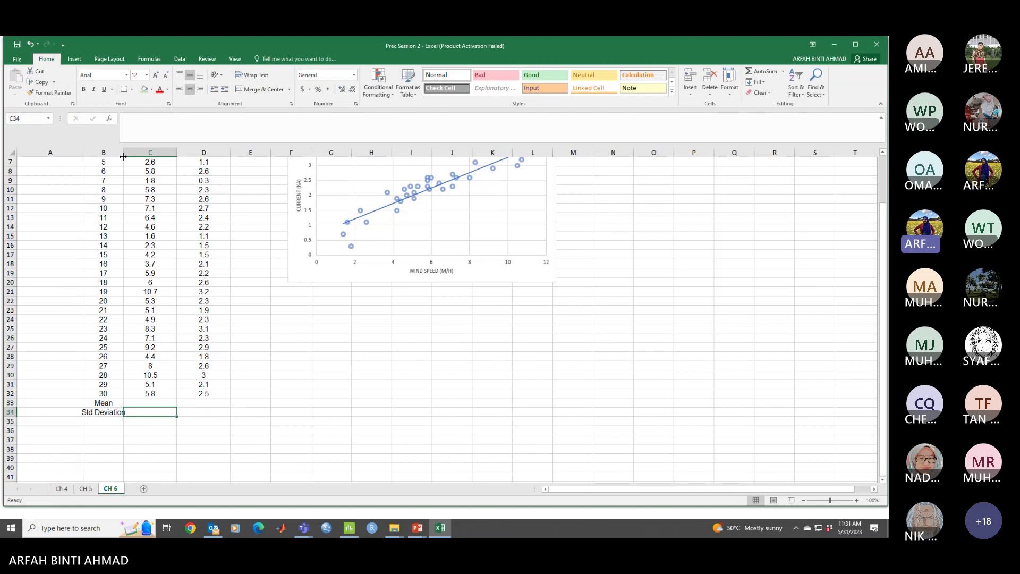
- Narrow column A, widen column B to fit its labels, and select cell C33 under the wind speed data
left_click_drag(124, 153, 51, 154)
scroll(76, 308, "up", 1)
scroll(76, 308, "up", 1)
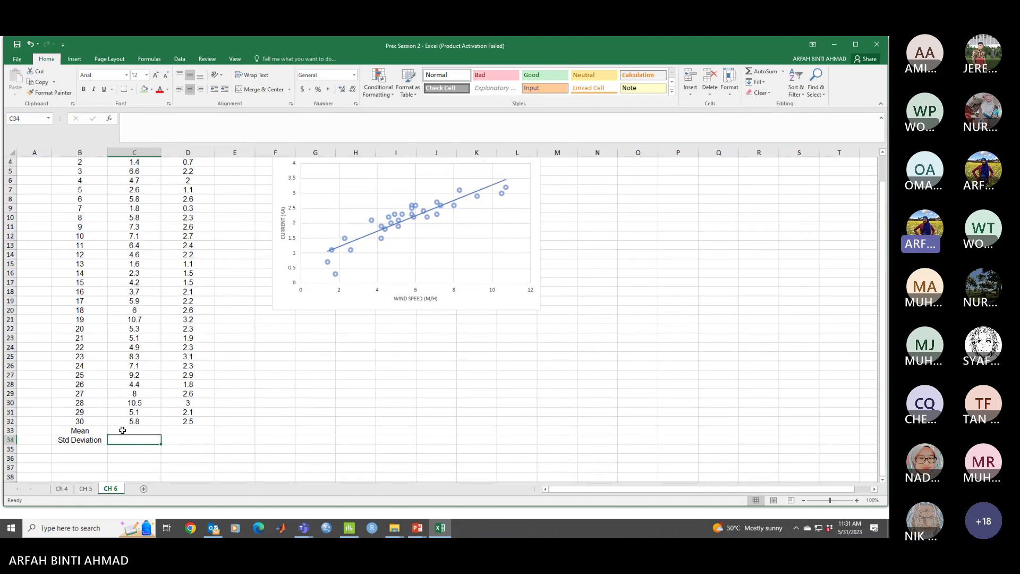
left_click(120, 428)
scroll(263, 399, "up", 2)
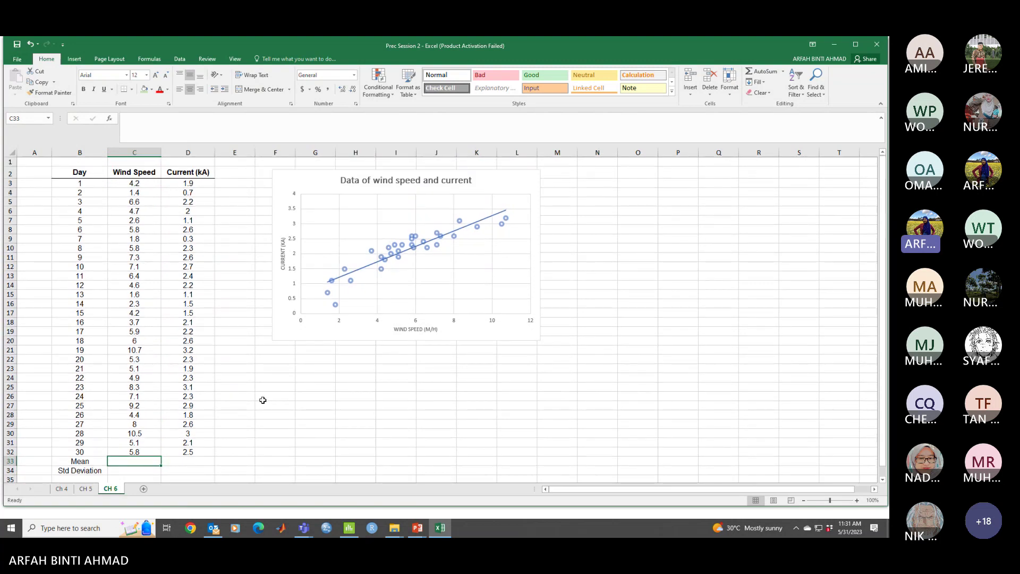
- Calculate the mean wind speed in C33 with =AVERAGE(C3:C32) and copy the formula to D33 for the current data
type("=av")
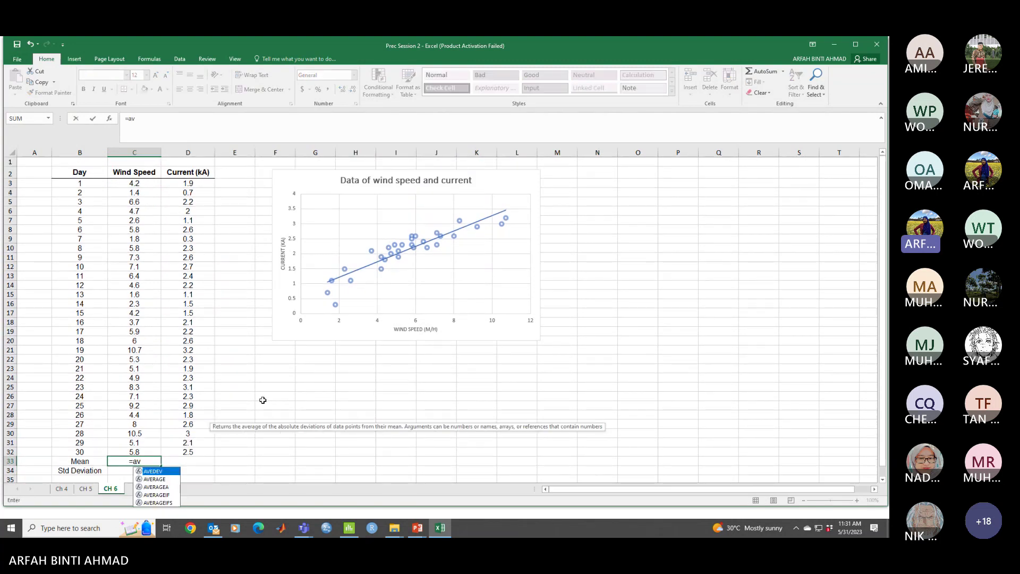
left_click(159, 480)
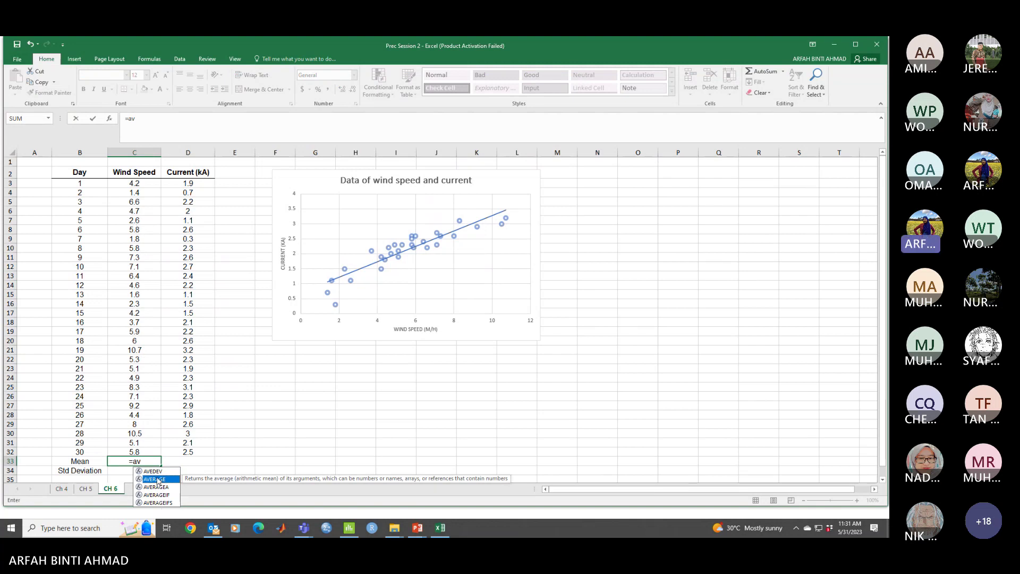
double_click(158, 479)
left_click_drag(142, 184, 137, 453)
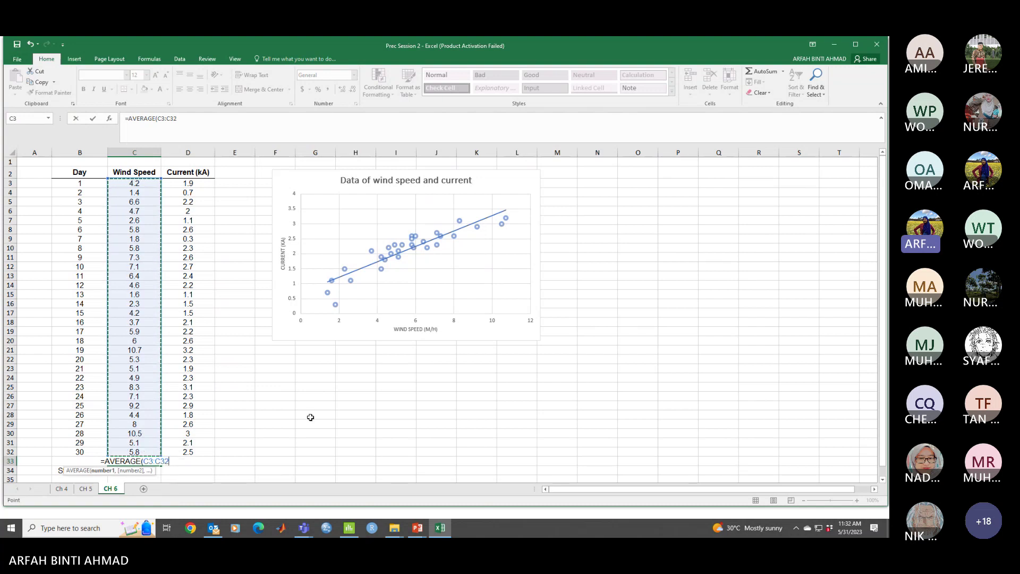
type(")")
key("Return")
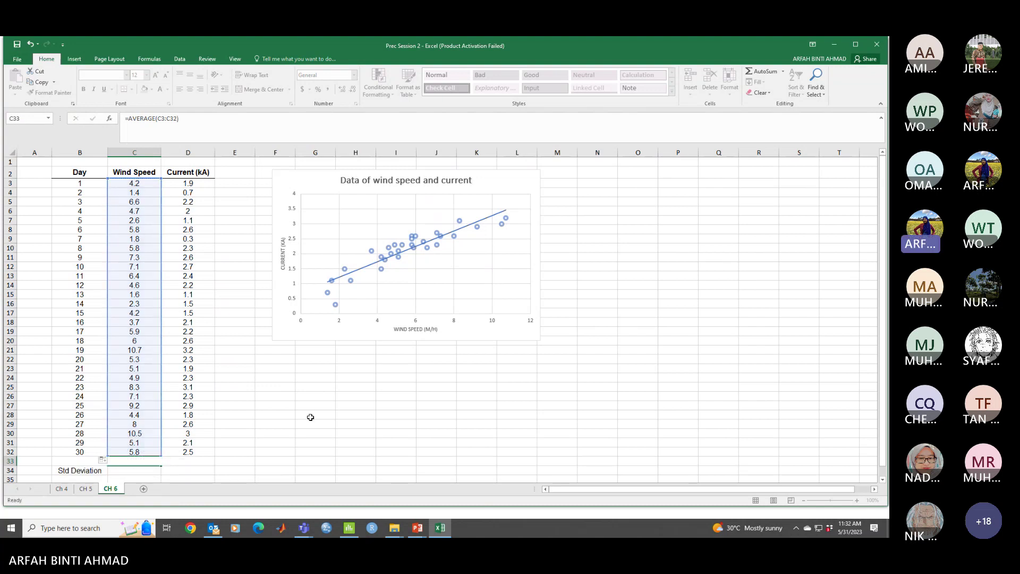
left_click(144, 460)
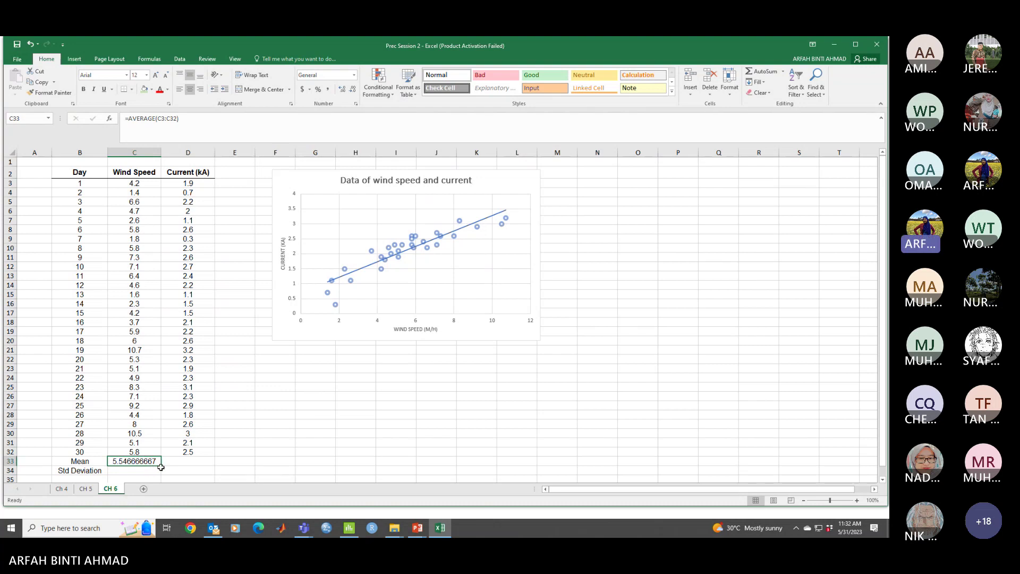
left_click_drag(161, 467, 213, 468)
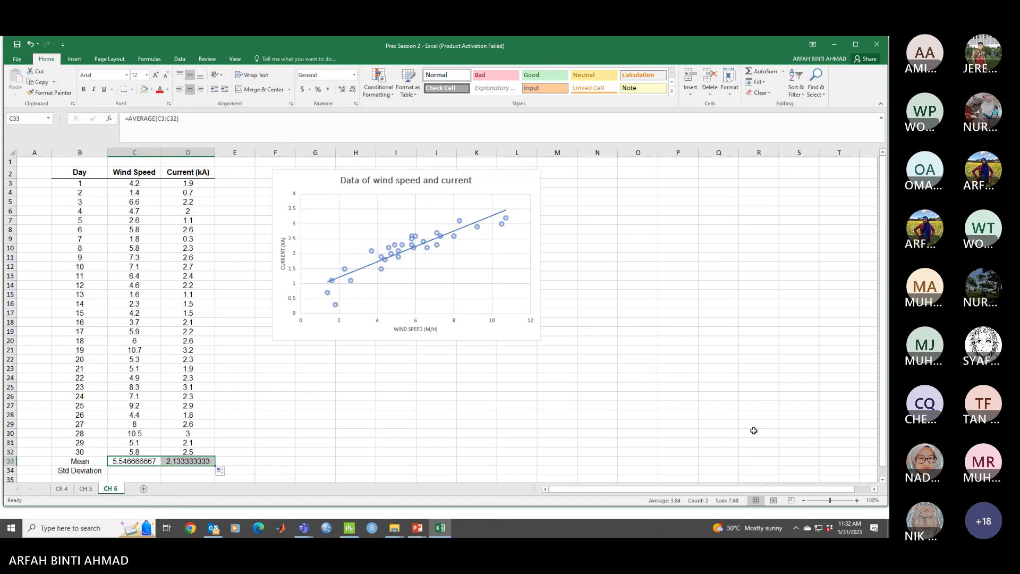
- Calculate the sample standard deviation of wind speed in C34 with =STDEV.S(C3:C32) and copy the formula to D34
left_click(805, 501)
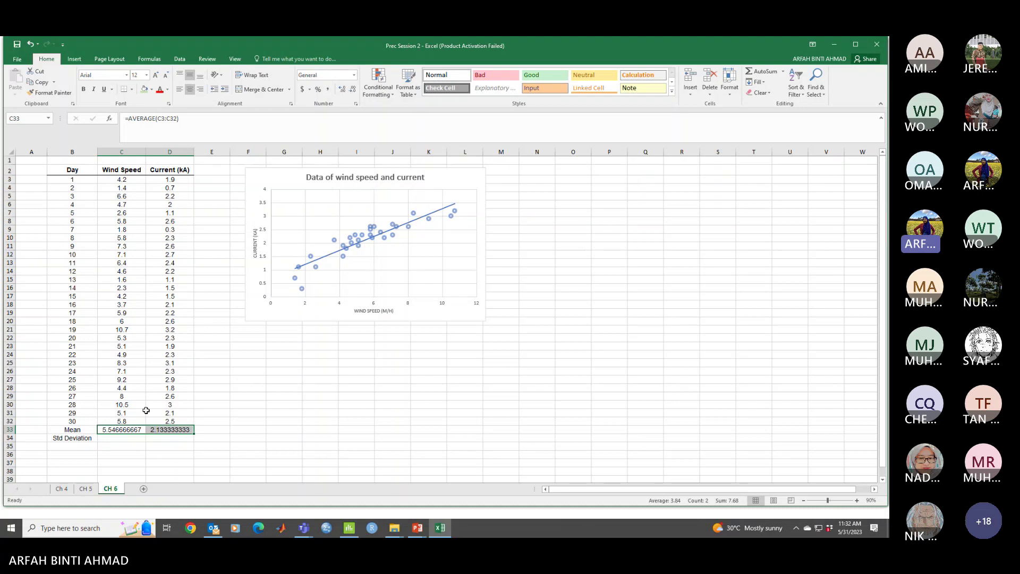
left_click(126, 437)
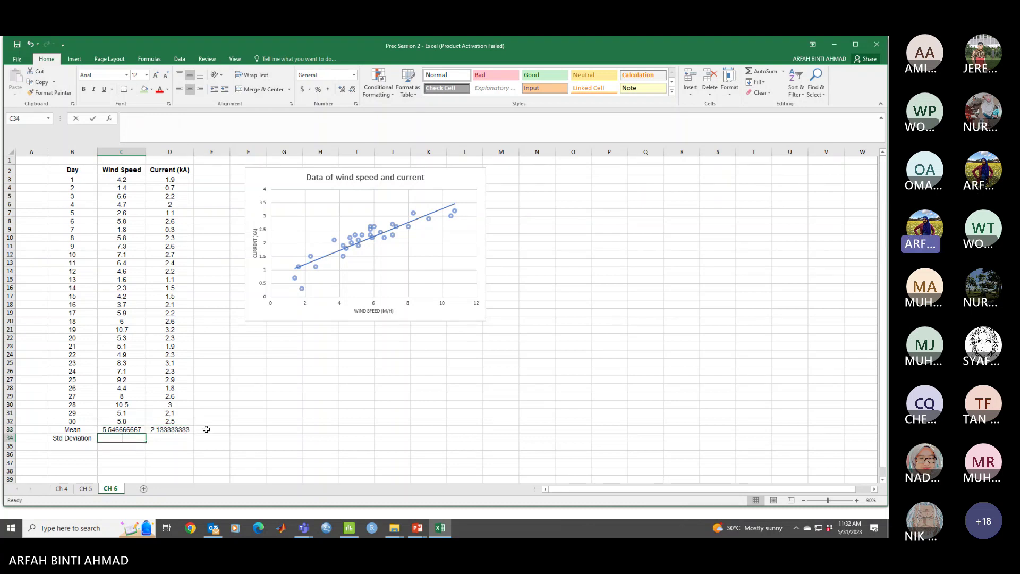
type("=std")
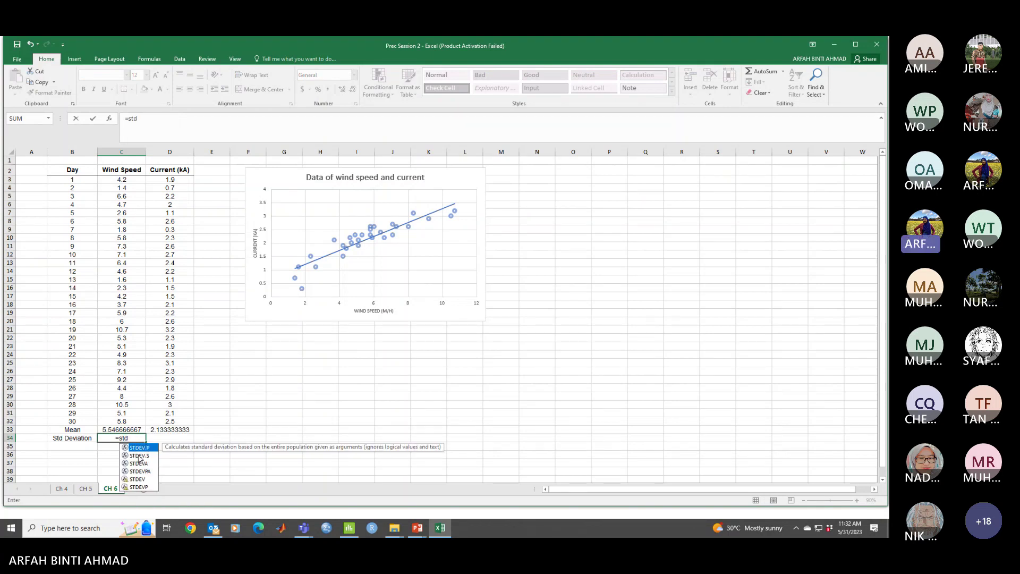
double_click(139, 456)
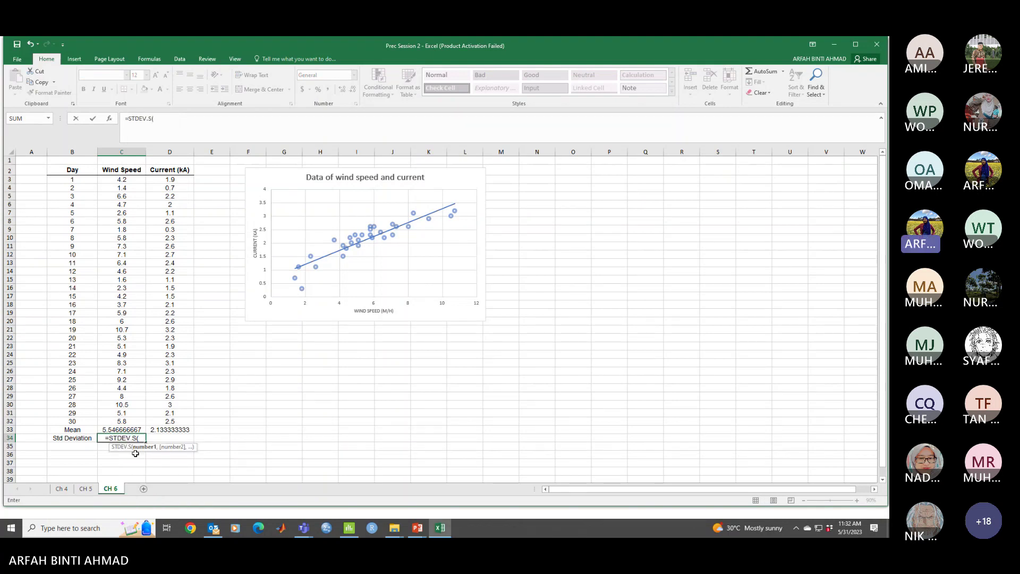
left_click_drag(133, 179, 129, 421)
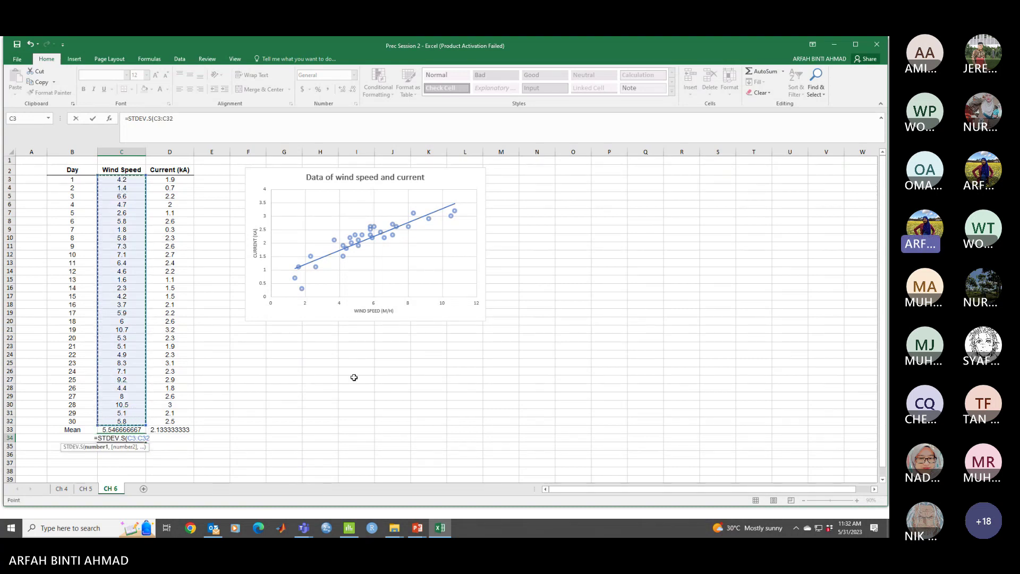
type(")")
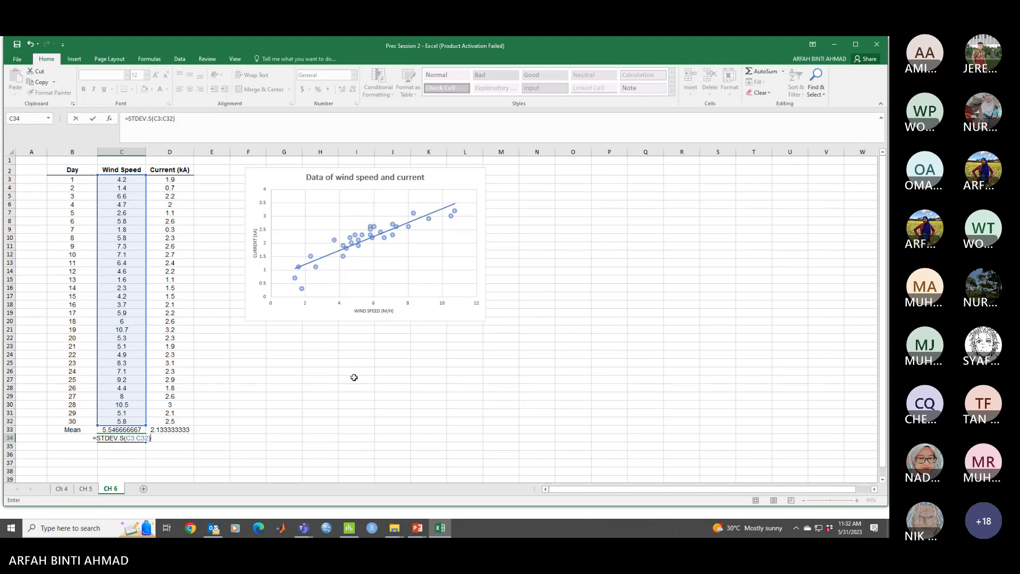
key("Return")
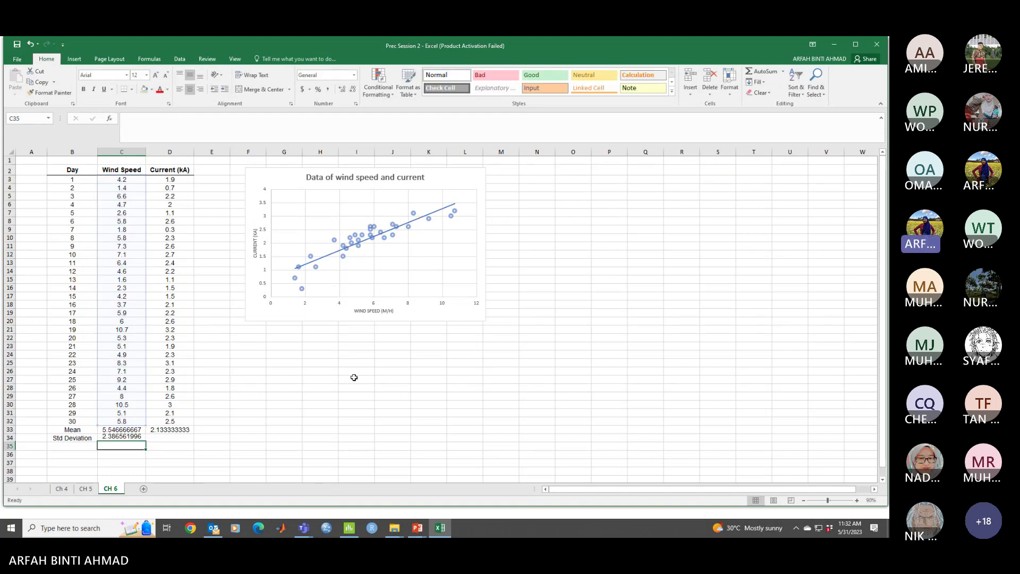
left_click(138, 440)
mouse_move(146, 442)
left_mouse_down()
mouse_move(184, 440)
mouse_move(155, 440)
left_mouse_up()
left_click(244, 421)
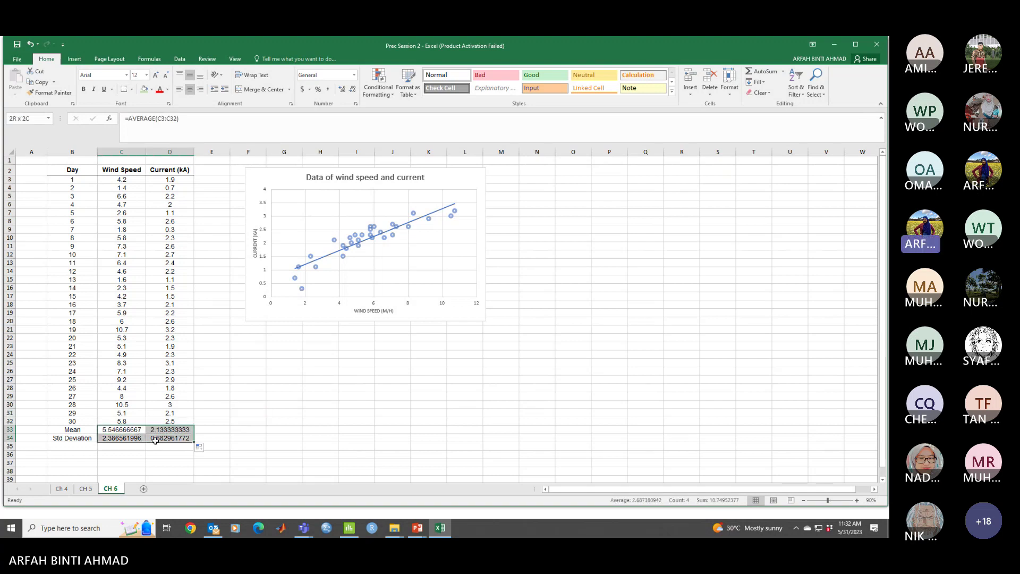
- Reduce the mean and standard deviation values in C33:D34 to four decimal places
left_click(352, 89)
left_click(353, 89)
left_click(353, 90)
left_click(353, 89)
left_click(351, 90)
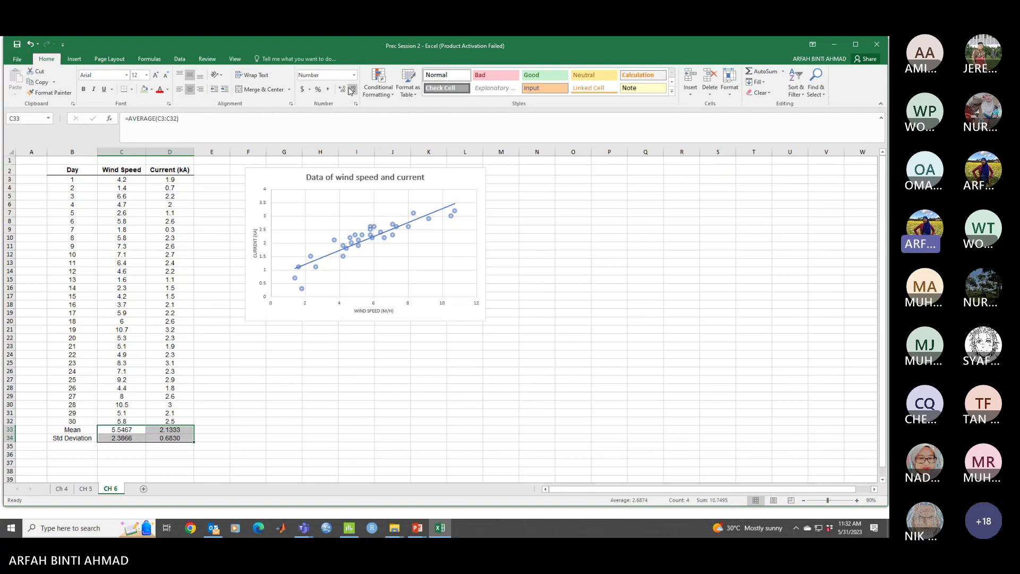
left_click(268, 390)
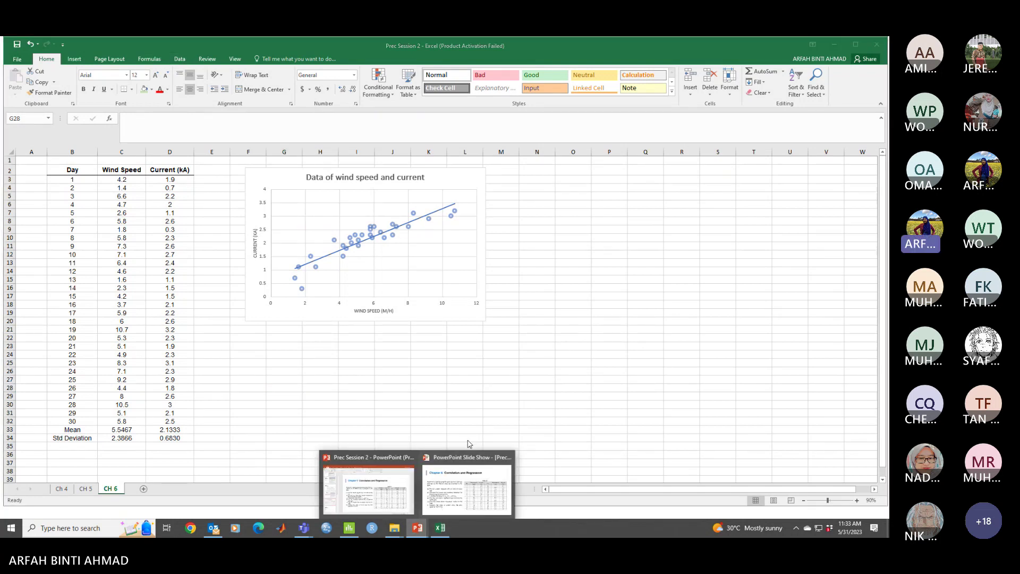
- Make the Mean and Std Deviation rows in B33:D34 bold
left_click_drag(49, 428, 169, 437)
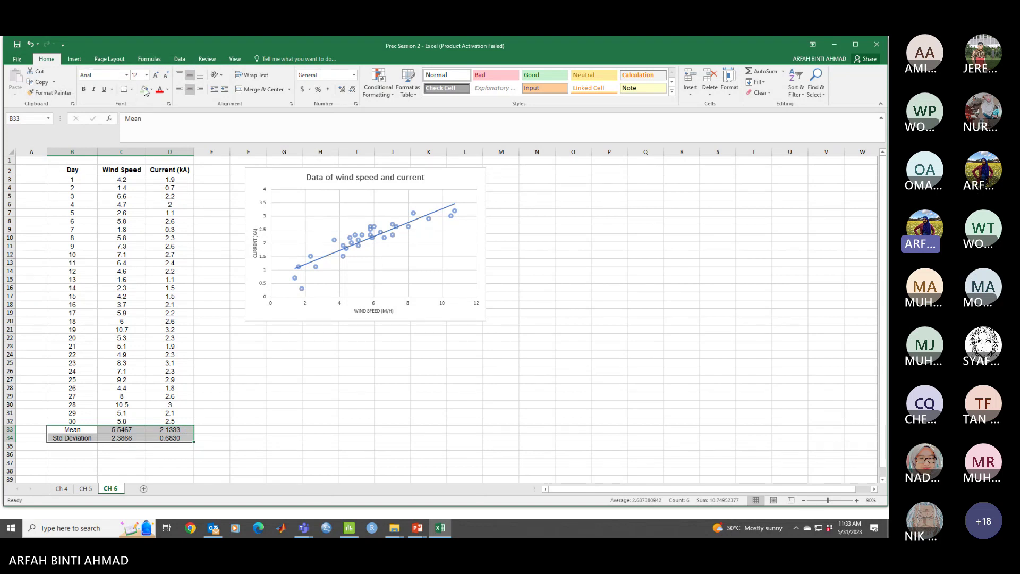
left_click(83, 89)
left_click(238, 412)
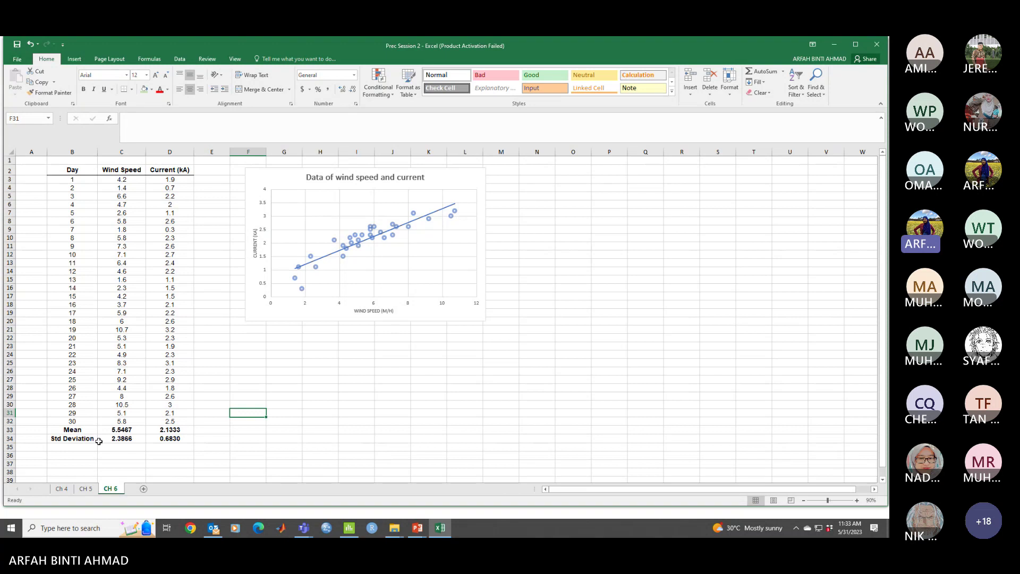
- Start the Descriptive Statistics analysis tool and set its input range to the wind speed and current data, C3:D32
left_click(180, 59)
left_click(771, 73)
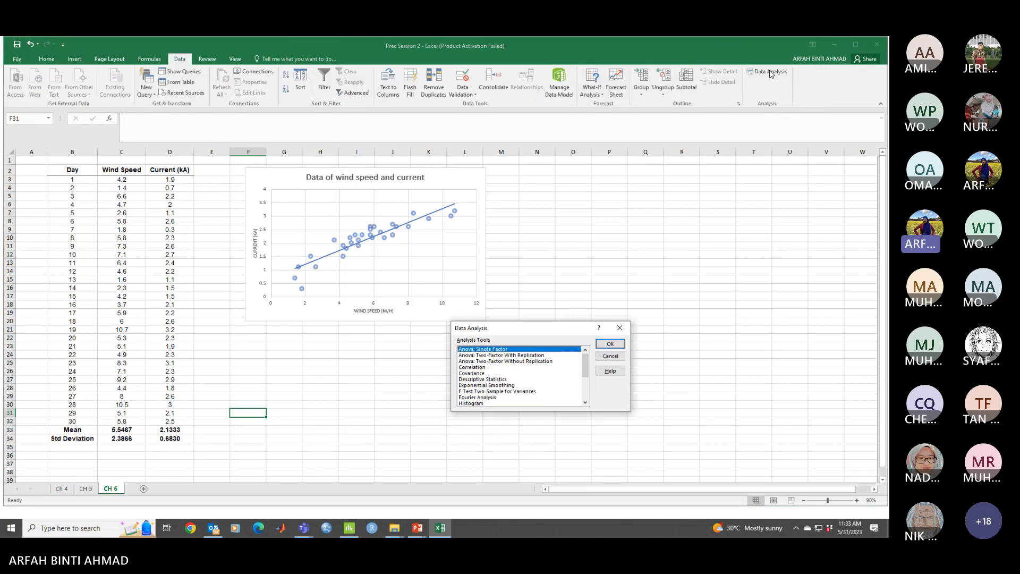
left_click(498, 380)
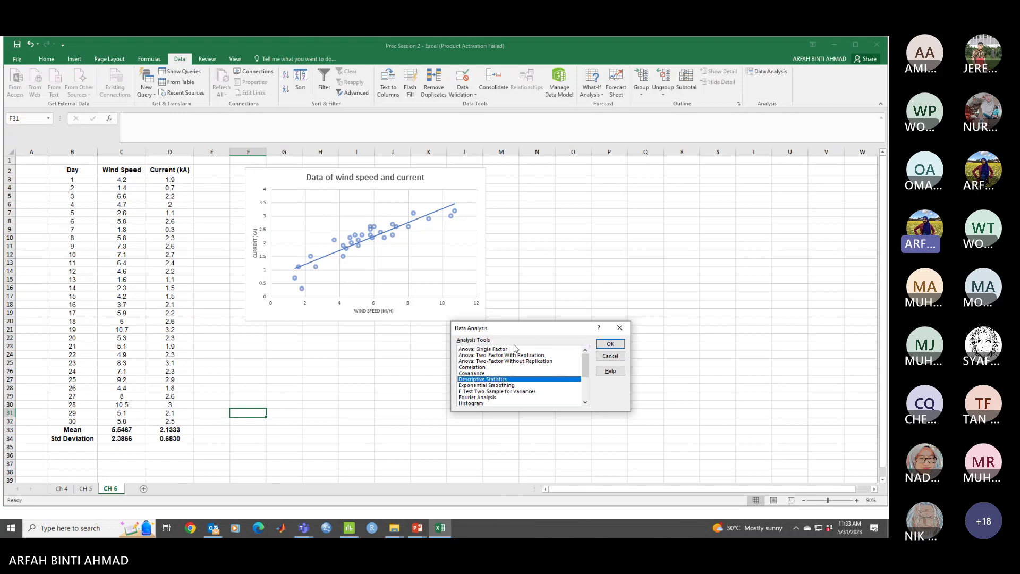
left_click(610, 343)
left_click_drag(562, 294, 443, 279)
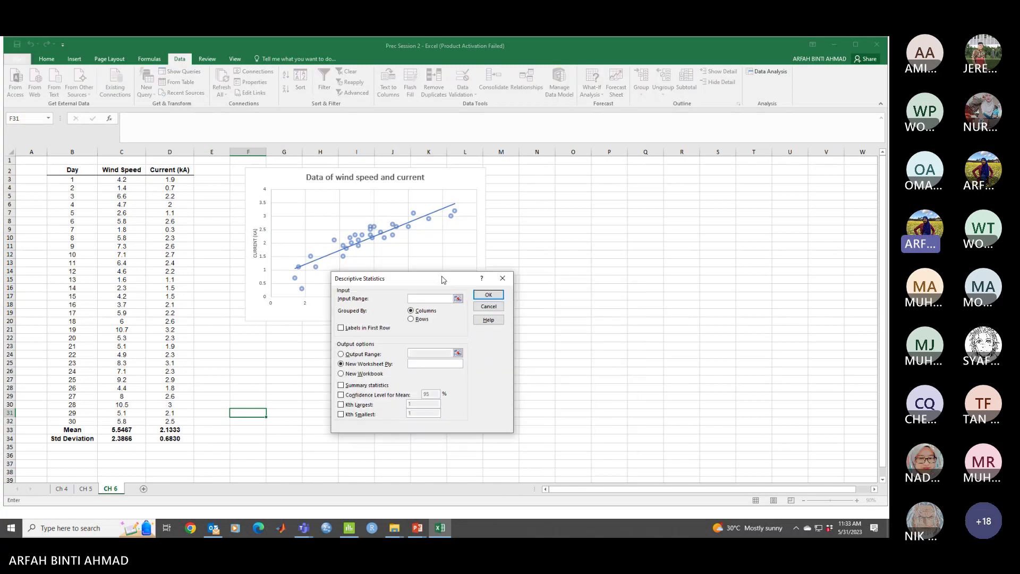
left_click(122, 179)
left_click_drag(123, 179, 176, 415)
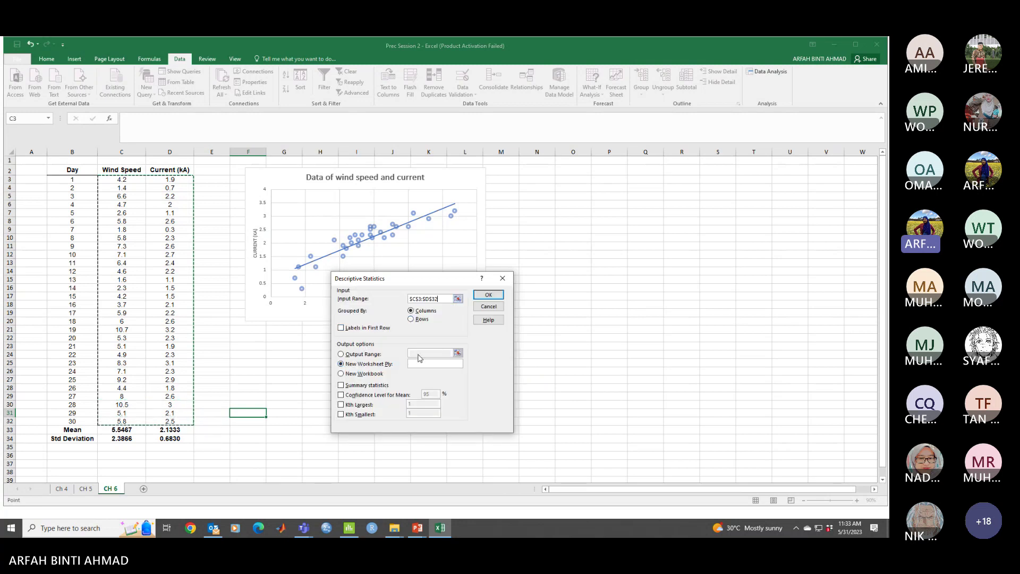
- Set the output range to O4, include summary statistics and a 95% confidence level for the mean, and run the analysis
left_click(418, 355)
left_click(346, 355)
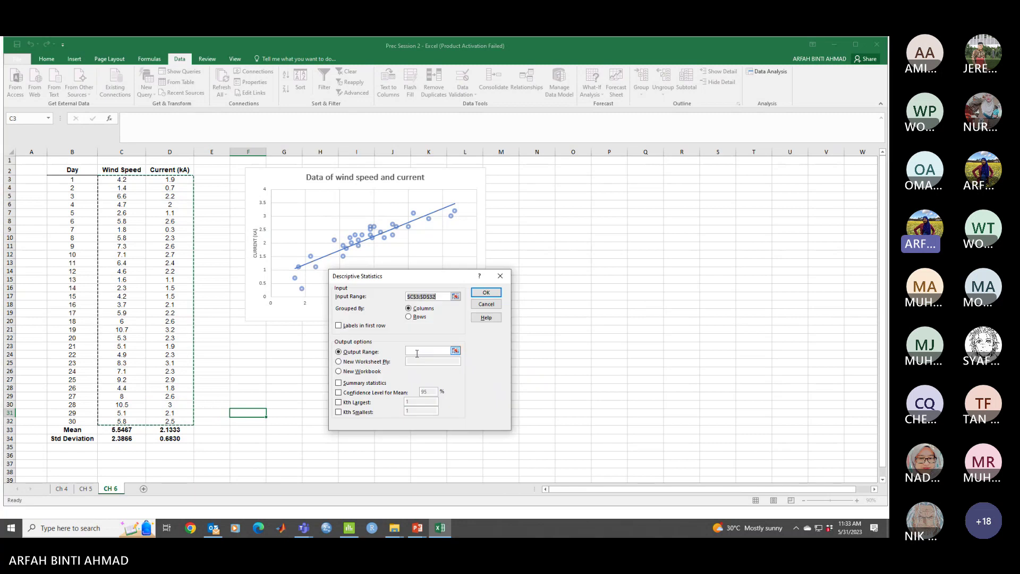
left_click(569, 187)
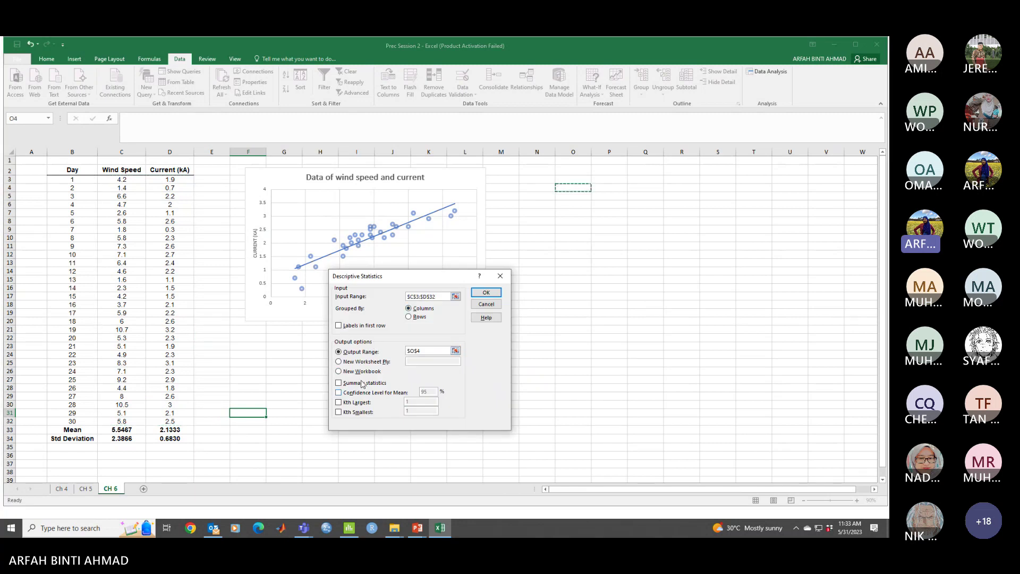
left_click(339, 384)
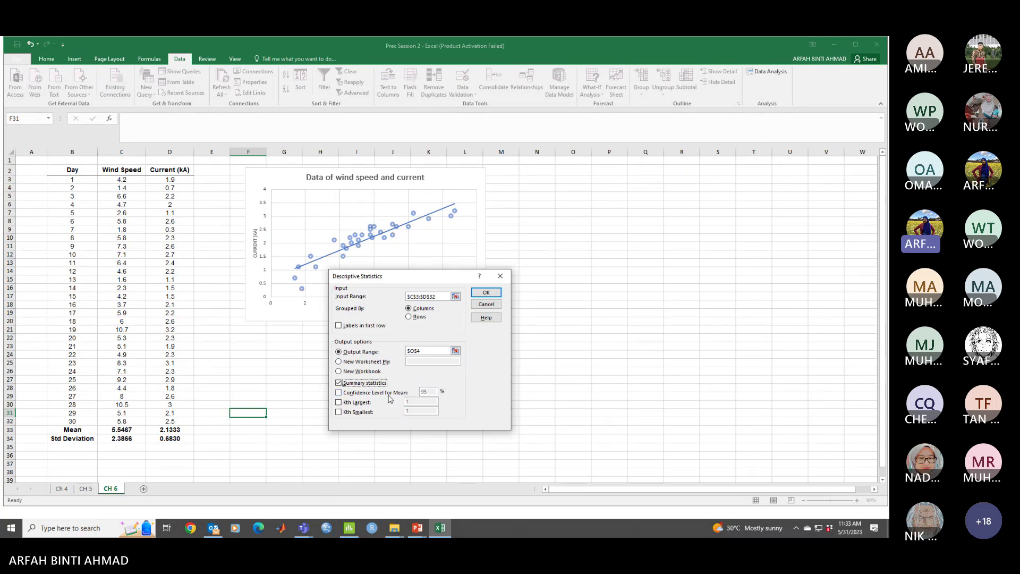
left_click(338, 392)
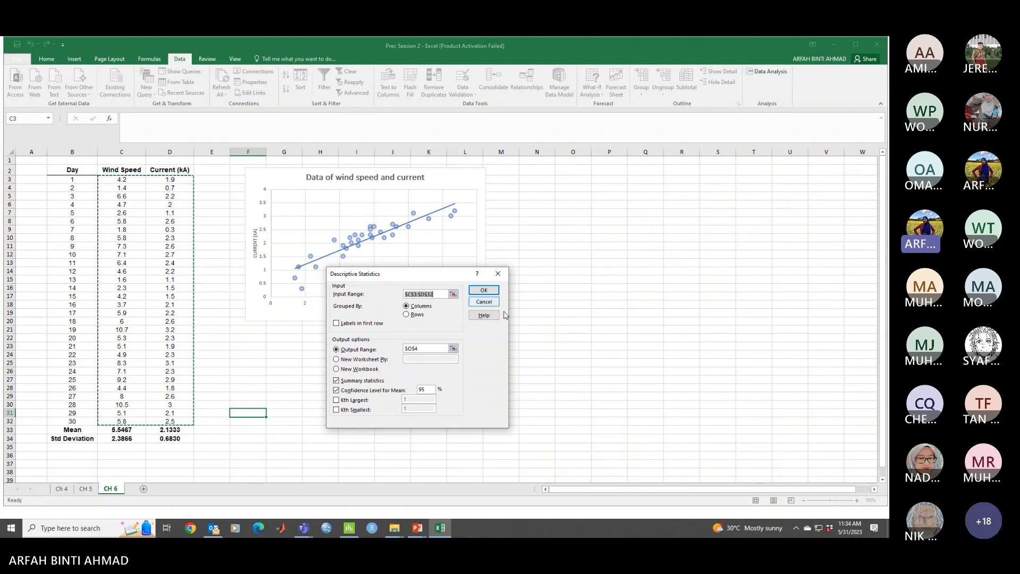
left_click(484, 290)
- Widen columns P and Q of the statistics output and enter the headings "Wind Speed" in P4 and "Current" in R4
left_click(790, 257)
left_click_drag(628, 152, 697, 152)
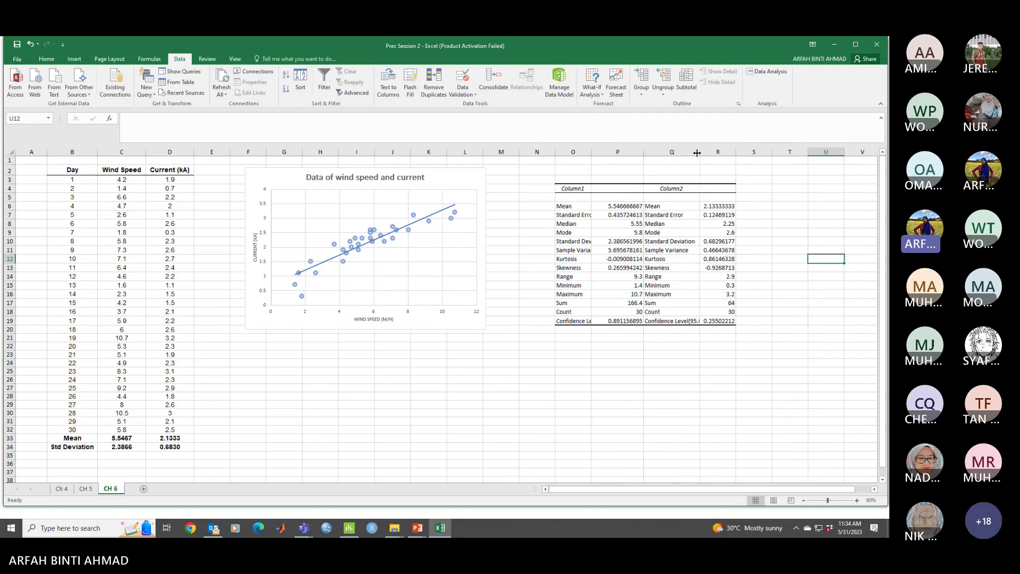
left_click(613, 188)
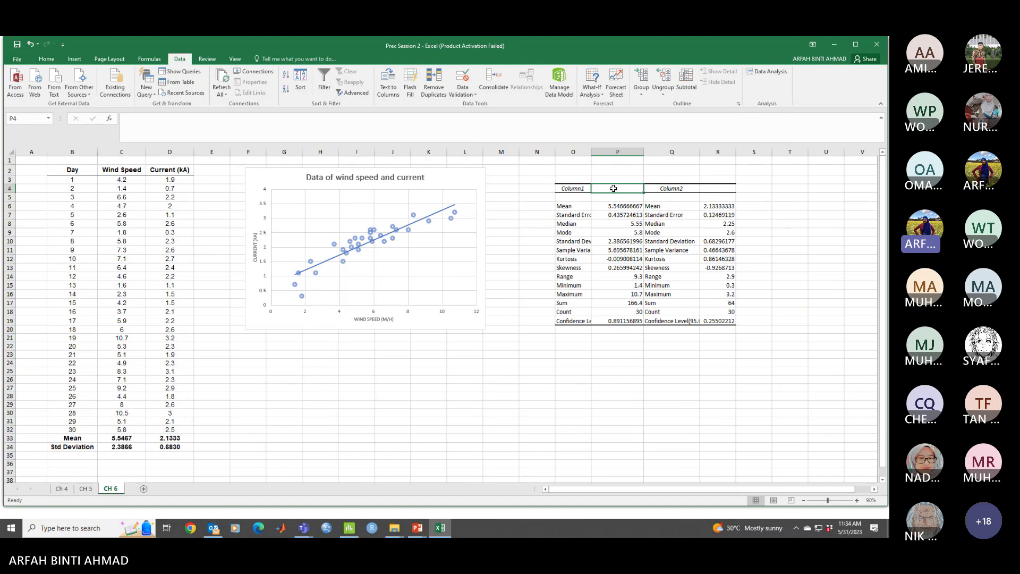
type("Wind")
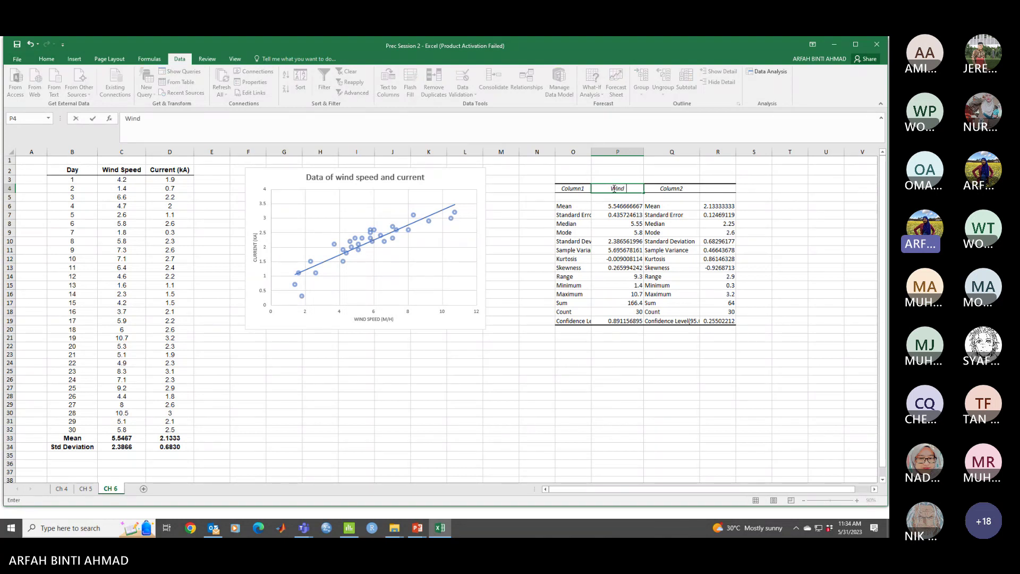
type(" Speed")
left_click(709, 189)
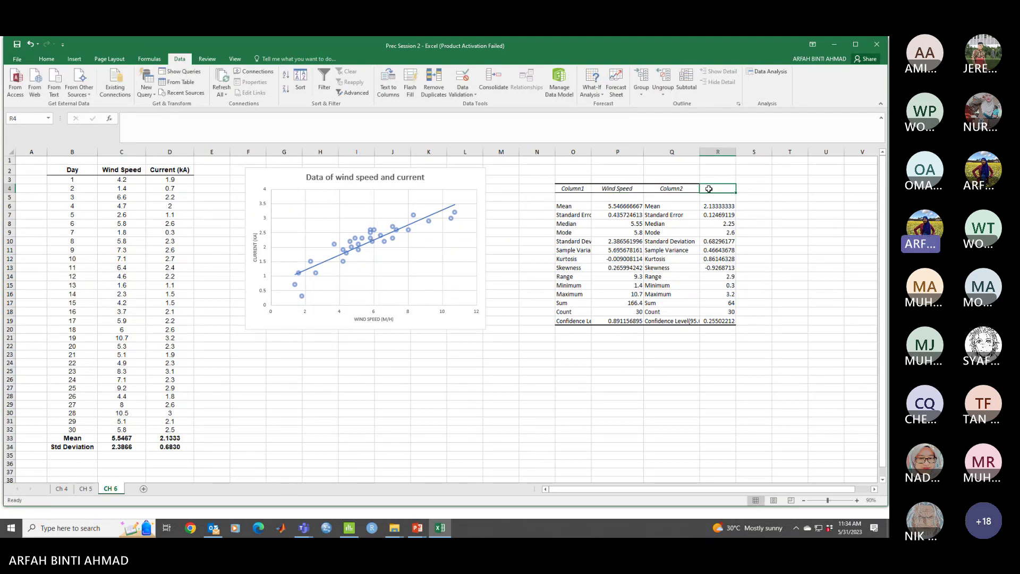
type("Current")
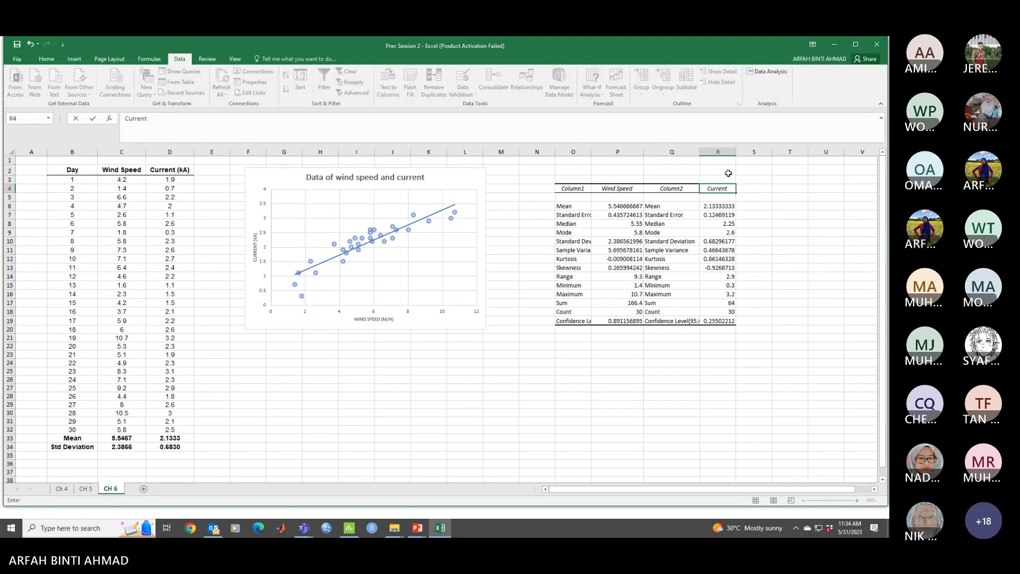
- Clear the Column2 and Column1 headings in Q4 and O4, and widen column O to fit the statistic names
left_click(684, 189)
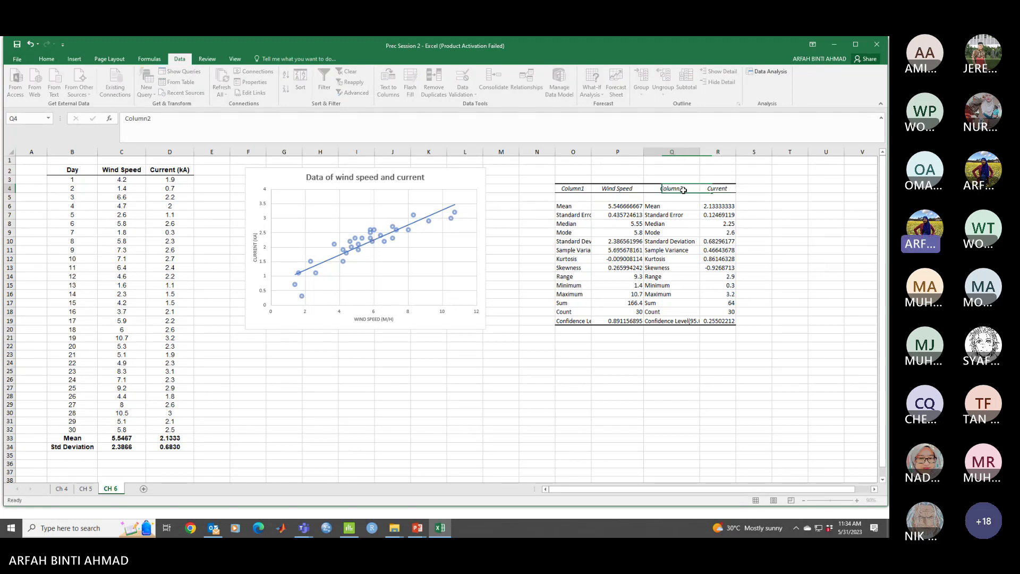
key("BackSpace")
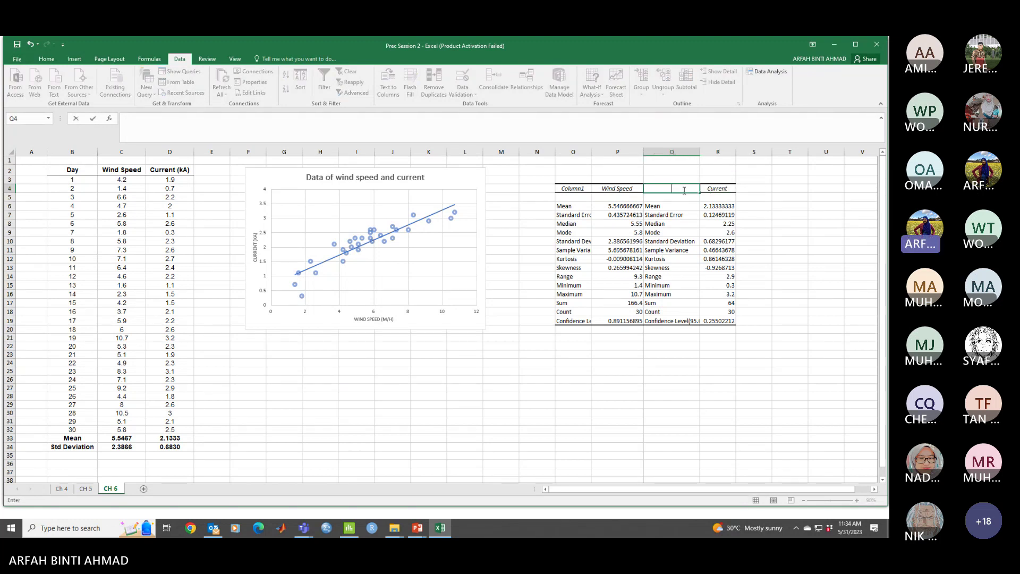
left_click(581, 188)
key("Delete")
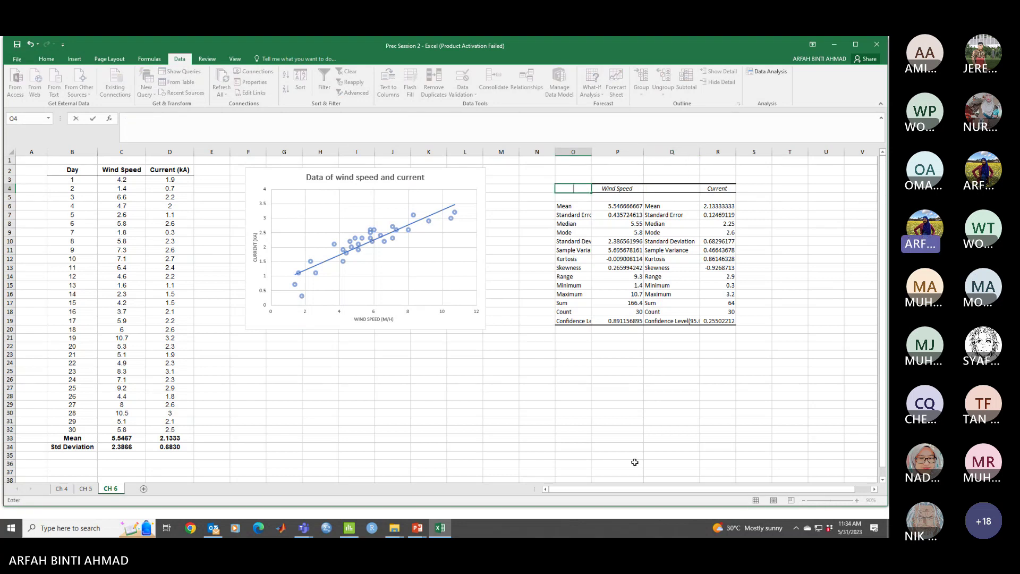
left_click_drag(618, 439, 619, 448)
left_click_drag(592, 152, 619, 152)
left_click(589, 250)
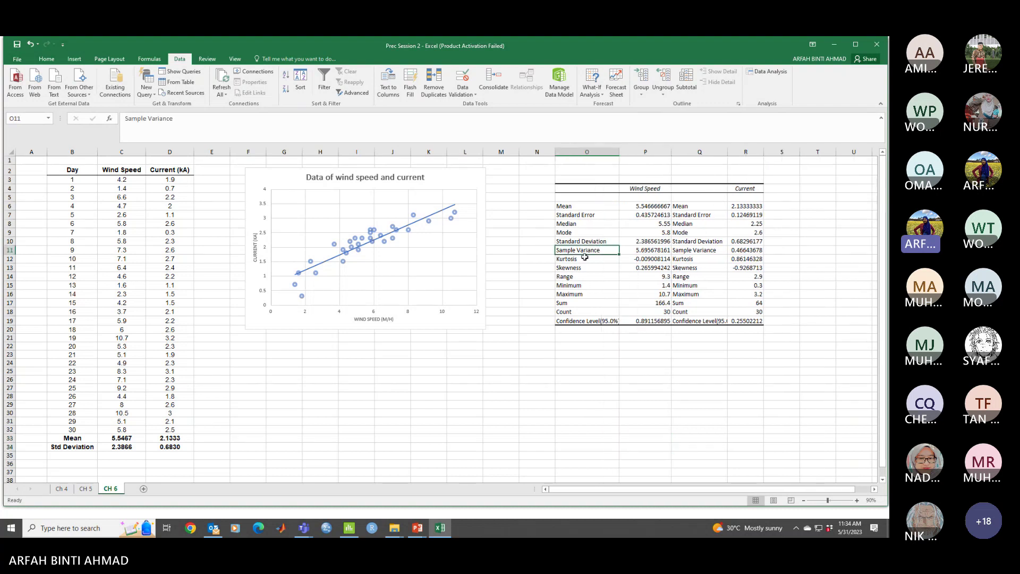
- Examine the statistic names in column O of the descriptive statistics output, from Kurtosis down to Confidence Level(95.0%)
left_click(585, 259)
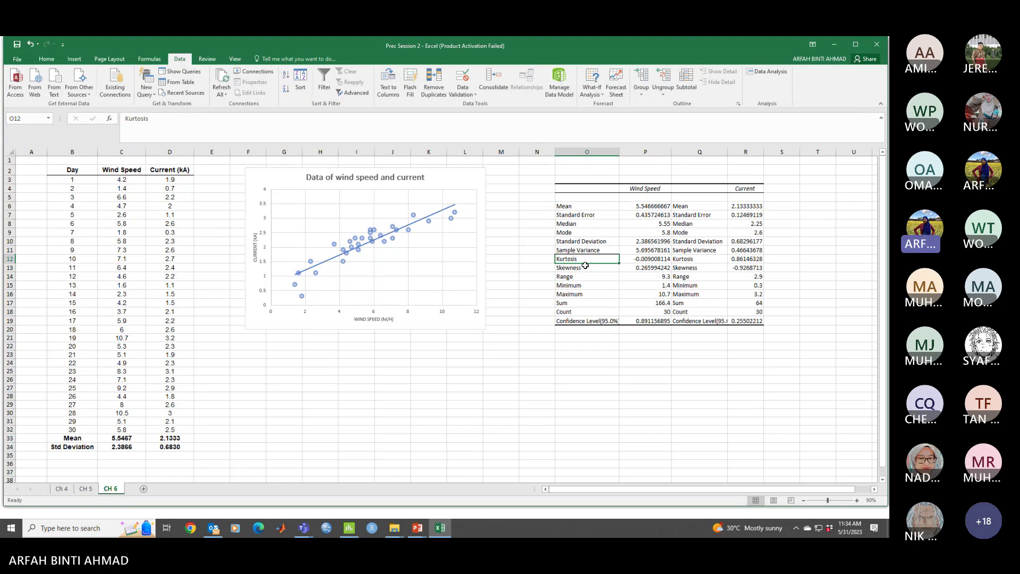
left_click(588, 276)
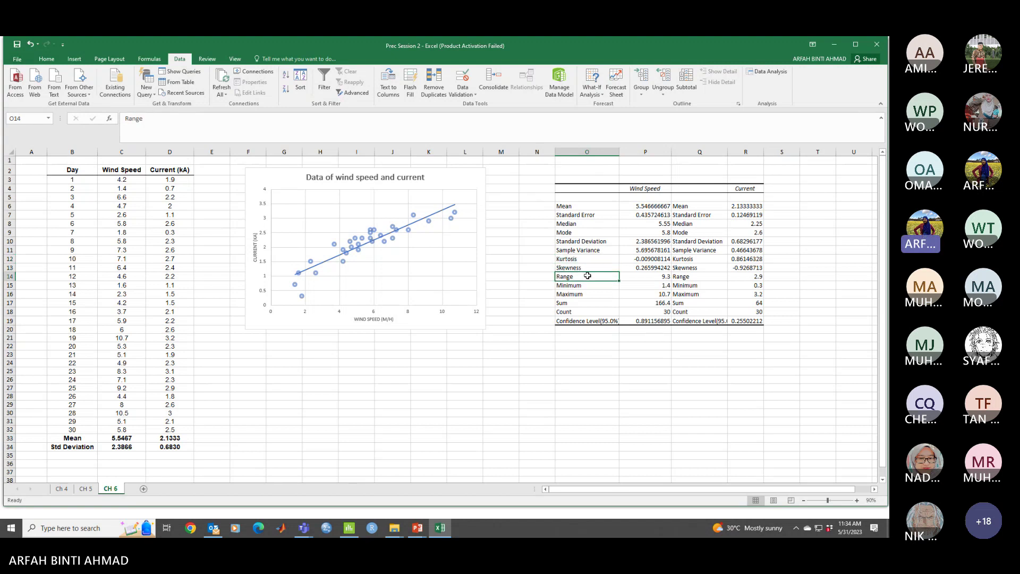
left_click(587, 292)
left_click(588, 314)
left_click(600, 327)
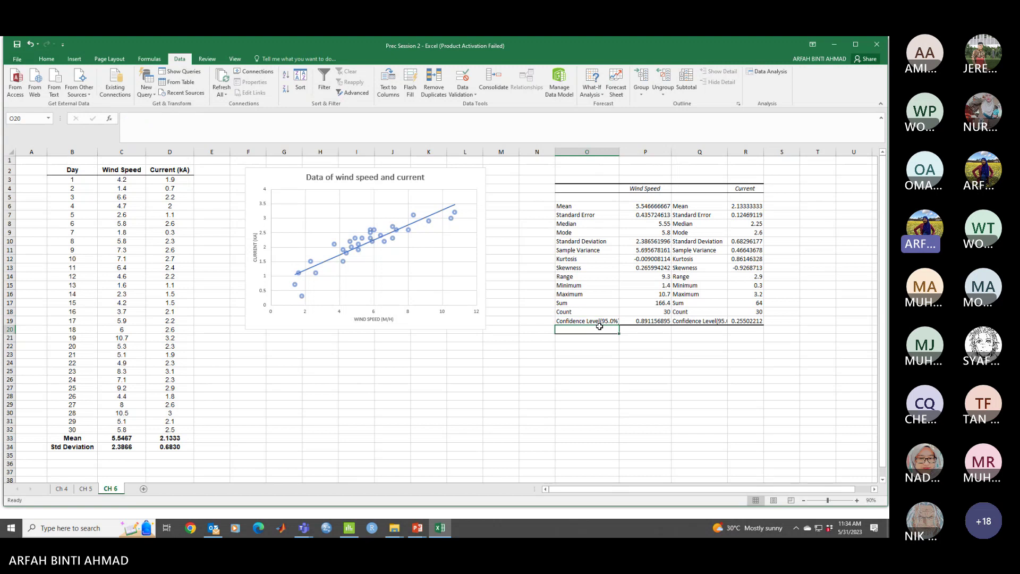
left_click(600, 322)
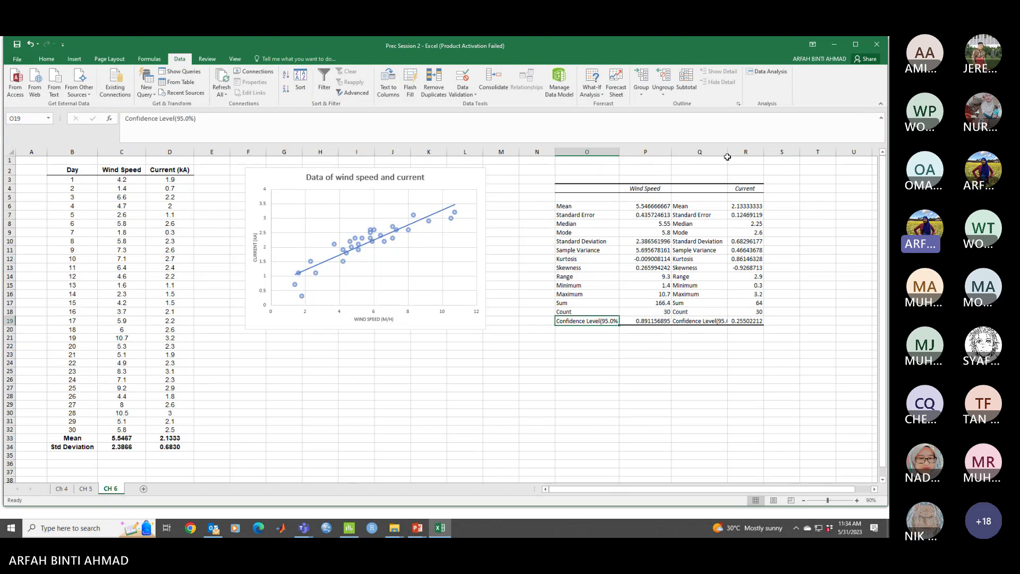
- Widen columns Q, P and O of the descriptive statistics output so the Confidence Level(95.0%) labels fit
left_click_drag(725, 160, 746, 151)
left_click(715, 168)
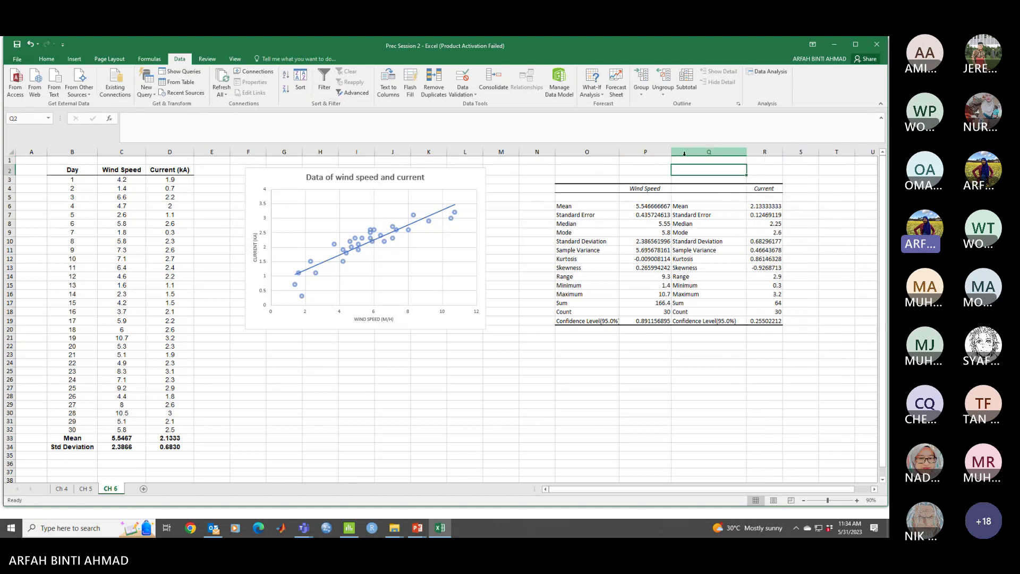
left_click_drag(672, 153, 678, 153)
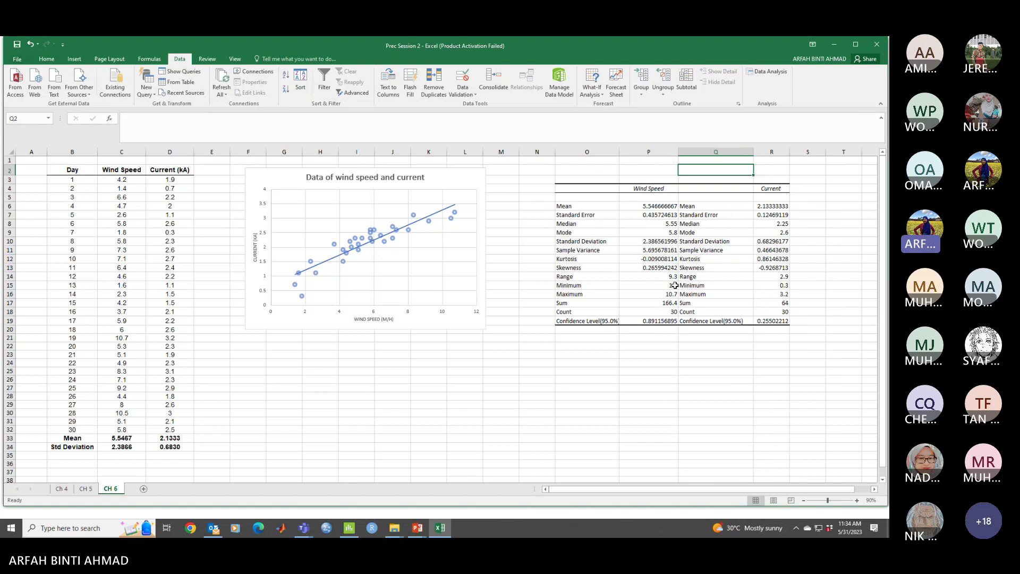
left_click_drag(657, 206, 659, 214)
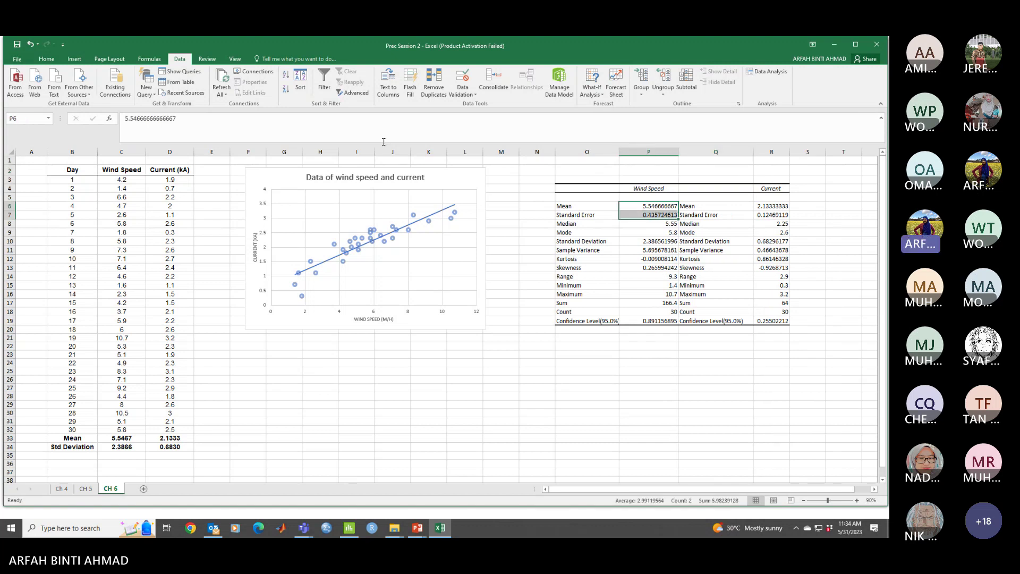
left_click(51, 62)
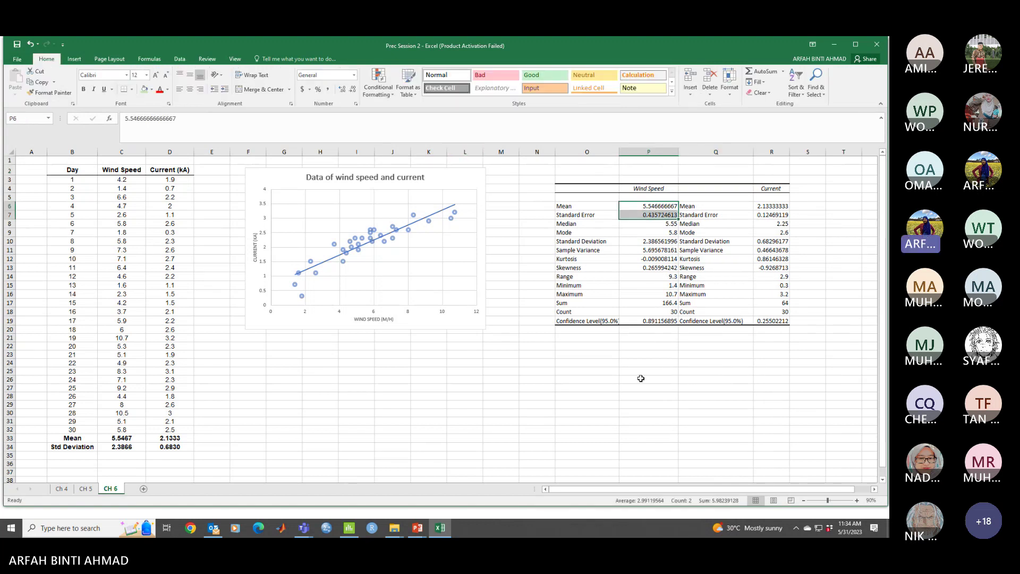
left_click(640, 379)
left_click(616, 321)
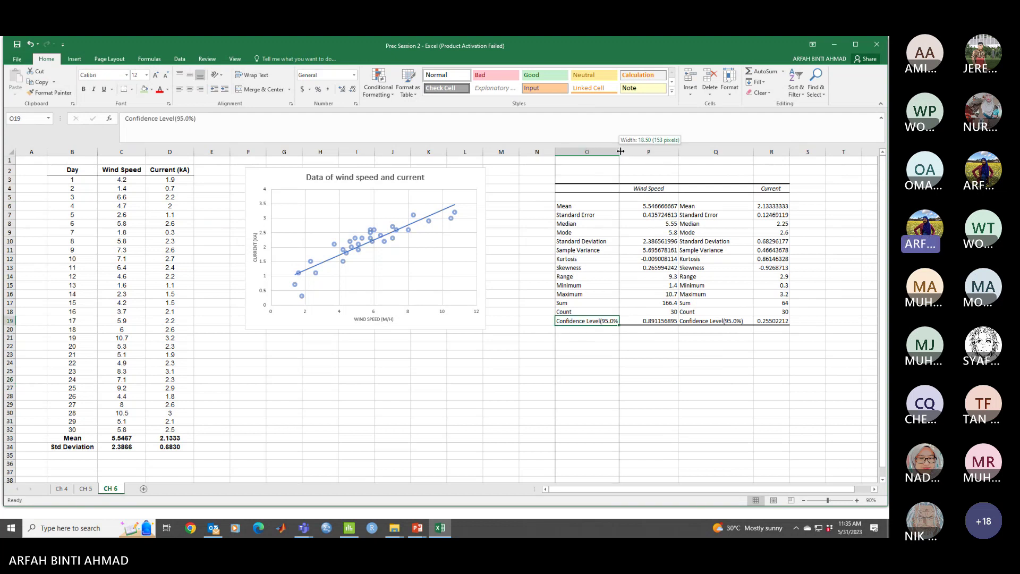
left_click_drag(619, 153, 623, 153)
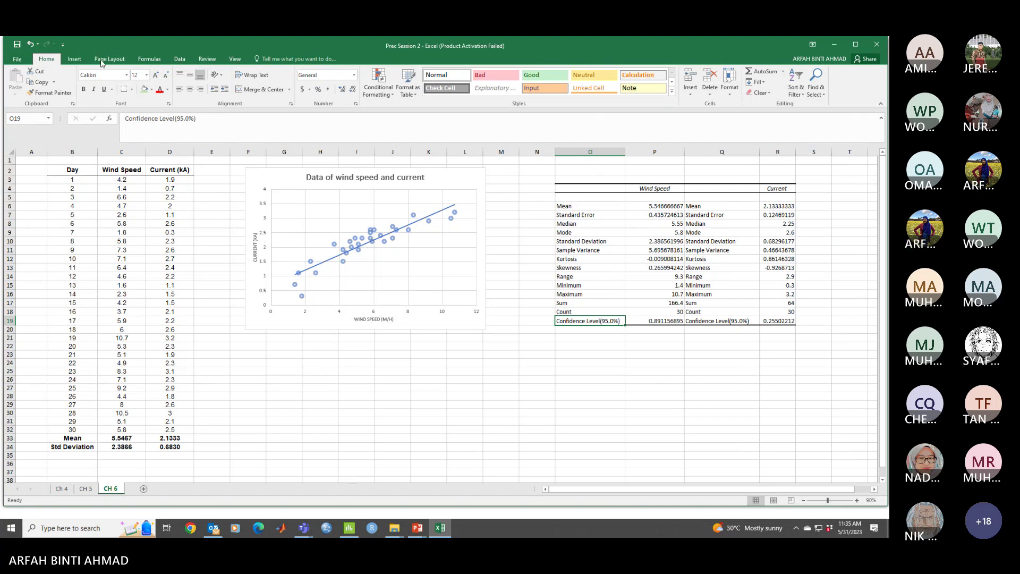
- Start the Anova: Single Factor analysis tool with input range C3:D32, grouped by columns
left_click(74, 59)
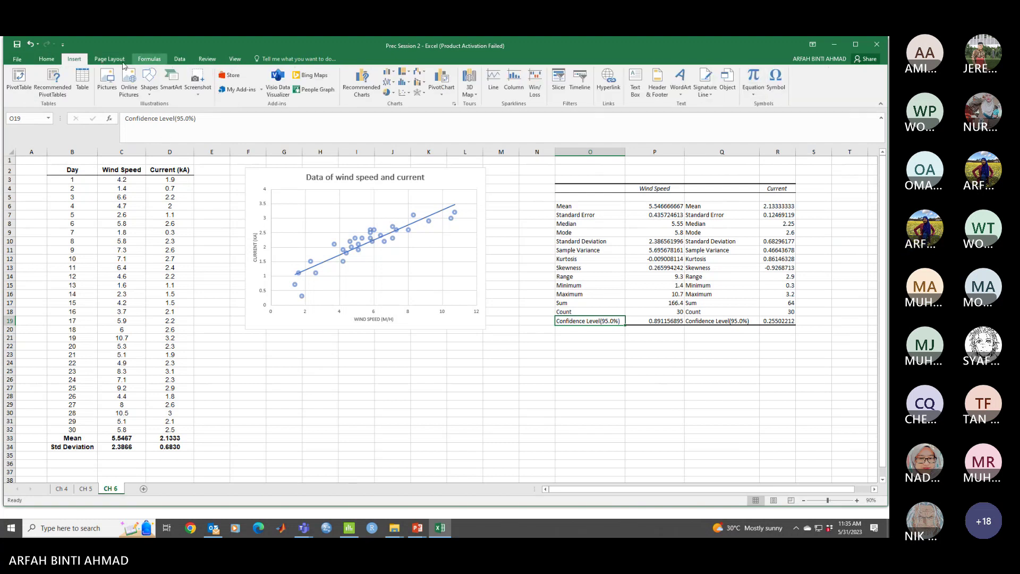
left_click(180, 59)
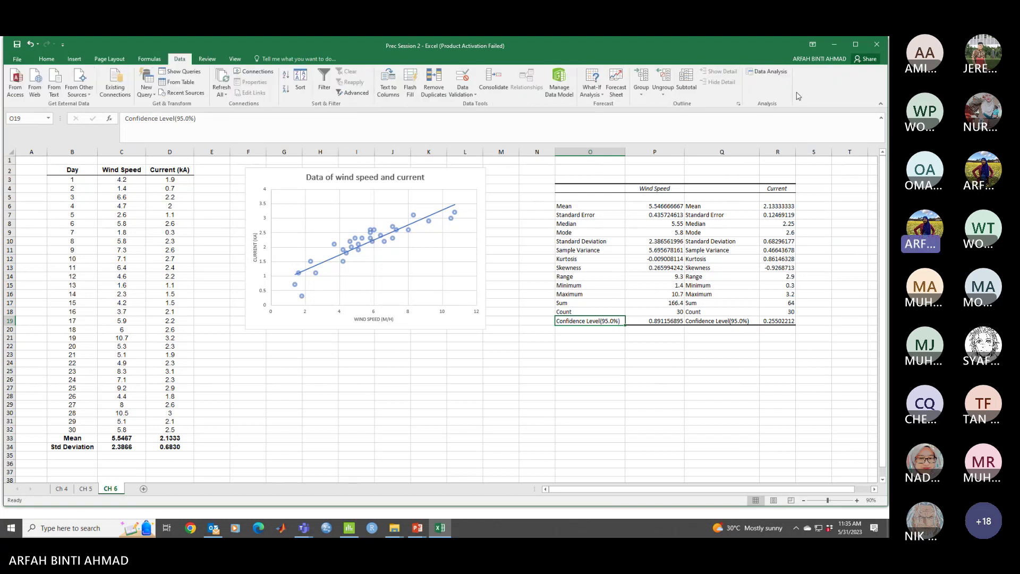
left_click(768, 72)
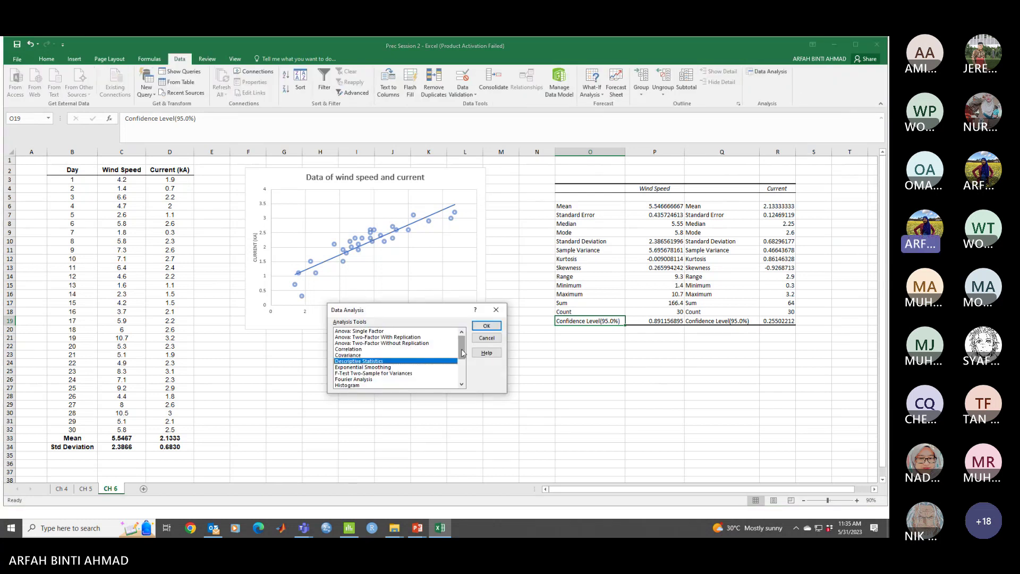
mouse_move(462, 348)
left_mouse_down()
mouse_move(468, 369)
mouse_move(462, 340)
left_mouse_up()
left_click(386, 331)
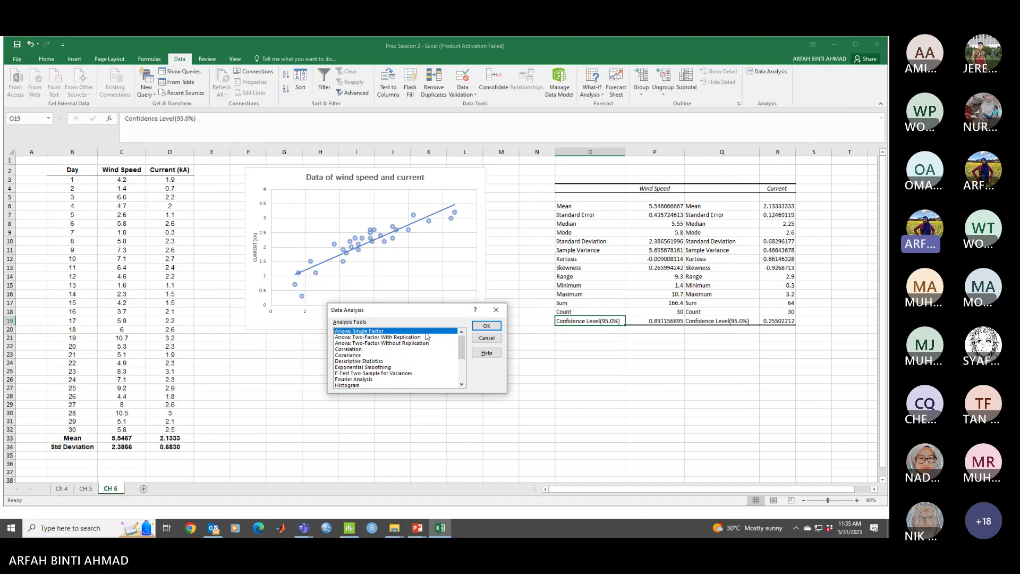
left_click(484, 326)
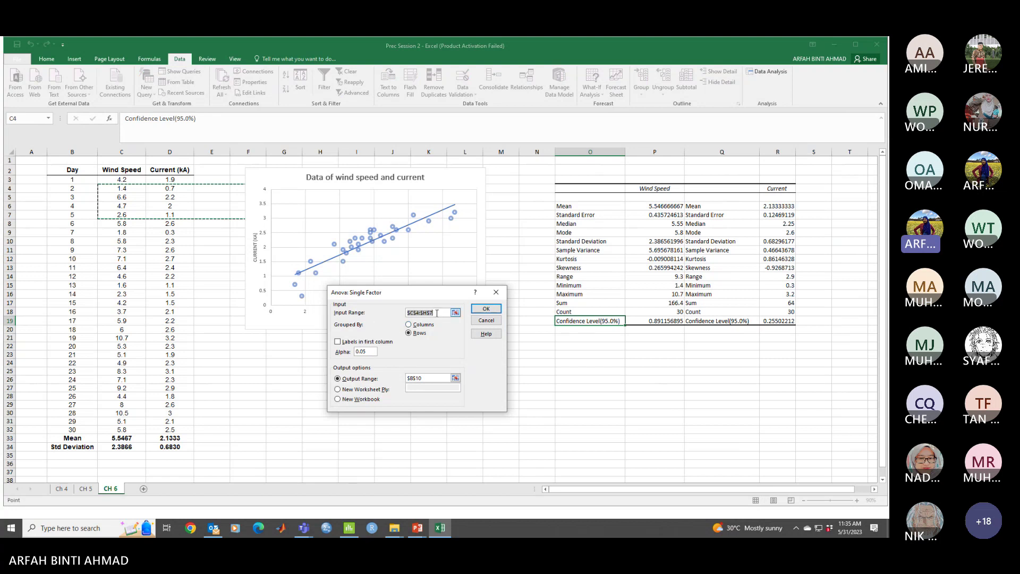
left_click_drag(442, 313, 384, 309)
key("BackSpace")
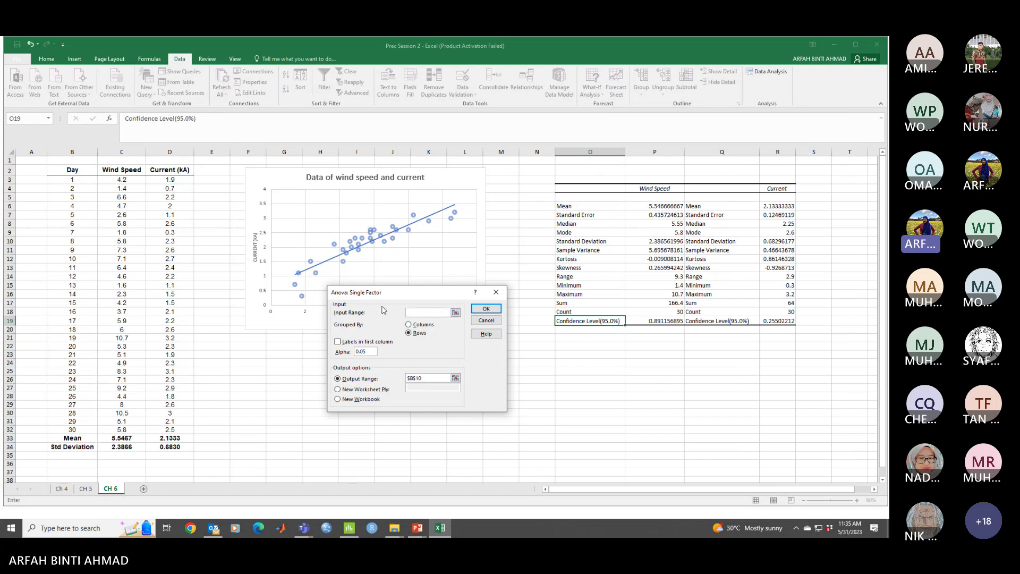
left_click_drag(125, 179, 171, 429)
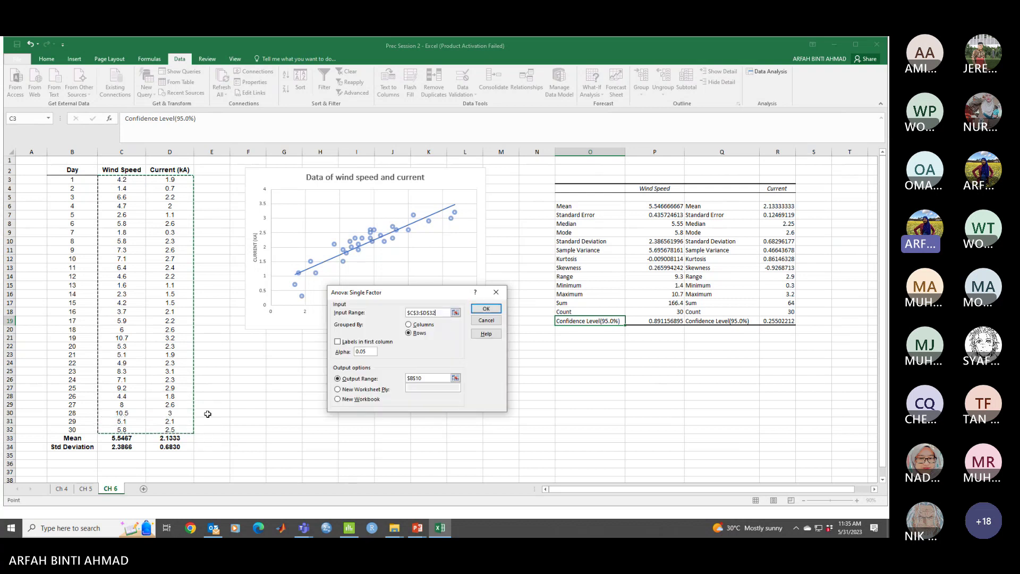
left_click(409, 324)
- Set the Anova output range to N24 and run the analysis
left_click(417, 376)
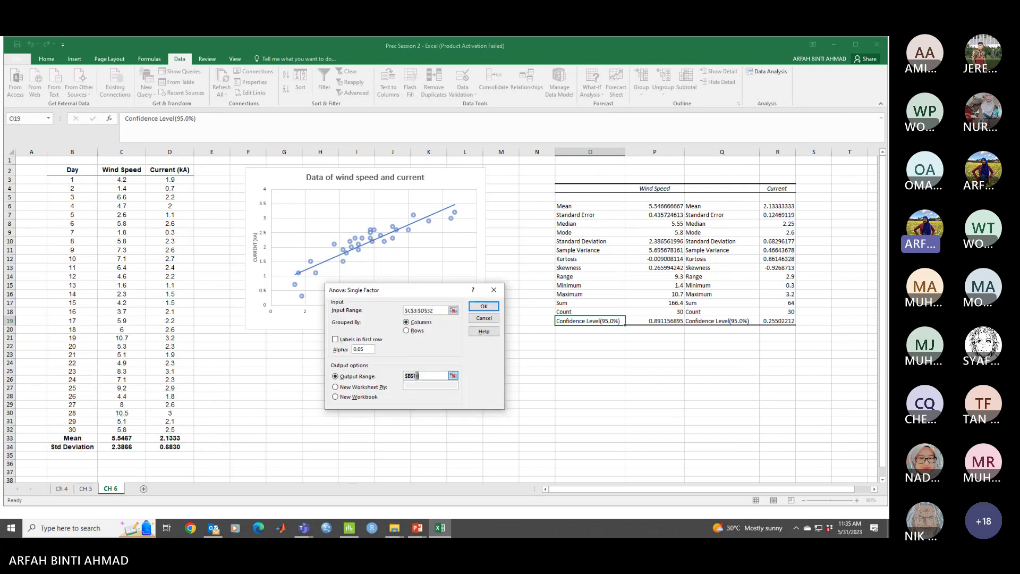
key("BackSpace")
left_click(541, 360)
left_click(484, 306)
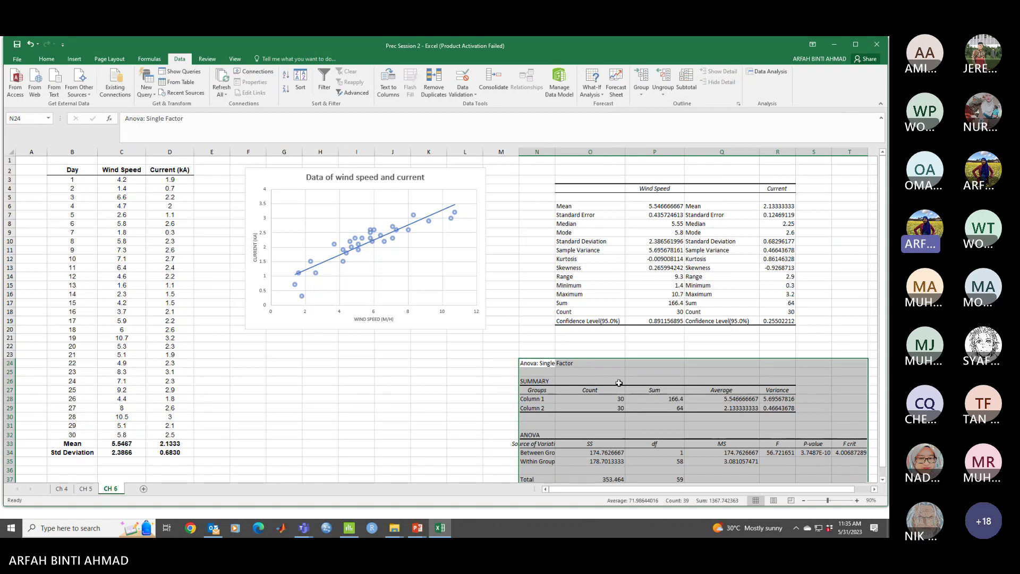
- Clear the whole Anova: Single Factor output below the descriptive statistics table
left_click(431, 382)
left_click(570, 366)
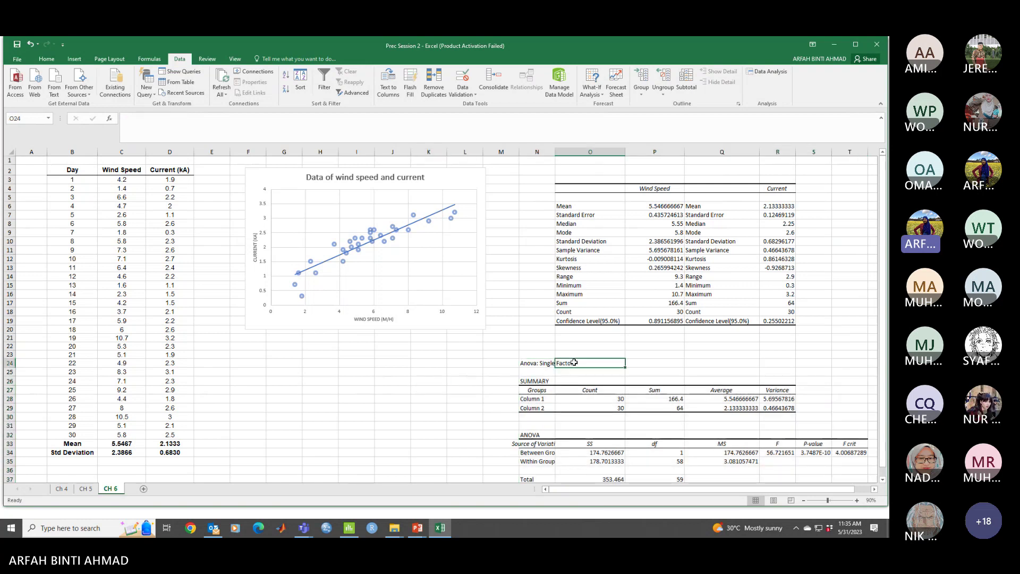
scroll(522, 350, "down", 1)
mouse_move(502, 326)
left_mouse_down()
mouse_move(829, 462)
mouse_move(872, 461)
left_mouse_up()
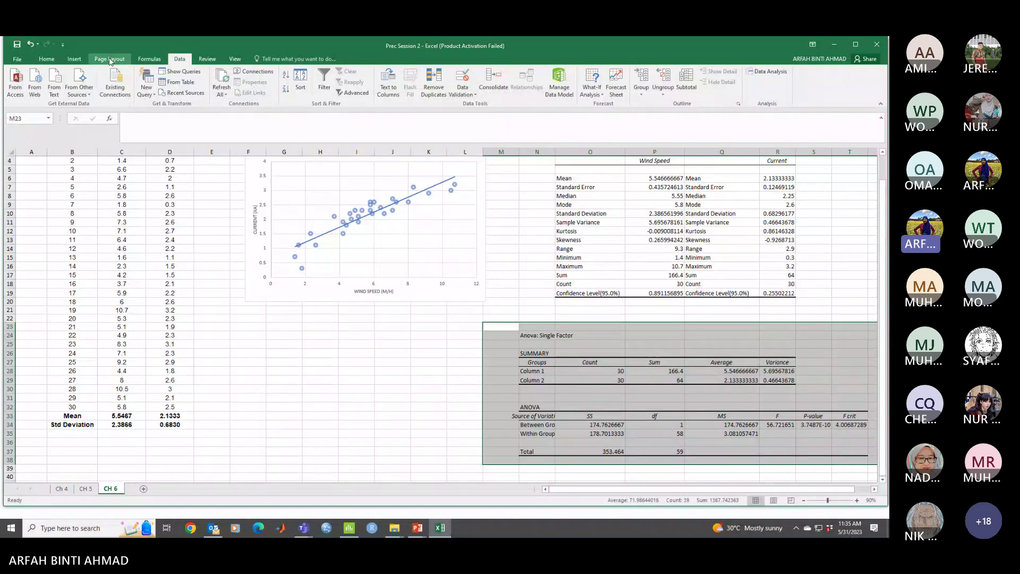
left_click(47, 59)
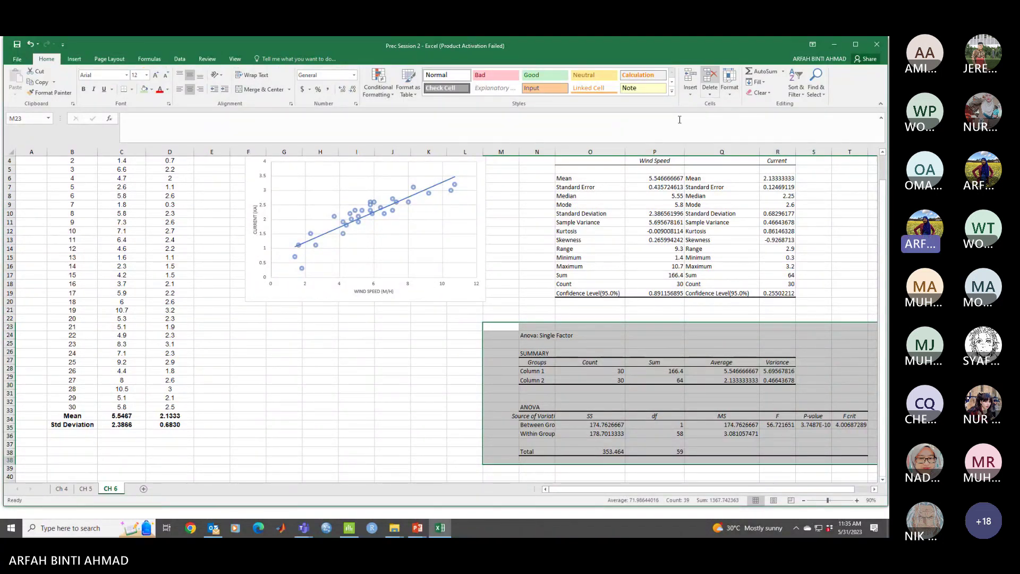
key("Delete")
left_click(395, 359)
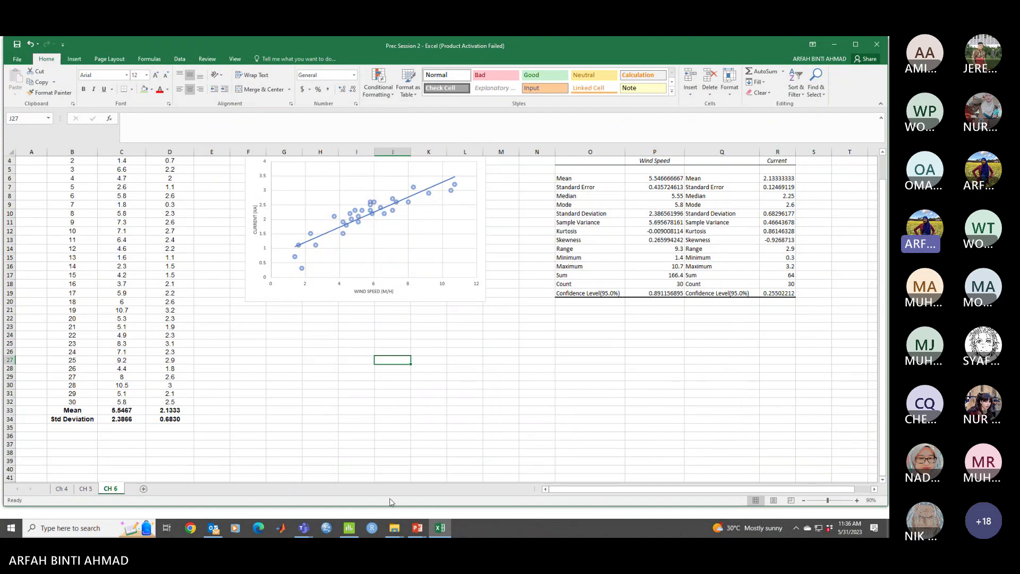
- Switch to PowerPoint, highlight SSxx, SSyy and SSxy in question (c), and present the Chapter 6 exercise slide full screen
left_click(417, 528)
left_click(402, 501)
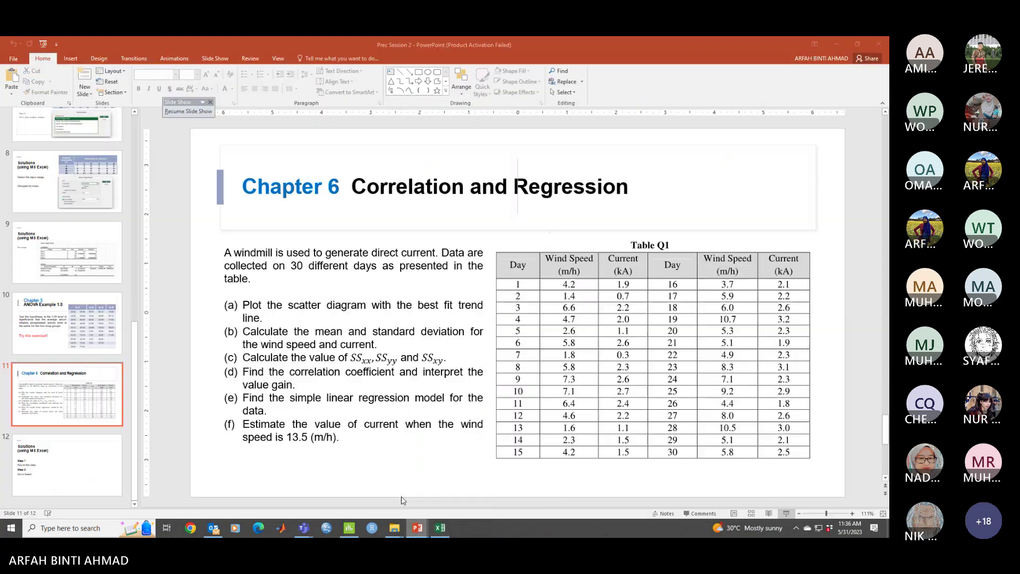
left_click(271, 357)
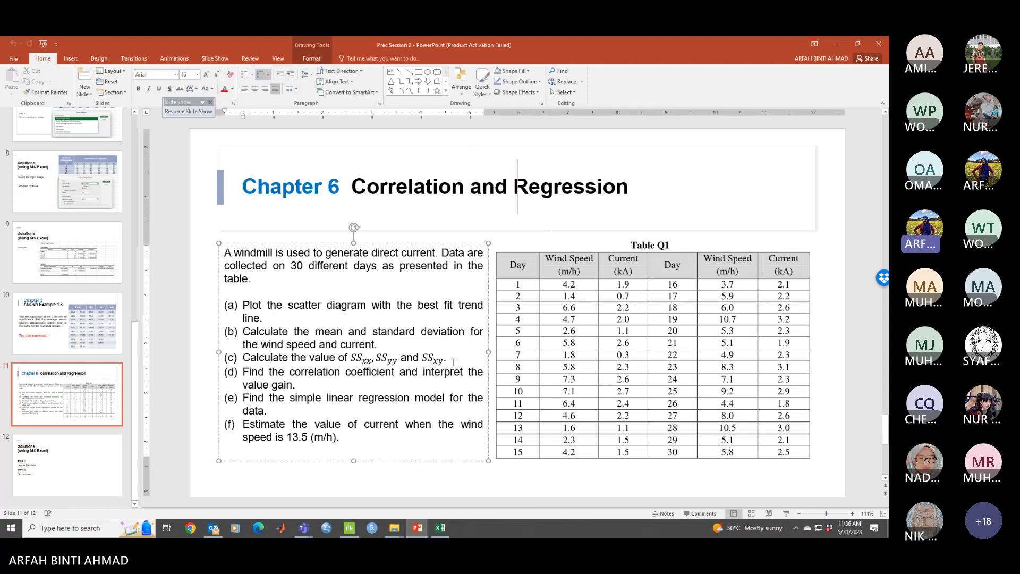
left_click_drag(453, 362, 361, 360)
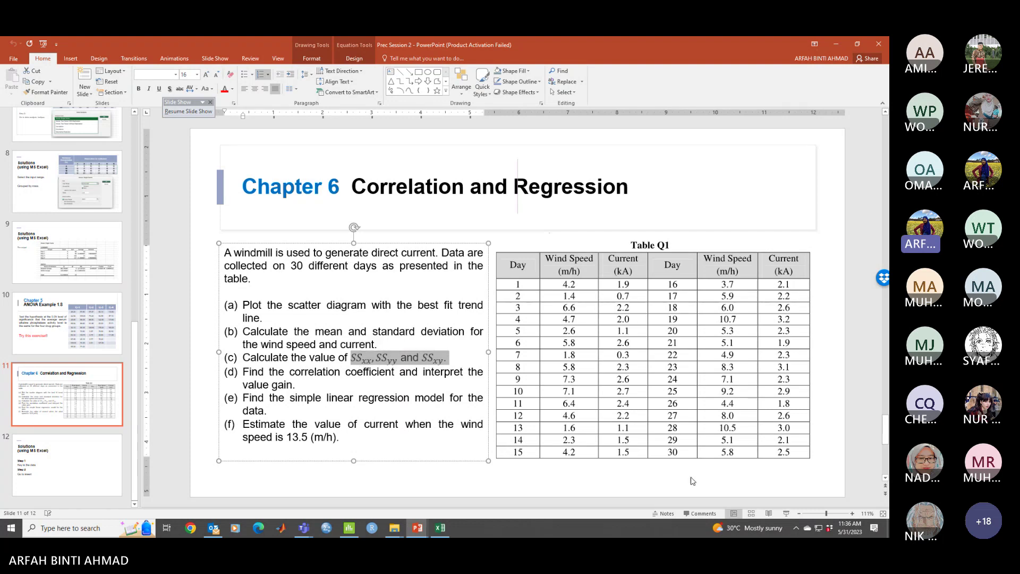
left_click(787, 513)
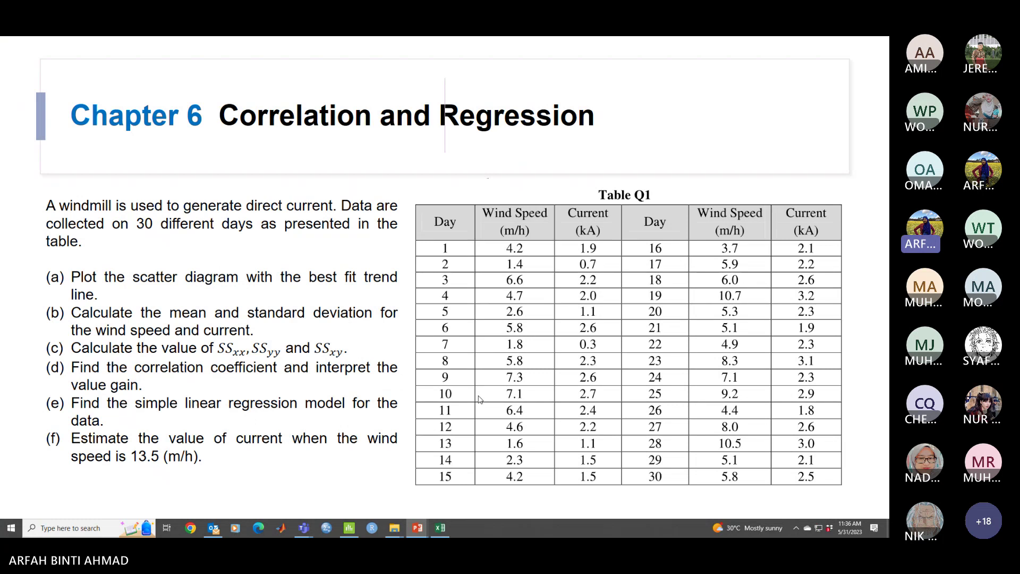
left_click(359, 363)
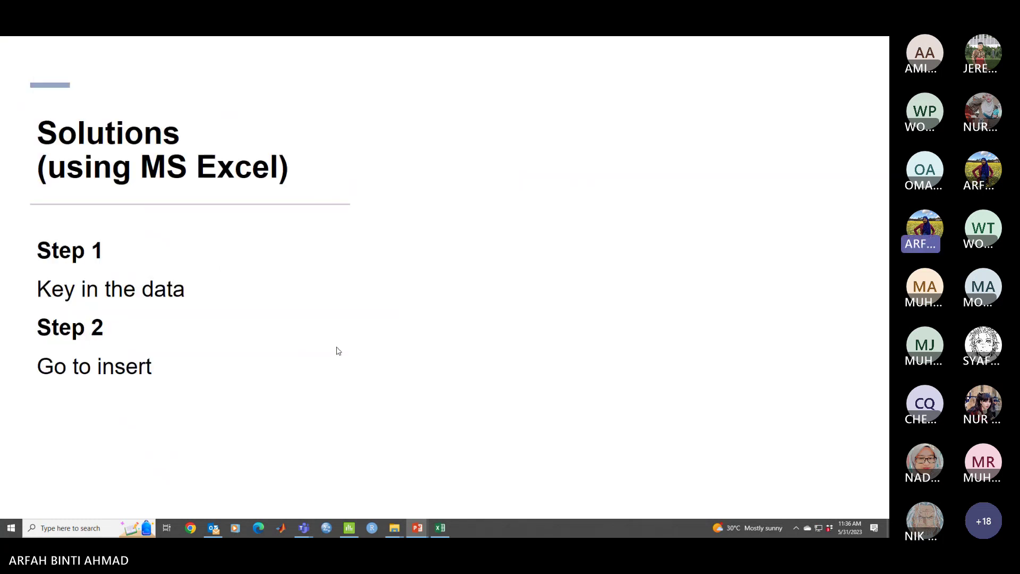
key("Escape")
left_click(246, 488)
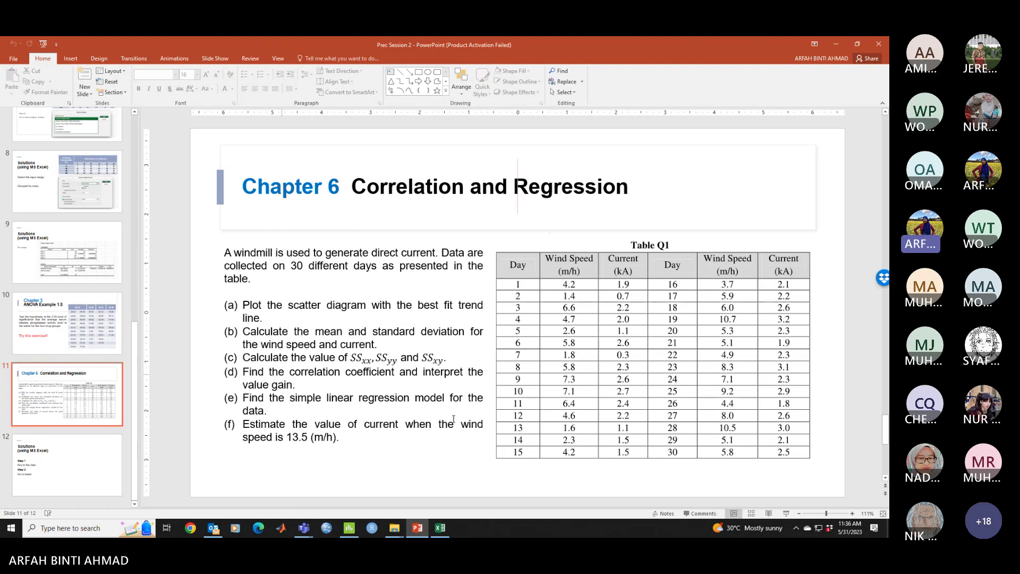
left_click(786, 513)
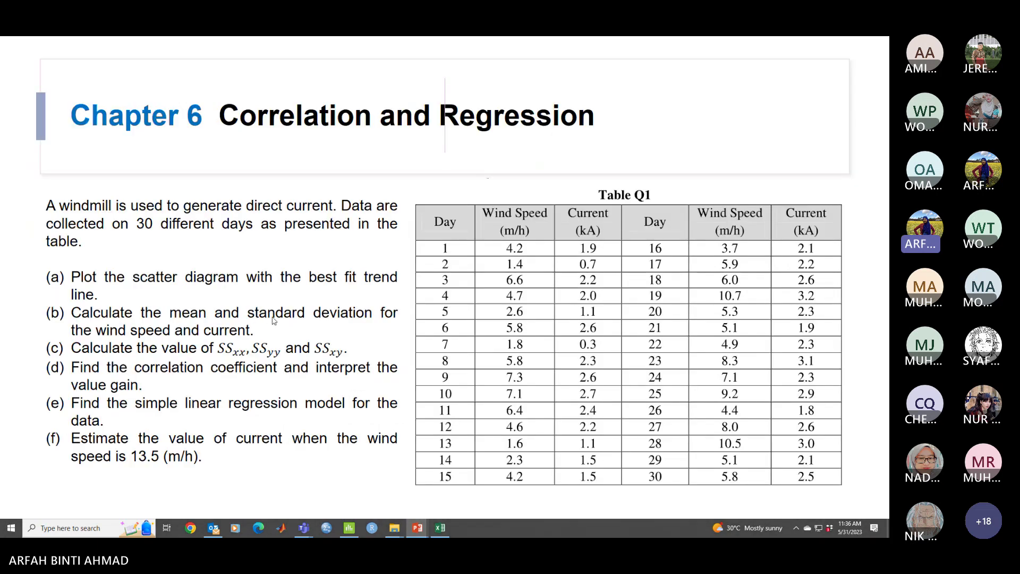
- Handwrite a red pen note with an arrow and two summation signs beside SSyy in question (c) of the slide
right_click(288, 155)
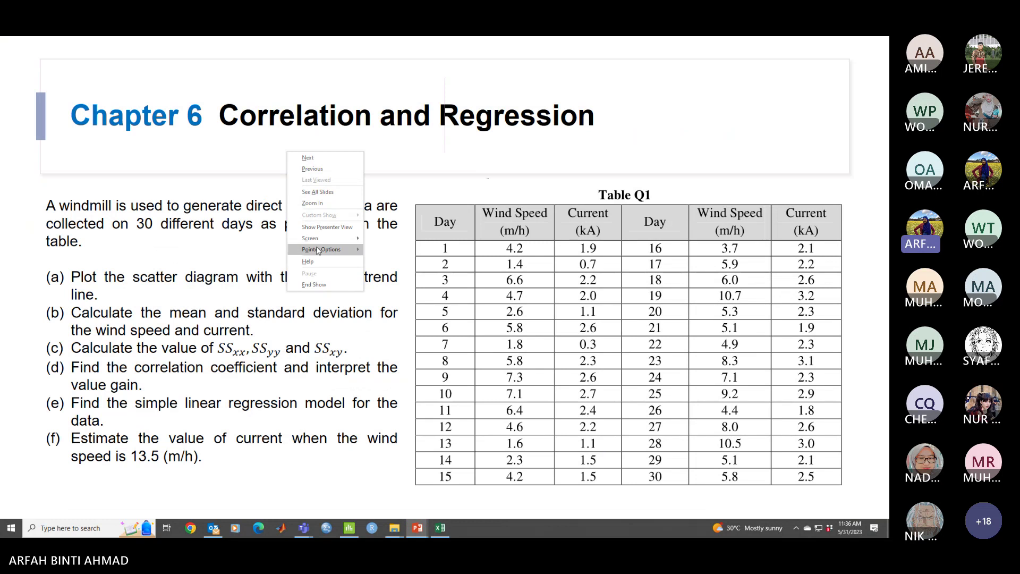
mouse_move(343, 250)
left_click(383, 254)
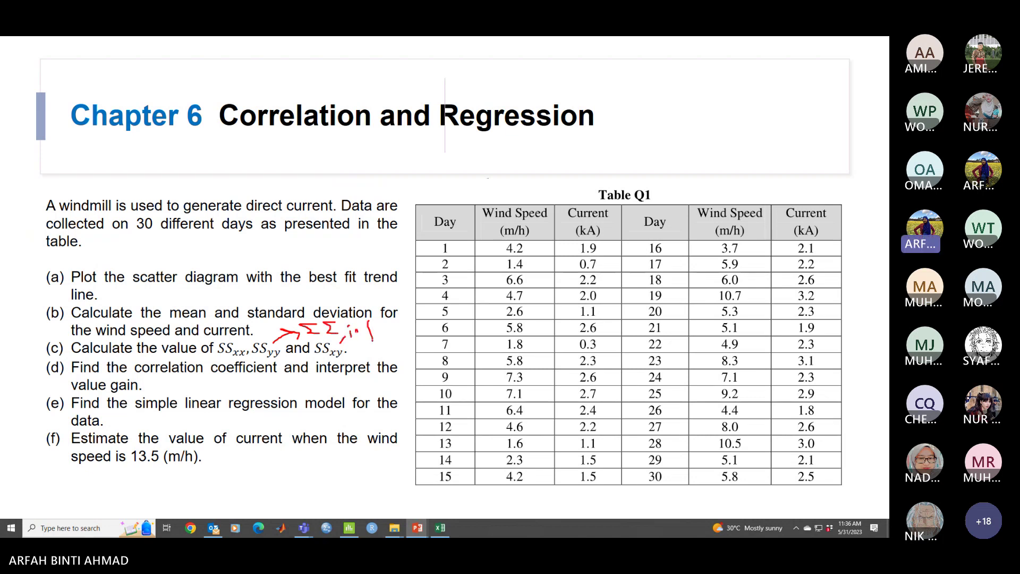
left_click_drag(373, 330, 380, 330)
- Close the Prec Session 2 presentation and keep its ink annotations
mouse_move(418, 533)
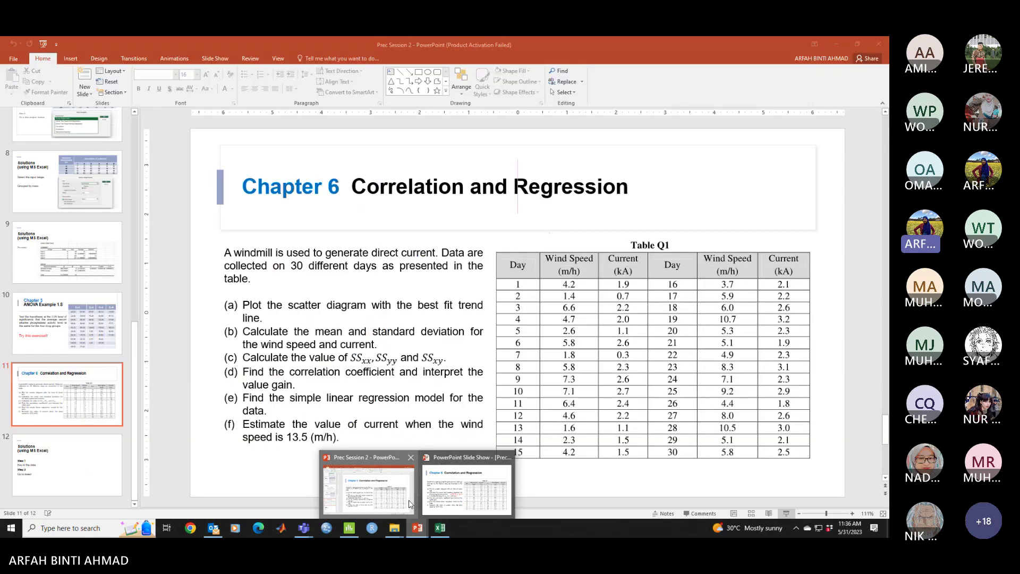
left_click(410, 504)
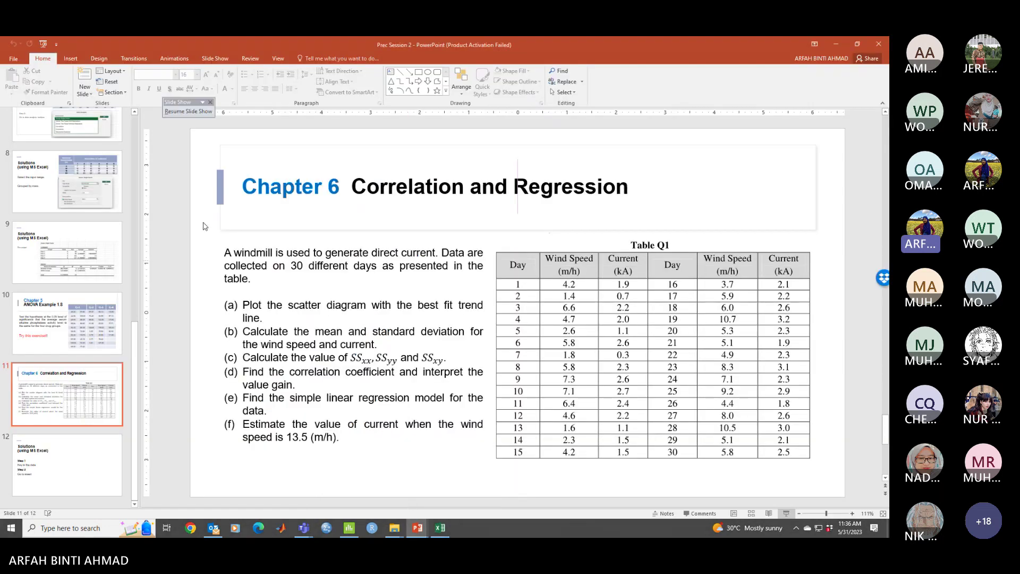
left_click(880, 47)
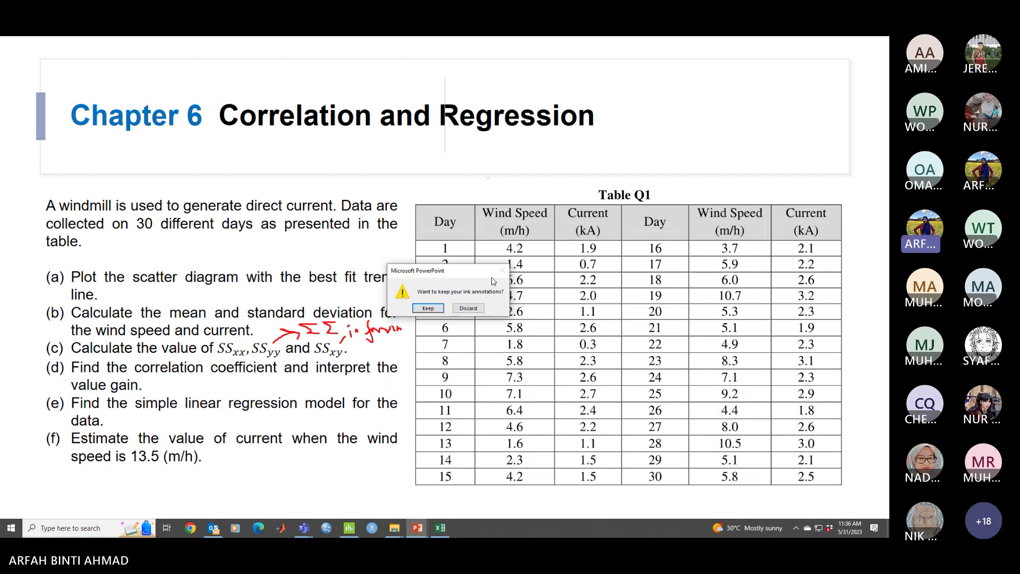
left_click(439, 309)
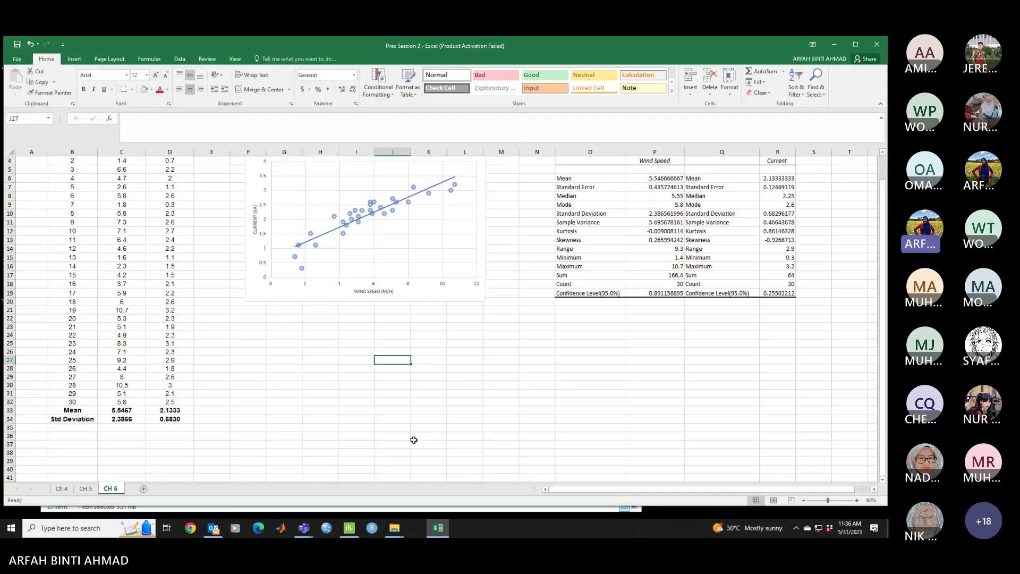
- Reopen the Prec Session 2 PowerPoint file from the Practice Session folder, dismiss the activation wizard and minimize the presentation
mouse_move(395, 527)
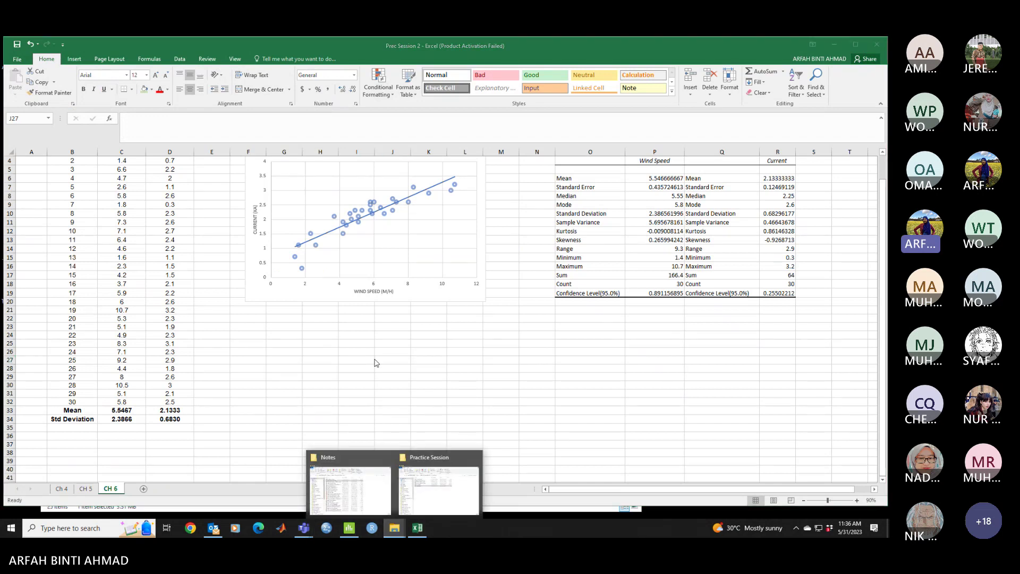
left_click(444, 481)
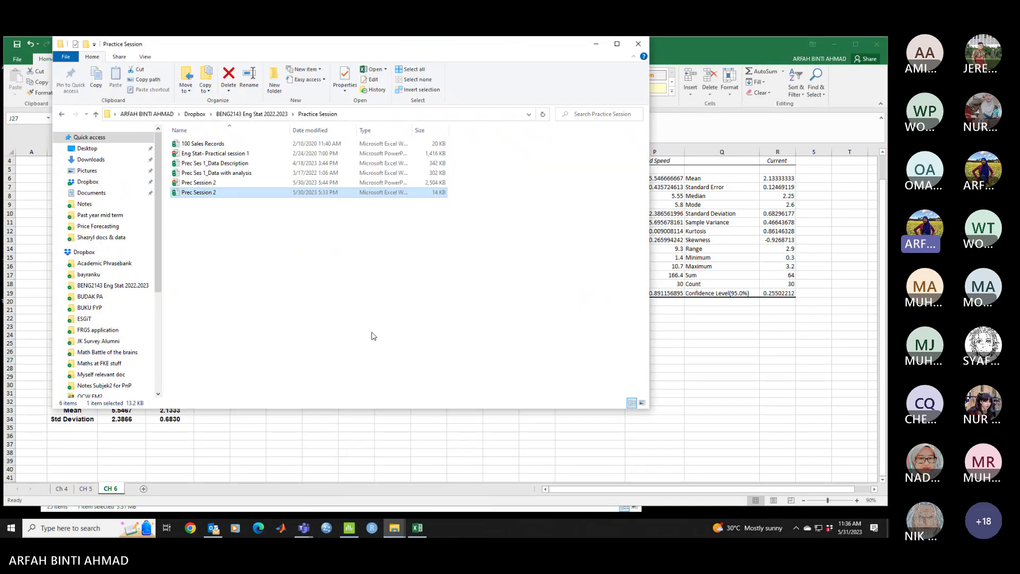
double_click(194, 183)
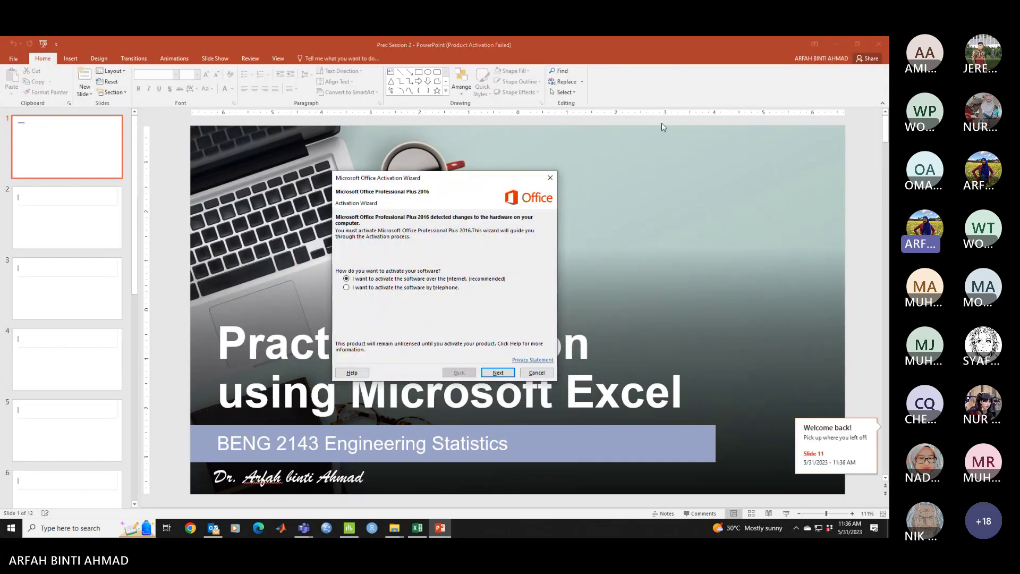
left_click(537, 373)
left_click(837, 43)
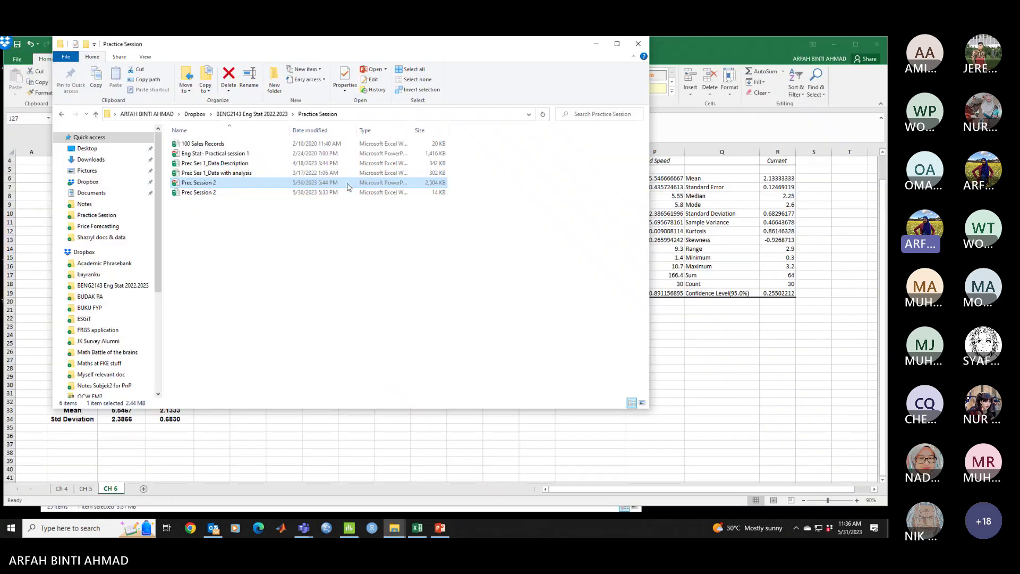
- Open the Chap 6 Simple Linear Regression and Correlation presentation from the course's Notes folder
left_click(95, 115)
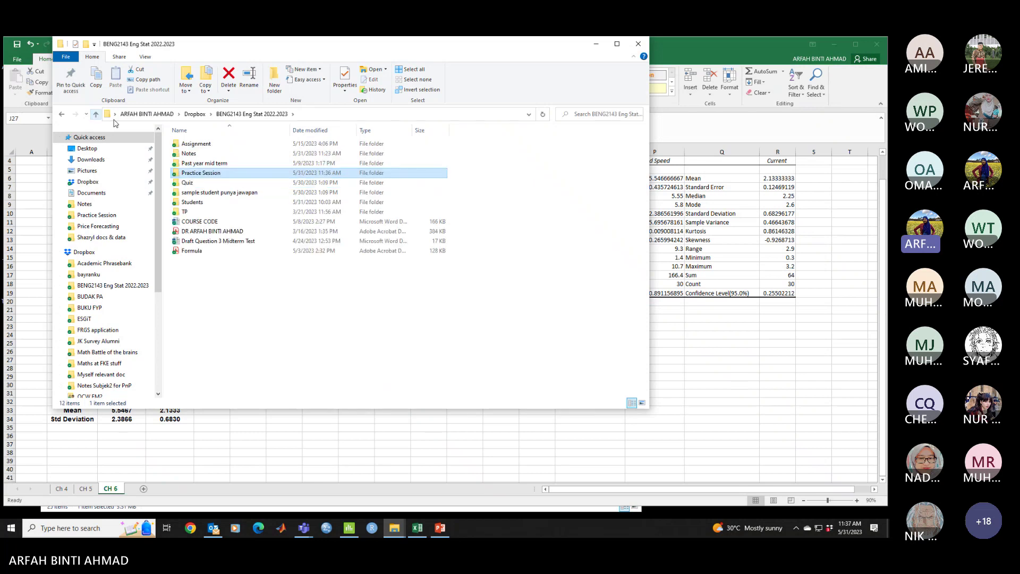
double_click(202, 154)
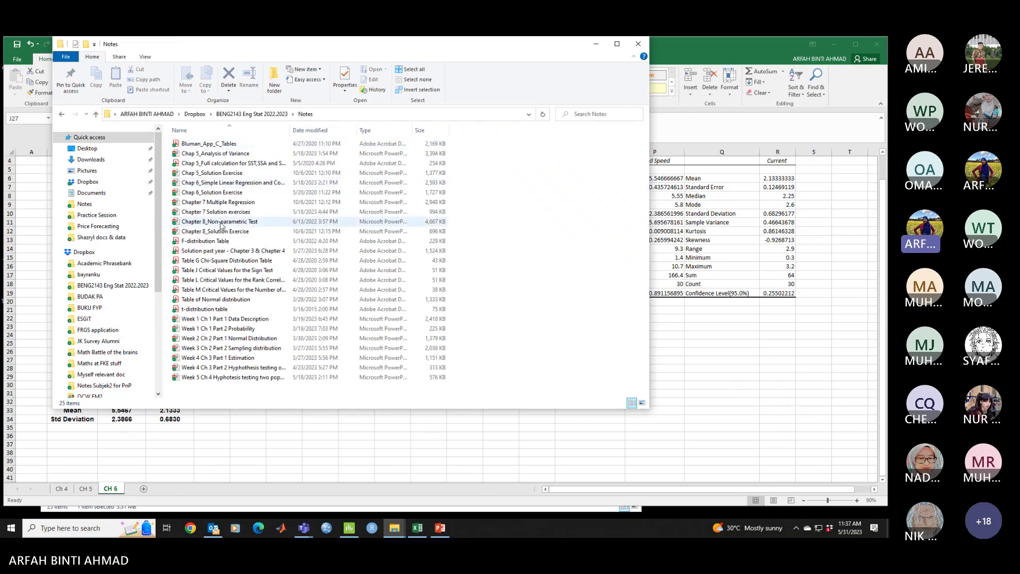
double_click(236, 183)
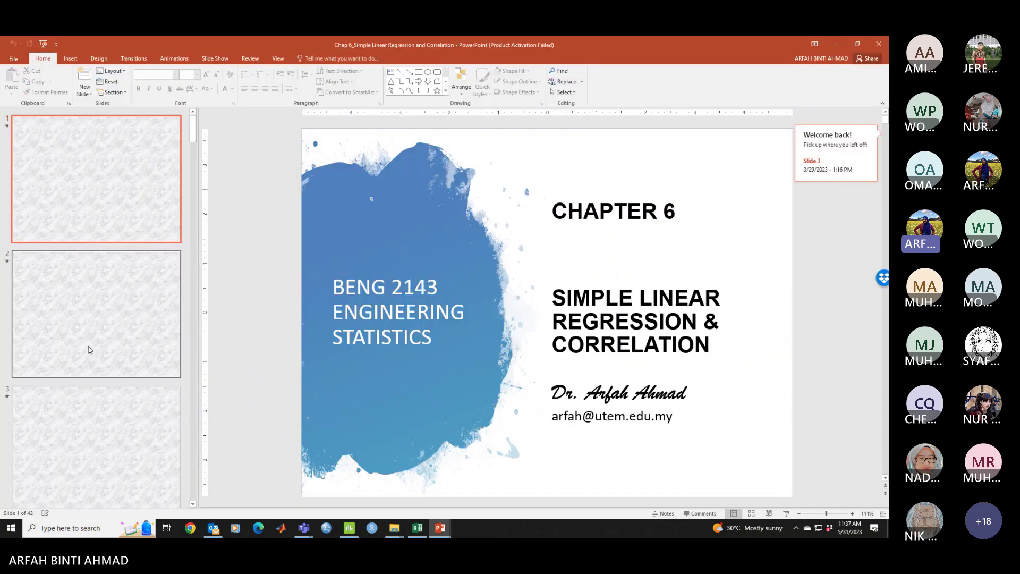
- Find the Correlation Coefficient slide with the SSxx, SSyy and SSxy formulas and show it full screen
scroll(89, 350, "down", 12)
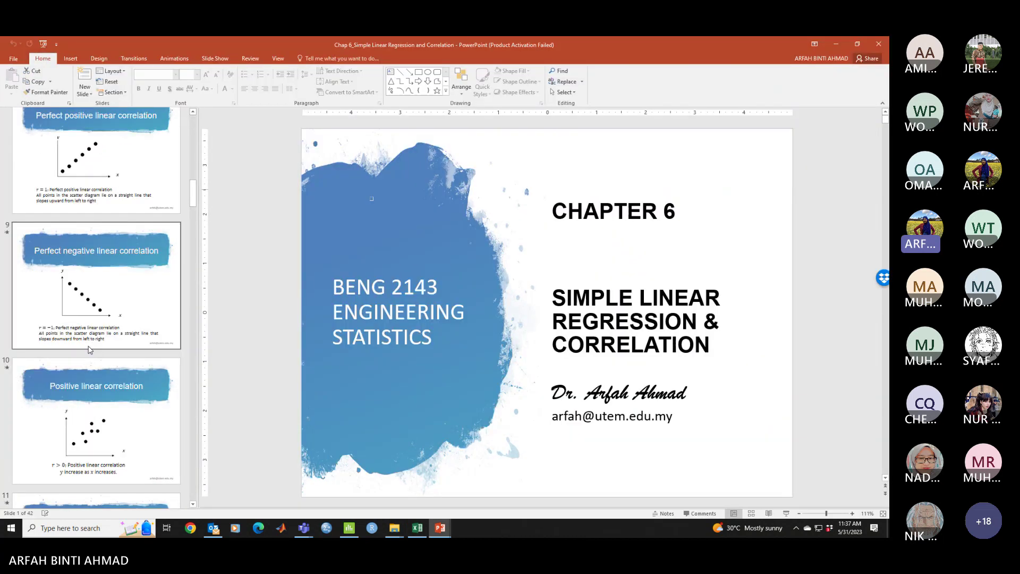
scroll(89, 349, "down", 8)
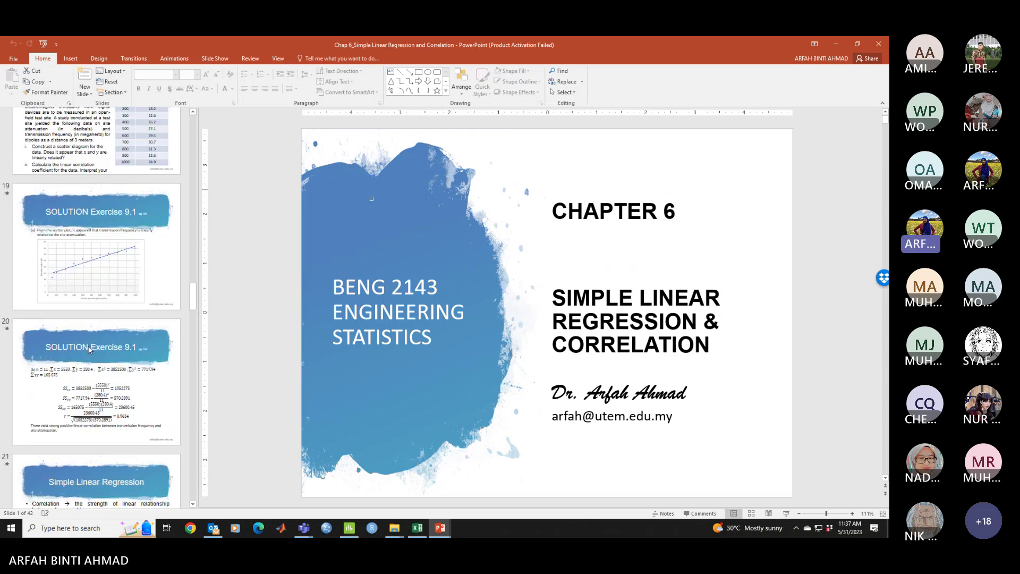
left_click(86, 296)
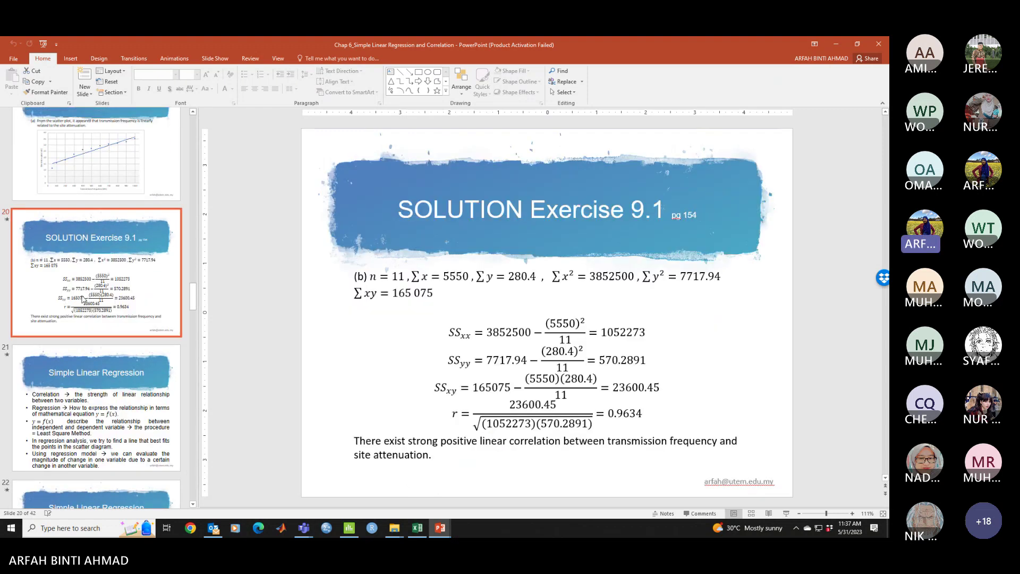
scroll(84, 281, "up", 3)
left_click(90, 175)
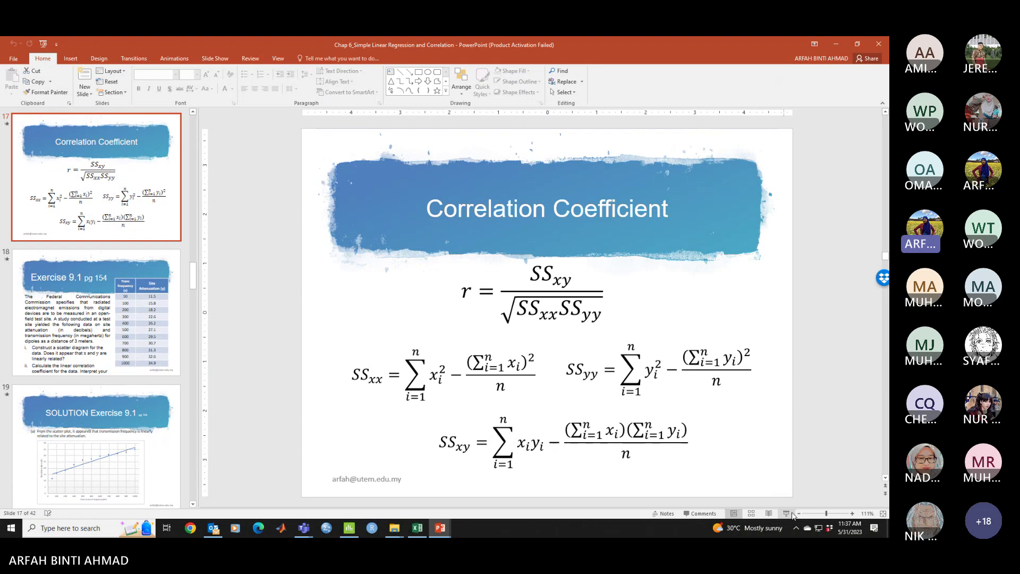
left_click(791, 514)
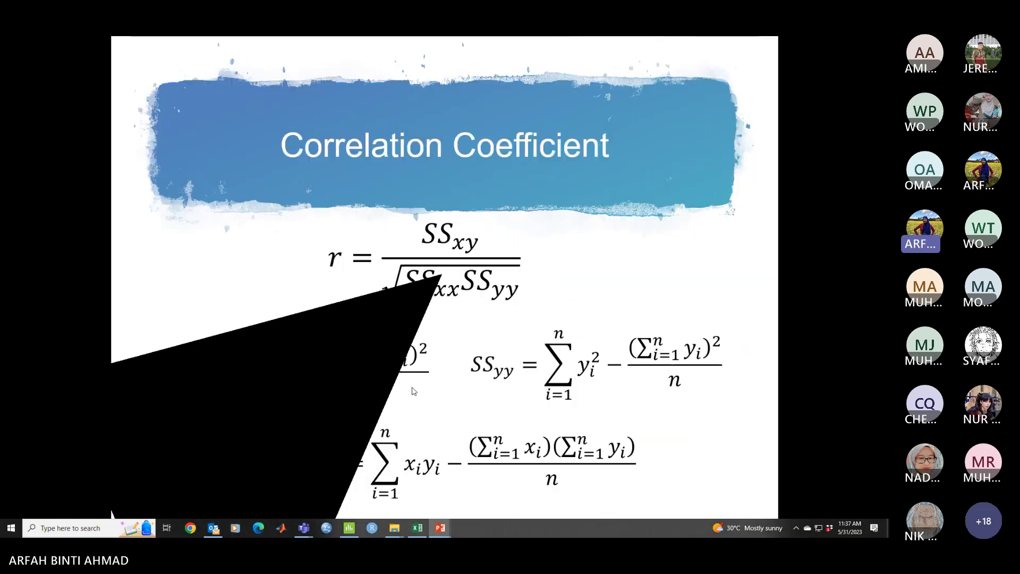
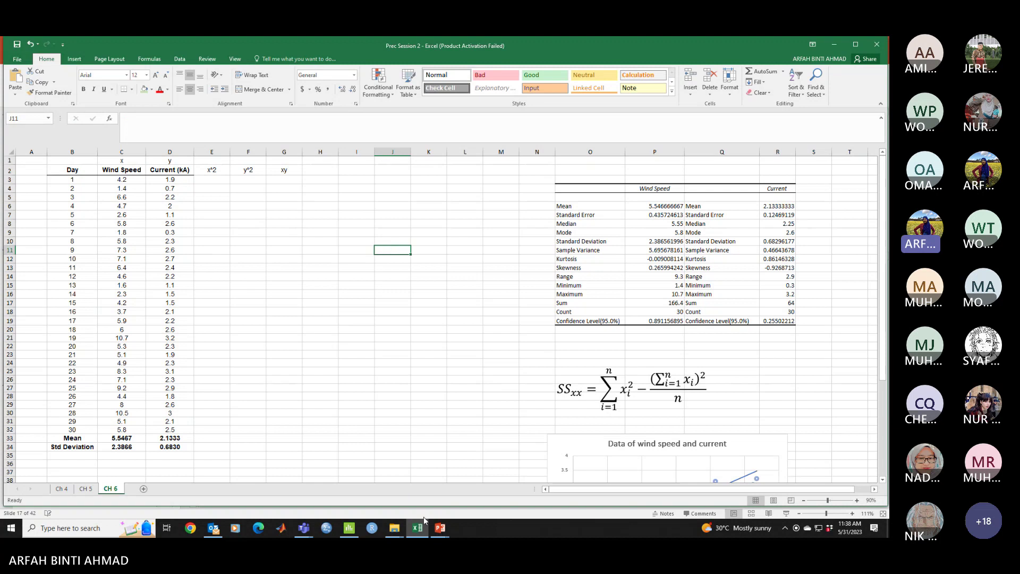
- Switch to the Chap 6 PowerPoint presentation and select the SSyy and SSxy equations together on the Correlation Coefficient slide
mouse_move(440, 528)
left_click(491, 497)
left_click(619, 346)
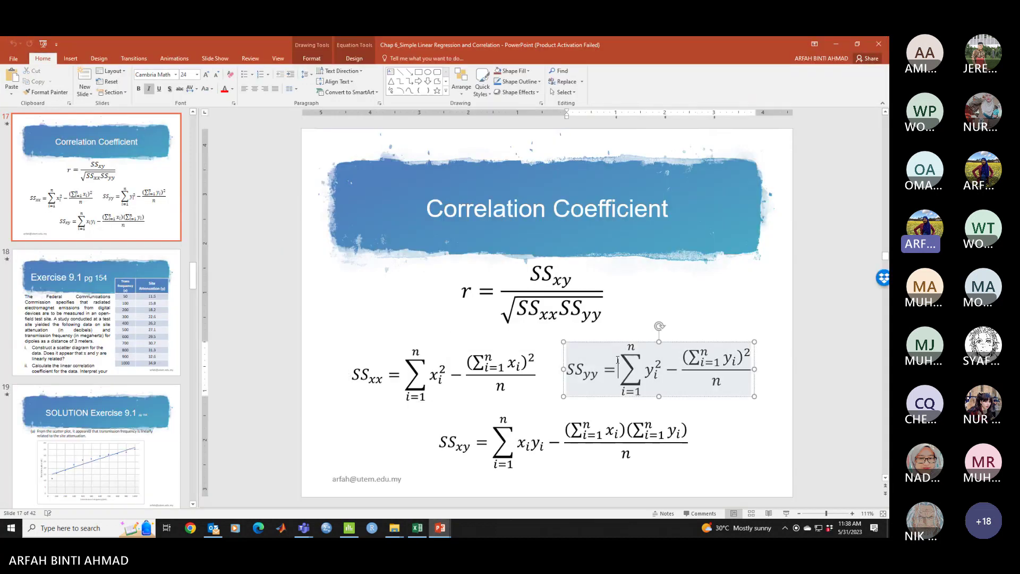
left_click(619, 343)
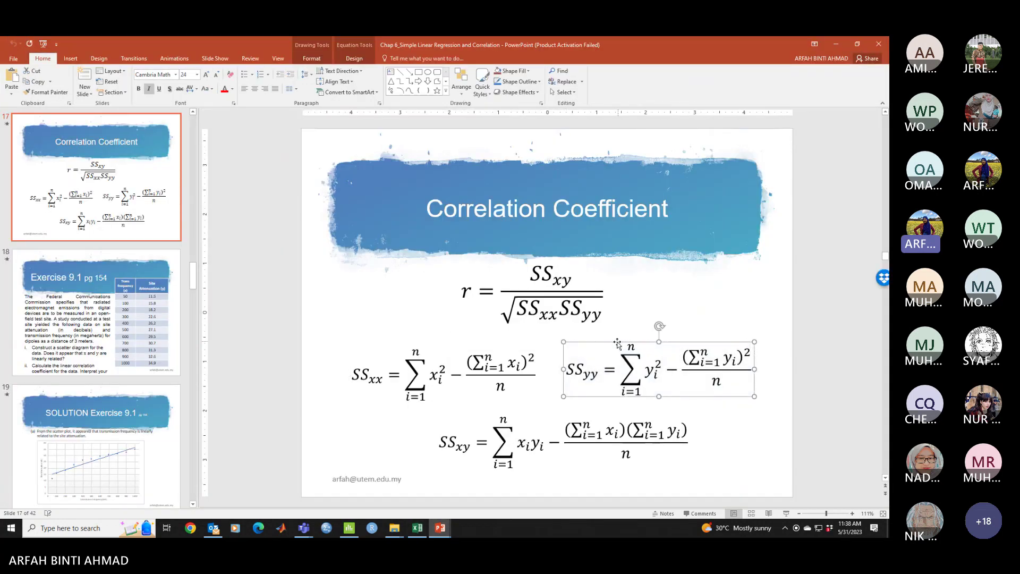
left_click(575, 416, "shift")
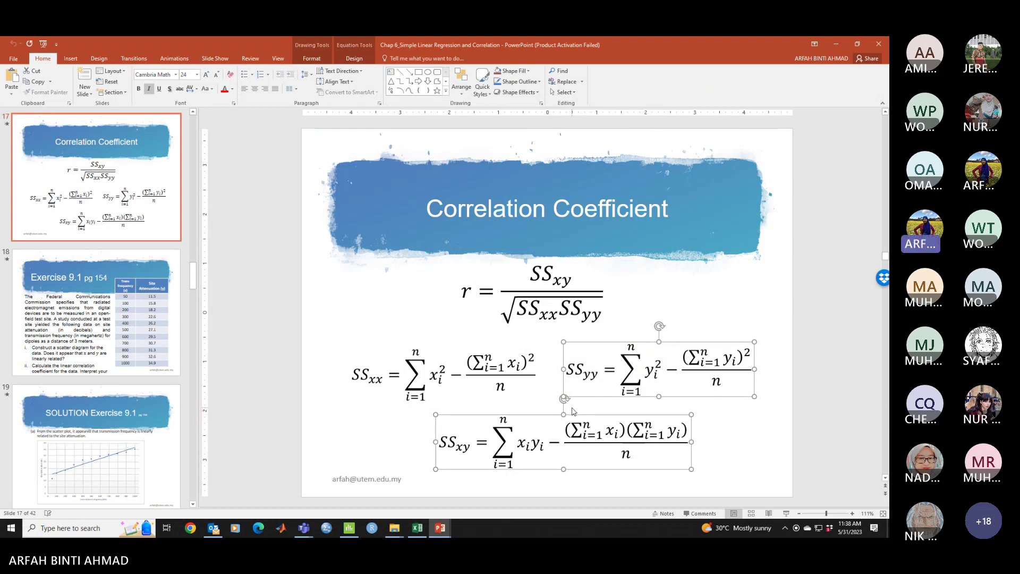
key("alt+Tab")
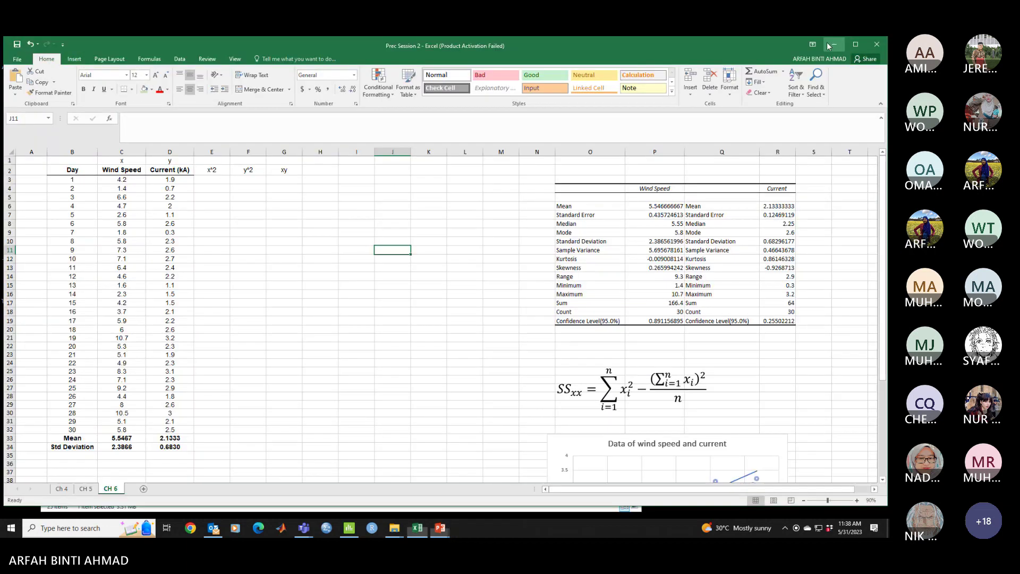
left_click(461, 378)
key("ctrl+c")
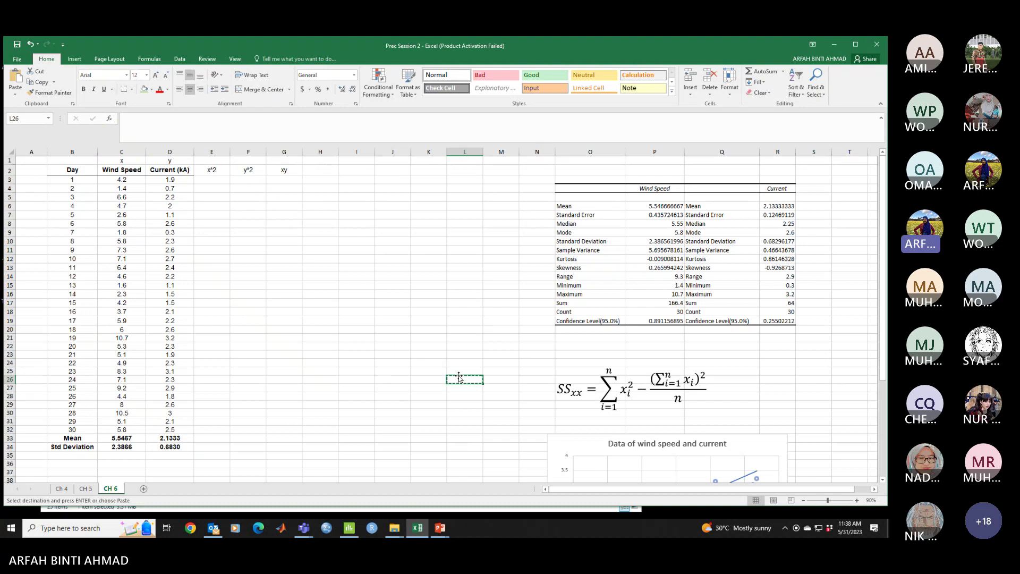
left_click(429, 361)
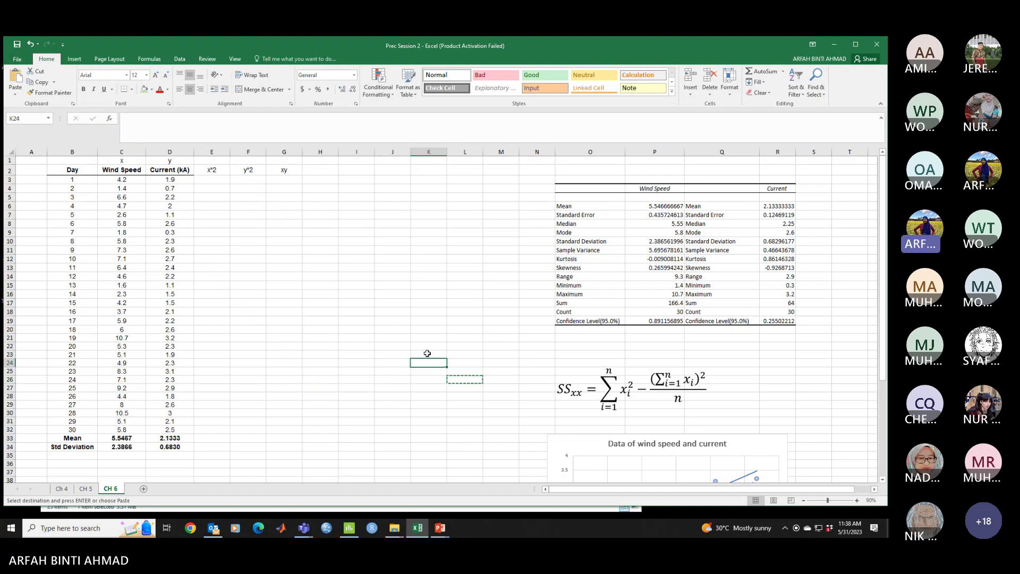
double_click(440, 320)
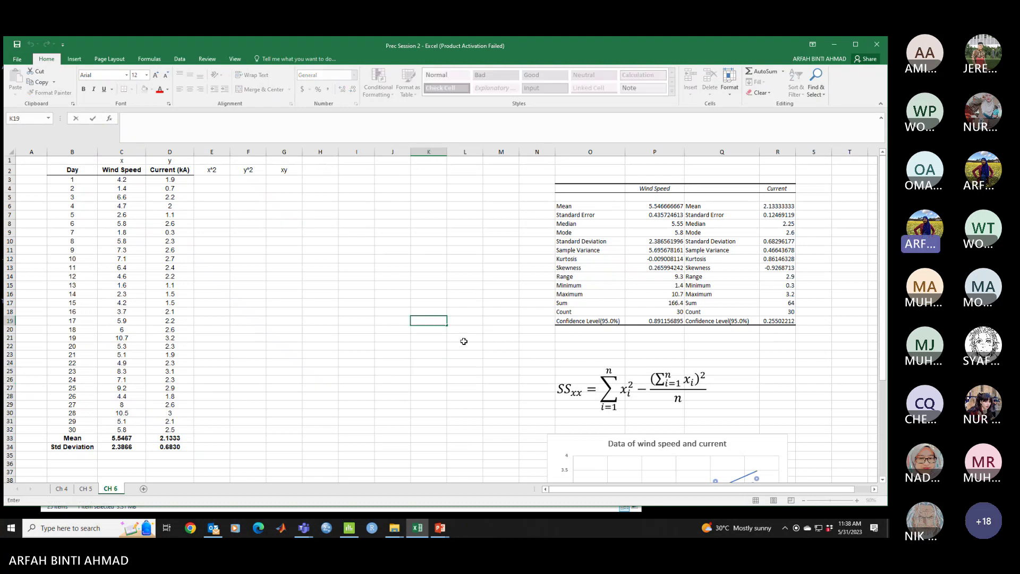
left_click(464, 341)
- Return to the Chap 6 PowerPoint presentation and copy the selected SSyy and SSxy equations
left_click(440, 528)
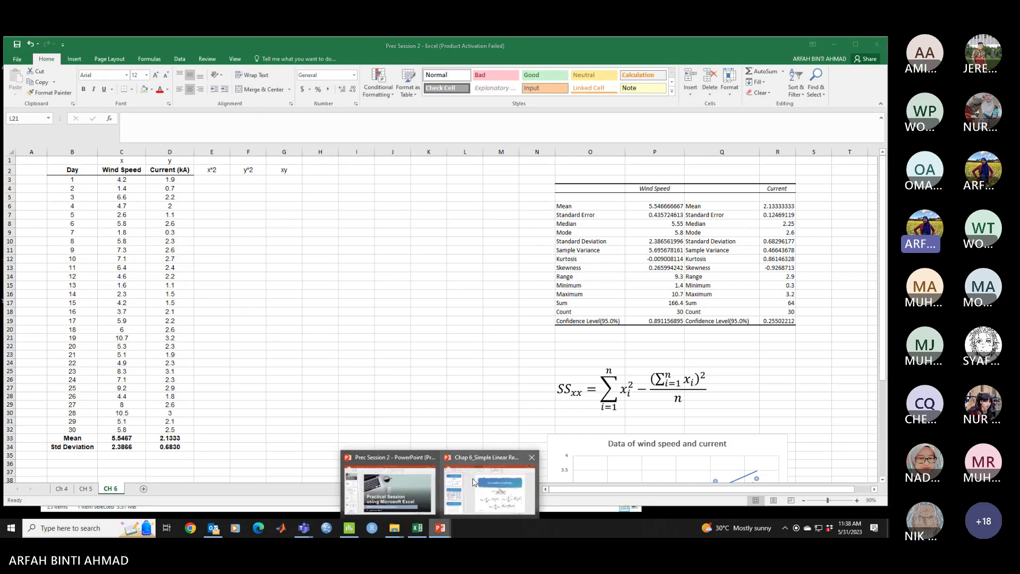
left_click(474, 482)
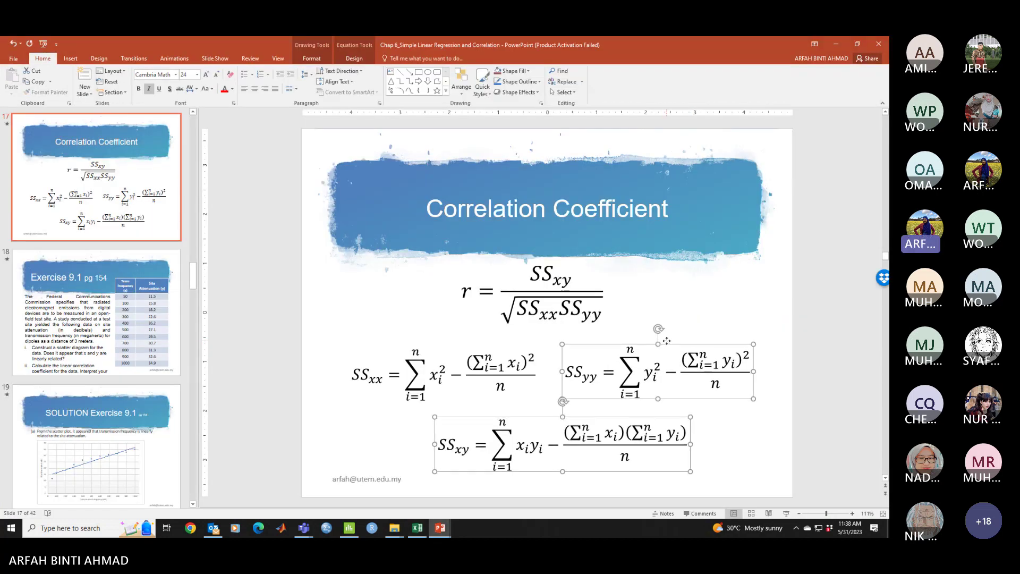
right_click(667, 341)
left_click(691, 358)
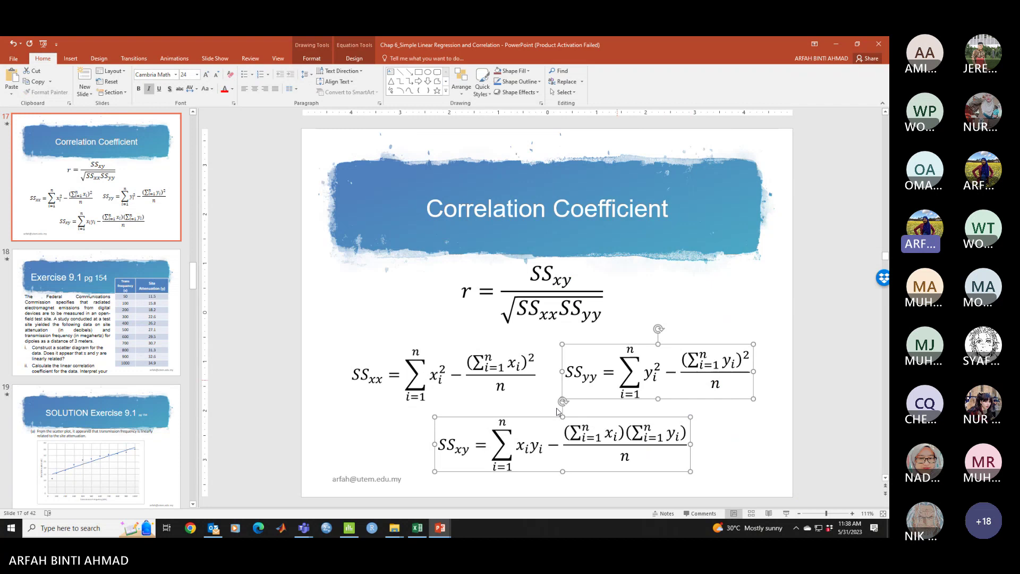
- Paste the SSyy and SSxy equations into the Excel CH 6 sheet and move them left, clear of the SSxx equation
left_click(417, 528)
right_click(451, 365)
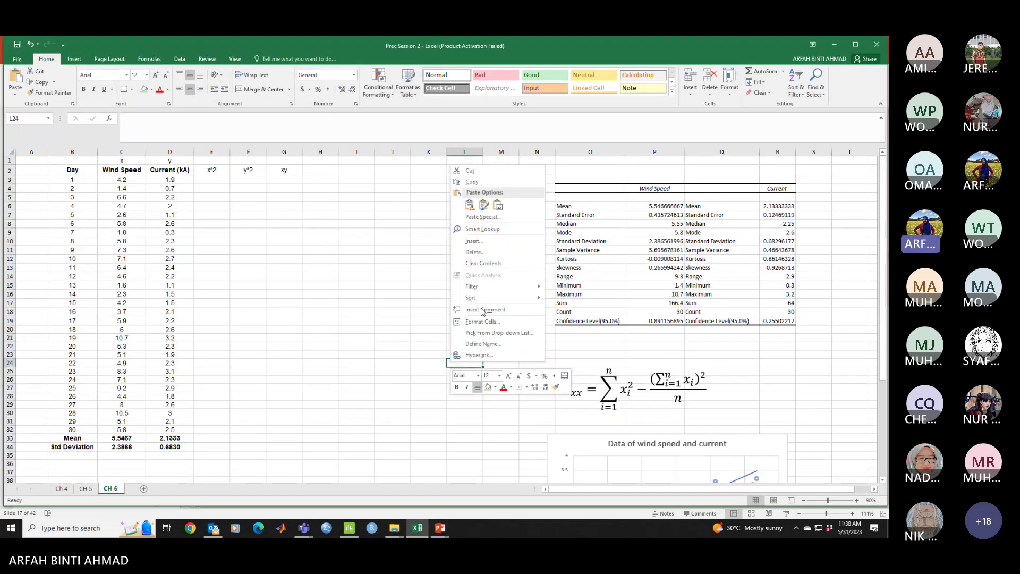
left_click(471, 205)
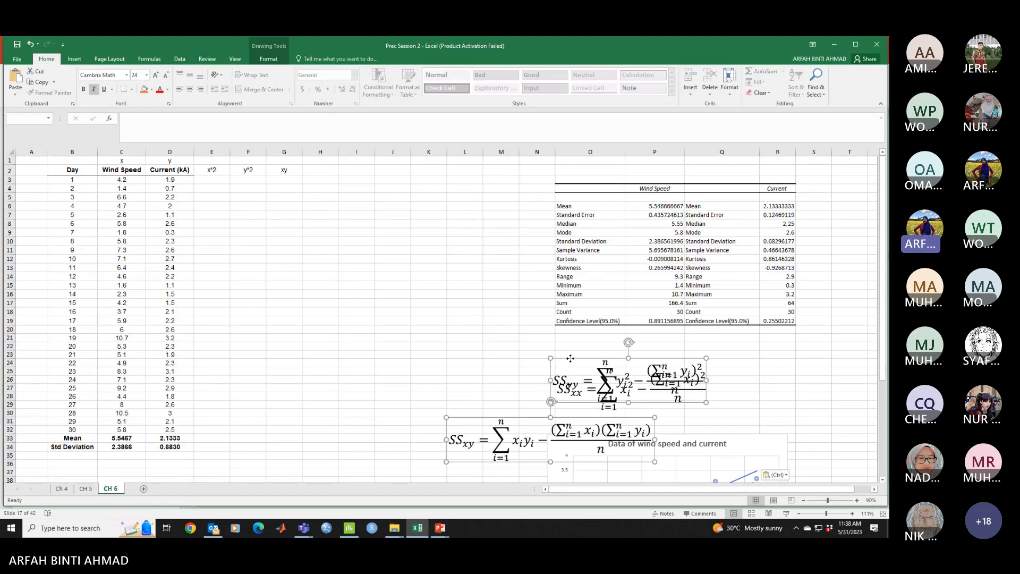
left_click_drag(571, 359, 406, 381)
left_click(407, 437)
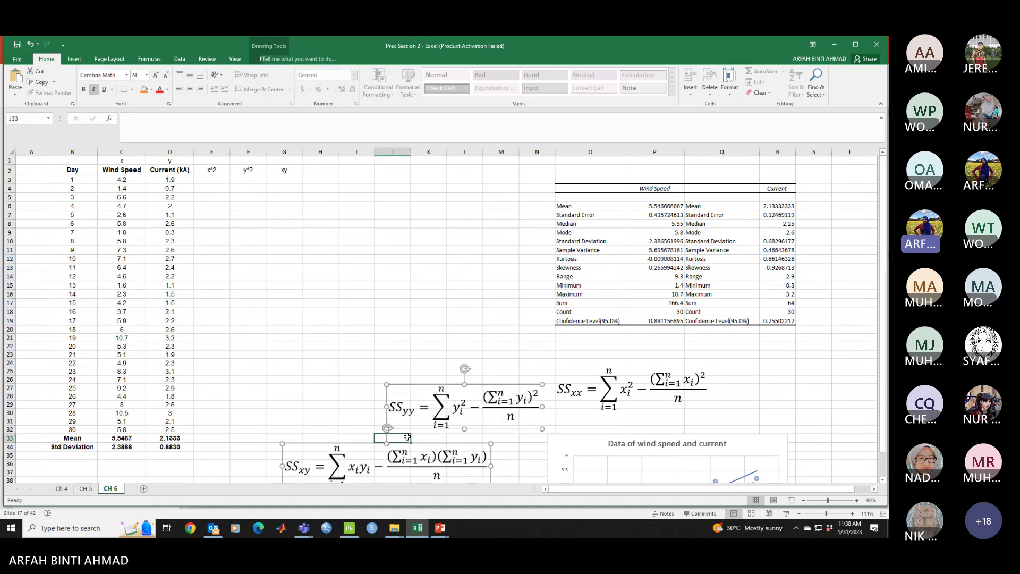
- Add a bottom border under the x^2, y^2 and xy headings in E2:G2
left_click(212, 169)
type("x^2")
left_click(237, 170)
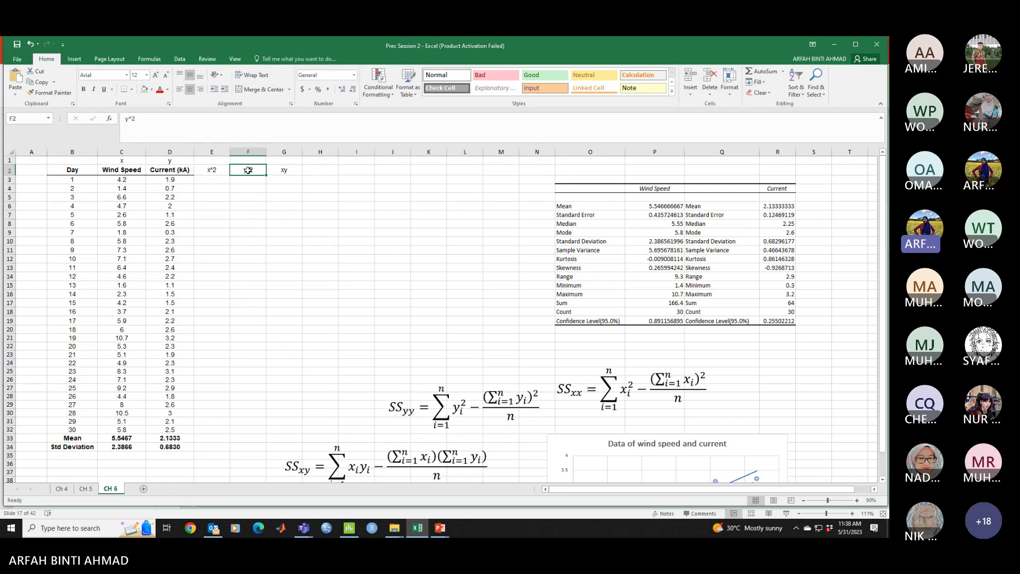
left_click(286, 170)
left_click(210, 181)
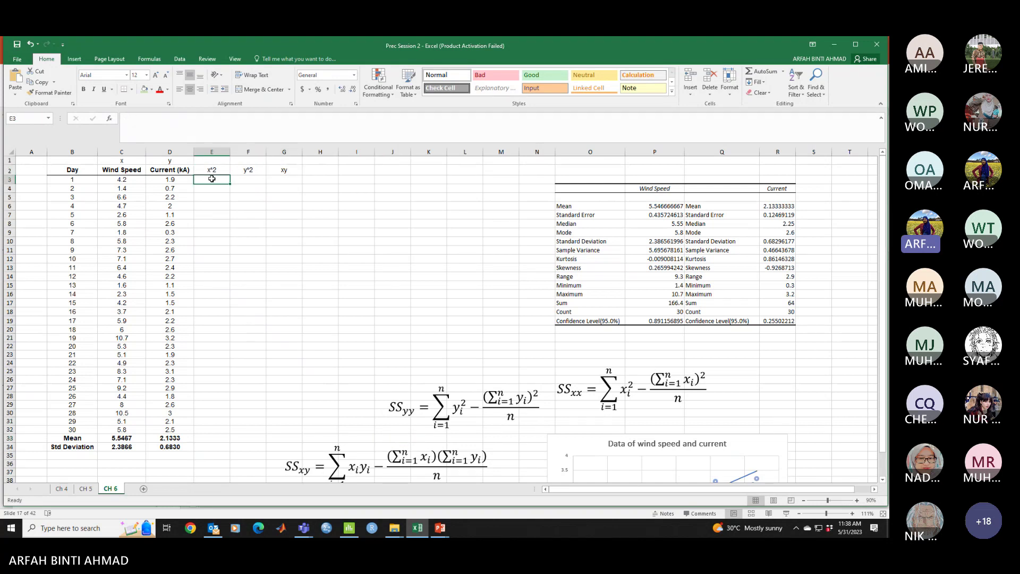
left_click_drag(204, 170, 289, 171)
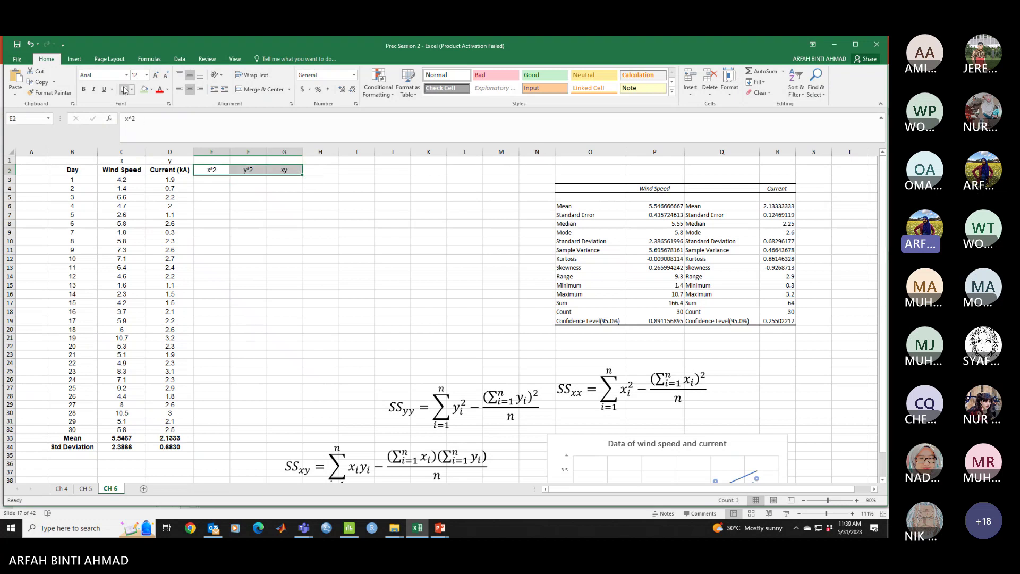
- Calculate the squared wind speed in E3 with =C3^2 and fill the formula down the x^2 column
left_click(204, 181)
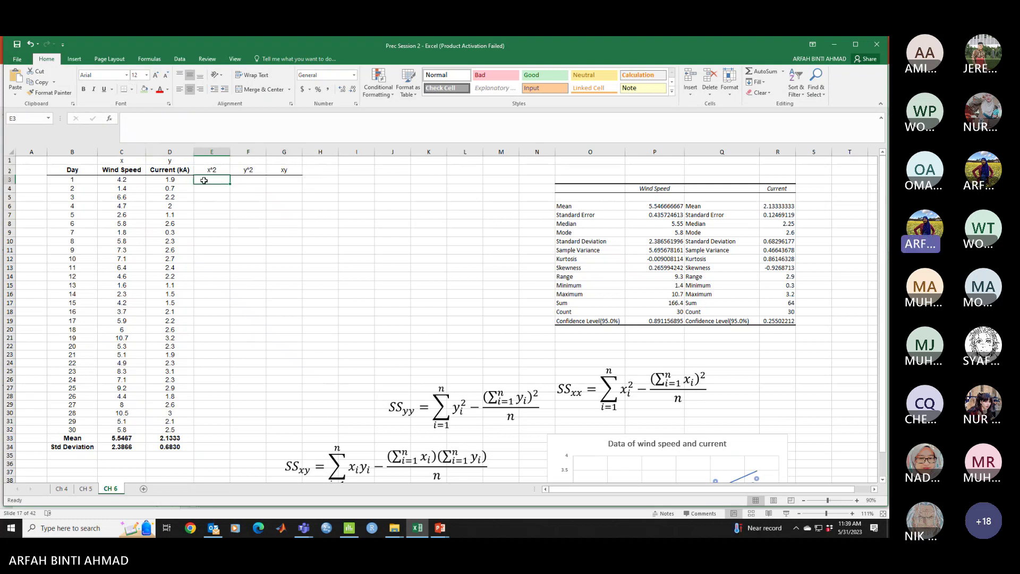
type("=")
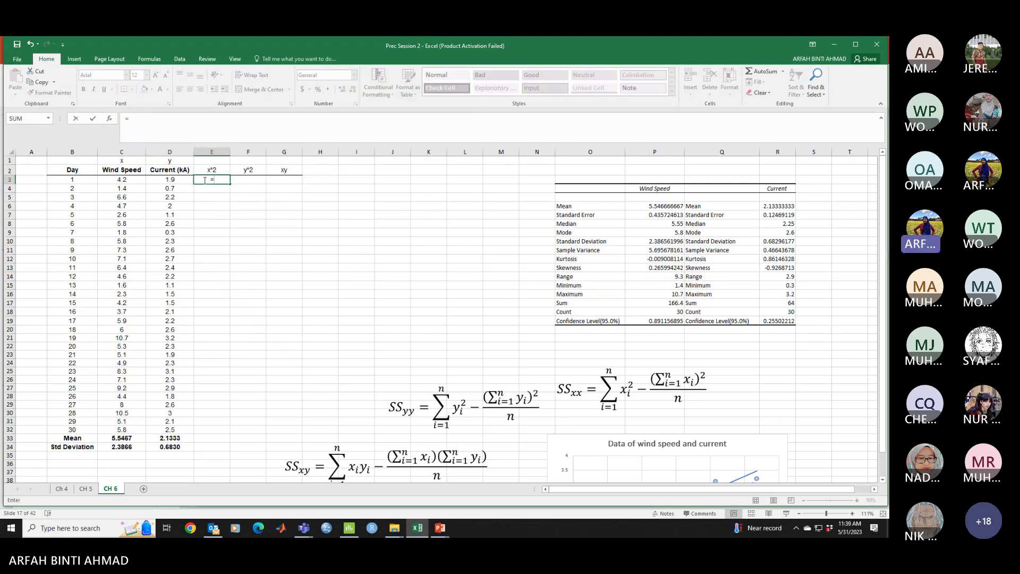
left_click(139, 181)
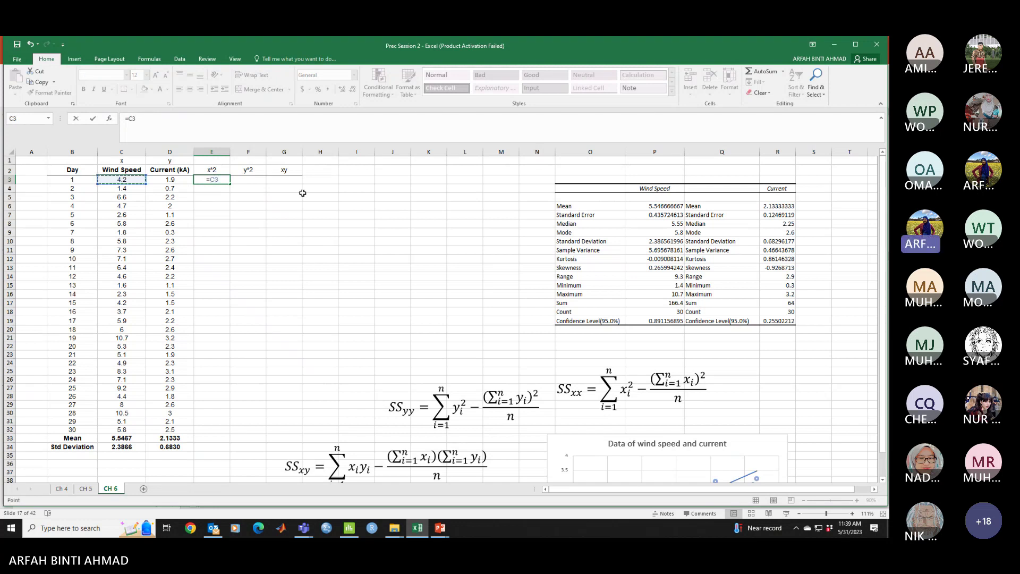
type("^2")
key("Return")
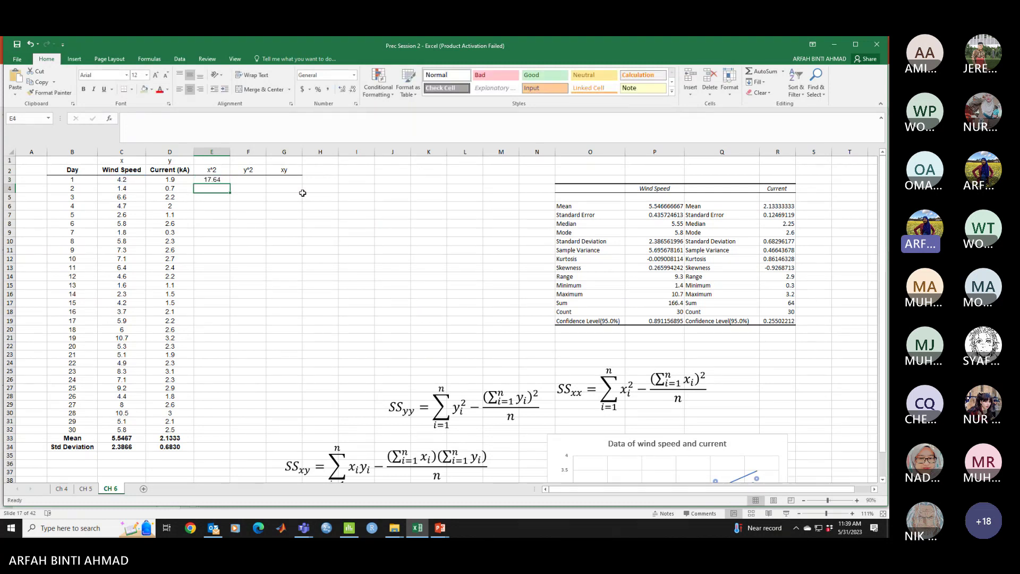
left_click(227, 180)
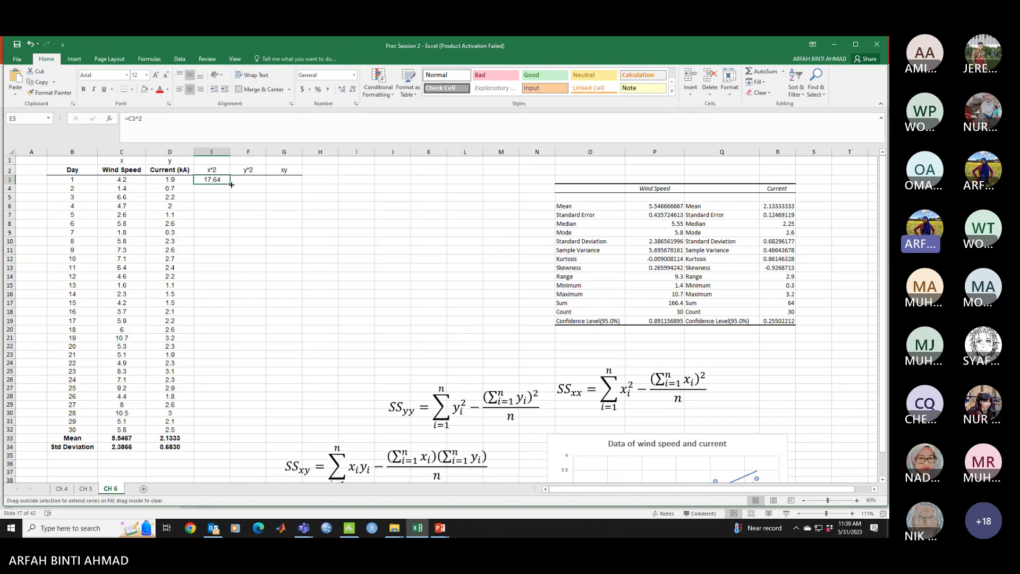
double_click(232, 184)
left_click(285, 261)
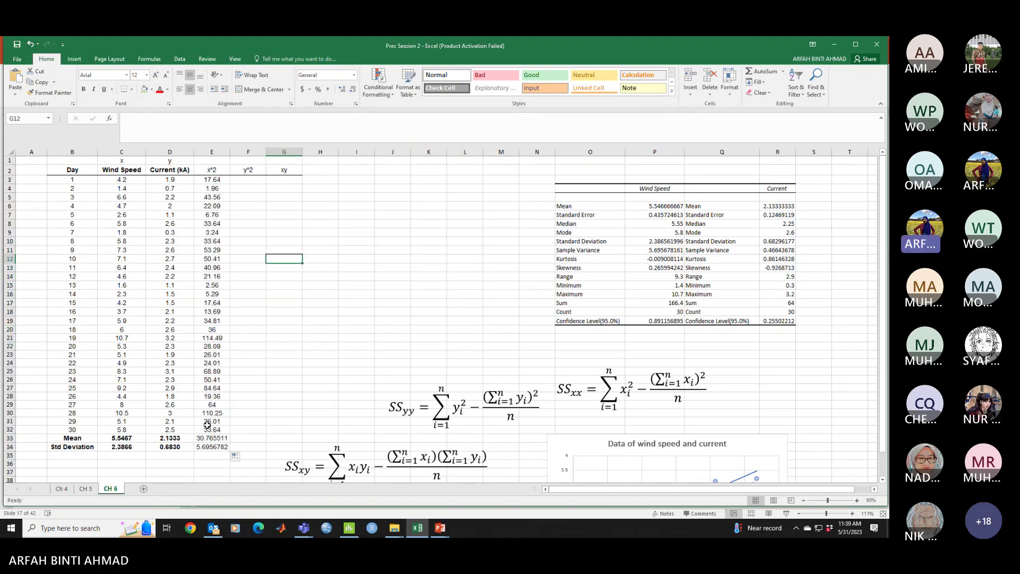
- Clear the x^2 values in E33 and E34 on the Mean and Std Deviation rows
left_click_drag(216, 438, 226, 446)
key("BackSpace")
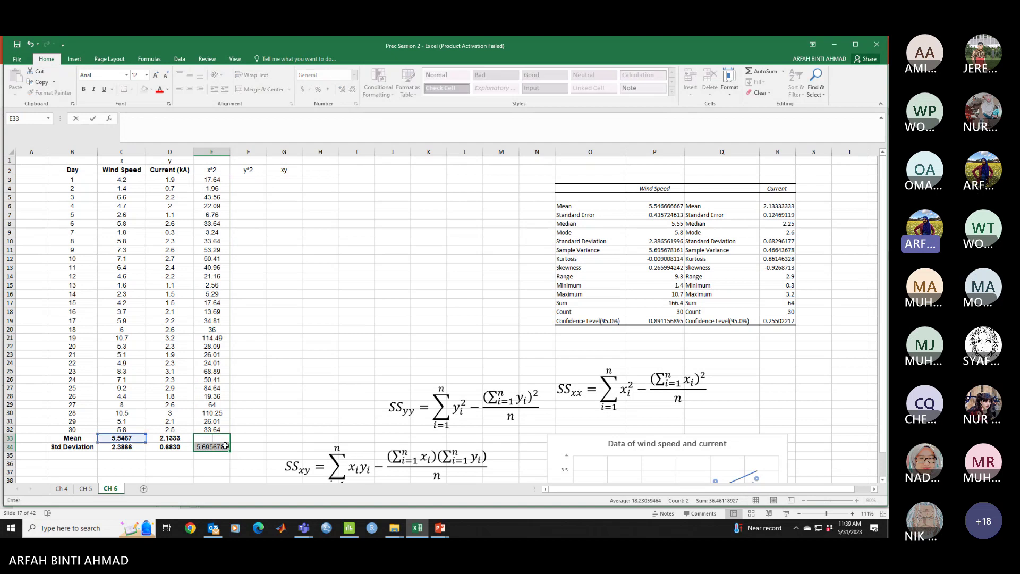
left_click(225, 447)
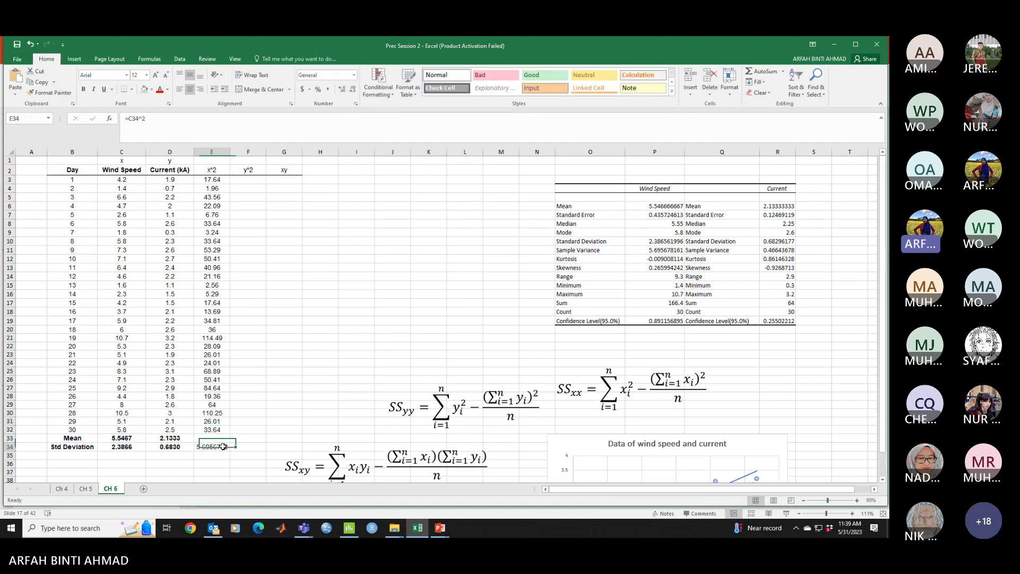
key("BackSpace")
left_click(271, 380)
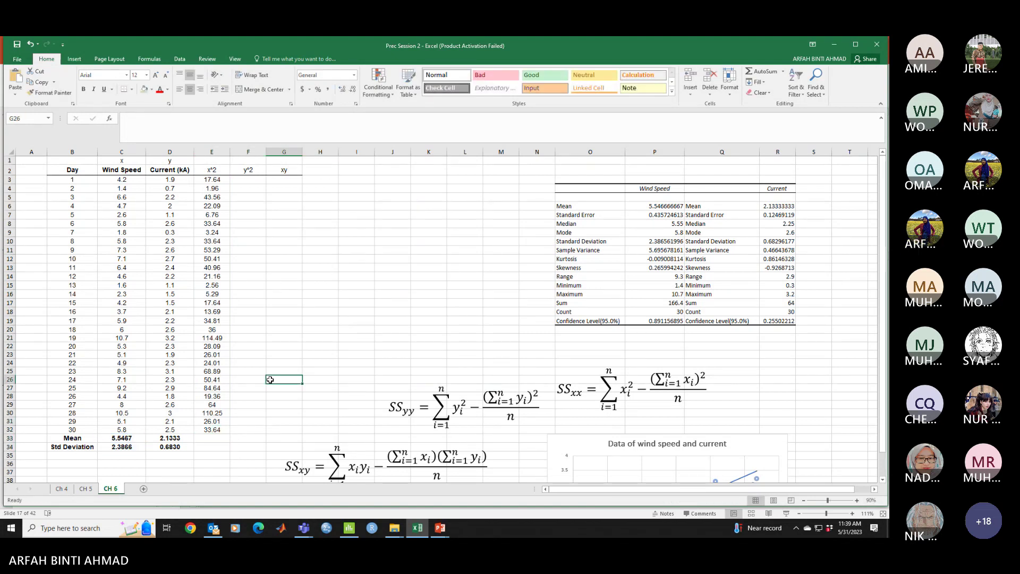
- Add a bottom border beneath the day 30 row across B32:G32
left_click_drag(63, 429, 300, 432)
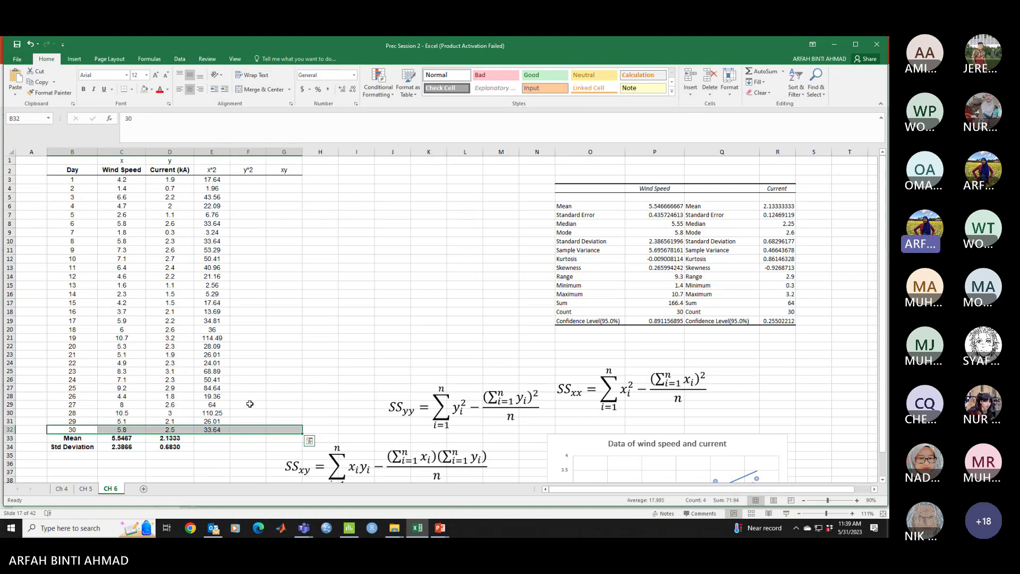
left_click(130, 91)
left_click(153, 112)
left_click(320, 311)
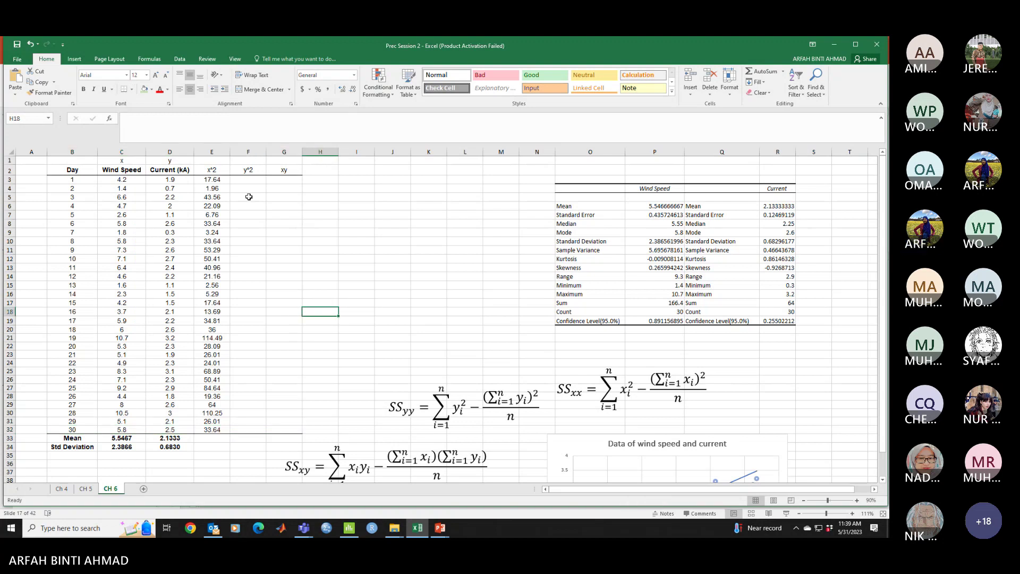
- Calculate the squared current for day 1 in F3 with the formula =D3^2
left_click(247, 181)
type("=")
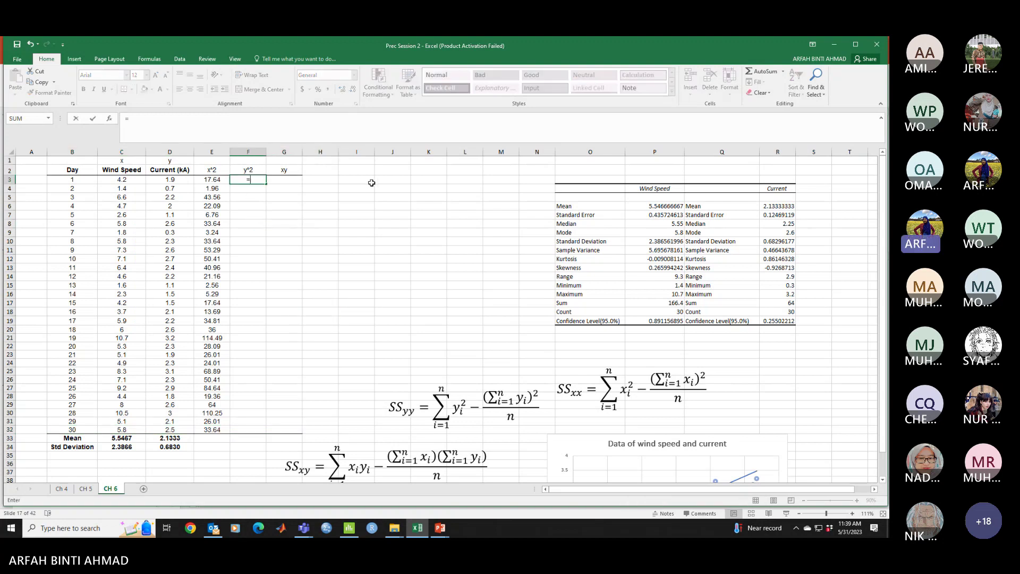
left_click(180, 180)
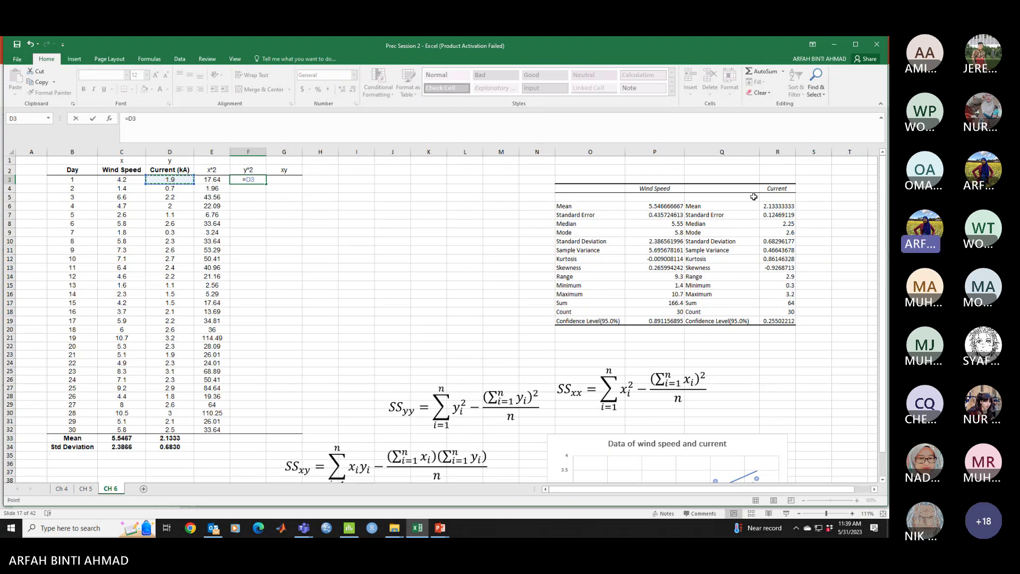
type("^2")
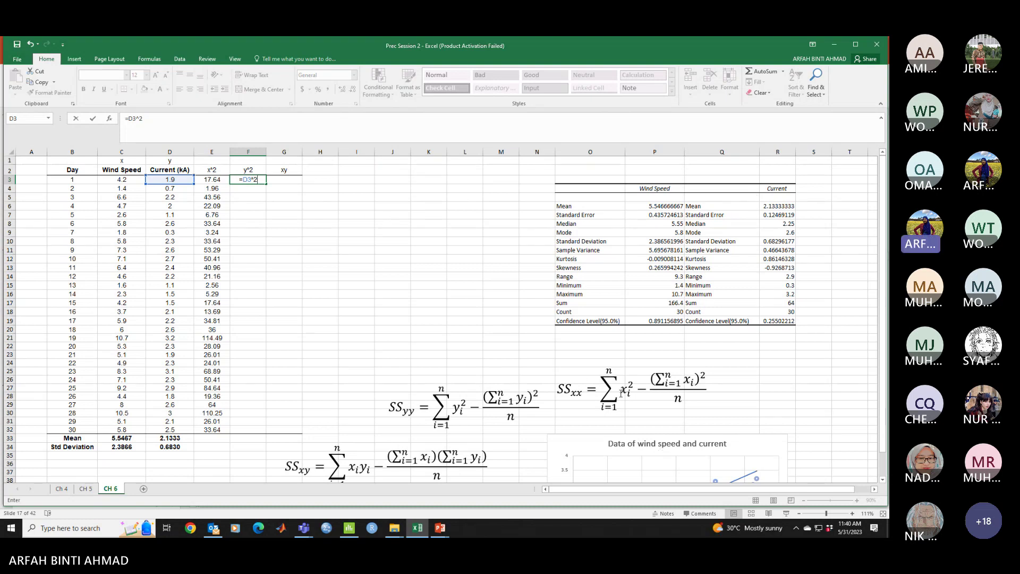
left_click(245, 190)
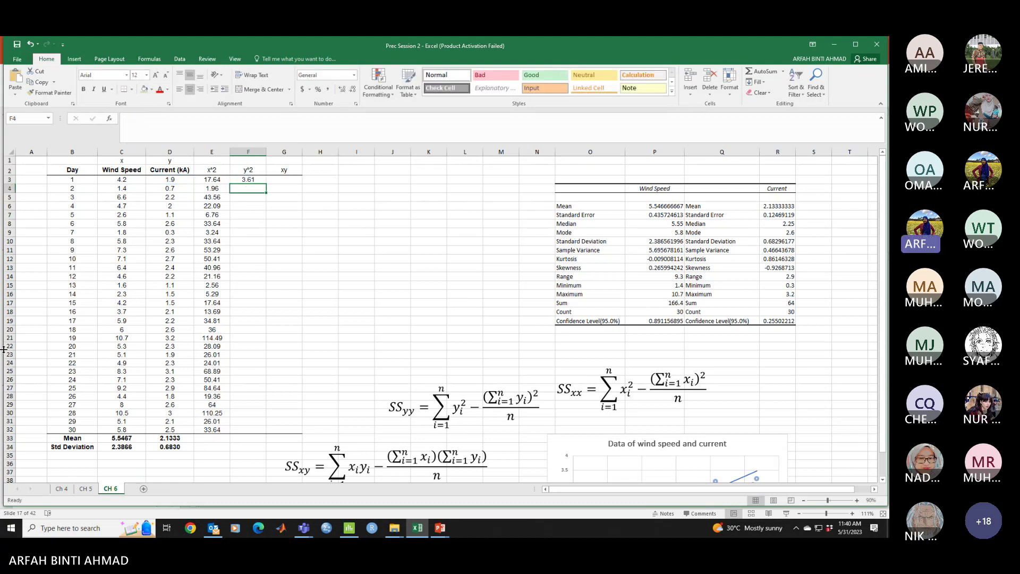
- Insert a new row 33 above the Mean row and label it Total in bold in B33
right_click(9, 439)
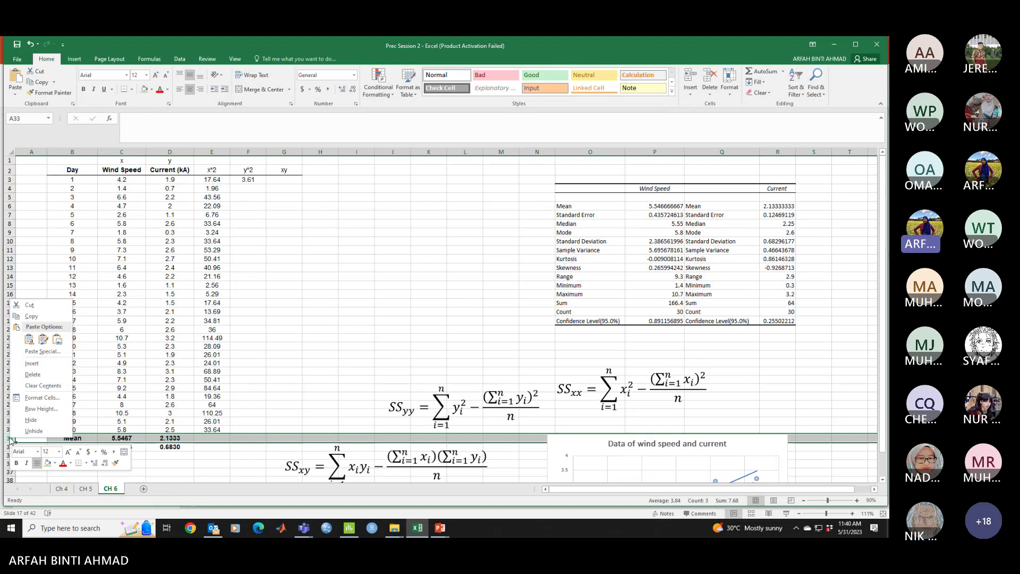
left_click(31, 363)
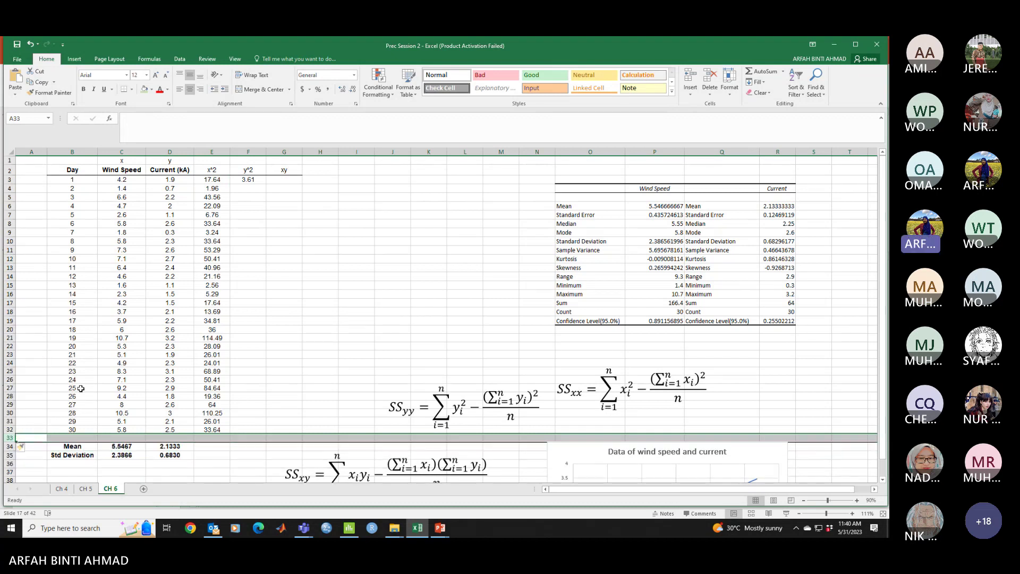
left_click(72, 438)
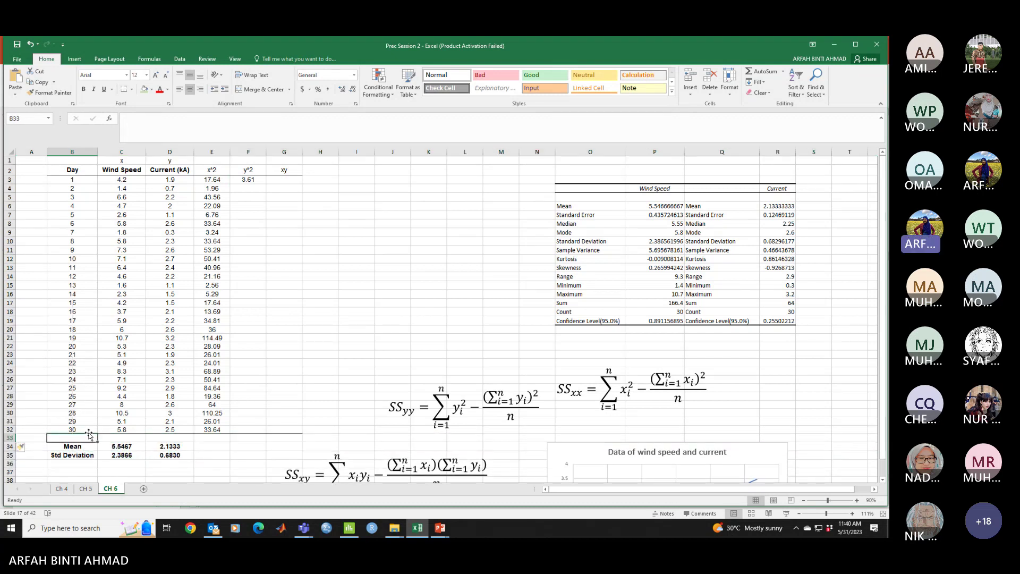
type("Total")
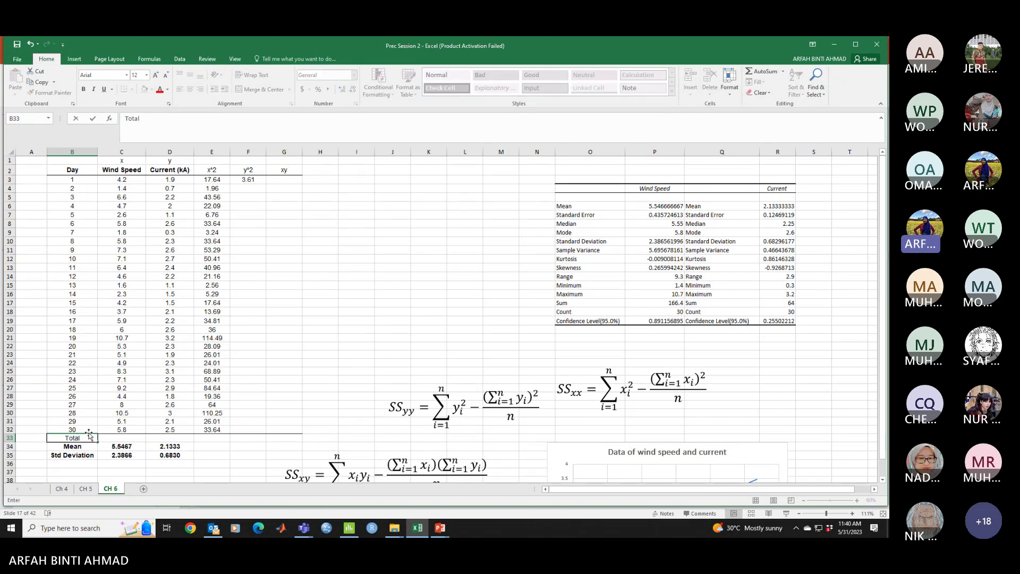
left_click(130, 437)
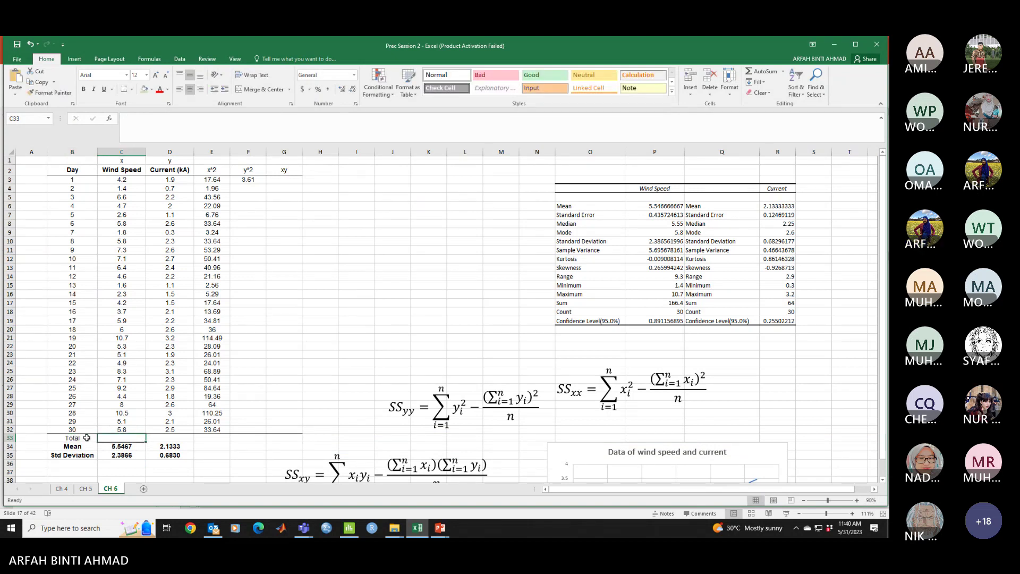
left_click(87, 438)
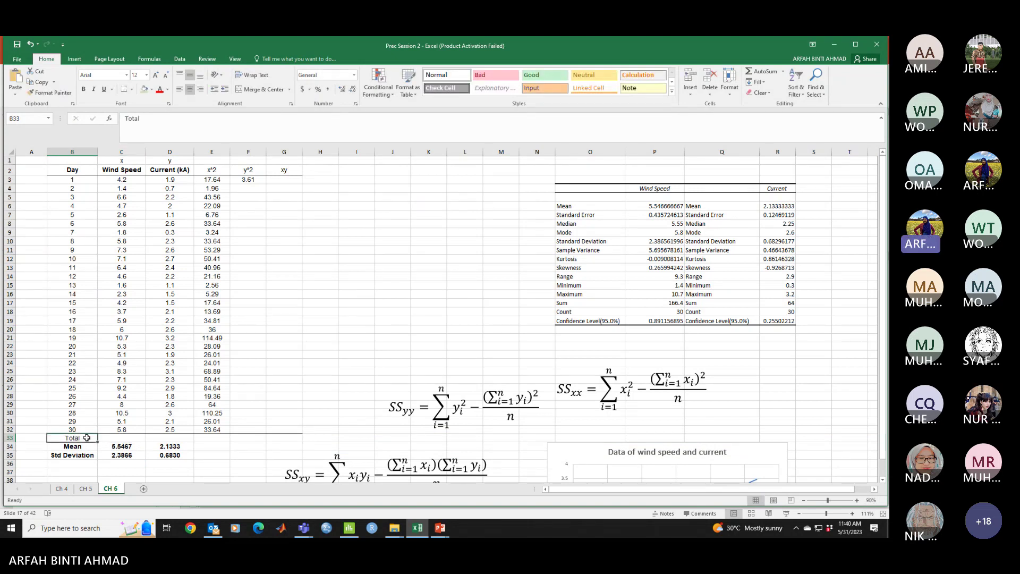
left_click(83, 89)
- Shade the Total row cells C33:G33 with a light green fill
left_click_drag(118, 440, 285, 437)
left_click(143, 89)
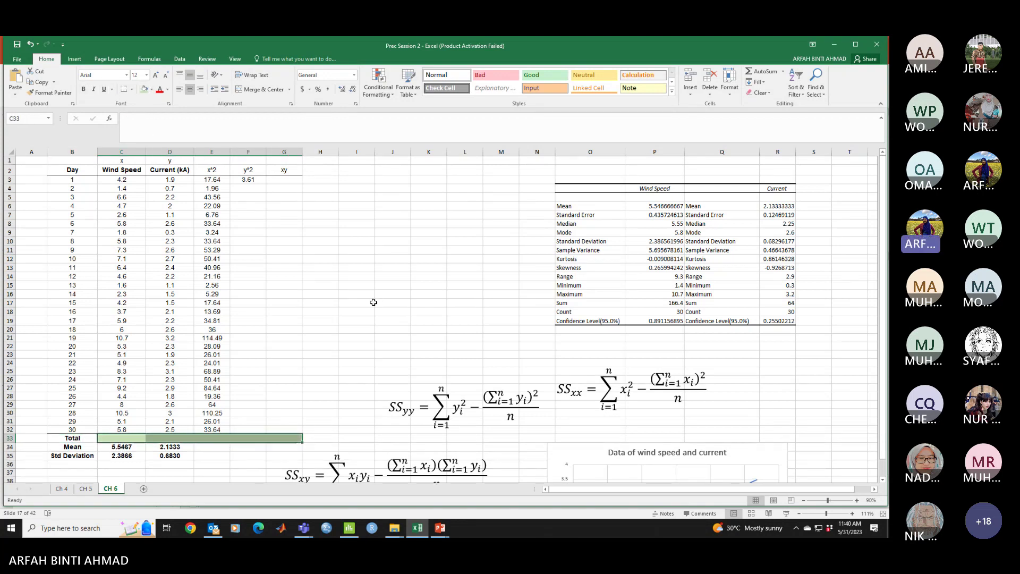
left_click(371, 301)
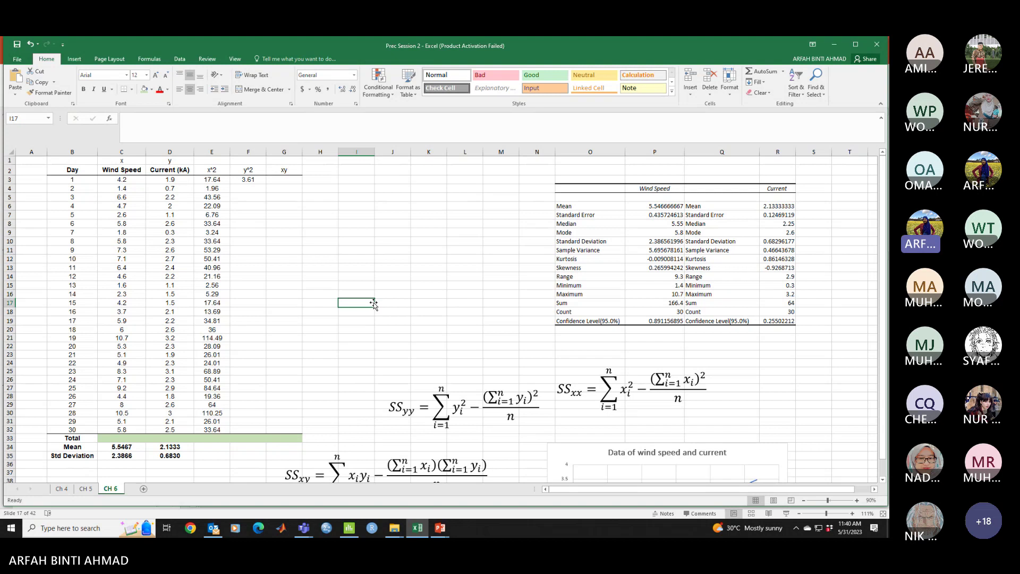
- Calculate the product of wind speed and current for day 1 in G3 with =C3*D3
left_click(290, 178)
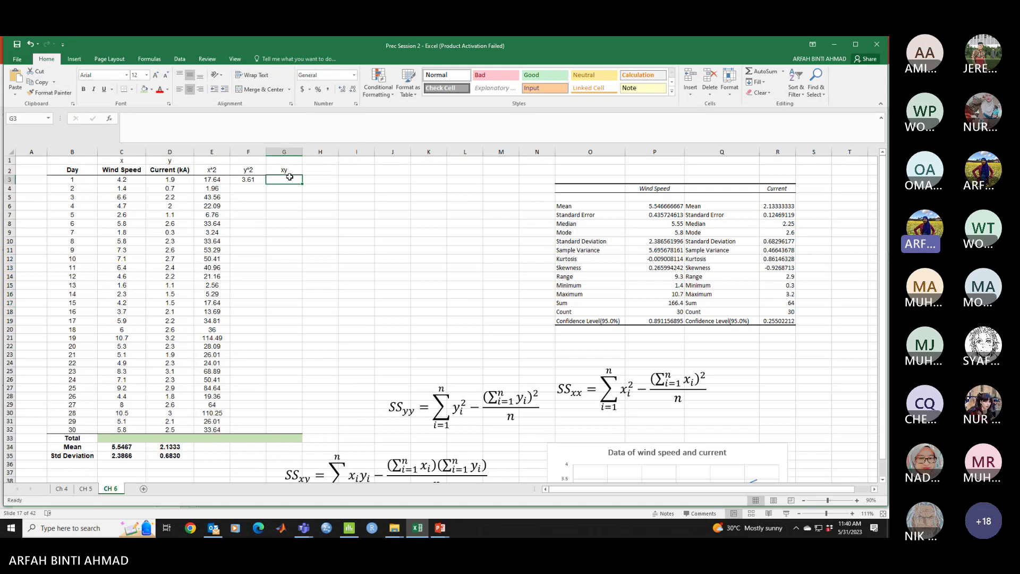
type("=")
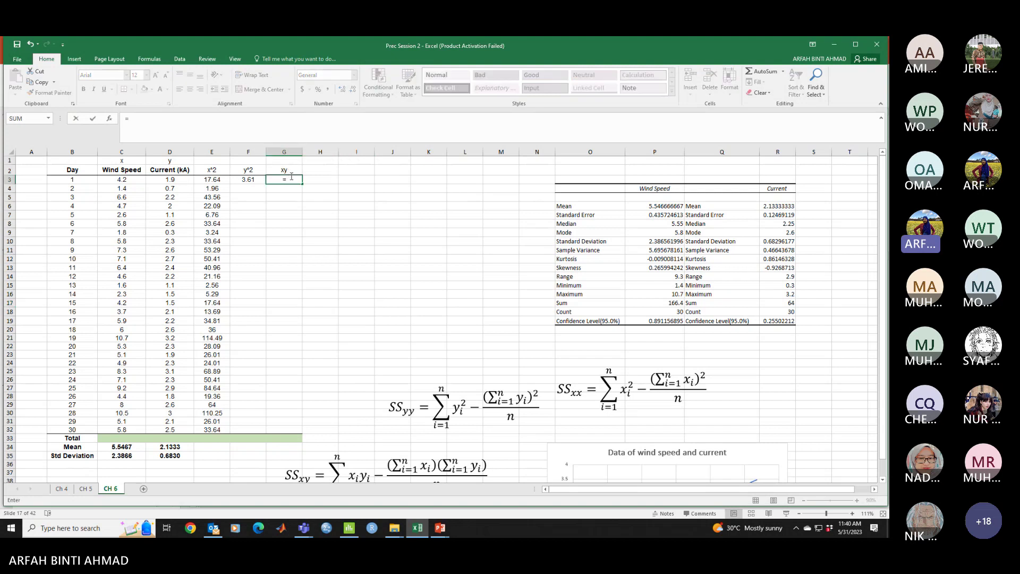
left_click(126, 180)
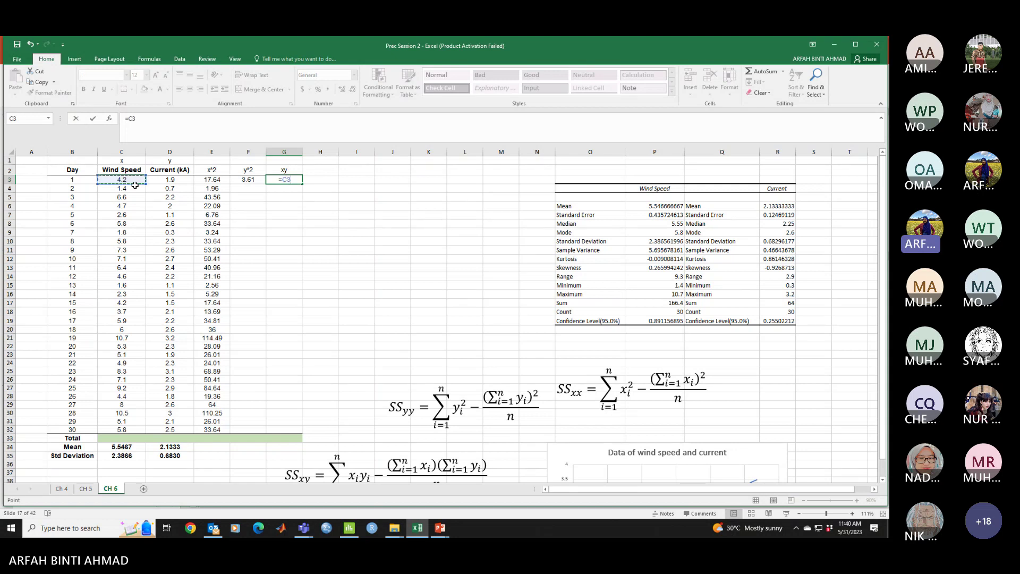
type("*")
left_click(178, 180)
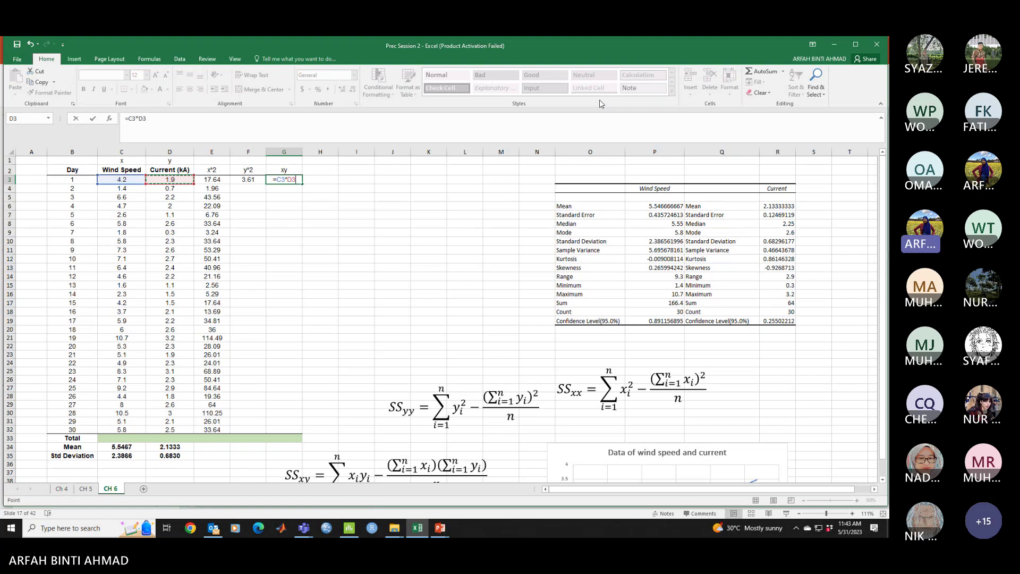
key("Return")
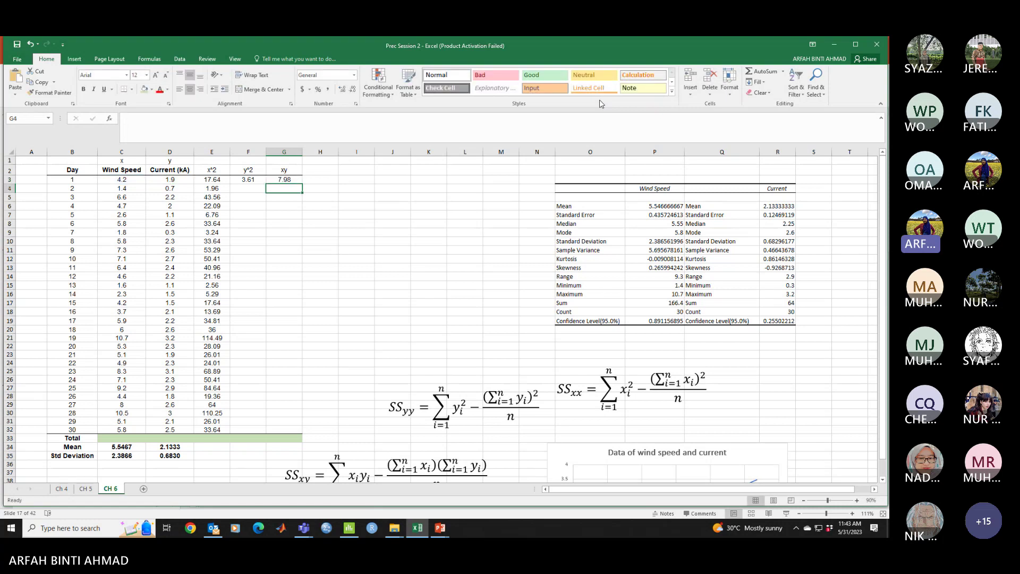
left_click(248, 179)
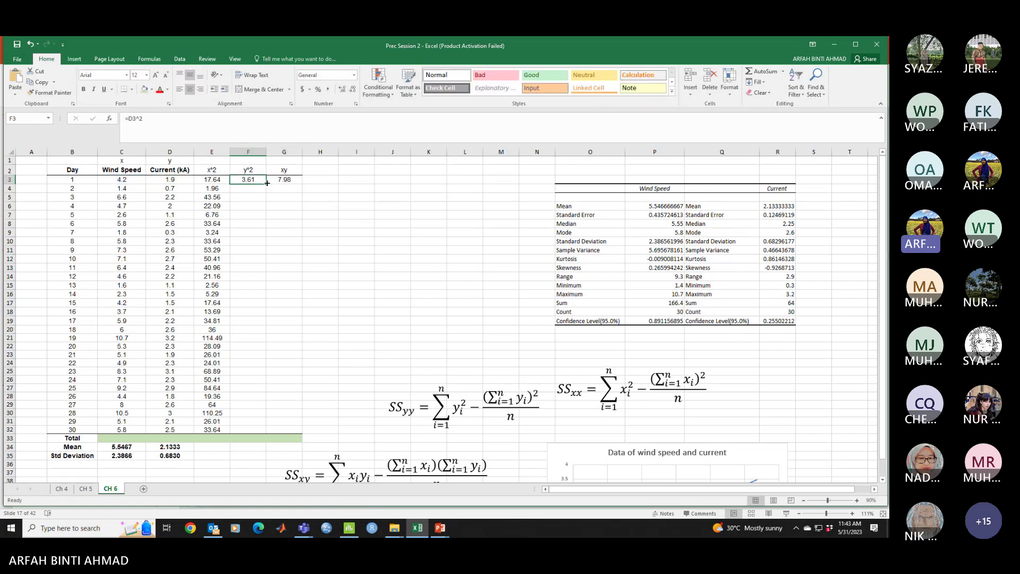
left_click_drag(266, 183, 266, 456)
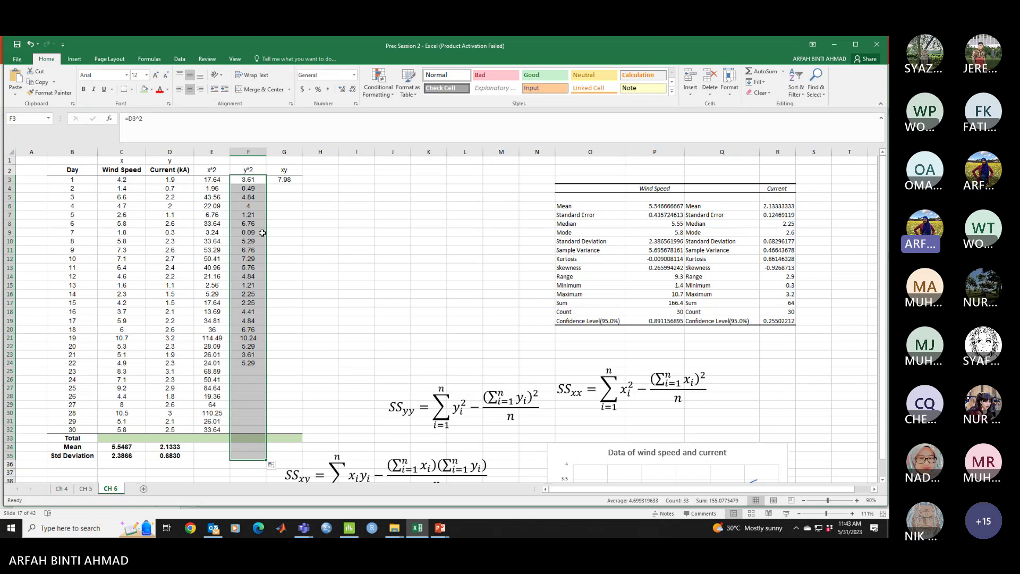
left_click(285, 380)
left_click(30, 44)
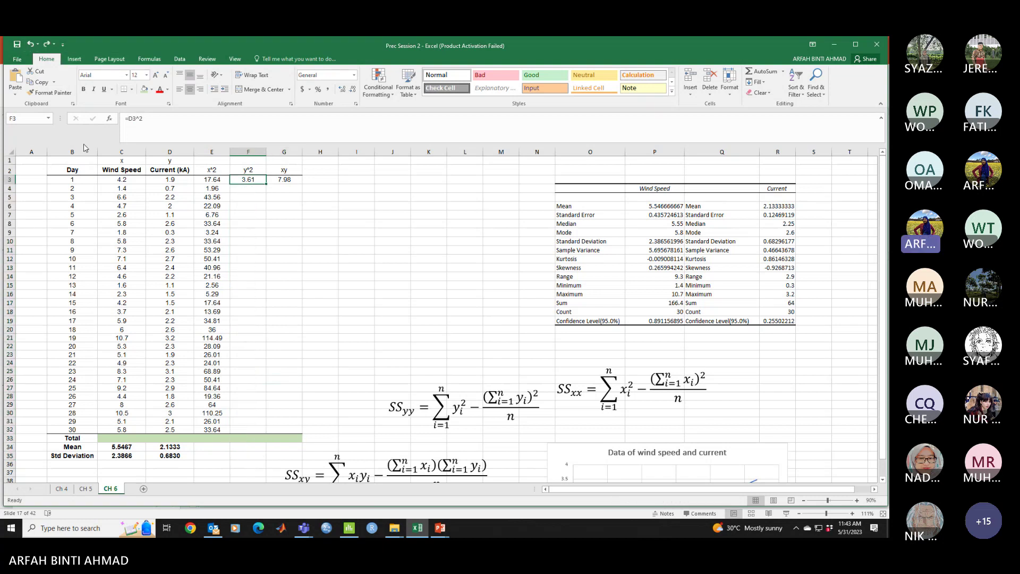
- Fill the y^2 formula from F3 down to the day 30 row, F32
left_click_drag(268, 180, 254, 433)
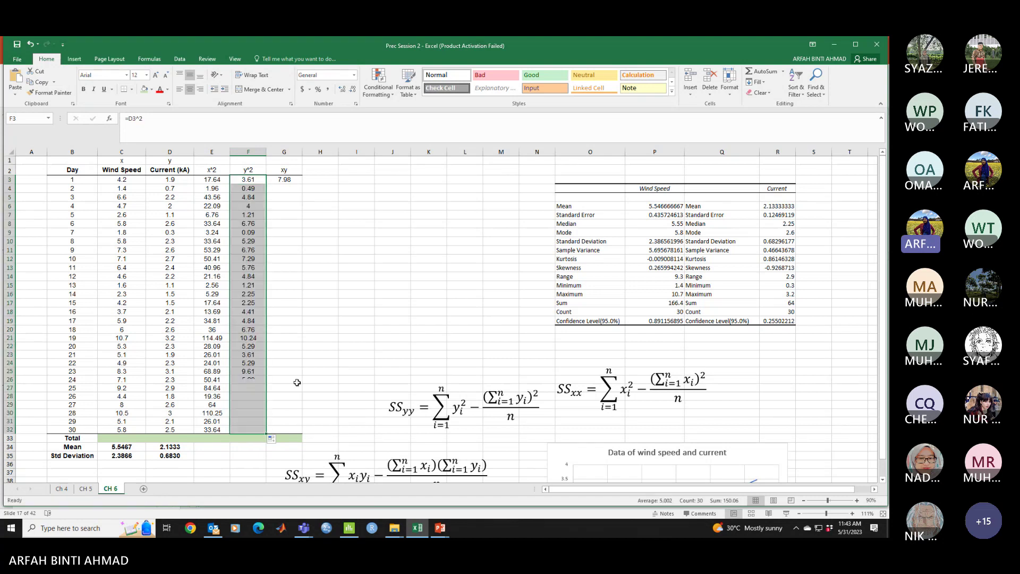
- Fill the xy product formula from G3 down to the day 30 row, G32
left_click(292, 180)
left_click_drag(299, 185, 296, 431)
- Calculate the total wind speed in C33 with =SUM(C3:C32)
left_click(124, 439)
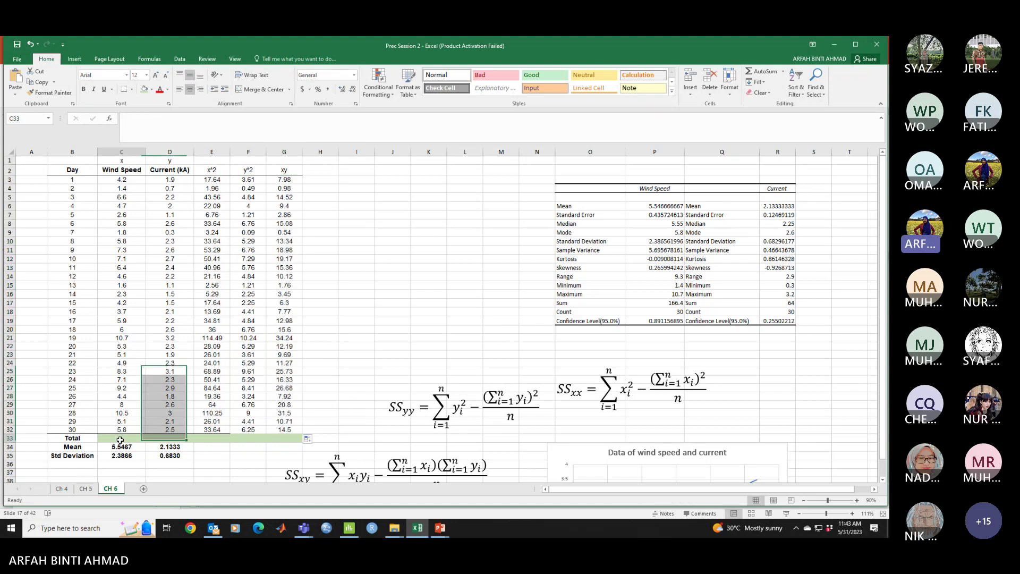
type("=")
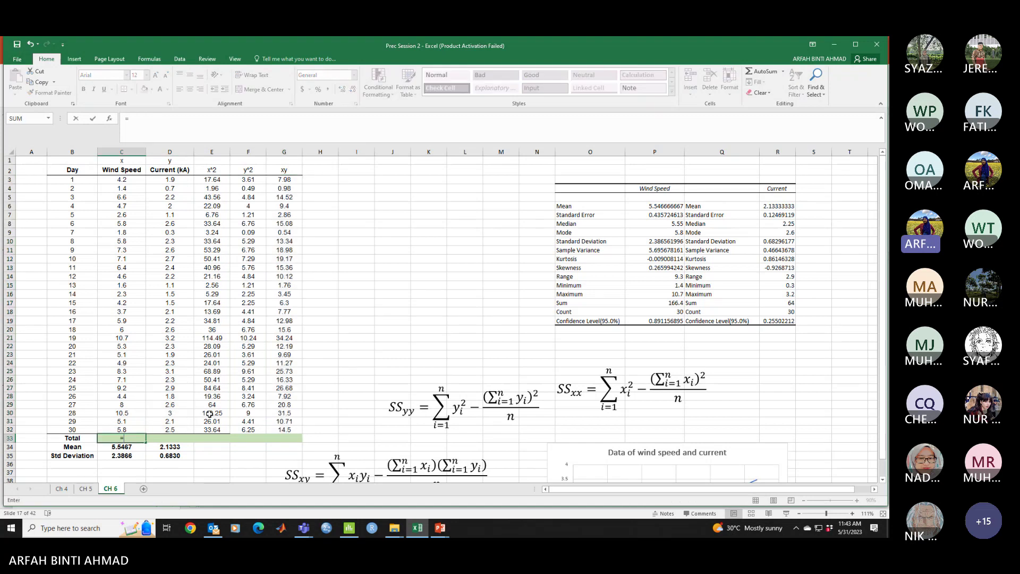
type("sum")
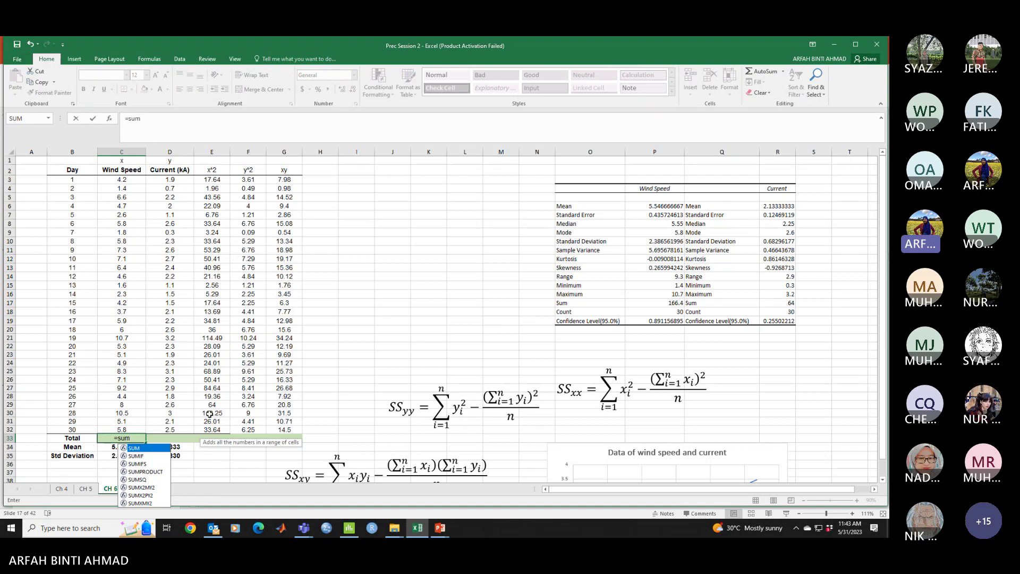
type("(")
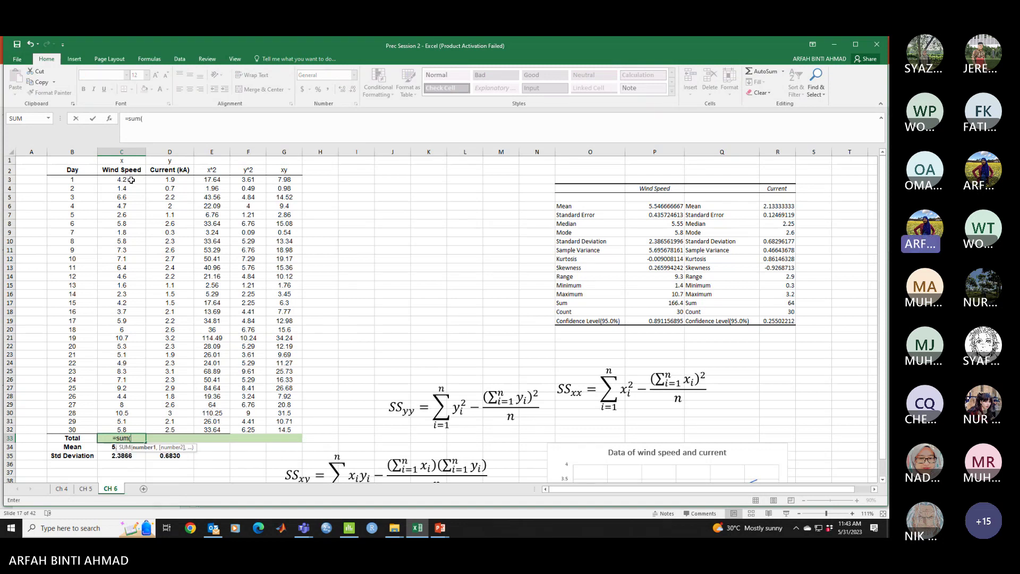
left_click_drag(131, 180, 128, 429)
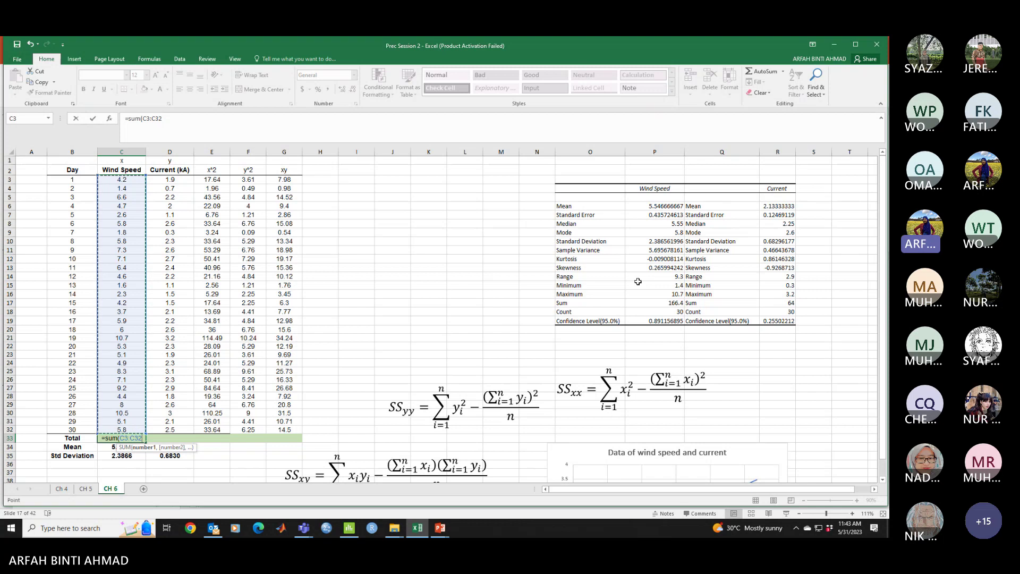
type(")")
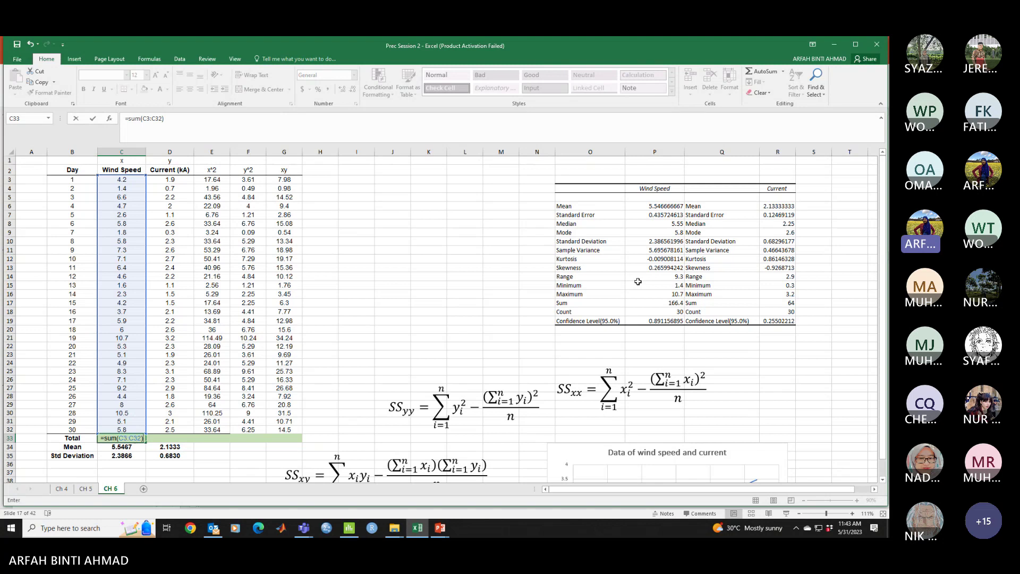
key("Return")
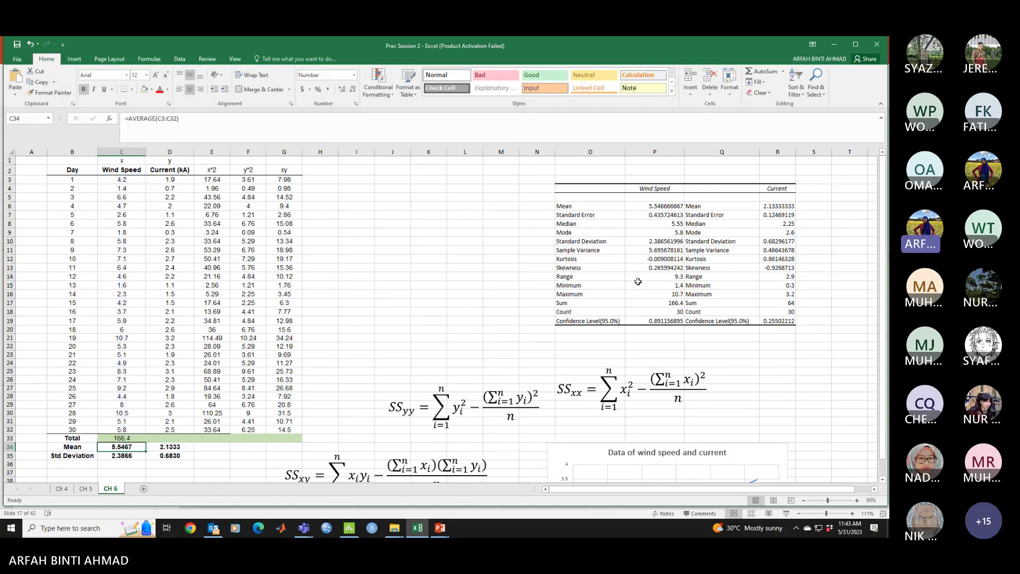
- Fill the Total formula from C33 across to G33 for the current, x^2, y^2 and xy columns
left_click(124, 437)
left_click_drag(145, 442, 298, 440)
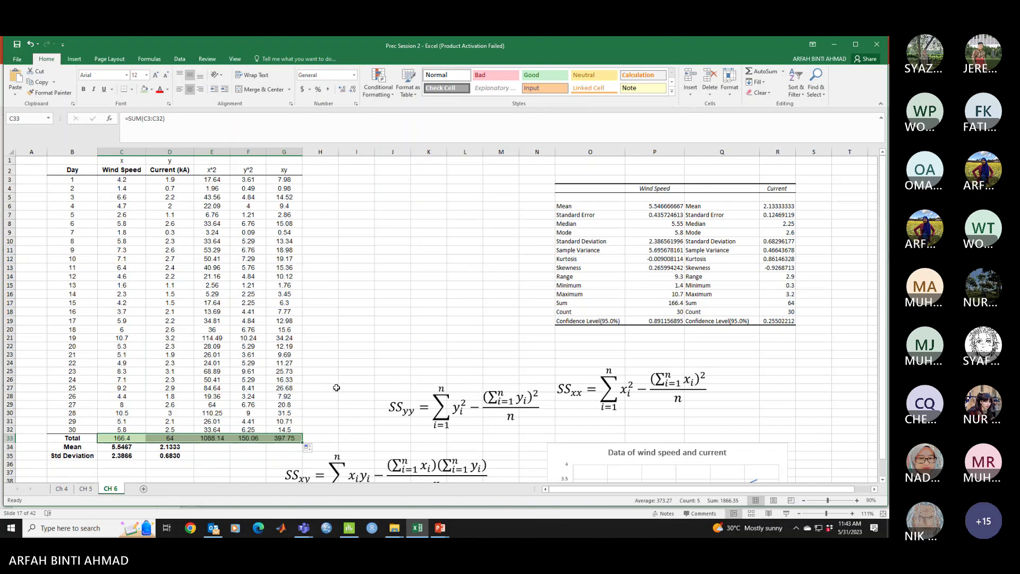
left_click(336, 387)
scroll(336, 387, "down", 1)
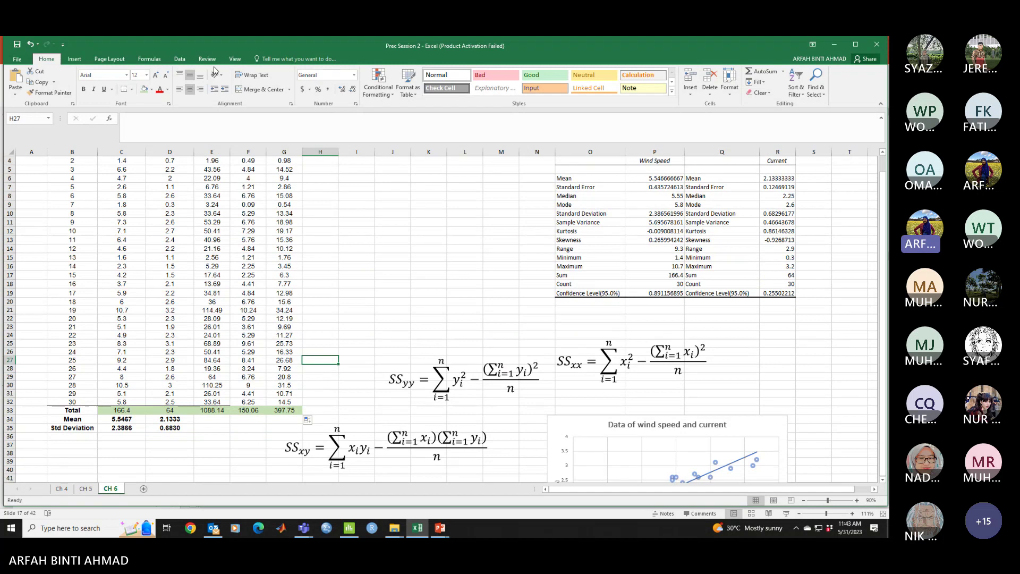
left_click(50, 93)
mouse_move(425, 352)
left_mouse_down()
mouse_move(428, 360)
mouse_move(457, 326)
left_mouse_up()
left_click(458, 311)
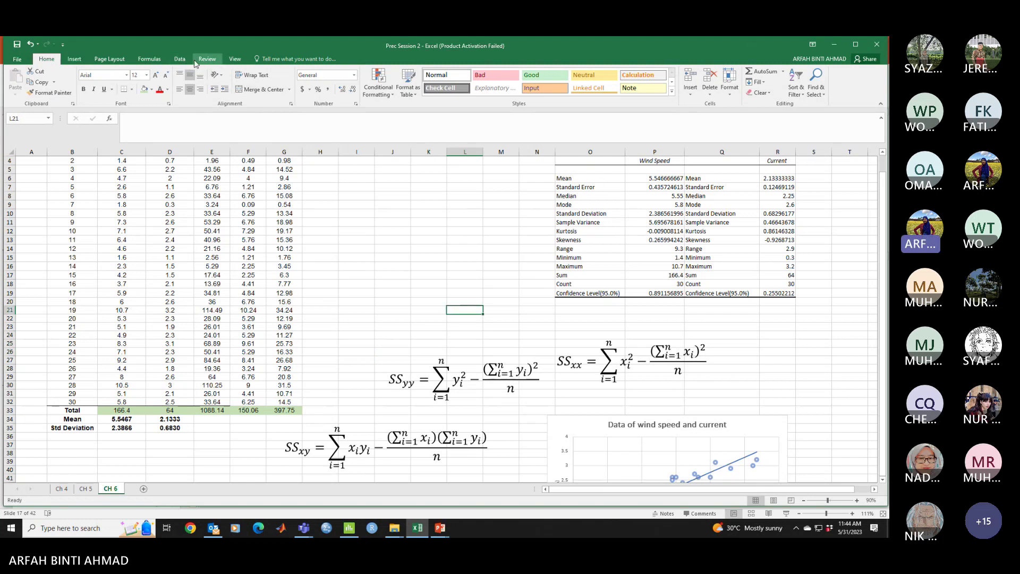
left_click(75, 59)
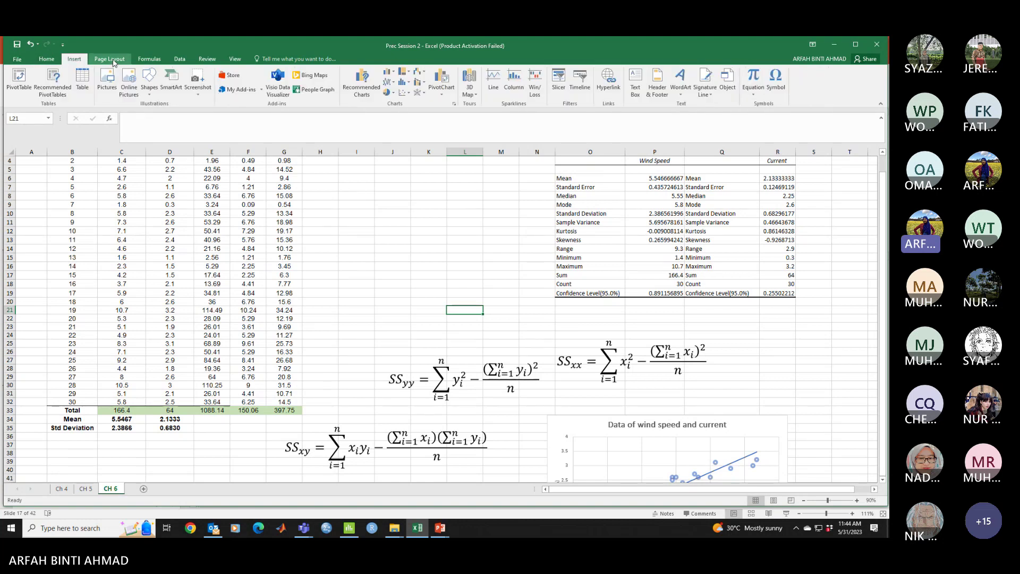
left_click(109, 59)
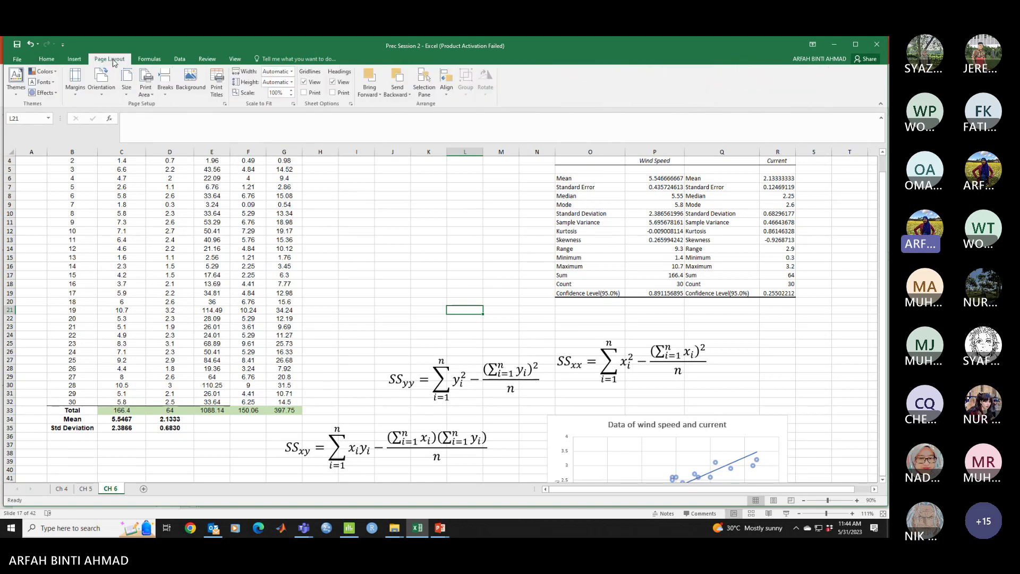
left_click(150, 59)
left_click(181, 59)
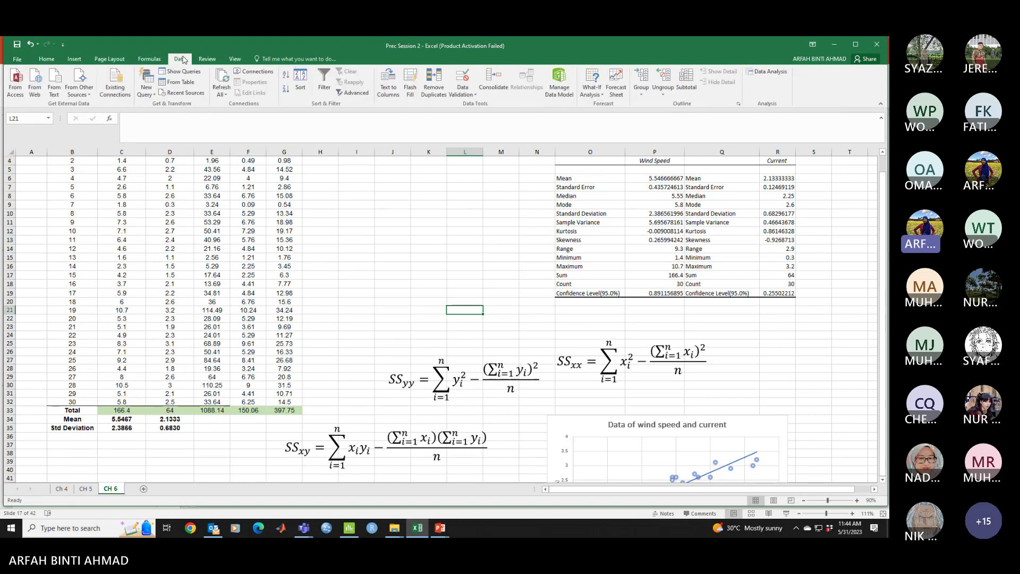
left_click(207, 59)
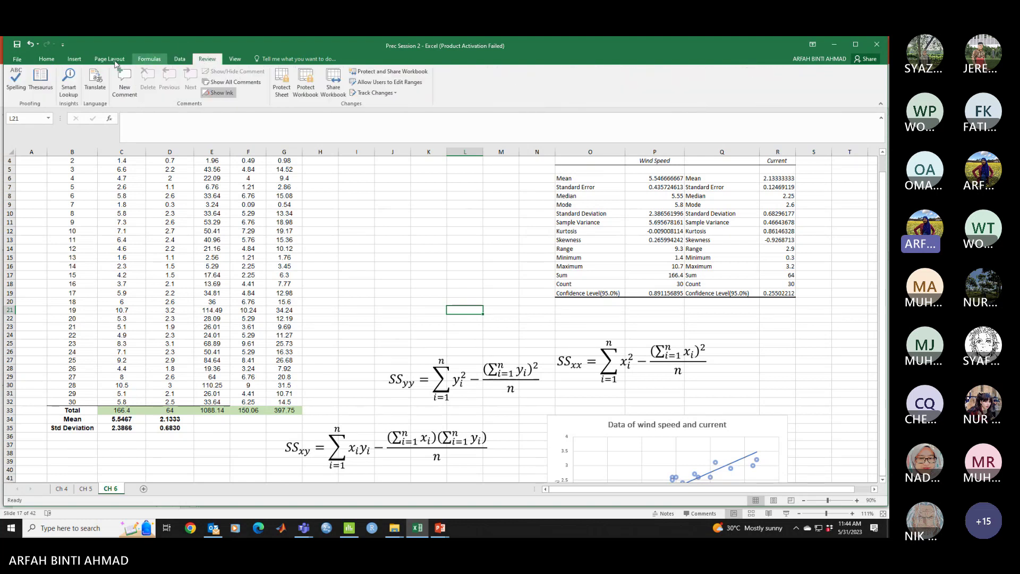
left_click(46, 59)
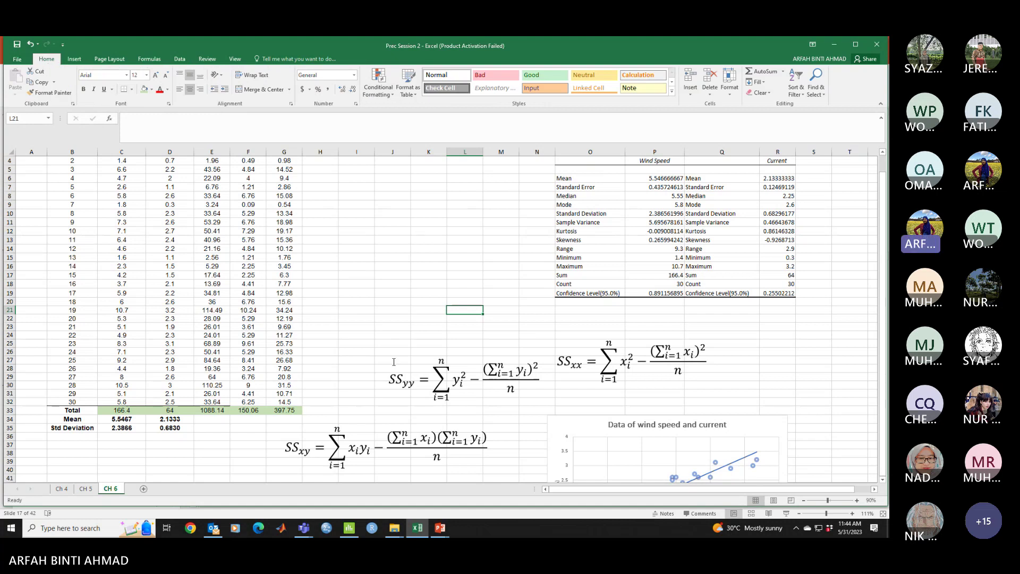
- Examine the SSyy, SSxx and SSxy equations against the x^2, y^2 and xy columns and the Total row
left_click_drag(128, 410, 287, 410)
left_click(421, 378)
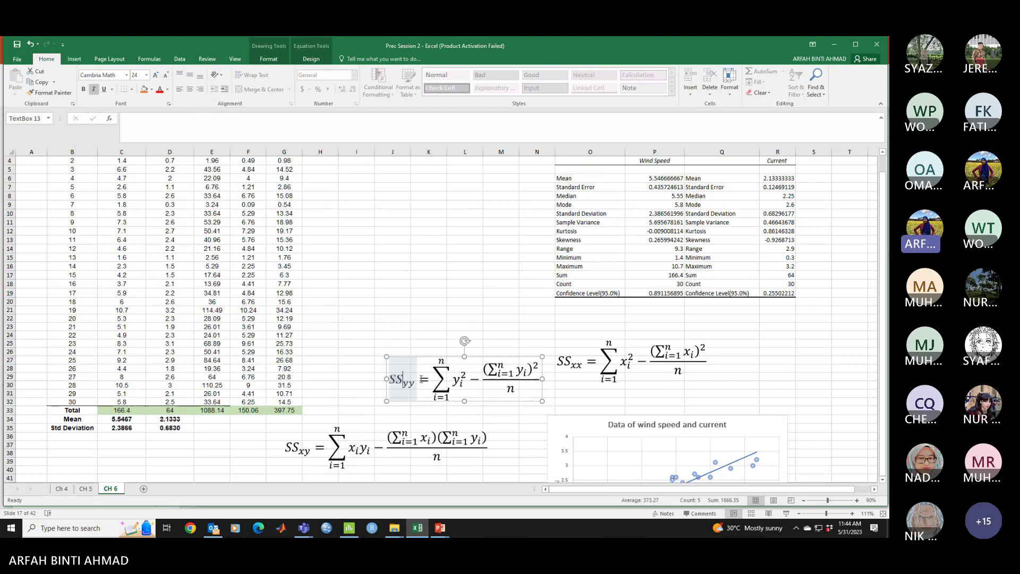
left_click(419, 356)
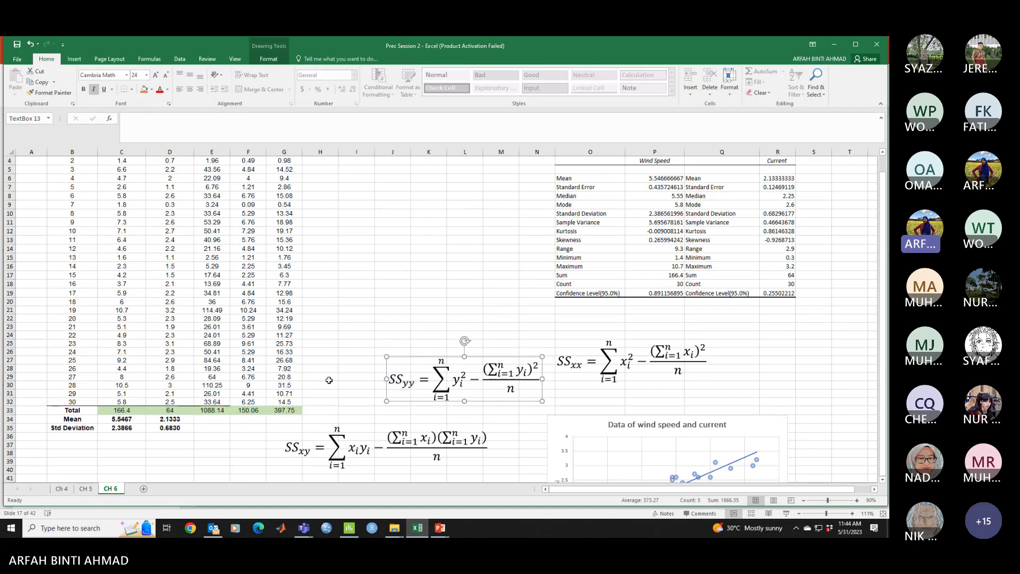
scroll(260, 376, "up", 1)
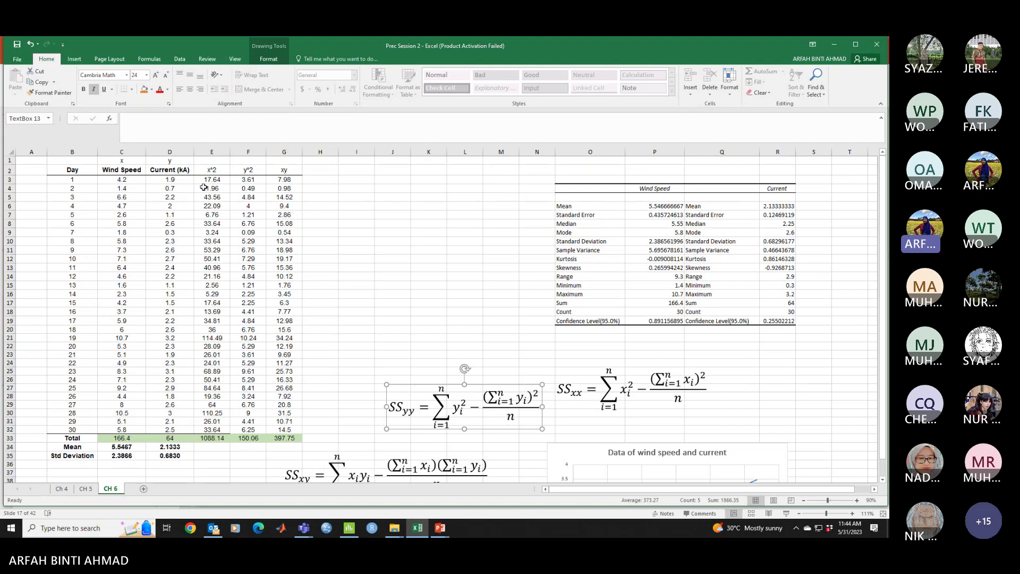
left_click_drag(216, 430, 295, 429)
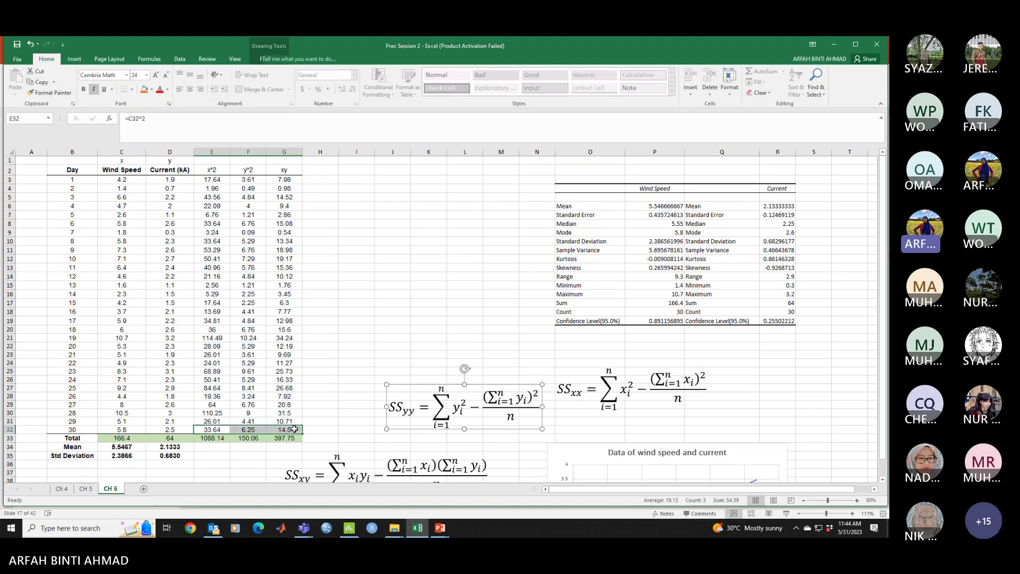
left_click(354, 378)
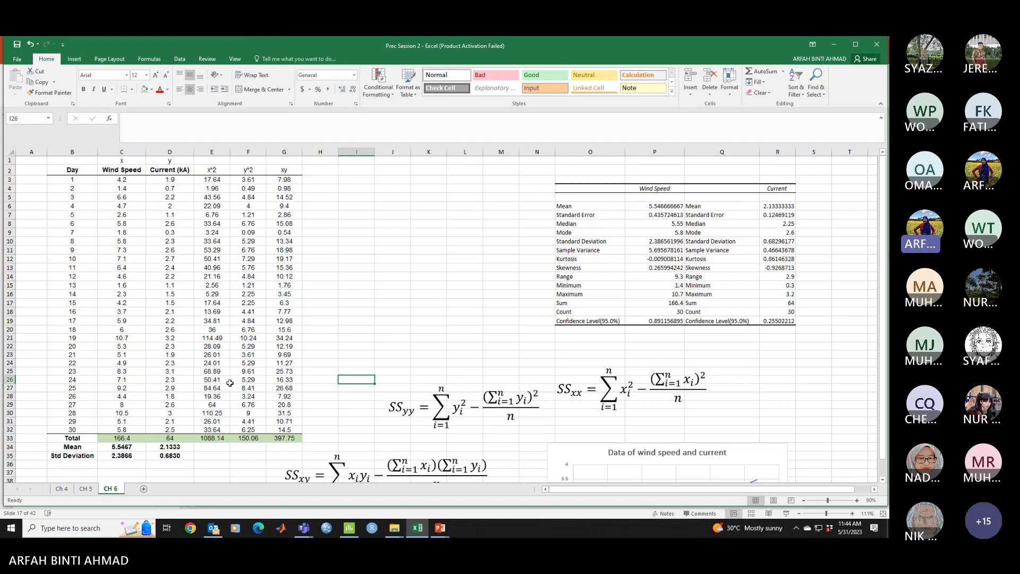
scroll(231, 375, "down", 1)
left_click(402, 379)
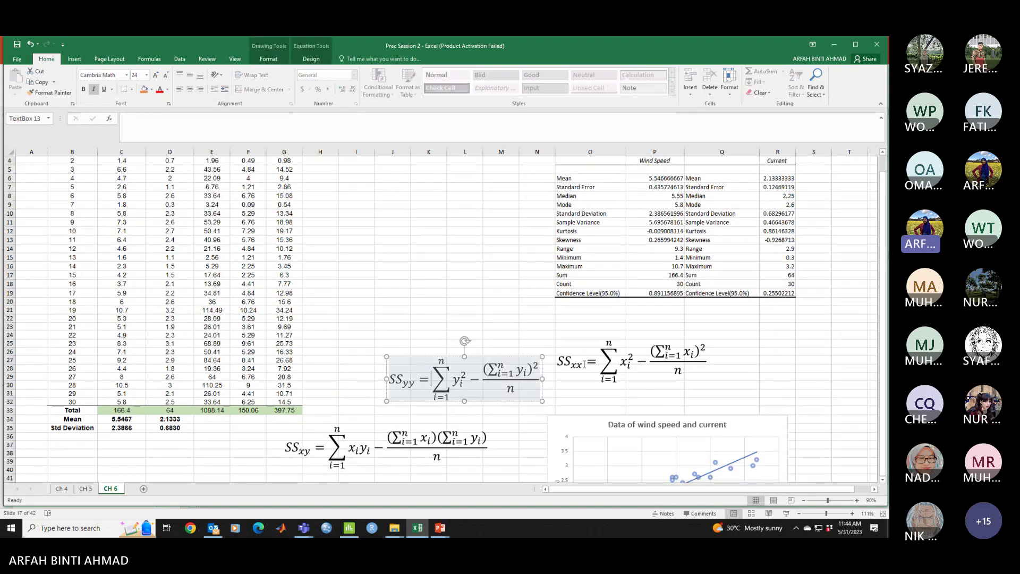
left_click(584, 365)
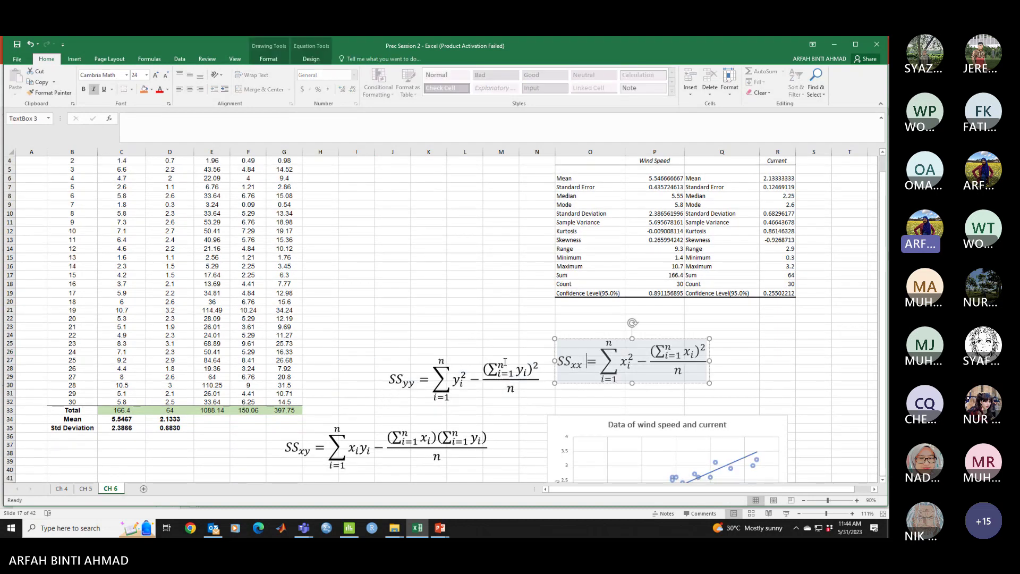
left_click(569, 338)
left_click(432, 360)
left_click(430, 357)
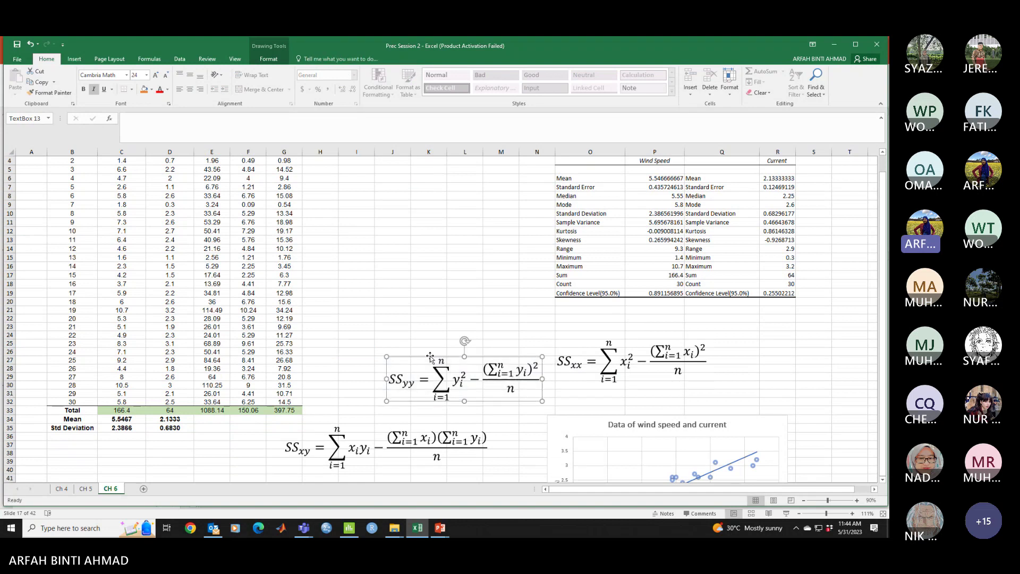
left_click(351, 447)
left_click(375, 425)
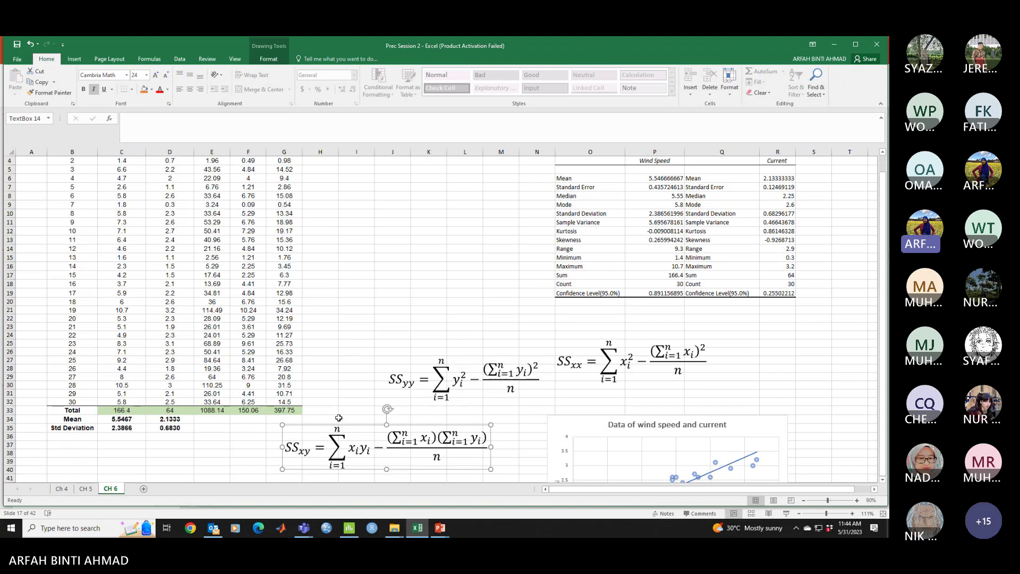
left_click(442, 386)
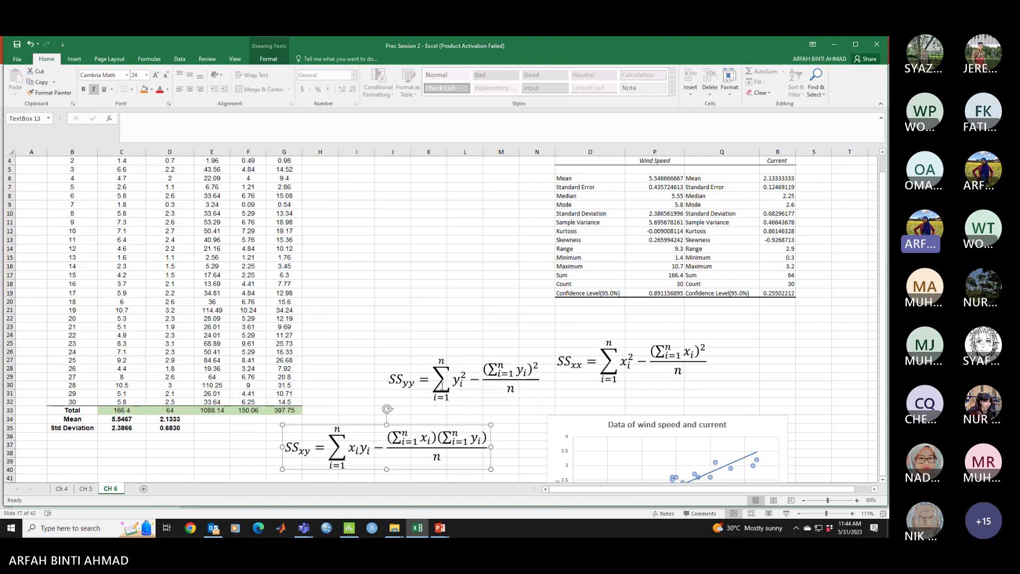
left_click(439, 358)
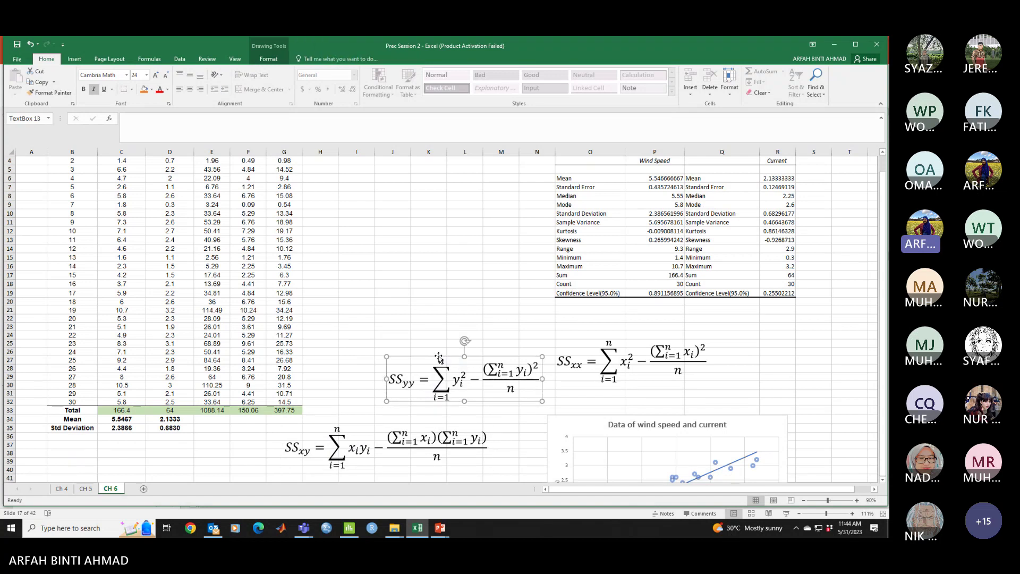
- Switch to the Chap 6 Simple Linear Regression PowerPoint to view the Correlation Coefficient formulas, and return to the Excel sheet
left_click(440, 528)
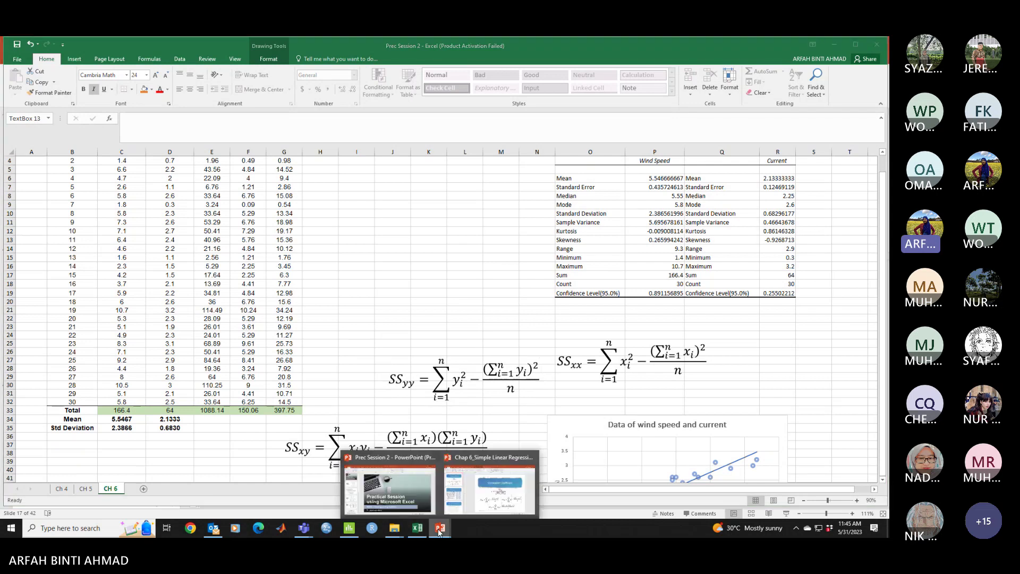
left_click(475, 496)
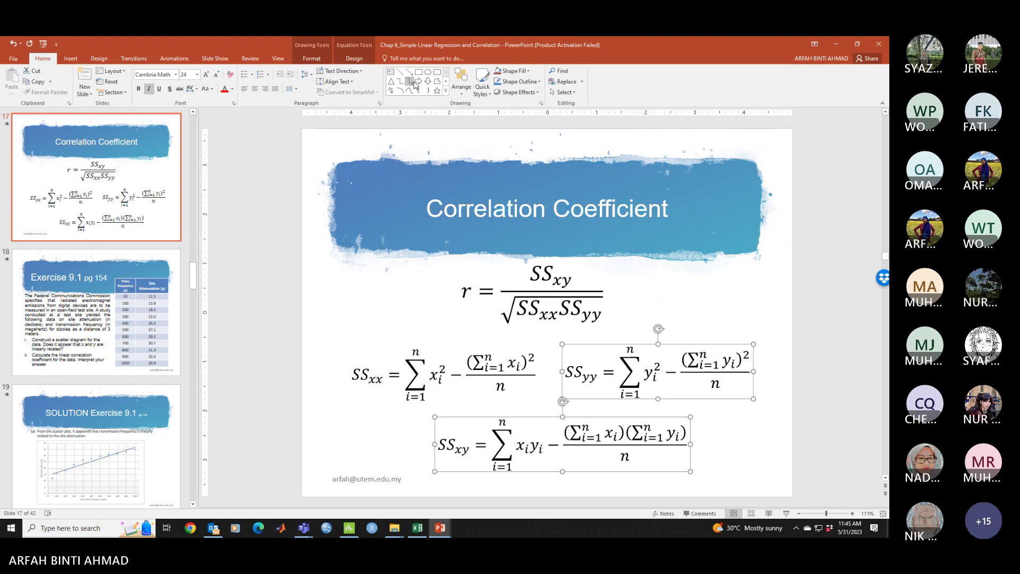
left_click(834, 46)
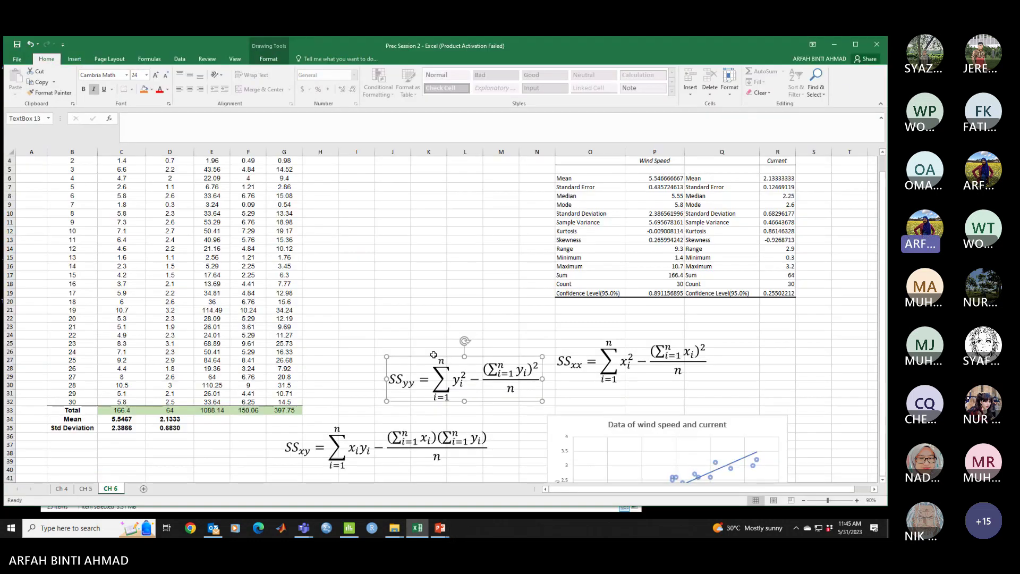
- Delete the SSxx, SSyy and SSxy equation text boxes from the CH 6 sheet
left_click(587, 339)
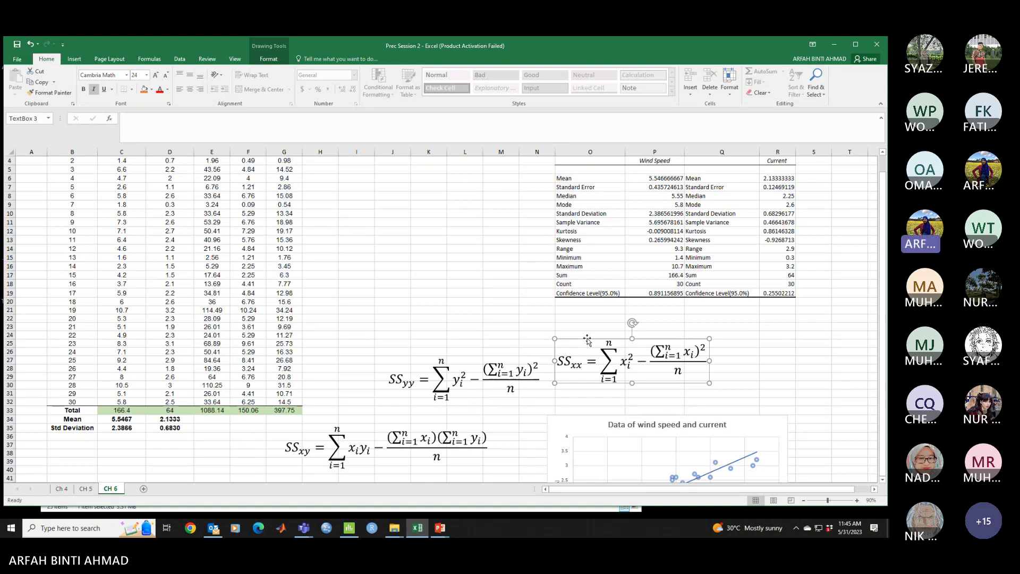
key("Delete")
left_click(470, 357)
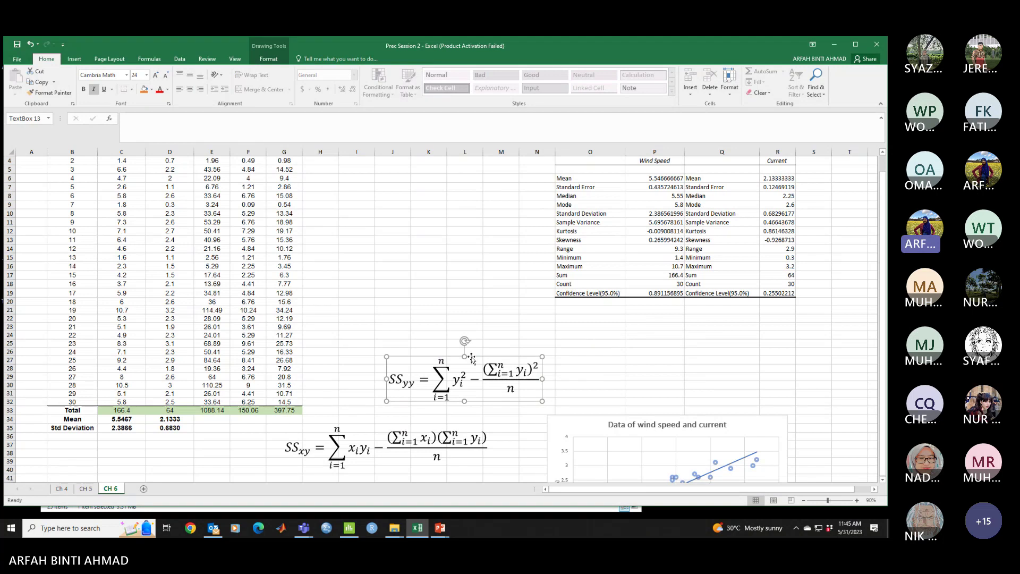
key("Delete")
left_click(429, 425)
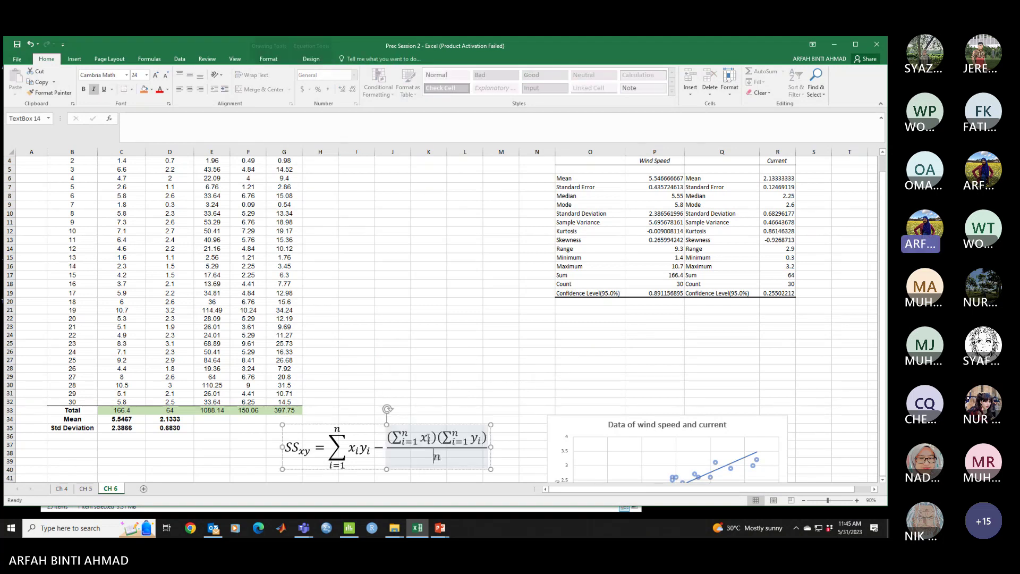
key("Delete")
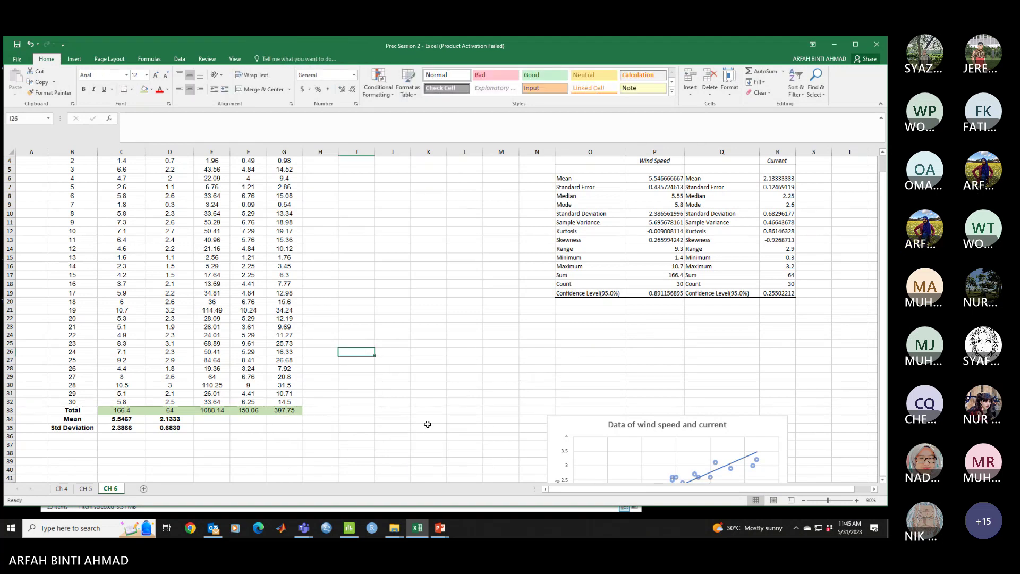
- Move the wind speed and current scatter chart up to sit directly beneath the descriptive statistics table
left_click(574, 428)
left_click_drag(574, 428, 579, 297)
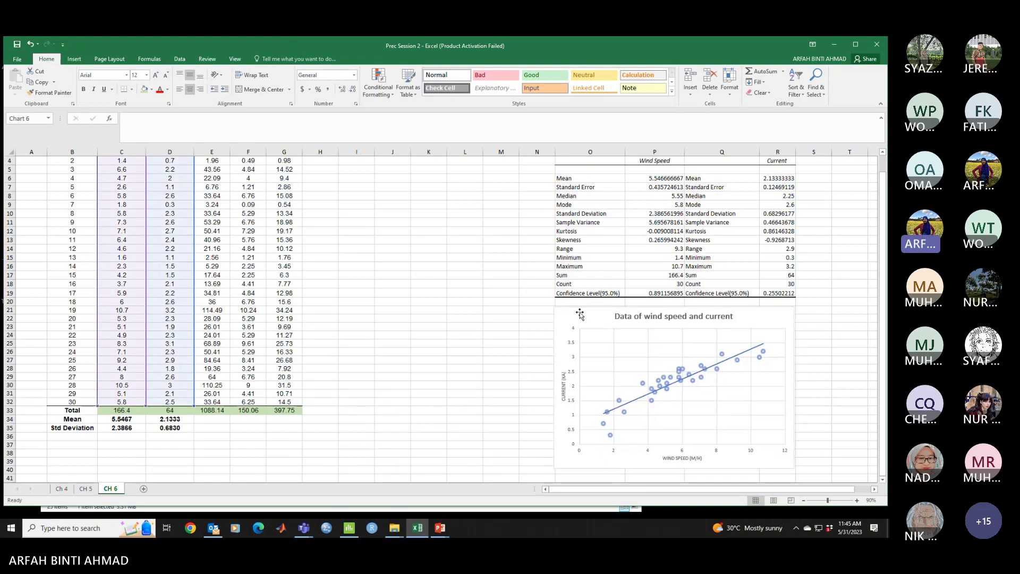
- Switch to the Prec Session 2 PowerPoint and show the Chapter 6 Correlation and Regression question slide full screen
left_click(440, 528)
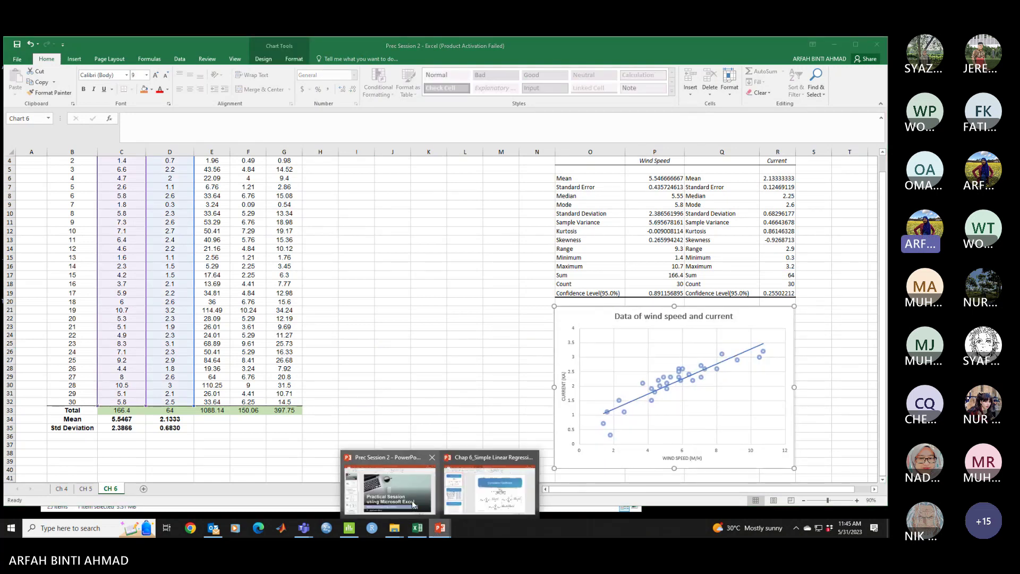
left_click(412, 500)
scroll(27, 434, "down", 4)
scroll(27, 434, "down", 5)
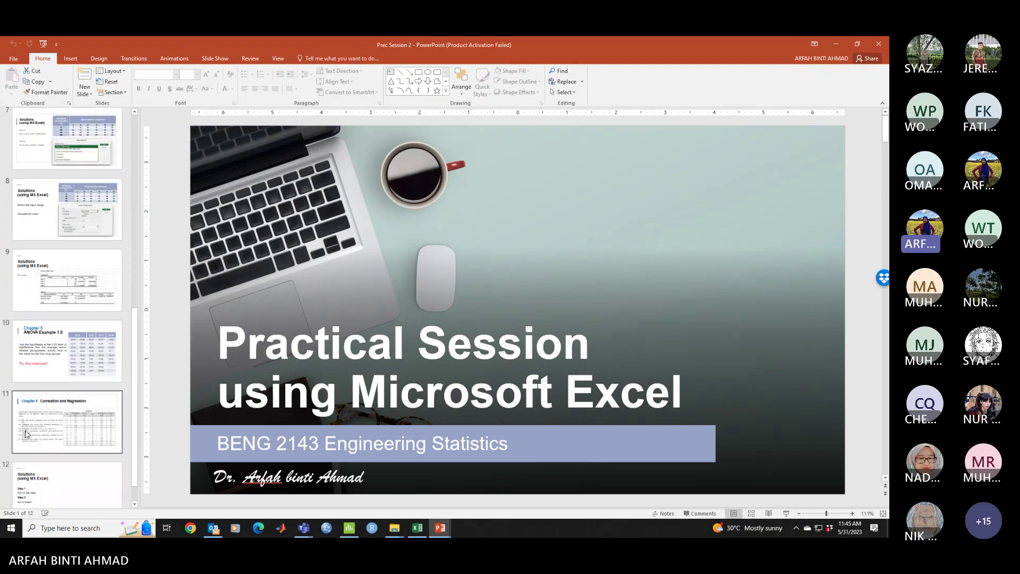
left_click(67, 393)
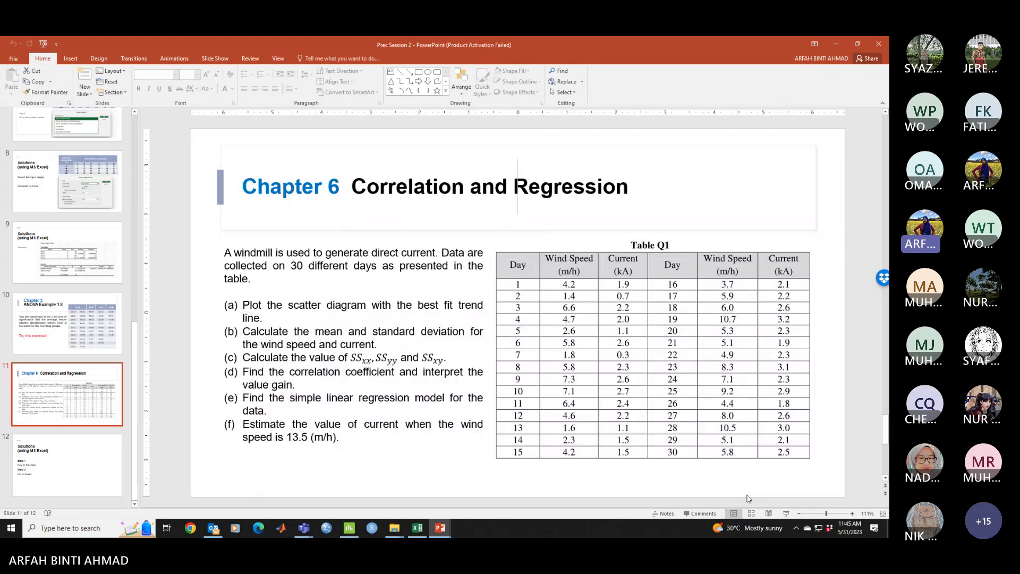
left_click(787, 513)
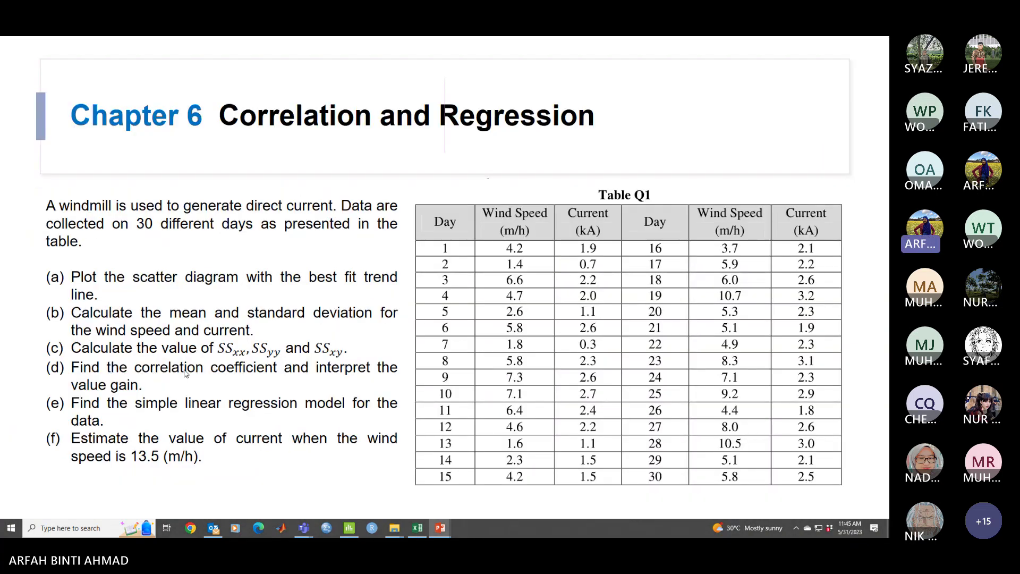
- Handwrite r under question (d) and y=a+bx under question (e) with the pen, and end the slide show discarding the ink
right_click(275, 500)
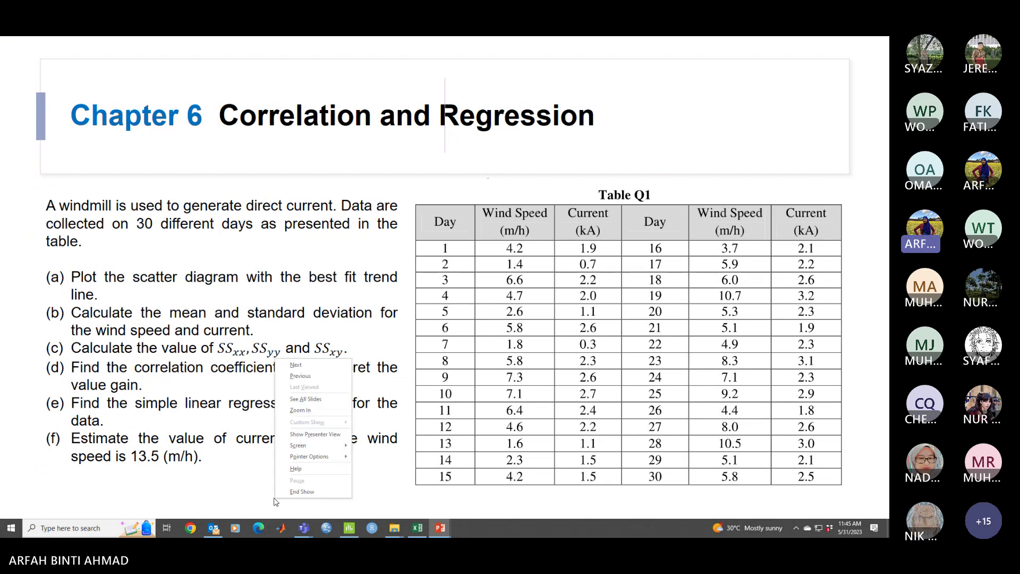
mouse_move(316, 457)
left_click(372, 452)
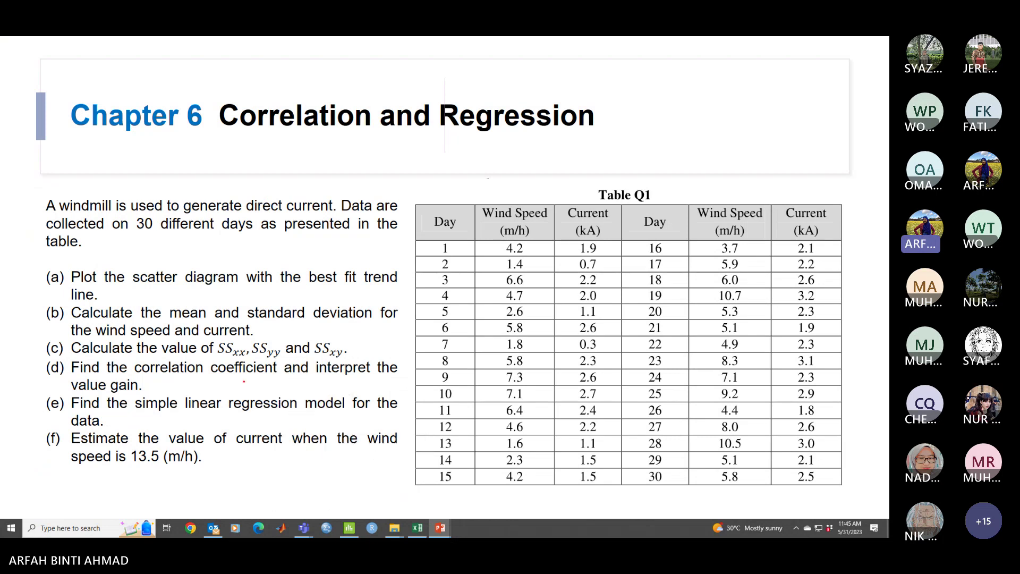
left_click_drag(169, 394, 181, 379)
mouse_move(181, 415)
left_mouse_down()
mouse_move(186, 427)
mouse_move(235, 417)
mouse_move(257, 427)
mouse_move(248, 428)
left_mouse_up()
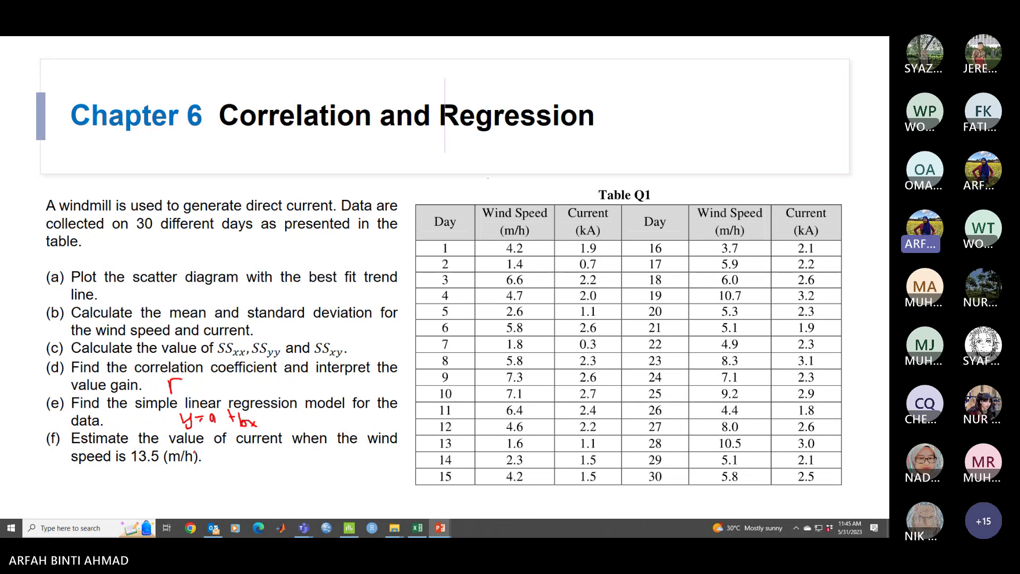
key("Escape")
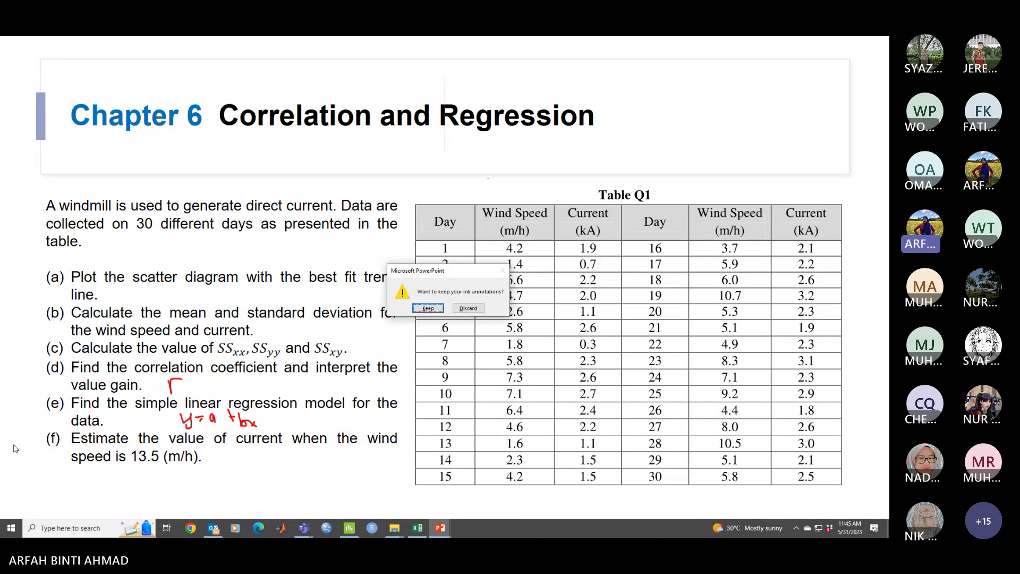
left_click(468, 308)
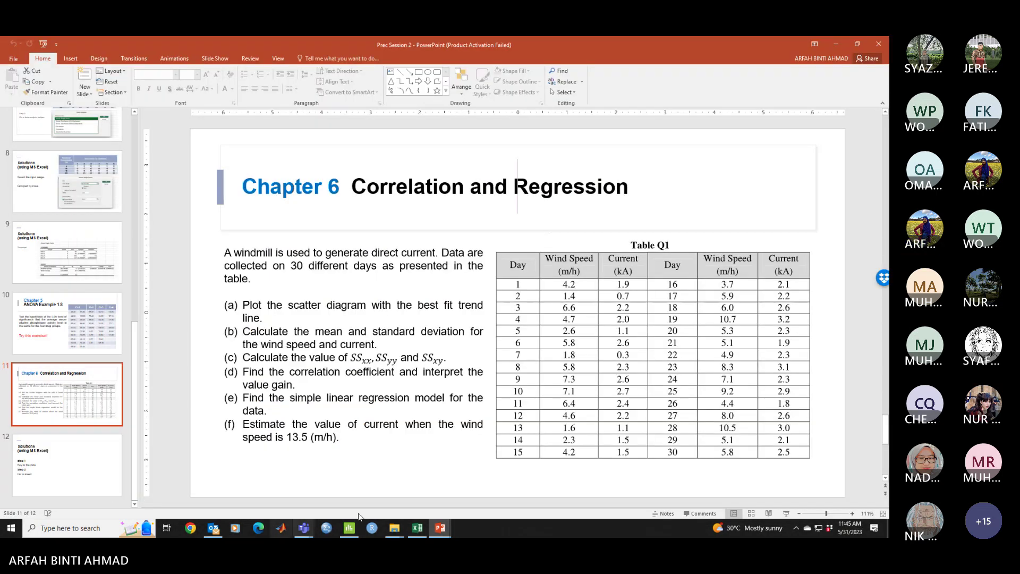
- Return to the CH 6 sheet in Excel and calculate the correlation coefficient in I3 with =CORREL(C3:C32,D3:D32)
left_click(417, 528)
left_click(210, 438)
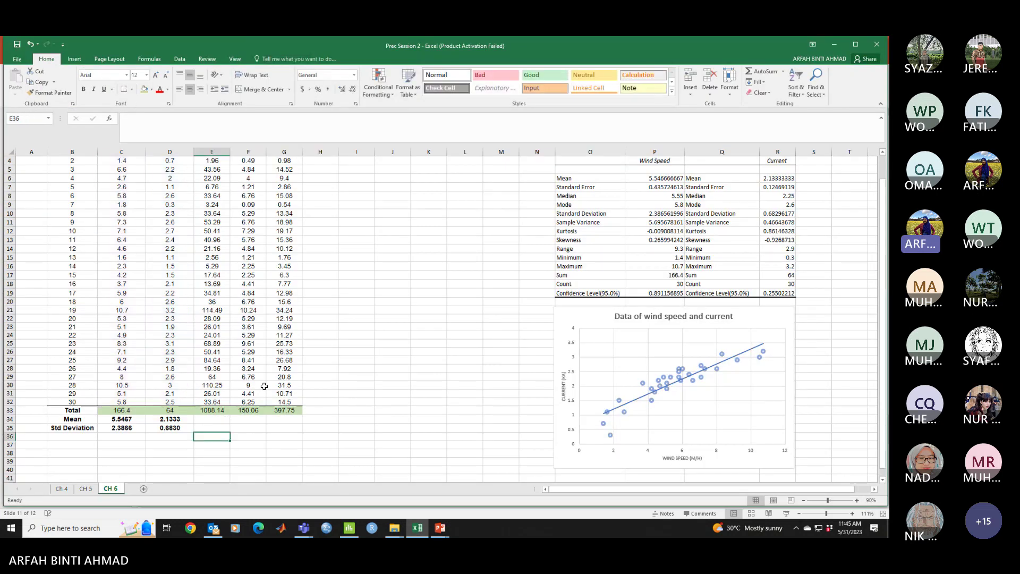
scroll(263, 387, "up", 1)
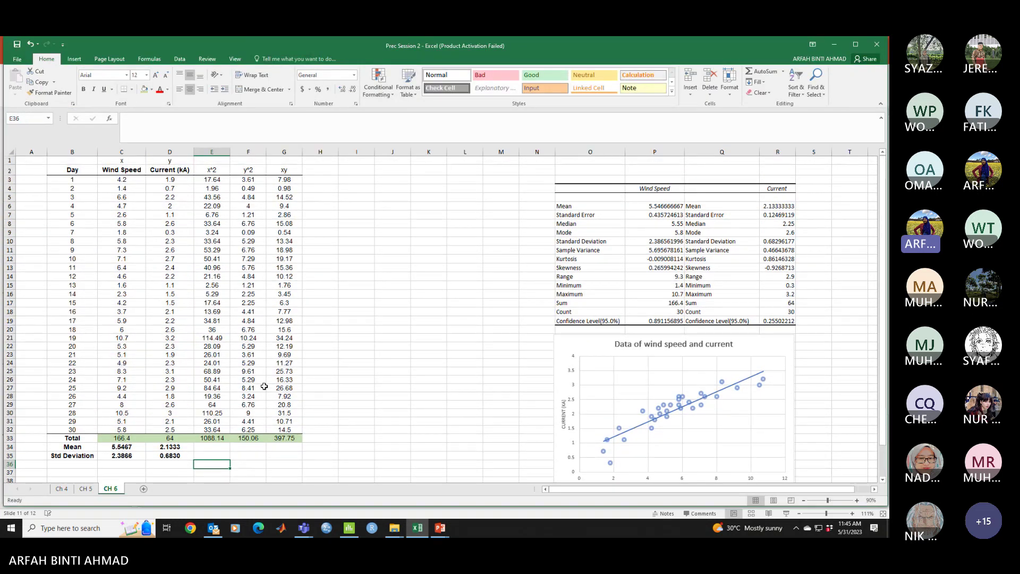
left_click(351, 179)
type("=")
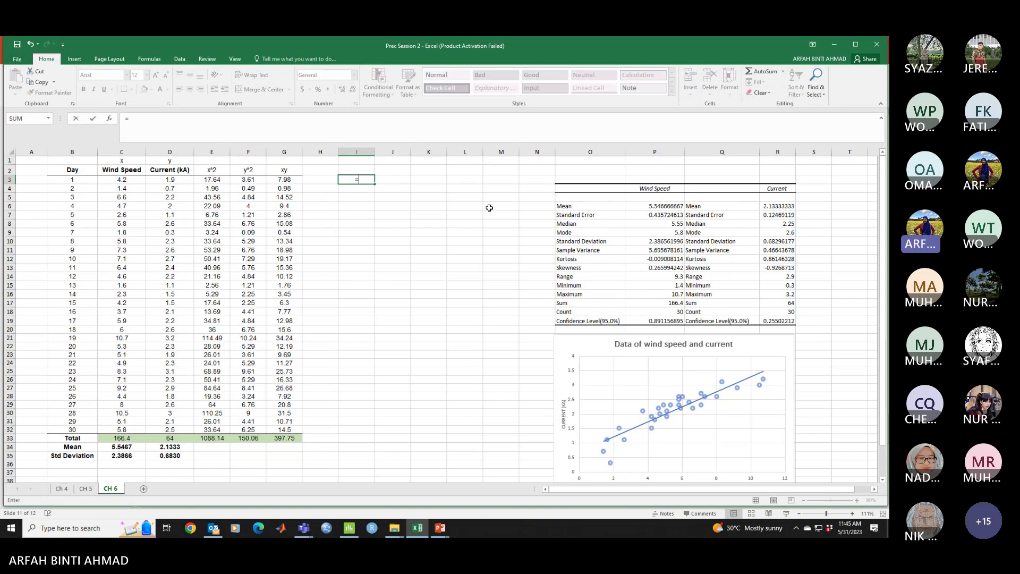
type("cor")
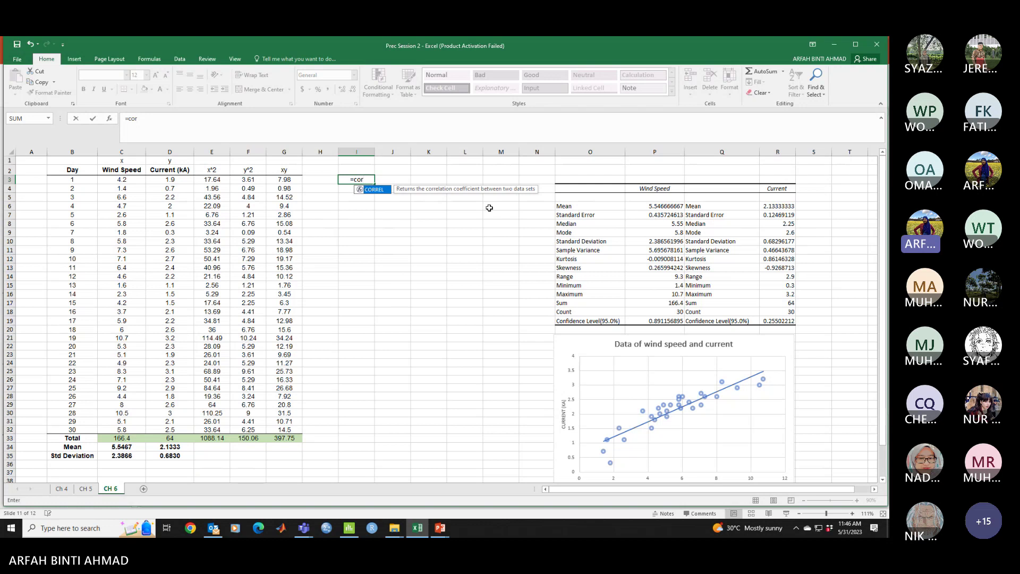
double_click(374, 190)
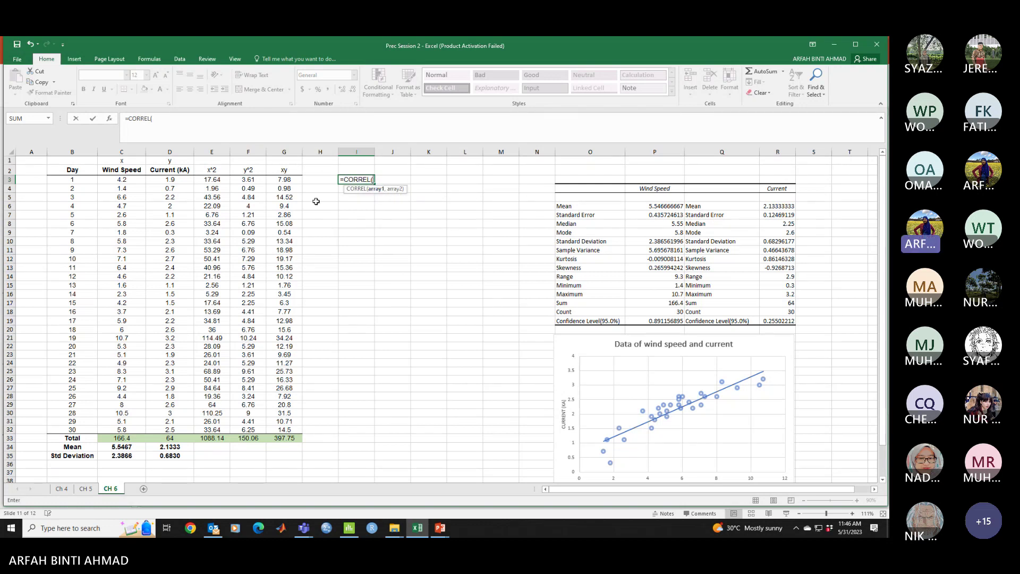
left_click_drag(133, 181, 117, 430)
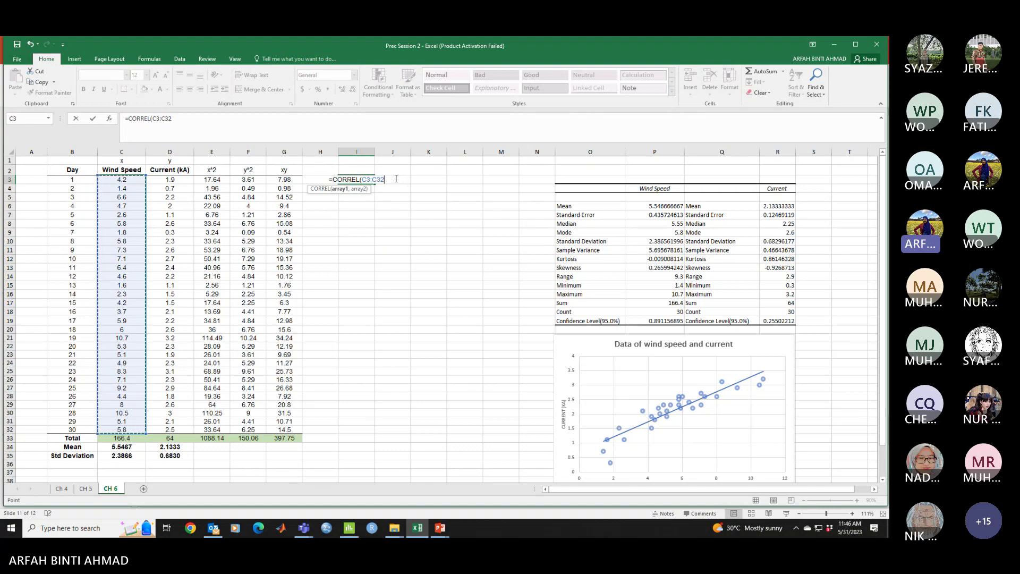
type(",")
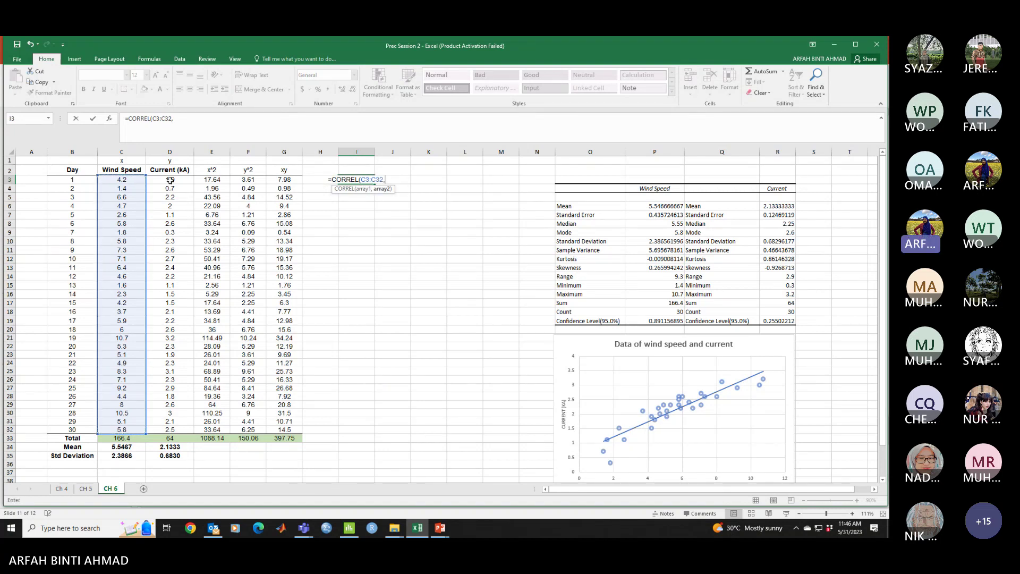
left_click_drag(169, 179, 160, 430)
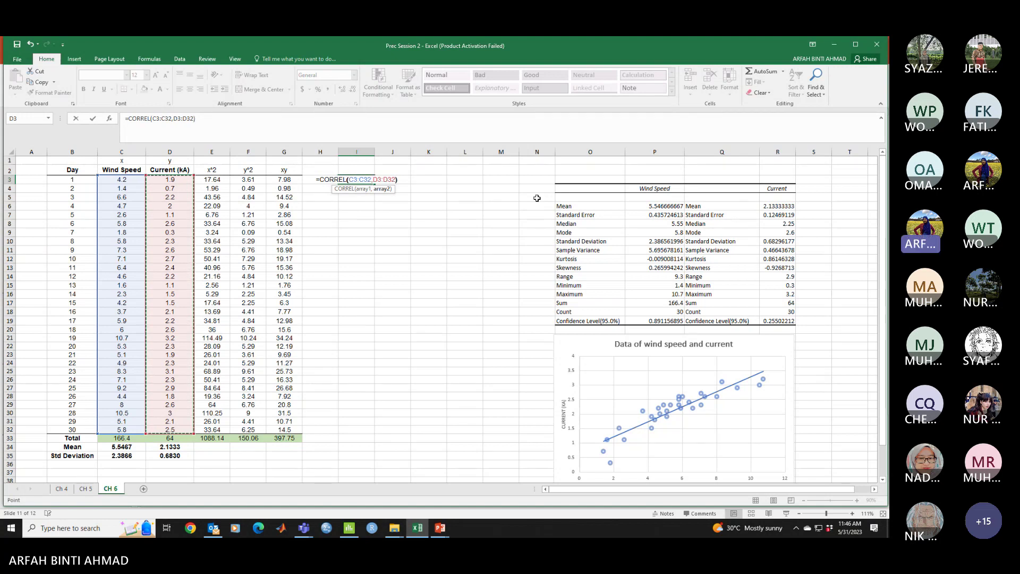
type(")")
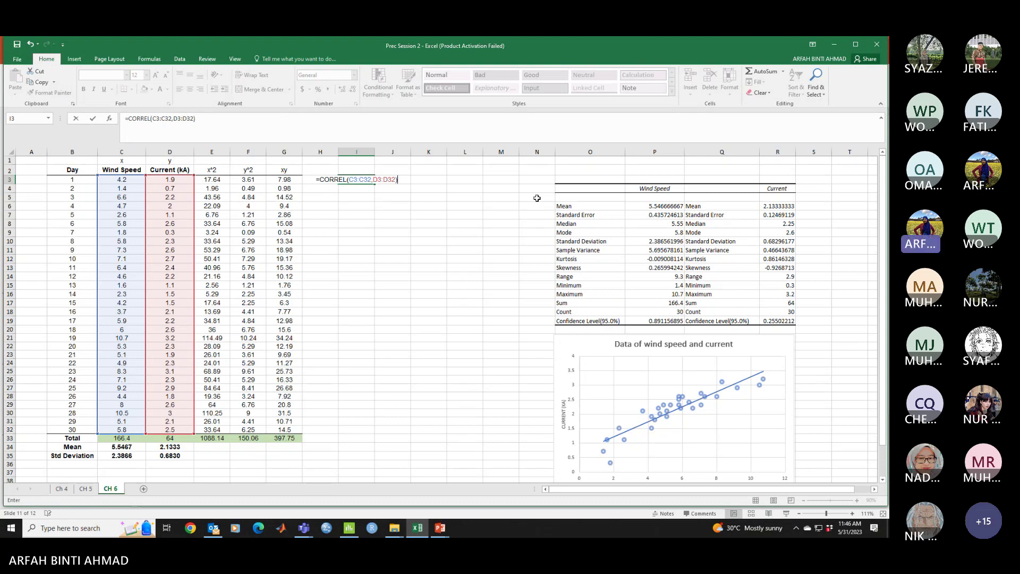
key("Return")
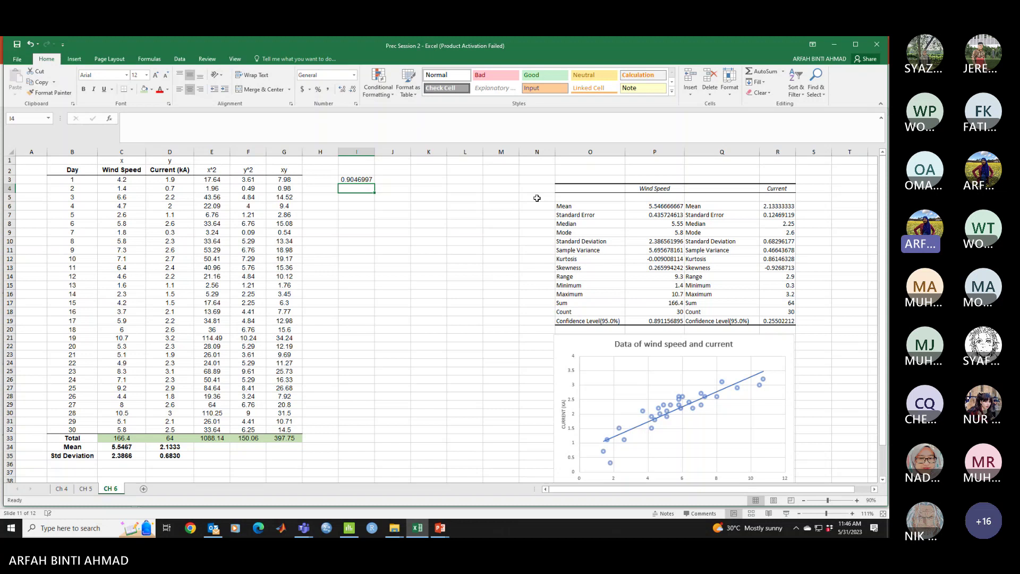
- Label the correlation coefficient by entering "r =" in cell H3
left_click(329, 181)
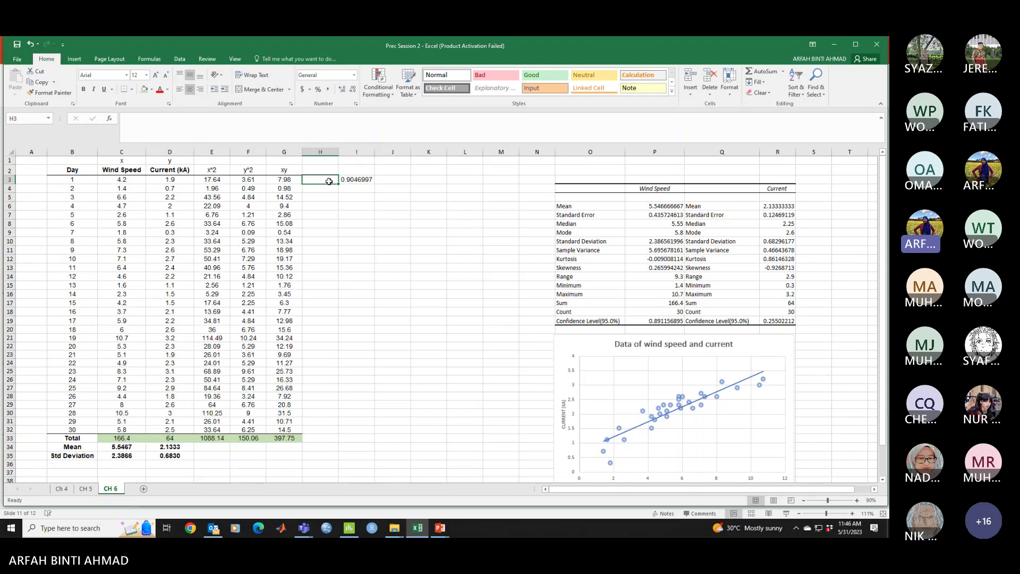
type("r")
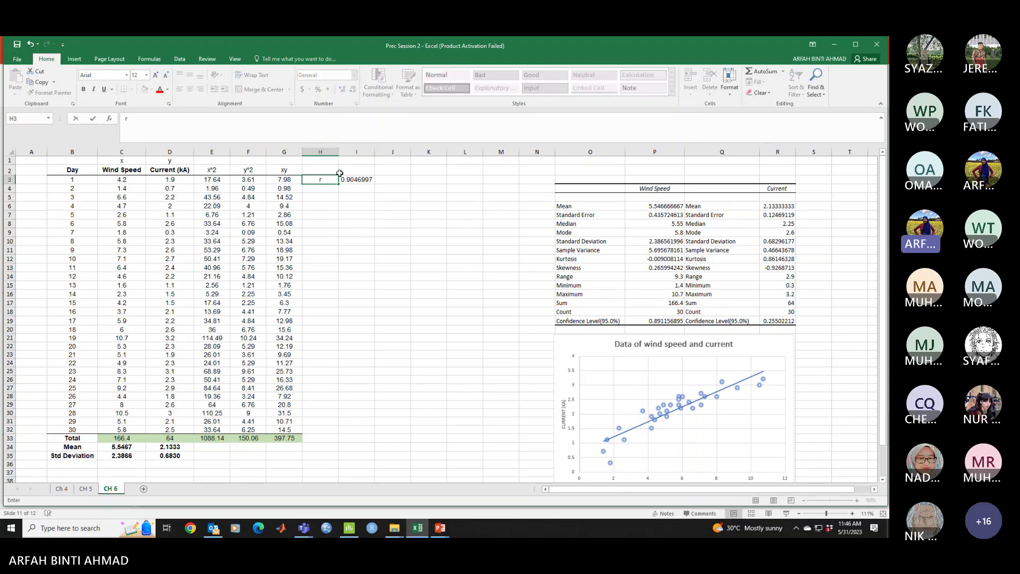
type(" =")
left_click(353, 208)
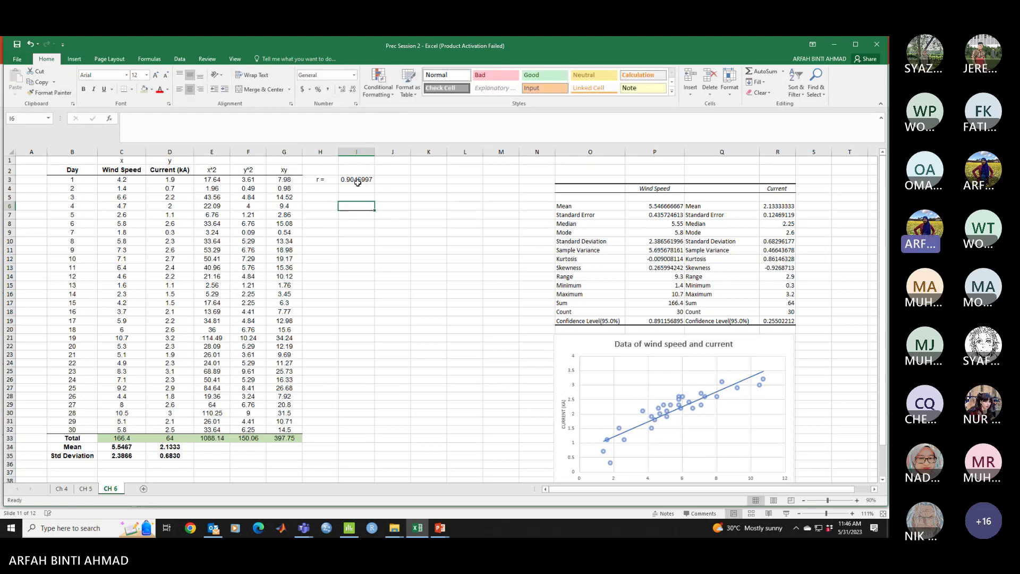
- Enter the interpretation "There exist a strong positive linear correlation coefficient between wind speed and current." in cell I4
left_click(354, 188)
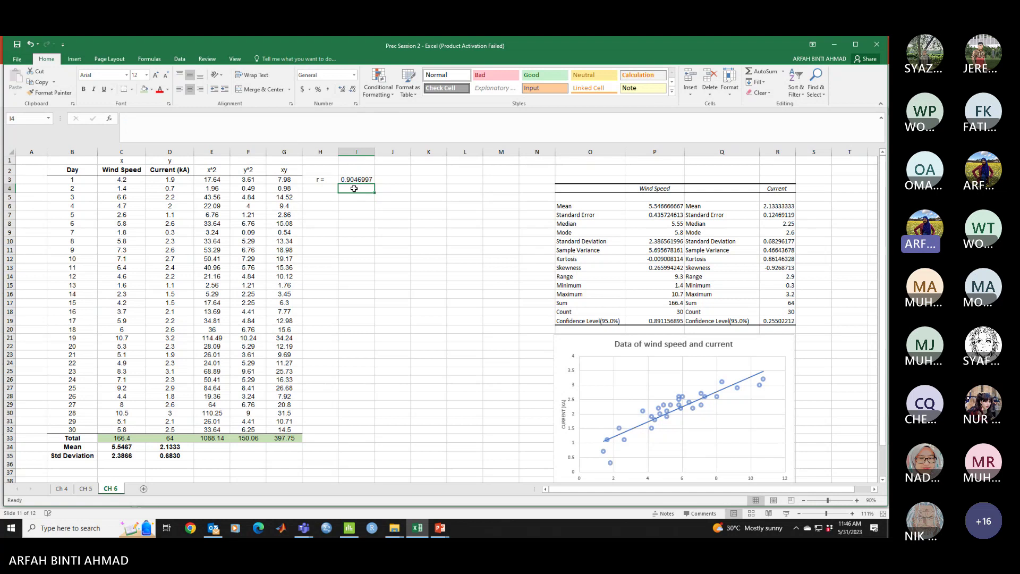
type("There e")
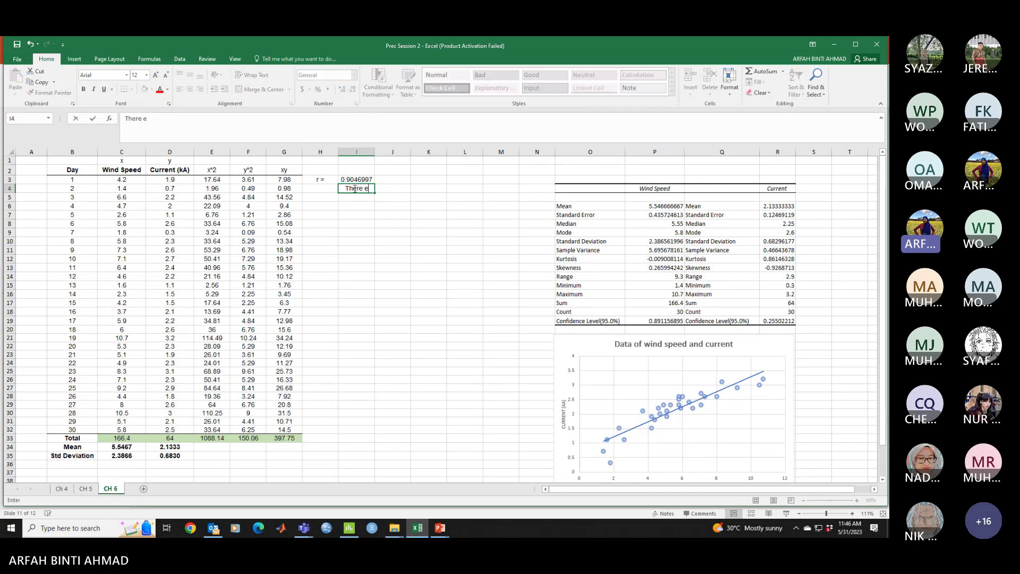
type("xist a strong positive ")
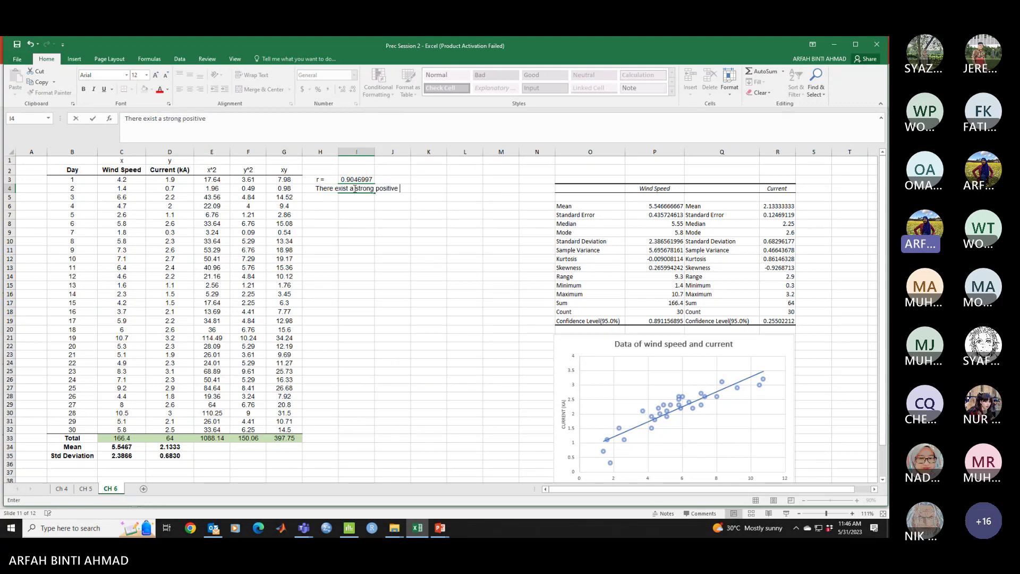
type("linear correlat")
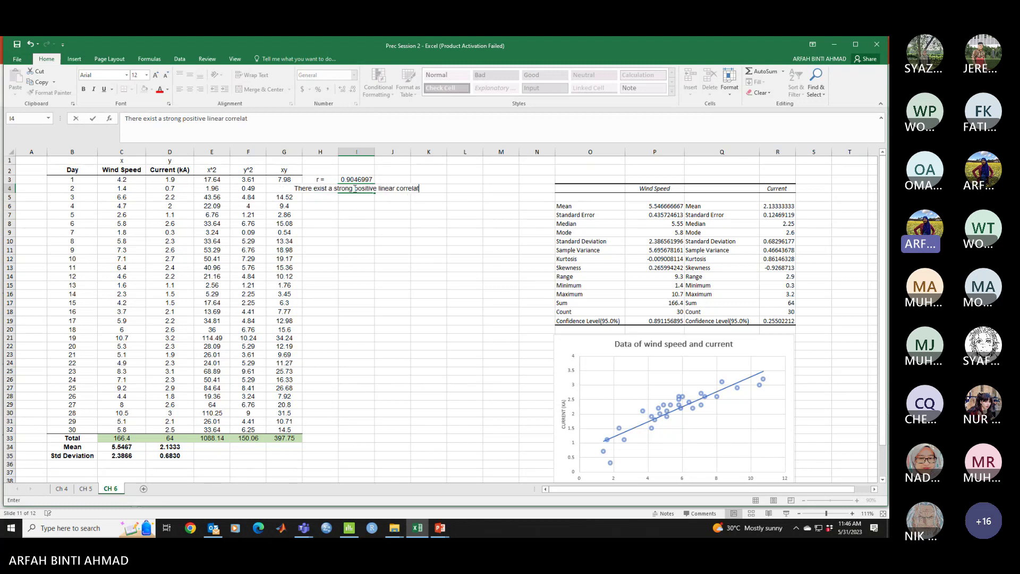
type("ion coeff")
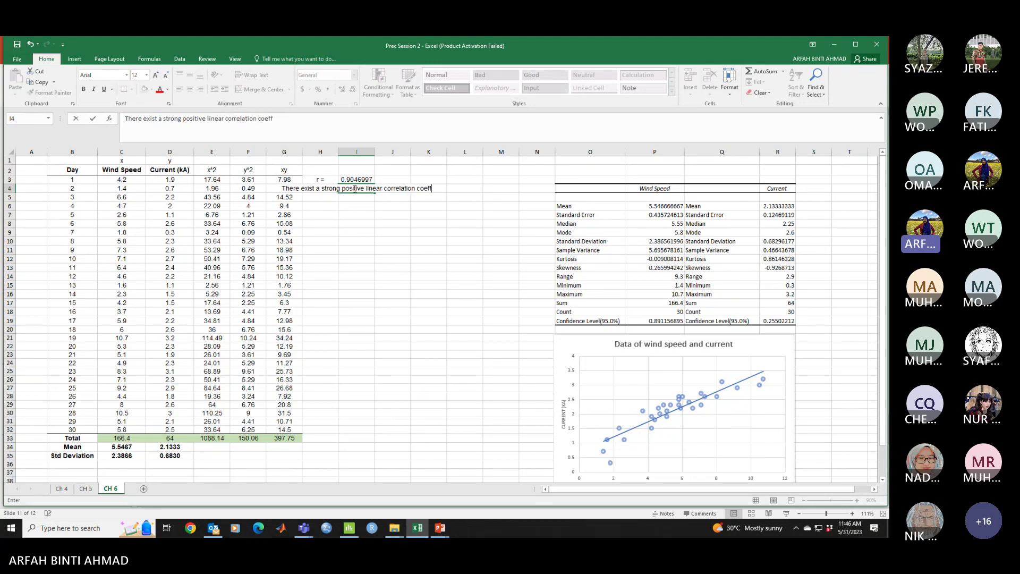
type("icient bet")
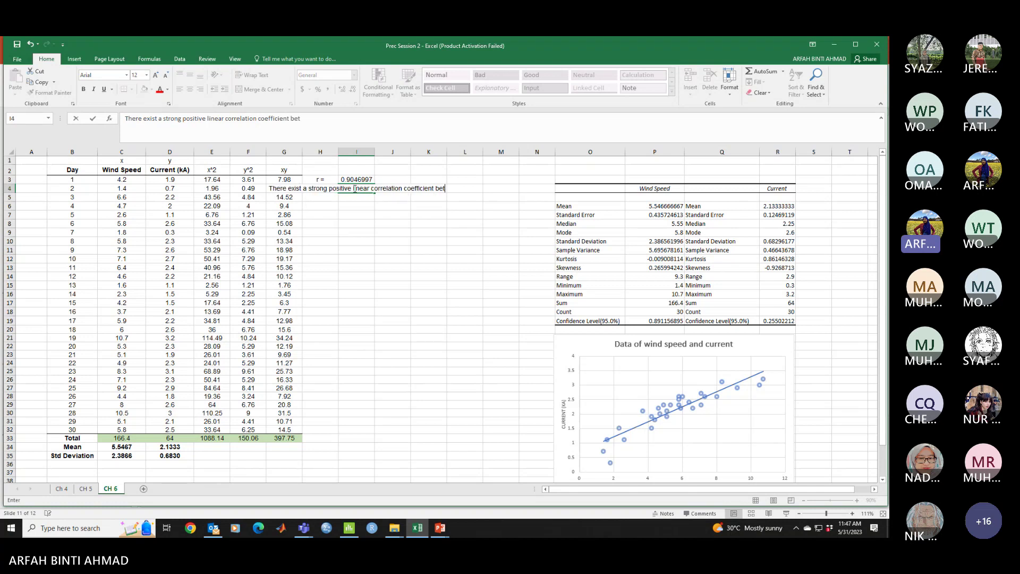
type("ween s")
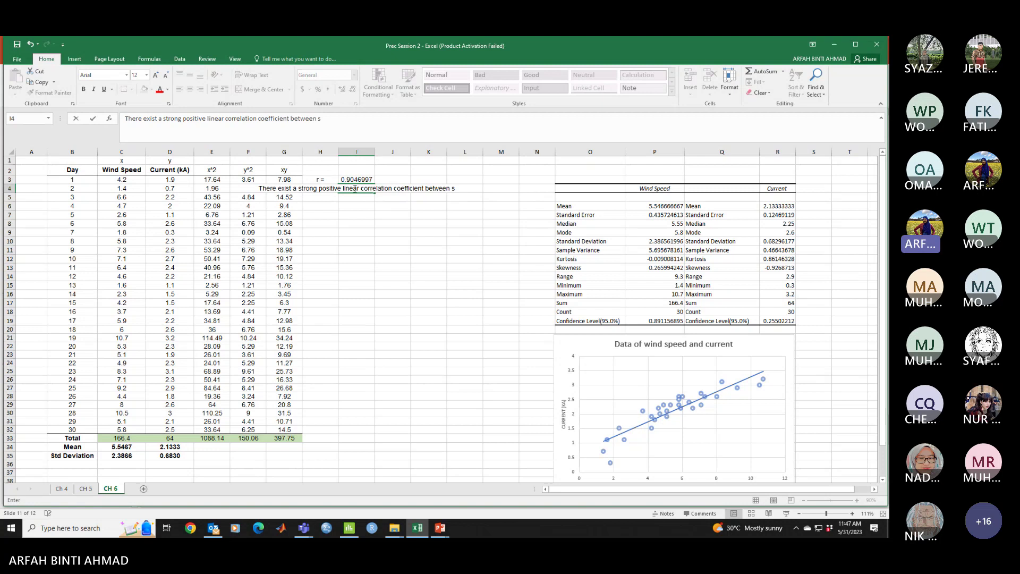
key("BackSpace")
type("wins")
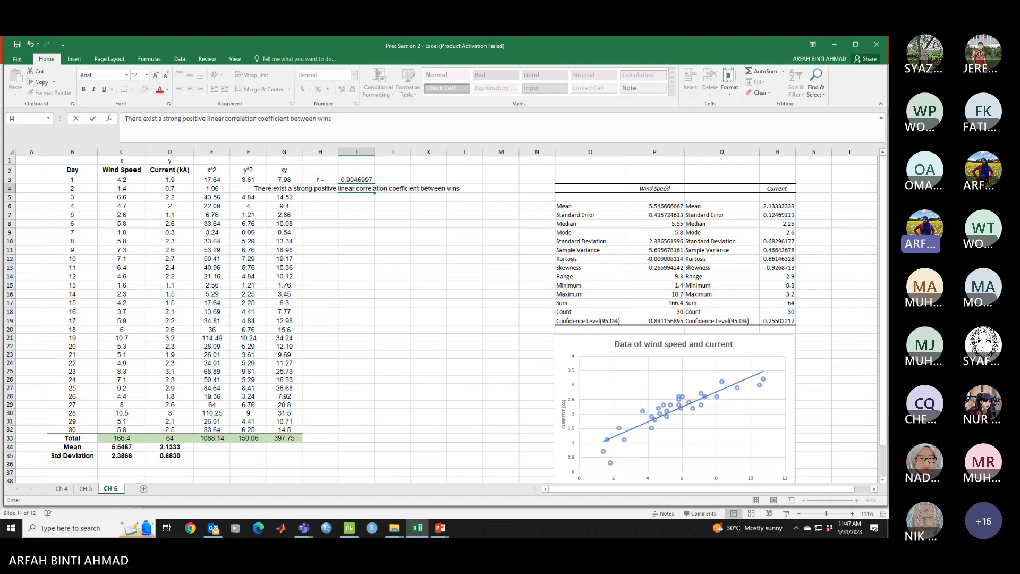
key("BackSpace")
type("d spee")
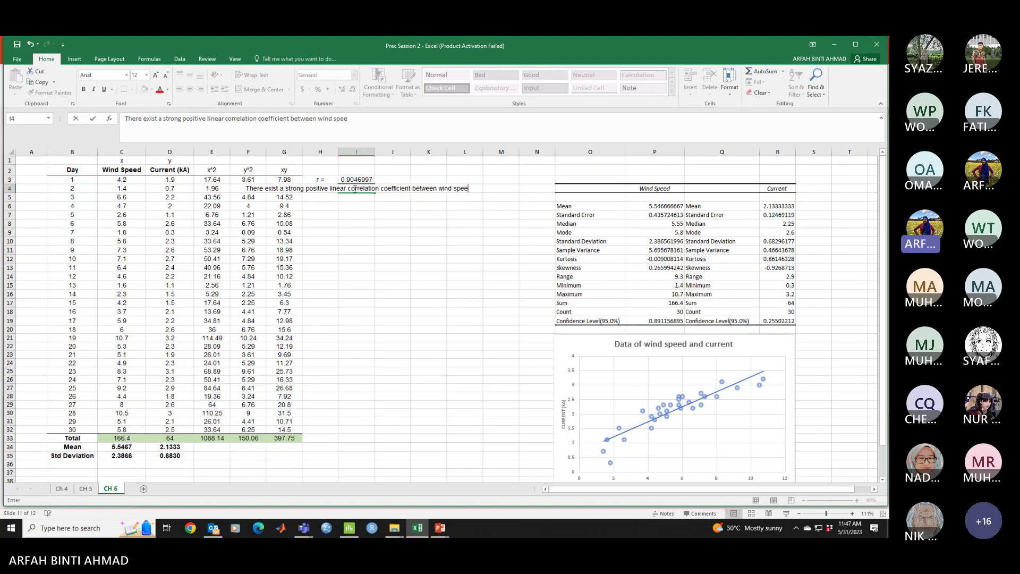
type("d and c")
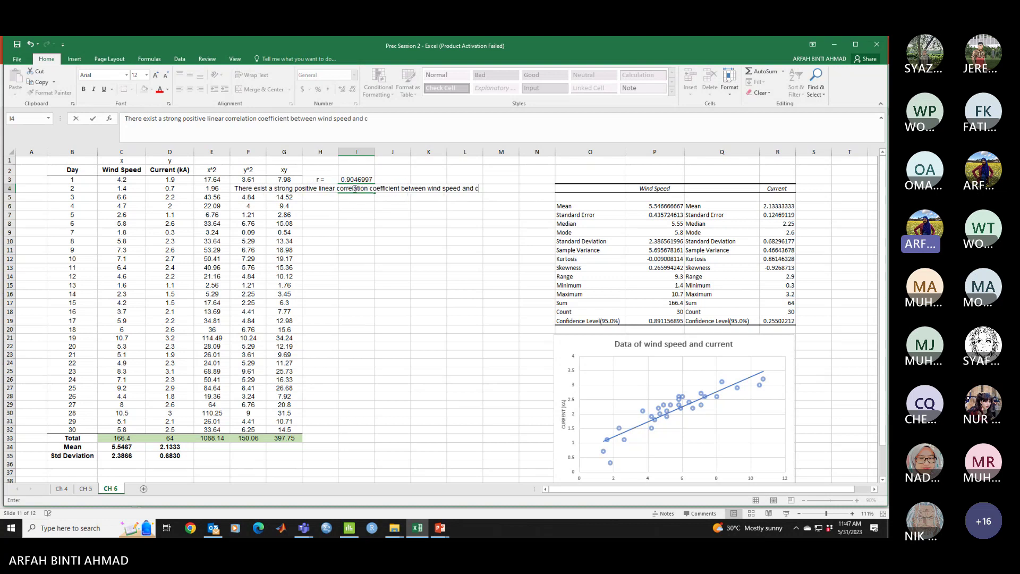
type("urrent")
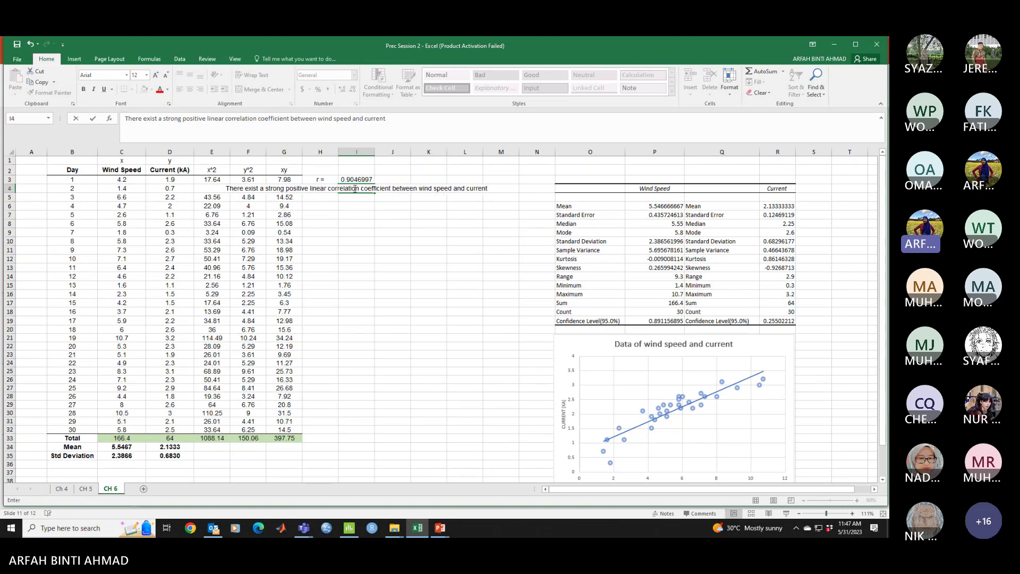
type(".")
left_click(439, 283)
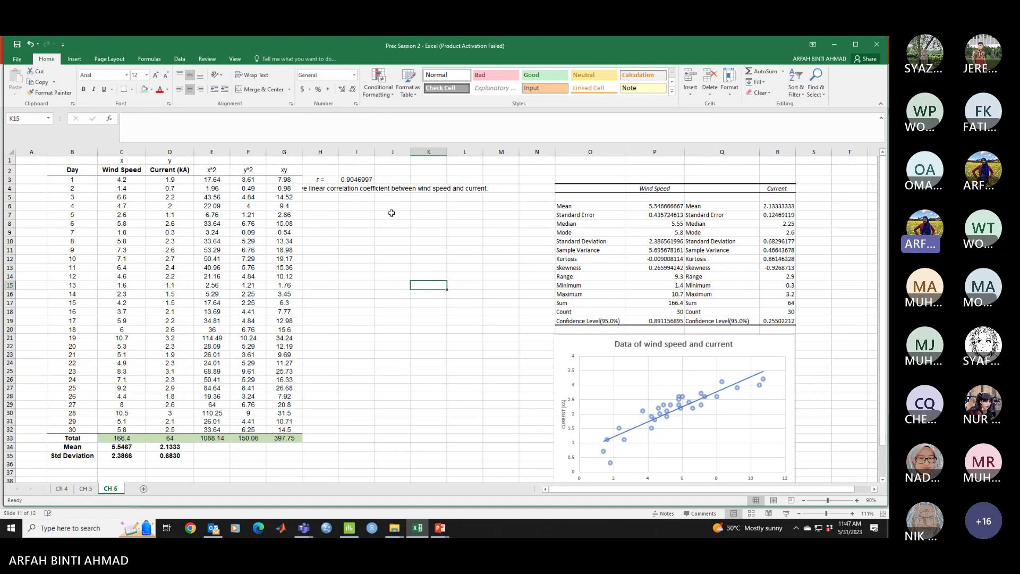
left_click(370, 189)
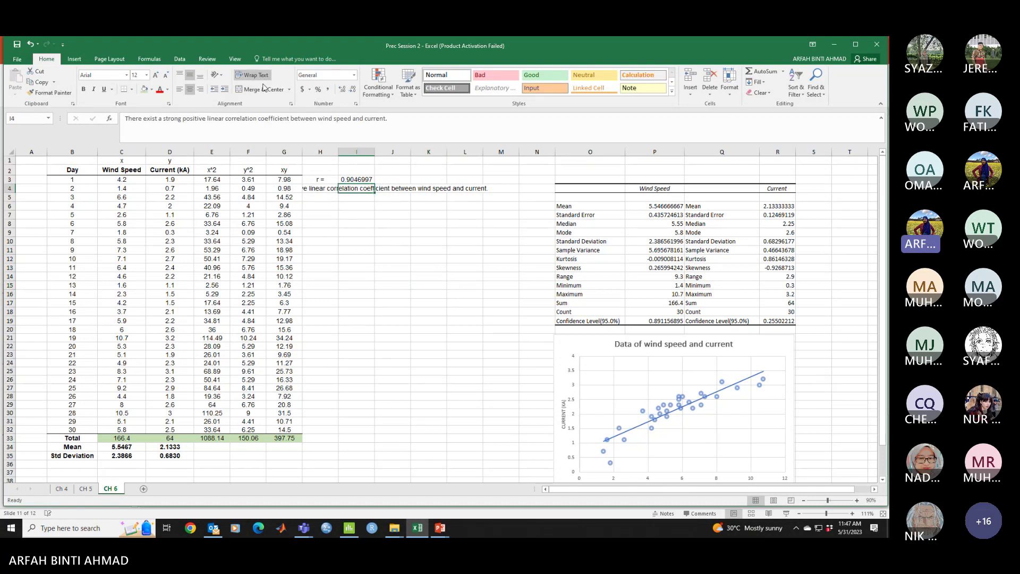
- Merge cells I4:M5 around the correlation interpretation, wrap its text and align it left
left_click(353, 230)
left_click(359, 187)
left_click(362, 206)
left_click(361, 187)
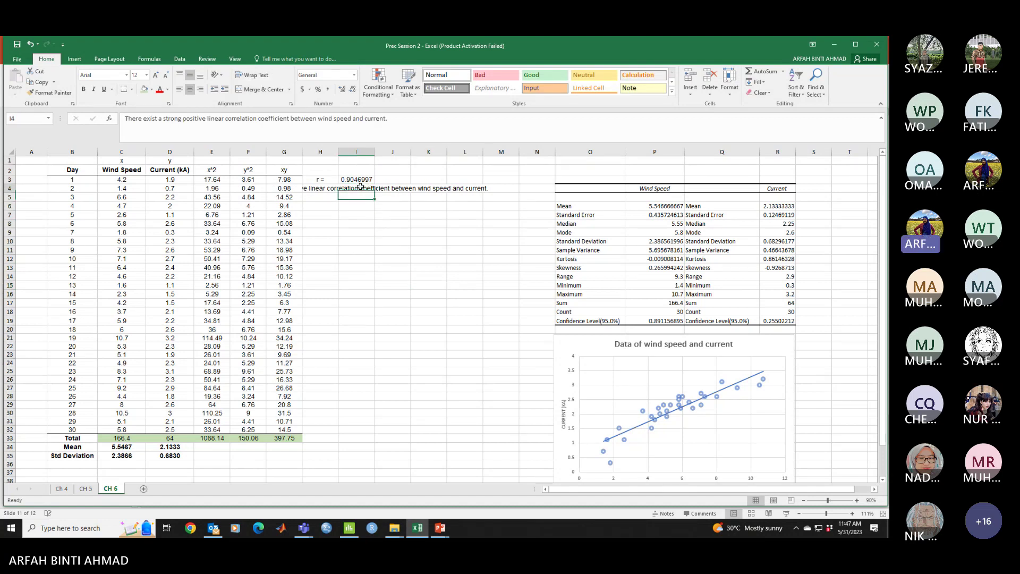
left_click_drag(360, 187, 510, 199)
left_click(256, 75)
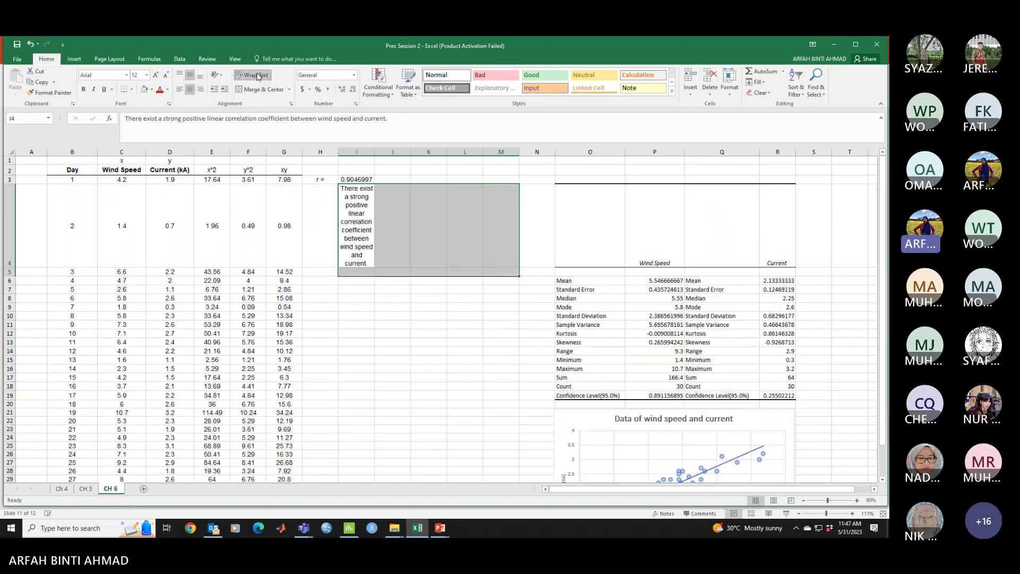
left_click(31, 45)
left_click(262, 89)
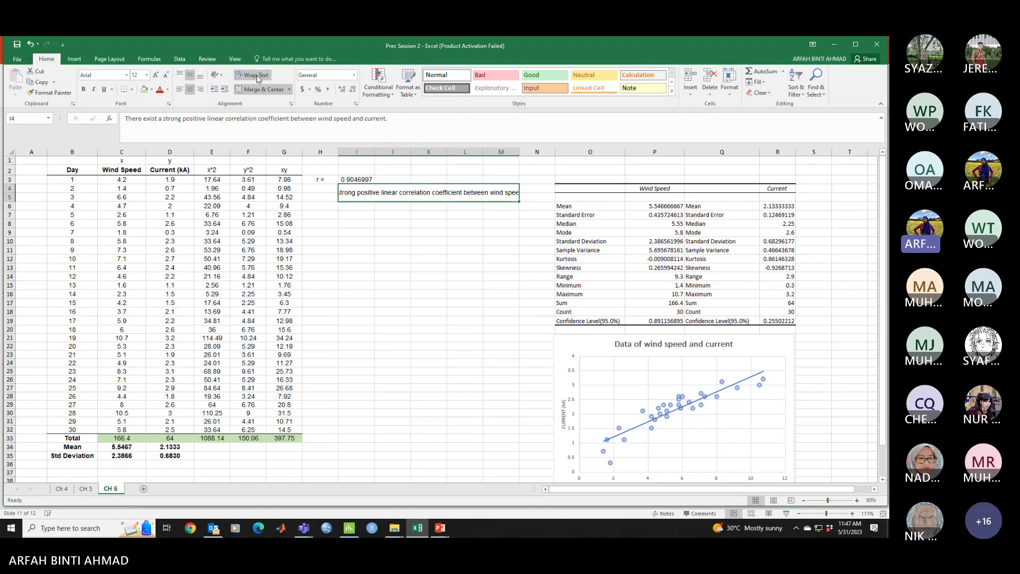
left_click(257, 77)
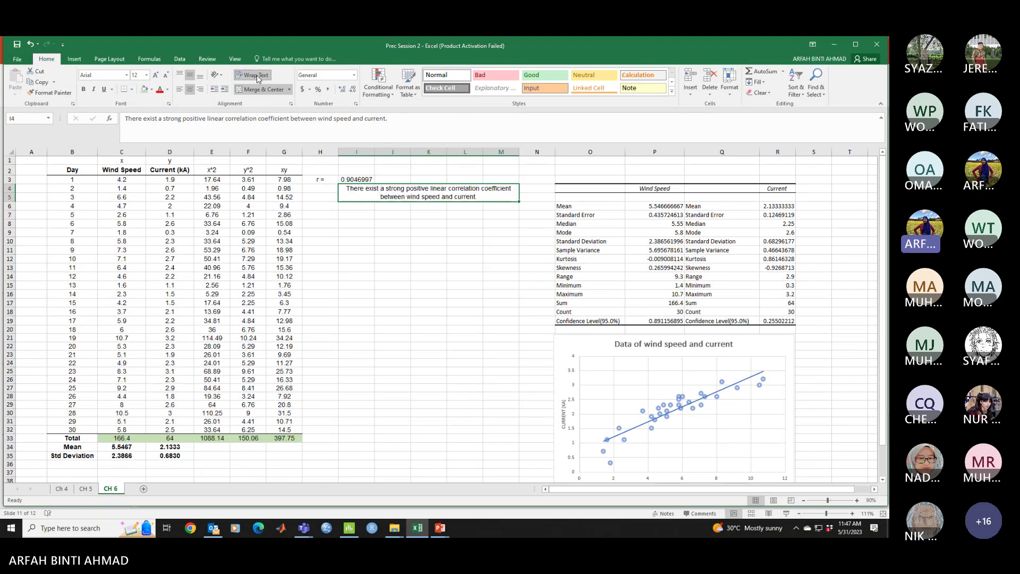
left_click(180, 89)
left_click(442, 231)
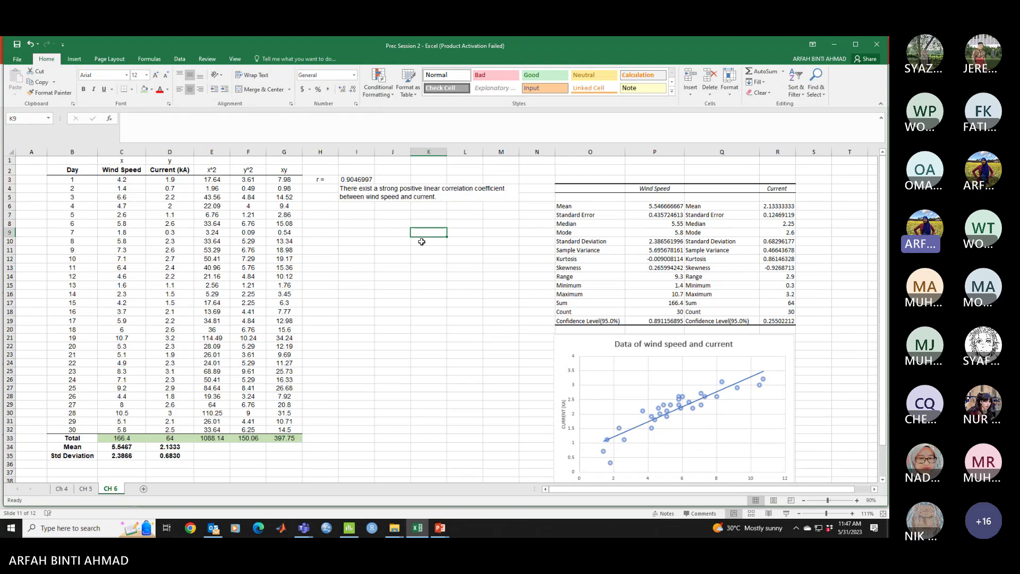
left_click(353, 218)
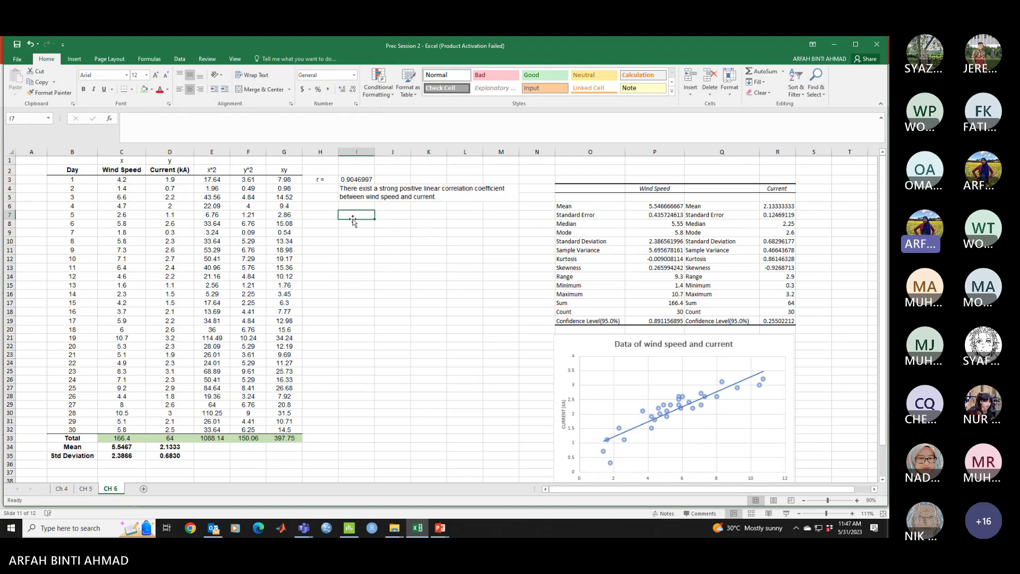
type("=cor")
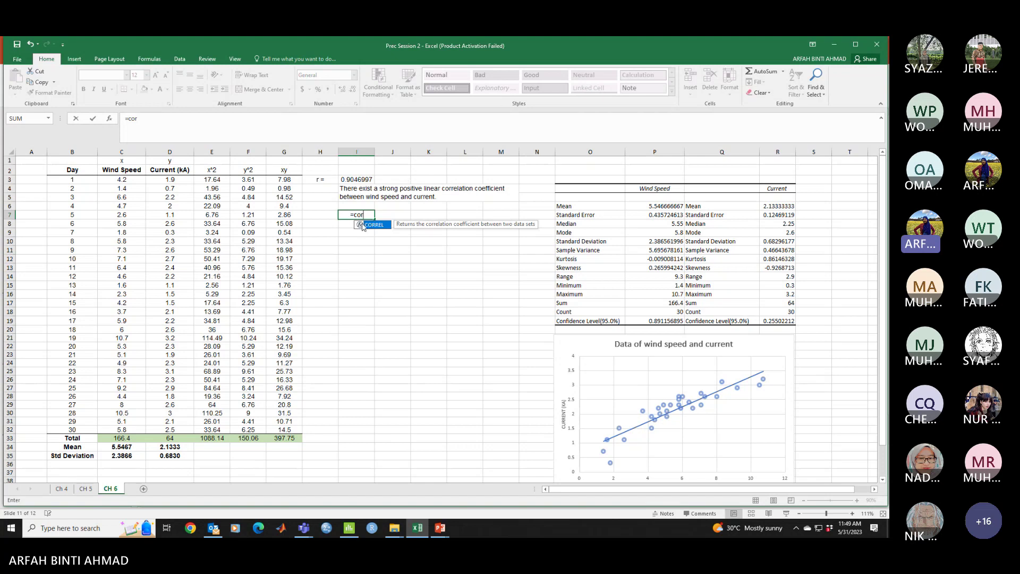
left_click_drag(366, 215, 357, 215)
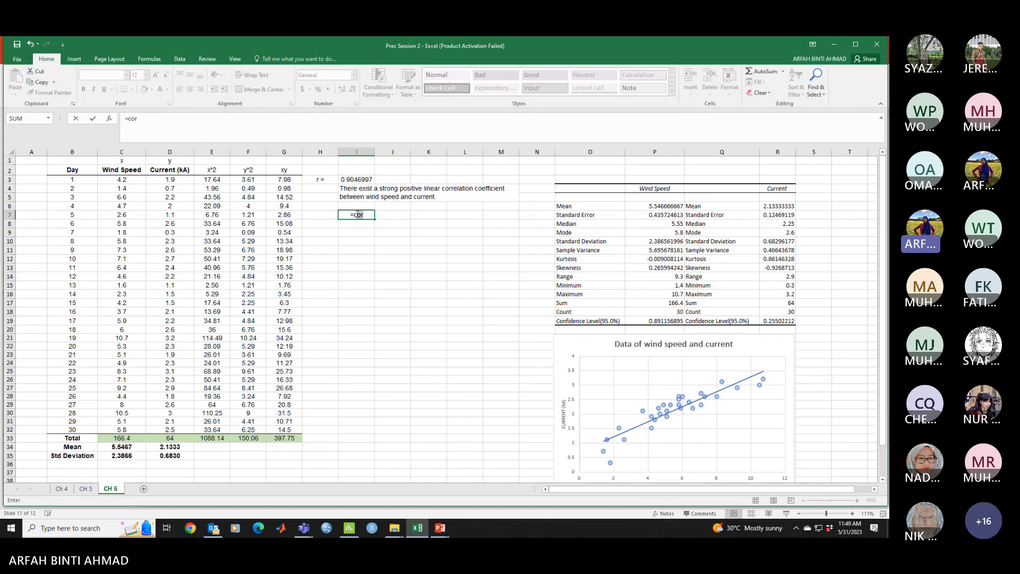
key("ctrl+Return")
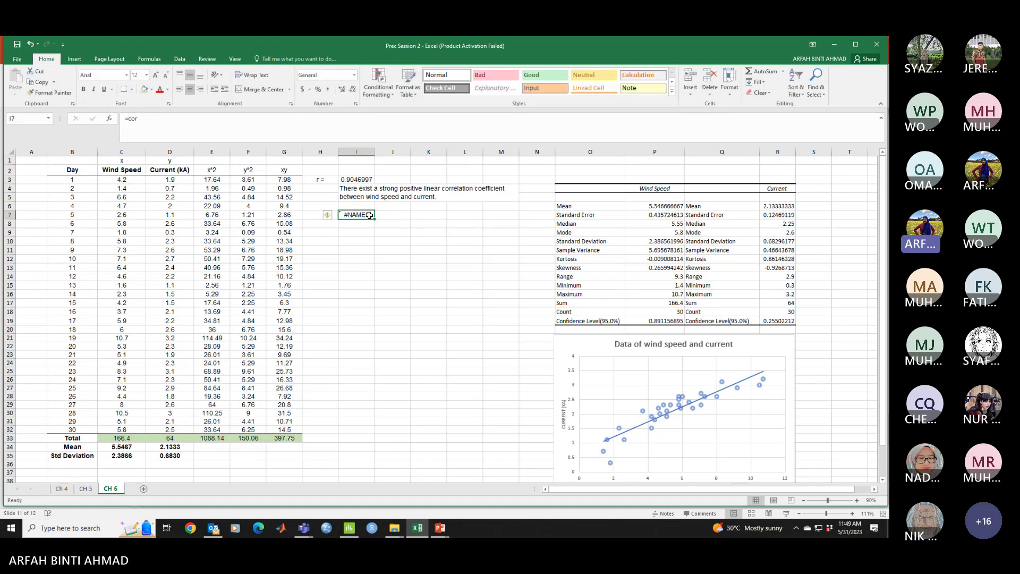
key("BackSpace")
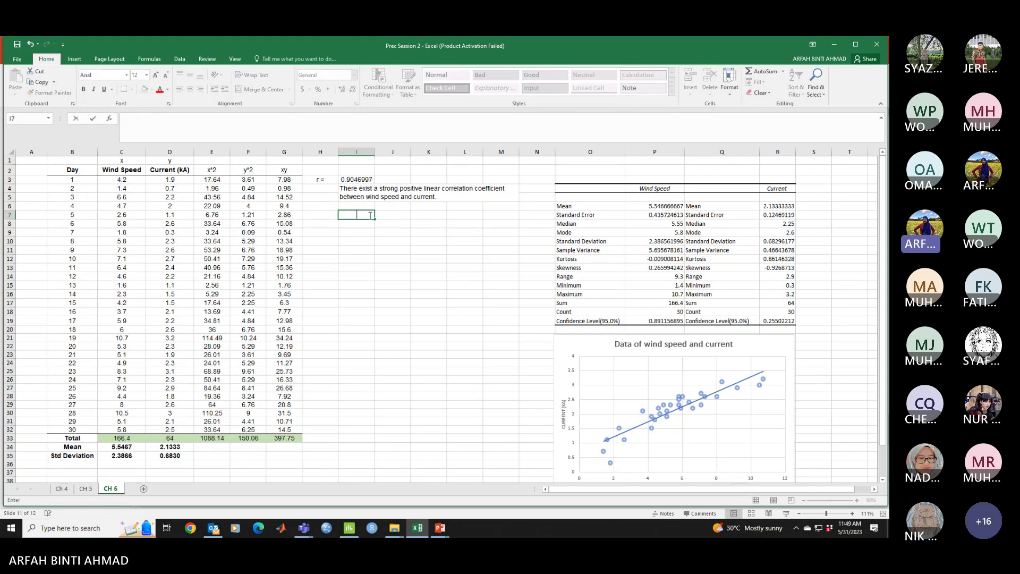
left_click(359, 259)
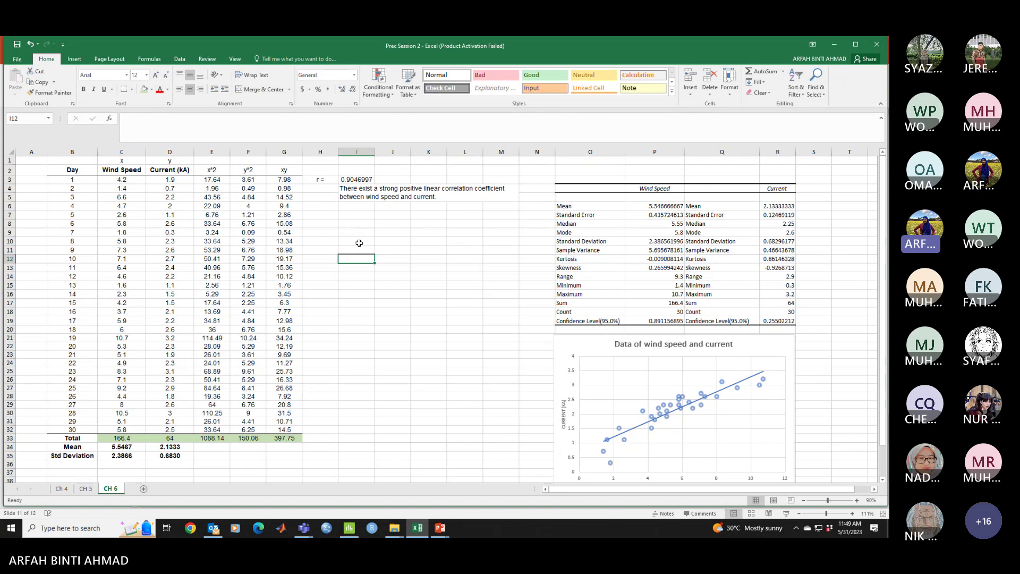
left_click(359, 216)
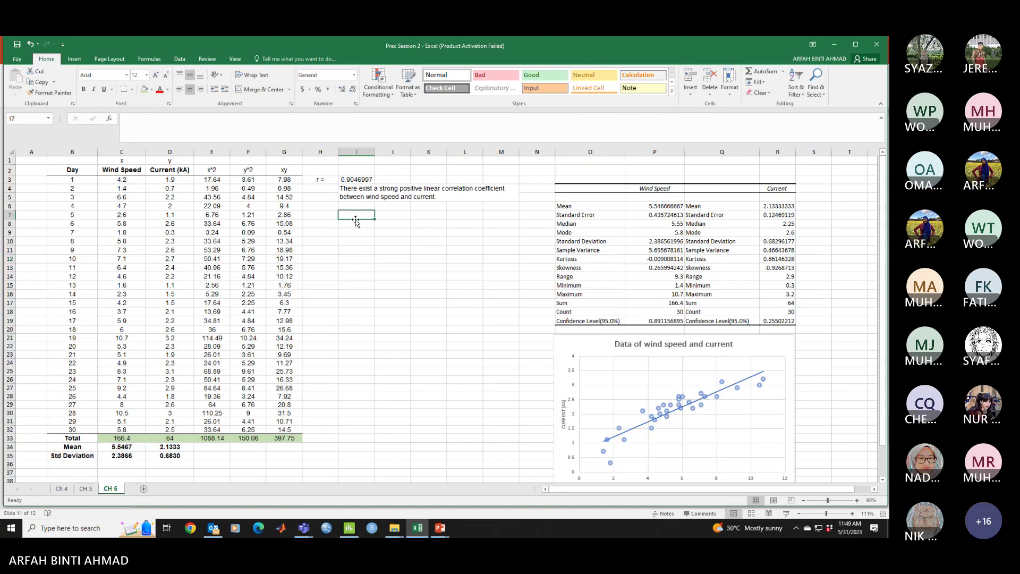
left_click(334, 219)
left_click(343, 215)
left_click(313, 217)
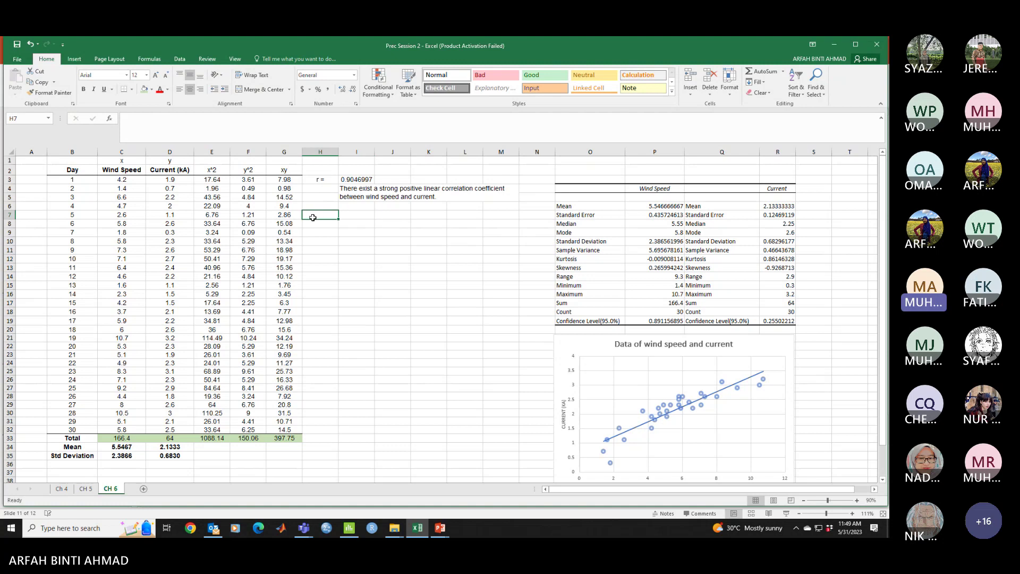
left_click(345, 215)
left_click(333, 215)
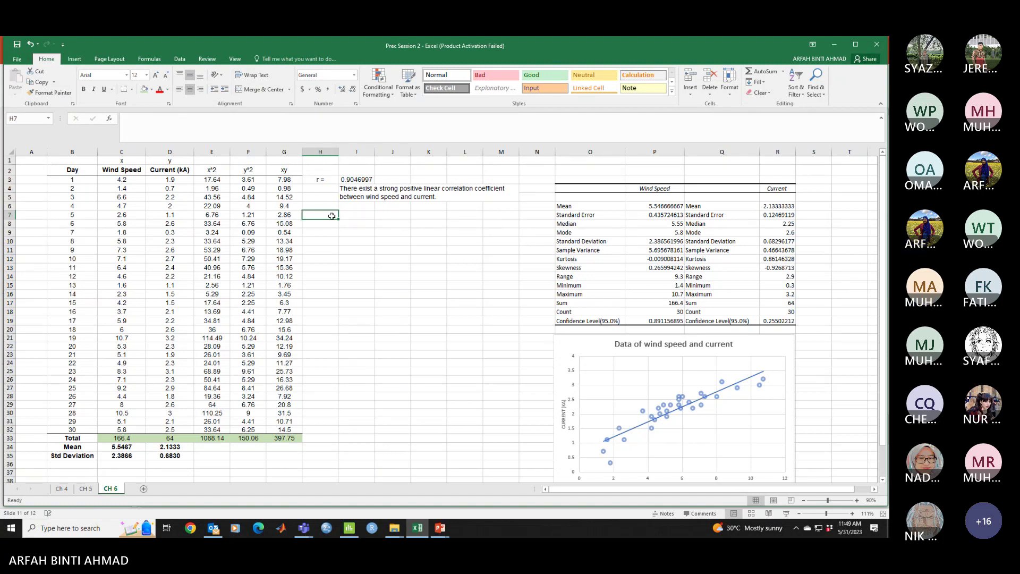
left_click(349, 214)
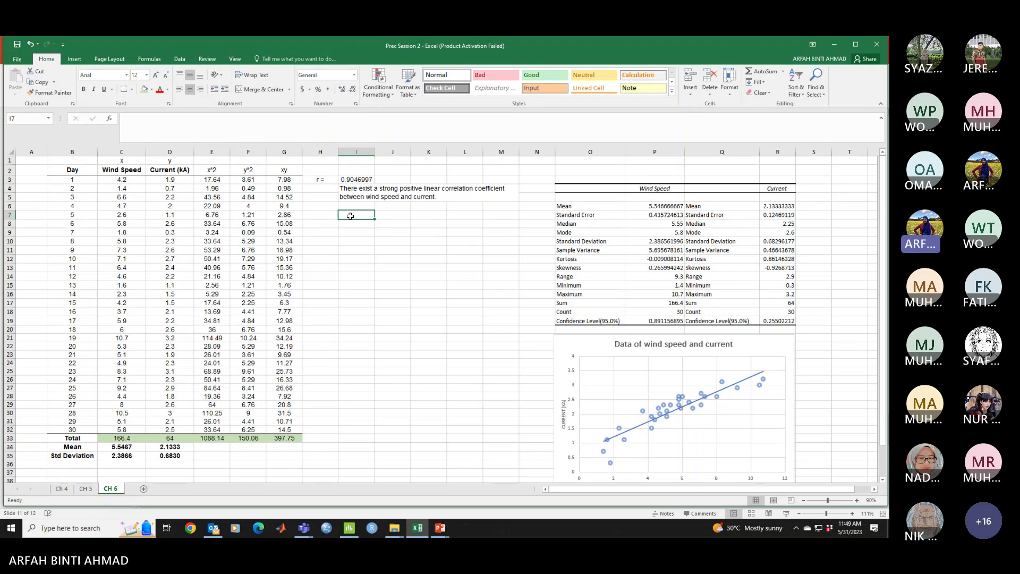
- Check the formula in I3, then switch to the Prec Session 2 presentation in PowerPoint and read question (e) on the Chapter 6 slide
left_click(346, 180)
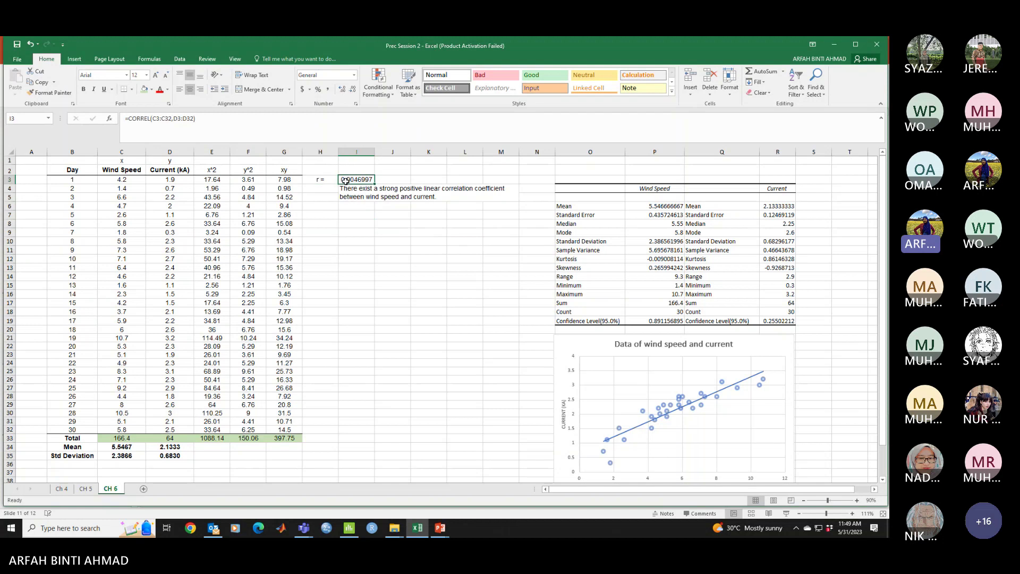
left_click(440, 528)
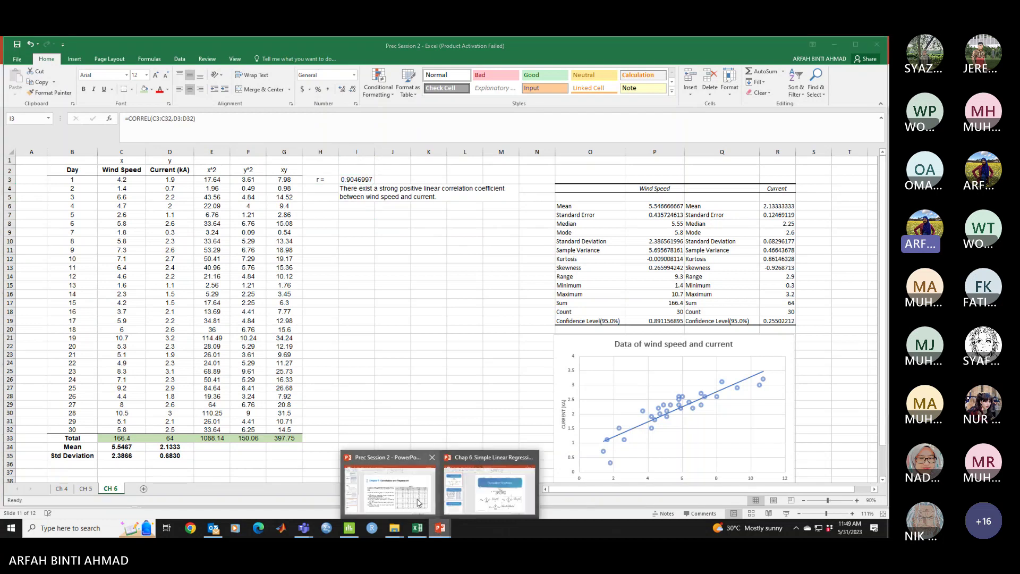
left_click(418, 503)
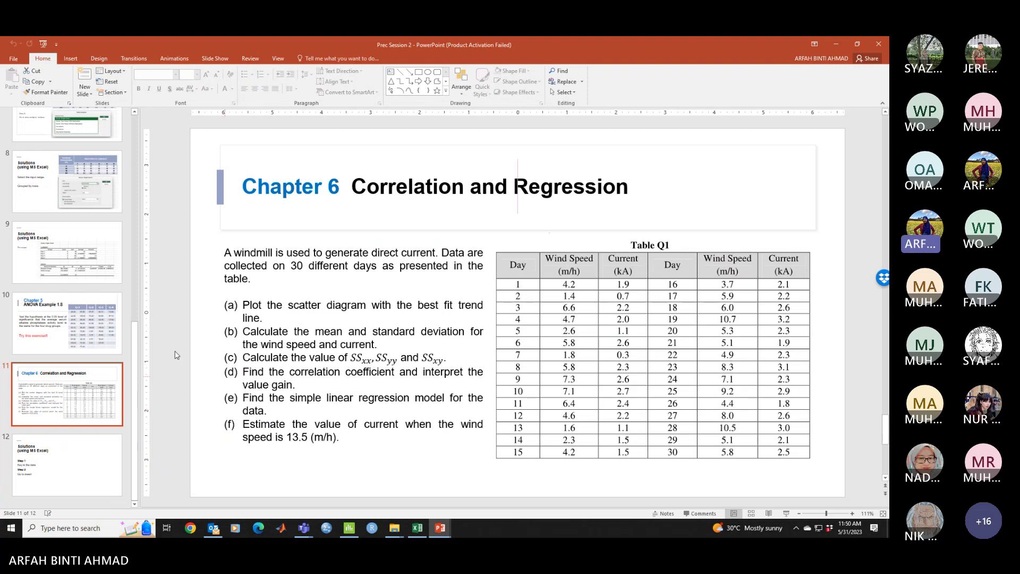
left_click(91, 465)
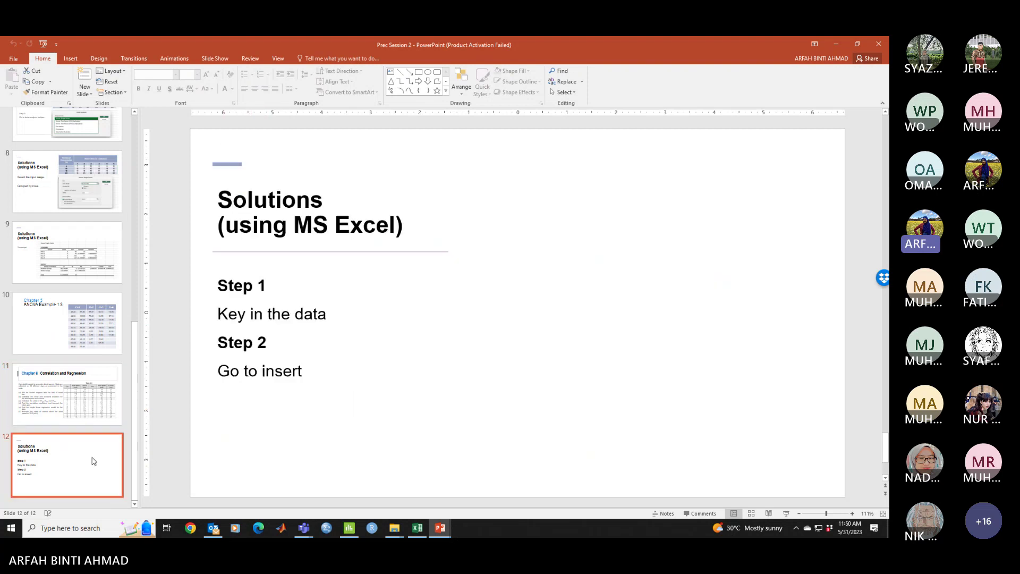
left_click(94, 418)
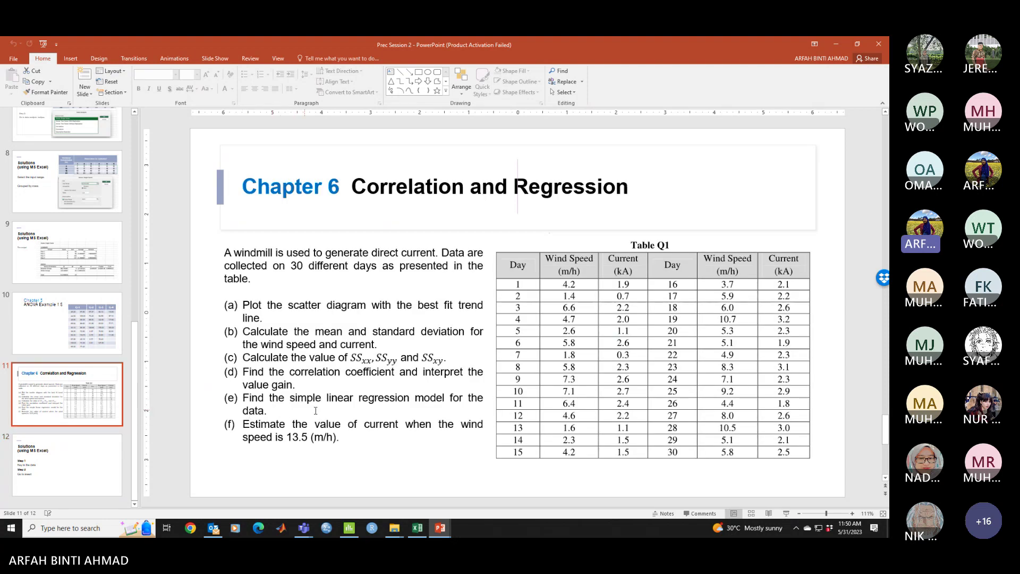
left_click(357, 397)
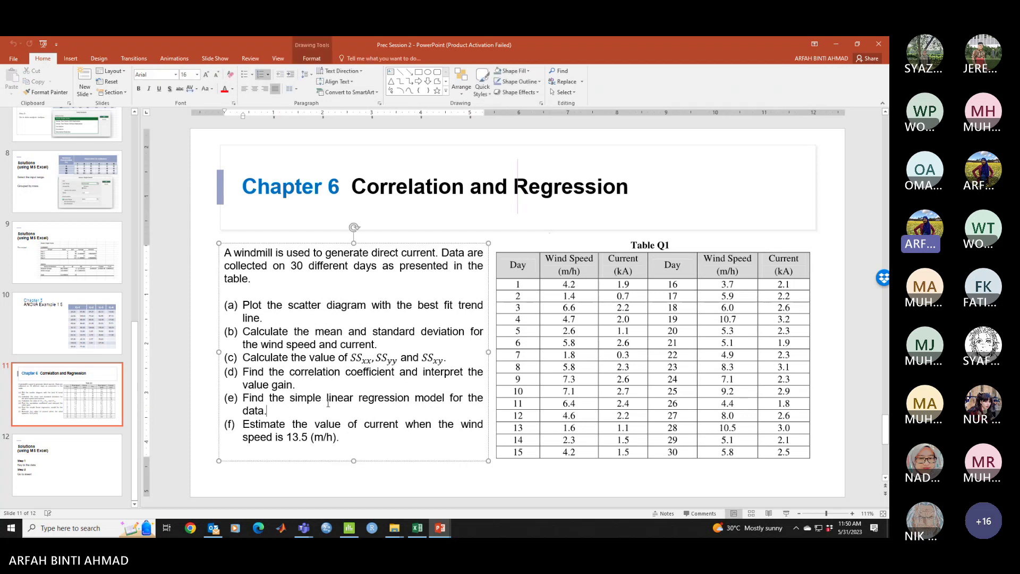
left_click(291, 414)
- Return to the CH 6 sheet in Excel and open the Regression tool from Data Analysis
left_click(417, 527)
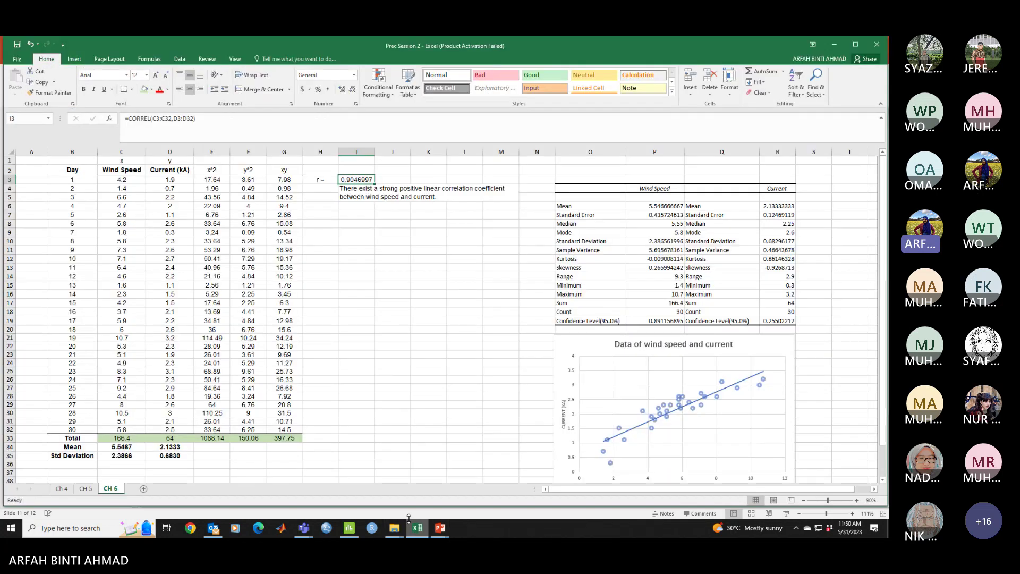
left_click(345, 238)
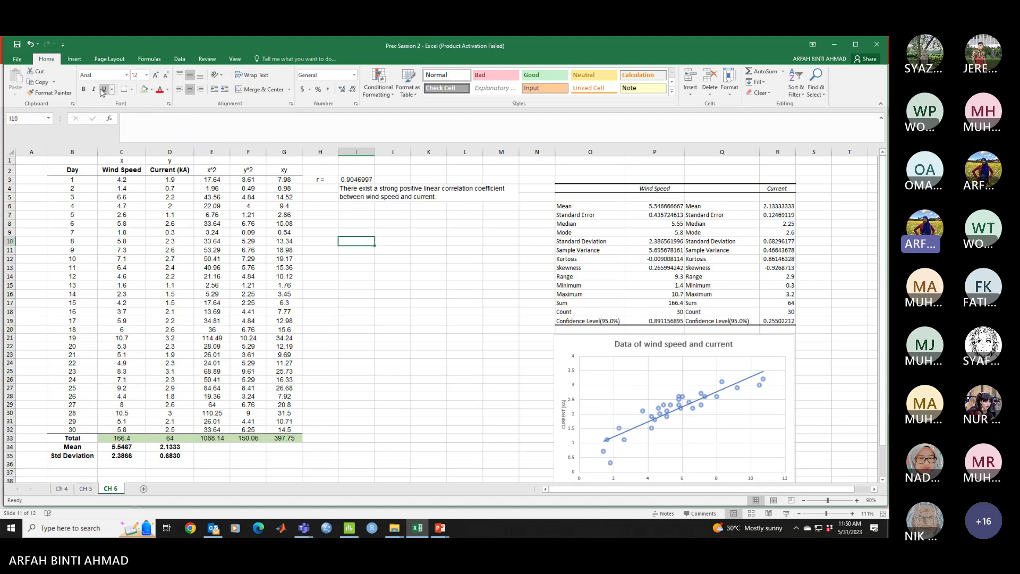
left_click(180, 59)
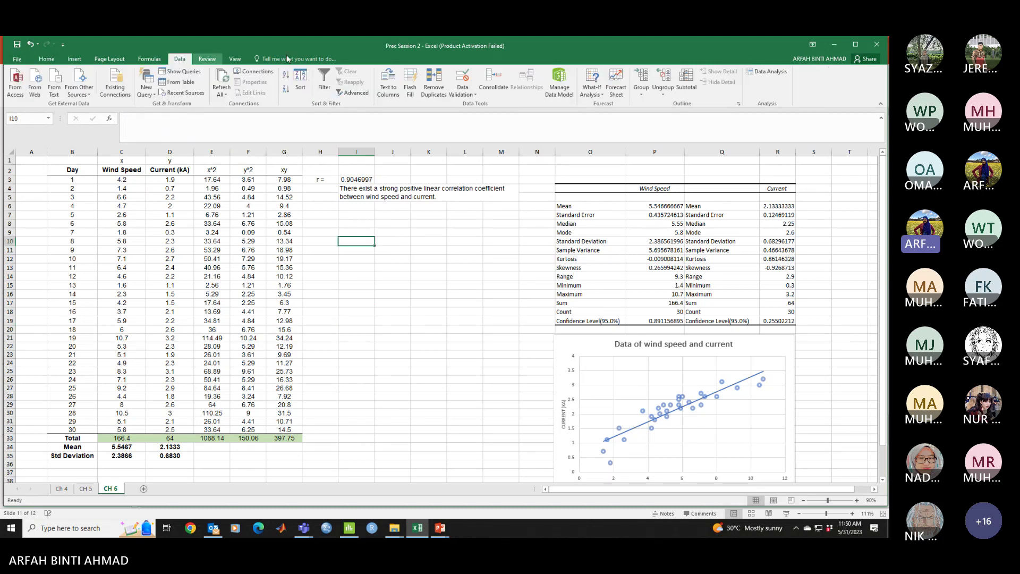
left_click(769, 72)
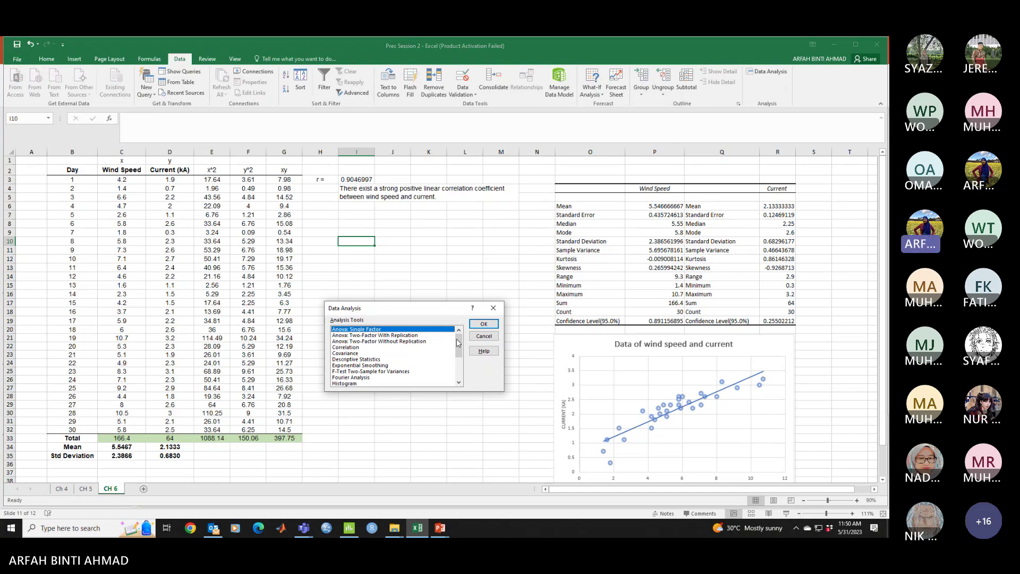
left_click_drag(459, 346, 462, 373)
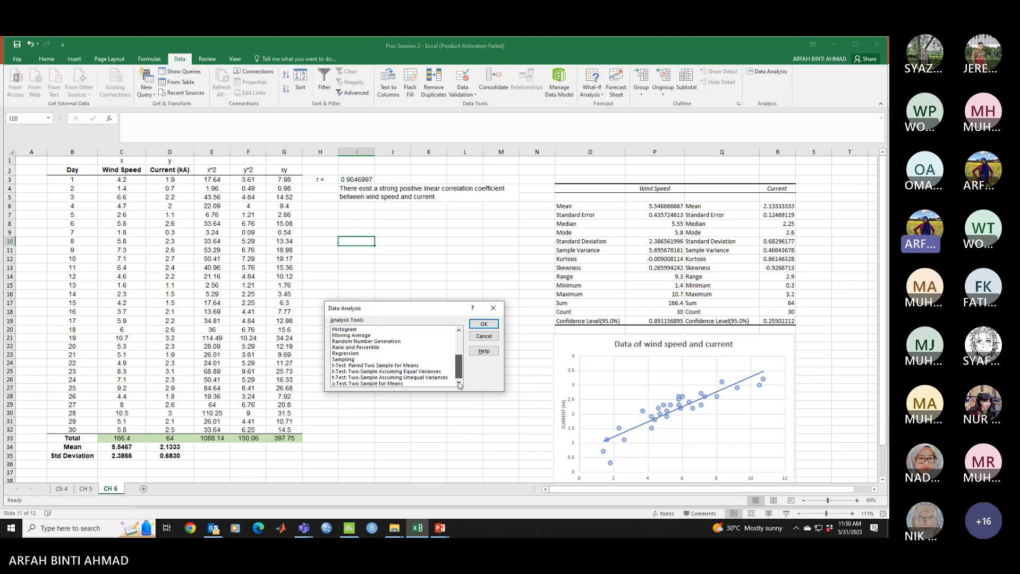
left_click(347, 348)
left_click(350, 354)
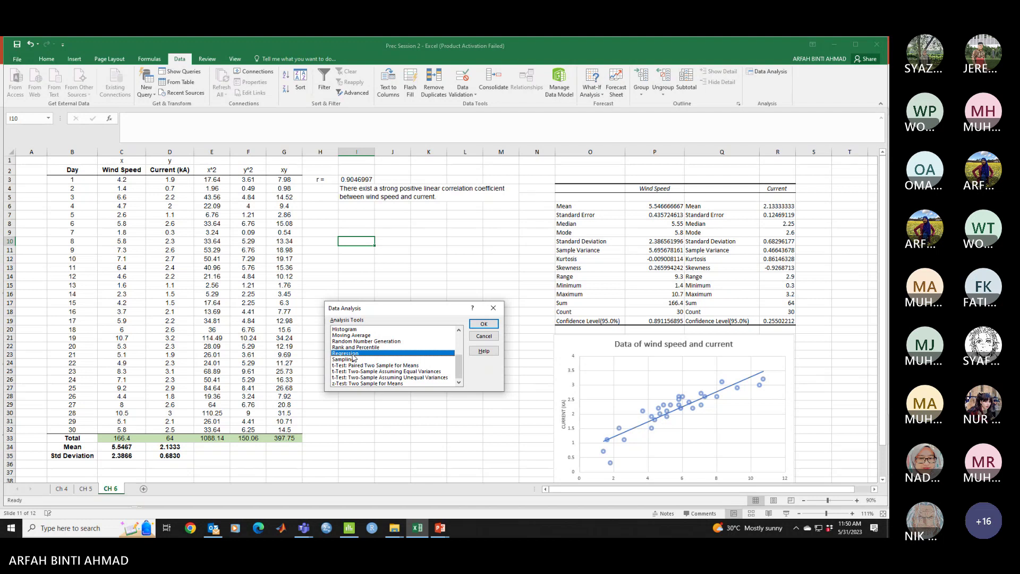
left_click(484, 325)
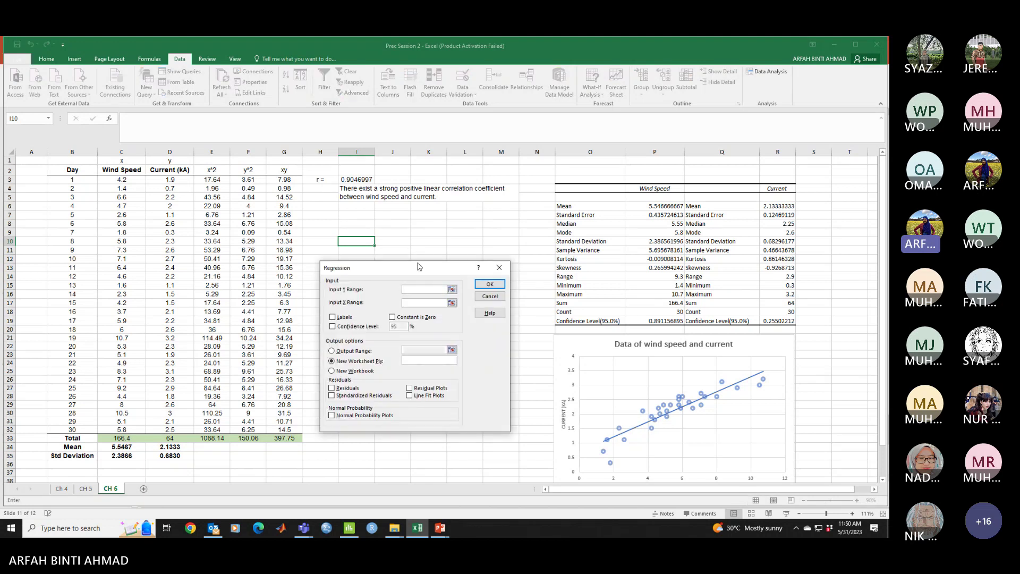
- Set the regression's Y input range to the current data D3:D32 and its X input range to the wind speed data C3:C32
left_click_drag(419, 268, 450, 250)
left_click(445, 271)
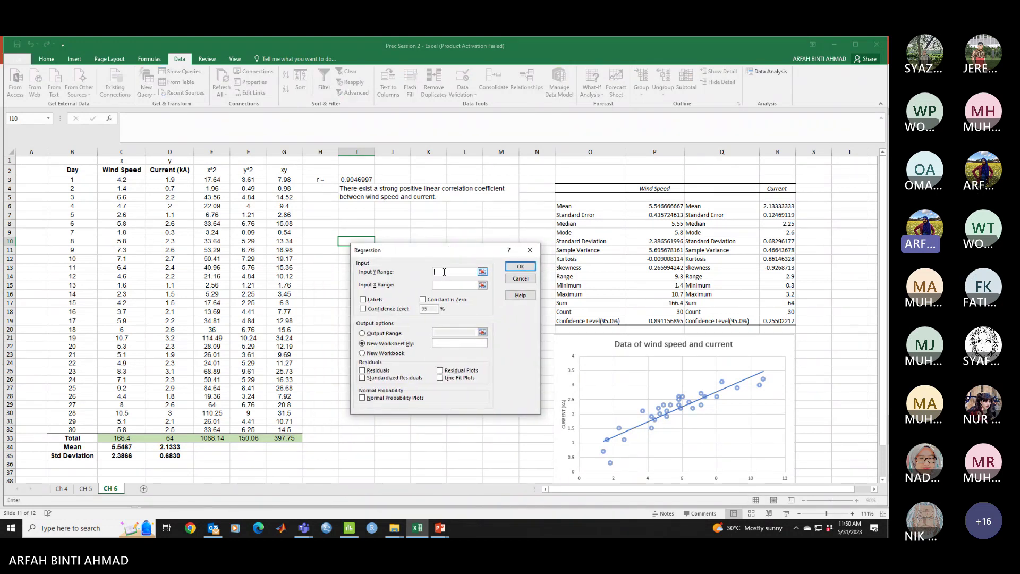
left_click_drag(170, 180, 169, 430)
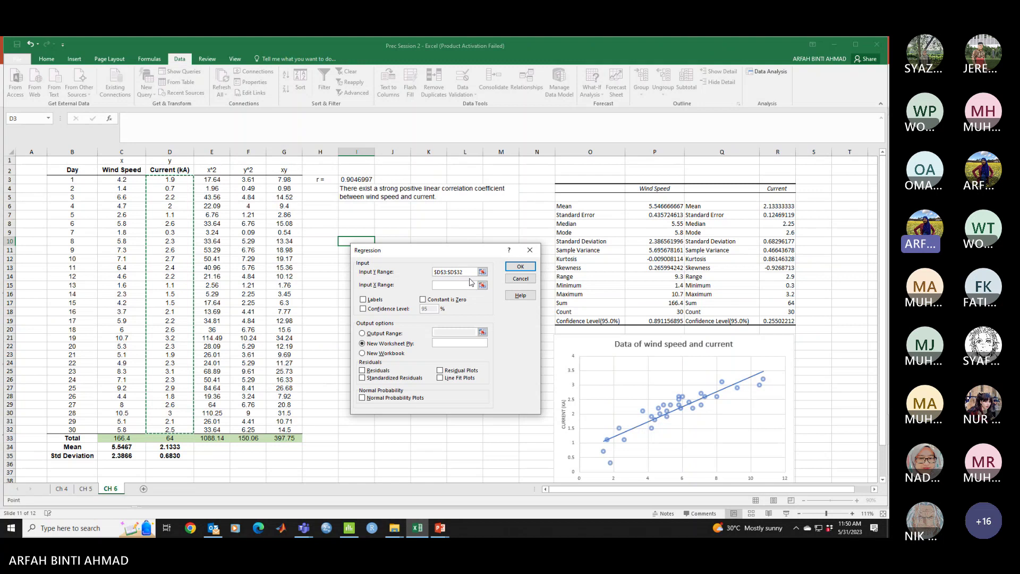
left_click(450, 285)
left_click_drag(132, 182, 123, 429)
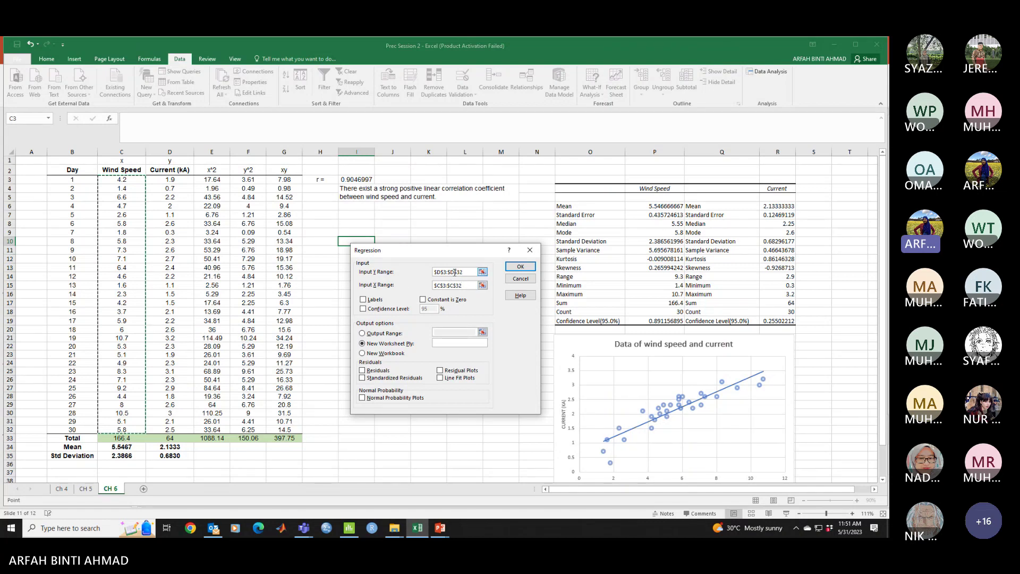
- Choose an output range on the current sheet for the regression results, starting at cell I10
left_click(386, 335)
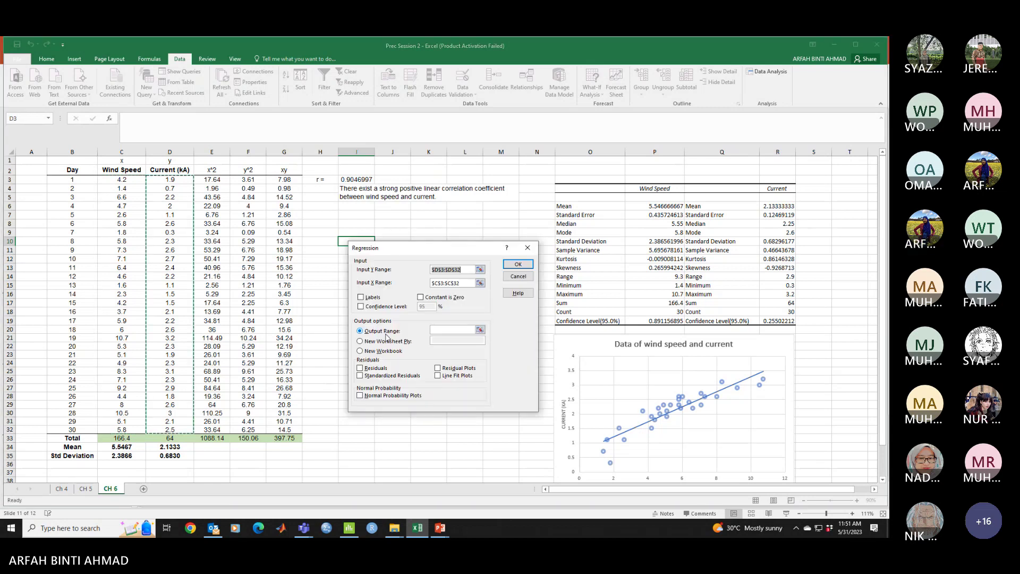
left_click(459, 329)
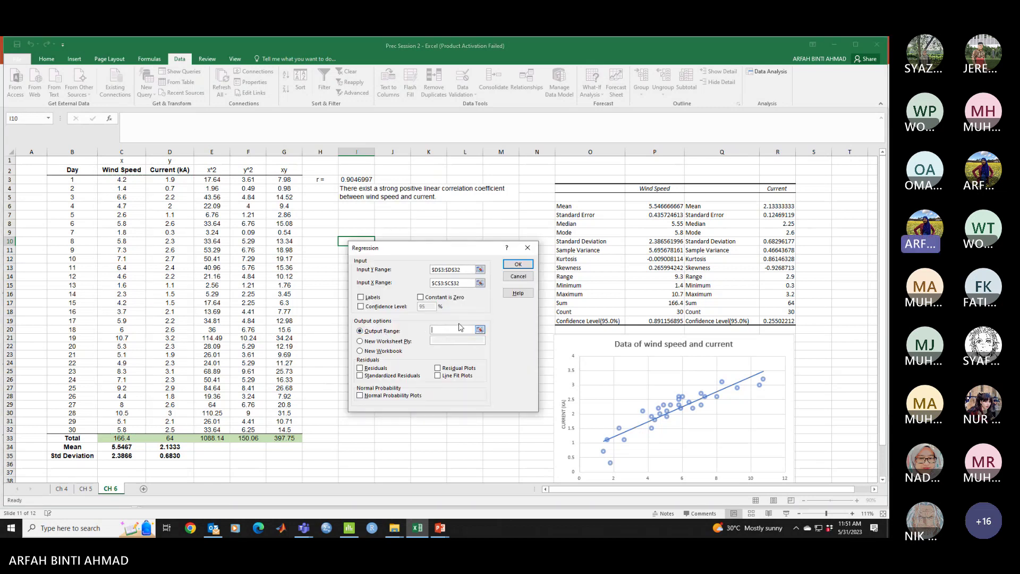
left_click_drag(451, 247, 581, 240)
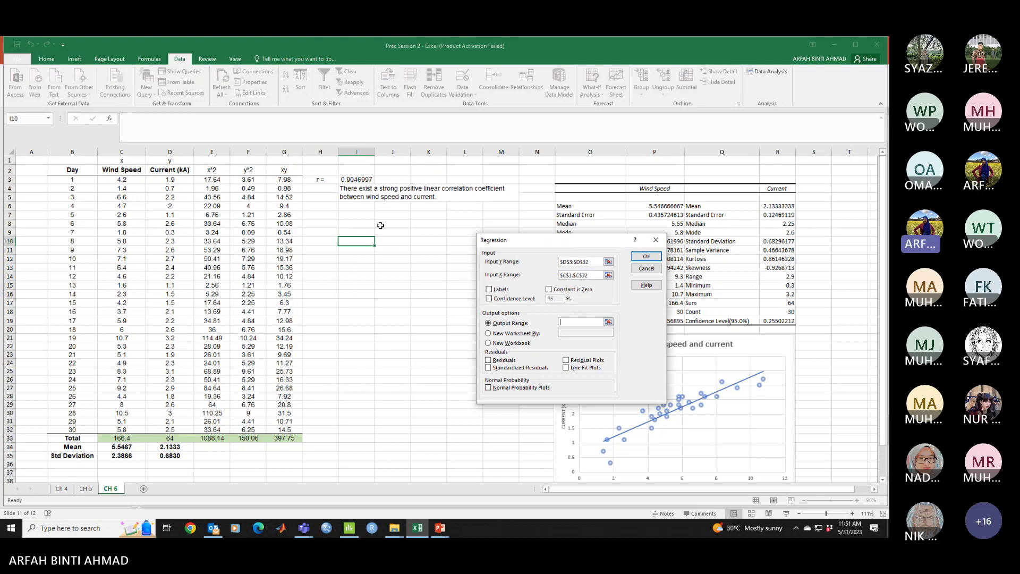
left_click(344, 240)
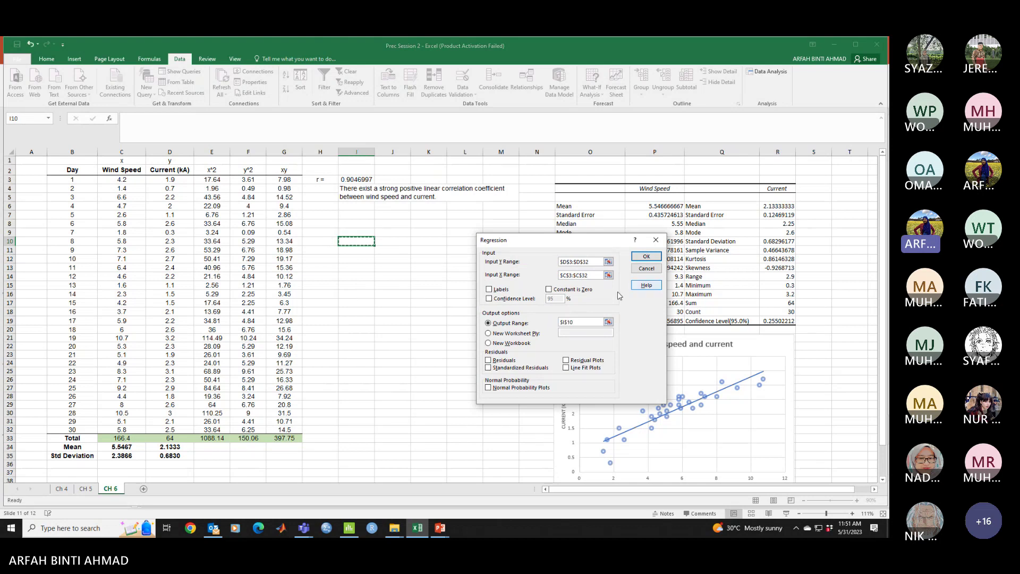
- Decline overwriting the existing data, change the regression output range to C38 on the same sheet, and run the regression
left_click(646, 256)
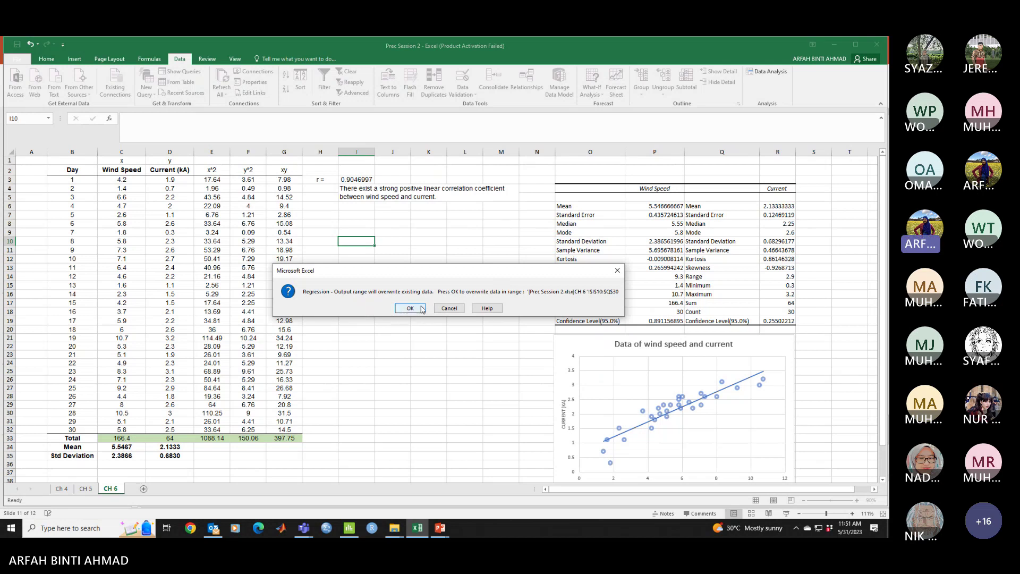
left_click(449, 308)
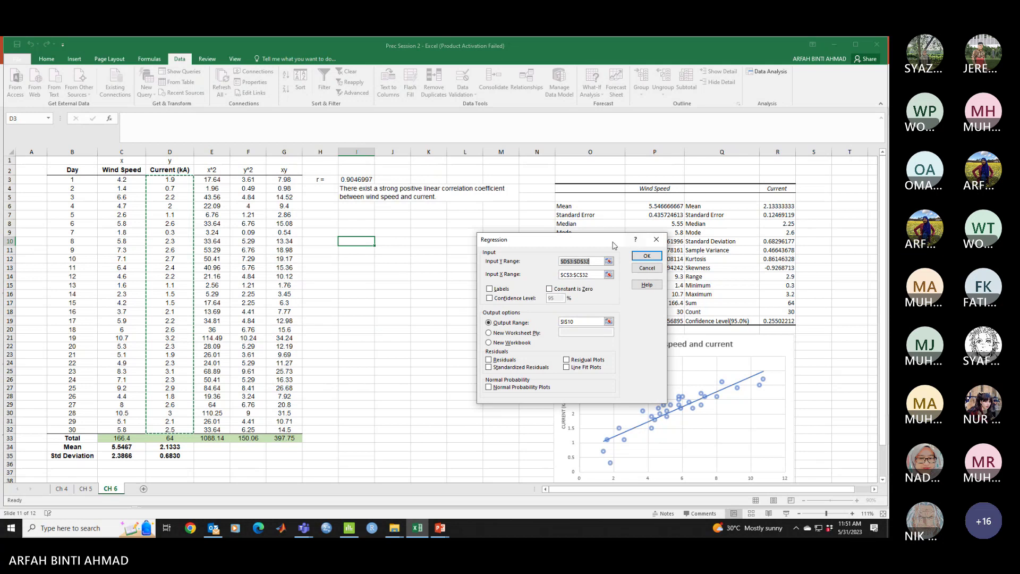
left_click(551, 323)
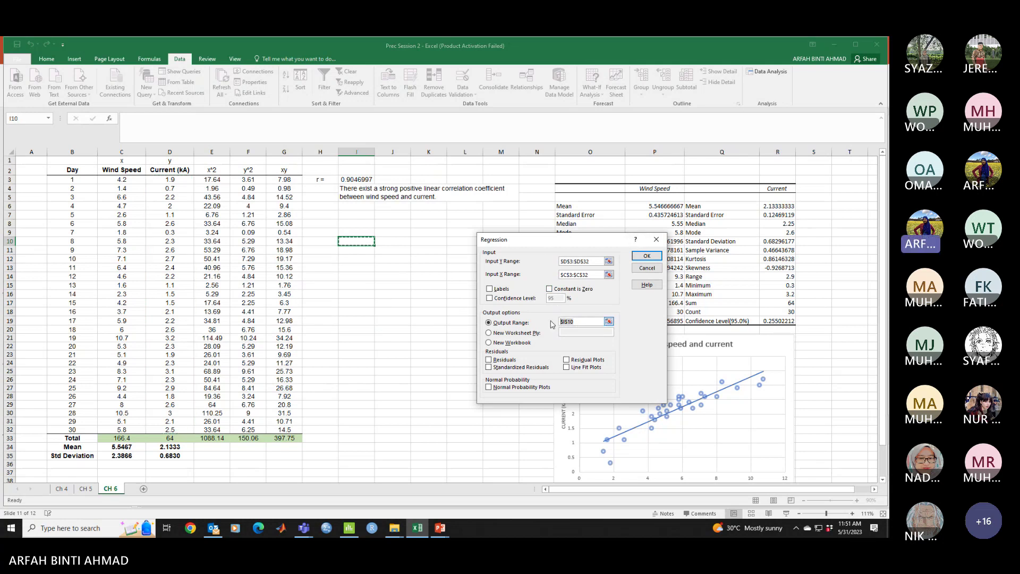
key("BackSpace")
scroll(359, 386, "down", 3)
left_click(114, 399)
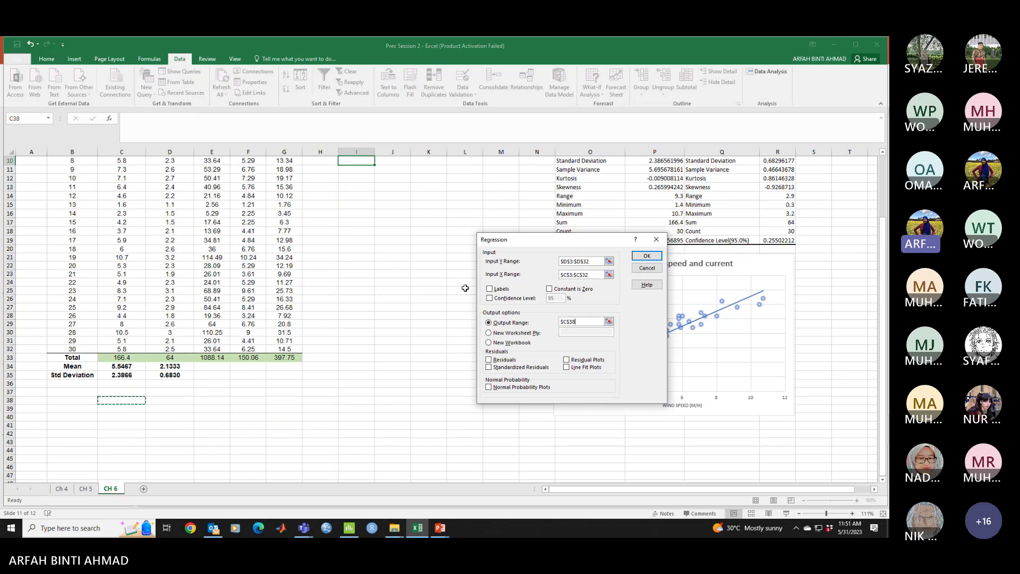
left_click(647, 256)
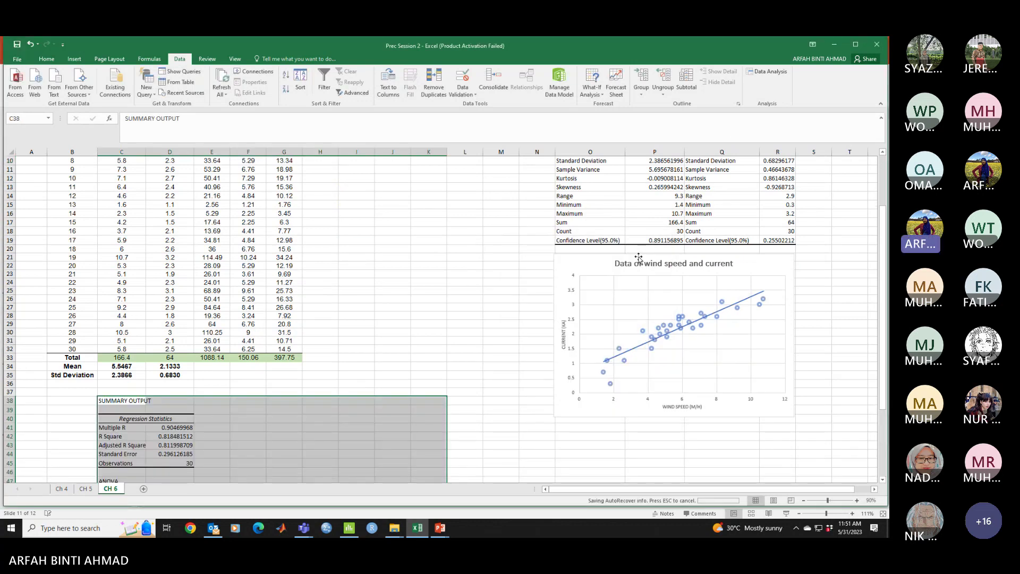
- Widen columns E and H to fit the values of the regression summary output
scroll(223, 400, "down", 4)
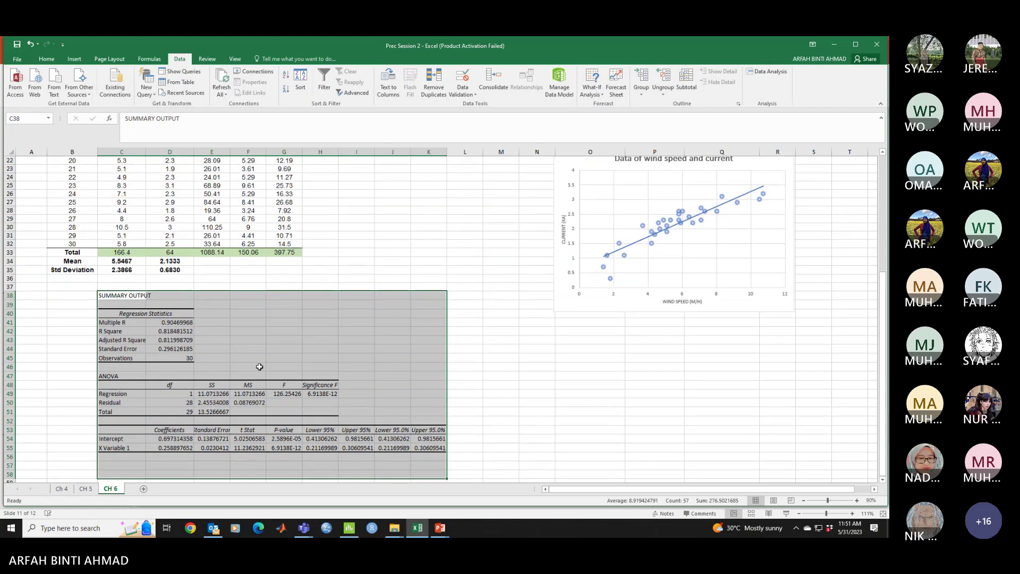
left_click(501, 313)
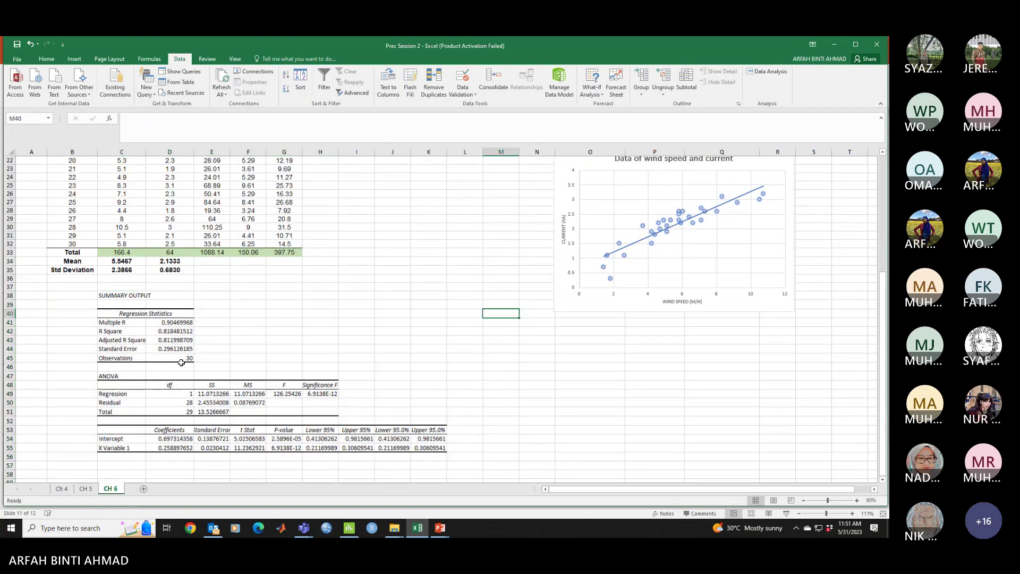
left_click_drag(230, 152, 246, 152)
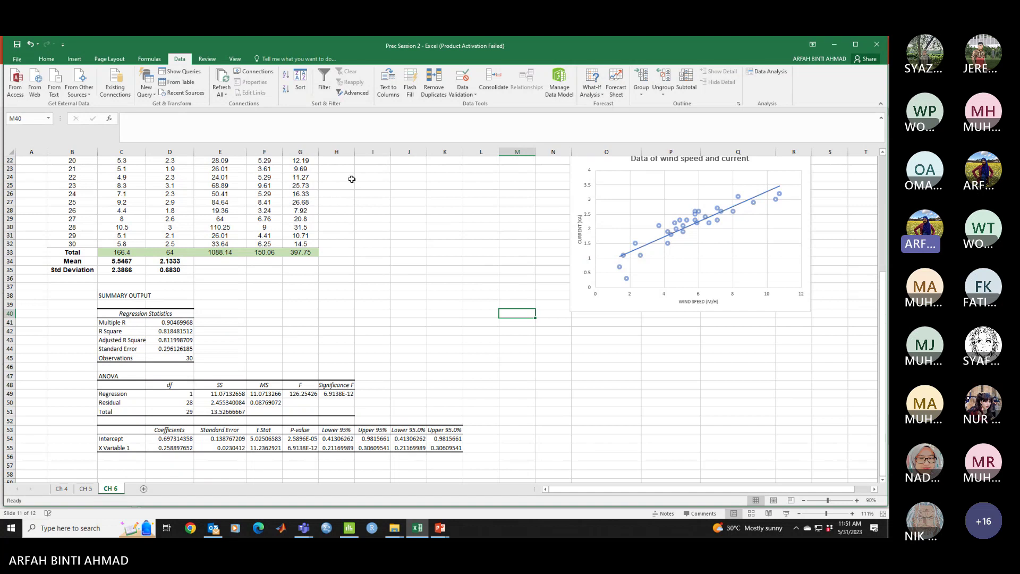
left_click_drag(355, 154, 360, 154)
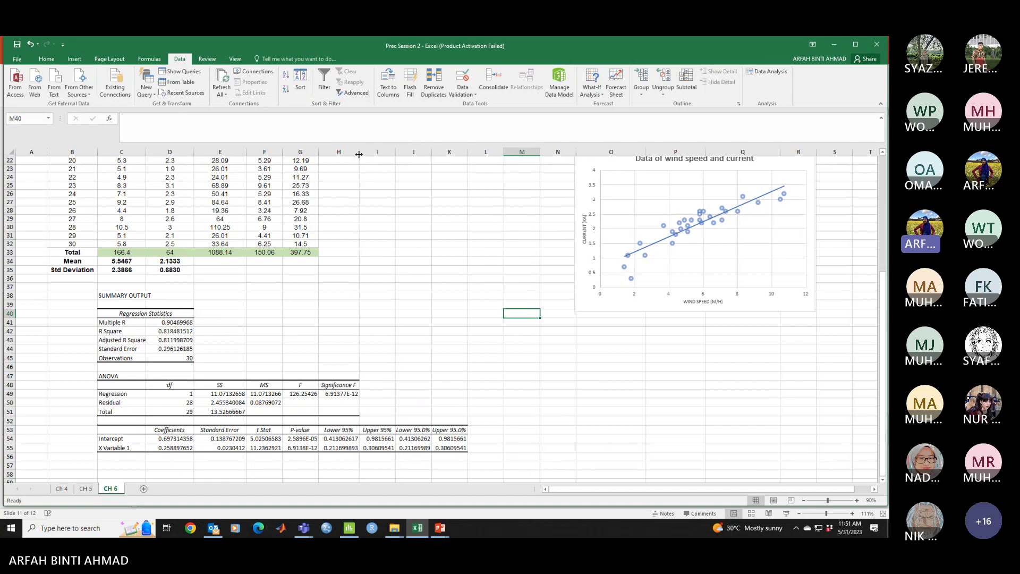
- Highlight the Multiple R value in D41 with a gold fill
left_click(184, 324)
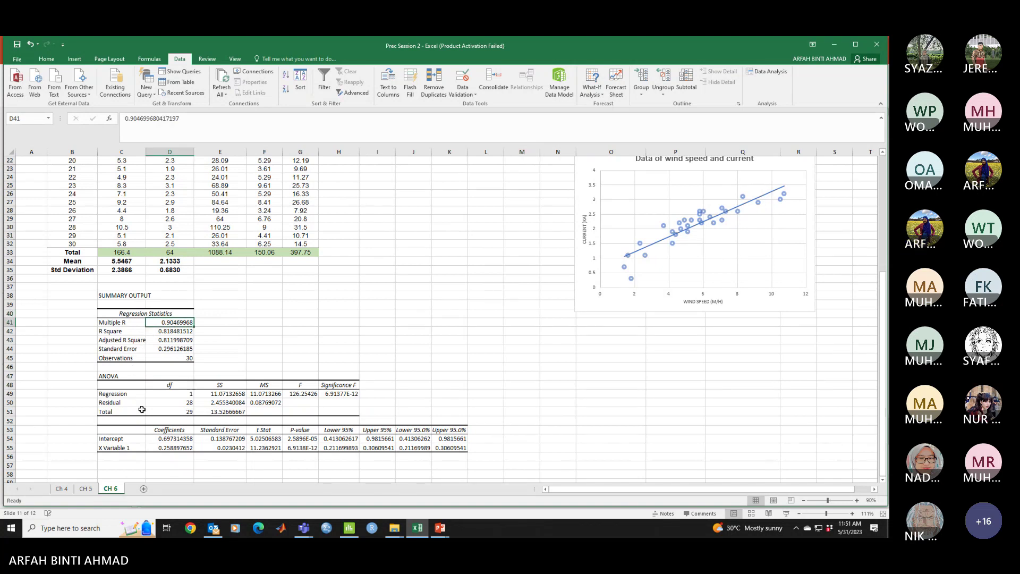
left_click_drag(135, 322, 184, 322)
left_click(183, 323)
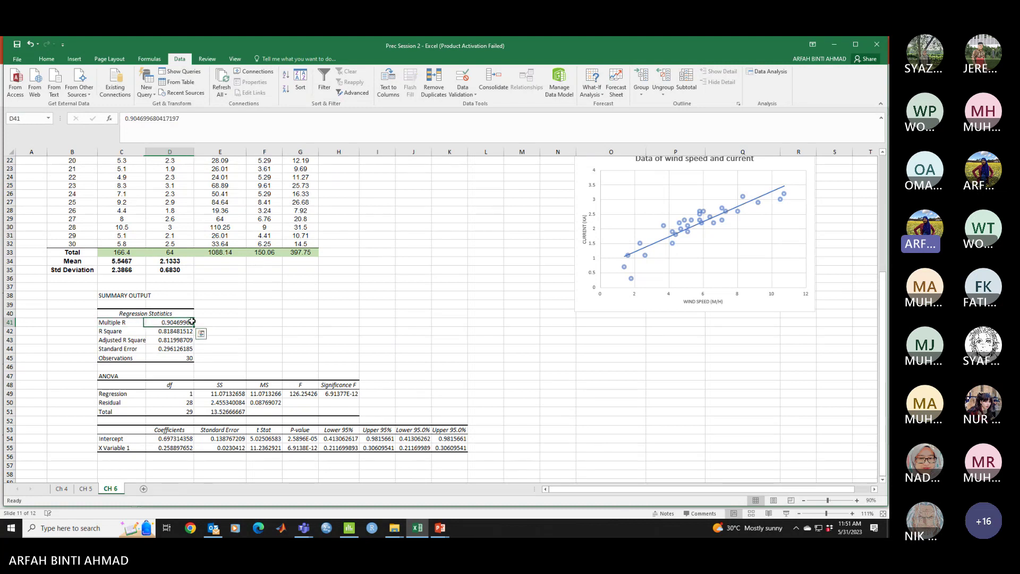
left_click(47, 58)
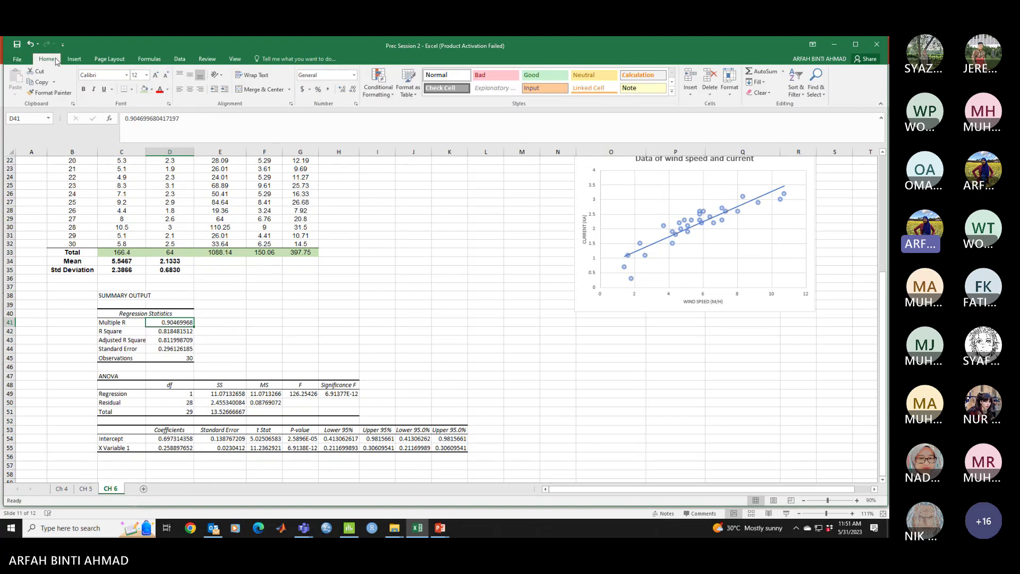
left_click(152, 89)
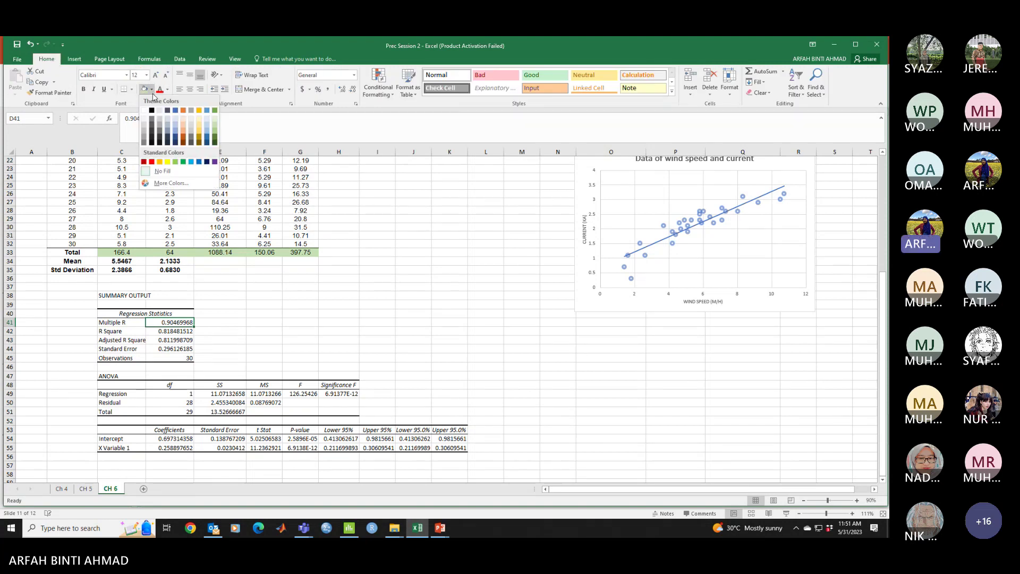
left_click(198, 111)
key("Right")
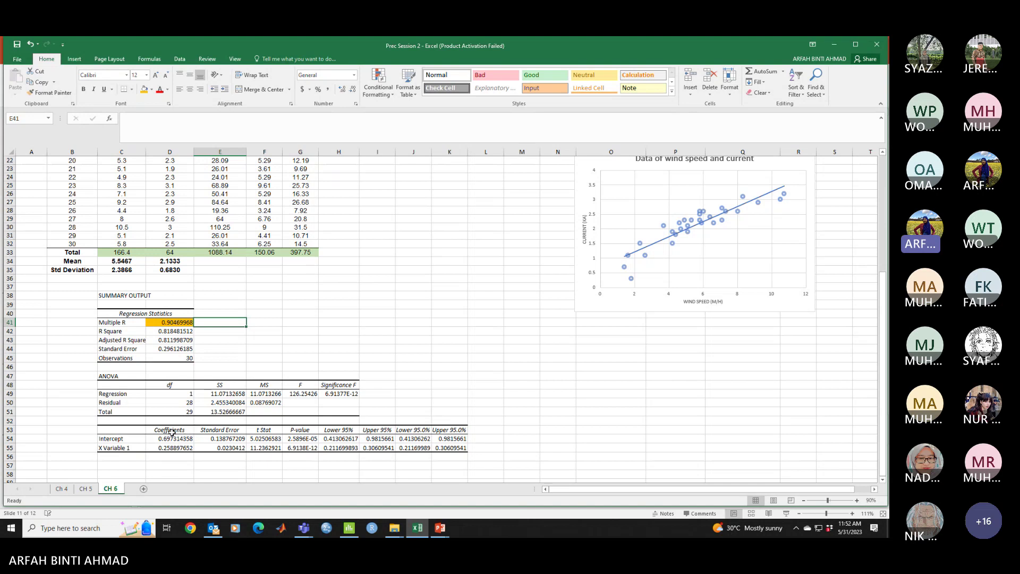
- Format the coefficient table values in D54:K55 to show four decimal places
left_click_drag(171, 432, 184, 449)
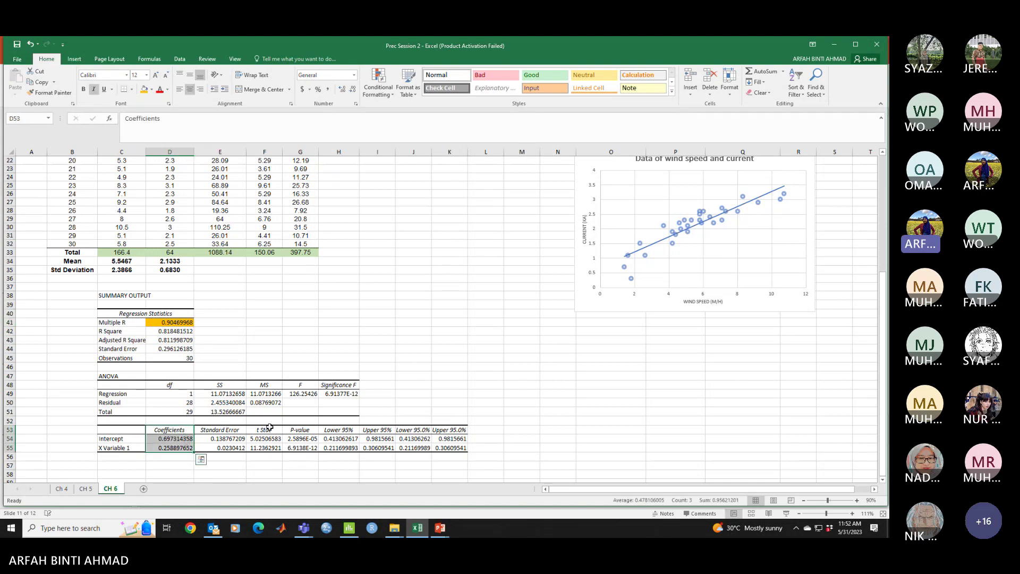
left_click(297, 474)
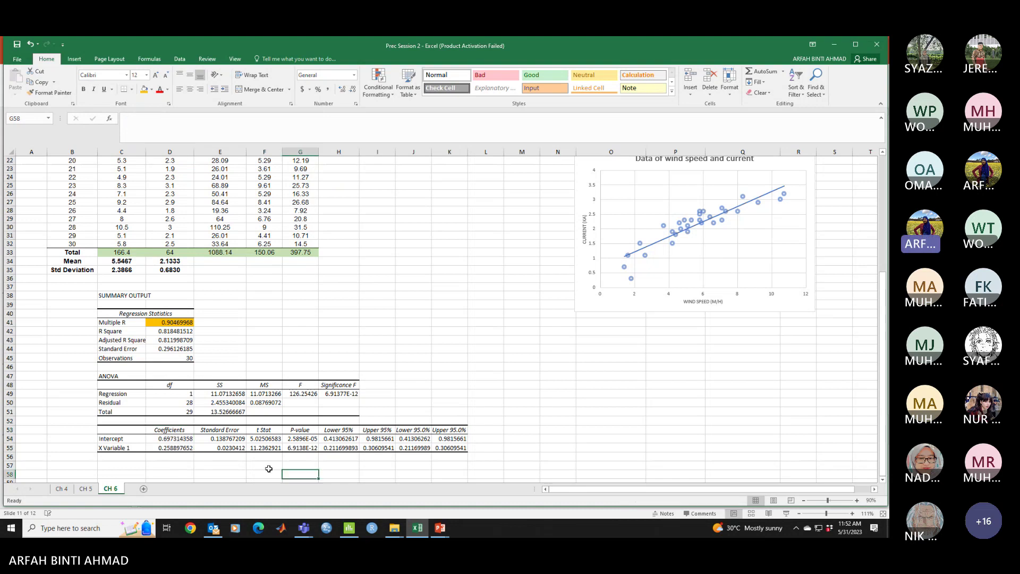
scroll(181, 453, "down", 1)
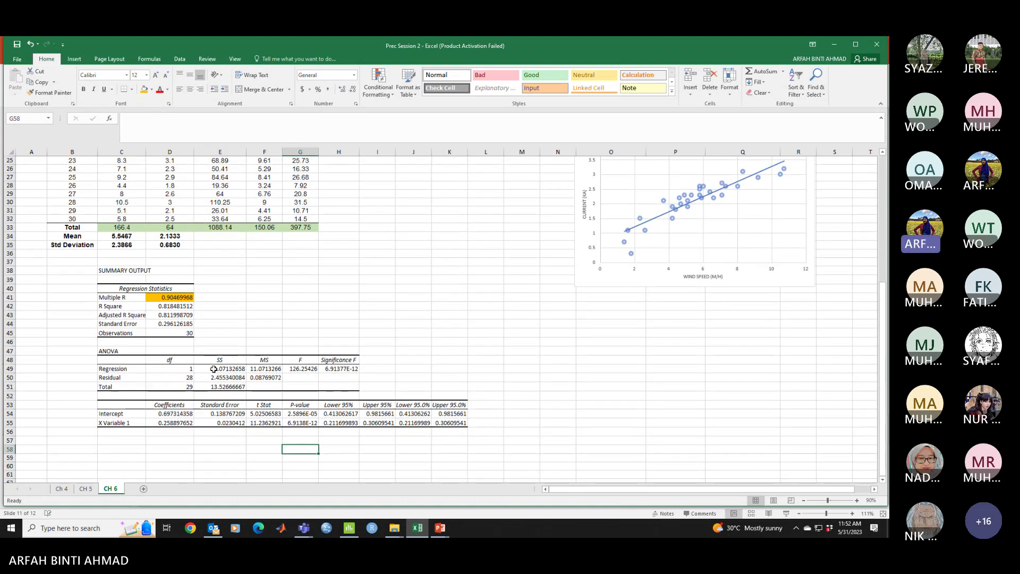
left_click_drag(176, 414, 451, 421)
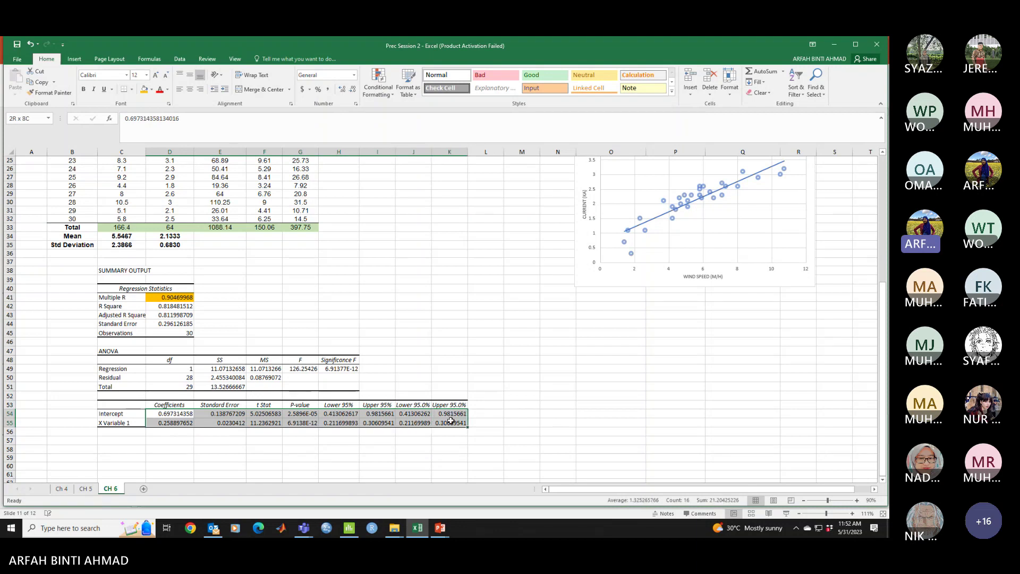
left_click(352, 90)
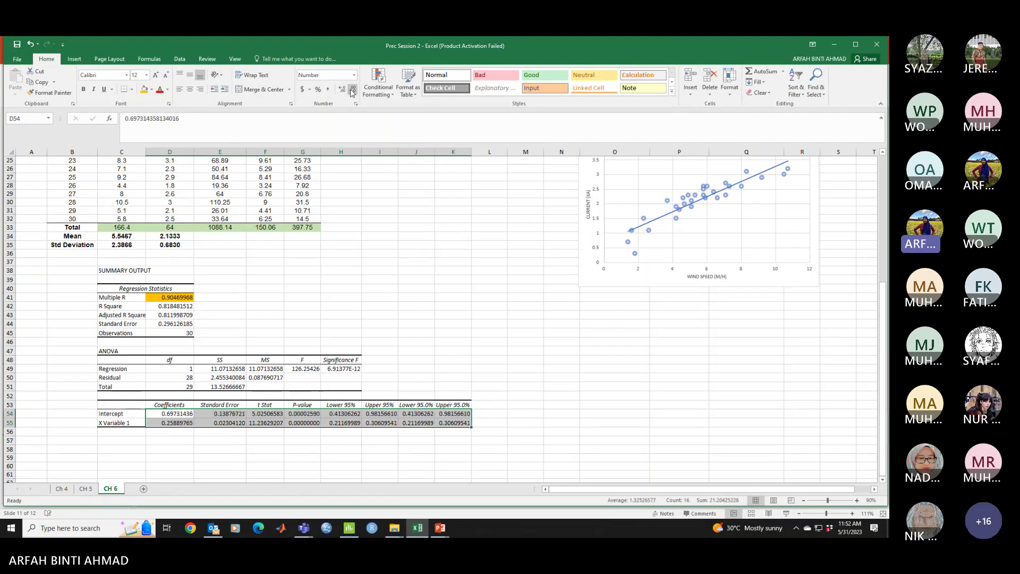
left_click(352, 91)
left_click(352, 92)
left_click(352, 91)
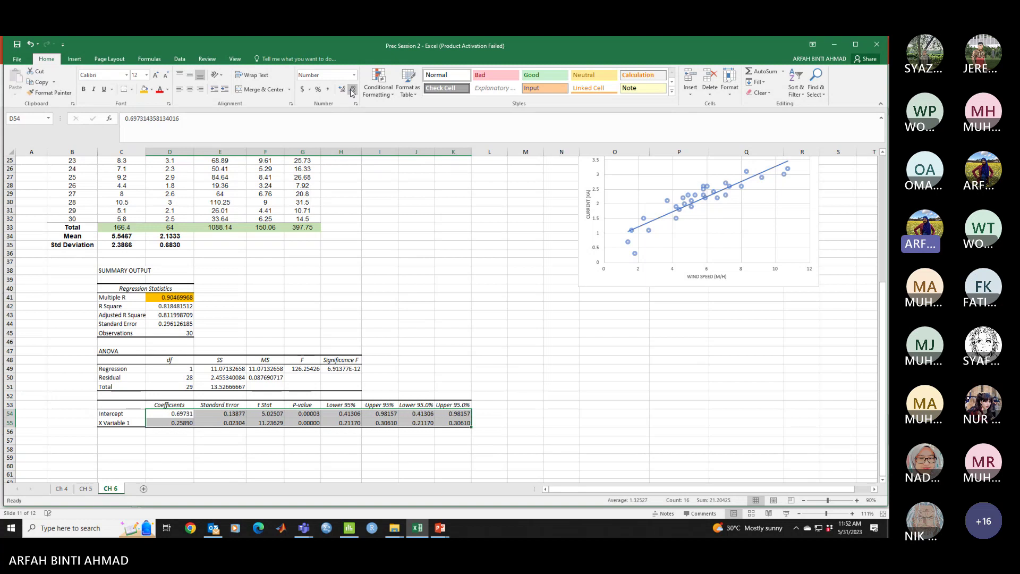
left_click(352, 91)
left_click(340, 449)
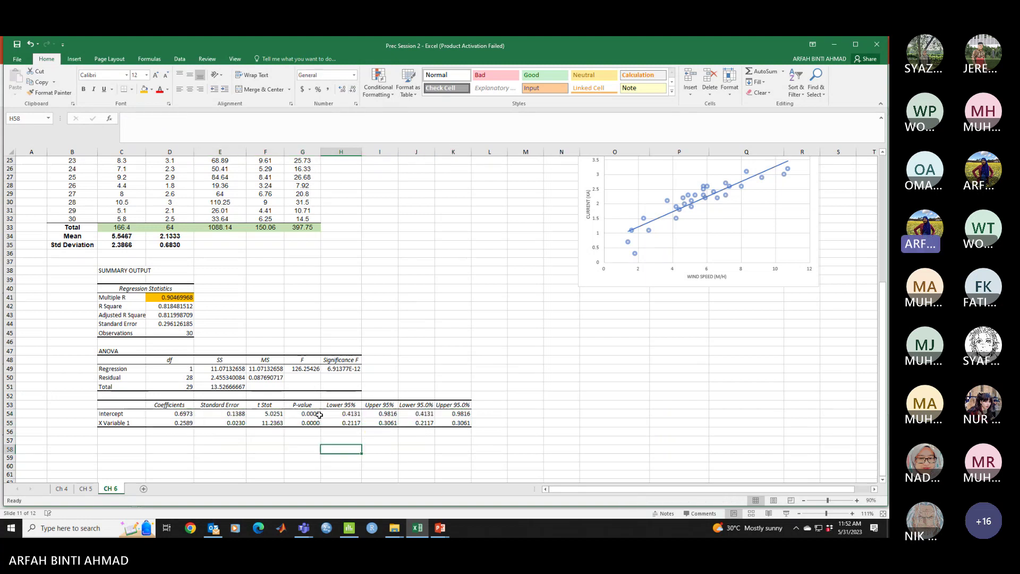
- Format the two P-values in G54:G55 to show six decimal places
left_click_drag(309, 413, 318, 422)
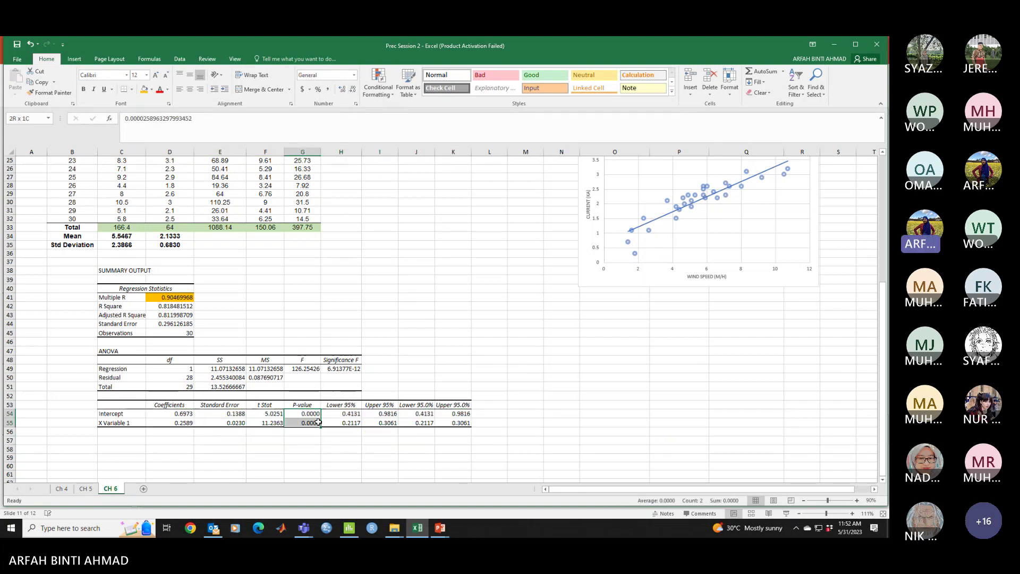
left_click(343, 90)
left_click(344, 90)
left_click(345, 90)
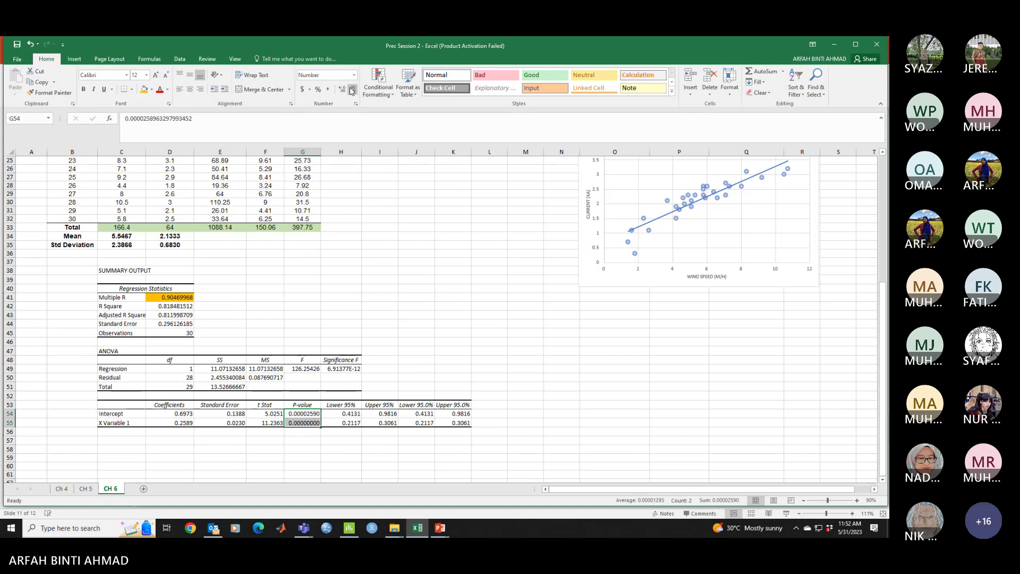
left_click(352, 89)
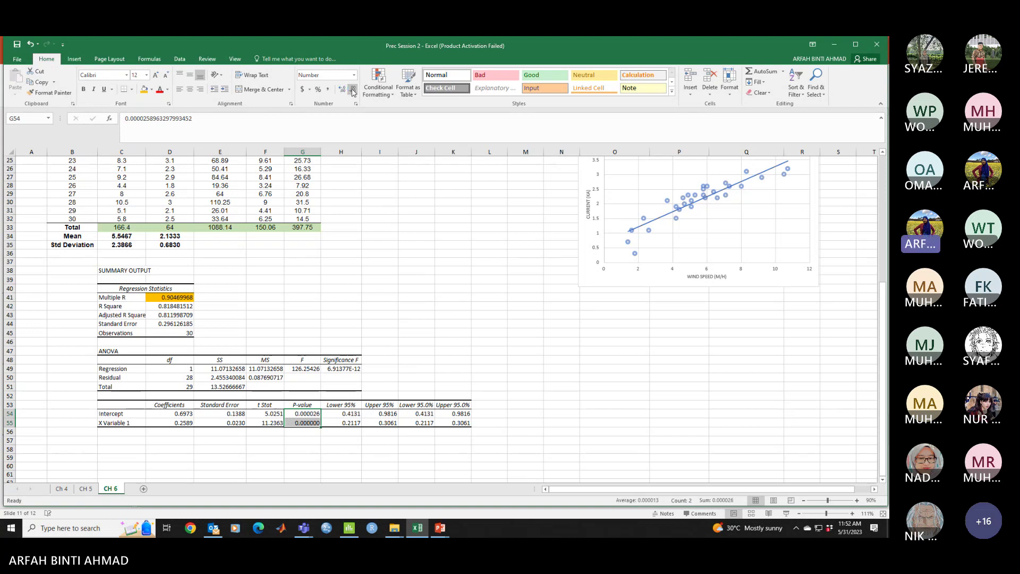
left_click(414, 321)
- Highlight the Intercept coefficient in D54 and the X Variable 1 coefficient in D55 with the same gold fill
left_click(192, 415)
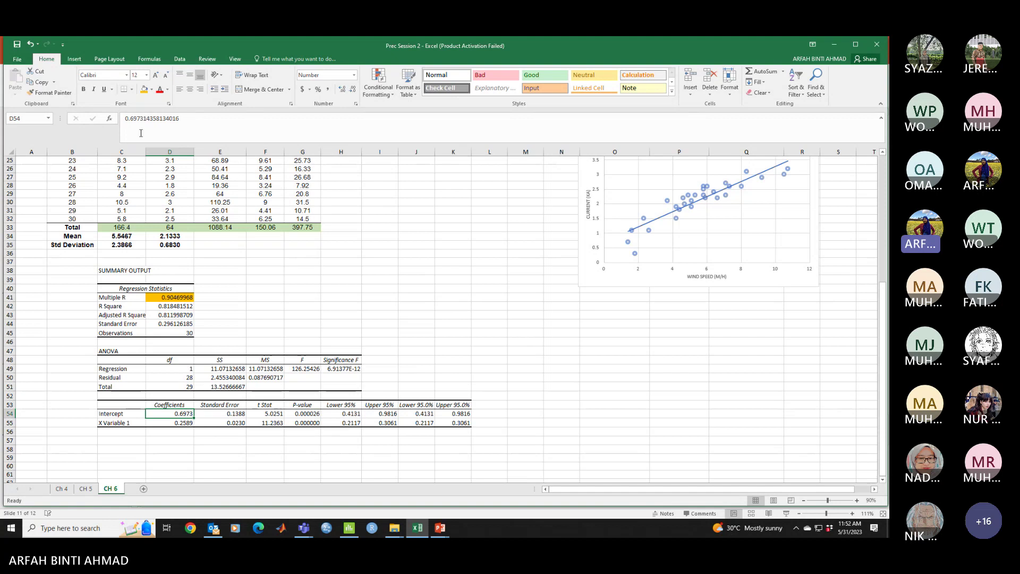
left_click(144, 89)
left_click(157, 423)
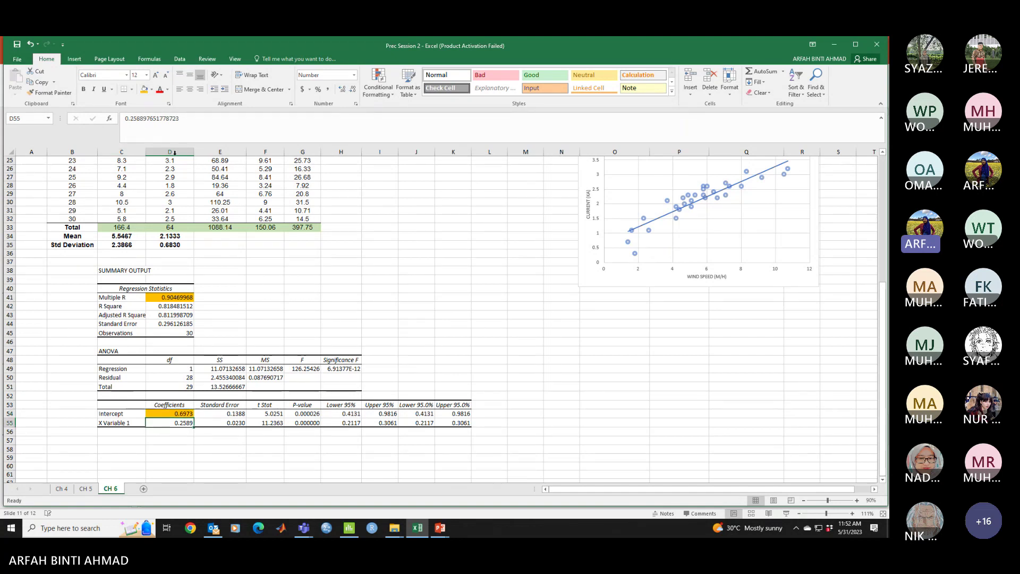
left_click(144, 89)
left_click(186, 467)
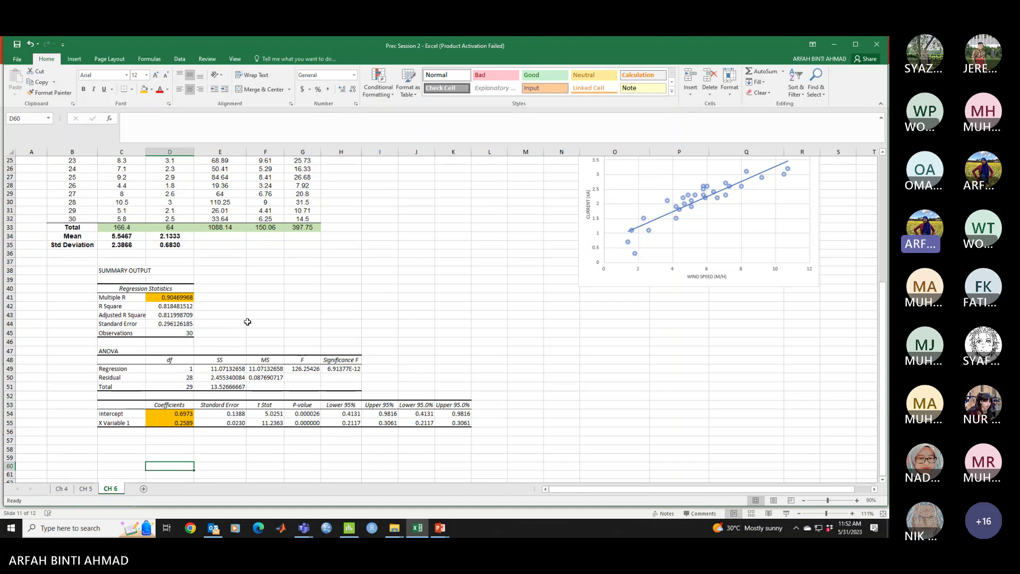
- Write the regression model in D58 as "current = 0.6973 + 0.2589 wind speed"
left_click(173, 449)
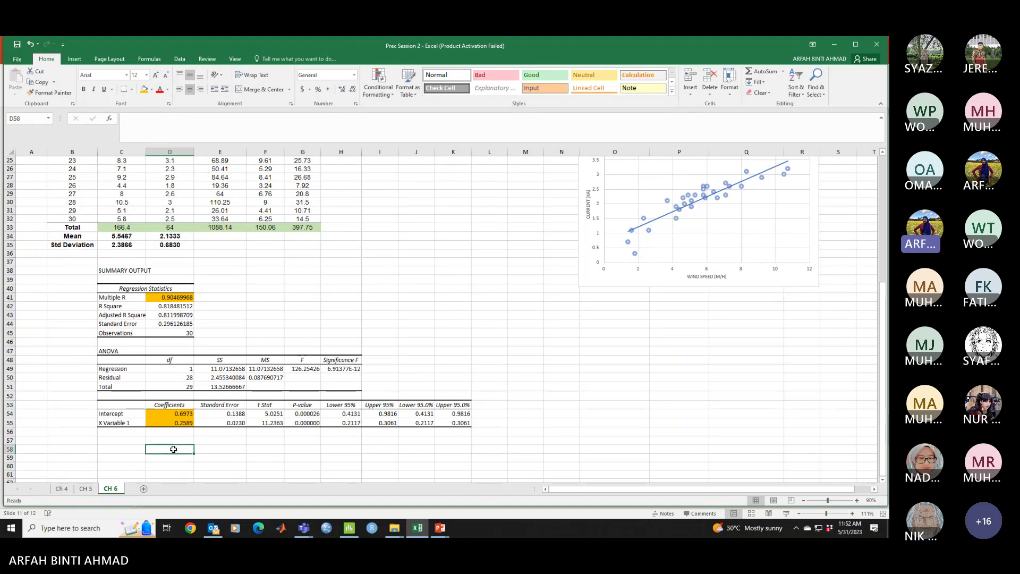
type("cu")
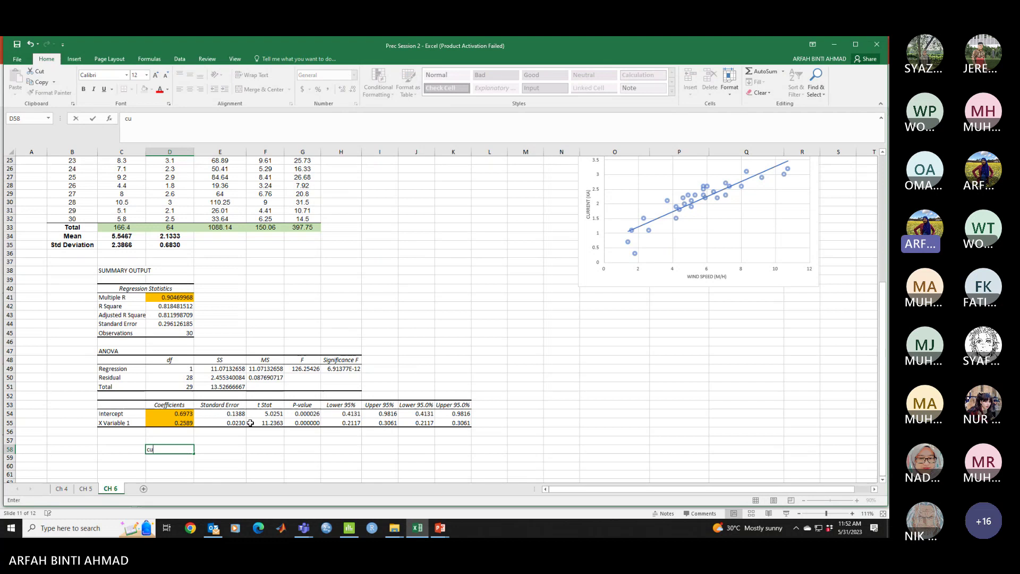
type("rrent = 0.6973 +")
type("0")
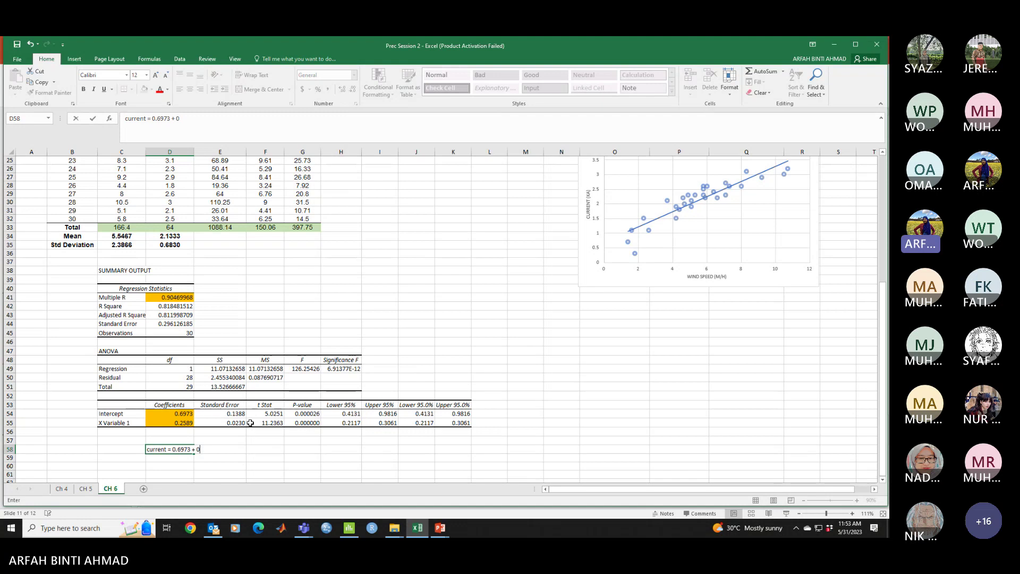
type(".2589 wind speed")
left_click(285, 467)
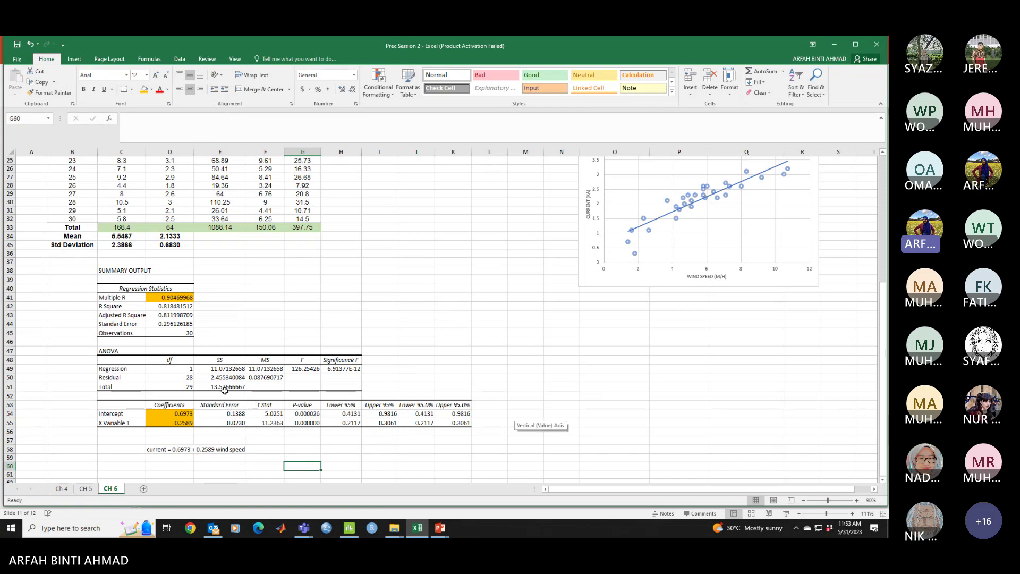
- Examine the t Stat, P-value and 95% confidence limits of X Variable 1 in F55:K55
left_click(281, 421)
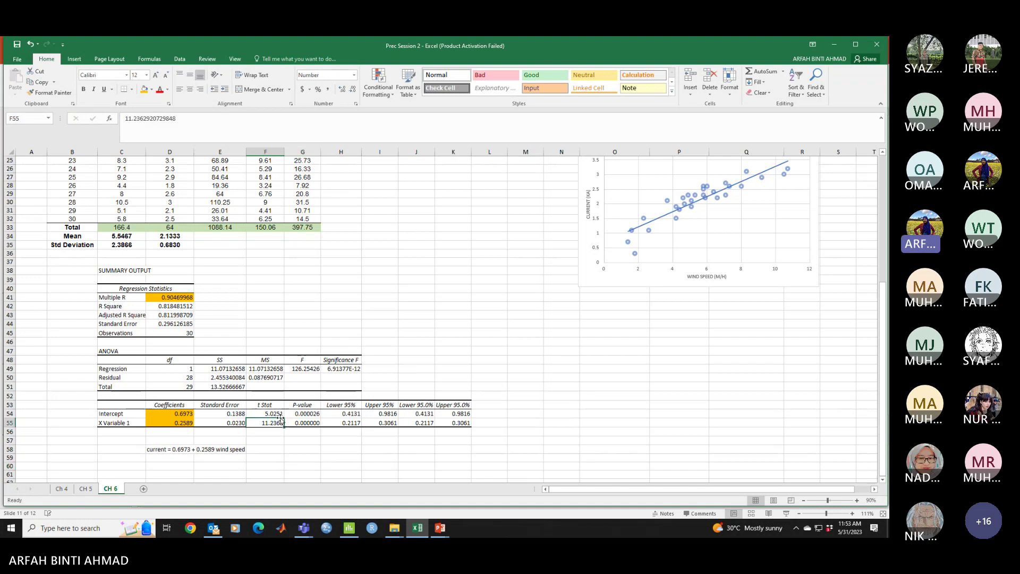
left_click(295, 424)
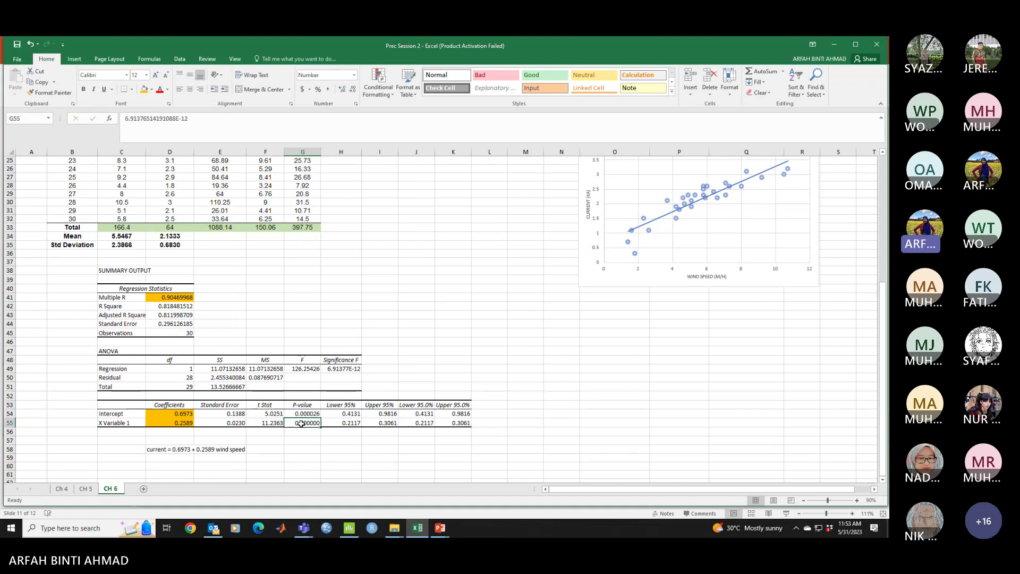
left_click(387, 423)
left_click(353, 423)
left_click(422, 423)
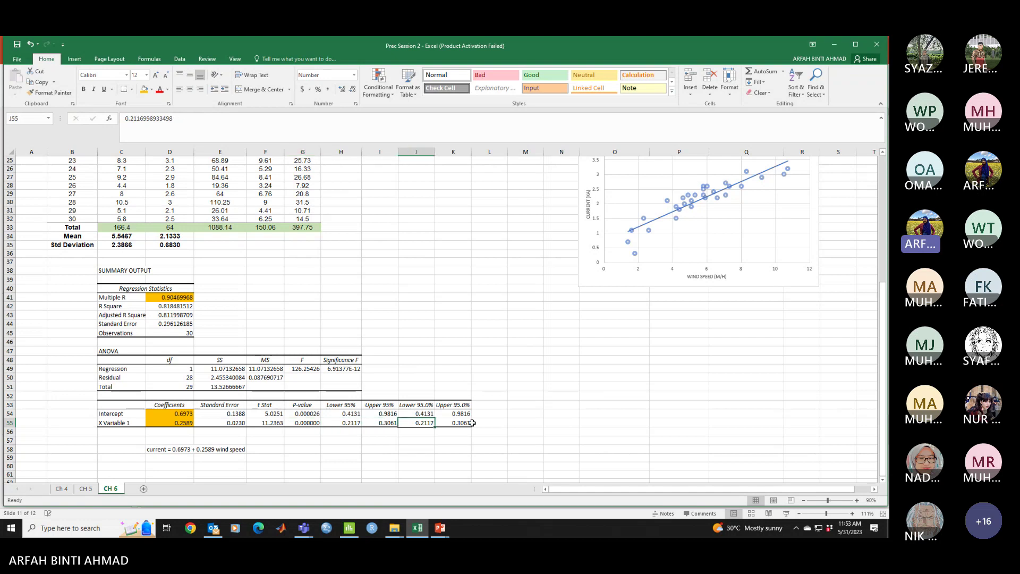
left_click(471, 423)
left_click_drag(268, 423, 468, 423)
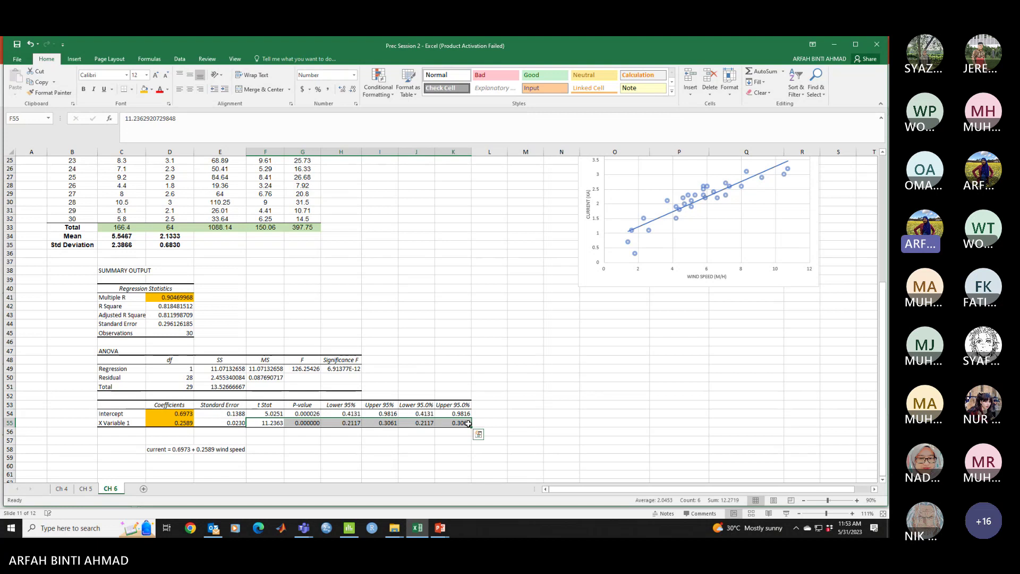
left_click(229, 455)
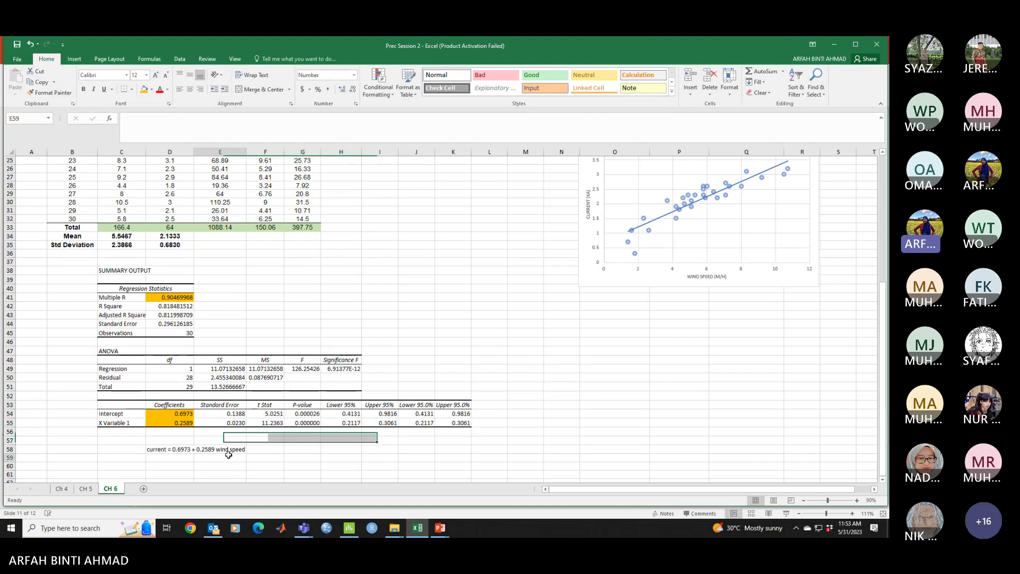
left_click(163, 454)
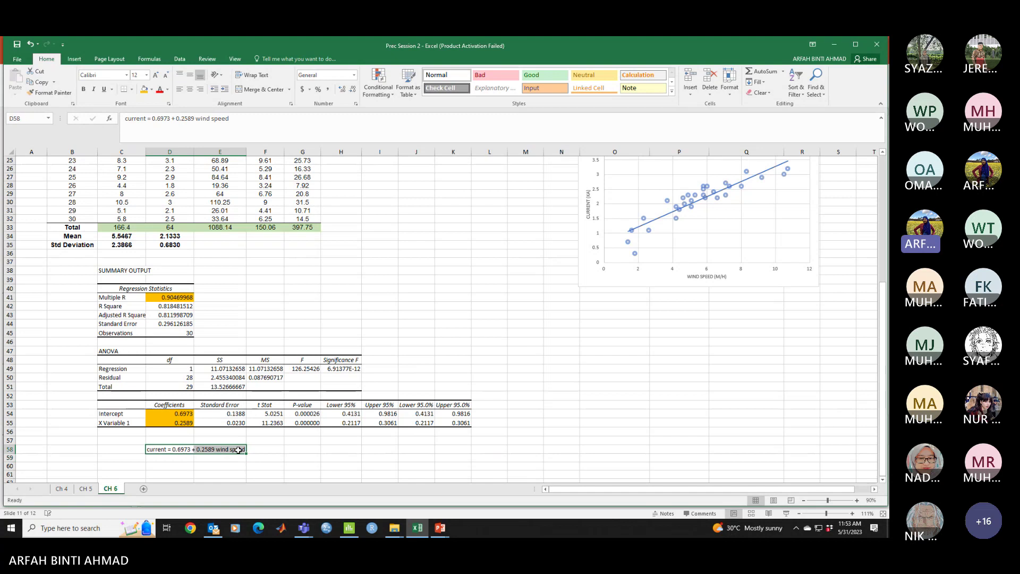
left_click(266, 451)
left_click(174, 449)
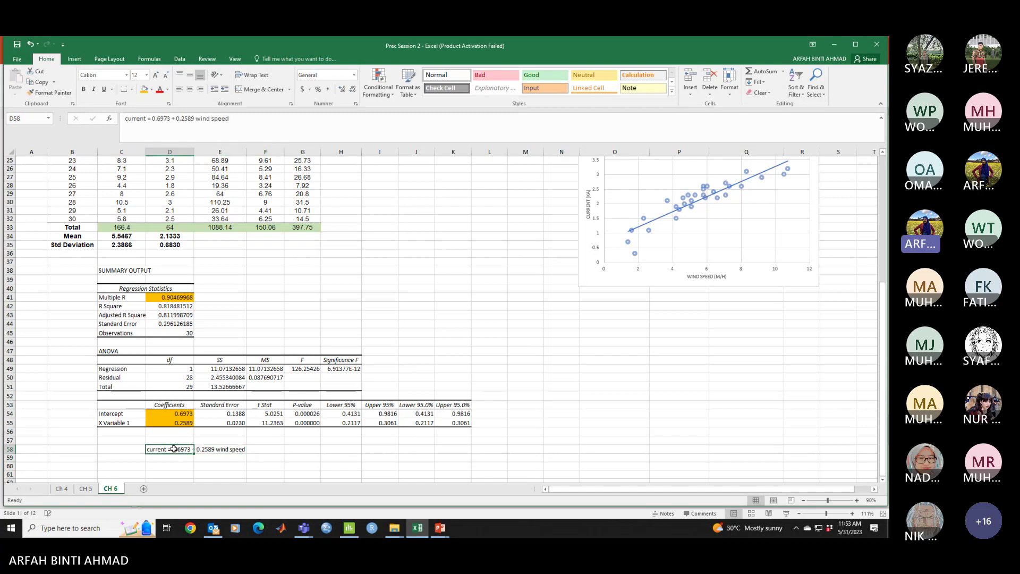
left_click(130, 449)
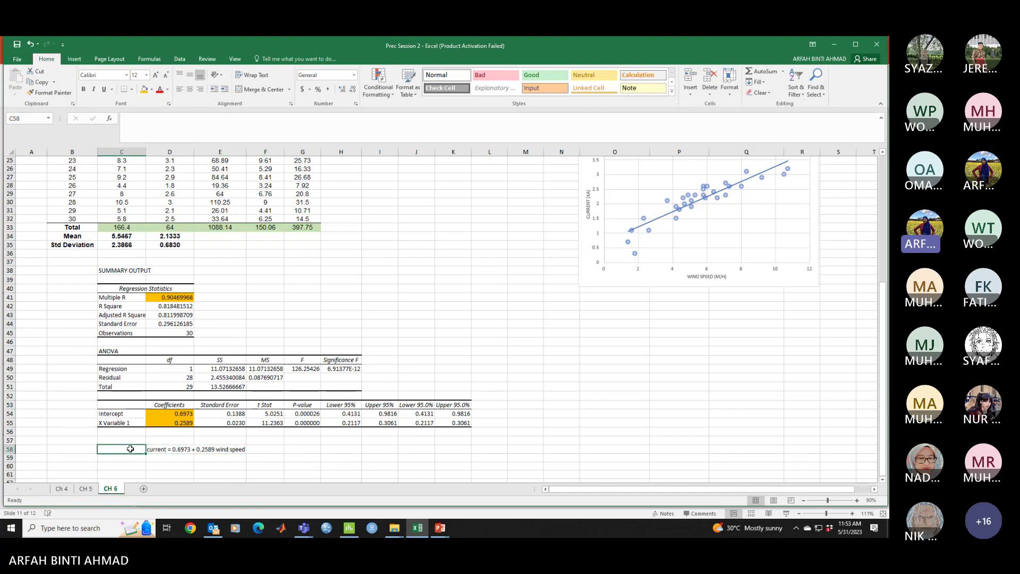
left_click(165, 450)
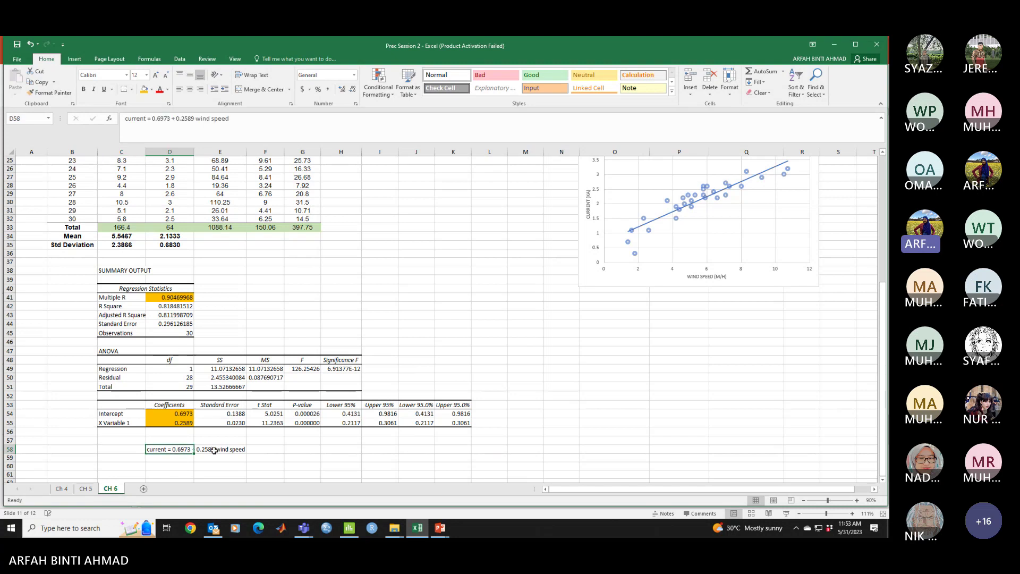
left_click(223, 458)
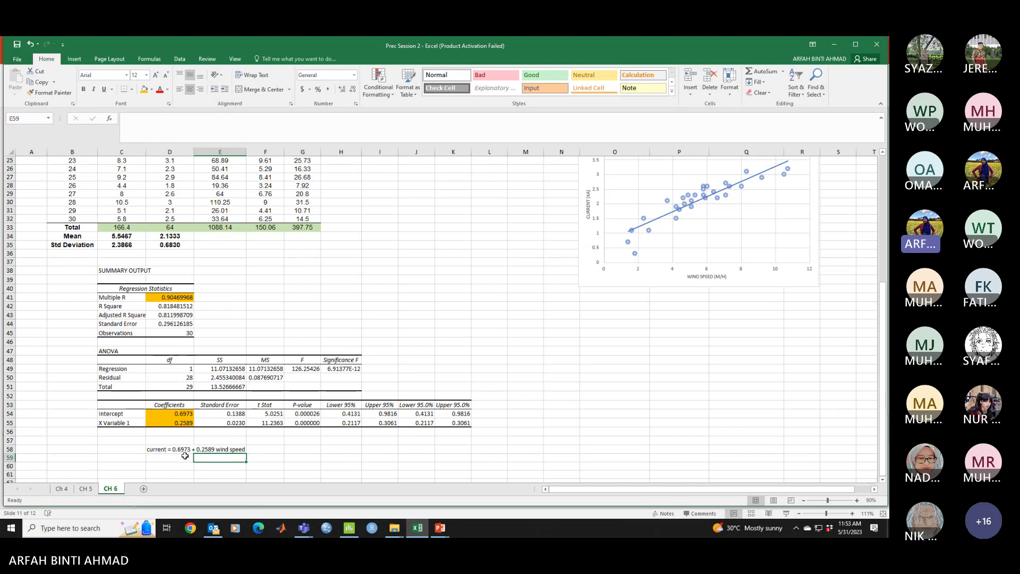
- Merge cells D58:F58 holding the regression model and left-align its text
left_click_drag(176, 450, 265, 450)
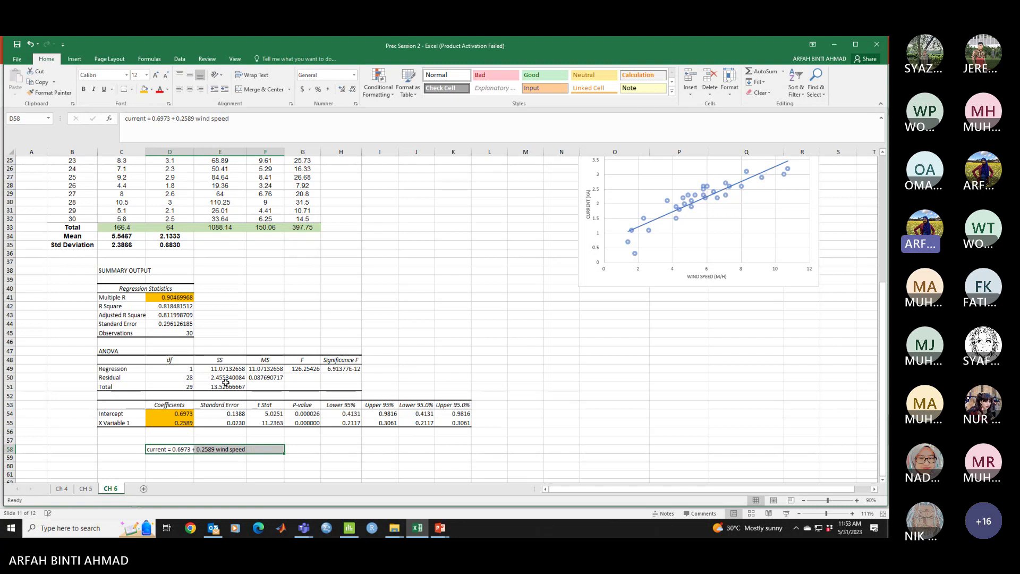
left_click(249, 93)
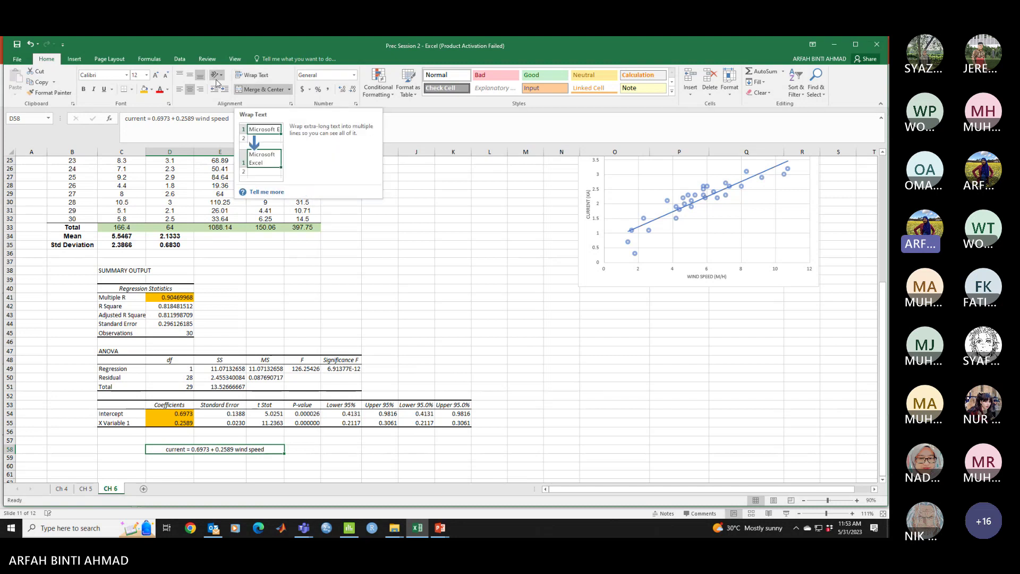
left_click(179, 89)
left_click(489, 279)
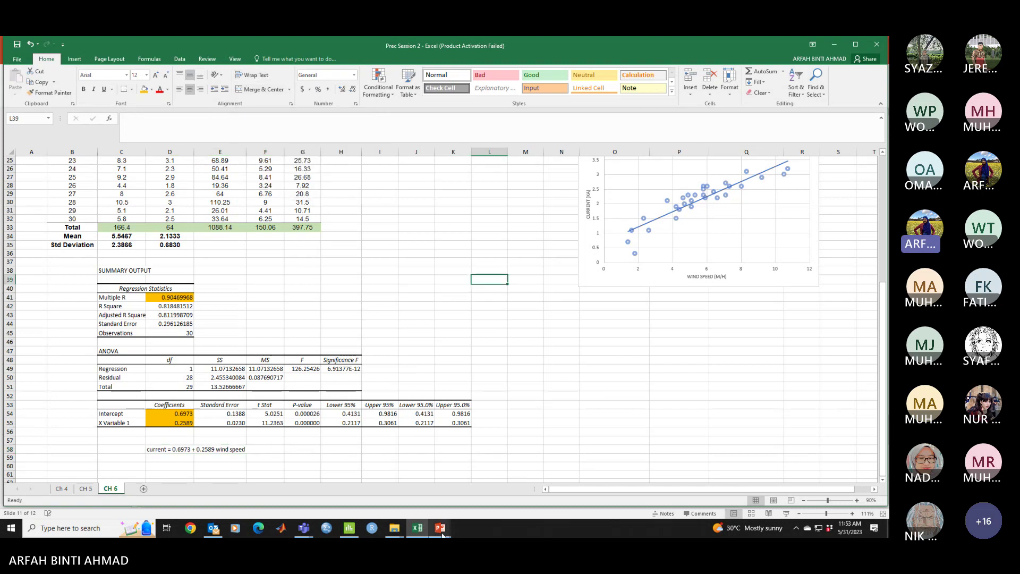
- Check the exercise slide in PowerPoint, return to Excel and enter "x = 13.5" in C60
mouse_move(440, 528)
left_click(424, 499)
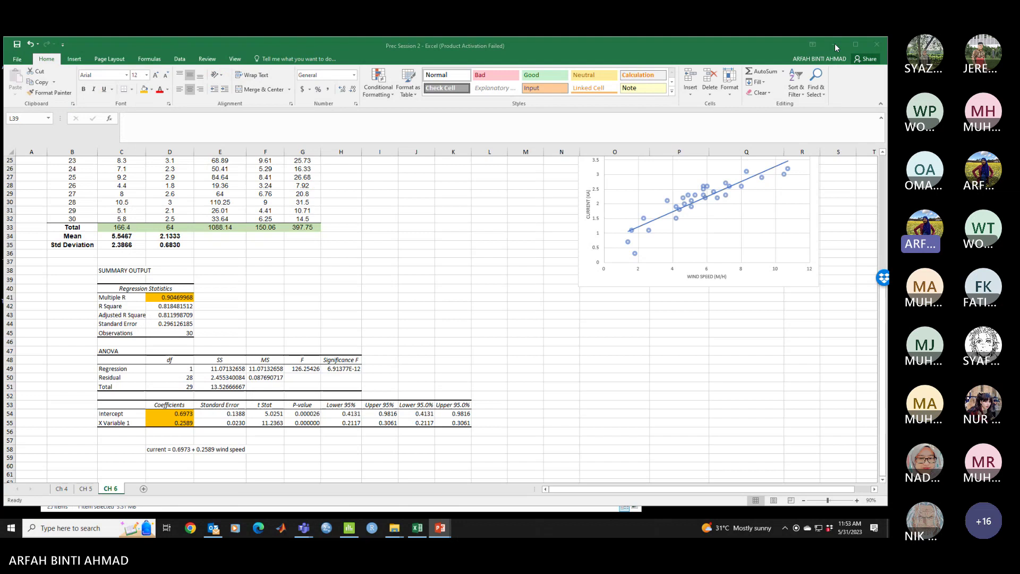
left_click(836, 45)
left_click(126, 464)
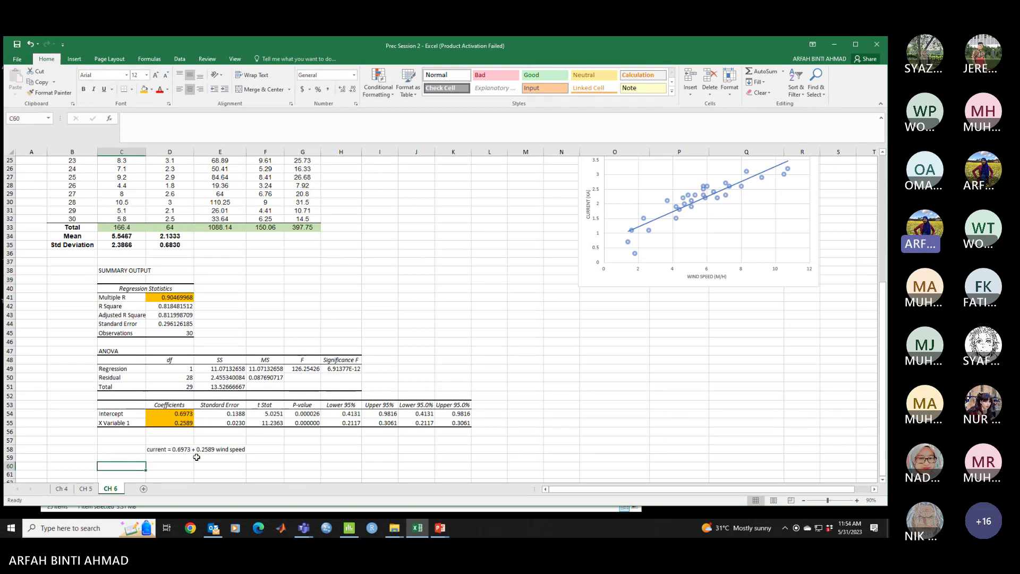
type("x")
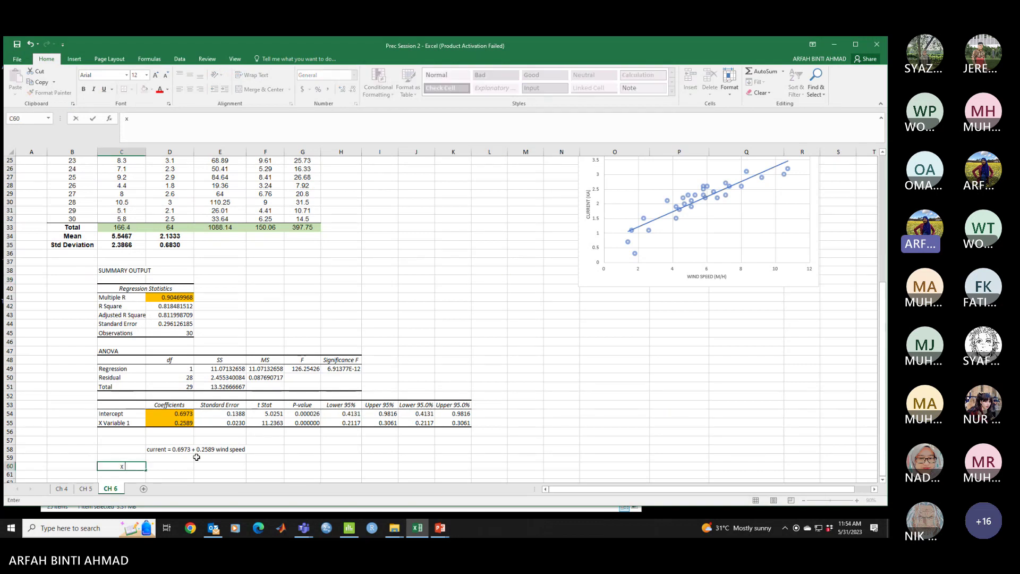
type(" = 13.5")
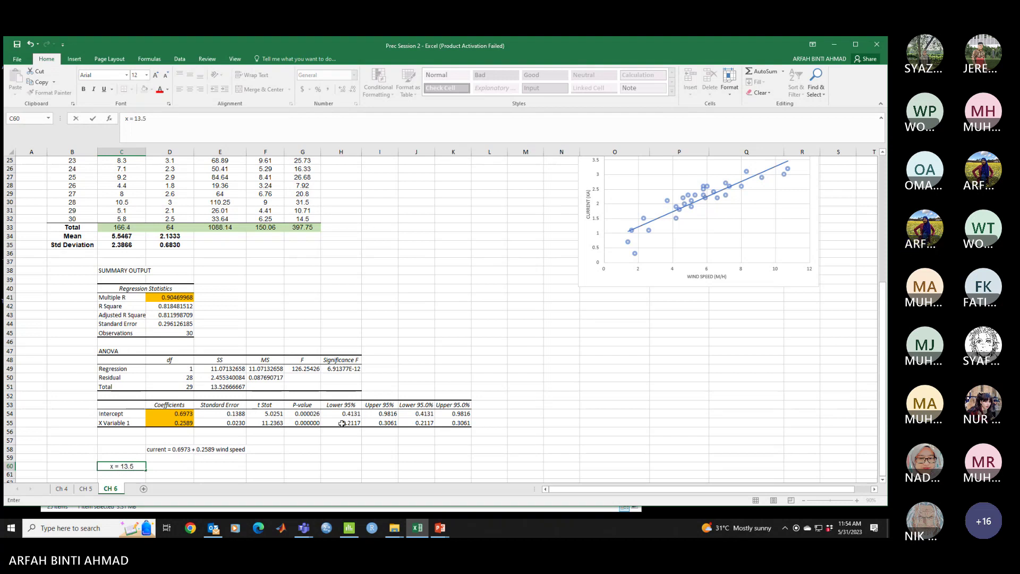
- Recheck question (f) on the Prec Session 2 slide in PowerPoint, return to Excel and enter the label "current =" in D60
left_click(436, 532)
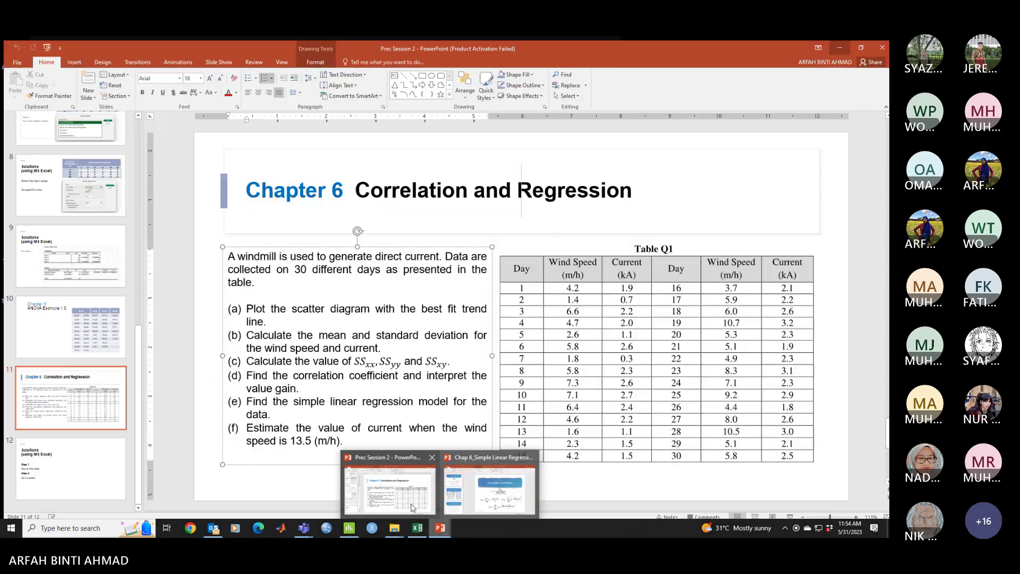
left_click(408, 495)
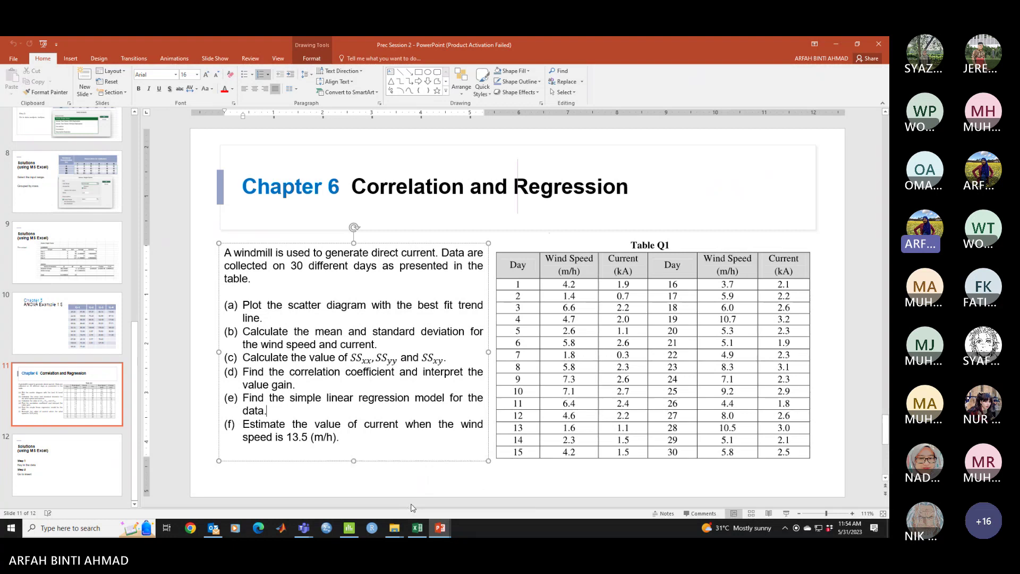
left_click(844, 43)
left_click(172, 467)
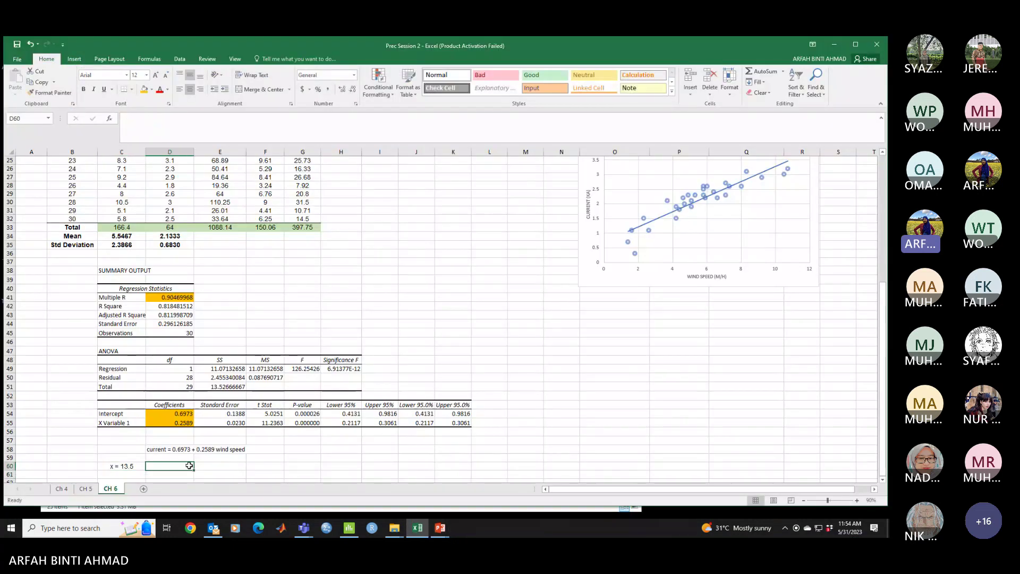
type("cu")
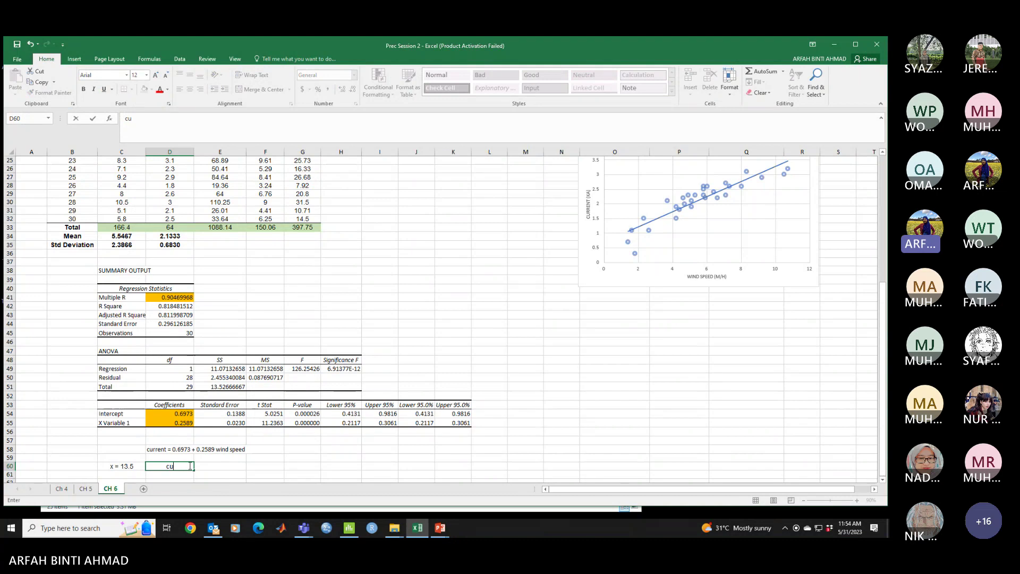
type("rrent =")
- Try to calculate the estimated current in E60 with the formula =D54+D55(13.5)
left_click(216, 466)
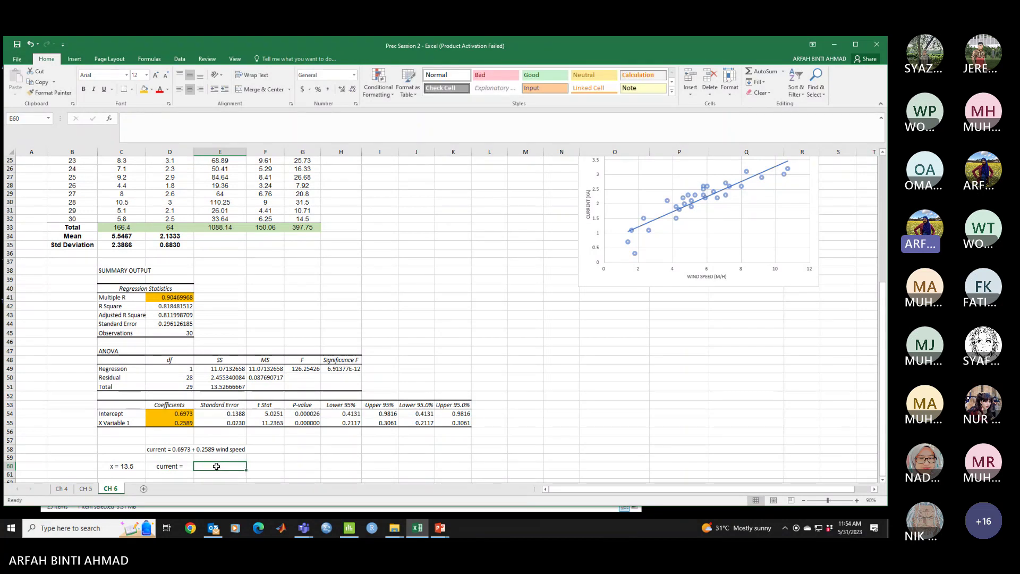
type("=")
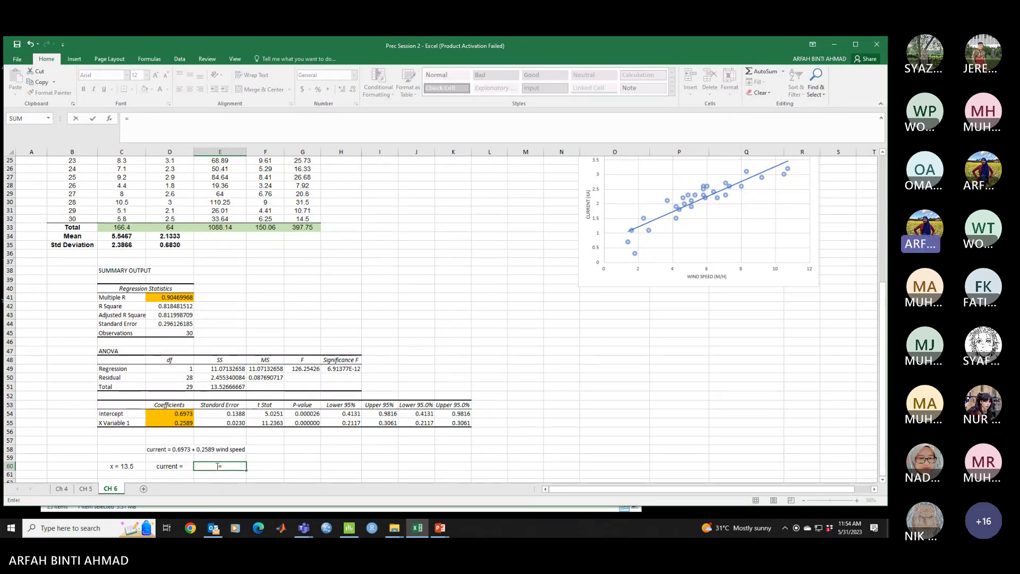
left_click(171, 413)
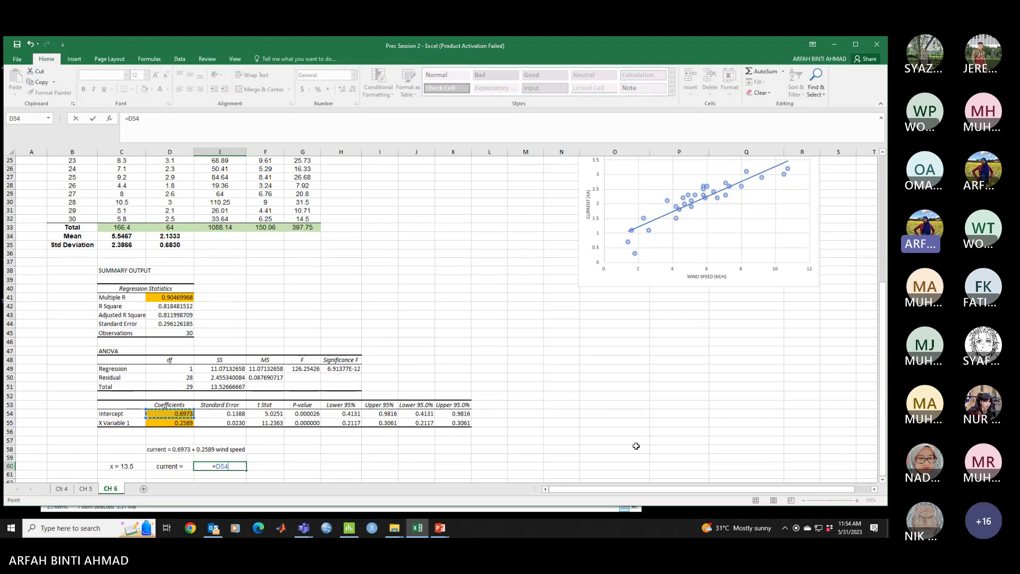
type("+")
left_click(171, 422)
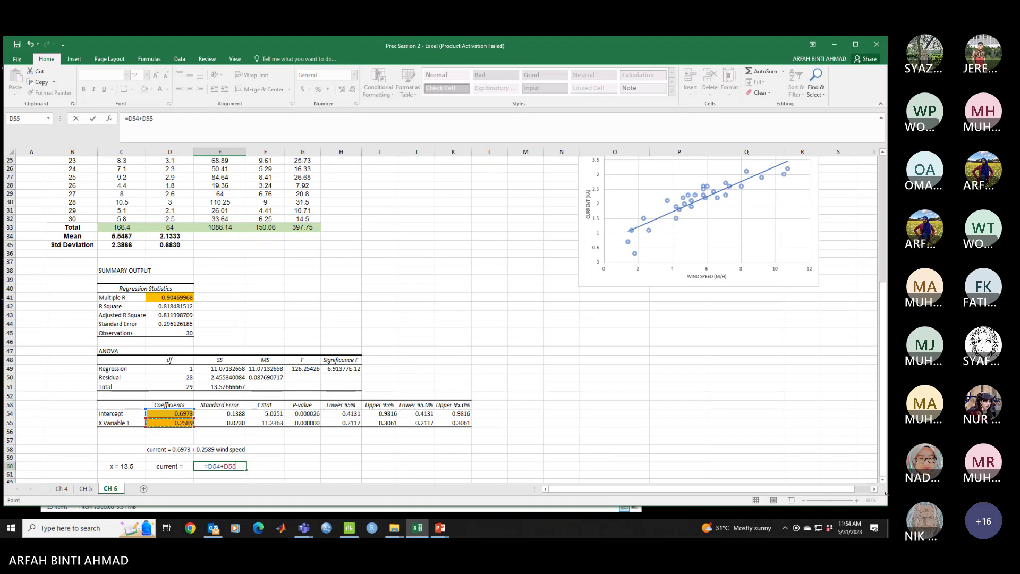
type("(")
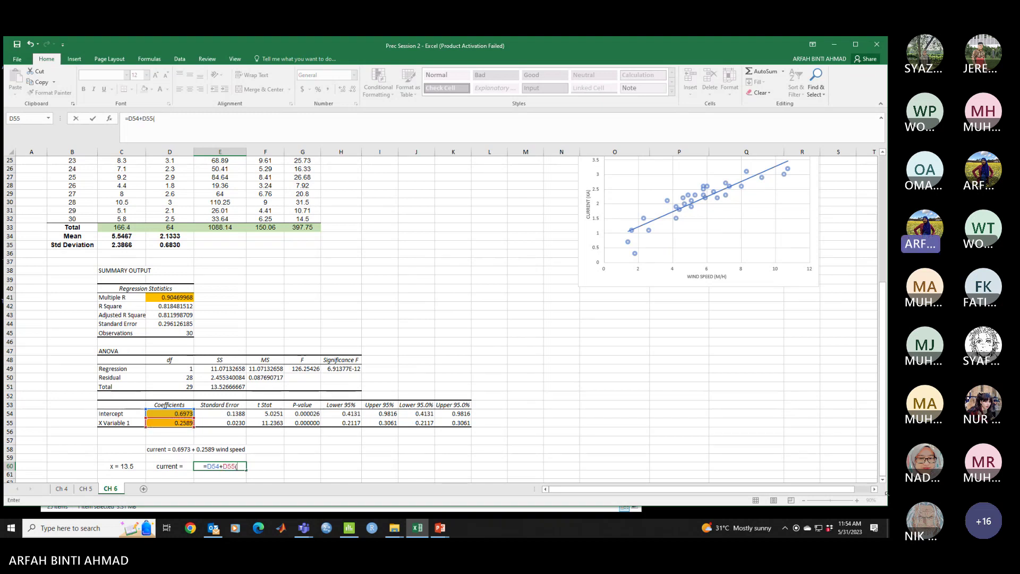
type("13.5)")
key("Return")
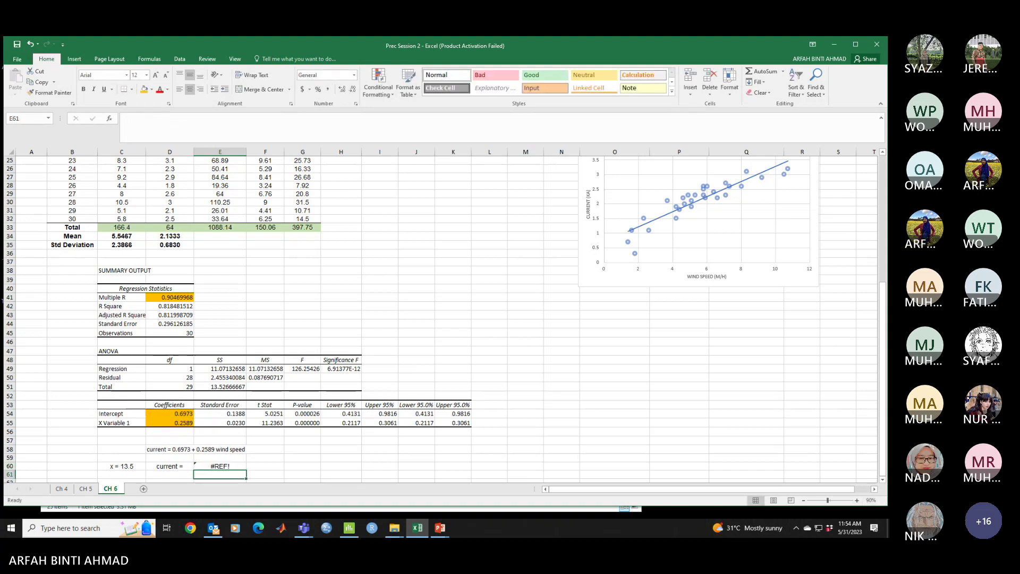
- View the error-checking options for E60, dismiss them and clear the cell's formula
left_click(240, 466)
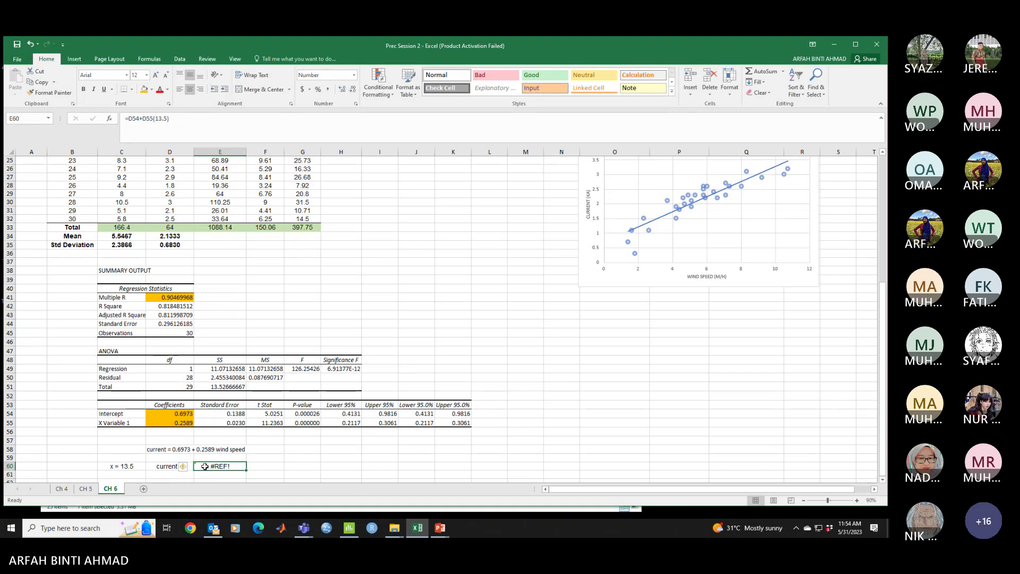
left_click(186, 470)
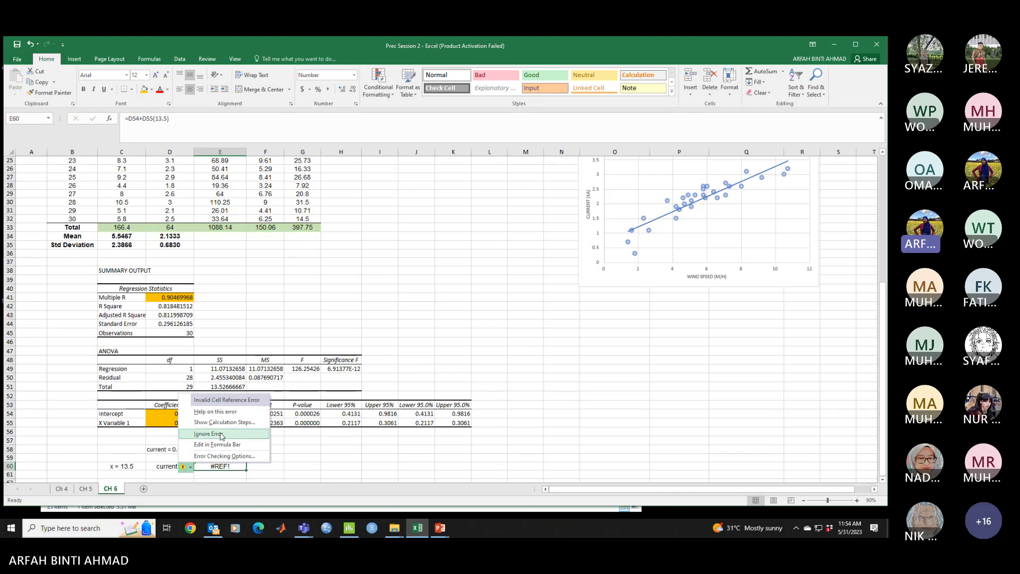
key("Escape")
key("Right")
left_click(227, 466)
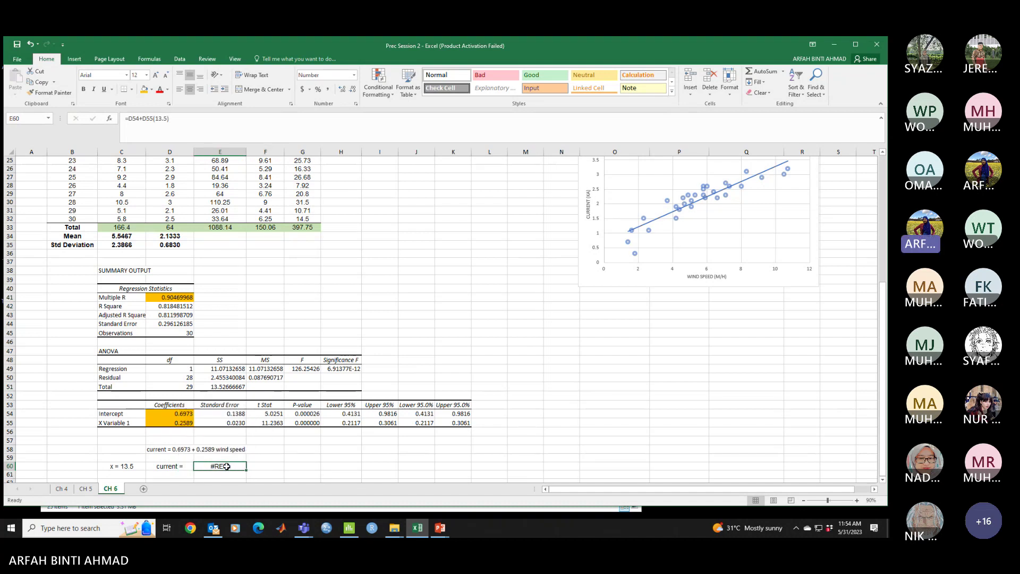
key("BackSpace")
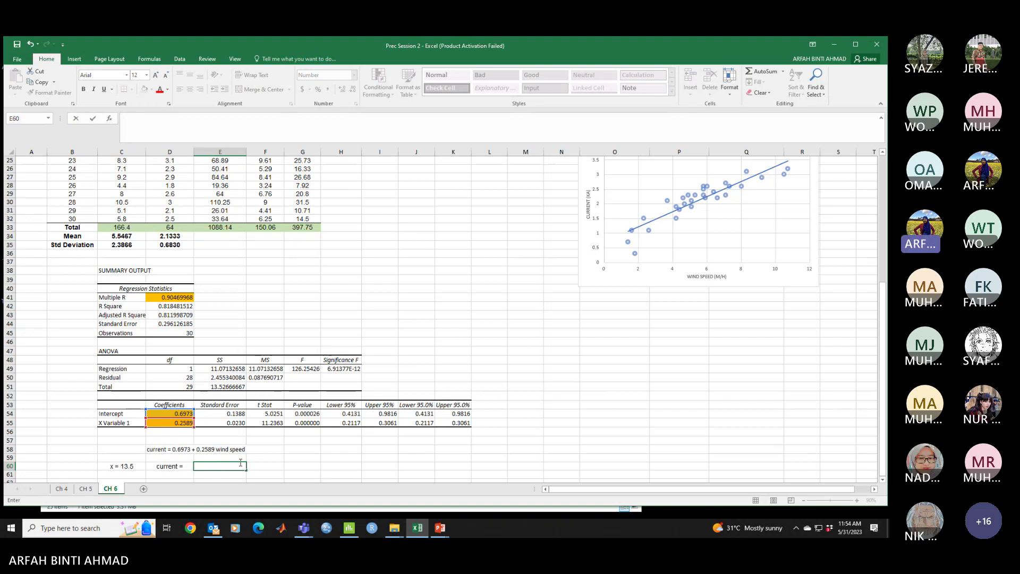
- Calculate the estimated current in E60 as =0.6973+0.2589*(13.5), accepting the proposed correction that adds the multiplication sign
type("=")
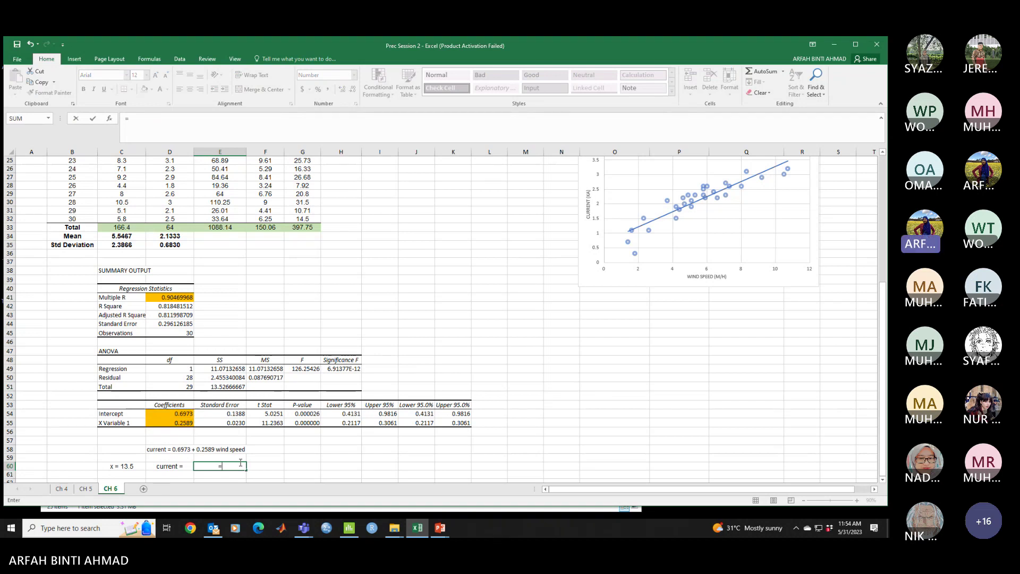
type("0.6973+0")
type(".2589(13.5")
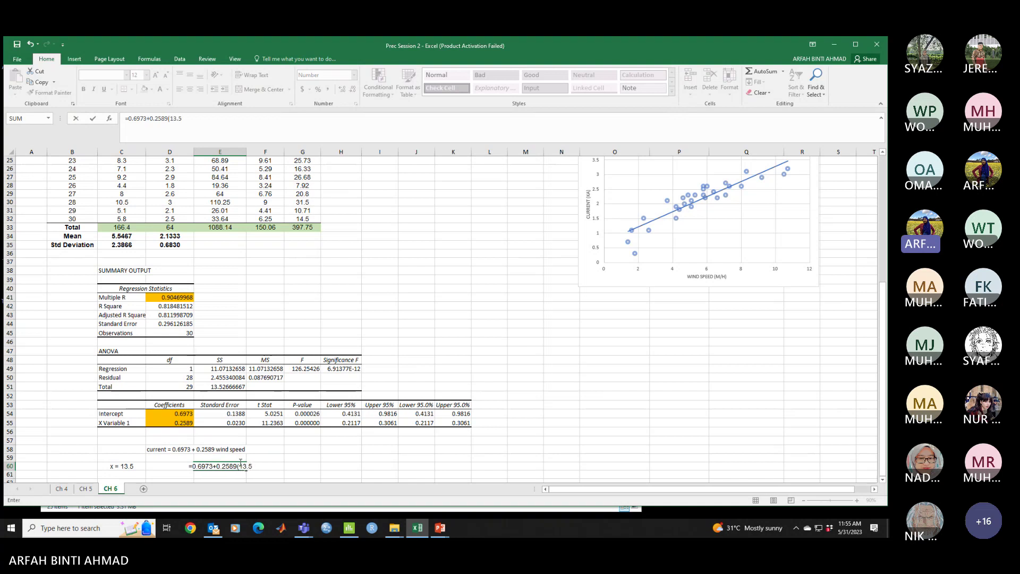
type("_")
key("Return")
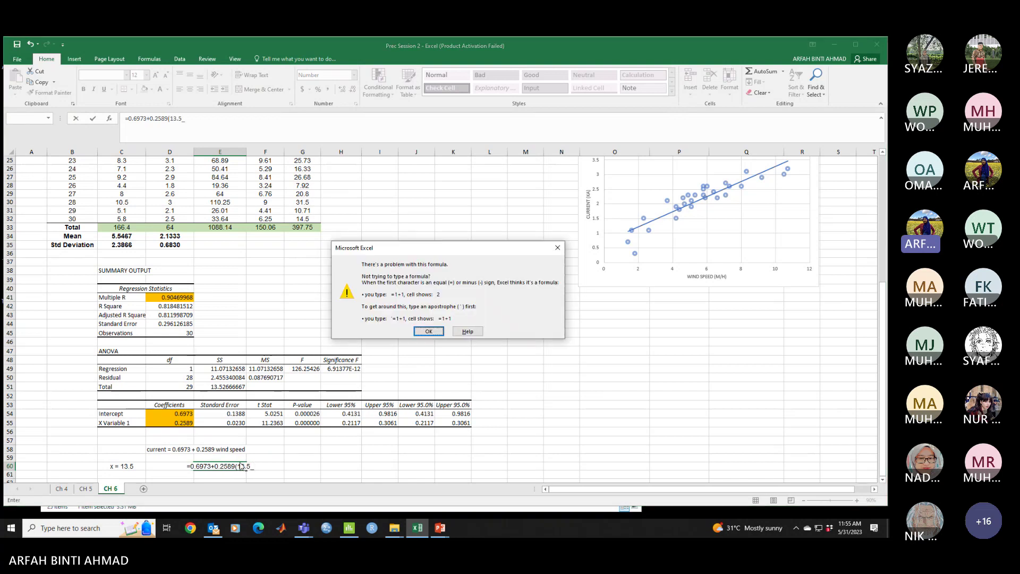
left_click(428, 331)
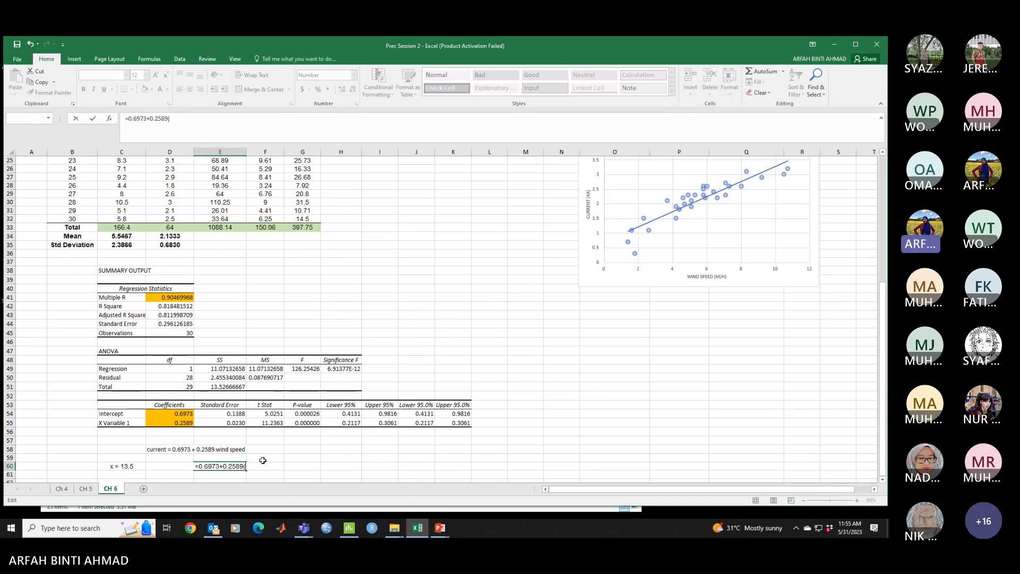
key("BackSpace")
key("BackSpace")
type(".5)")
key("Return")
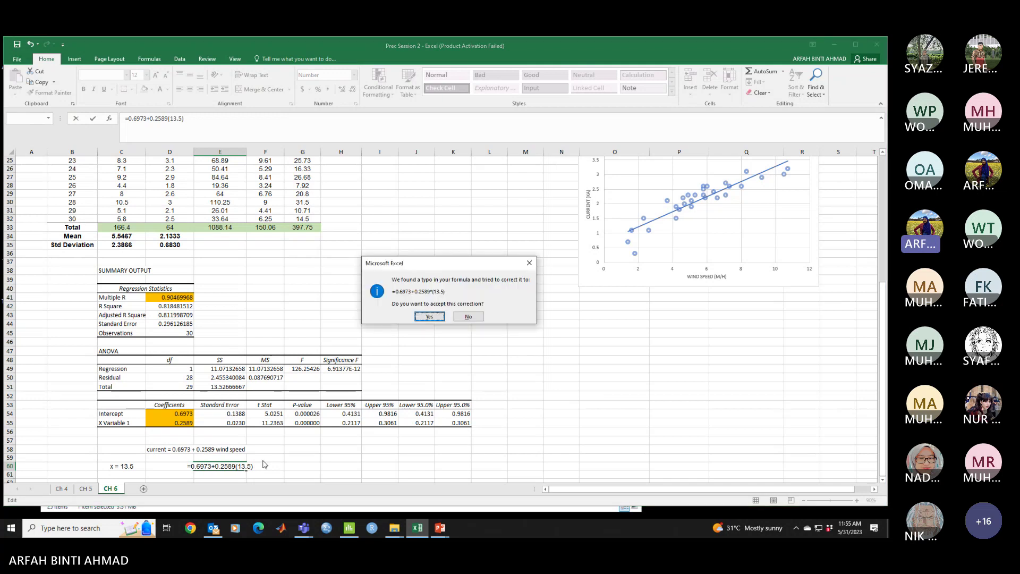
left_click(430, 316)
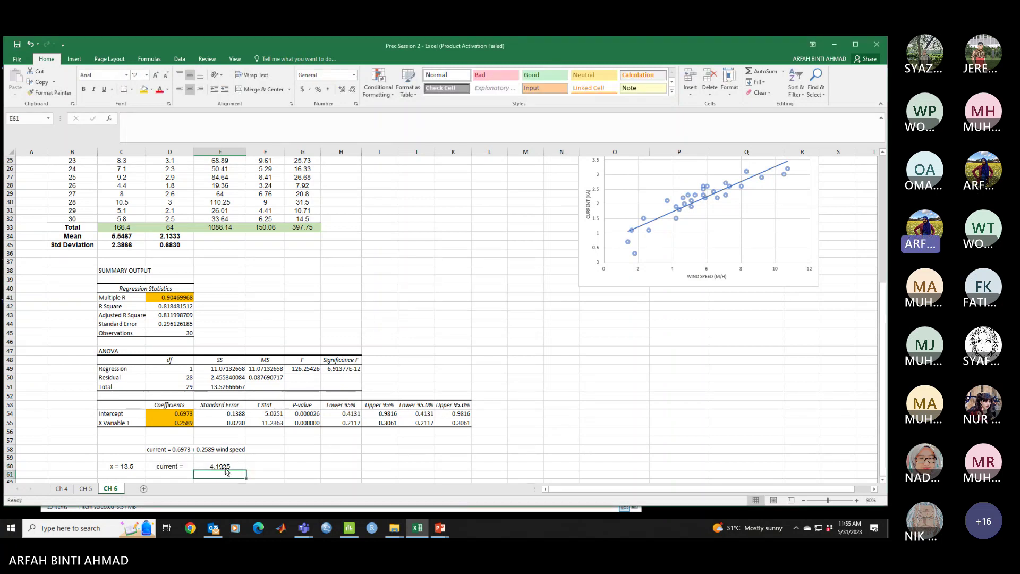
- Rewrite the estimated current formula in E60 as =0.6973+(0.2589*13.5), bracketing the slope and wind speed product
left_click(176, 121)
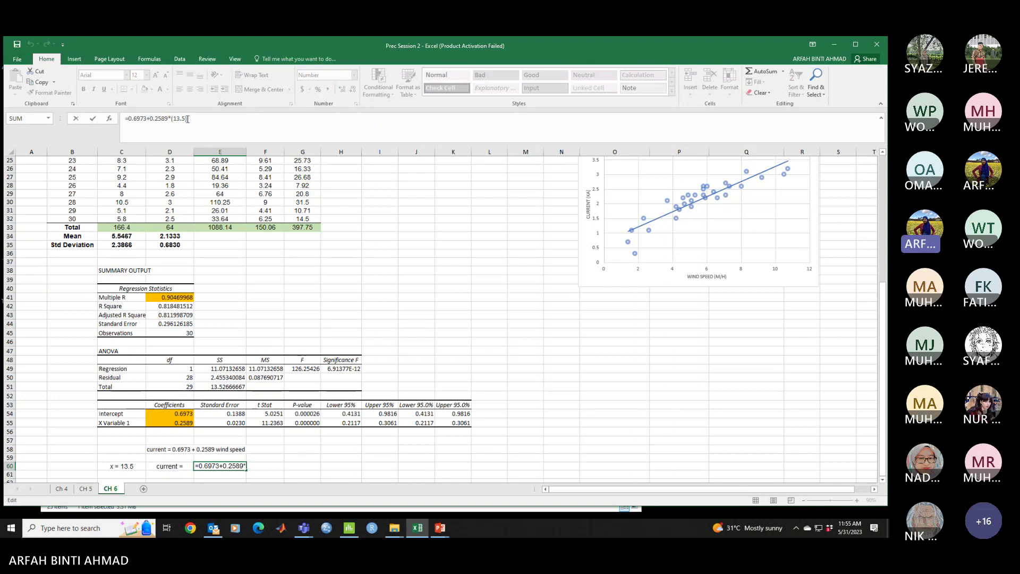
key("BackSpace")
key("Left")
key("Left")
key("Left")
key("Left")
key("Left")
key("Left")
key("Left")
type("(")
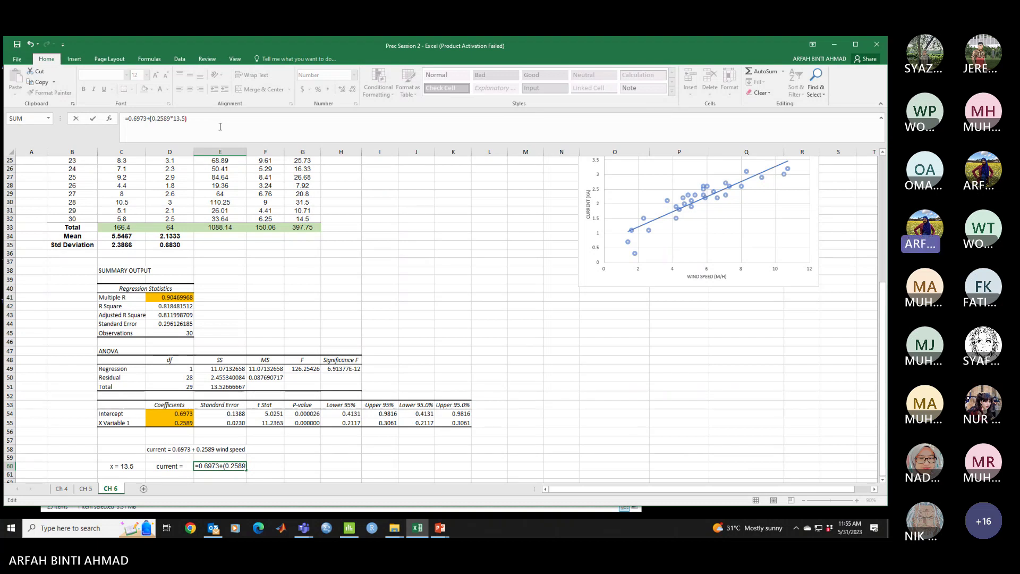
key("Return")
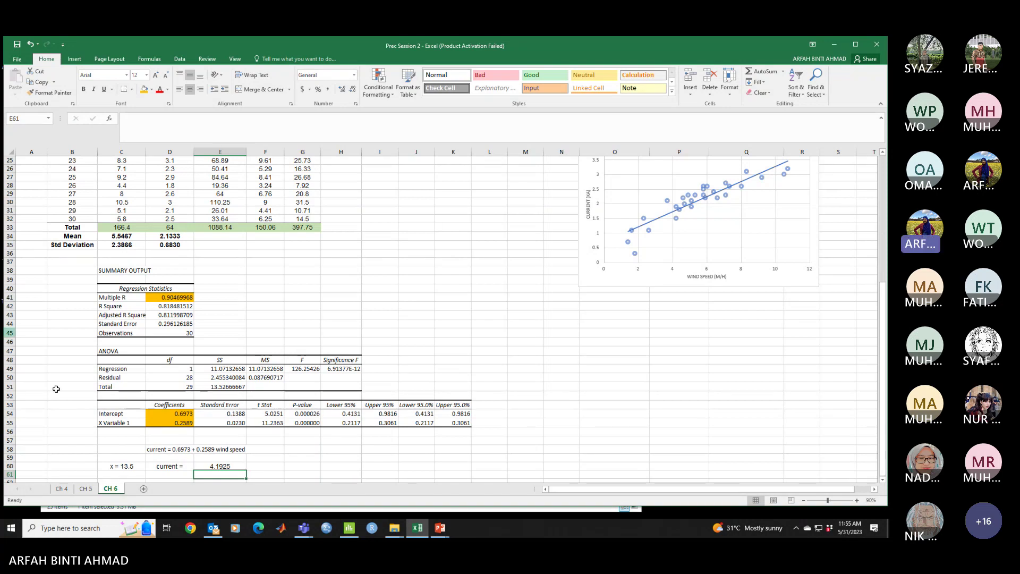
left_click(269, 466)
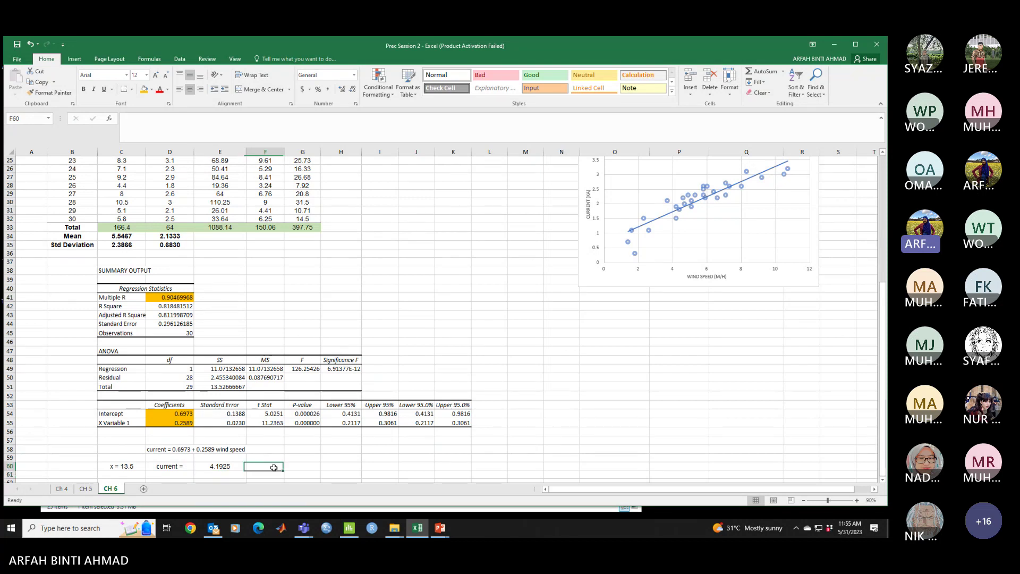
left_click(212, 466)
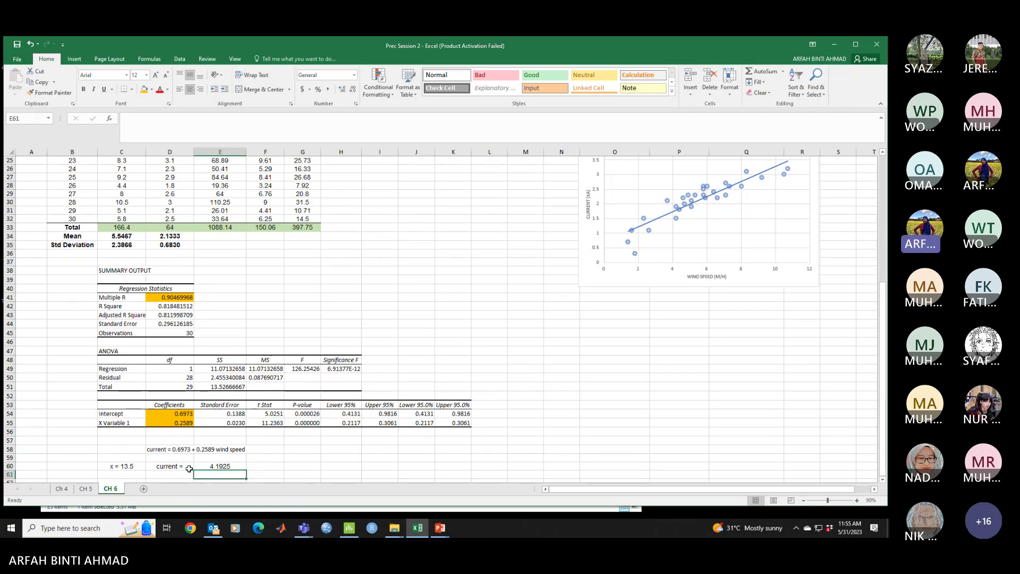
left_click(137, 465)
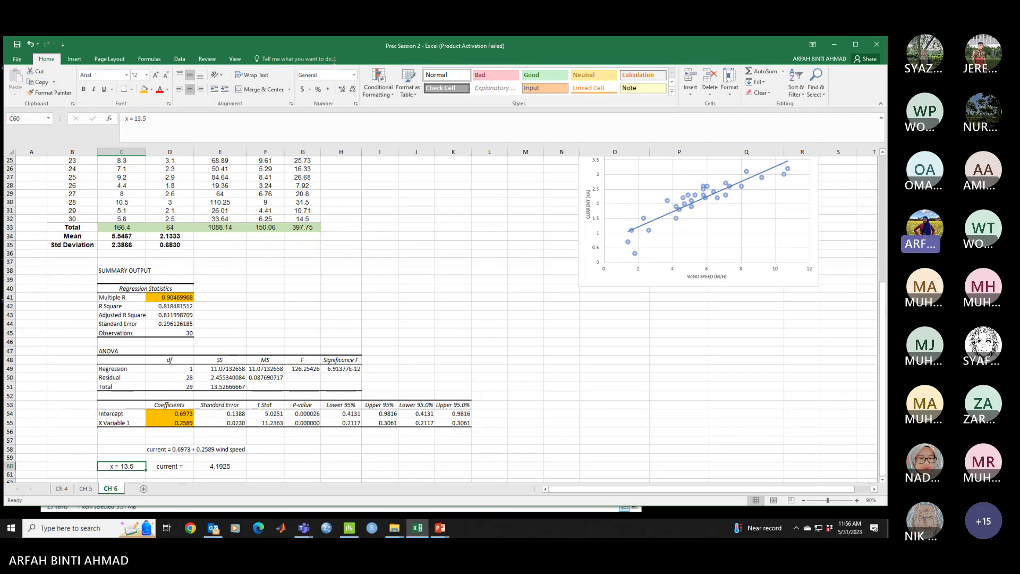
left_click(367, 313)
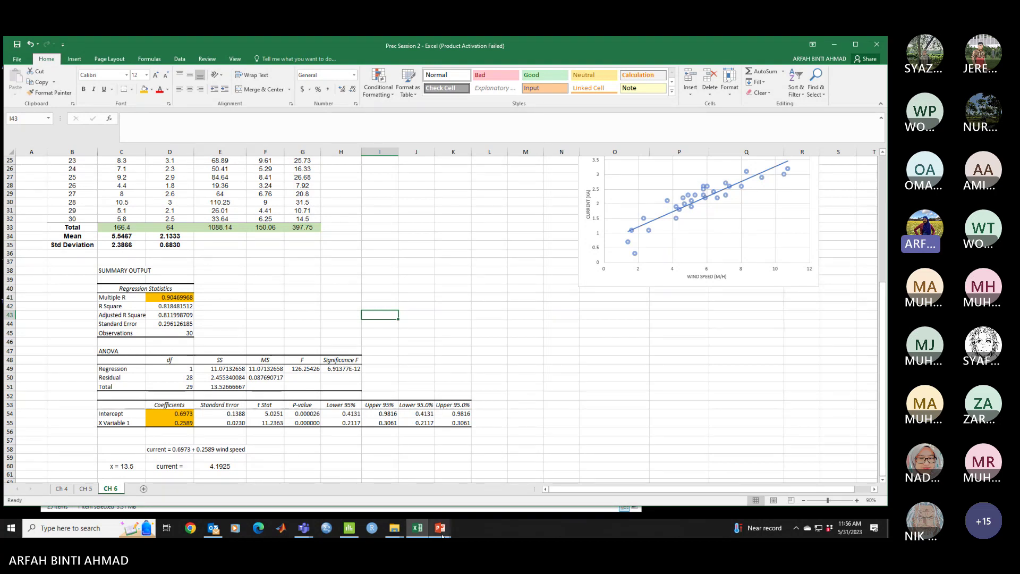
mouse_move(442, 535)
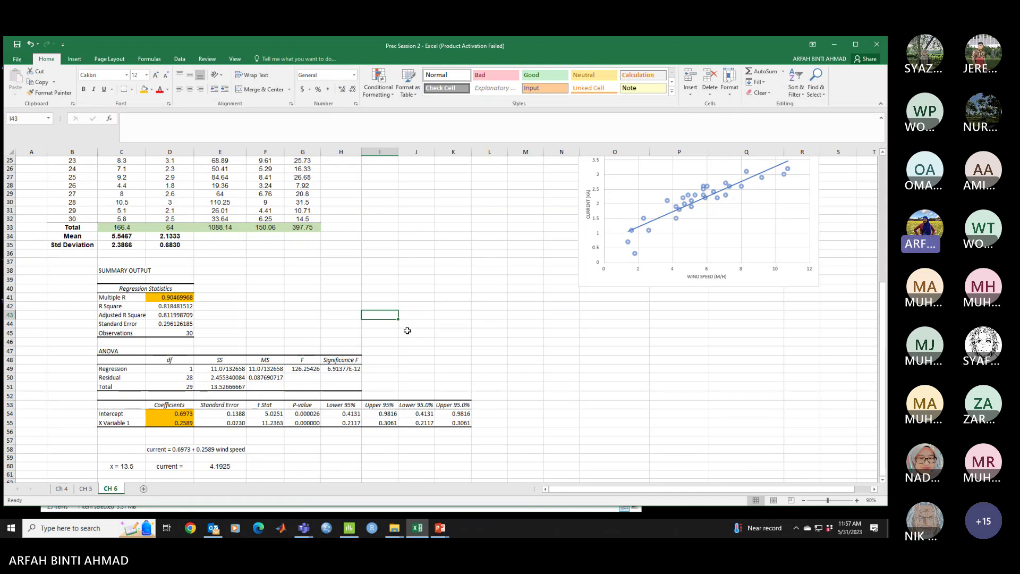
scroll(407, 331, "down", 3)
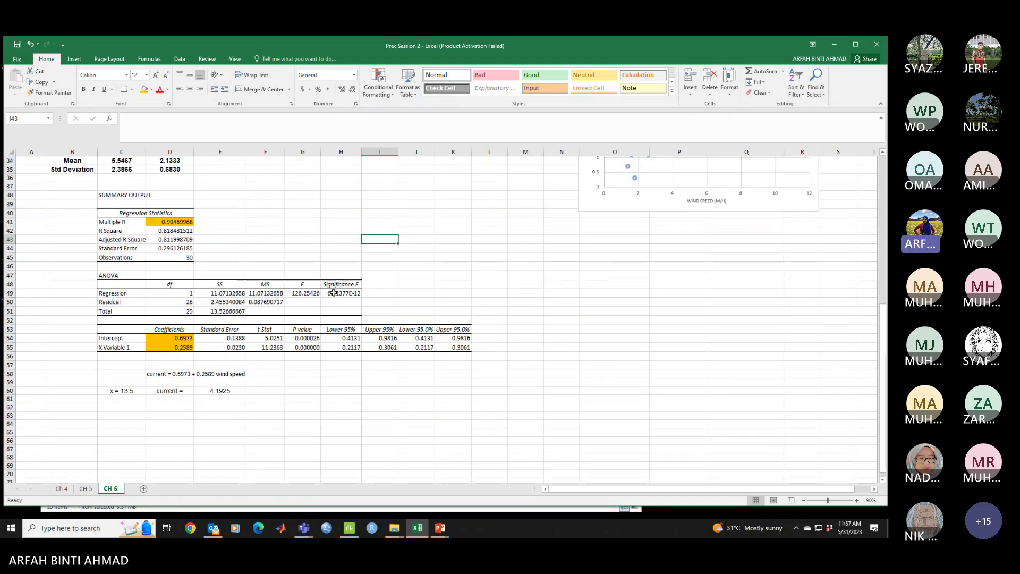
scroll(400, 372, "up", 4)
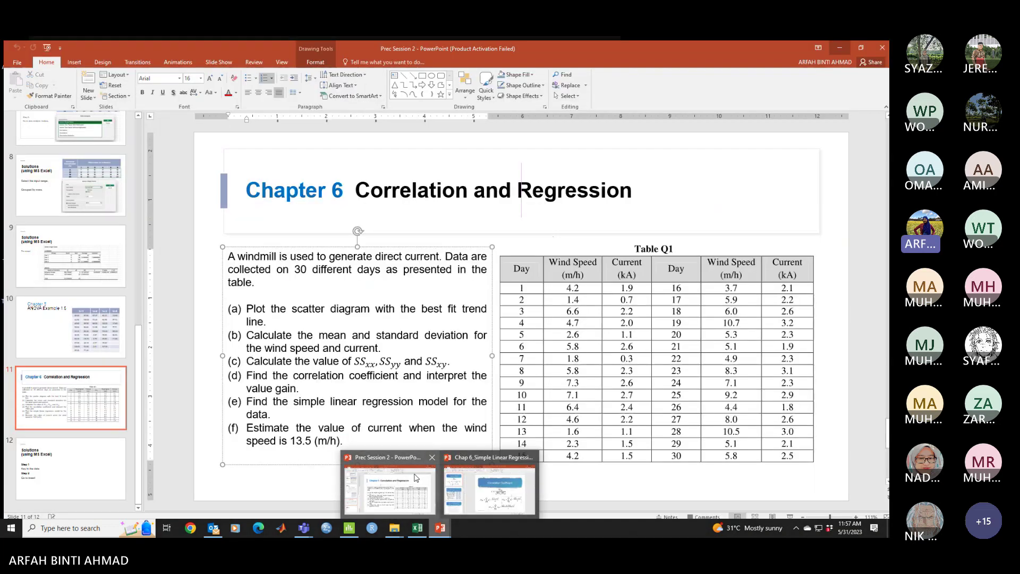
- Switch to the Prec Session 2 presentation in PowerPoint and look back through the Excel solution slides, from slide 12 to slide 7
left_click(416, 478)
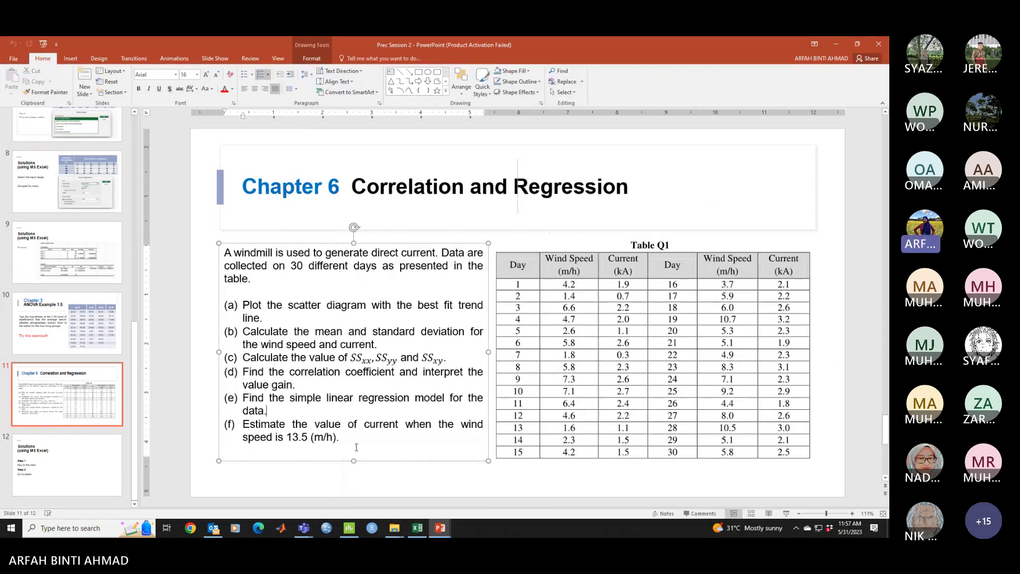
left_click(33, 484)
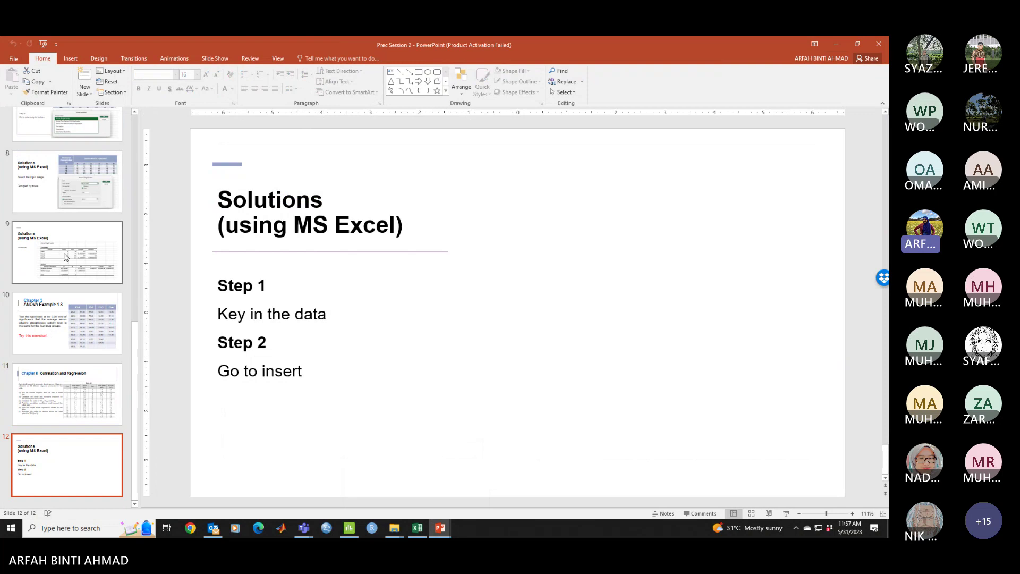
left_click(67, 257)
left_click(68, 186)
scroll(69, 191, "up", 3)
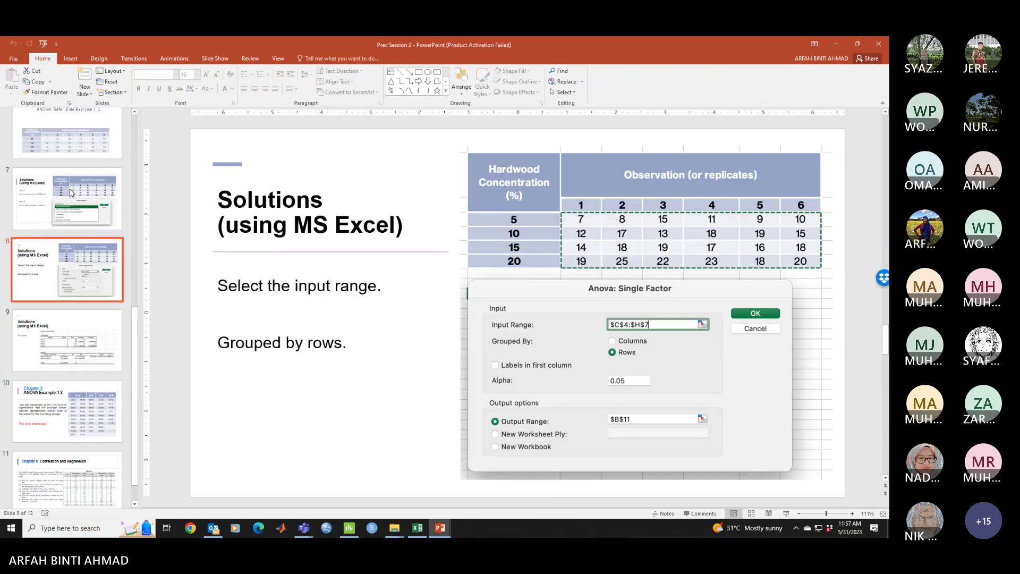
left_click(91, 217)
left_click(82, 303)
key("Up")
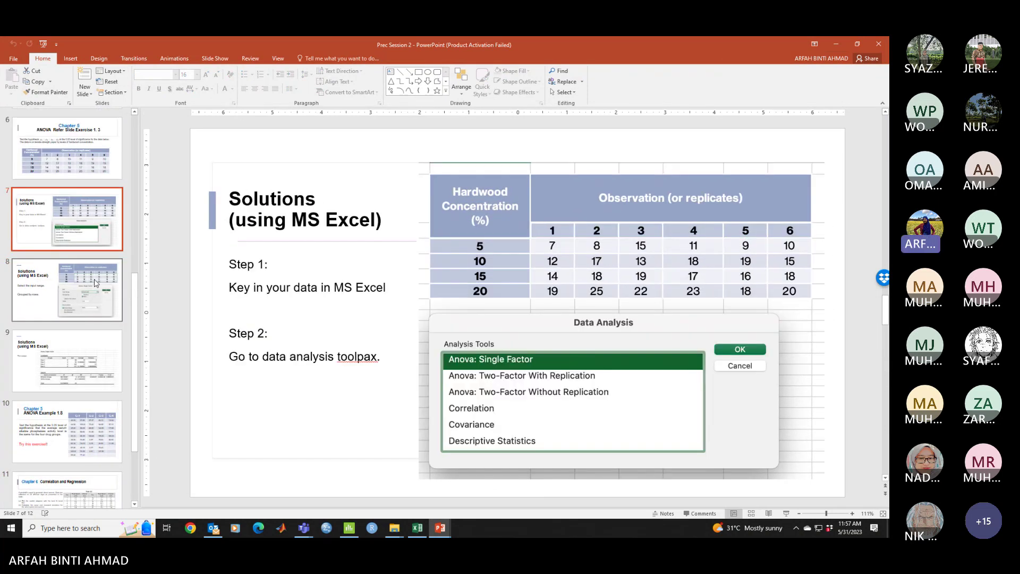
- Review slides 8 to 12, revisit the Chapter 6 Correlation and Regression question slide, and return to the Excel worksheet
left_click(94, 283)
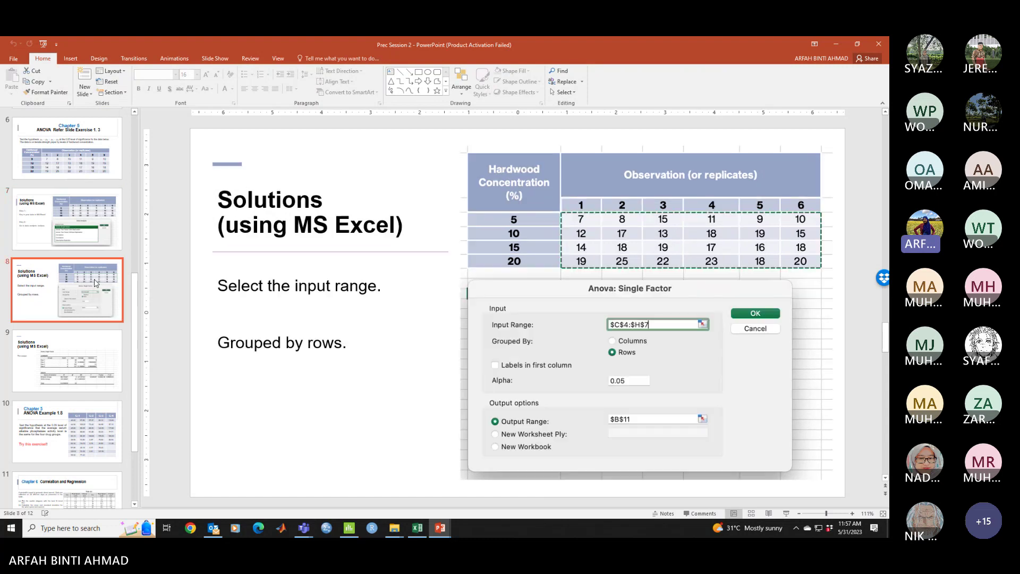
left_click(92, 338)
scroll(93, 362, "down", 1)
scroll(93, 361, "down", 1)
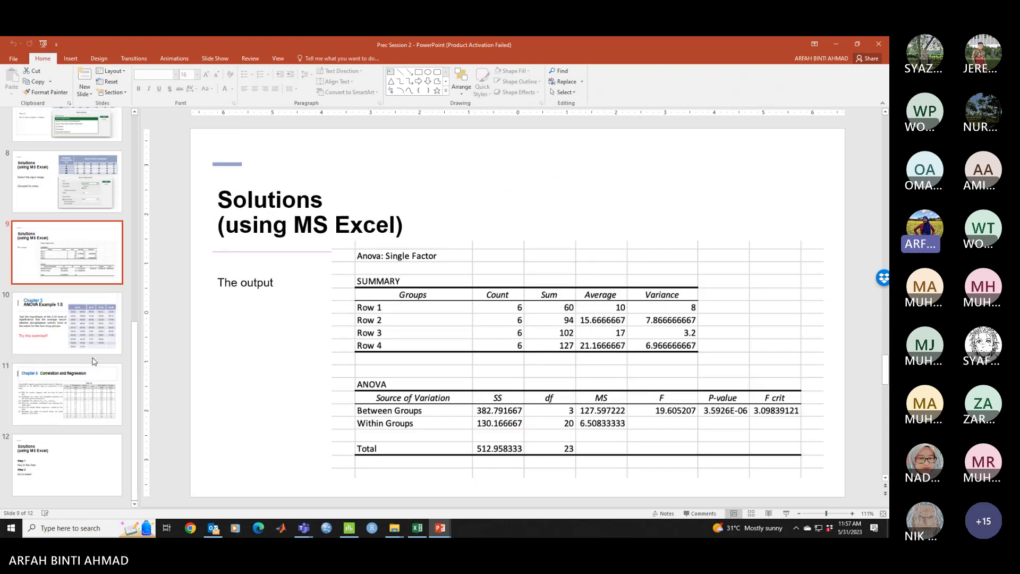
left_click(90, 334)
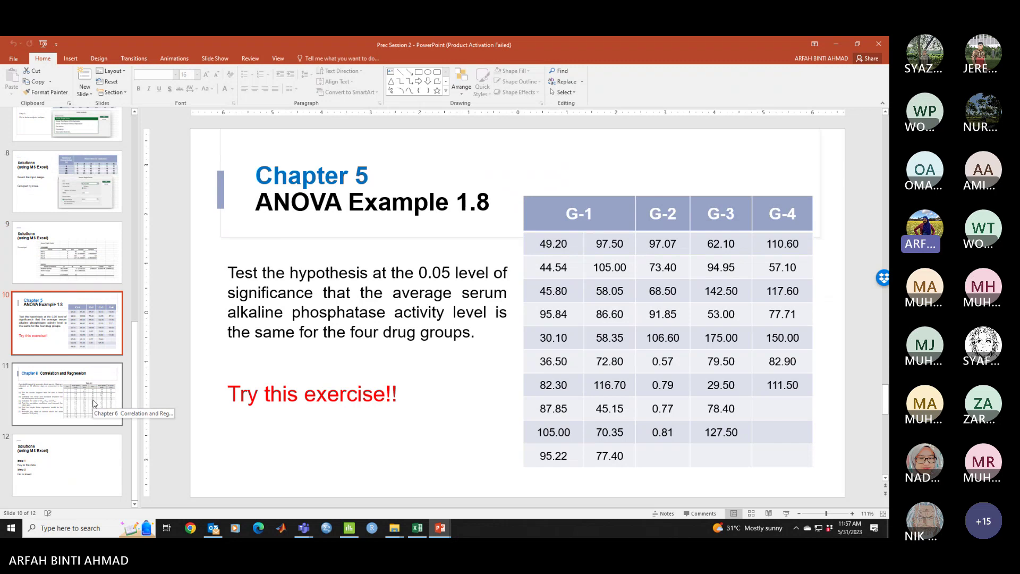
left_click(93, 403)
left_click(106, 471)
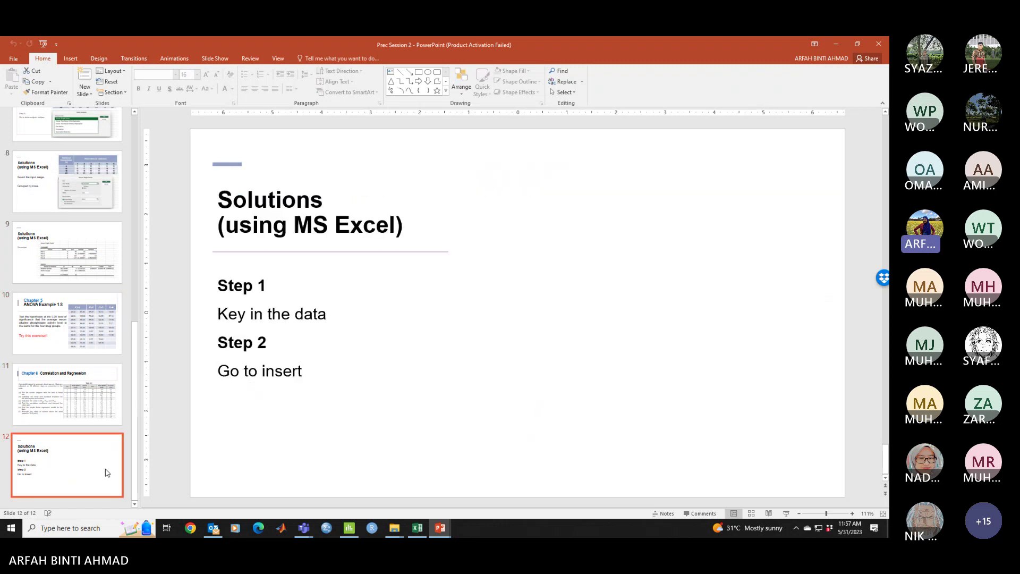
left_click(94, 410)
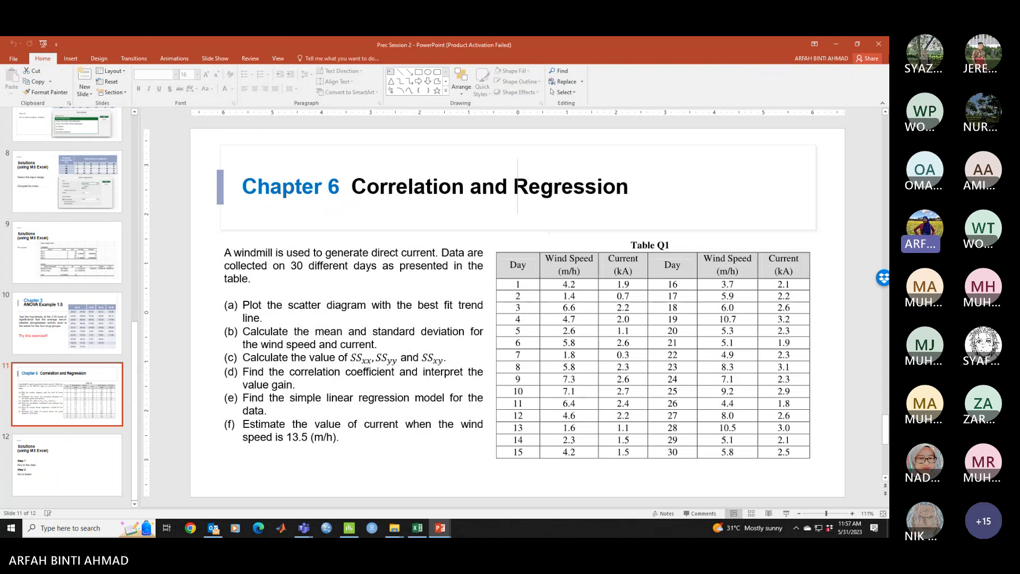
left_click(839, 46)
left_click(419, 330)
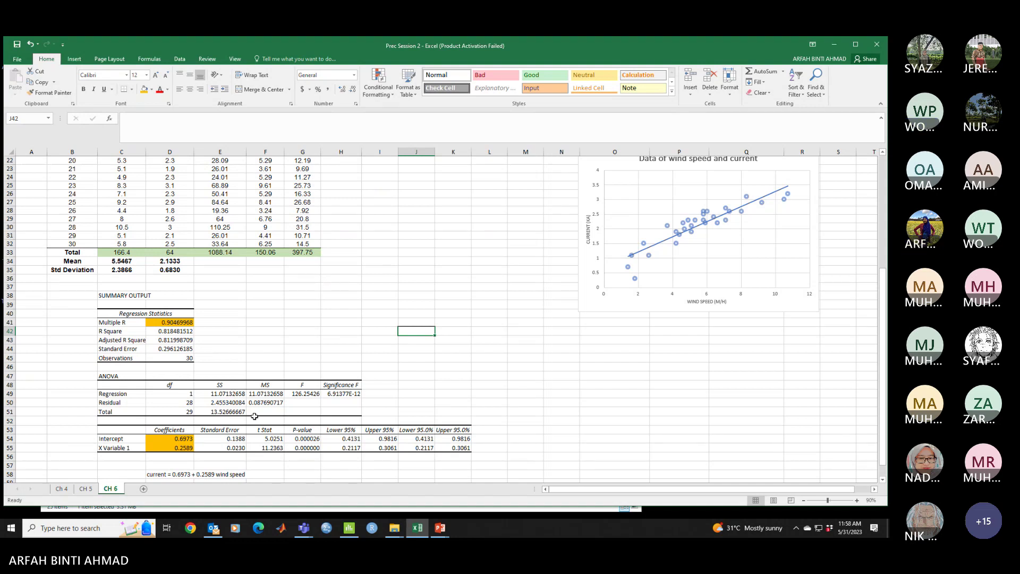
- Switch to the Microsoft Teams meeting window and open its recording and transcription options
left_click(217, 530)
left_click(214, 529)
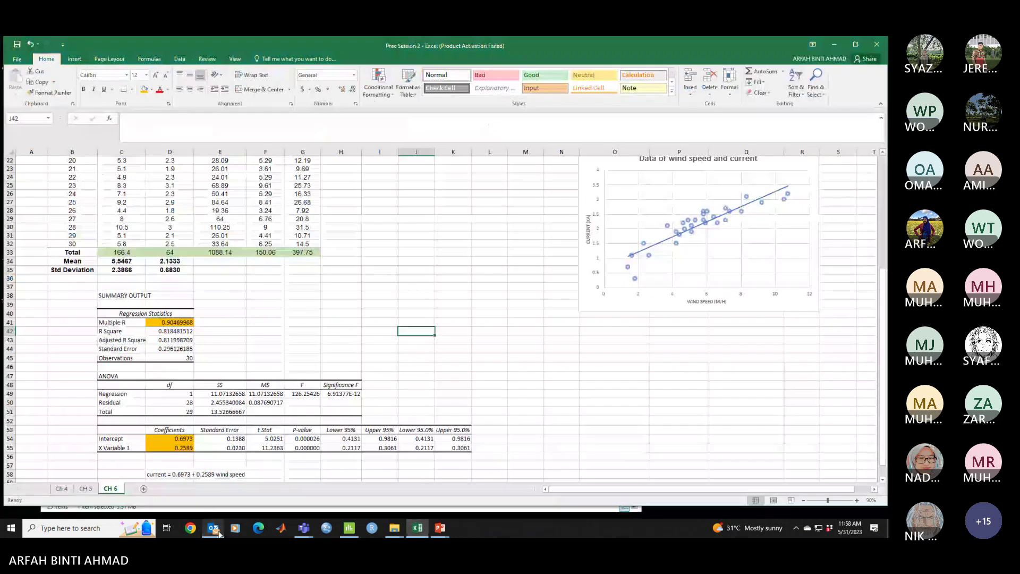
mouse_move(307, 533)
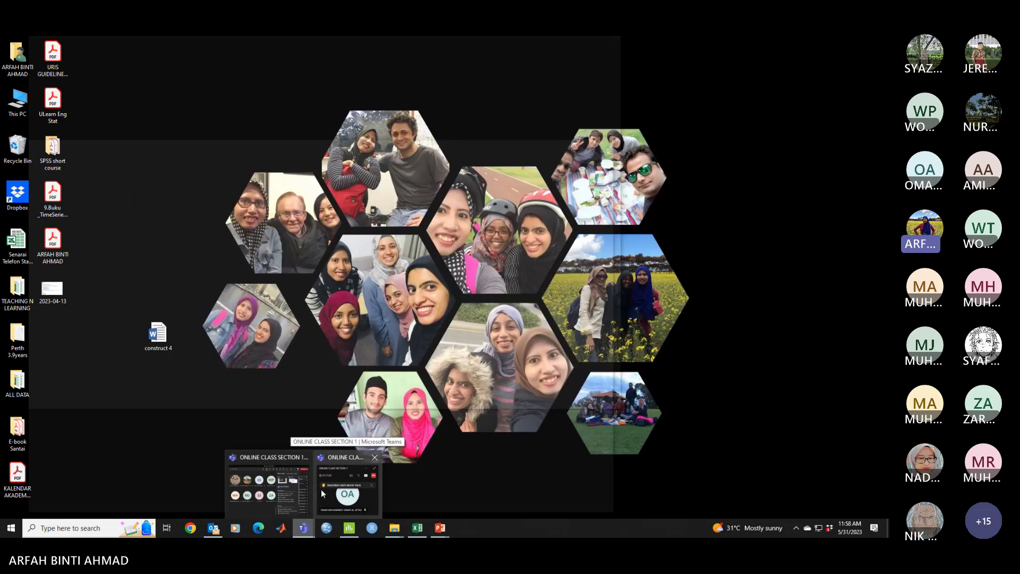
left_click(321, 494)
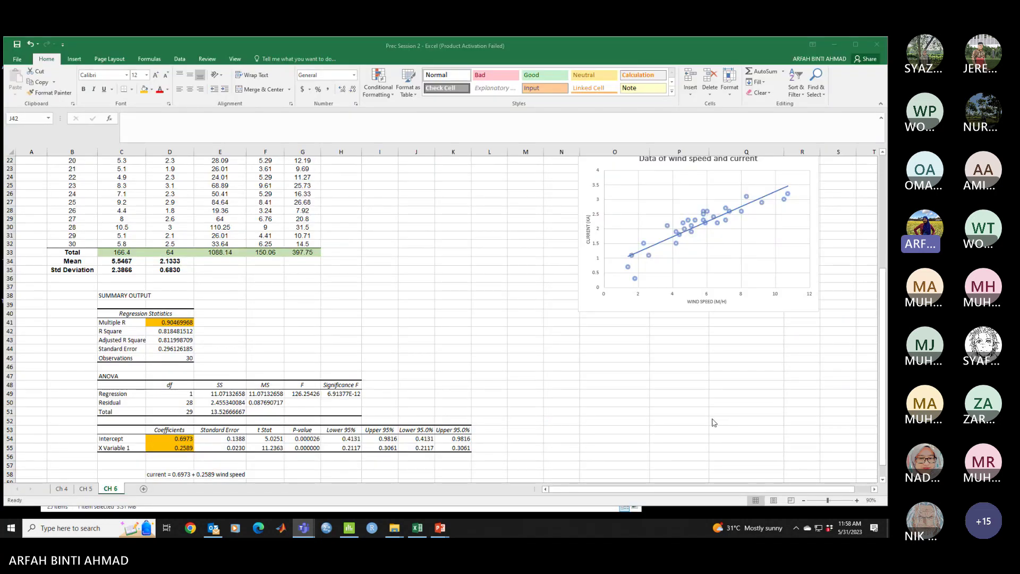
left_click(292, 504)
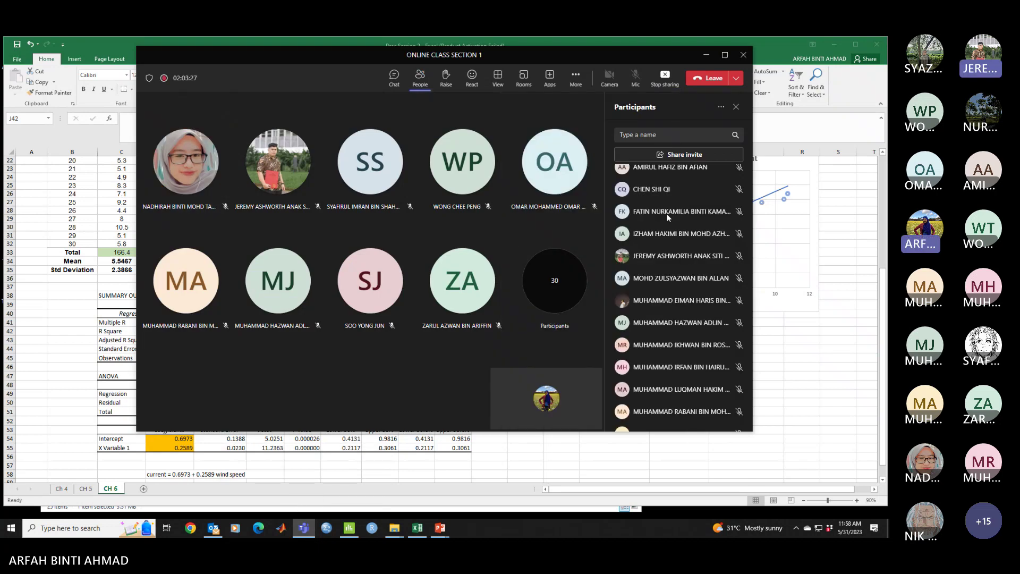
left_click(575, 78)
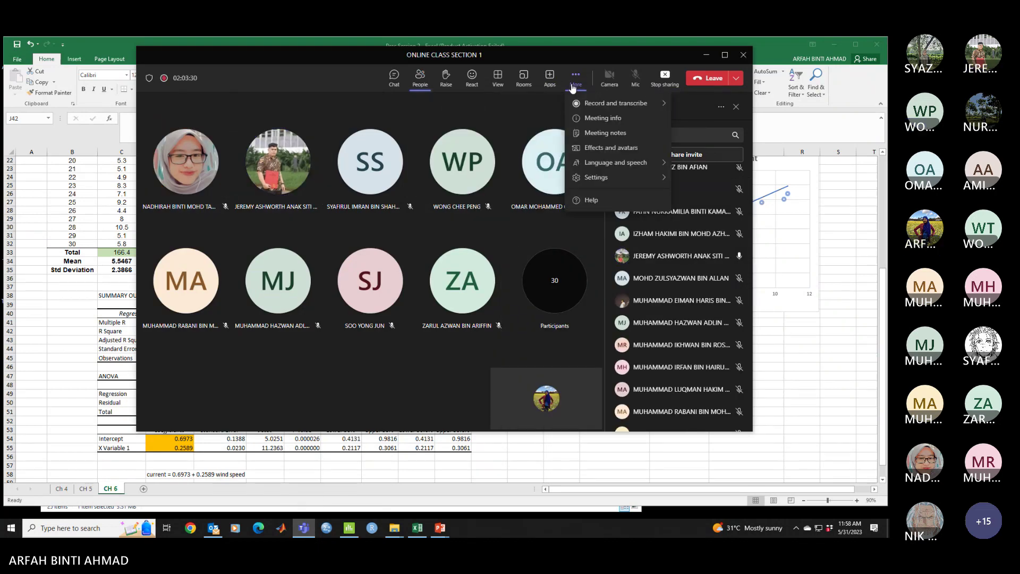
left_click(591, 106)
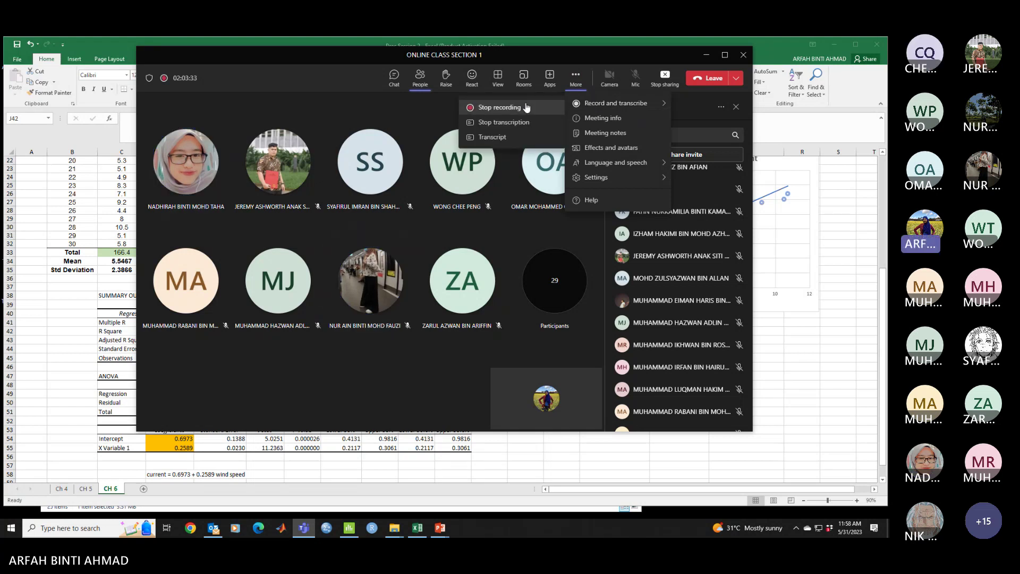